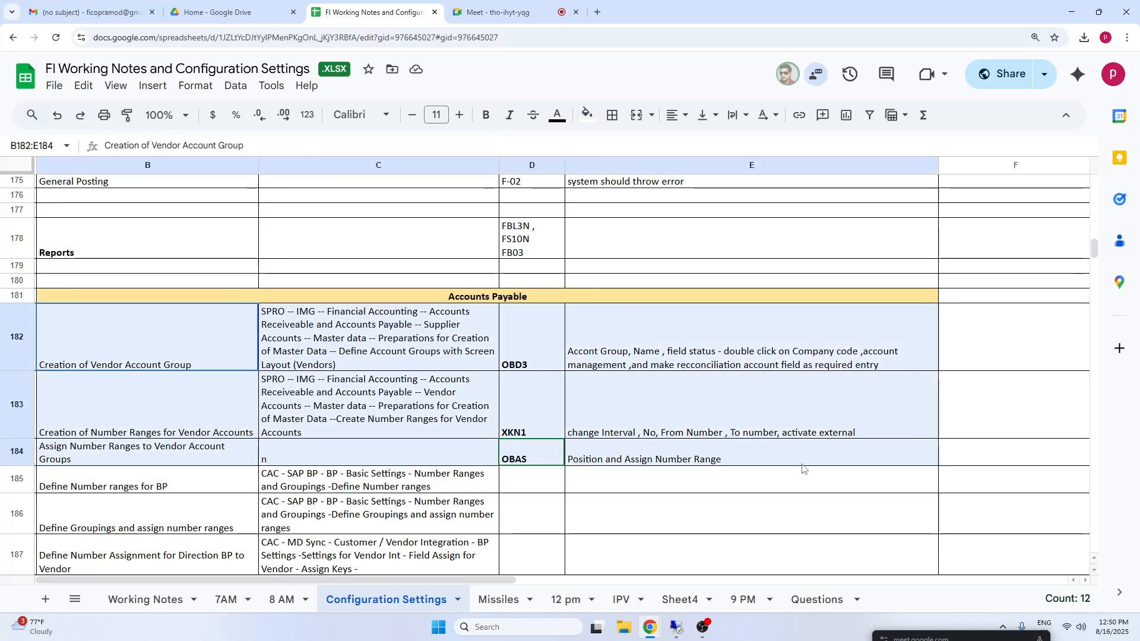
# Review the Accounts Payable configuration rows from vendor account group creation to reconciliation account creation.
pyautogui.click(179, 355)
pyautogui.moveTo(135, 482); pyautogui.dragTo(771, 416)
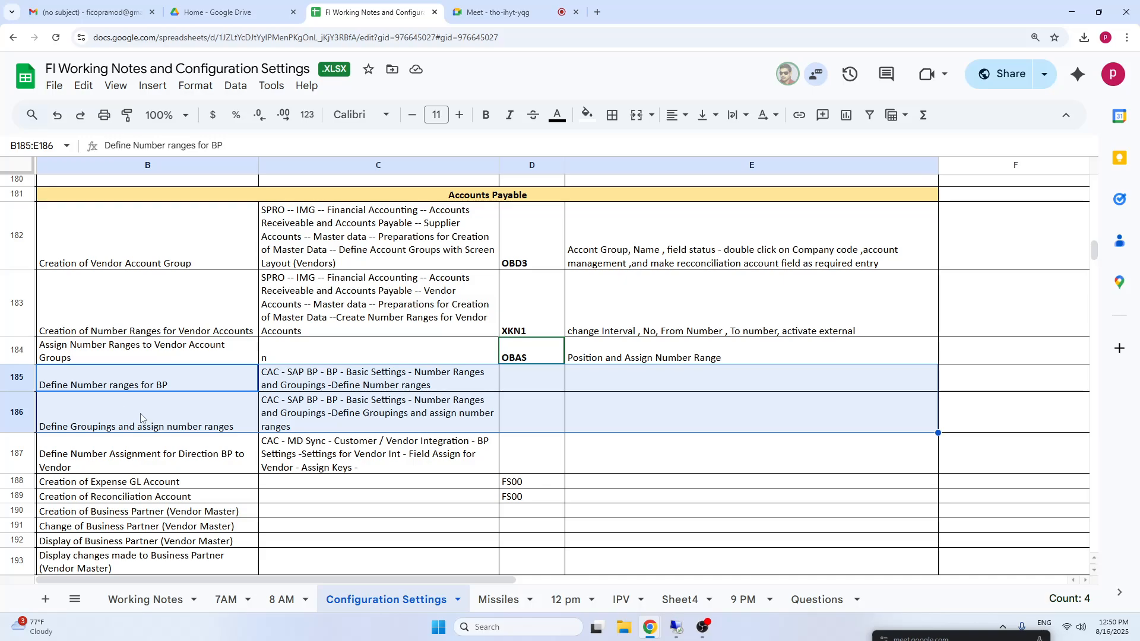
pyautogui.moveTo(127, 386); pyautogui.dragTo(664, 451)
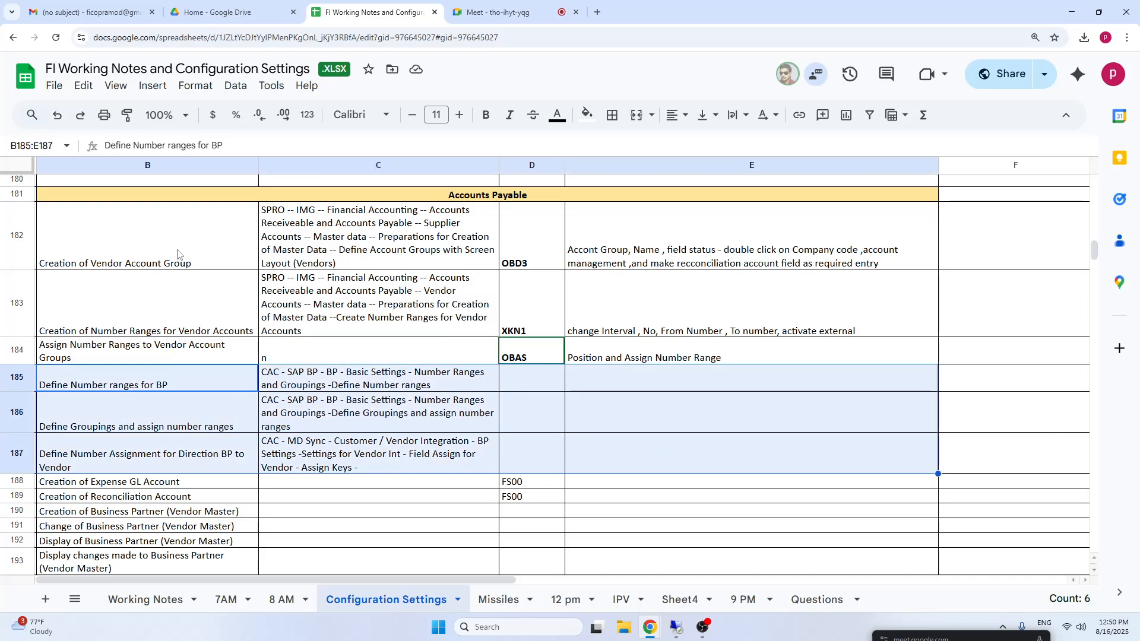
pyautogui.click(105, 246)
pyautogui.click(230, 462)
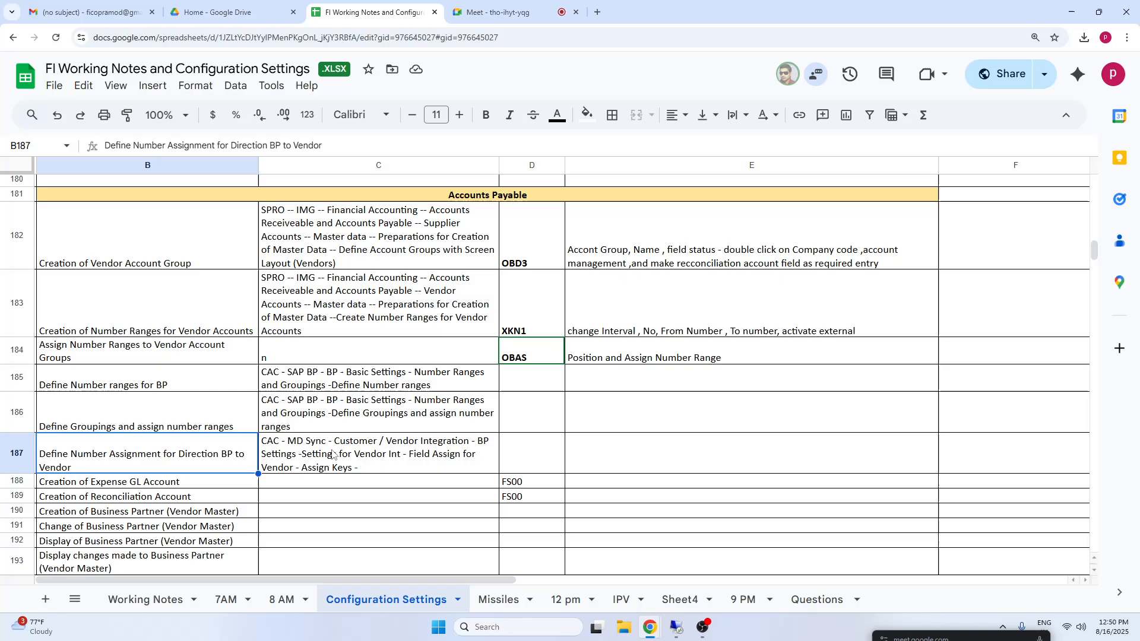
pyautogui.click(118, 484)
pyautogui.keyDown('shift'); pyautogui.click(576, 498); pyautogui.keyUp('shift')
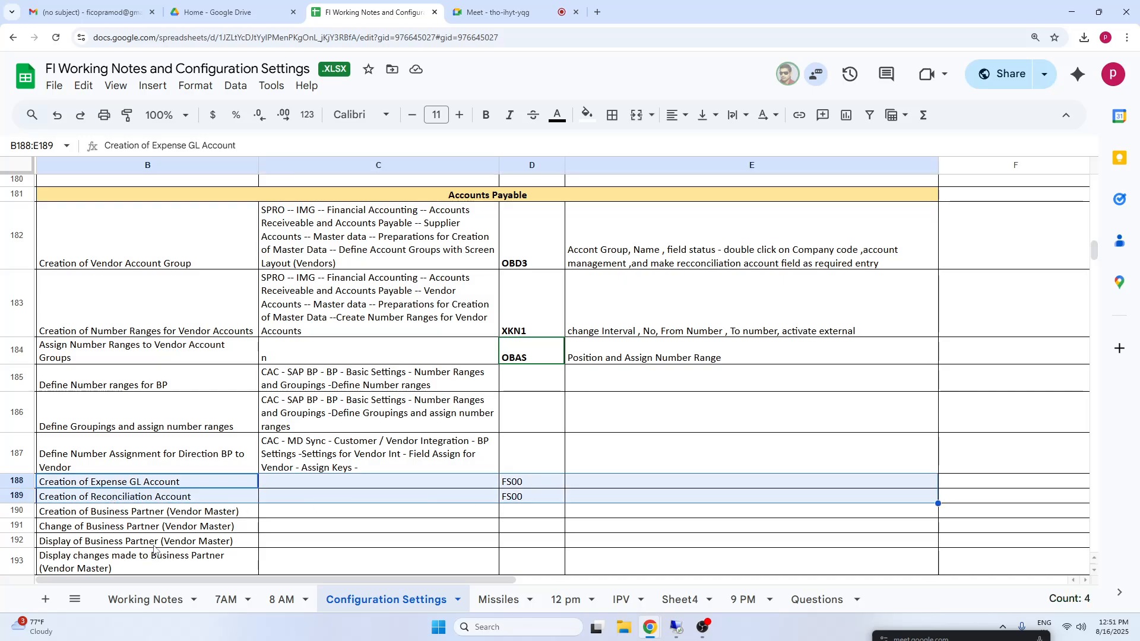
pyautogui.click(148, 502)
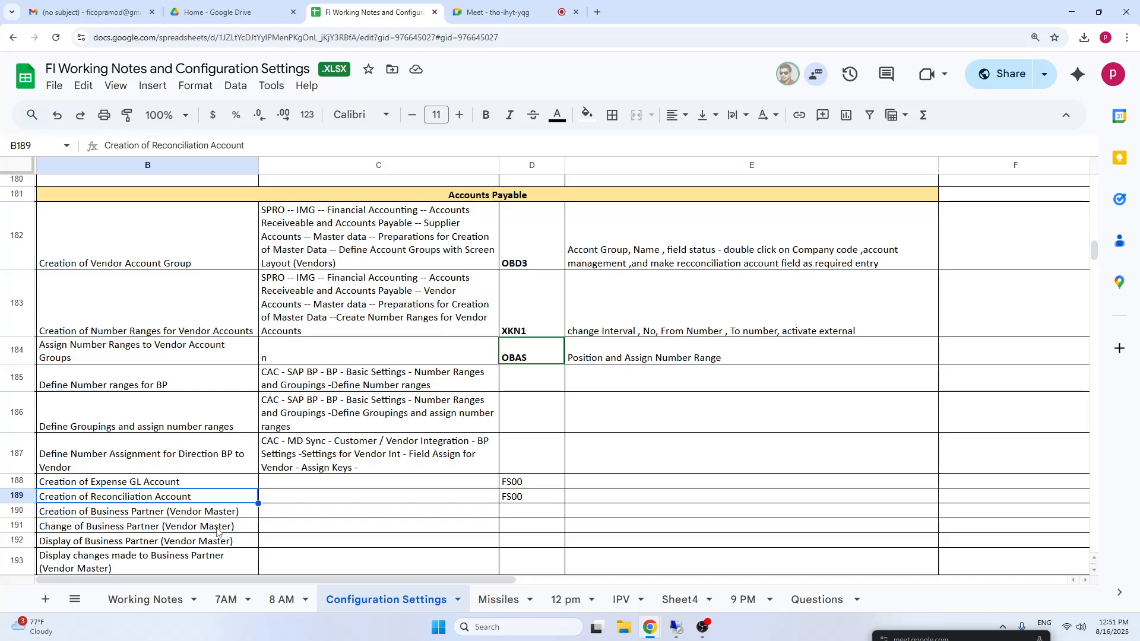
# Examine the business partner, document type, vendor invoice posting and balance display rows of the Accounts Payable section.
pyautogui.press('Down')
pyautogui.press('Down')
pyautogui.press('Down')
pyautogui.press('Down')
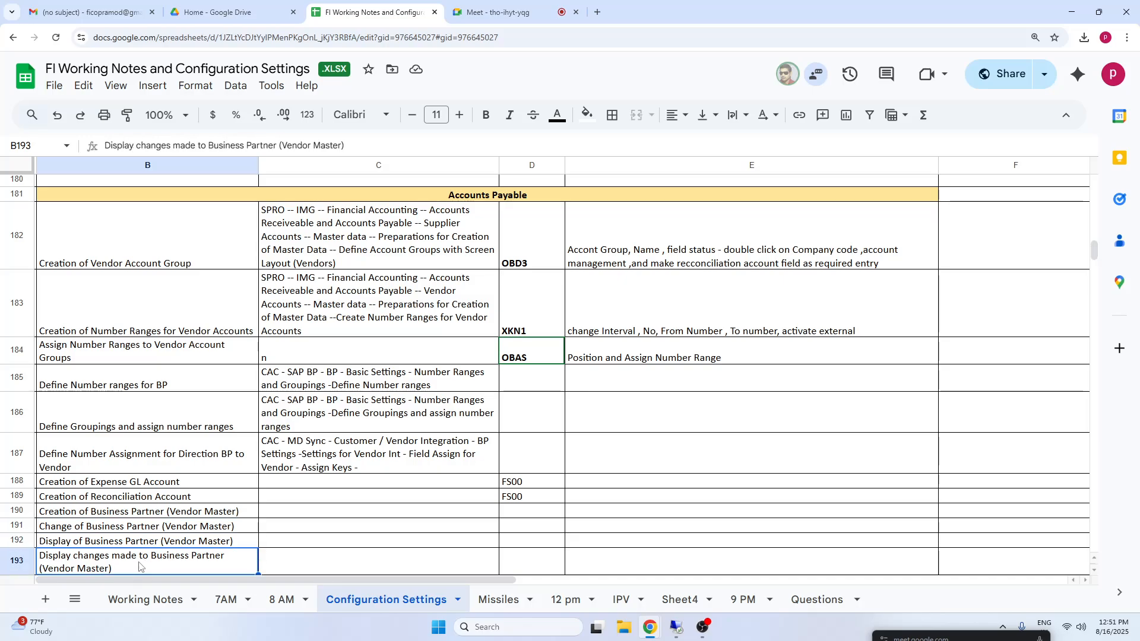
pyautogui.press('Down')
pyautogui.press('Down')
pyautogui.press('Down')
pyautogui.press('Down')
pyautogui.press('Down')
pyautogui.press('Down')
pyautogui.press('Down')
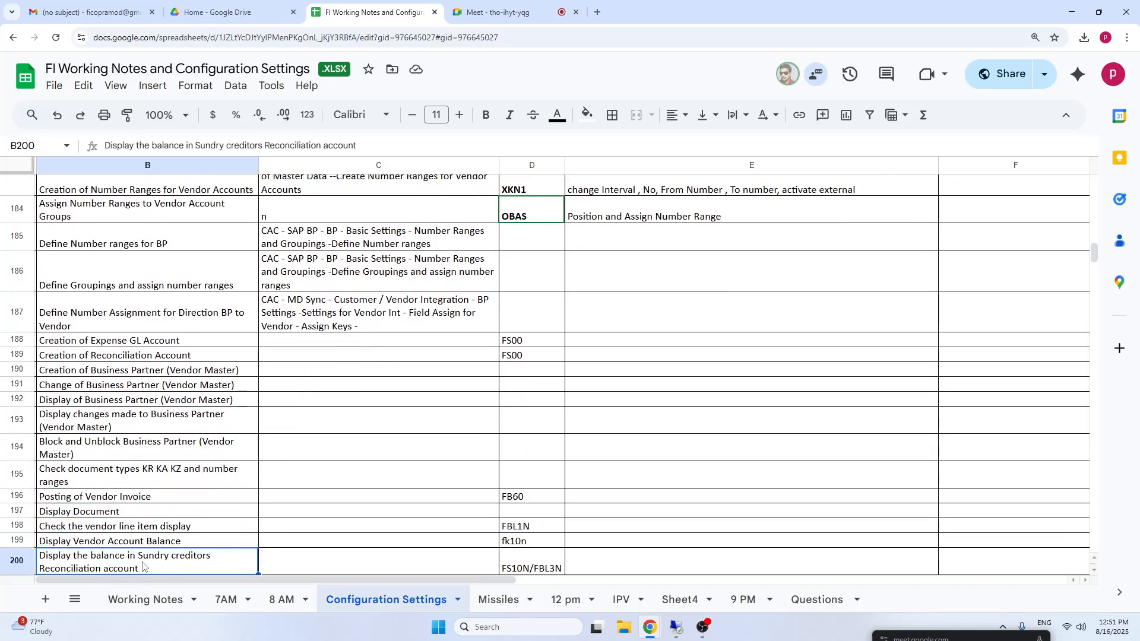
pyautogui.click(123, 478)
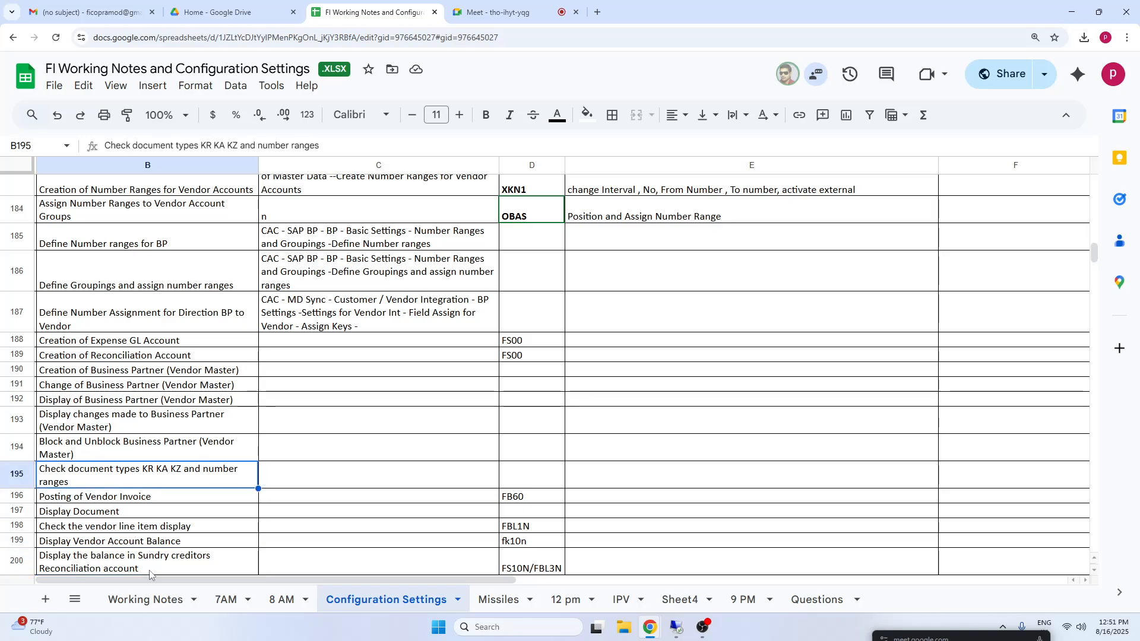
pyautogui.click(121, 526)
pyautogui.click(123, 543)
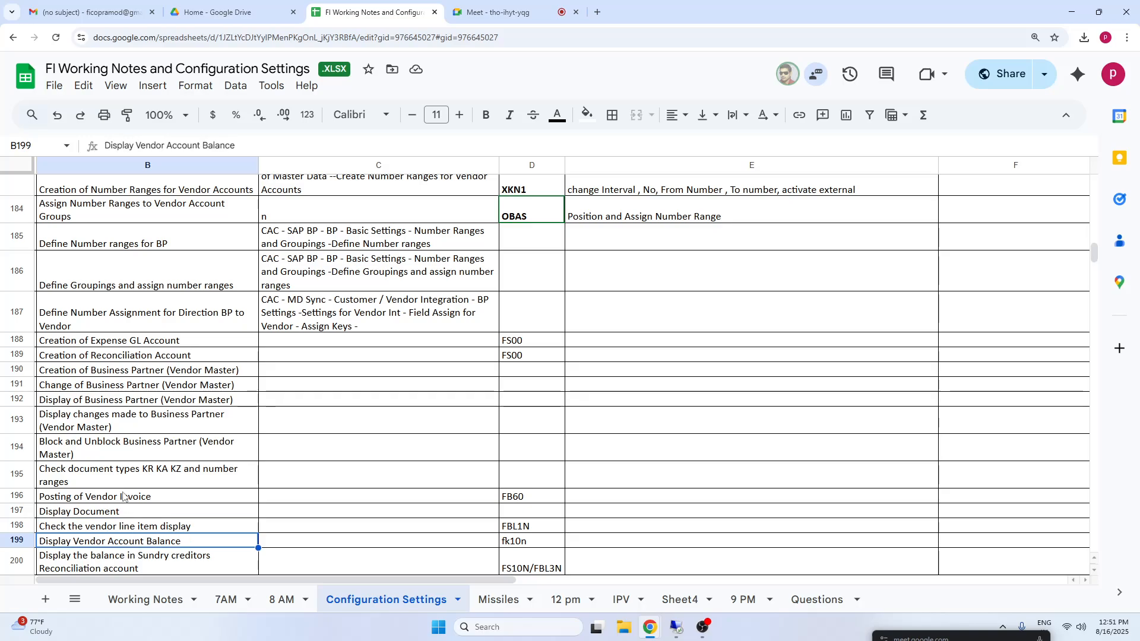
pyautogui.click(123, 495)
pyautogui.moveTo(101, 428); pyautogui.dragTo(522, 561)
pyautogui.click(77, 512)
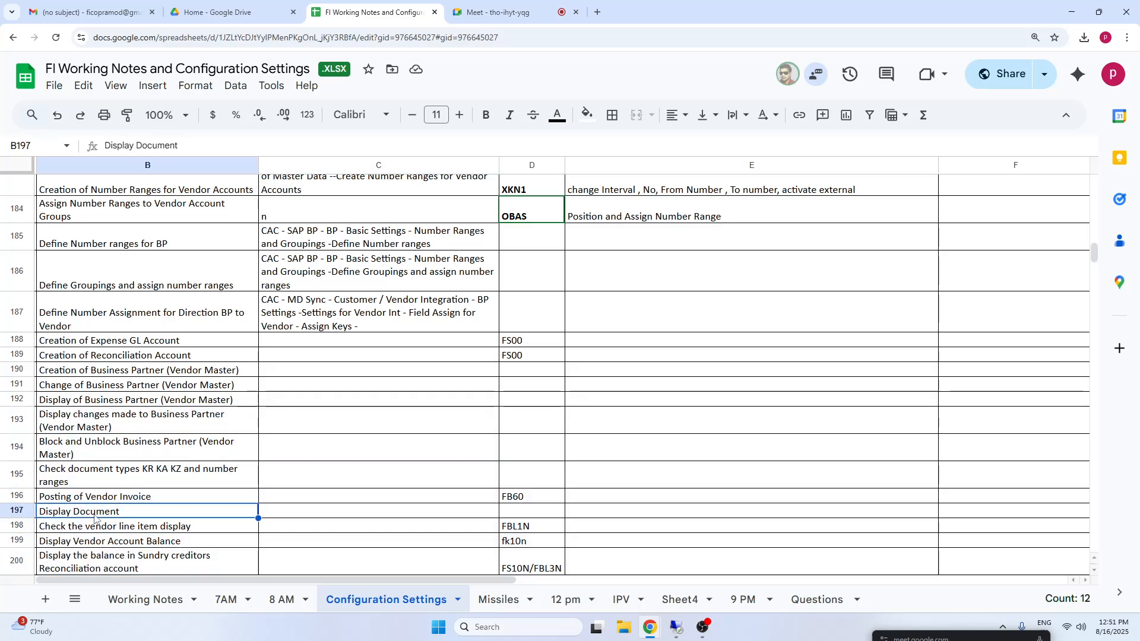
# Highlight the outgoing payment and vendor line item rows, and the Accounts Payable block from its heading to Tables.
pyautogui.press('Down')
pyautogui.press('Down')
pyautogui.press('Down')
pyautogui.press('Down')
pyautogui.press('Down')
pyautogui.press('Down')
pyautogui.press('Down')
pyautogui.press('Down')
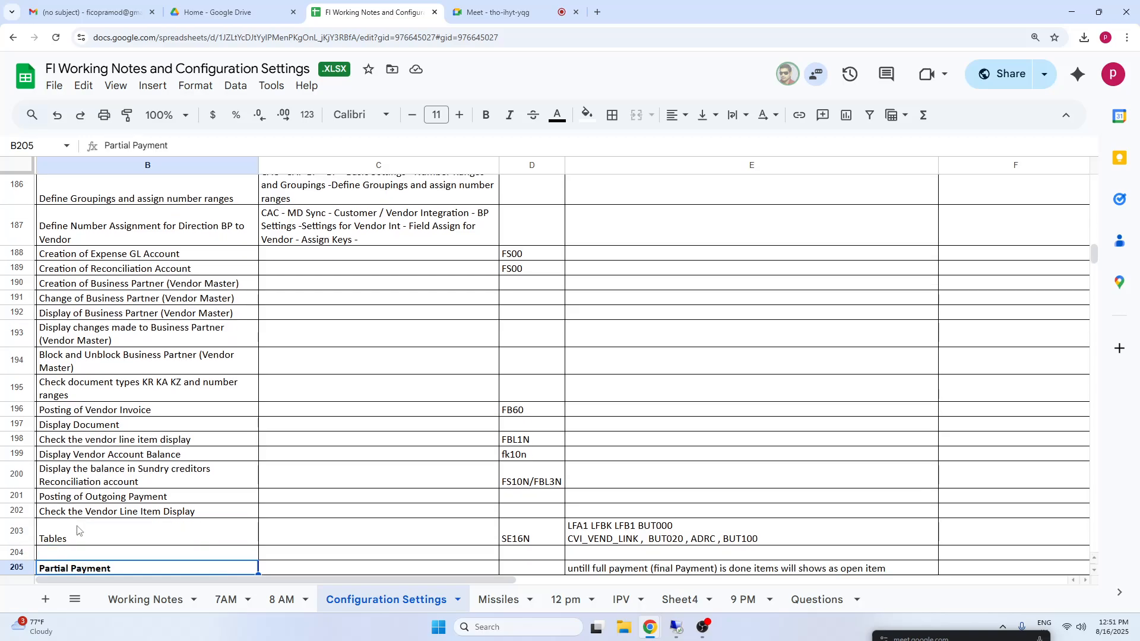
pyautogui.moveTo(203, 497); pyautogui.dragTo(669, 513)
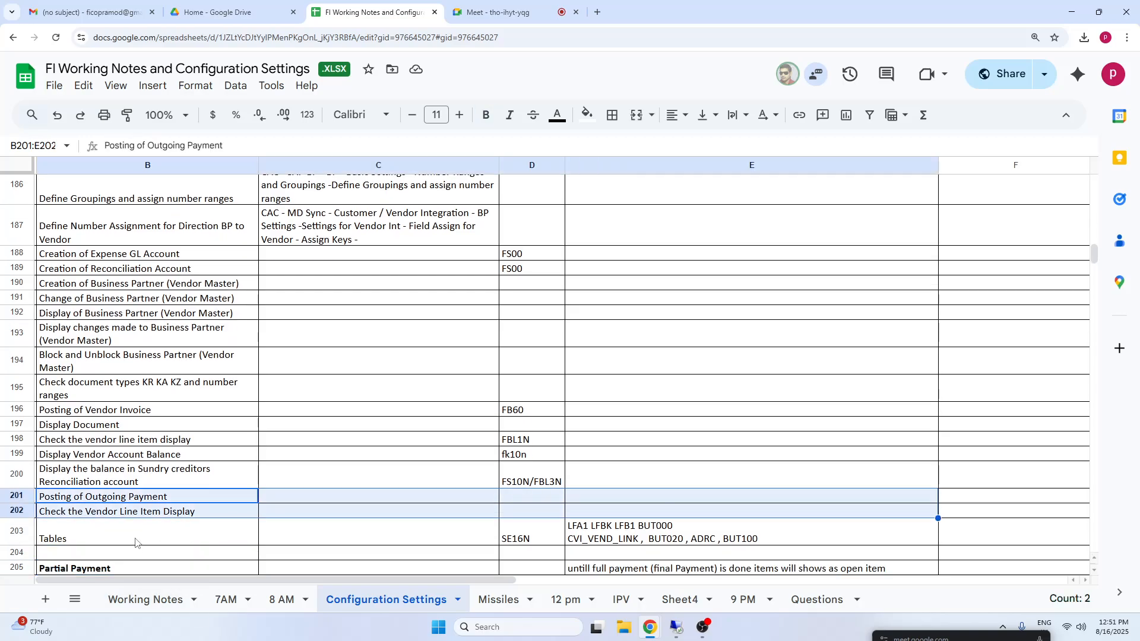
pyautogui.moveTo(138, 539); pyautogui.dragTo(649, 214)
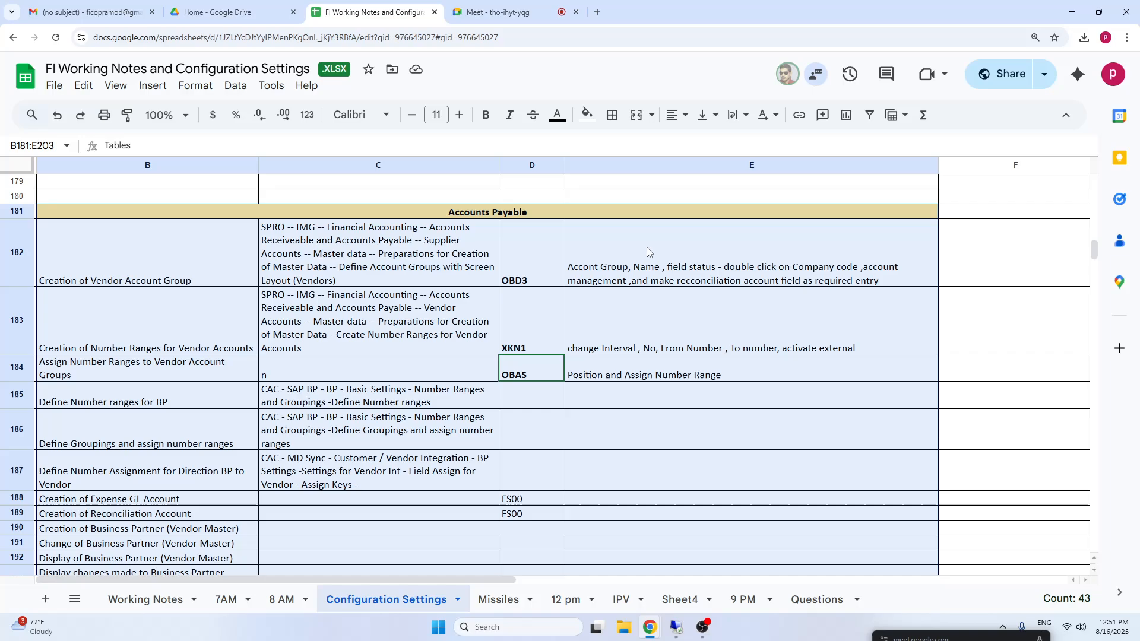
# Look through the remaining payables topics, including Partial Payment, Residual Payment, and Noted Items and Advance Payments.
pyautogui.click(134, 544)
pyautogui.press('Down')
pyautogui.press('Down')
pyautogui.press('Down')
pyautogui.press('Down')
pyautogui.press('Down')
pyautogui.press('Down')
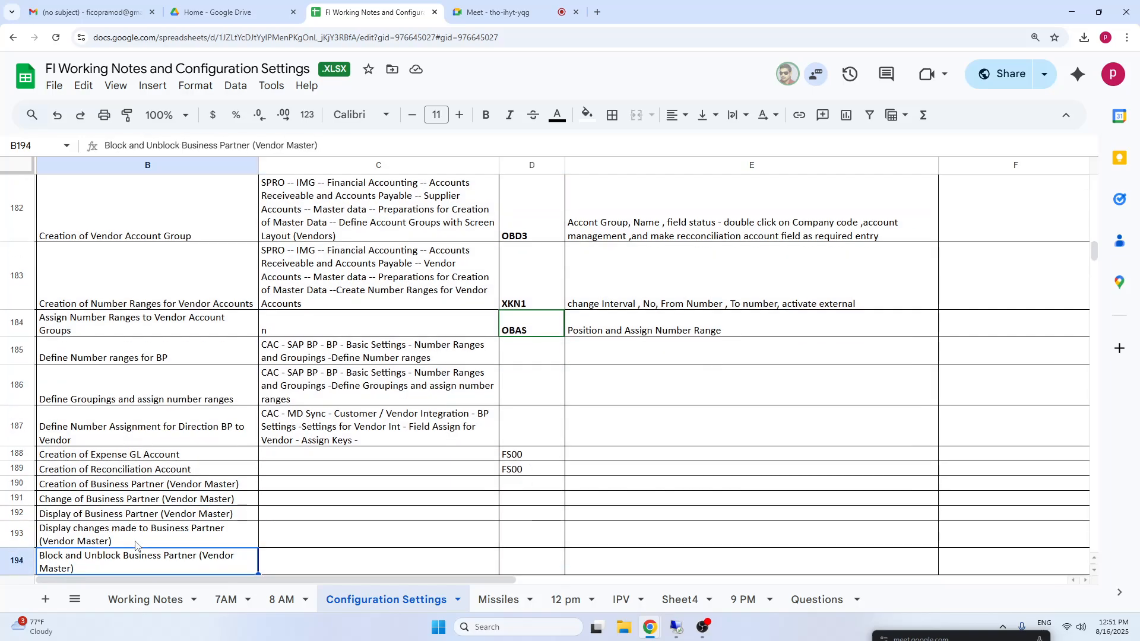
pyautogui.press('Down')
pyautogui.press('Down')
pyautogui.press('Down')
pyautogui.press('Down')
pyautogui.press('Down')
pyautogui.press('Down')
pyautogui.press('Down')
pyautogui.press('Down')
pyautogui.press('Down')
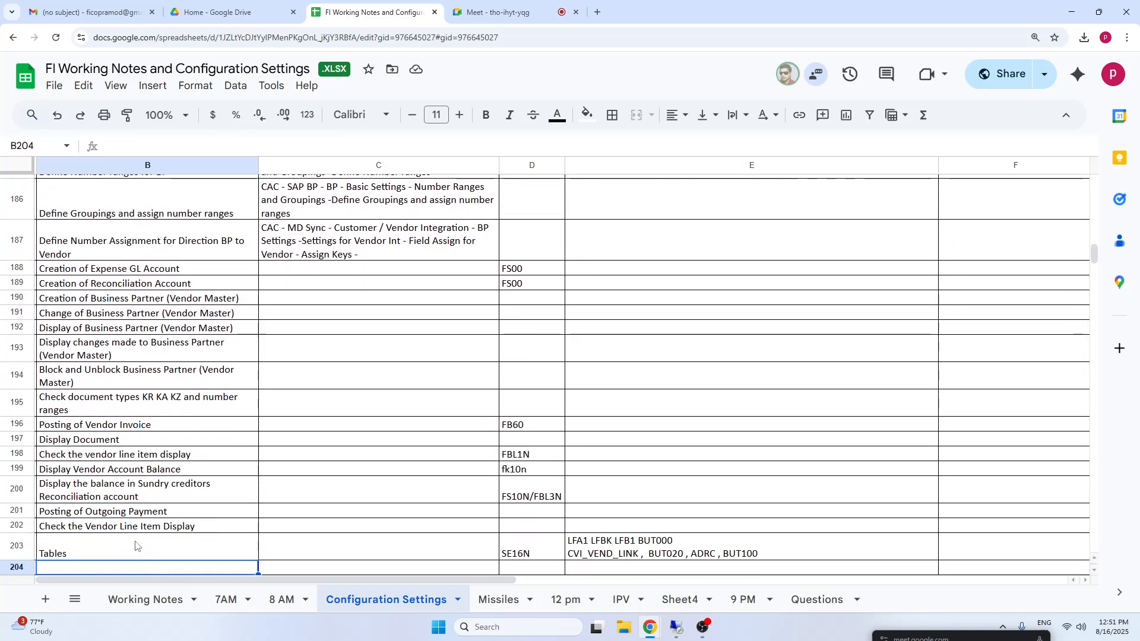
pyautogui.press('Down')
pyautogui.press('Down')
pyautogui.press('Down')
pyautogui.press('Down')
pyautogui.press('Down')
pyautogui.press('Down')
pyautogui.press('Down')
pyautogui.press('Down')
pyautogui.press('Down')
pyautogui.press('Down')
pyautogui.press('Down')
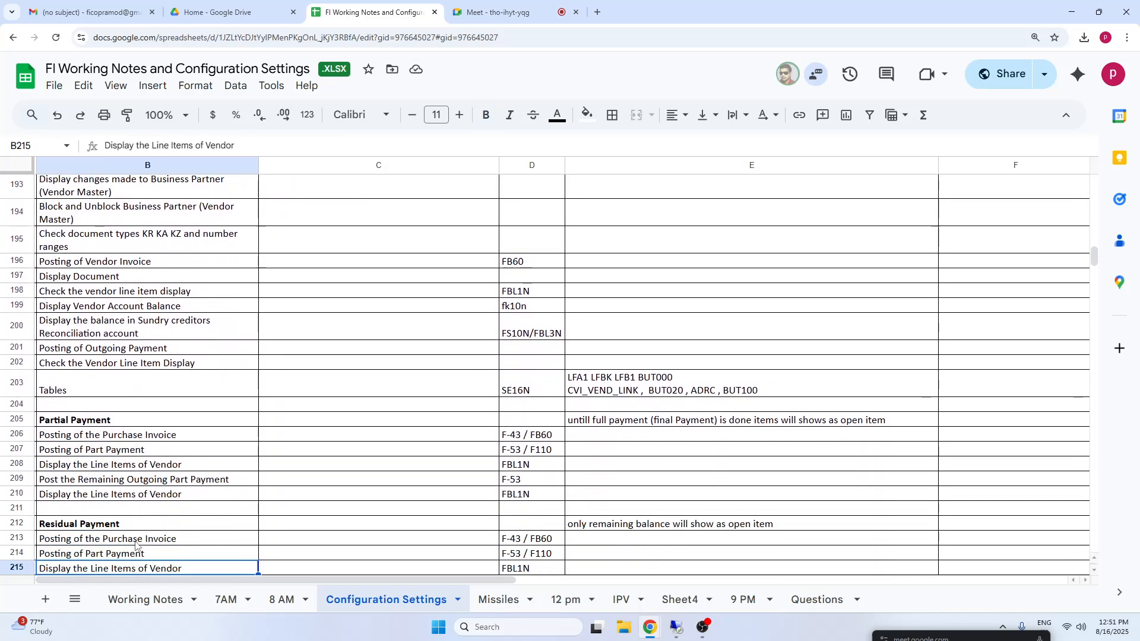
pyautogui.press('Down')
pyautogui.press('Down')
pyautogui.press('Down')
pyautogui.press('Down')
pyautogui.press('Down')
pyautogui.press('Down')
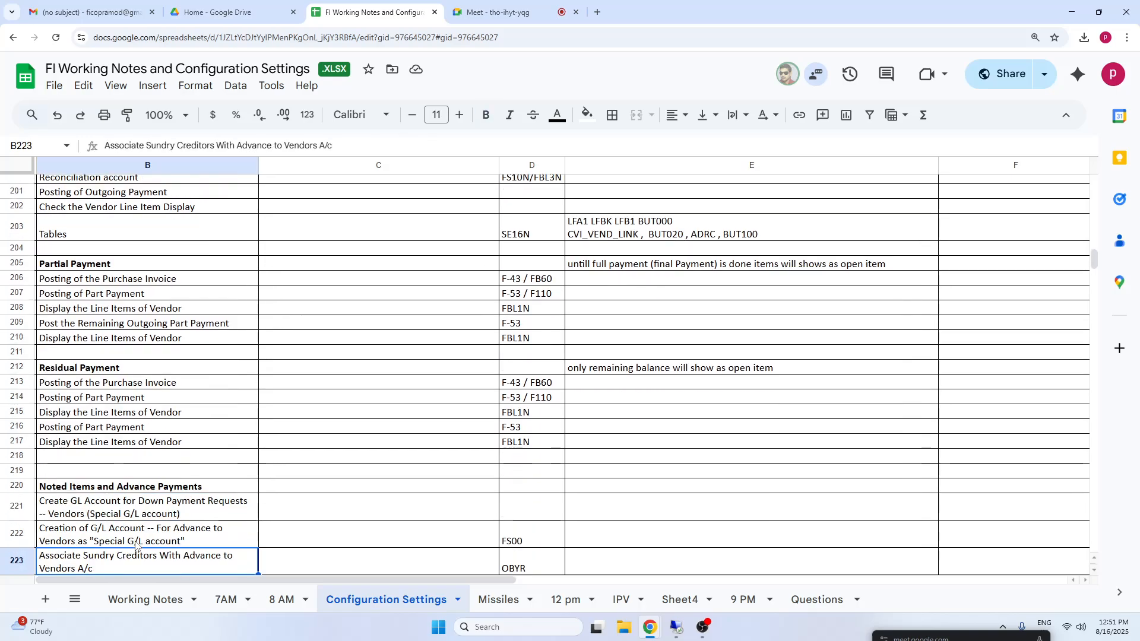
pyautogui.click(101, 265)
pyautogui.click(112, 356)
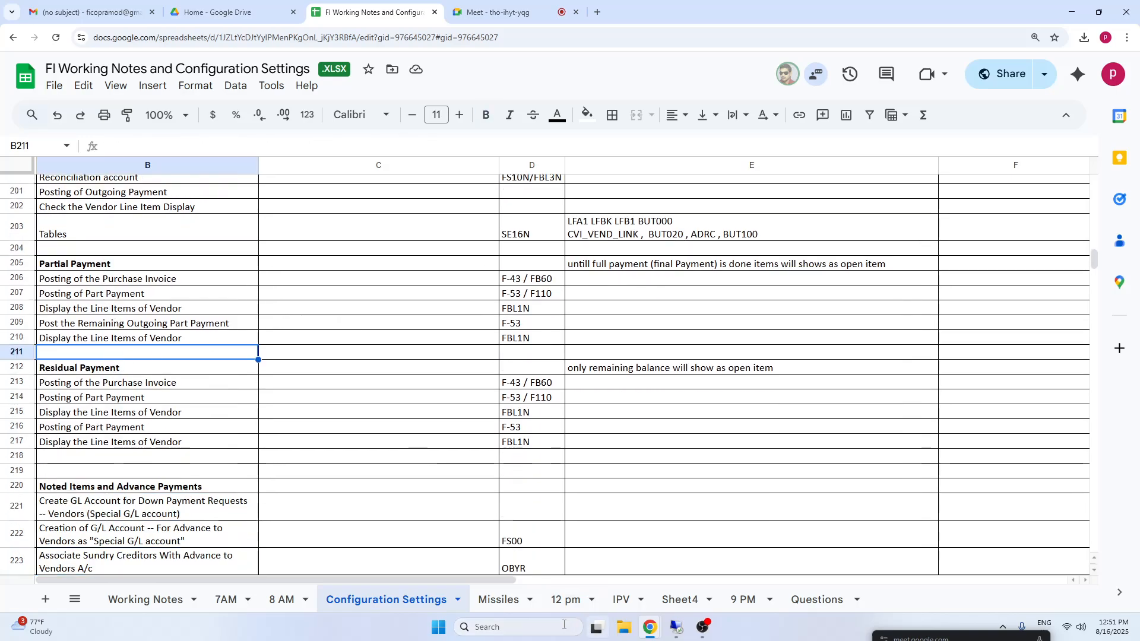
# Enter the amount 1000 in cell C393, in the empty area far down the Missiles sheet.
pyautogui.click(516, 600)
pyautogui.click(185, 556)
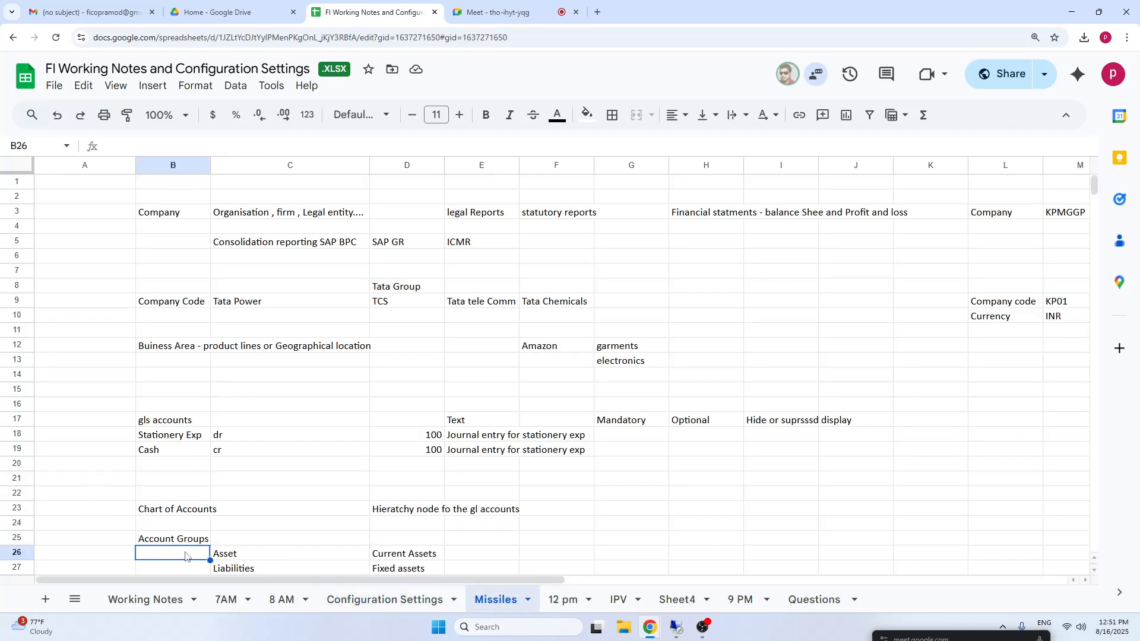
pyautogui.press('pagedown')
pyautogui.press('pagedown')
pyautogui.press('pagedown')
pyautogui.press('pagedown')
pyautogui.press('pagedown')
pyautogui.press('pagedown')
pyautogui.press('pagedown')
pyautogui.press('pagedown')
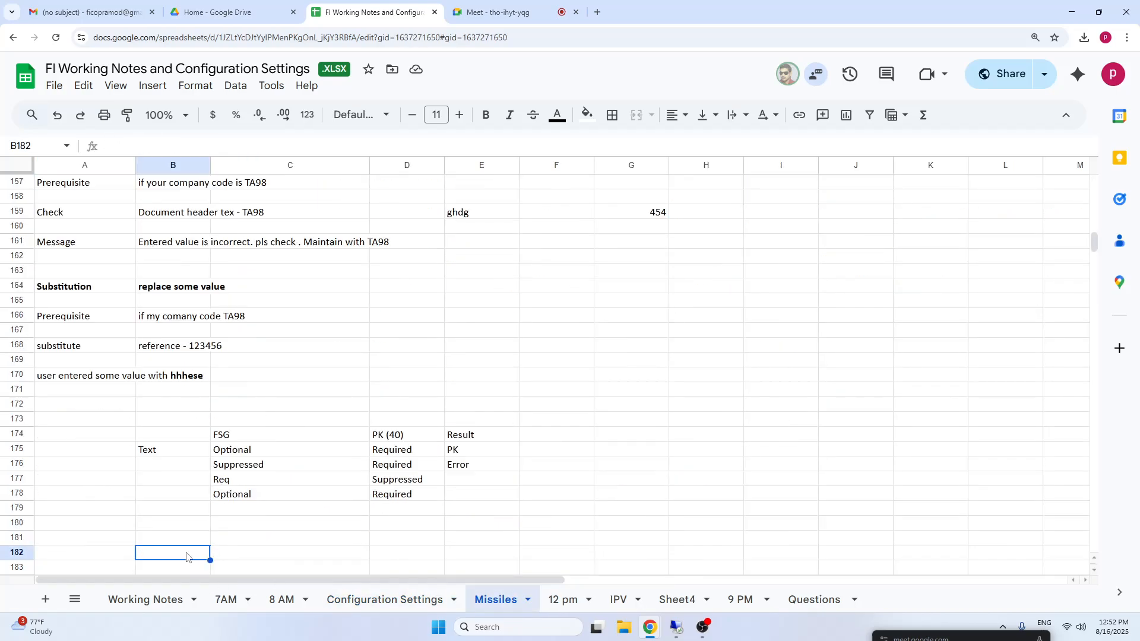
pyautogui.press('pagedown')
pyautogui.press('pagedown')
pyautogui.press('pagedown')
pyautogui.press('pagedown')
pyautogui.press('pagedown')
pyautogui.press('pagedown')
pyautogui.press('pagedown')
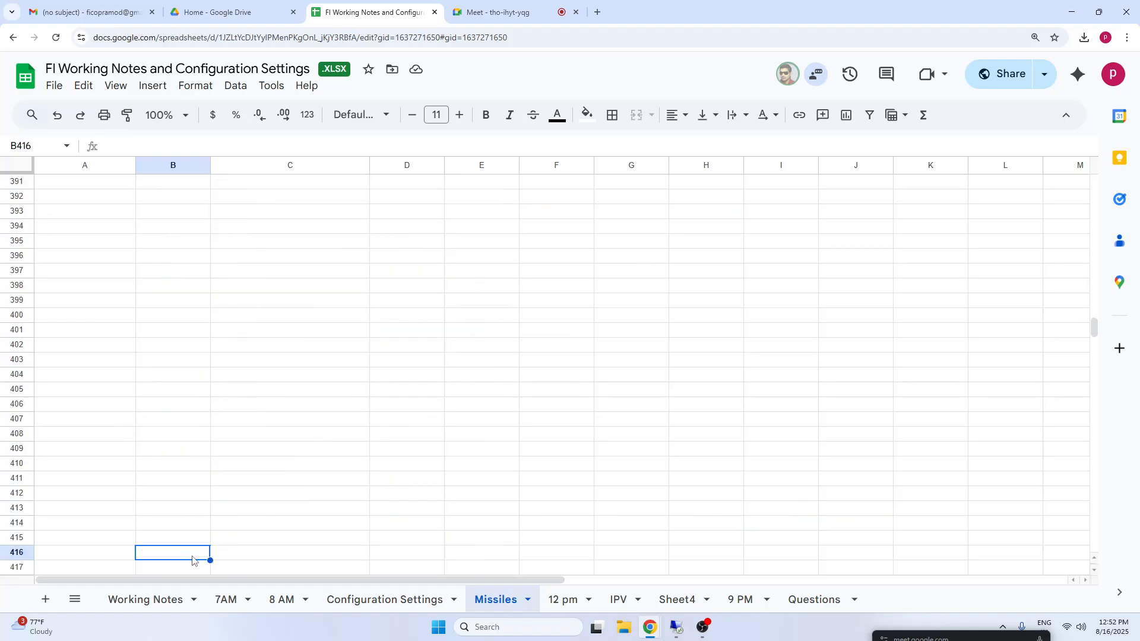
pyautogui.click(273, 213)
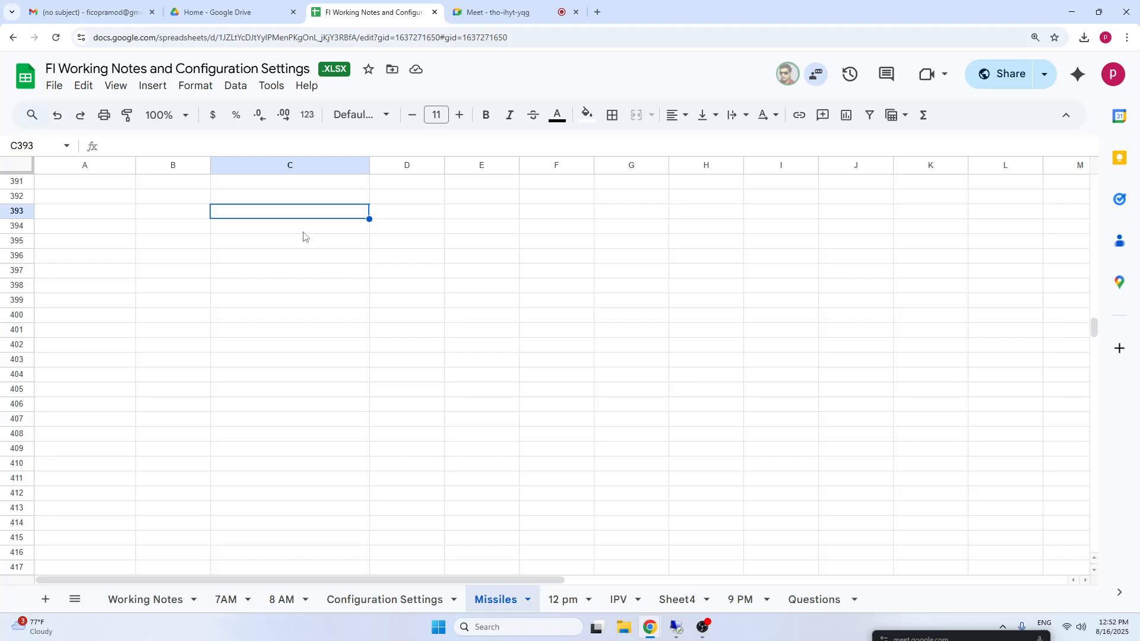
pyautogui.write('1000')
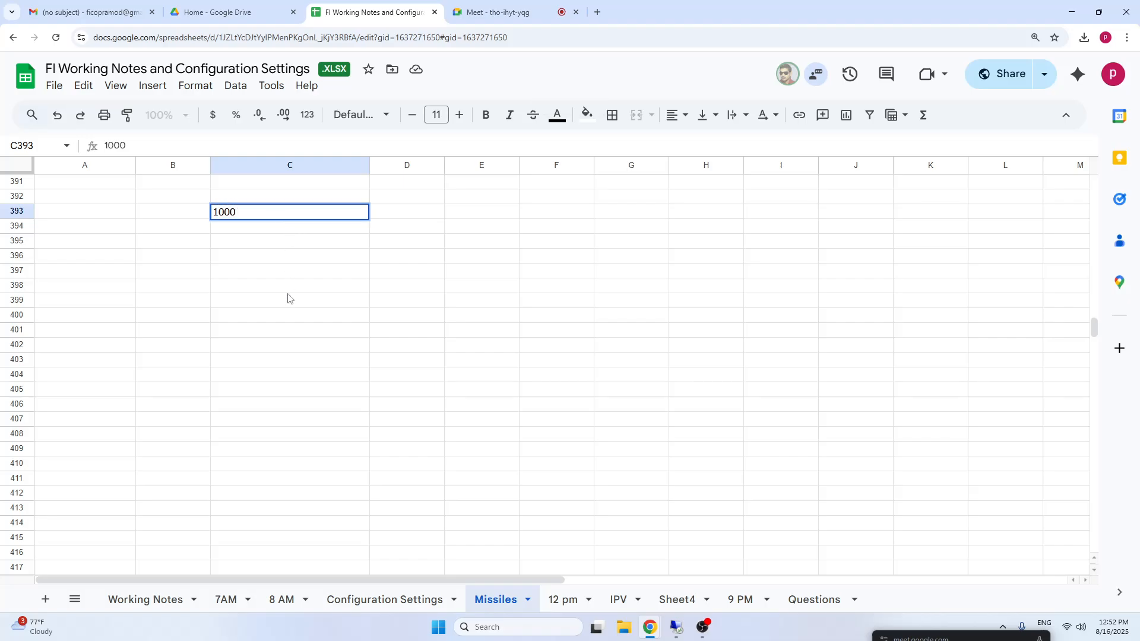
pyautogui.click(288, 293)
# Label the journal entry lines Stationery in A393 and Vendor in A394.
pyautogui.click(153, 215)
pyautogui.click(108, 215)
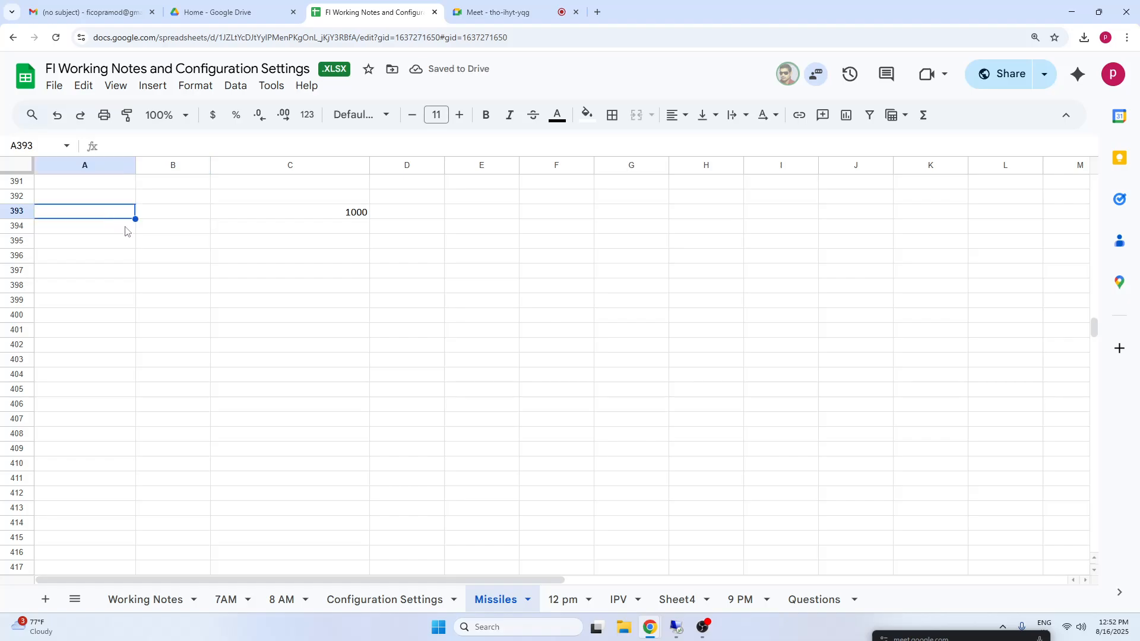
pyautogui.write('Stationery')
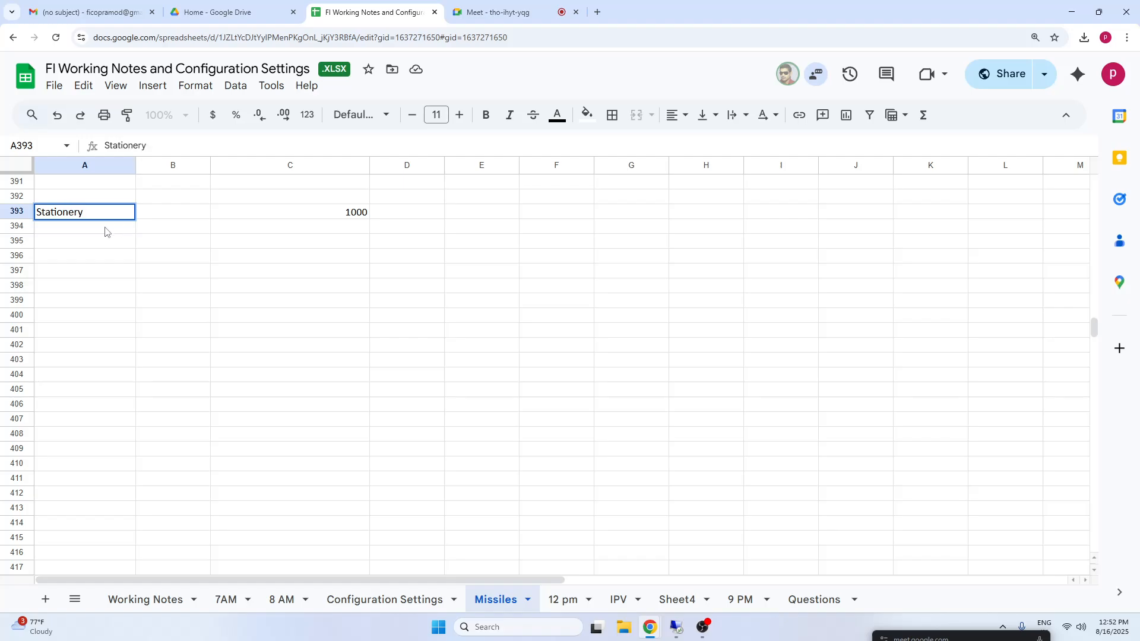
pyautogui.press('Return')
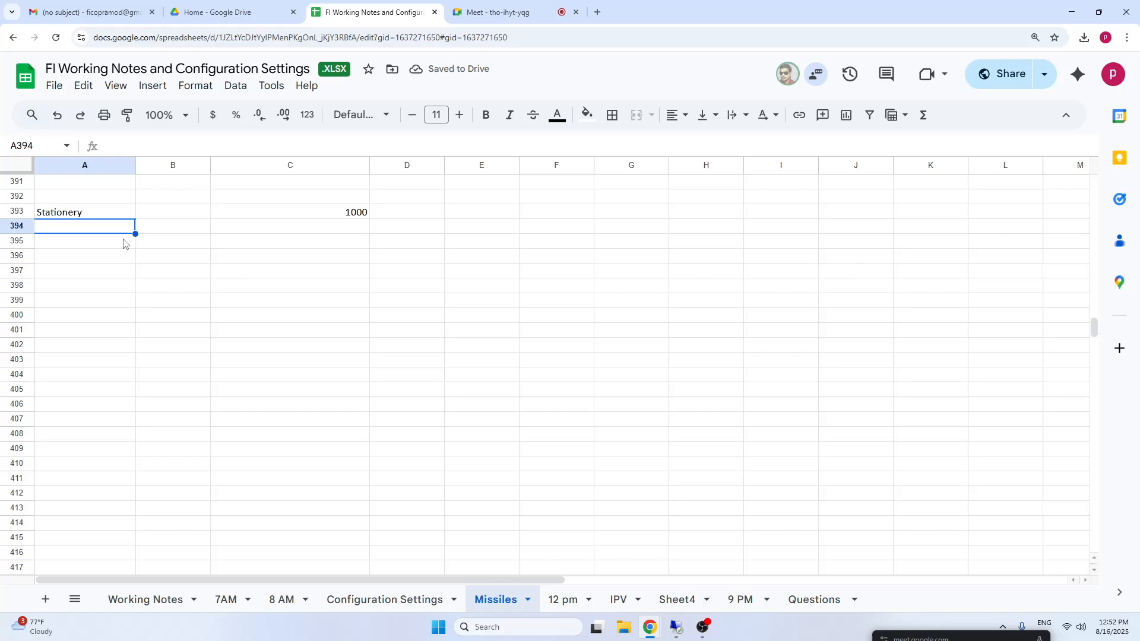
pyautogui.write('Vendor')
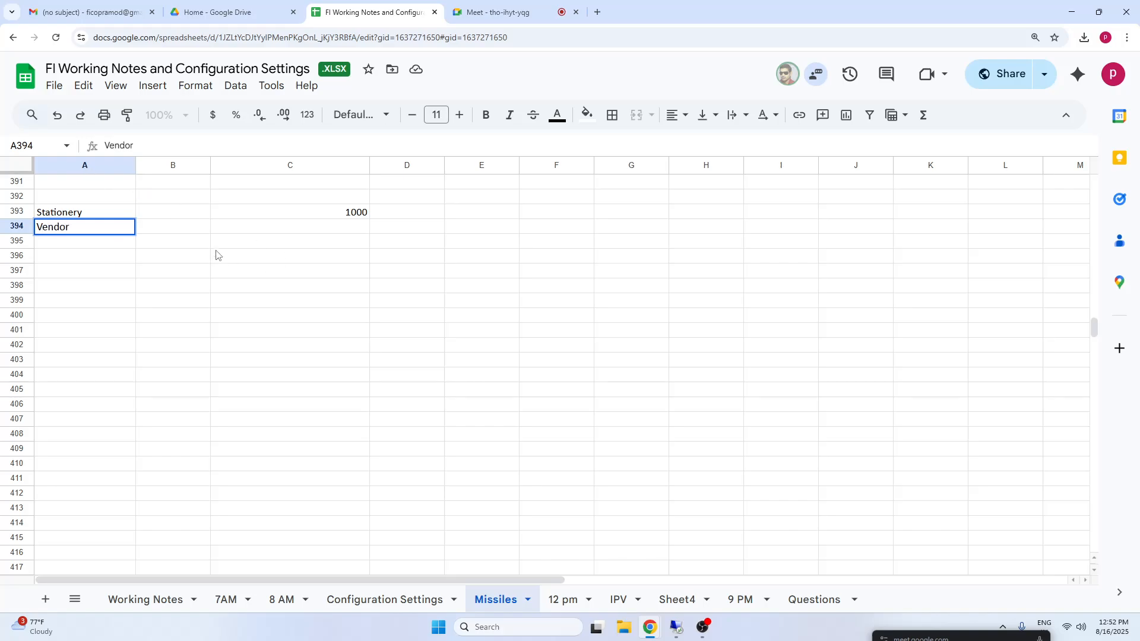
# Mark the Stationery line as Dr and the Vendor line as Cr, and enter 1000 as the vendor amount in C394.
pyautogui.click(195, 216)
pyautogui.write('Dr')
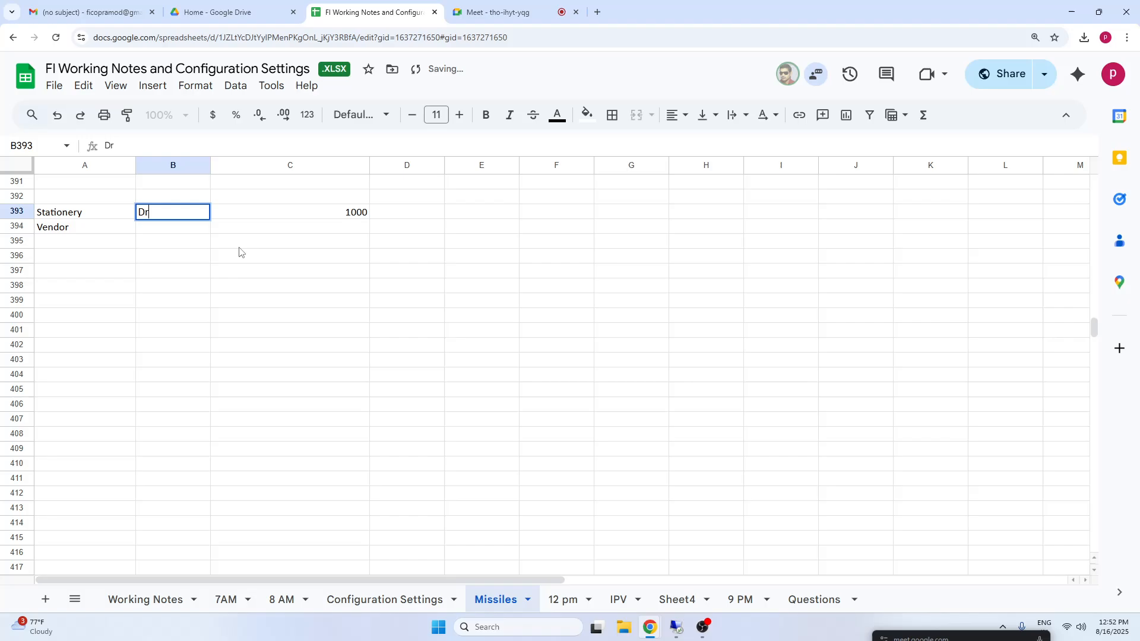
pyautogui.click(186, 233)
pyautogui.write('Cr')
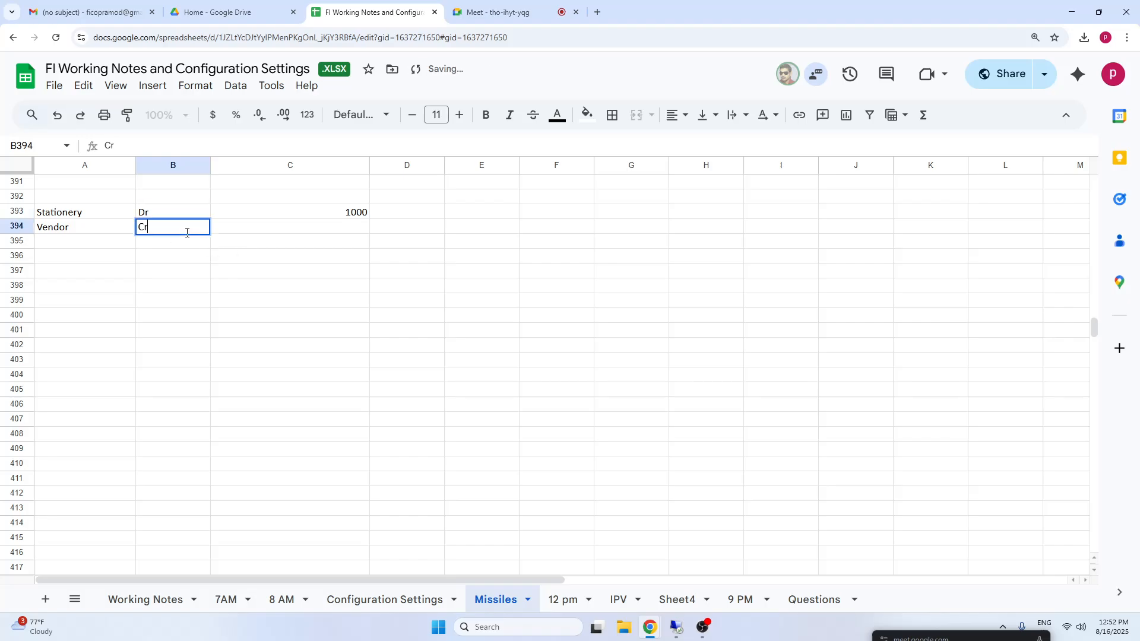
pyautogui.click(365, 229)
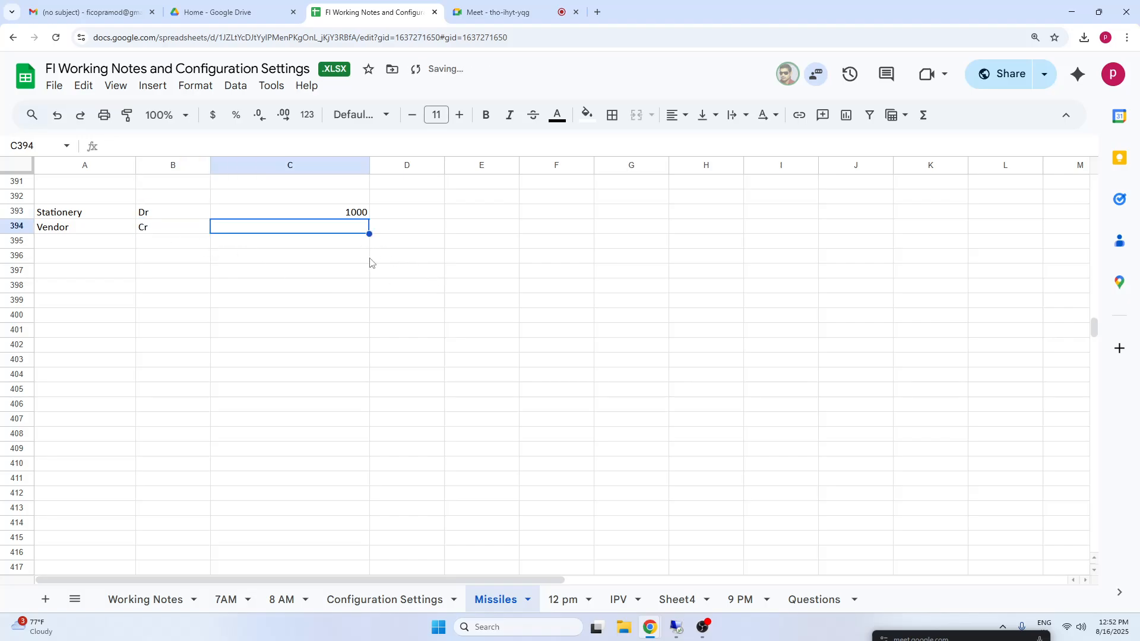
pyautogui.write('1000')
pyautogui.click(465, 303)
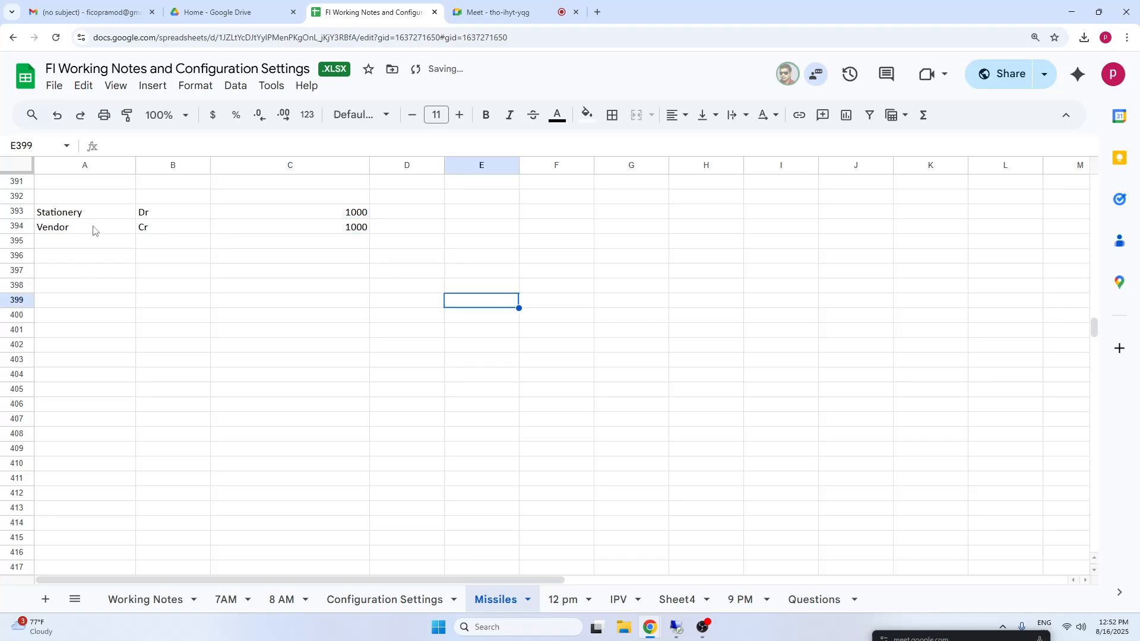
# Highlight the two-line stationery journal entry and its Vendor line for review.
pyautogui.moveTo(94, 230); pyautogui.dragTo(363, 217)
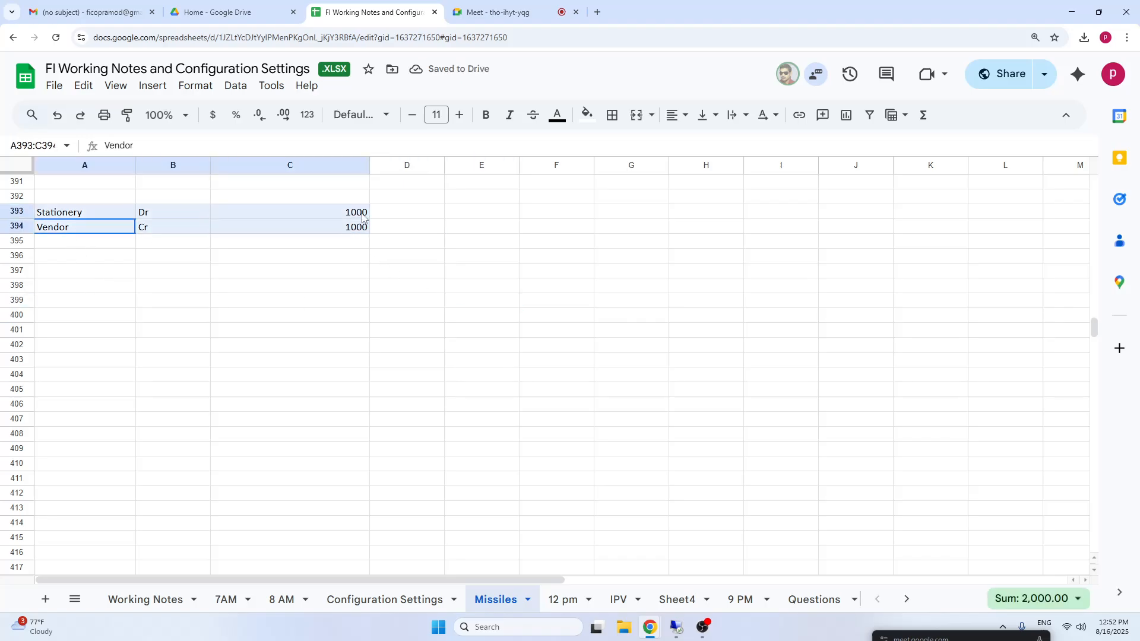
pyautogui.click(59, 255)
pyautogui.moveTo(64, 231); pyautogui.dragTo(352, 233)
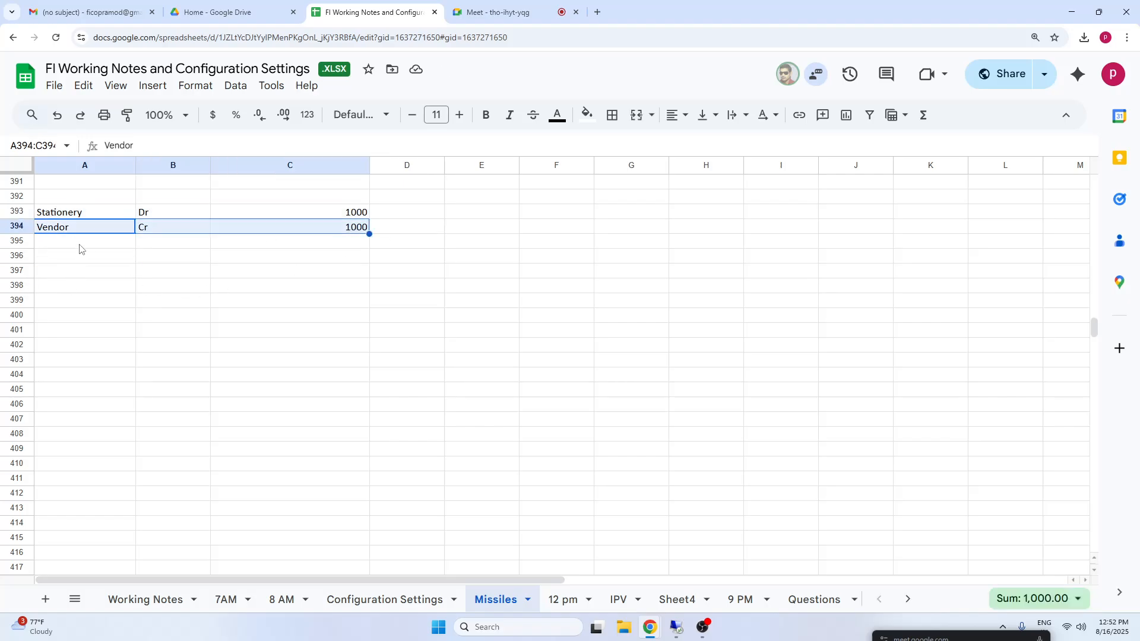
pyautogui.moveTo(65, 231); pyautogui.dragTo(348, 232)
# Enter the rule "Debit all expenses and losses" in cell H393, on the Stationery row.
pyautogui.click(703, 215)
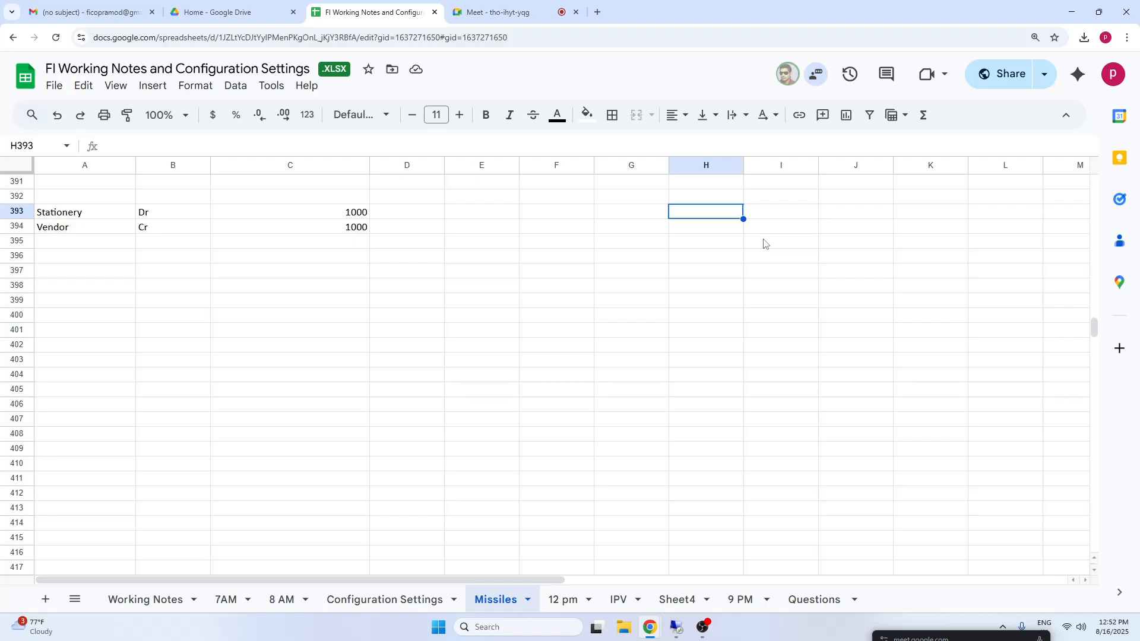
pyautogui.write('Debit')
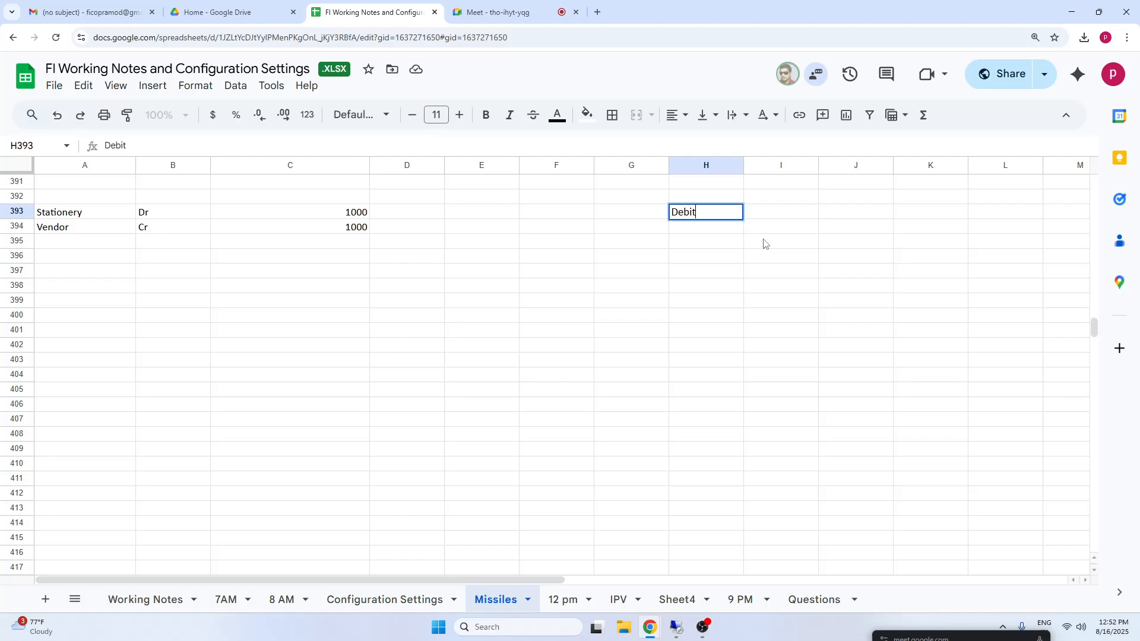
pyautogui.write(' all expens')
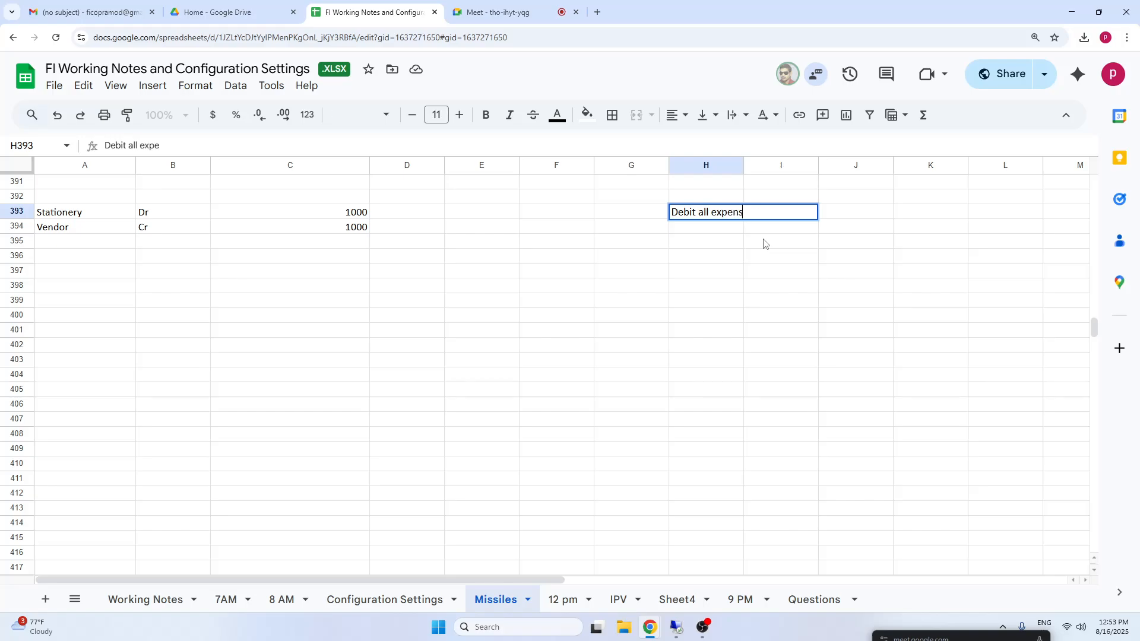
pyautogui.write('es and losses')
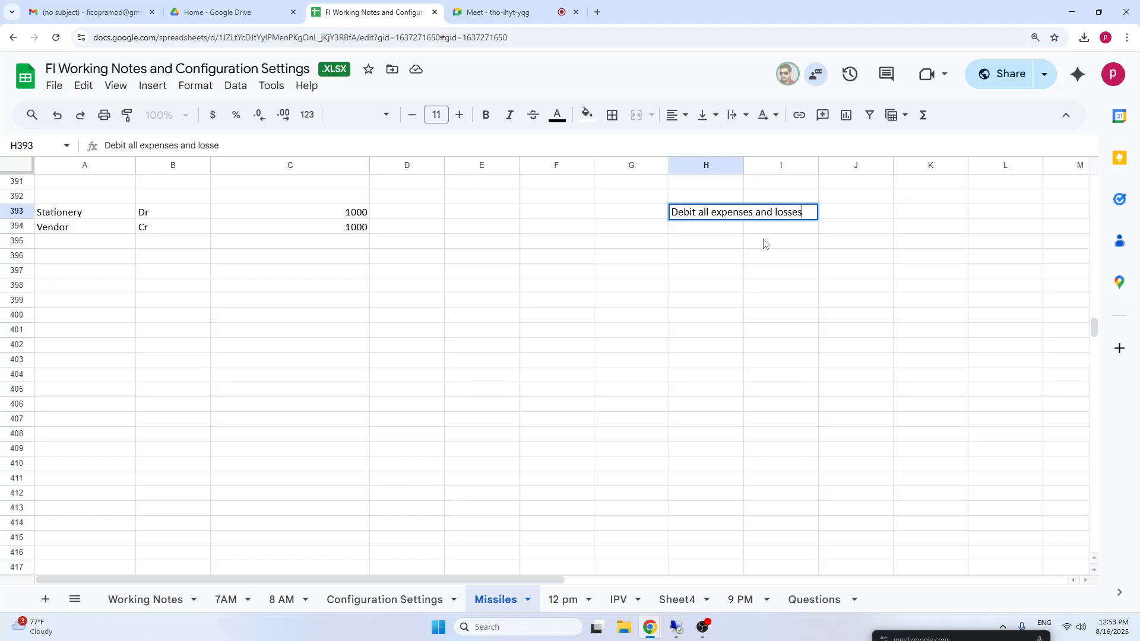
pyautogui.click(897, 346)
# Label the expenses and losses rule as Nominal in cell G393.
pyautogui.click(619, 218)
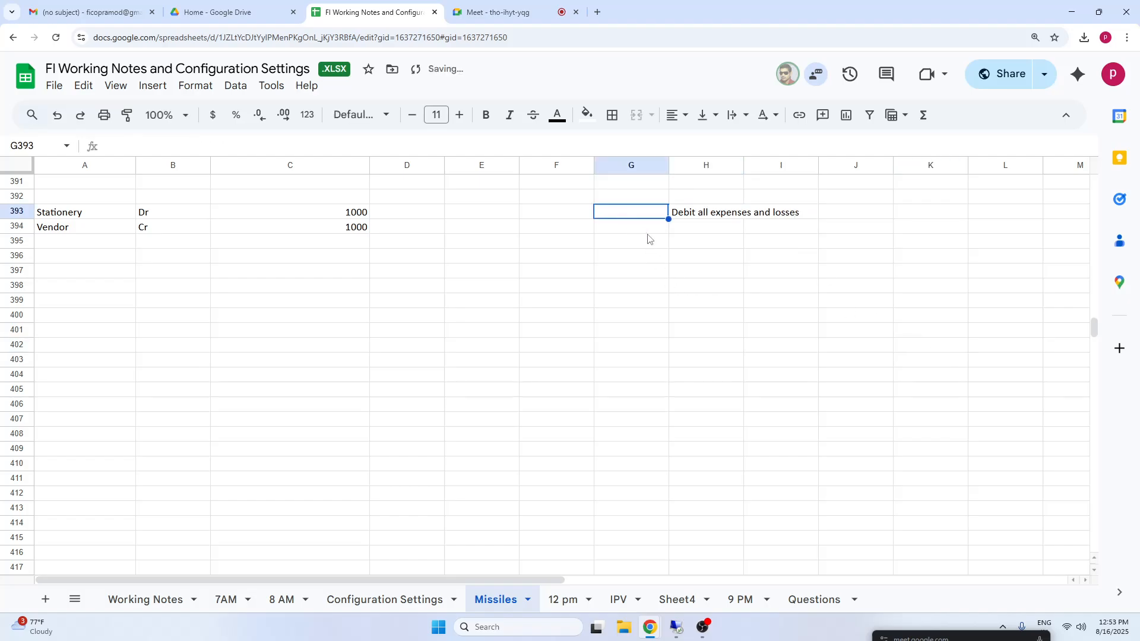
pyautogui.write('Nominal')
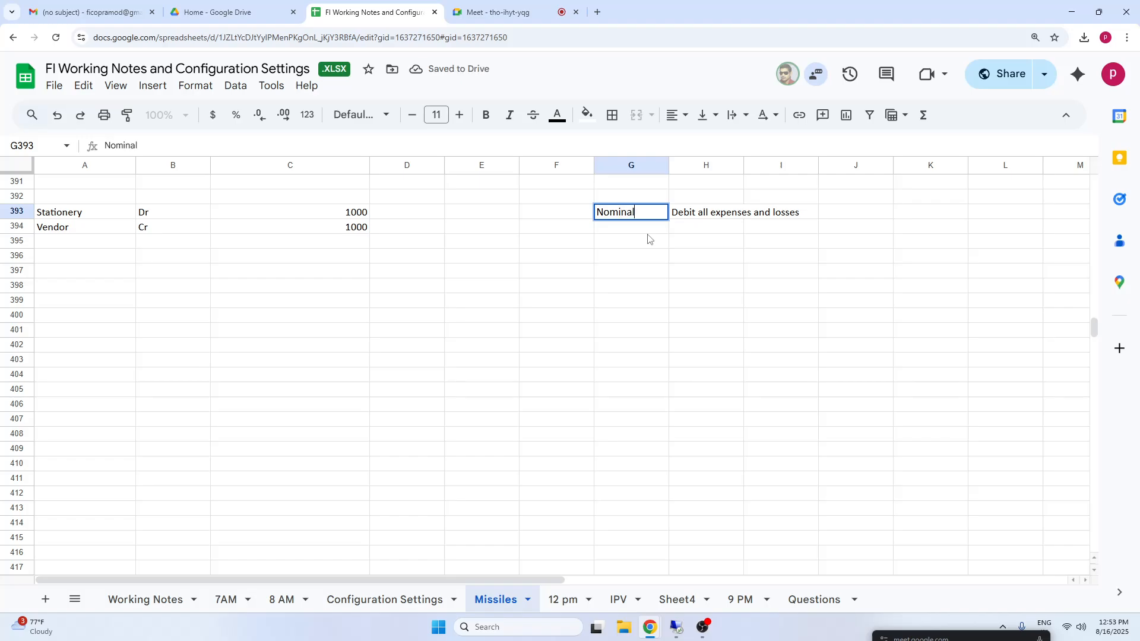
pyautogui.press('Tab')
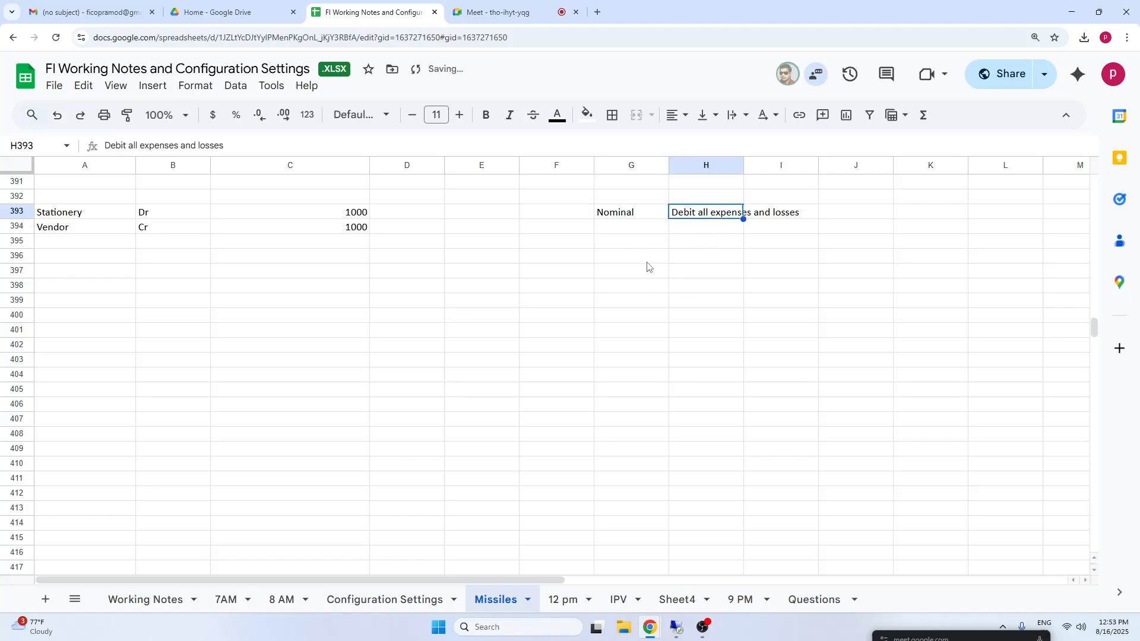
# Enter "Credit all incomes" in cell H394, below the Nominal debit rule.
pyautogui.click(628, 232)
pyautogui.click(703, 227)
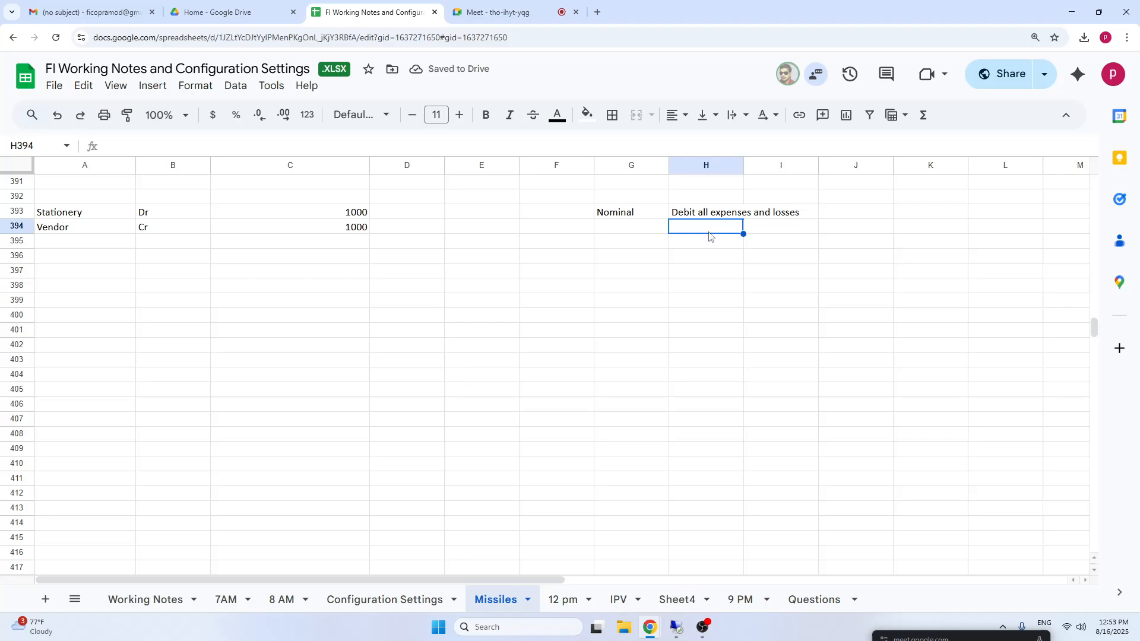
pyautogui.write('Credit ')
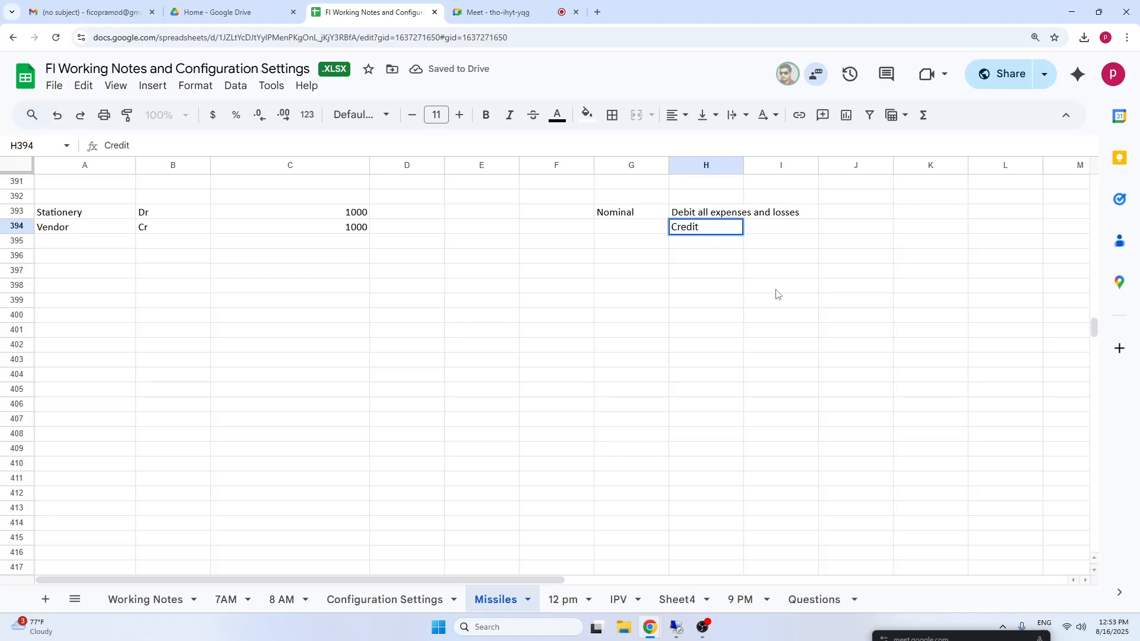
pyautogui.write('all incm')
pyautogui.press('BackSpace')
pyautogui.write('mes')
pyautogui.press('BackSpace')
pyautogui.press('BackSpace')
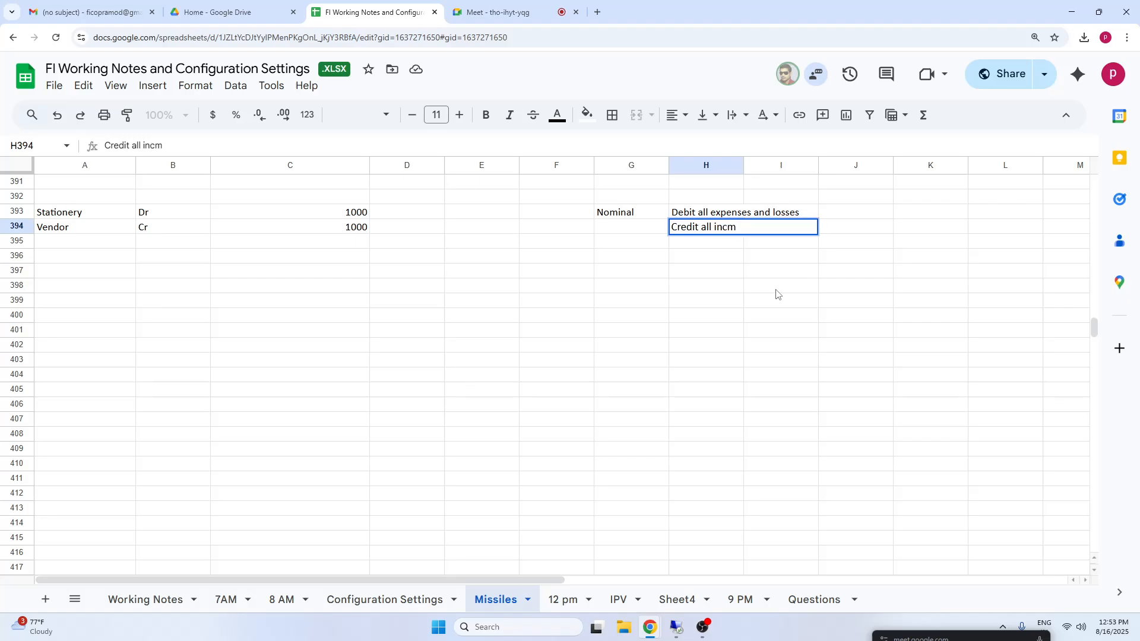
pyautogui.write('mes')
pyautogui.click(825, 315)
# Extend the credit rule in H394 to read "Credit all incomes and gains".
pyautogui.click(695, 228)
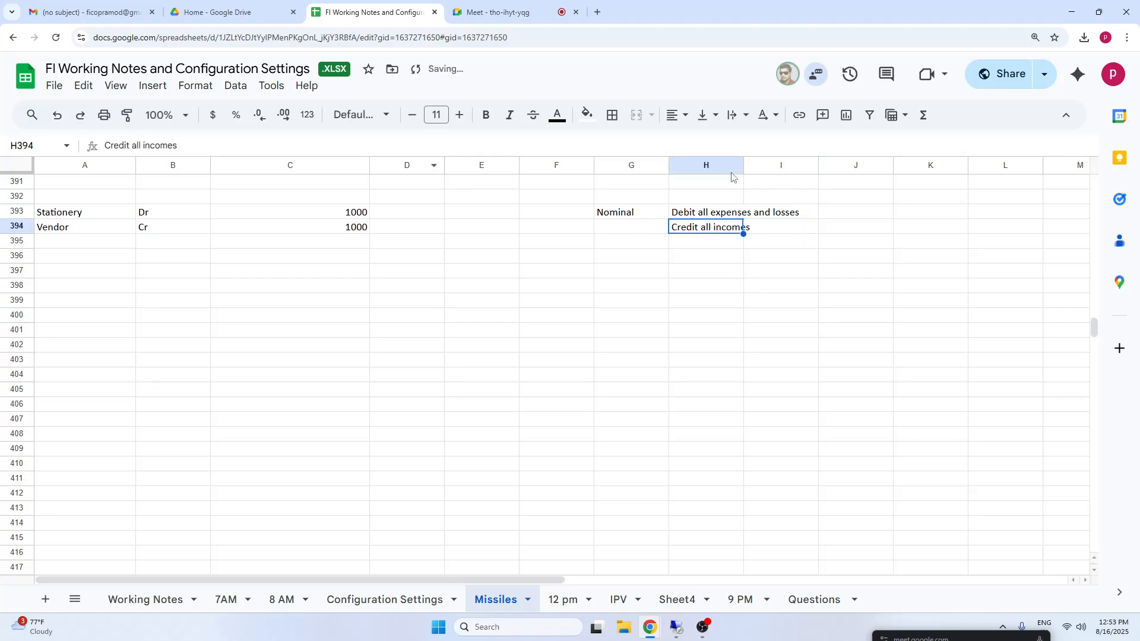
pyautogui.click(230, 146)
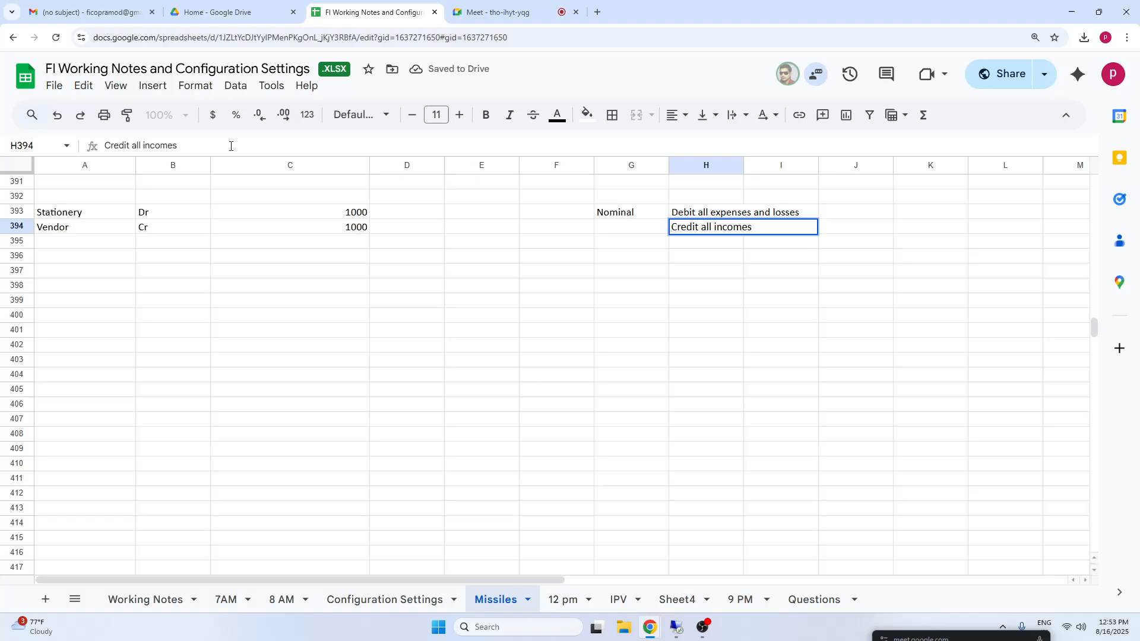
pyautogui.write('and gains')
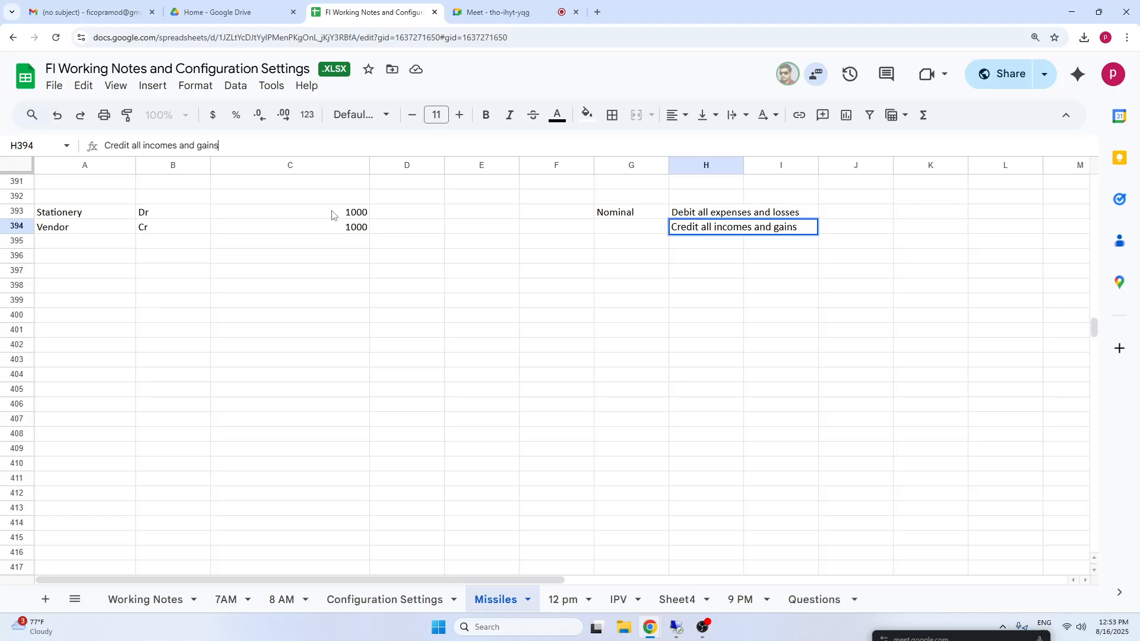
# Label cell G397 Personal Account and enter its rule "Debit the receiver" in H397.
pyautogui.click(628, 274)
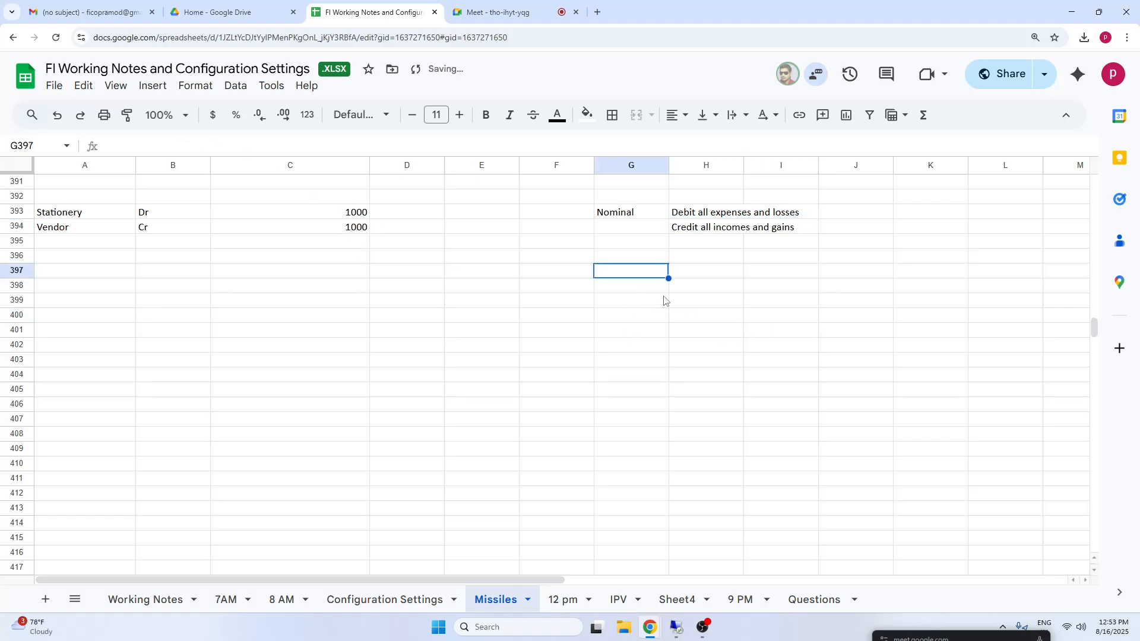
pyautogui.write('Pers')
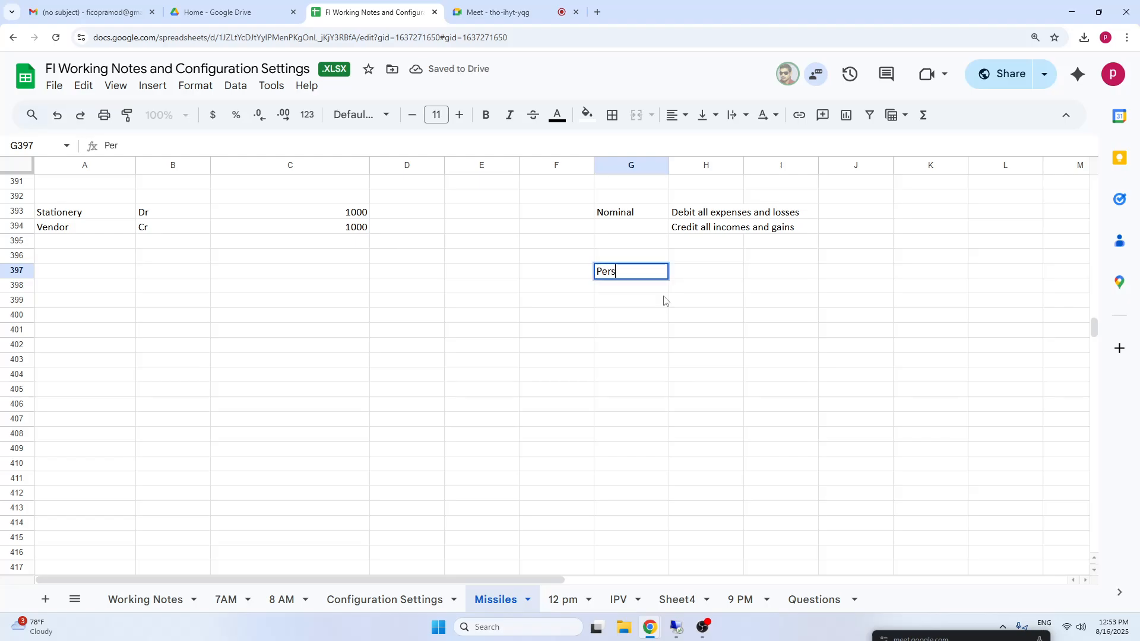
pyautogui.write('onal Account')
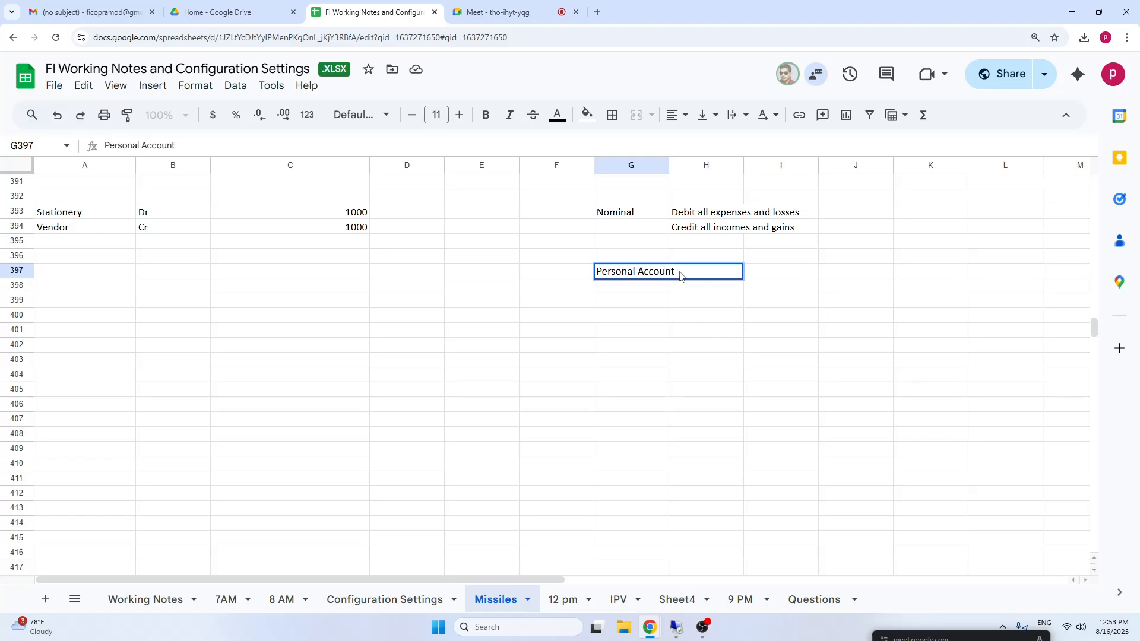
pyautogui.click(740, 279)
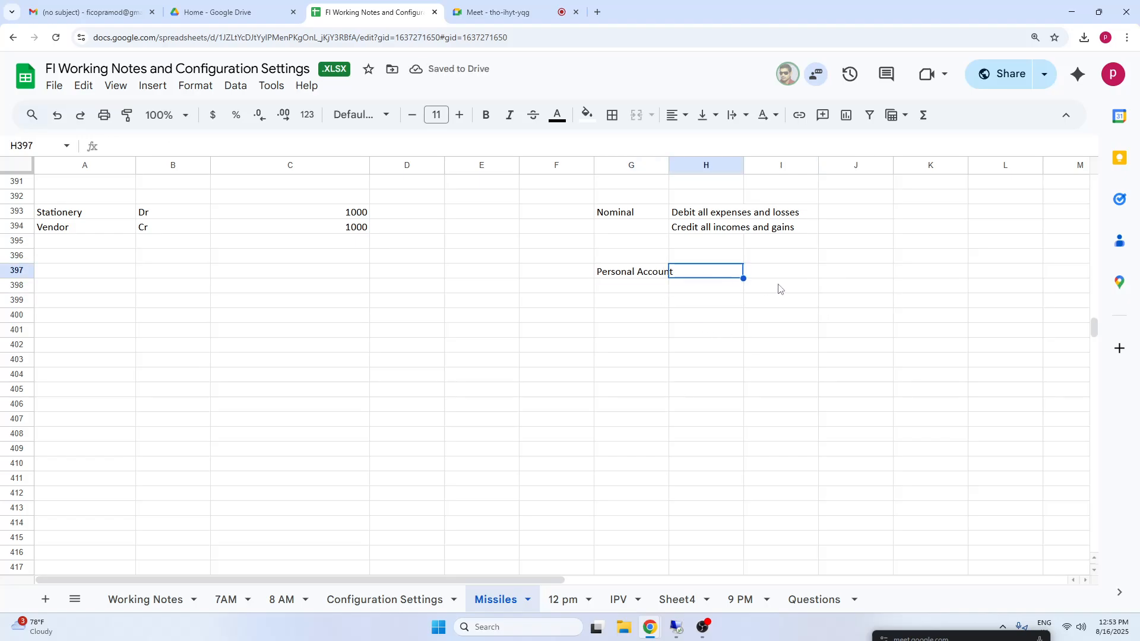
pyautogui.write('Debit the')
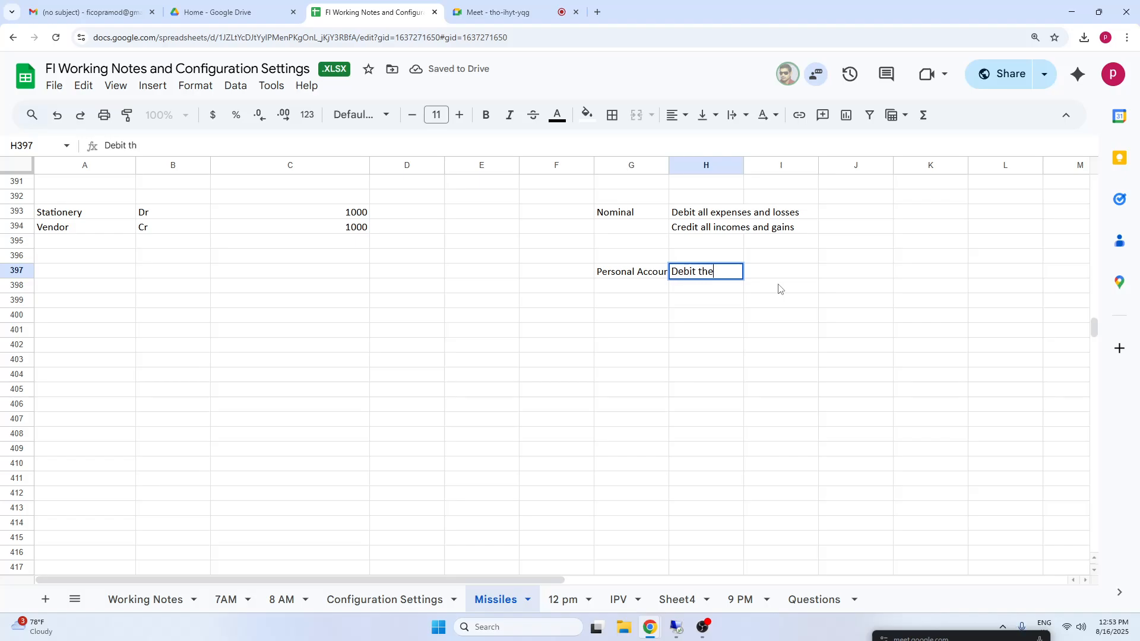
pyautogui.write(' receiver')
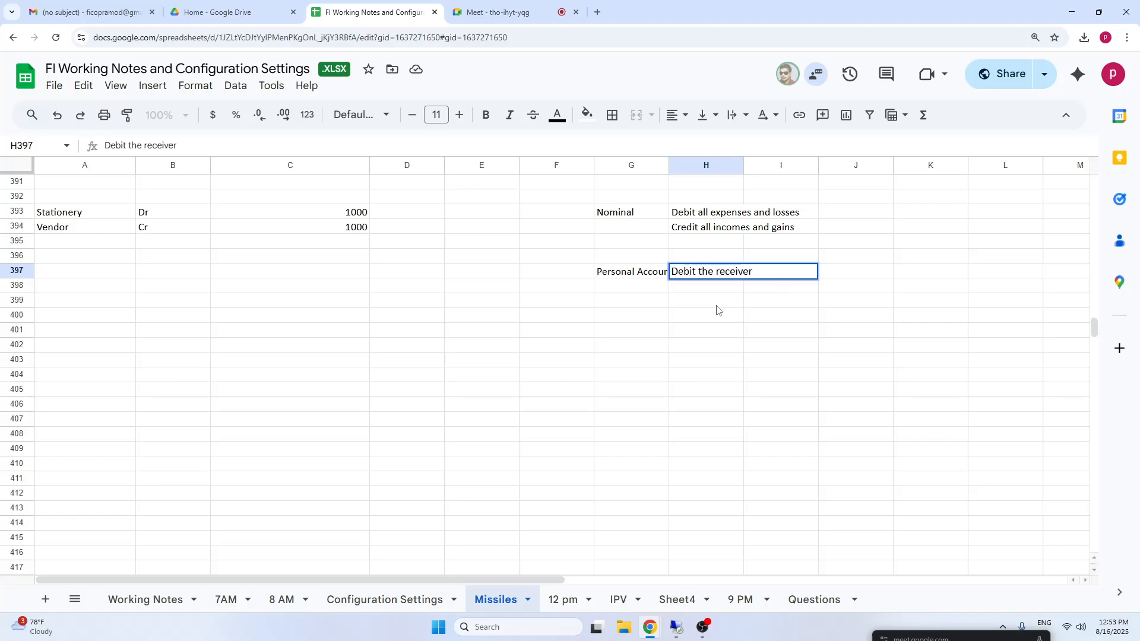
pyautogui.press('Return')
# Enter the Personal Account credit rule "Credit the Giver" in cell H398.
pyautogui.click(724, 293)
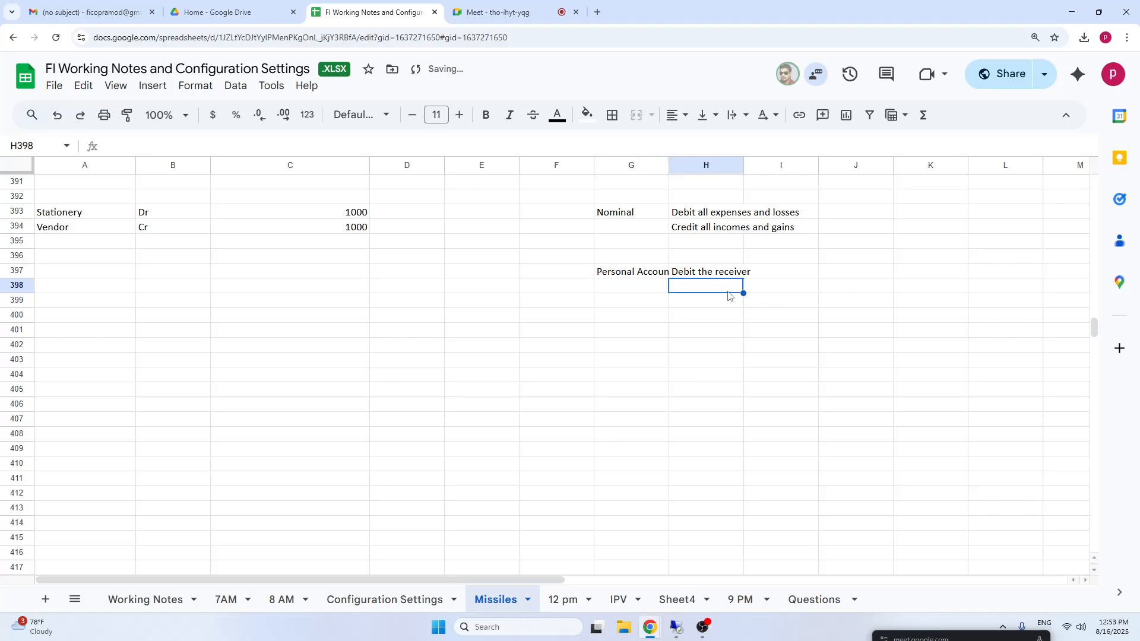
pyautogui.write('Credit the ')
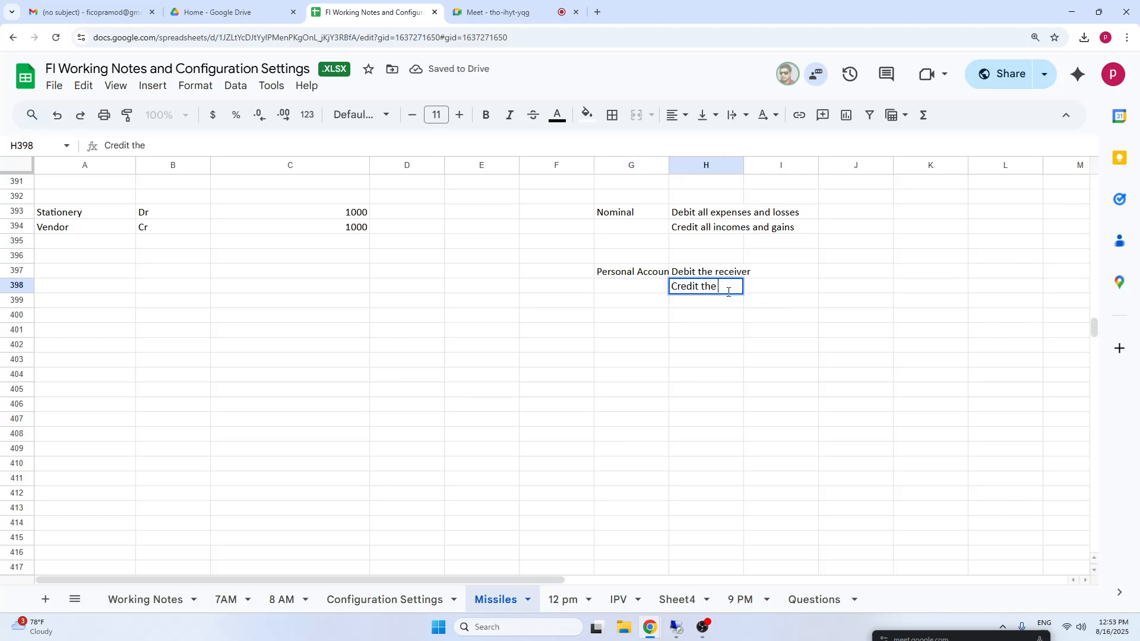
pyautogui.write('Giver')
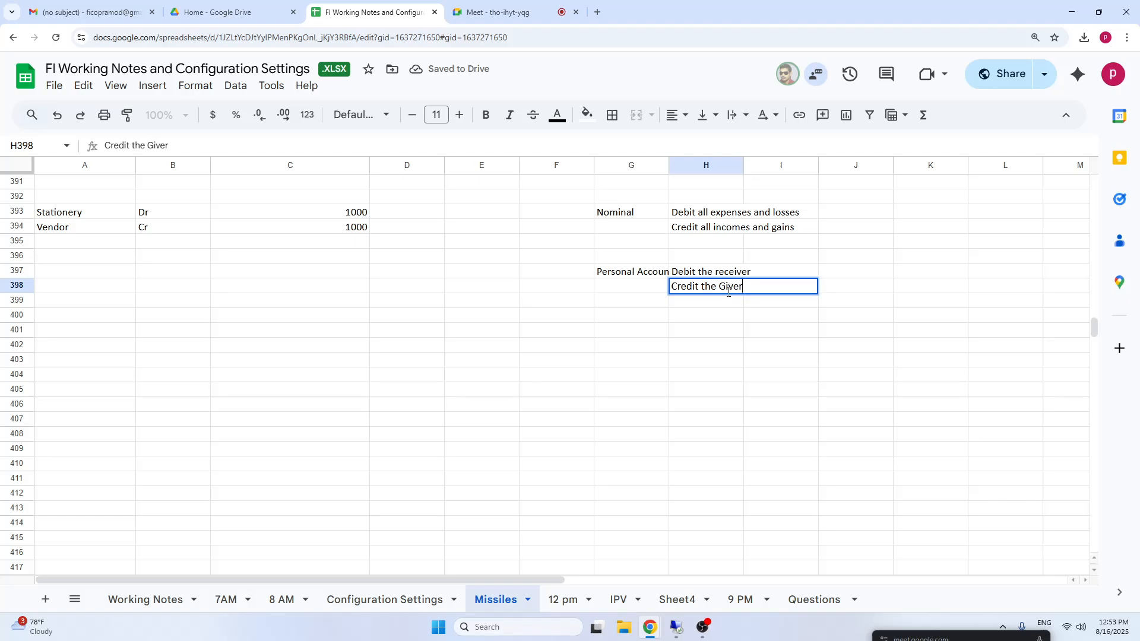
pyautogui.click(721, 343)
# Label cell G400 Real and enter its rule "Debit what comes in" in H400.
pyautogui.click(630, 316)
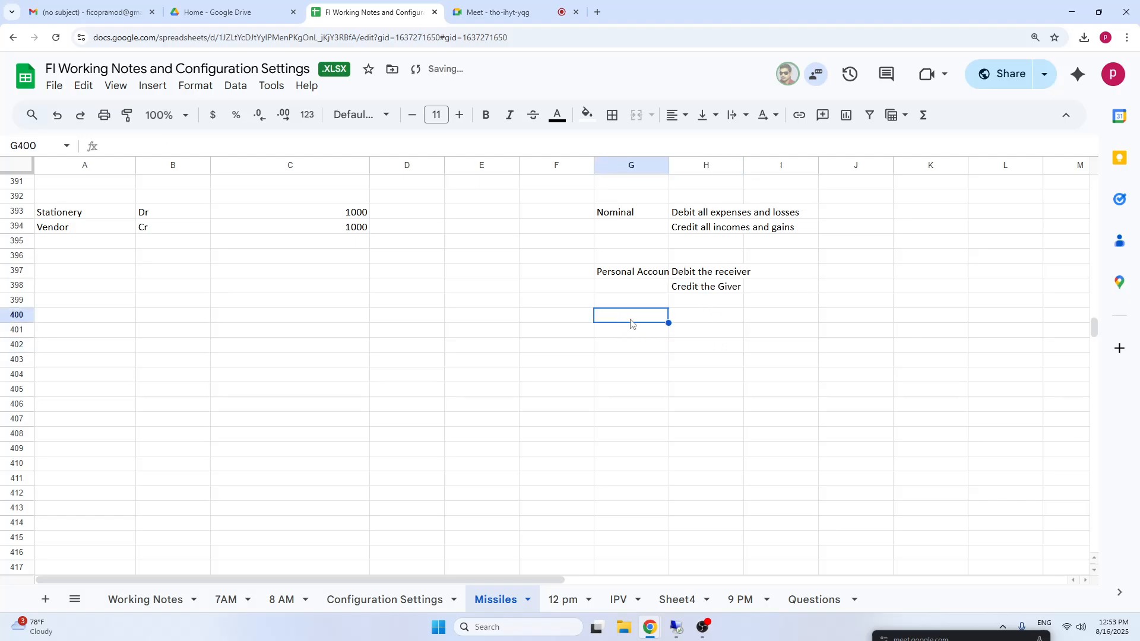
pyautogui.write('Re')
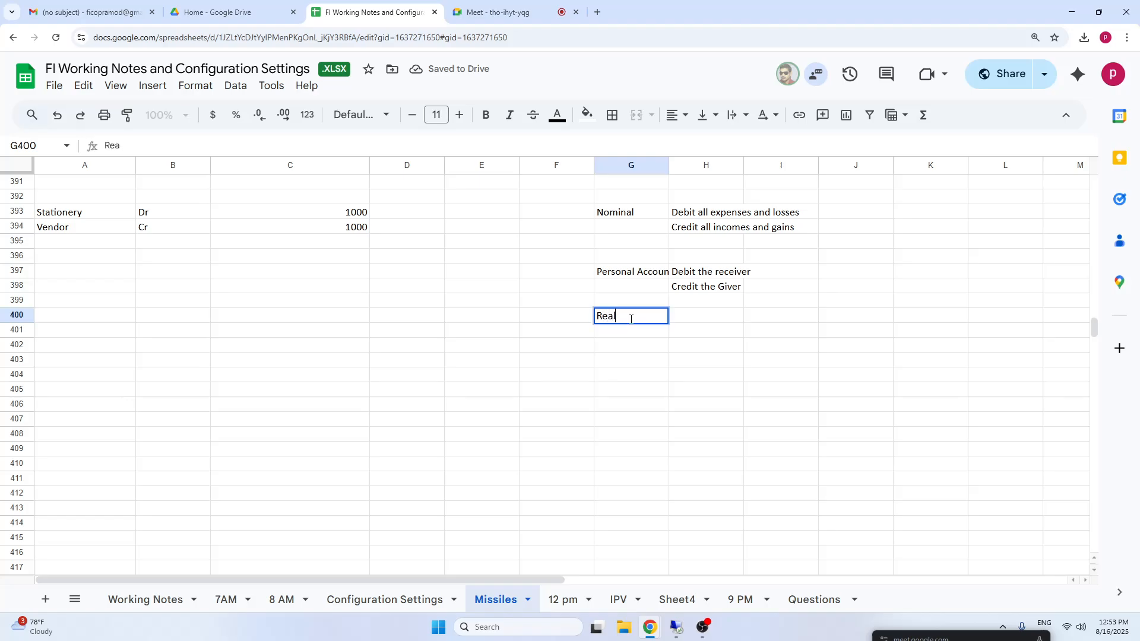
pyautogui.write('al')
pyautogui.click(801, 375)
pyautogui.click(739, 319)
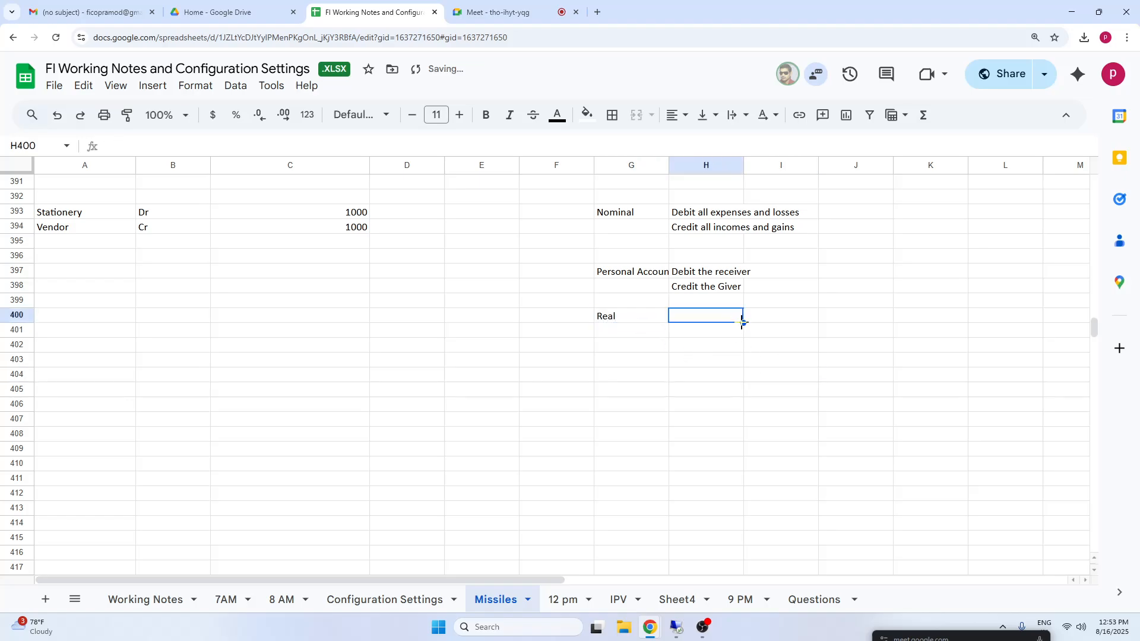
pyautogui.write('Debit ')
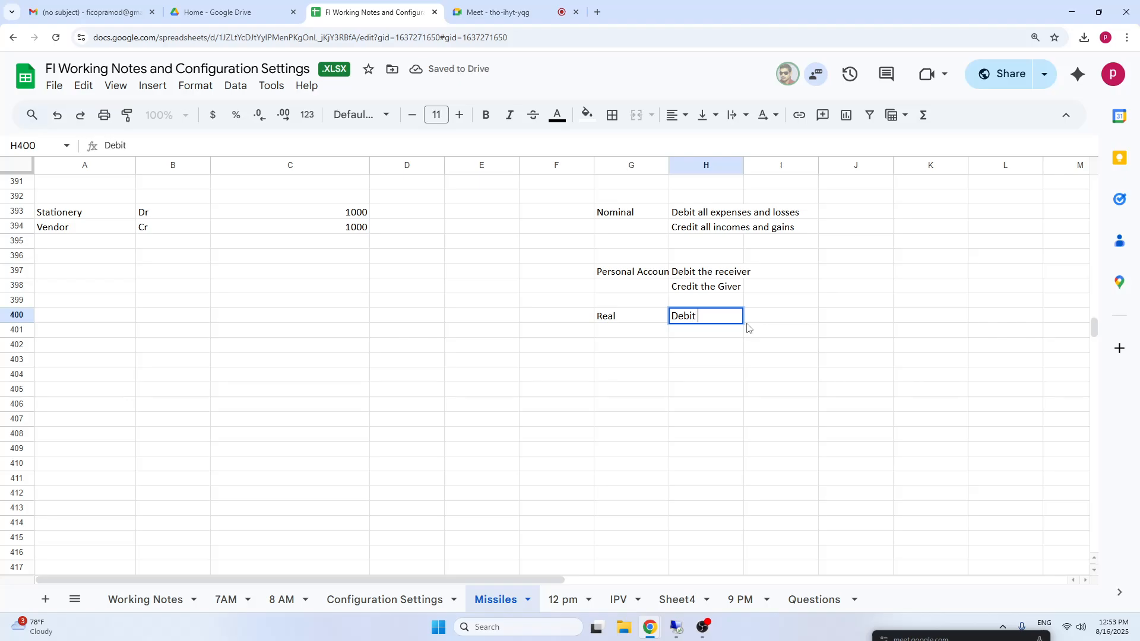
pyautogui.write('what comes ')
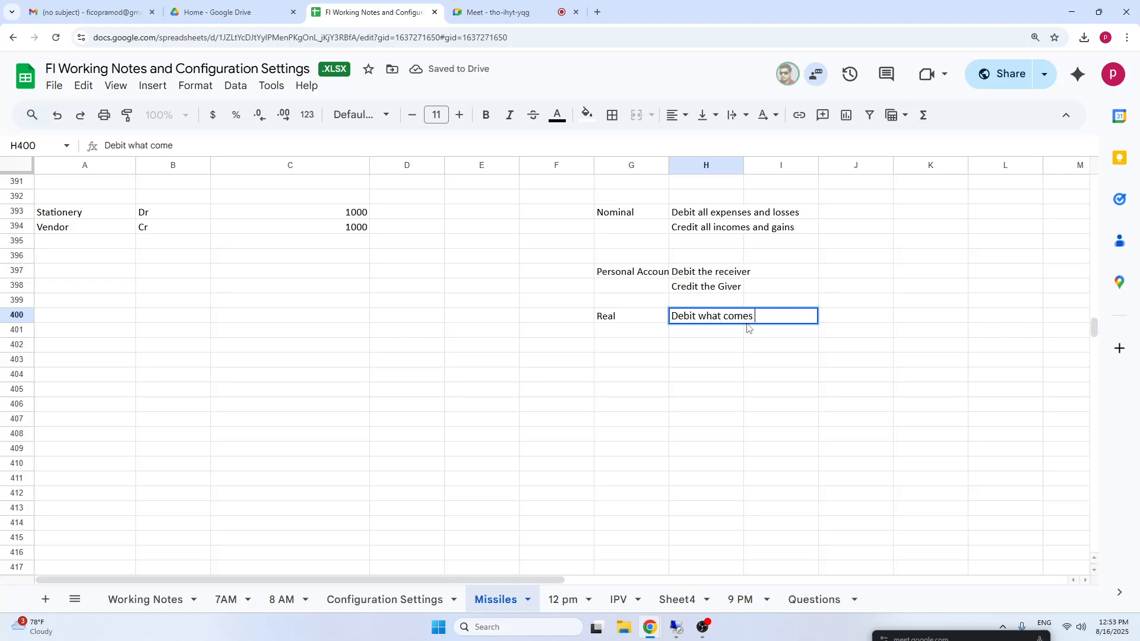
pyautogui.write('in')
pyautogui.press('Return')
# Enter the Real account credit rule "Credit what goes out" in cell H401.
pyautogui.write('Credit')
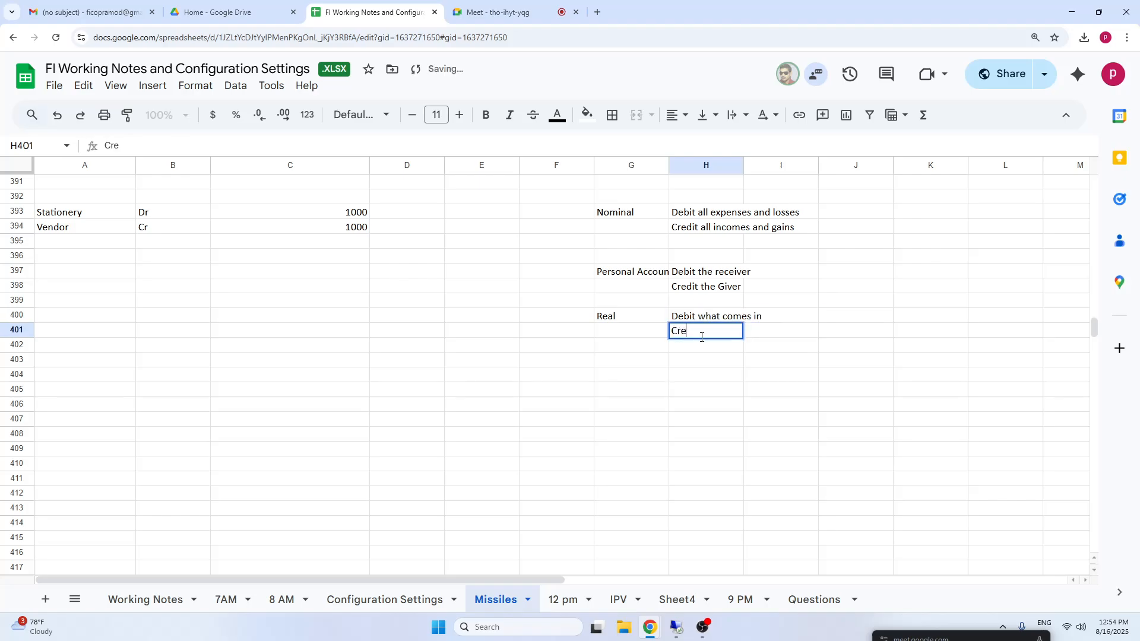
pyautogui.write('at giwes')
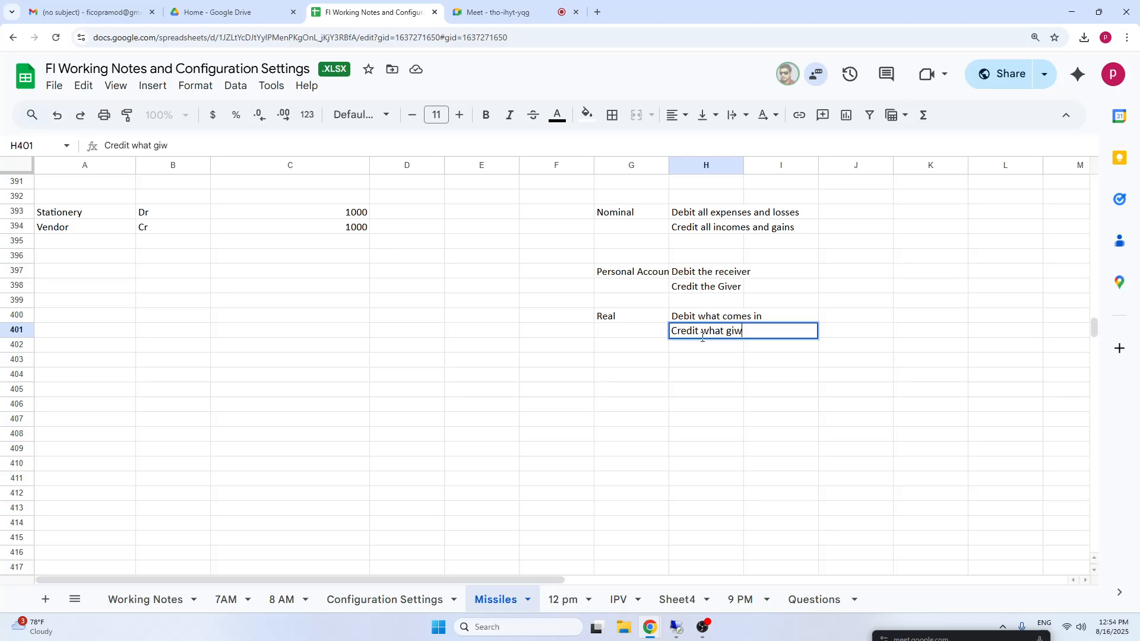
pyautogui.press('BackSpace')
pyautogui.press('BackSpace')
pyautogui.press('BackSpace')
pyautogui.press('BackSpace')
pyautogui.press('BackSpace')
pyautogui.write('oes out')
pyautogui.click(777, 416)
# Enter the description "Purchased stationery material from vendor" in cell A392, above the Stationery line of the journal entry.
pyautogui.click(92, 200)
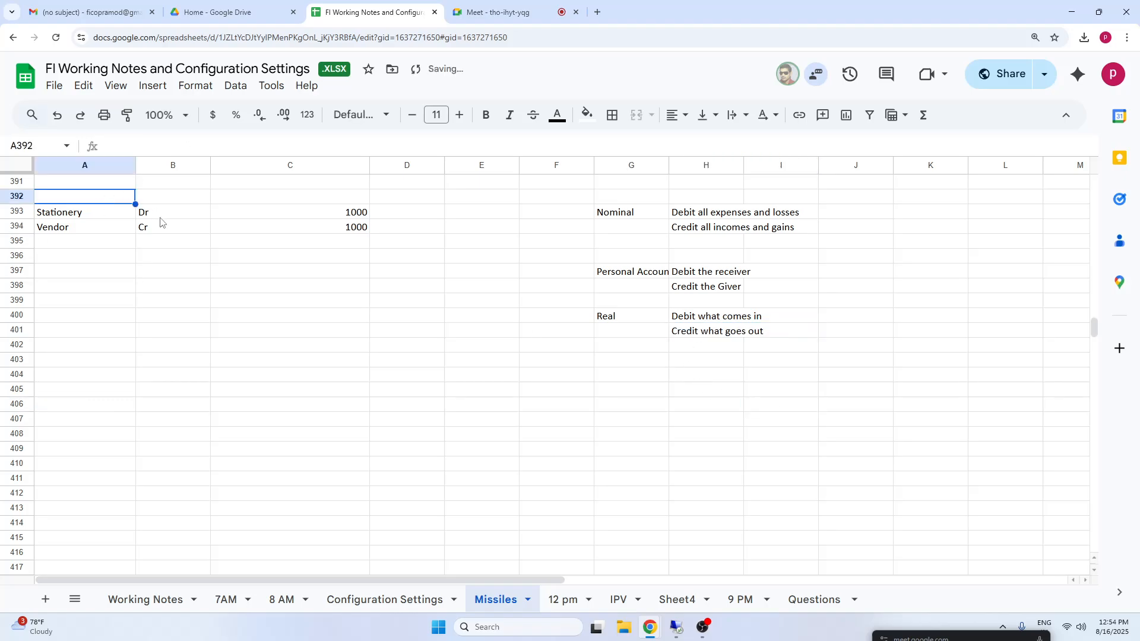
pyautogui.write('Pr')
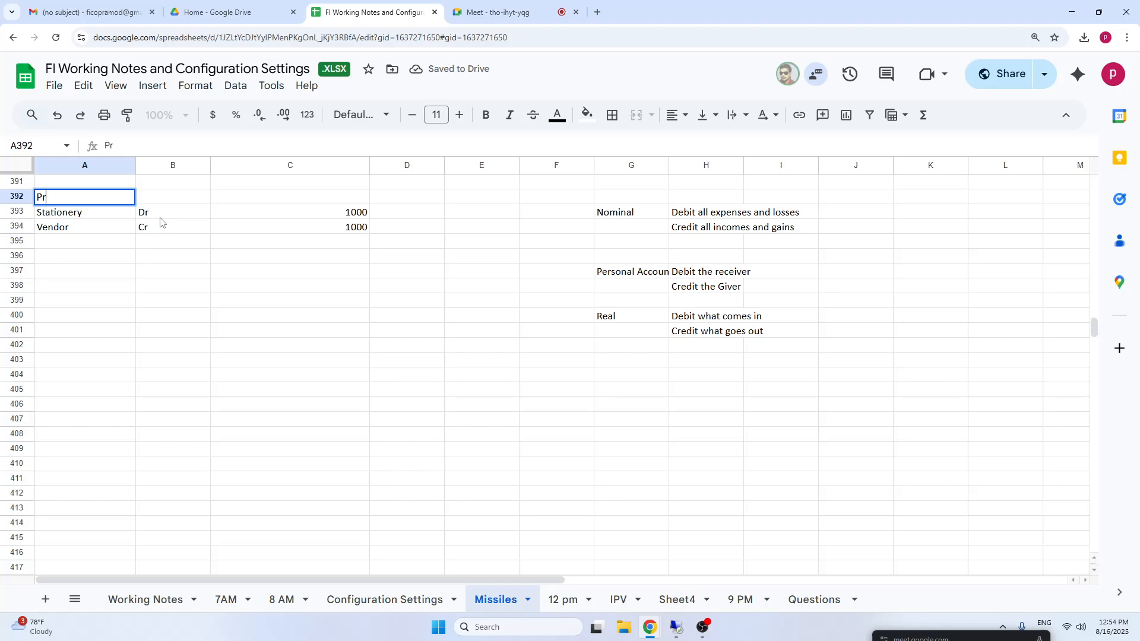
pyautogui.write('chased st')
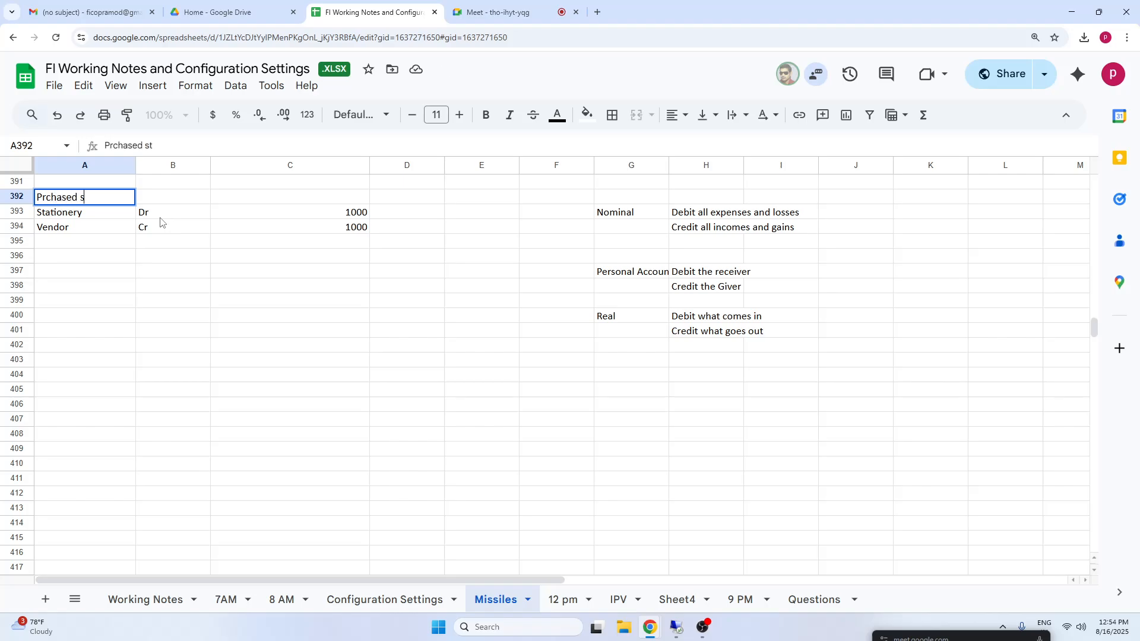
pyautogui.press('BackSpace')
pyautogui.press('BackSpace')
pyautogui.press('BackSpace')
pyautogui.press('BackSpace')
pyautogui.press('BackSpace')
pyautogui.press('BackSpace')
pyautogui.press('BackSpace')
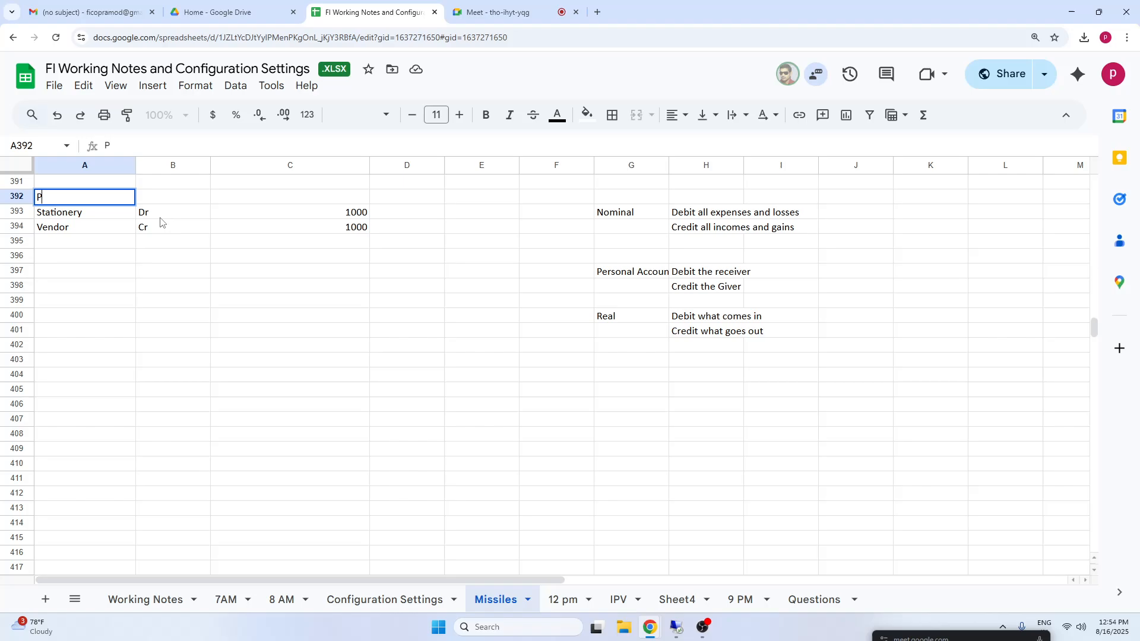
pyautogui.write('urchased stationery ma')
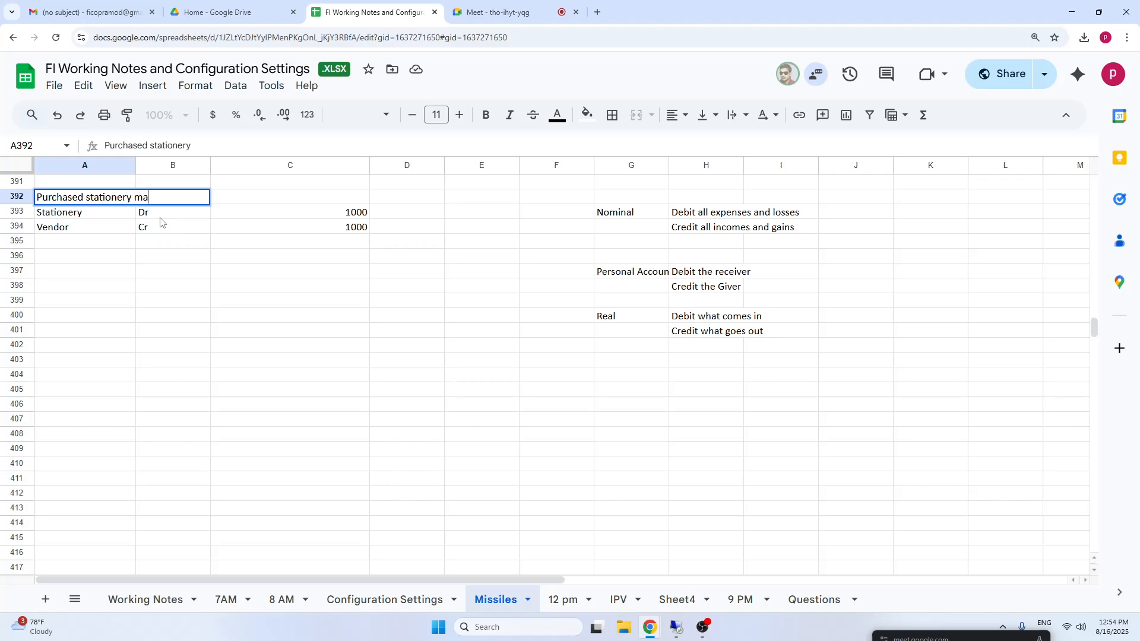
pyautogui.write('terial from vendor')
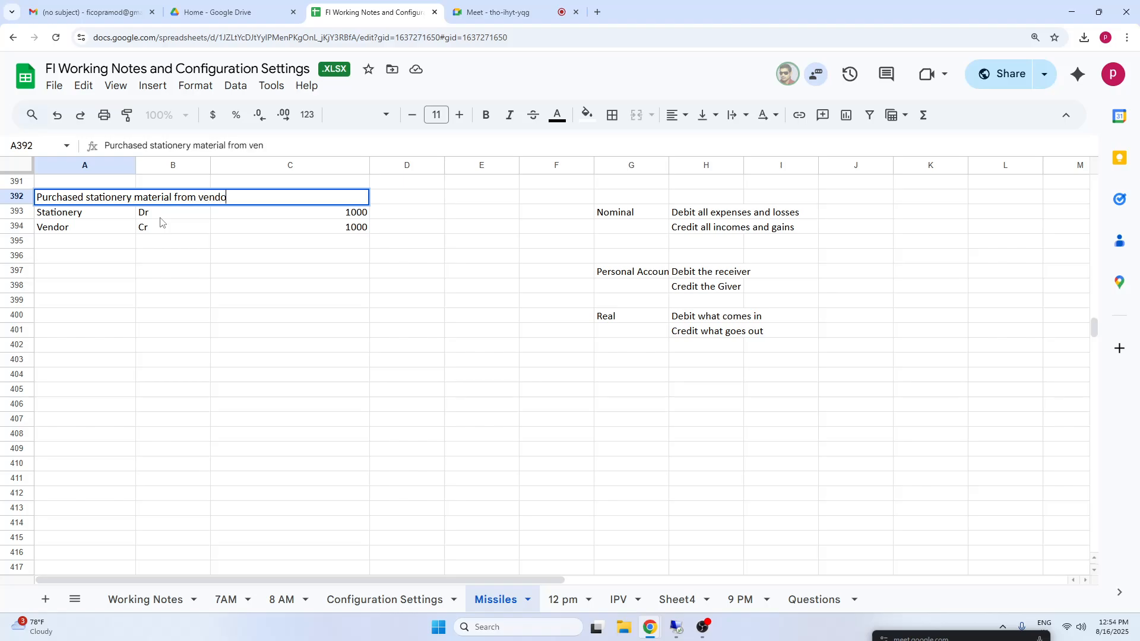
pyautogui.click(155, 257)
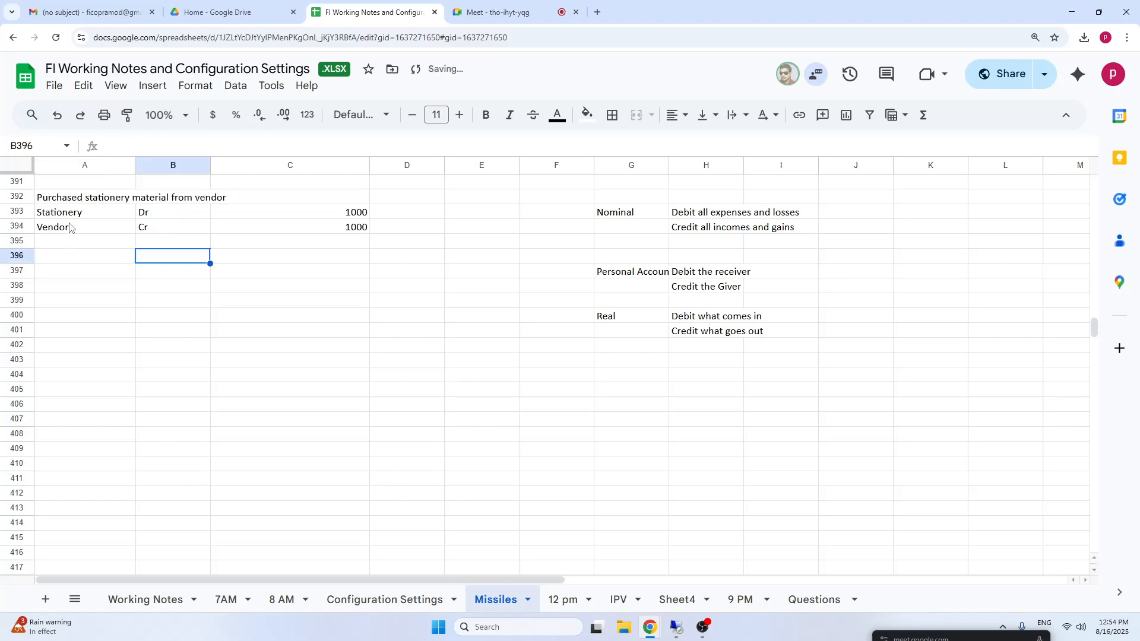
# Examine the stationery purchase description and its debit and credit lines against the Nominal rule in H393.
pyautogui.click(96, 199)
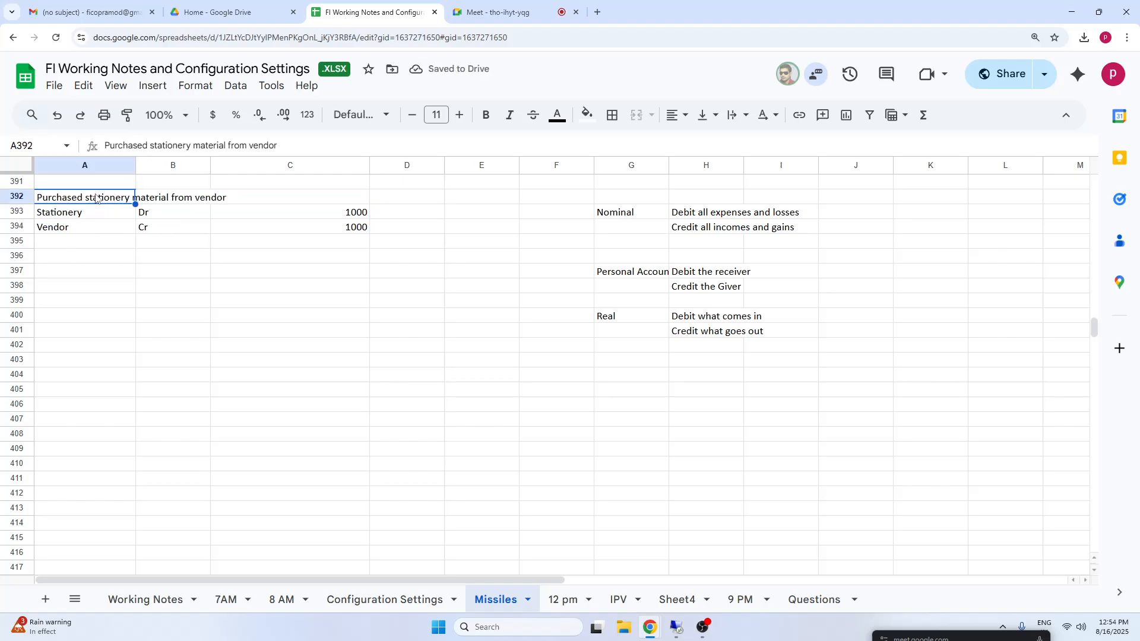
pyautogui.click(194, 203)
pyautogui.click(70, 219)
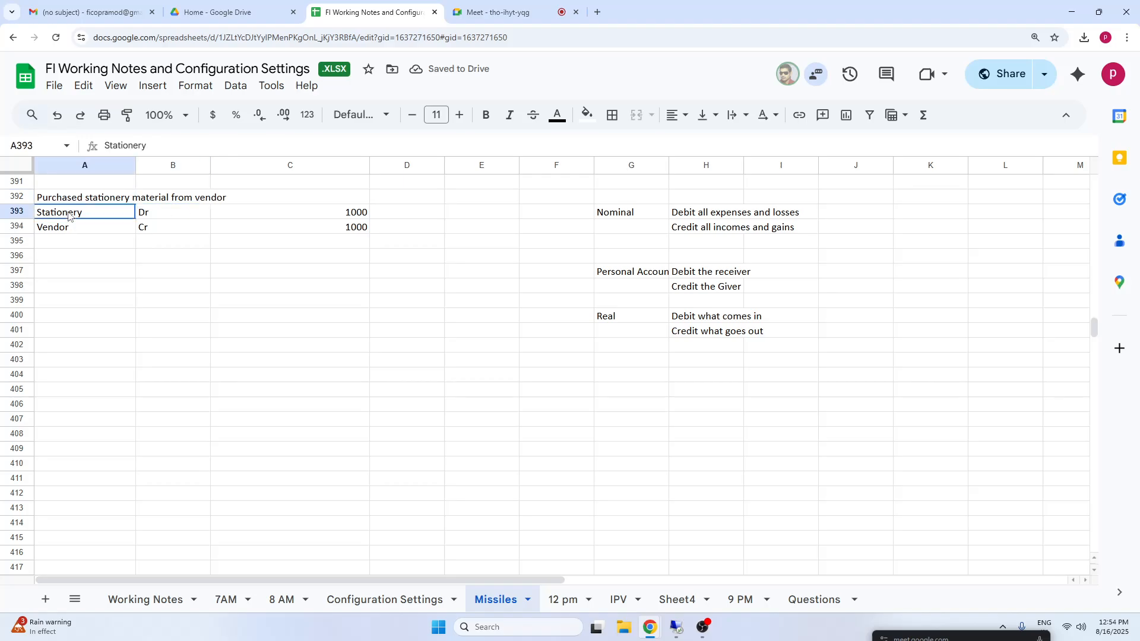
pyautogui.click(63, 229)
pyautogui.click(86, 201)
pyautogui.click(66, 213)
pyautogui.hotkey('shift', 'Right')
pyautogui.moveTo(646, 212); pyautogui.dragTo(836, 214)
pyautogui.moveTo(63, 216); pyautogui.dragTo(161, 228)
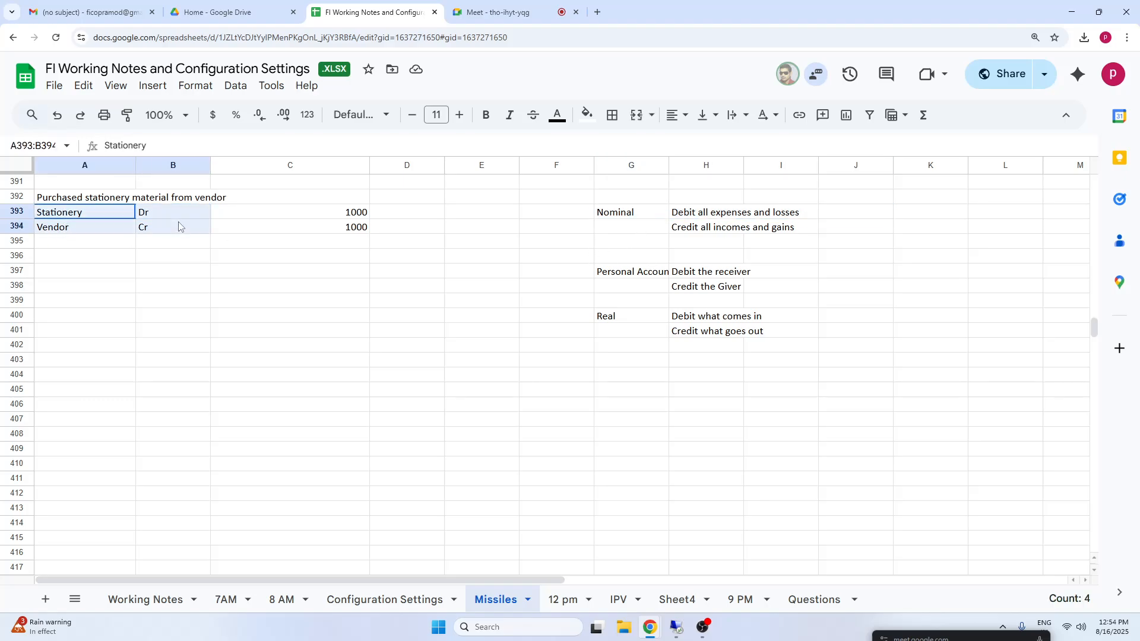
pyautogui.click(677, 217)
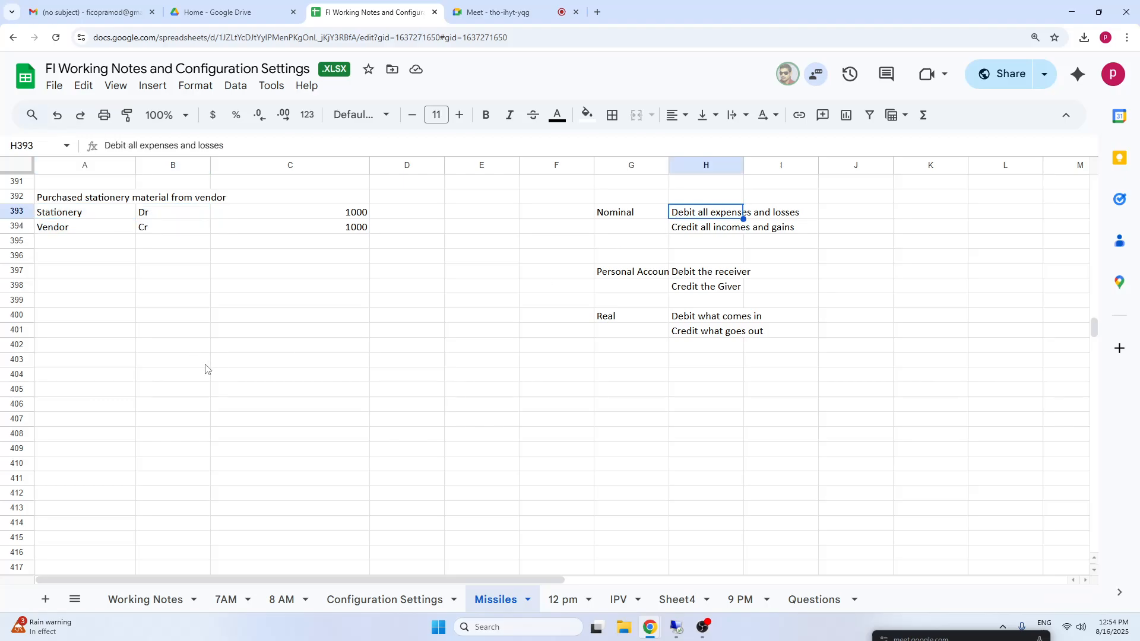
# Compare the Vendor credit line in row 394 with the Personal Account rules in G397 and H398.
pyautogui.click(57, 231)
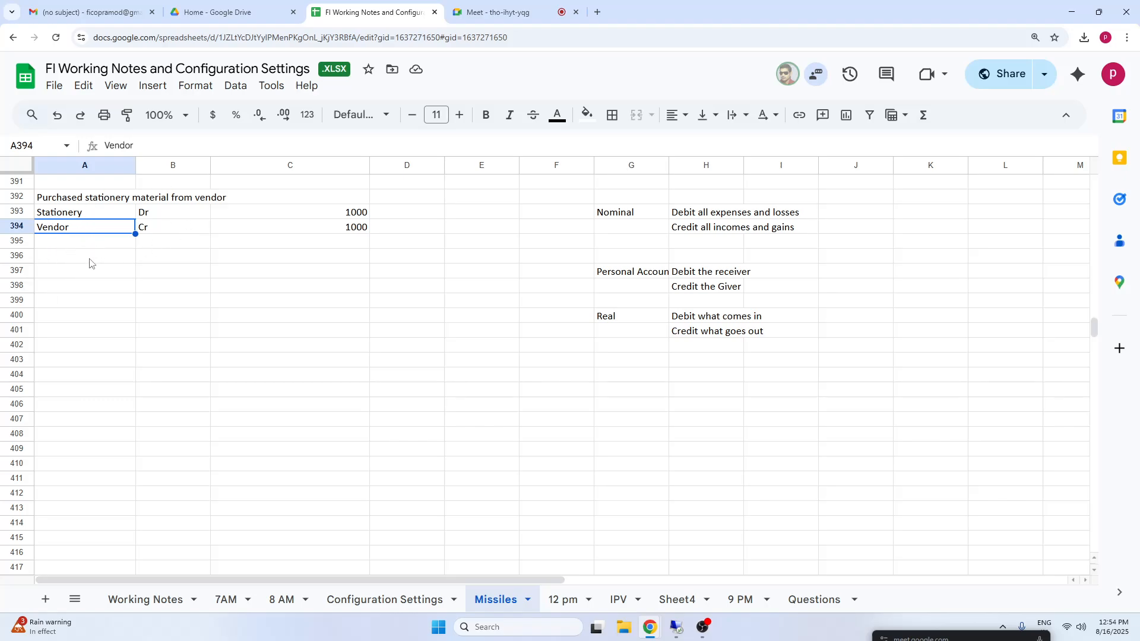
pyautogui.click(628, 274)
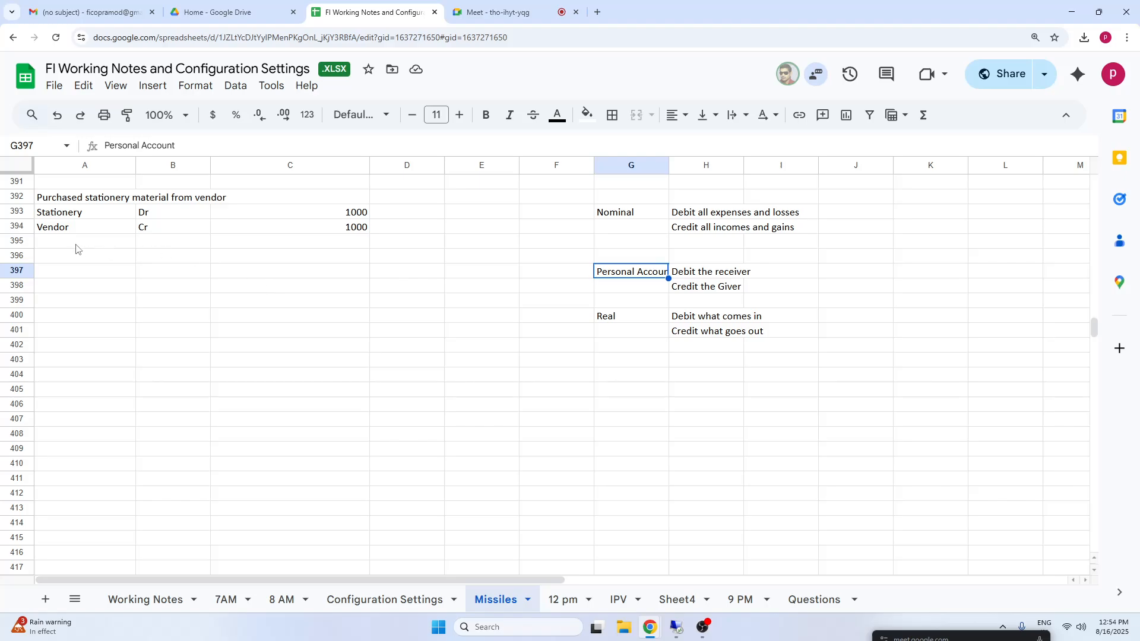
pyautogui.click(58, 229)
pyautogui.click(700, 287)
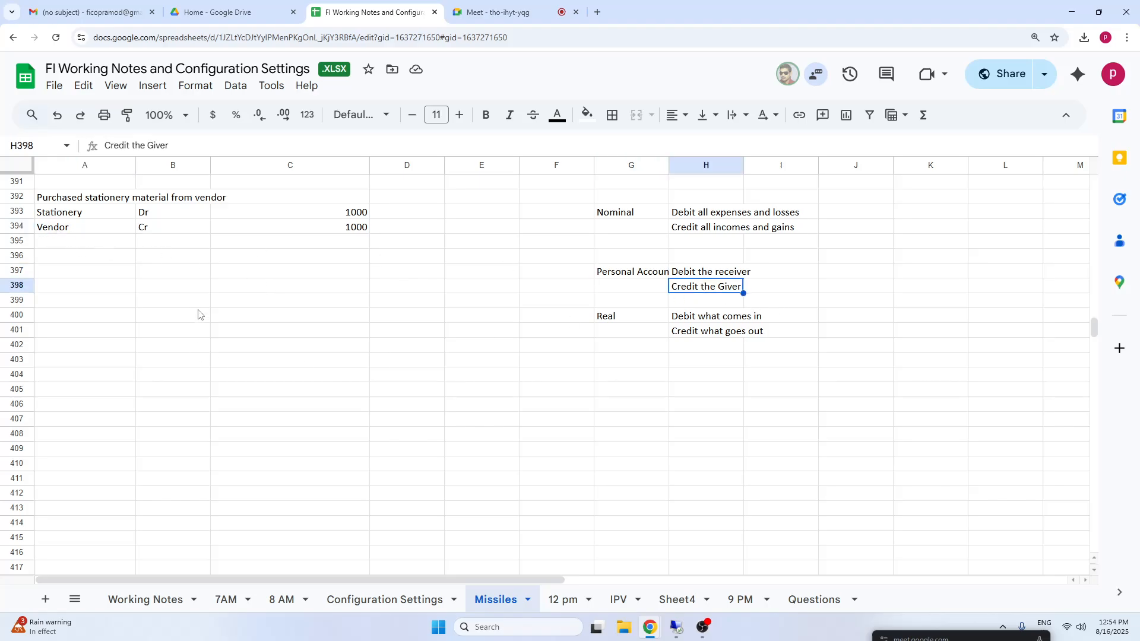
pyautogui.click(53, 231)
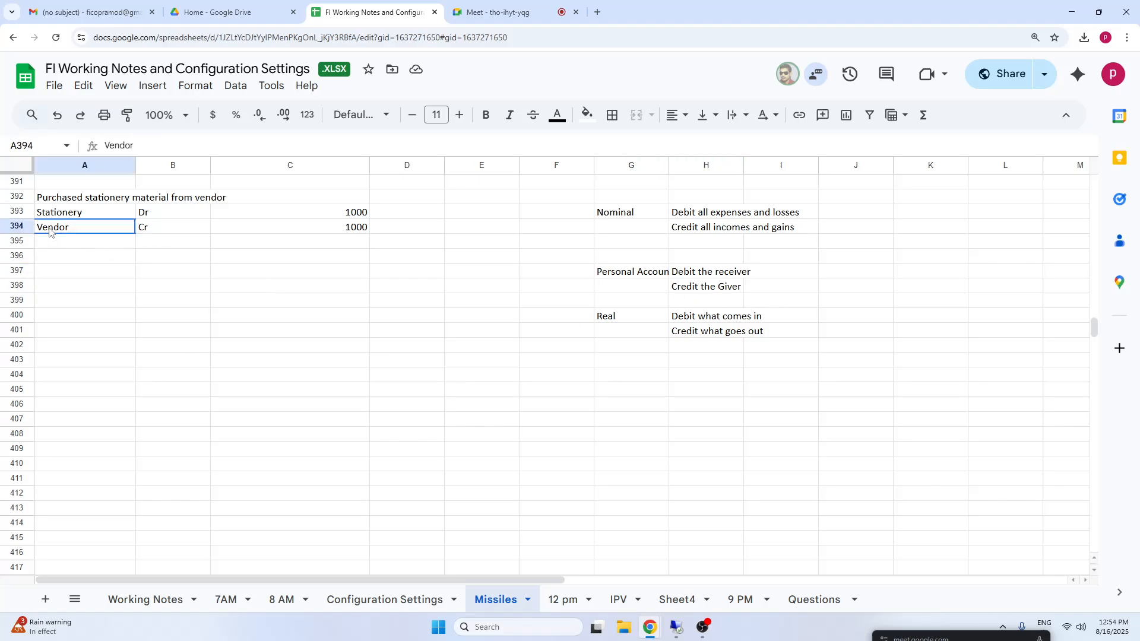
pyautogui.click(626, 277)
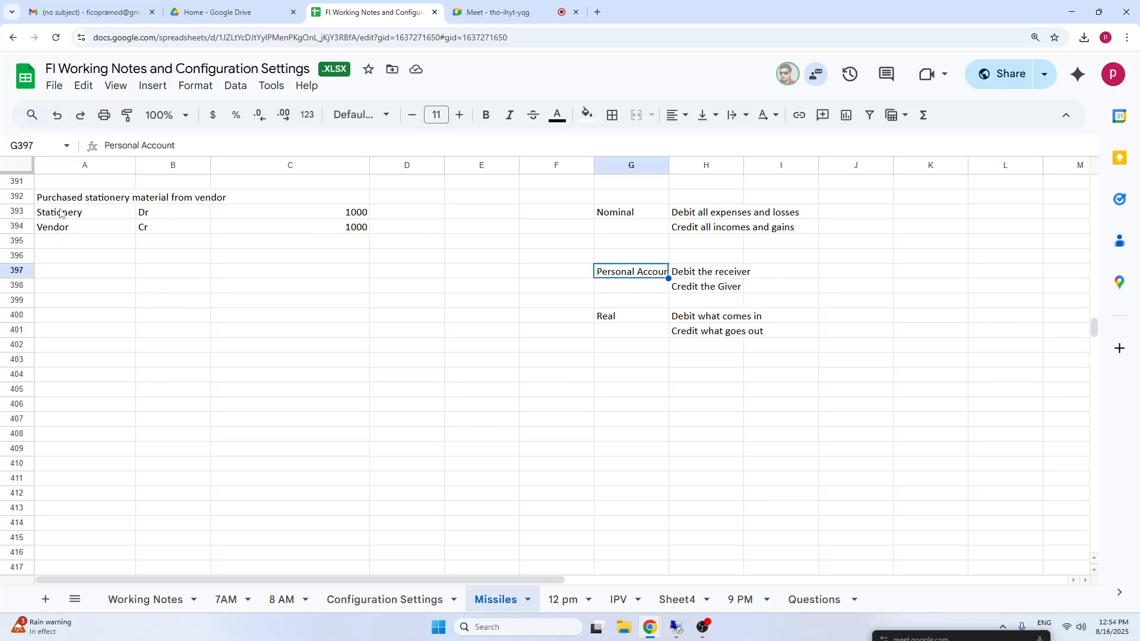
pyautogui.click(80, 213)
pyautogui.click(701, 291)
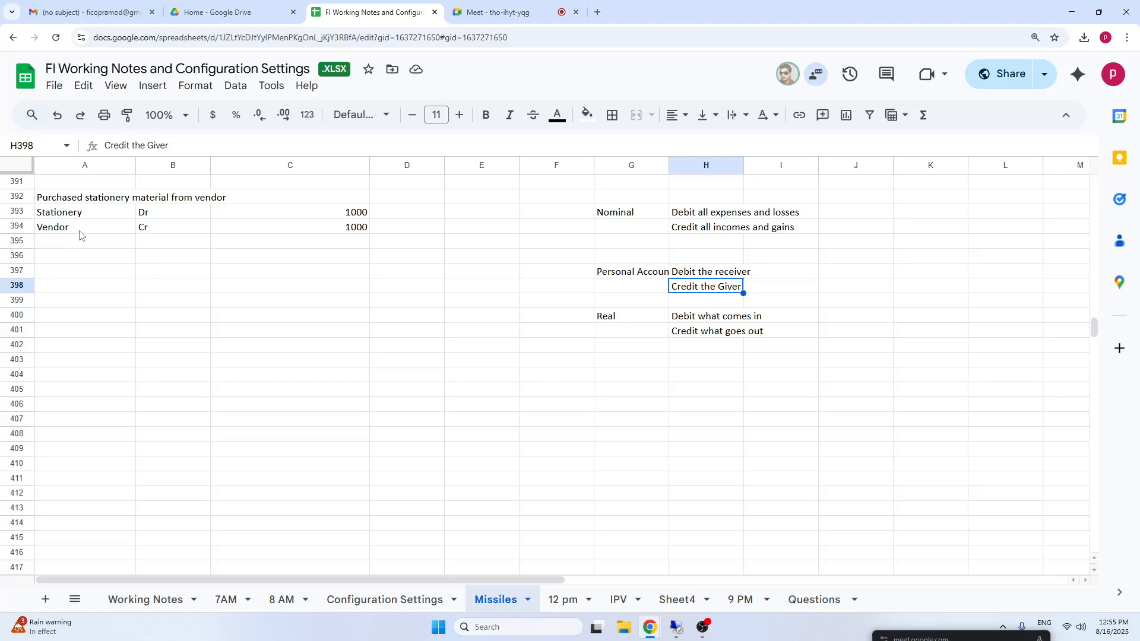
pyautogui.click(100, 231)
pyautogui.click(697, 291)
# Review the Stationery and Vendor lines and their amounts against the full block of Nominal, Personal and Real account rules.
pyautogui.click(57, 218)
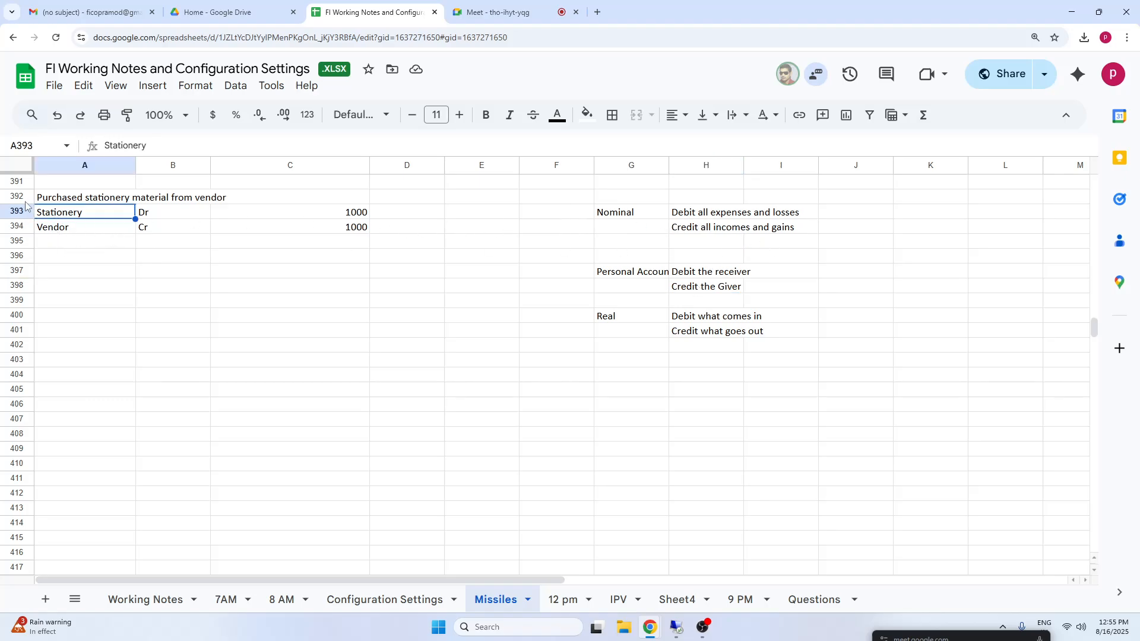
pyautogui.click(691, 215)
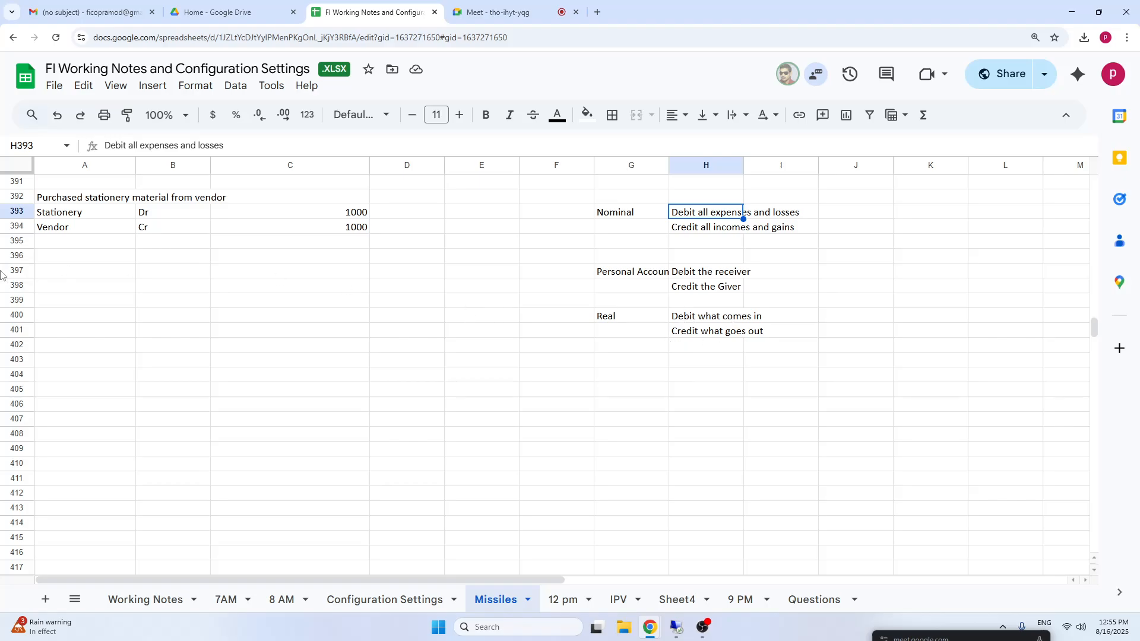
pyautogui.click(83, 216)
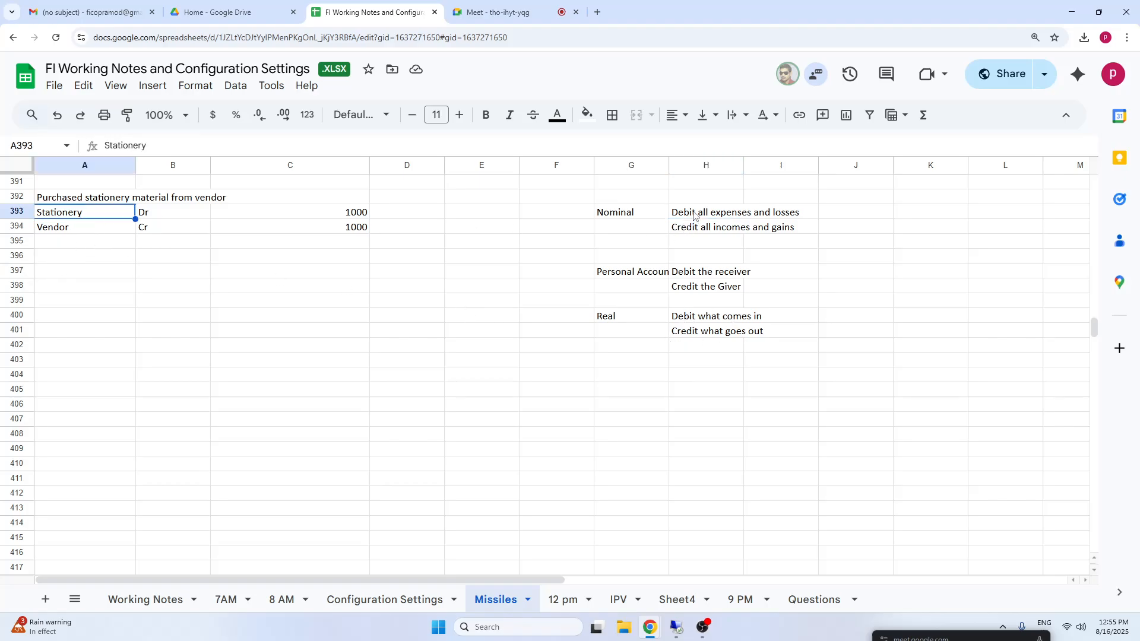
pyautogui.click(695, 215)
pyautogui.click(58, 232)
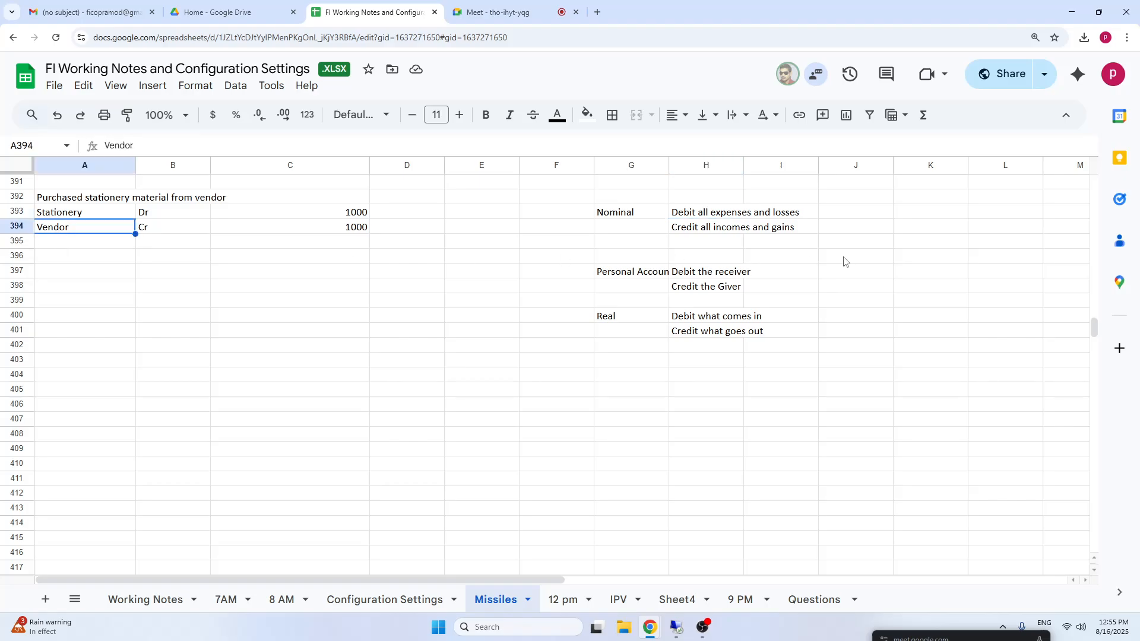
pyautogui.click(680, 276)
pyautogui.click(692, 319)
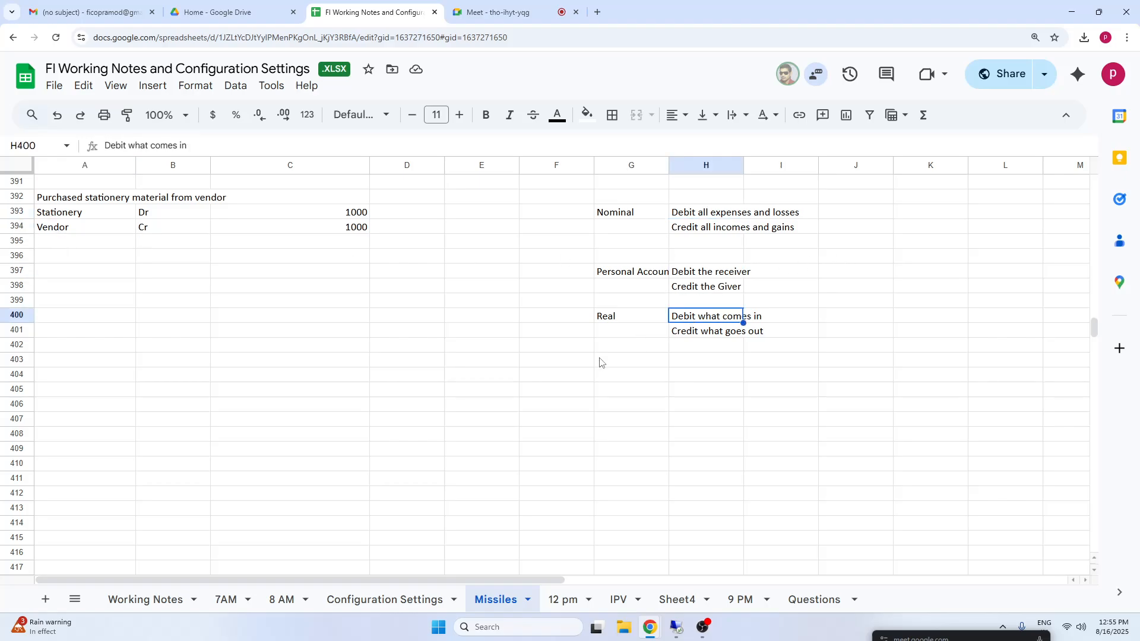
pyautogui.moveTo(588, 197); pyautogui.dragTo(839, 351)
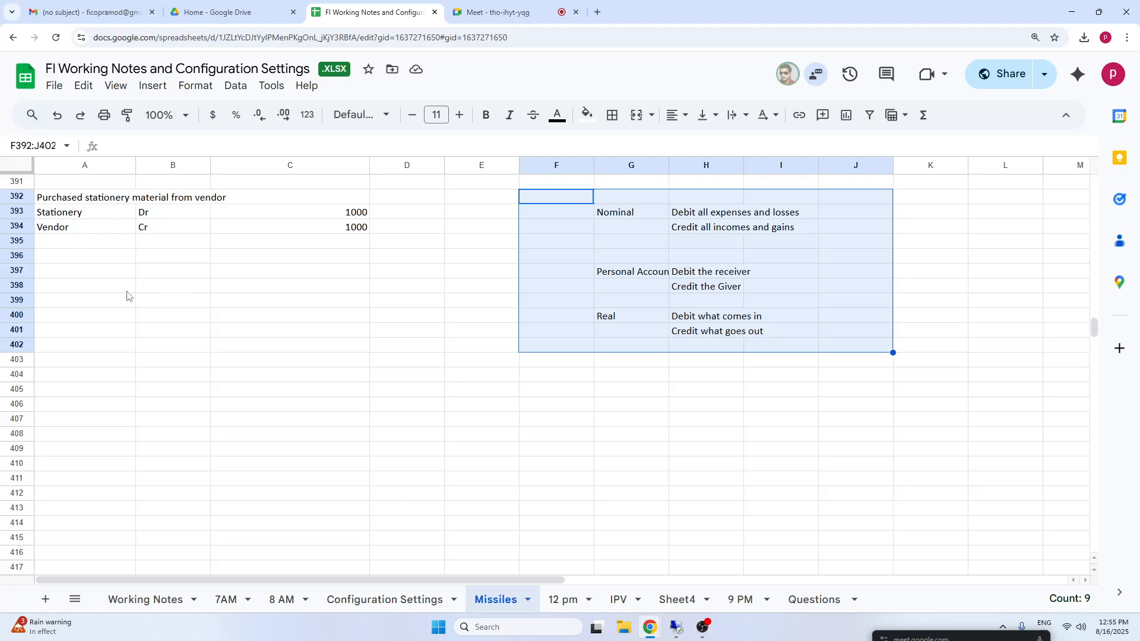
pyautogui.click(177, 290)
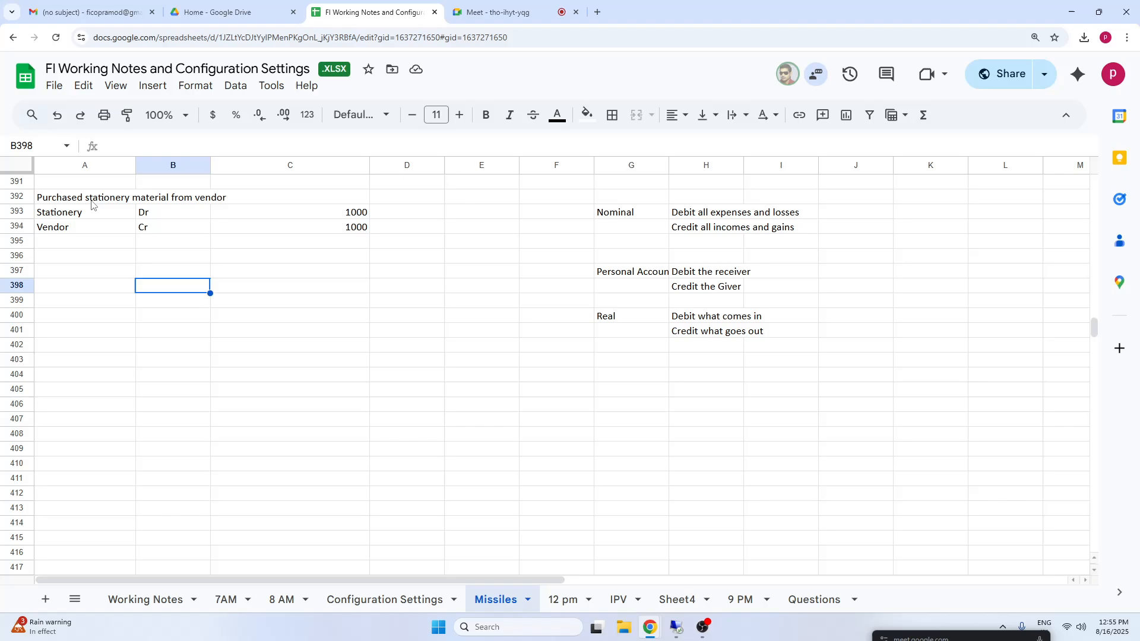
pyautogui.click(297, 232)
pyautogui.moveTo(66, 220); pyautogui.dragTo(347, 231)
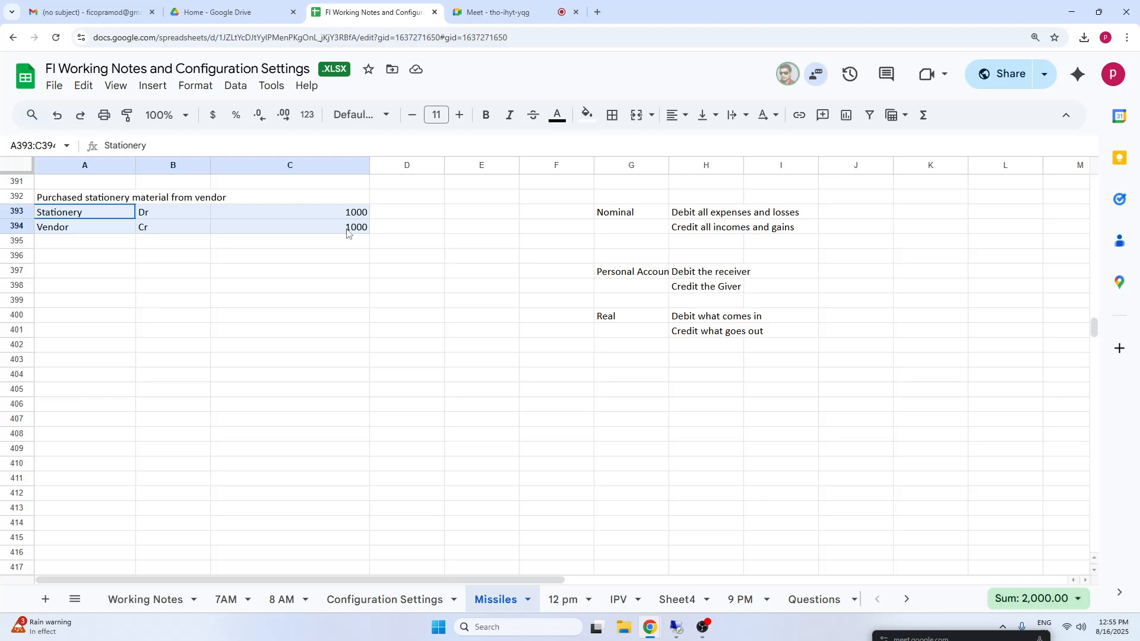
pyautogui.click(278, 276)
pyautogui.click(65, 255)
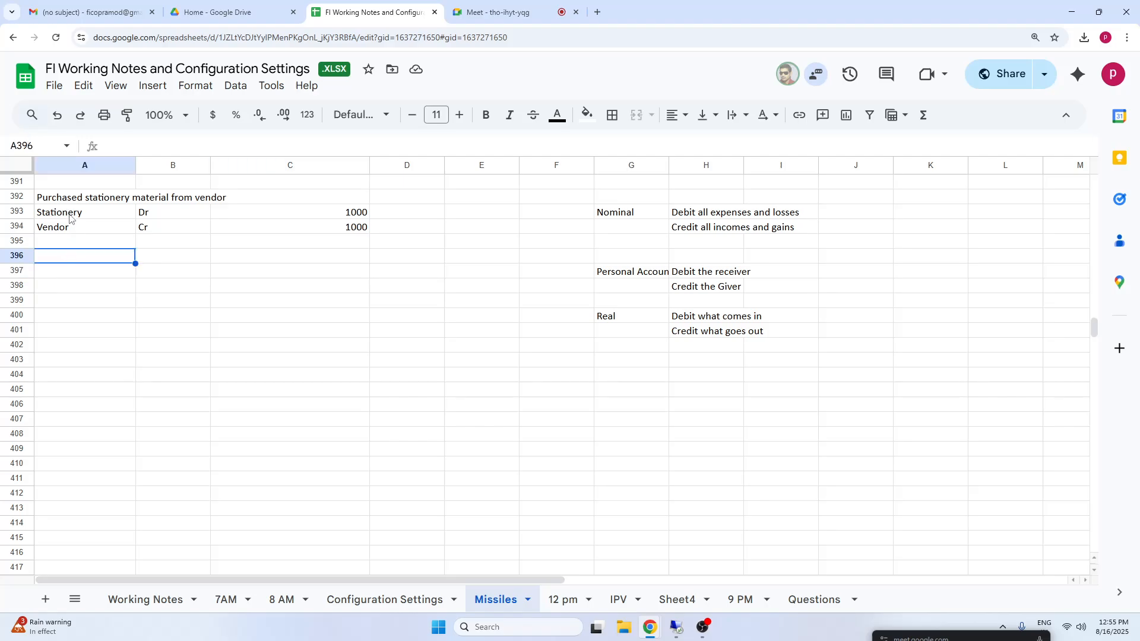
pyautogui.moveTo(69, 214); pyautogui.dragTo(358, 232)
pyautogui.click(100, 279)
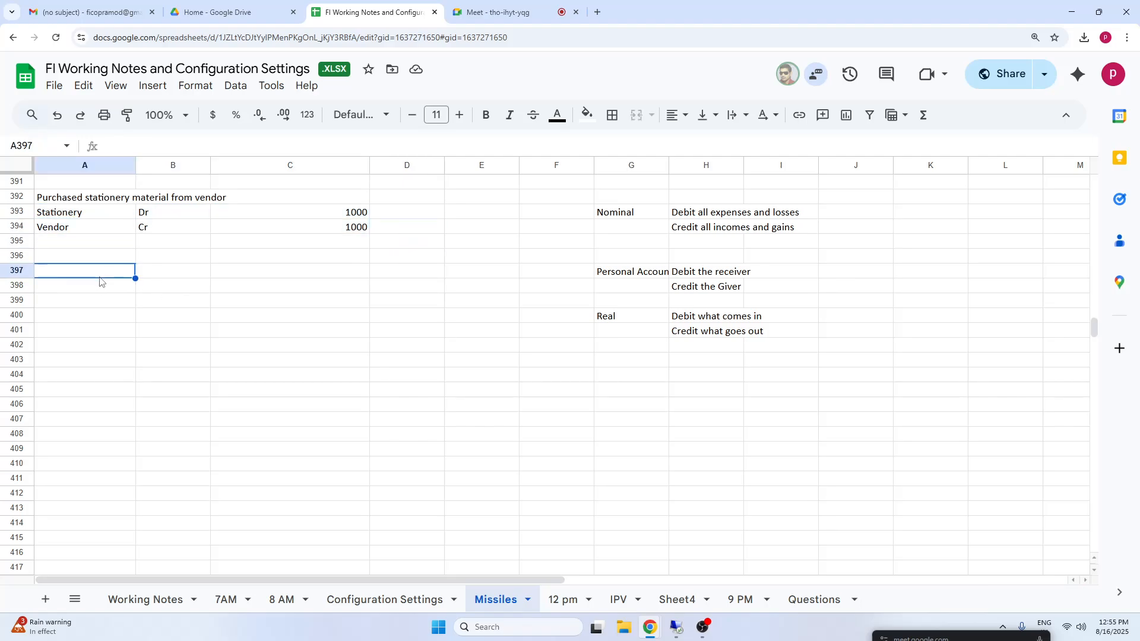
# Enter the heading "Invoice" in cell A391, above the purchase description.
pyautogui.click(102, 189)
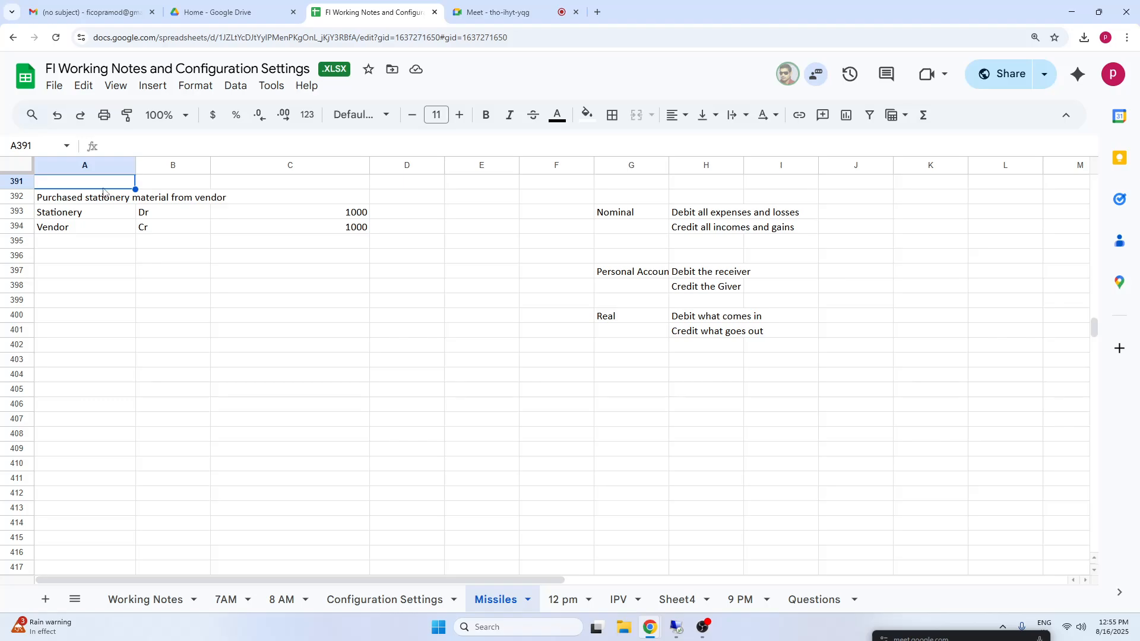
pyautogui.write('Invoi')
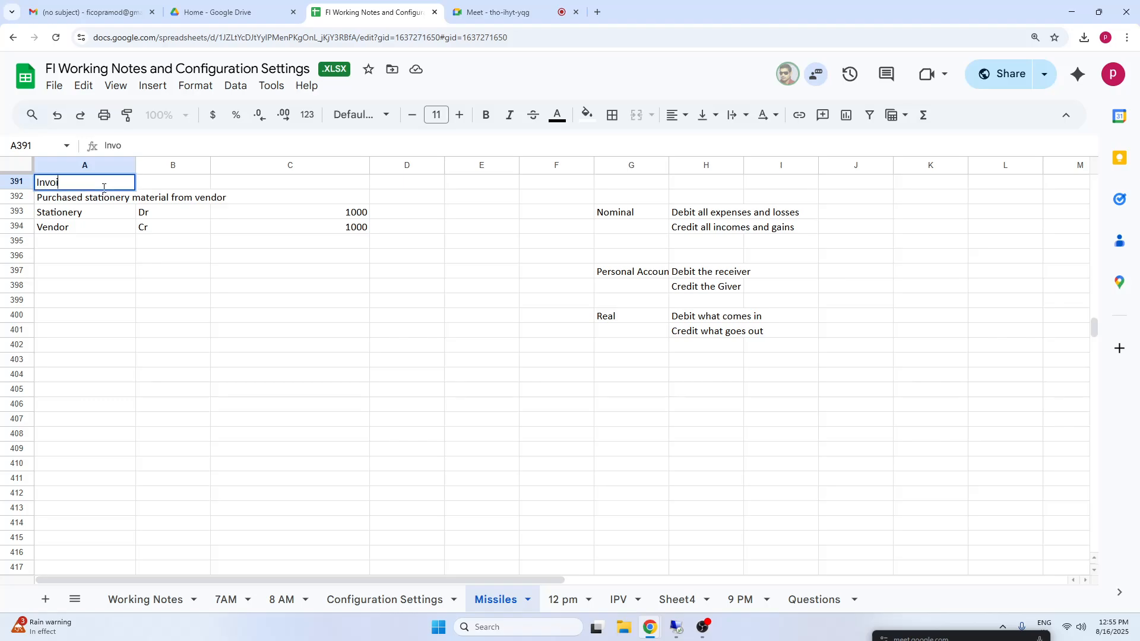
pyautogui.write('ce')
pyautogui.click(231, 304)
# Enter the label "Payment" in cell A397, below the invoice journal entry.
pyautogui.click(89, 274)
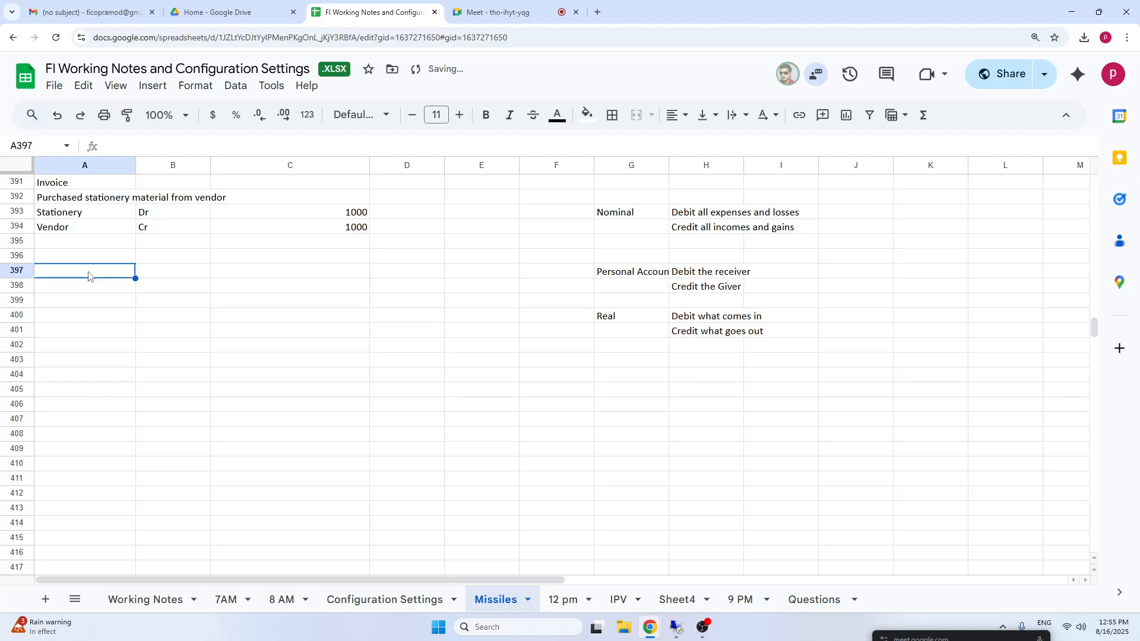
pyautogui.write('Payment')
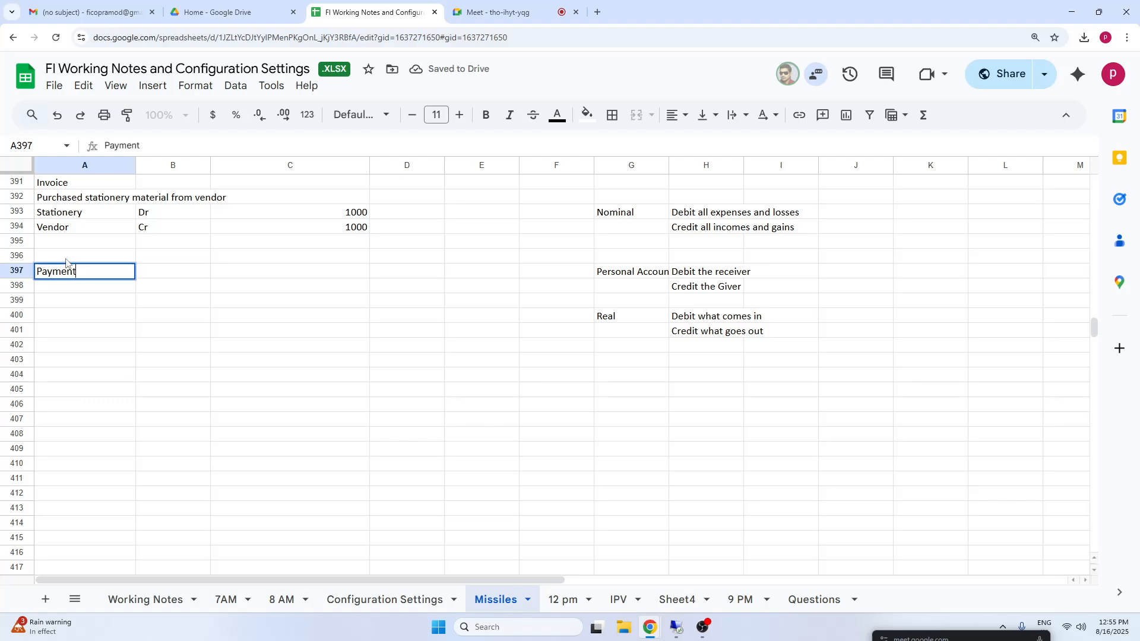
pyautogui.click(186, 318)
pyautogui.click(69, 271)
pyautogui.click(338, 230)
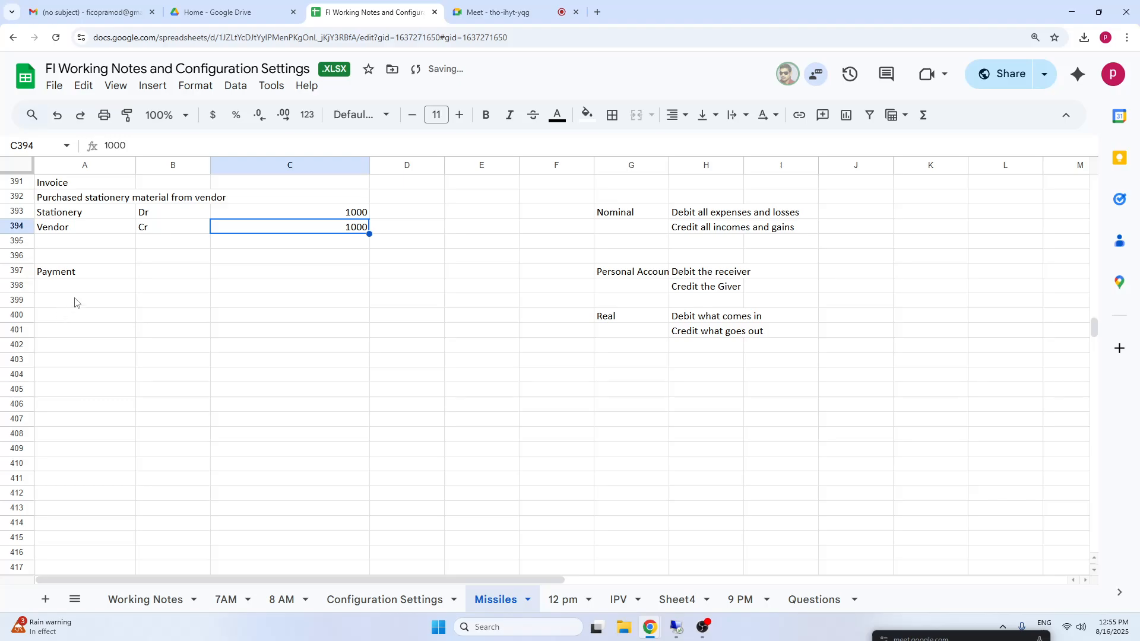
# Enter the payment type "Partial" in cell B397, beside the Payment label.
pyautogui.click(156, 273)
pyautogui.write('Pa')
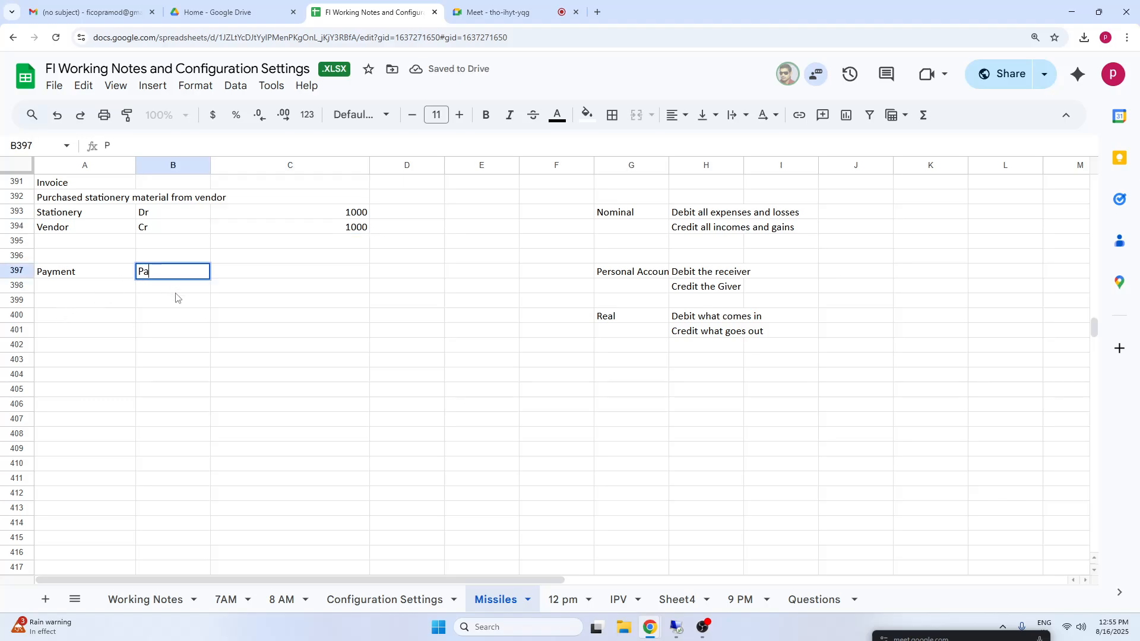
pyautogui.write('rtial')
pyautogui.click(416, 344)
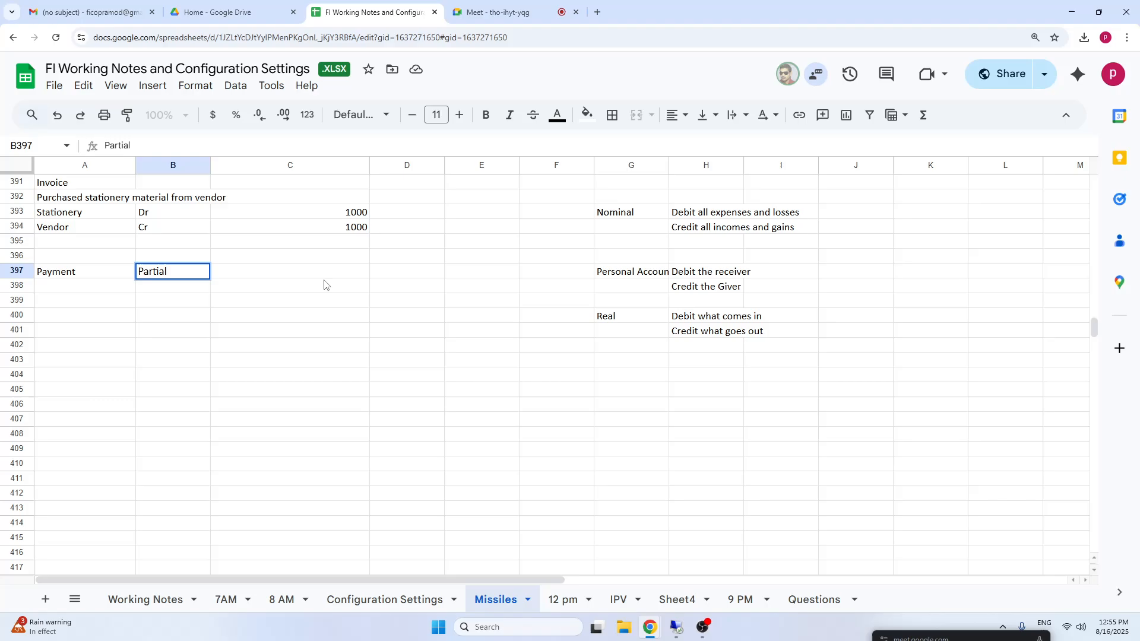
pyautogui.click(285, 228)
pyautogui.click(262, 304)
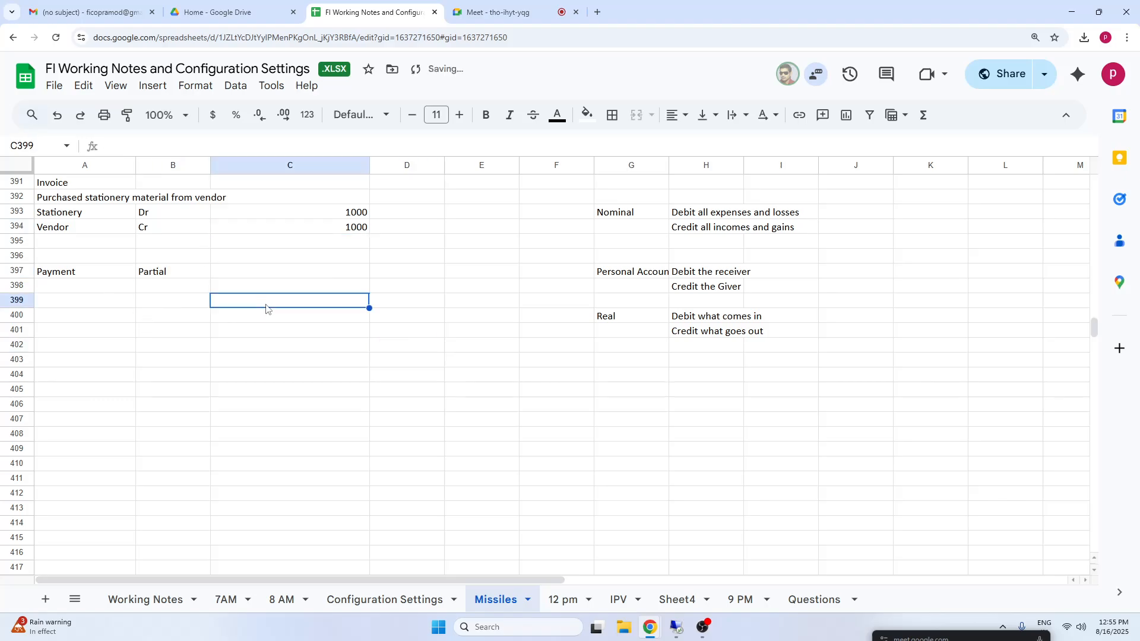
# Enter the amount 600 in cells C399 and C400 for the two lines of the partial payment entry.
pyautogui.write('600')
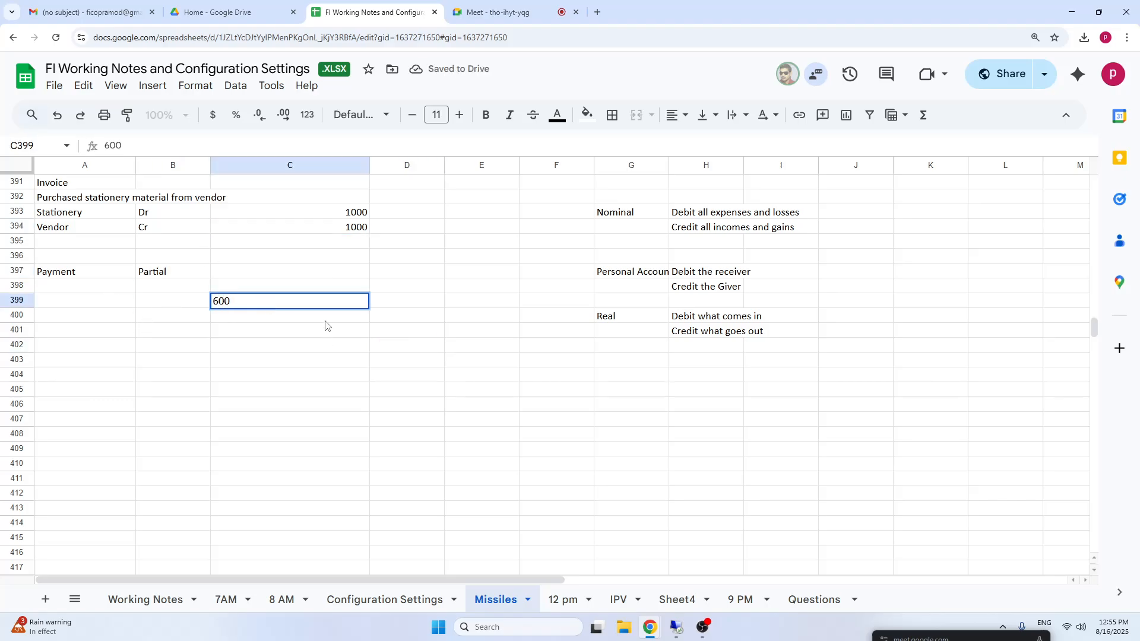
pyautogui.press('Return')
pyautogui.write('600')
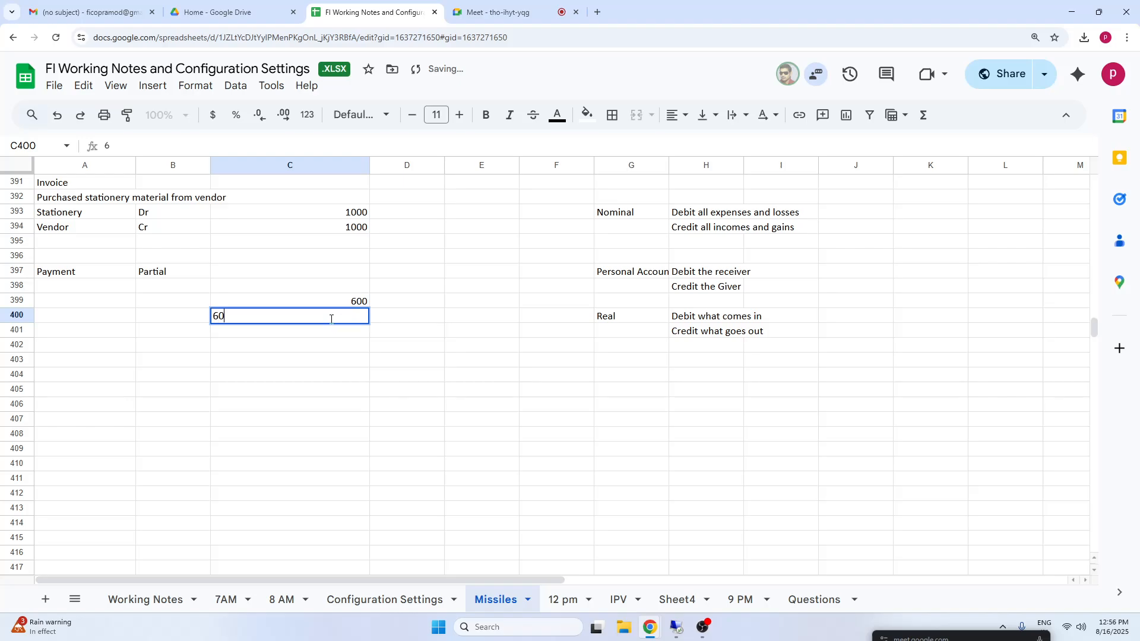
pyautogui.click(300, 381)
# Label the two payment lines "Vendor" in cell A399 and "Bank/Cash" in cell A400.
pyautogui.click(70, 304)
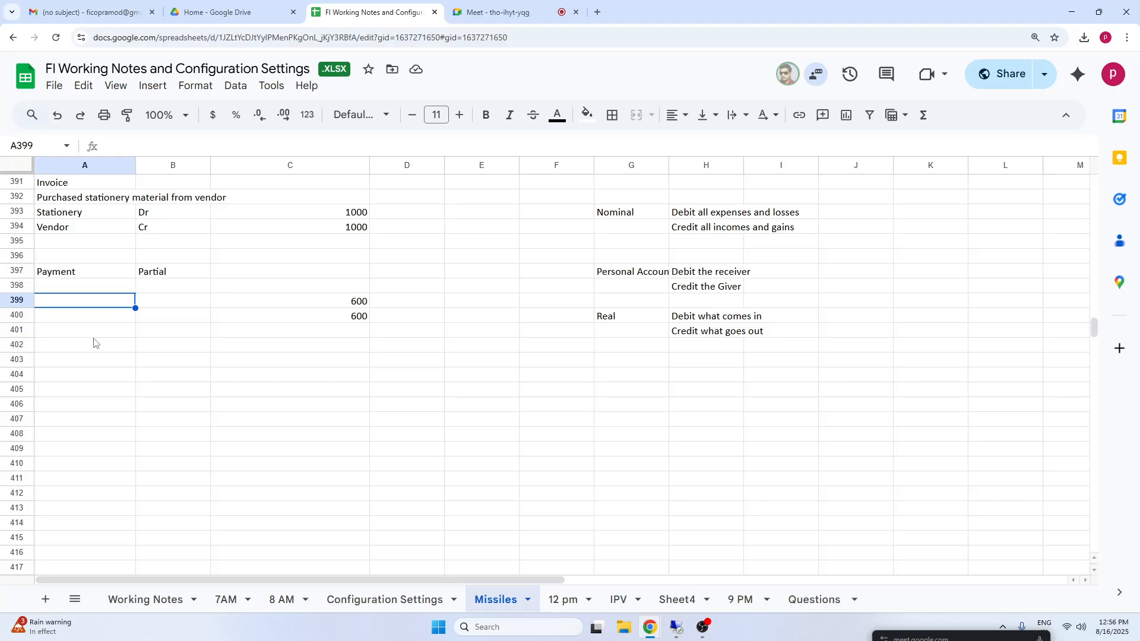
pyautogui.write('V')
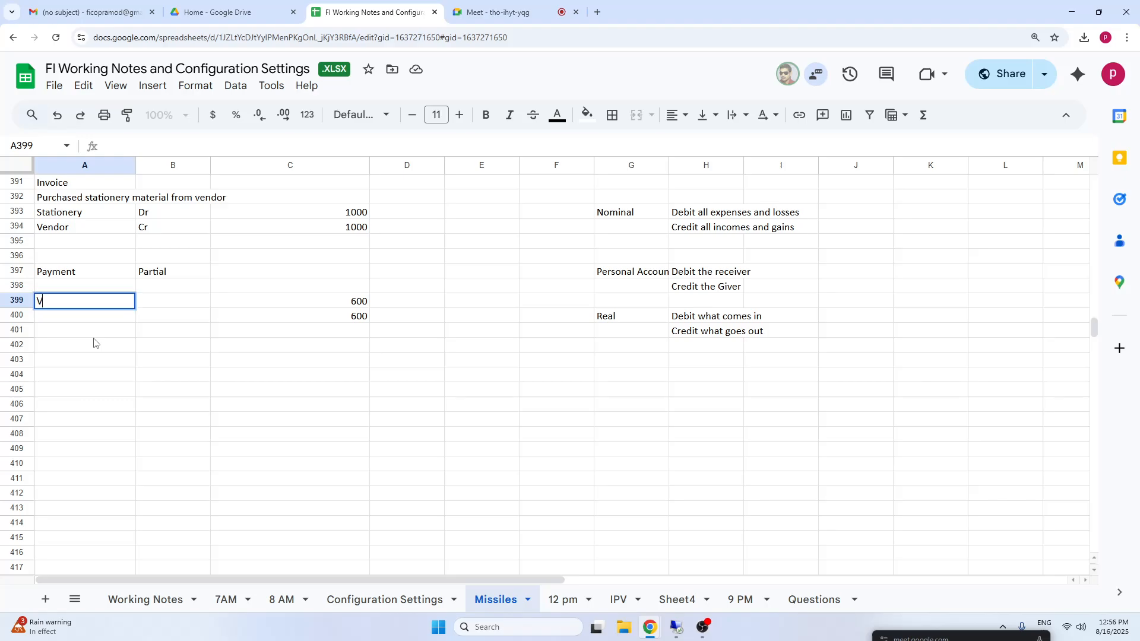
pyautogui.write('endor')
pyautogui.click(71, 324)
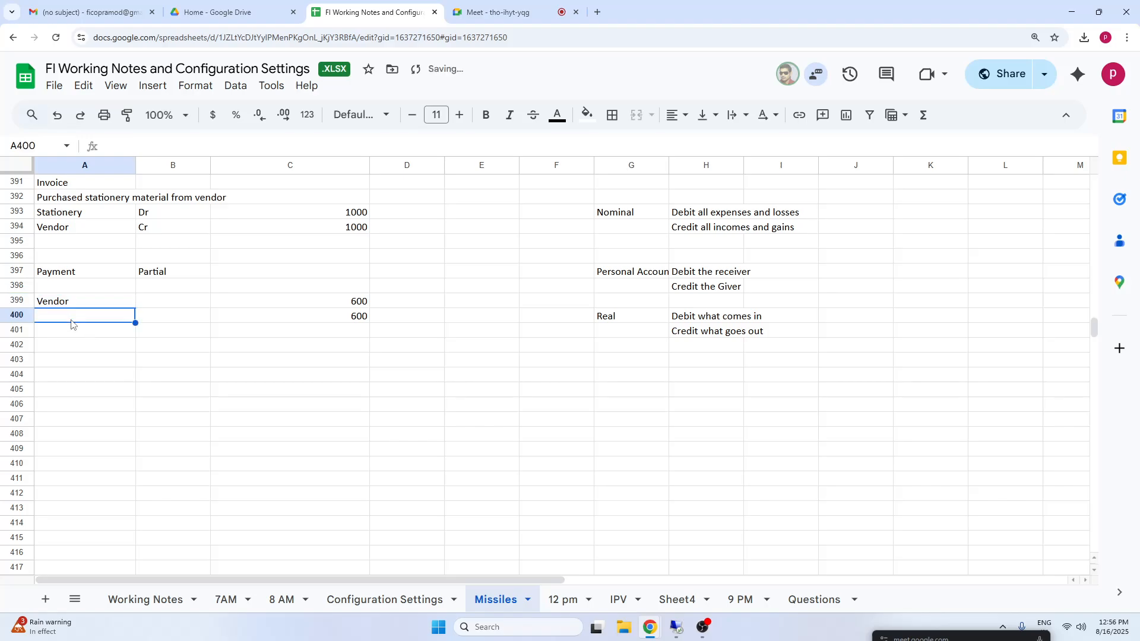
pyautogui.write('Ban')
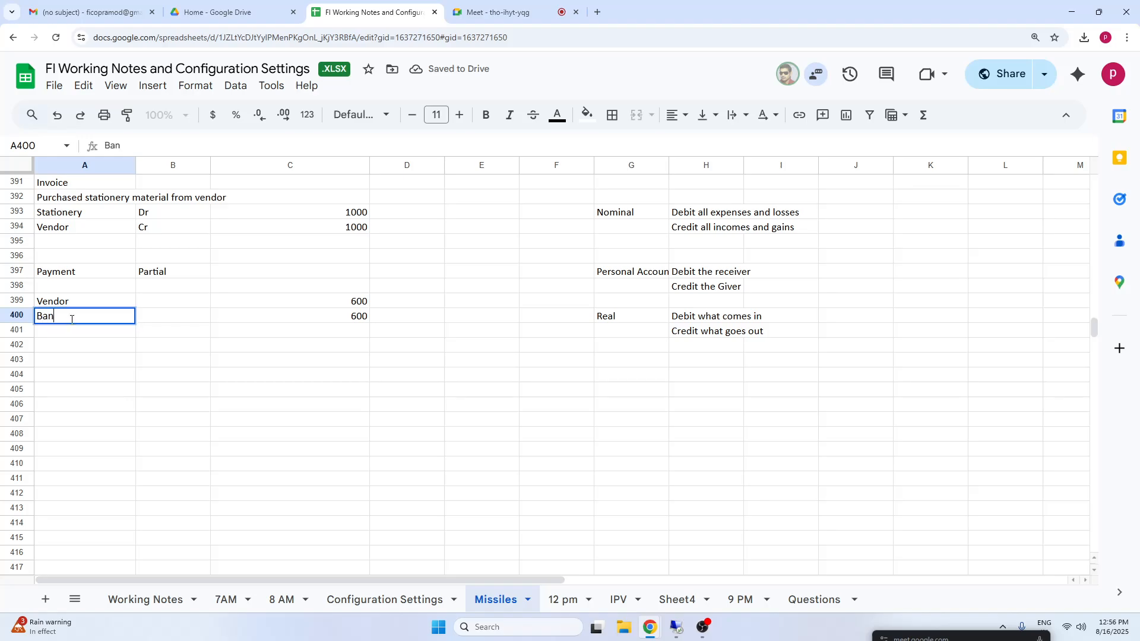
pyautogui.write('k/Cash')
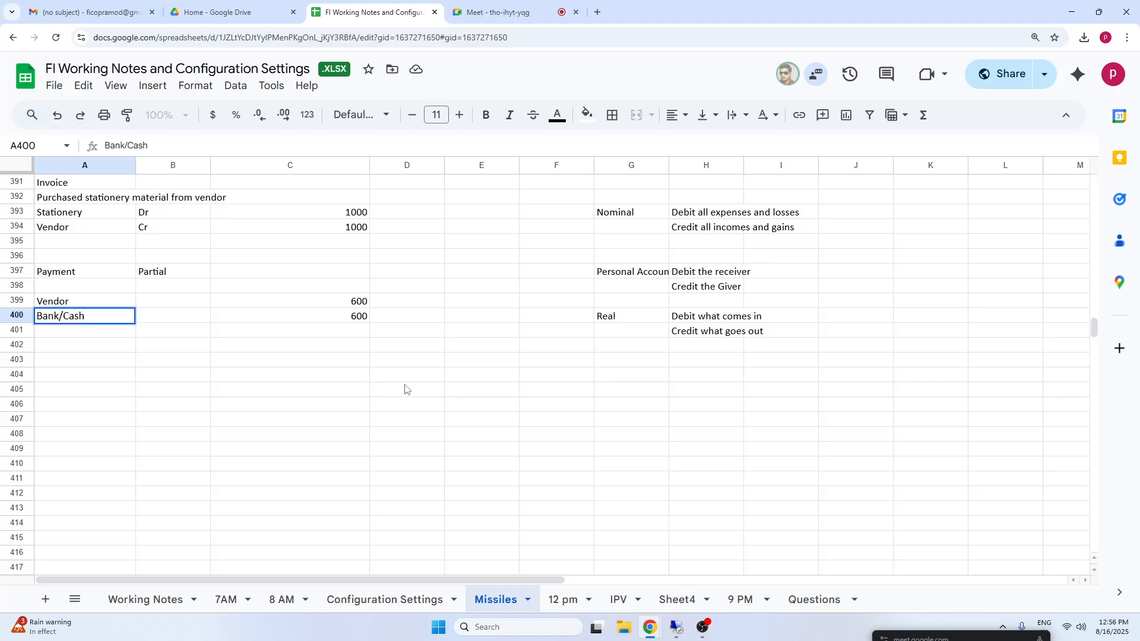
pyautogui.click(404, 389)
# Mark the payment's Vendor line as "Dr" in B399 and the Bank/Cash line as "Cr" in B400.
pyautogui.click(178, 304)
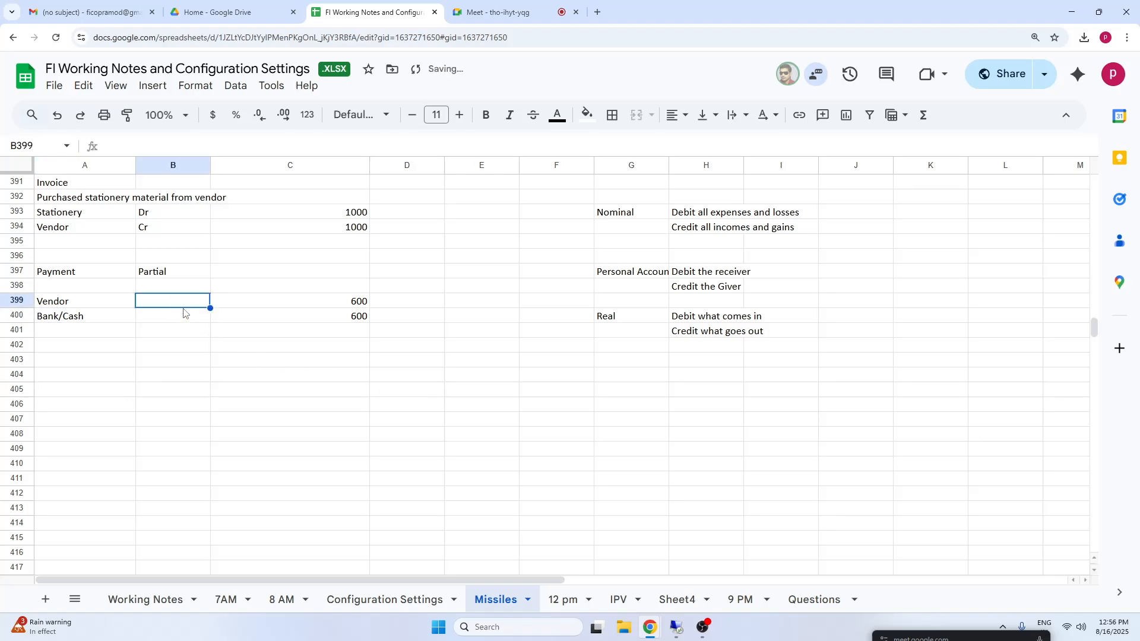
pyautogui.write('Dr')
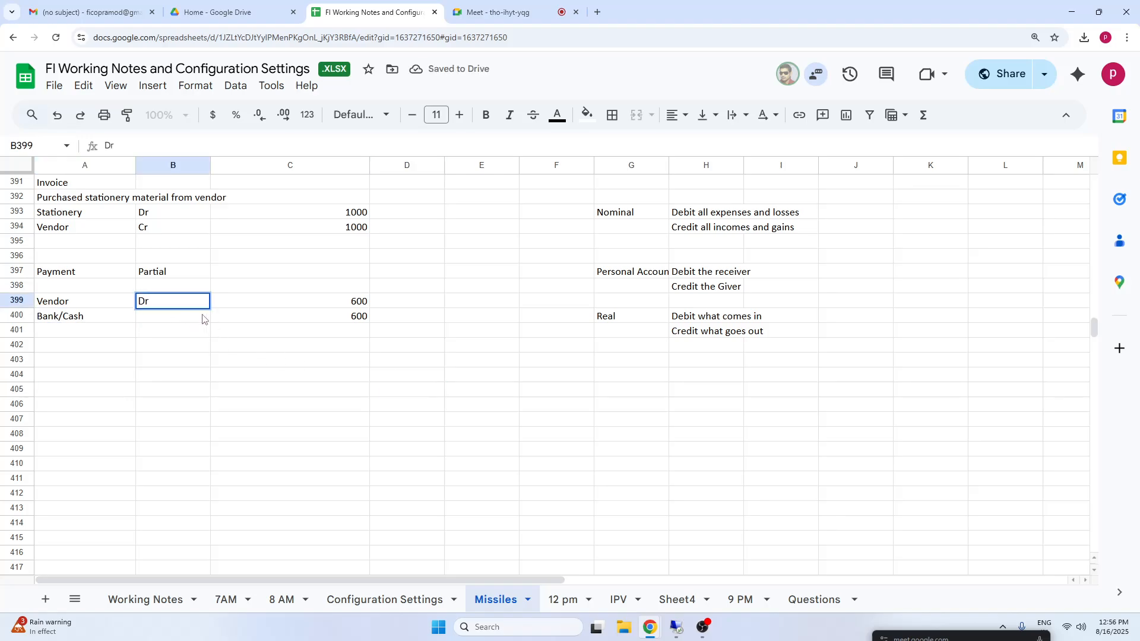
pyautogui.click(191, 316)
pyautogui.write('Cr')
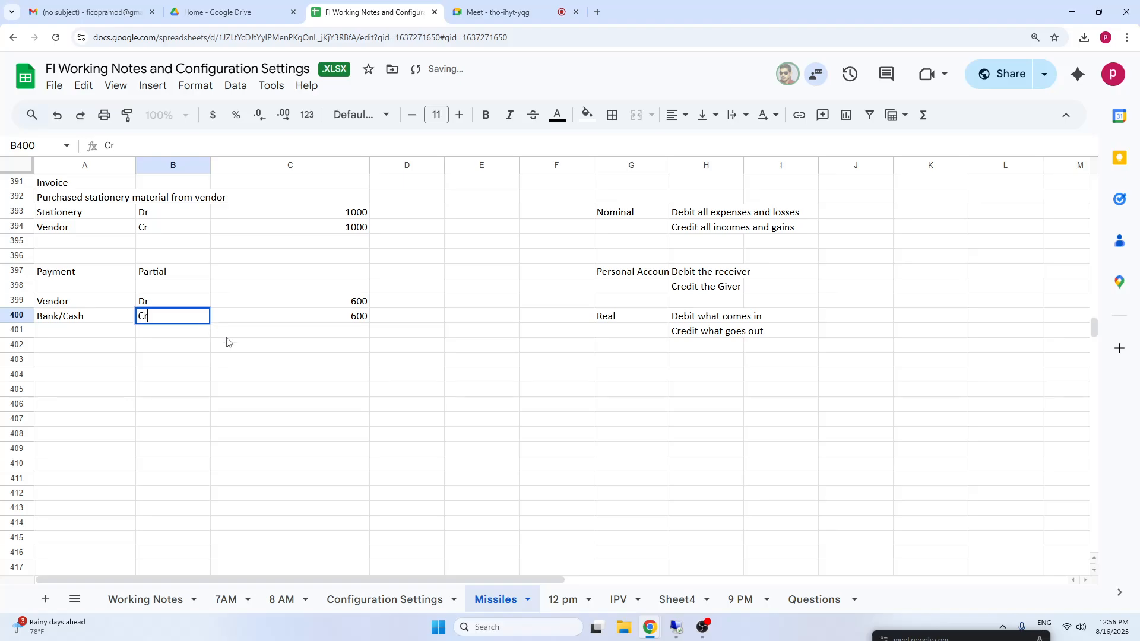
pyautogui.click(571, 362)
pyautogui.moveTo(343, 302); pyautogui.dragTo(334, 313)
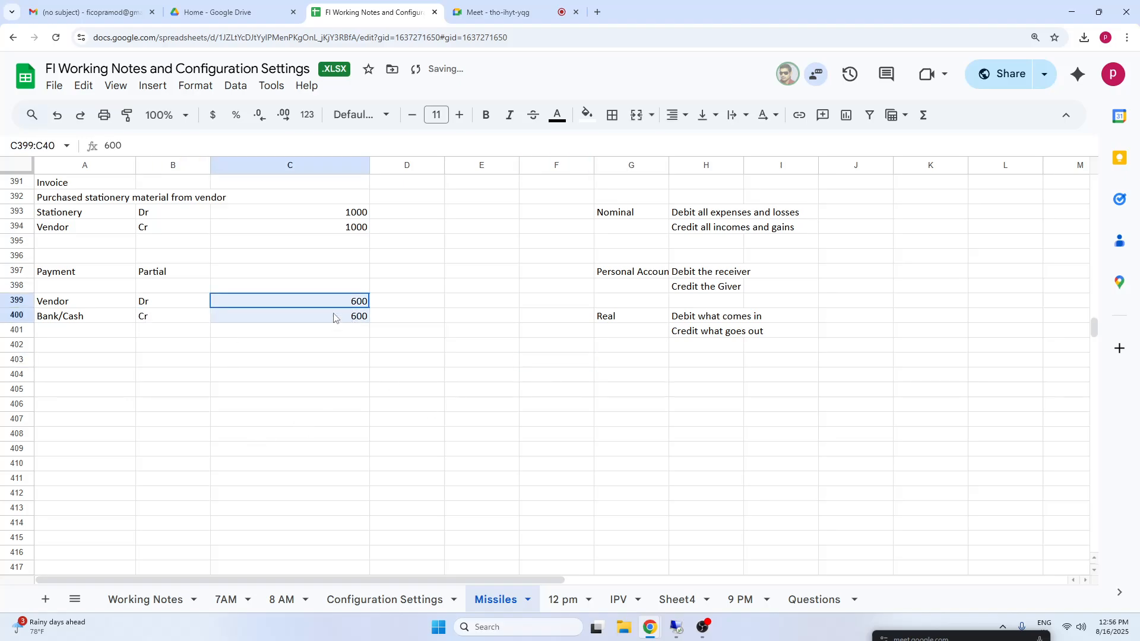
# Record the outstanding amount below the payment entry, with 400 in cell C403 and the label "Balance" in B403.
pyautogui.click(342, 366)
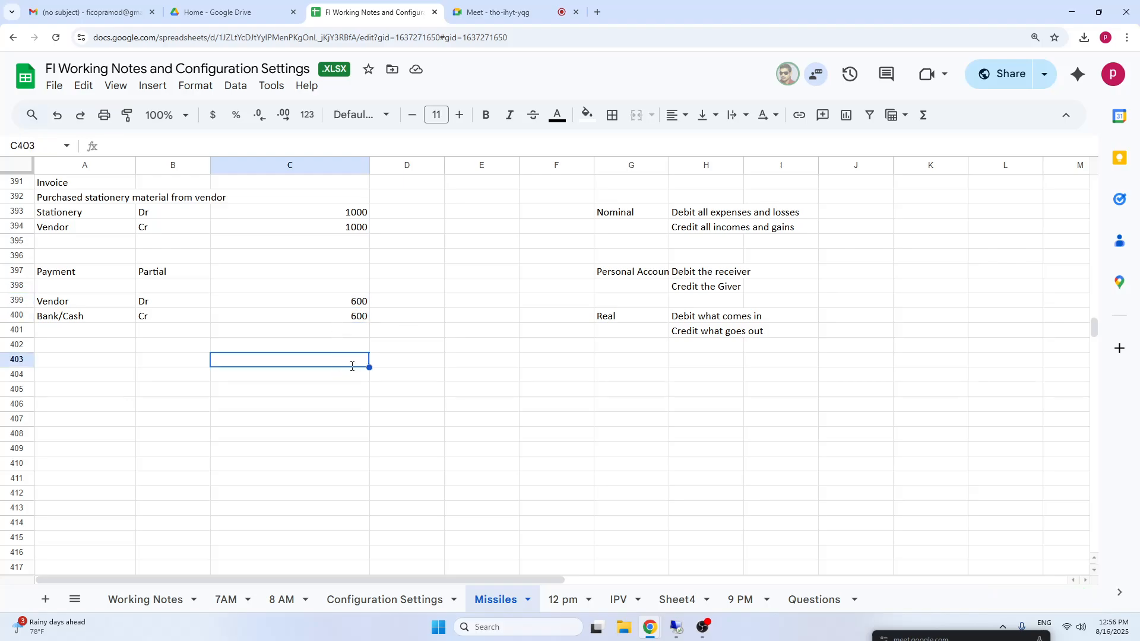
pyautogui.write('400')
pyautogui.click(340, 392)
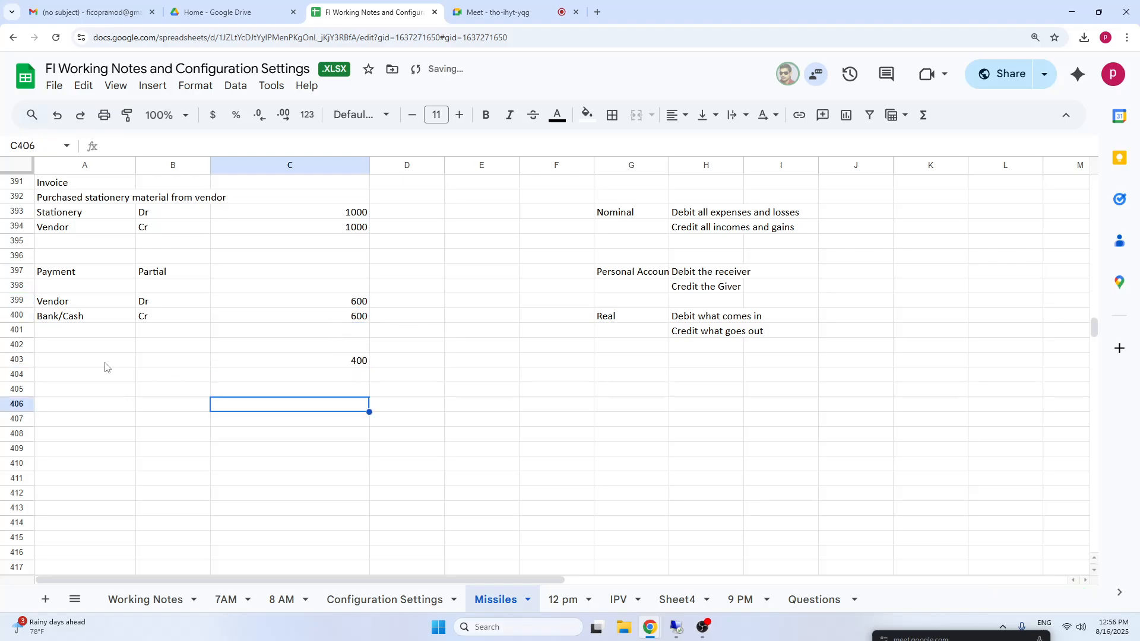
pyautogui.click(178, 365)
pyautogui.write('Balanc')
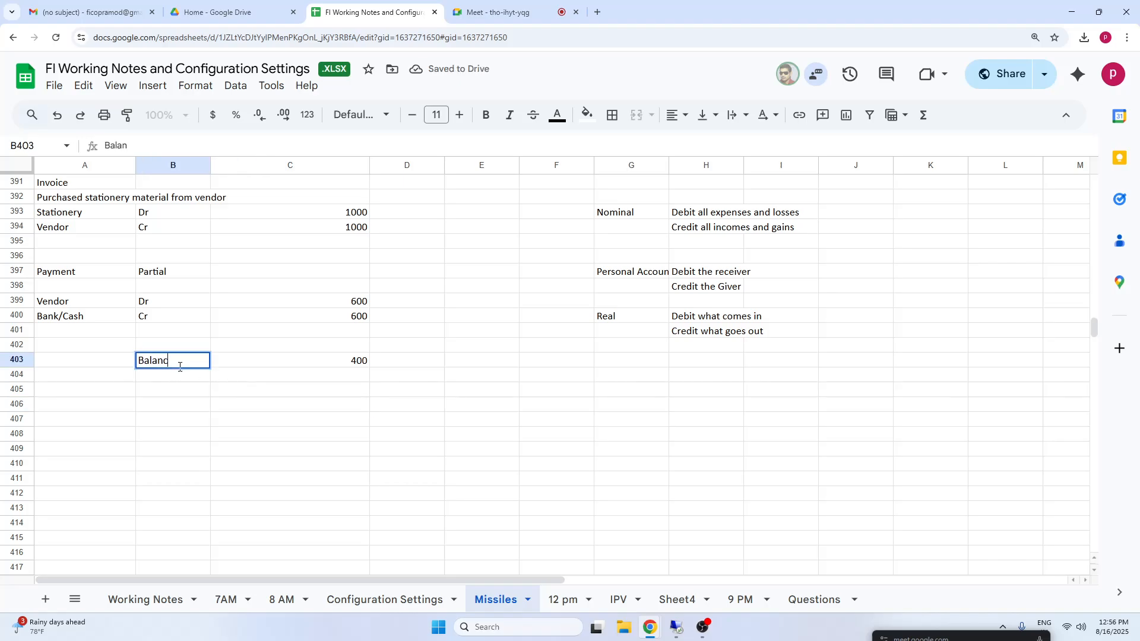
pyautogui.click(169, 274)
# Enter the heading "Partial Payment method" in cell B390 above the invoice block and make it bold.
pyautogui.click(191, 189)
pyautogui.press('Up')
pyautogui.press('Up')
pyautogui.press('Up')
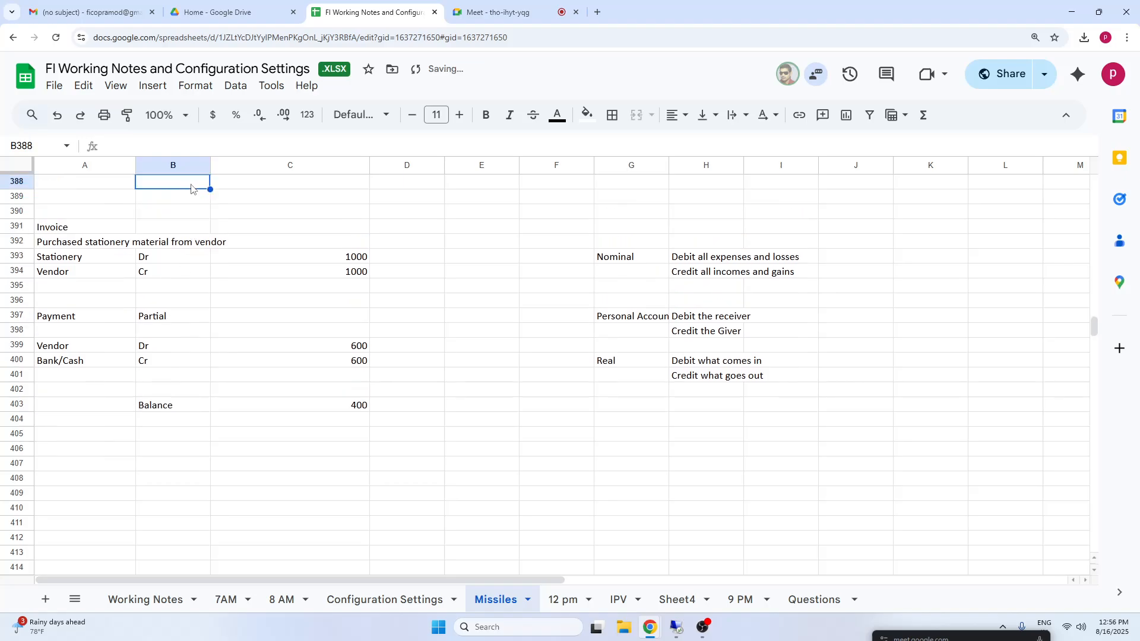
pyautogui.moveTo(197, 213); pyautogui.dragTo(237, 213)
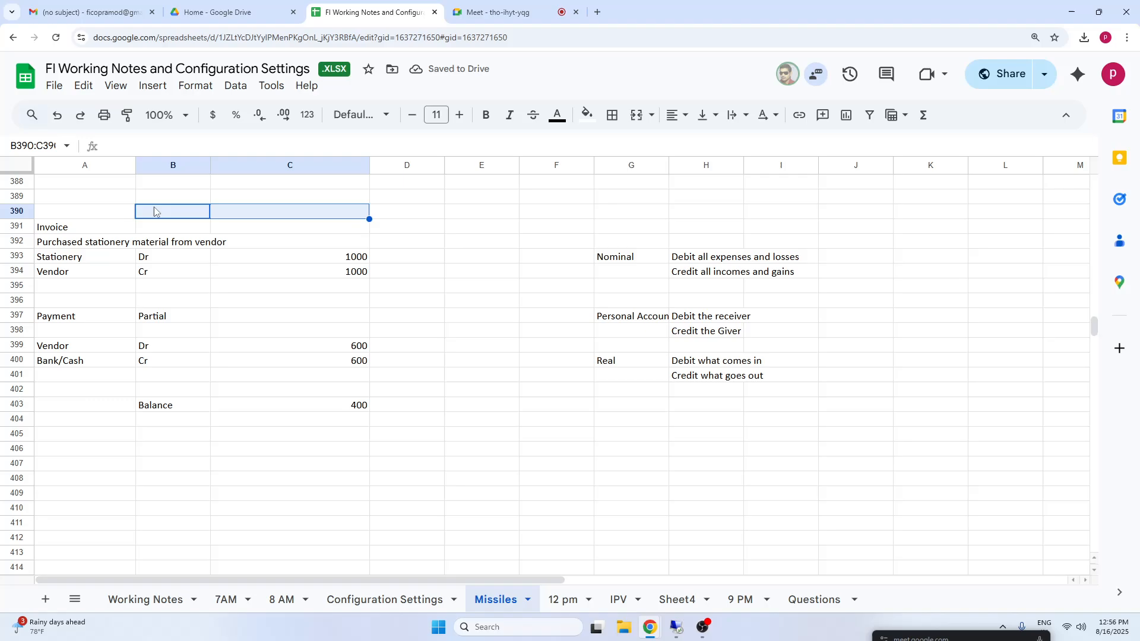
pyautogui.write('Pa')
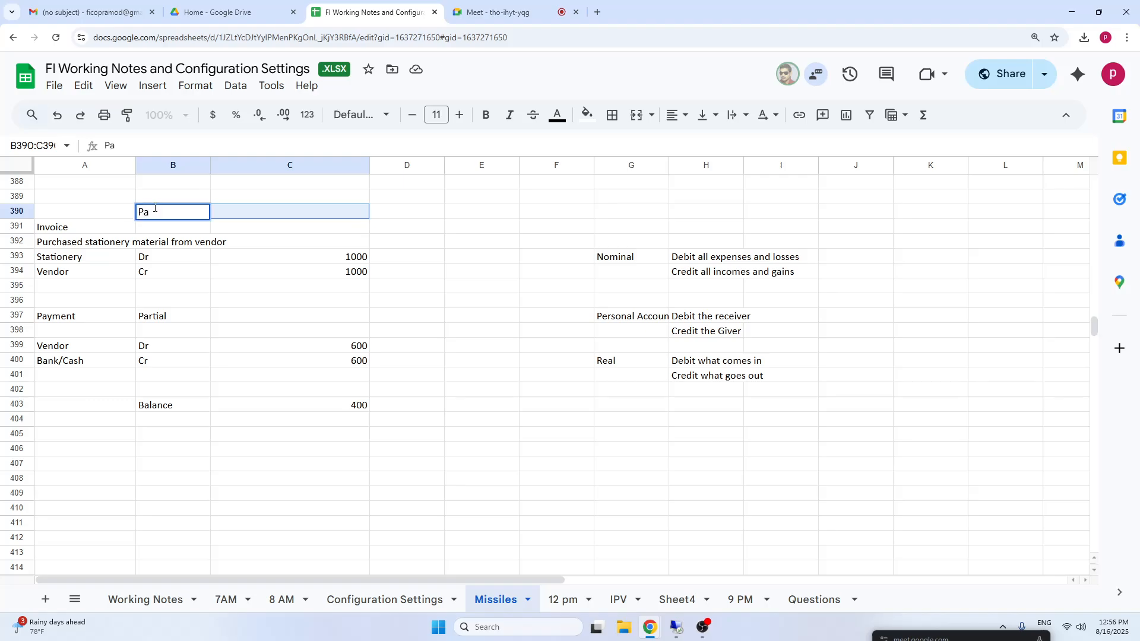
pyautogui.write('rtial Payment method')
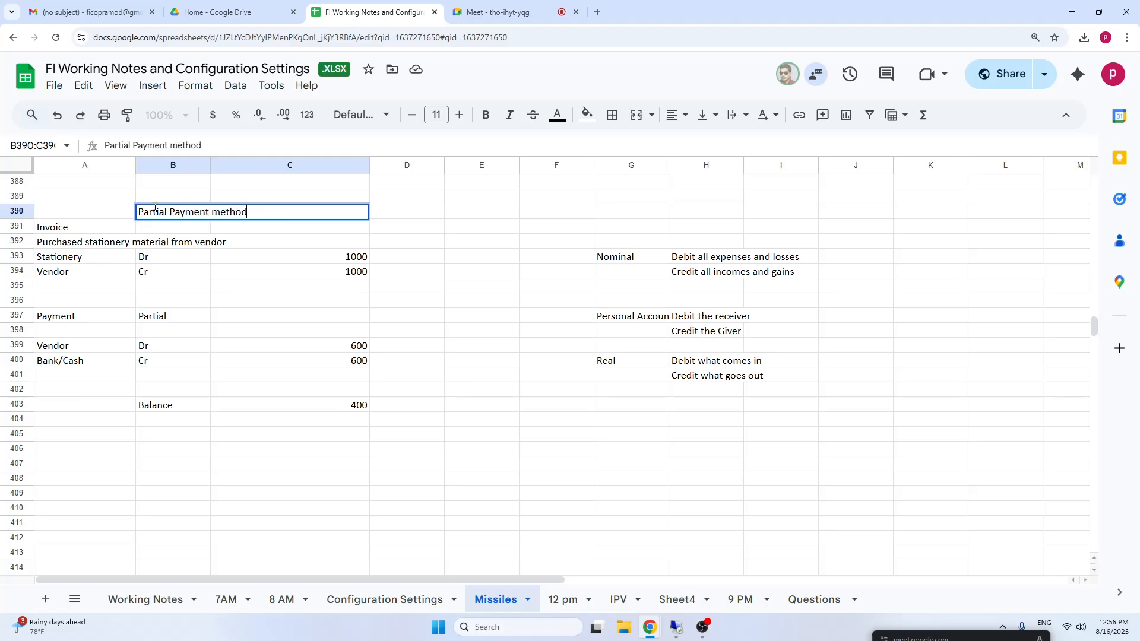
pyautogui.click(270, 344)
pyautogui.click(175, 215)
pyautogui.hotkey('ctrl', 'b')
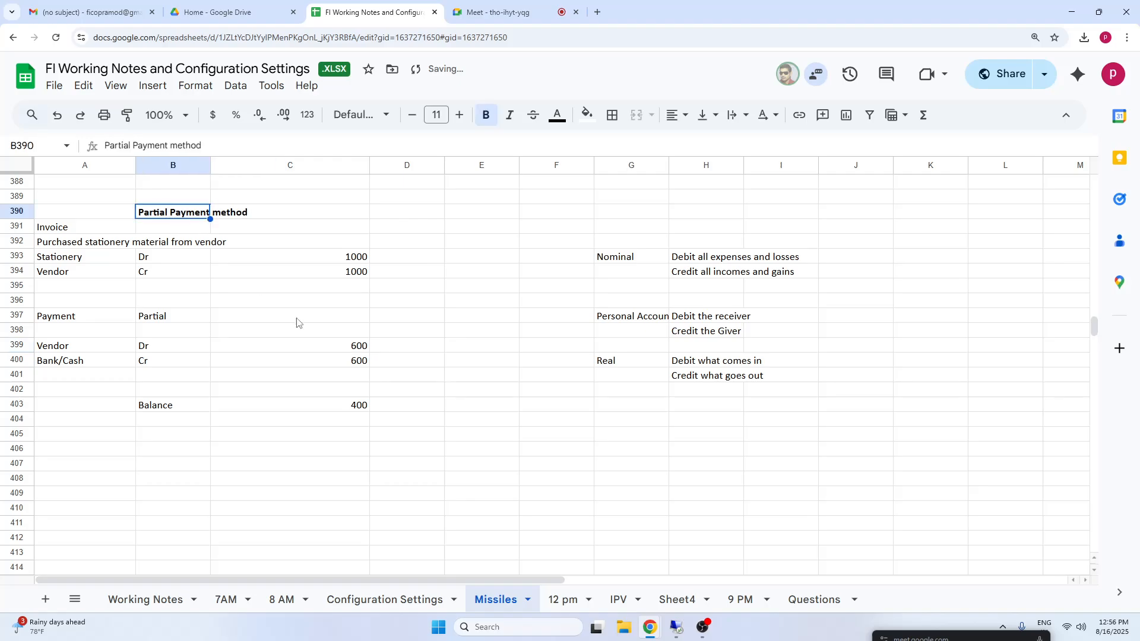
pyautogui.click(355, 392)
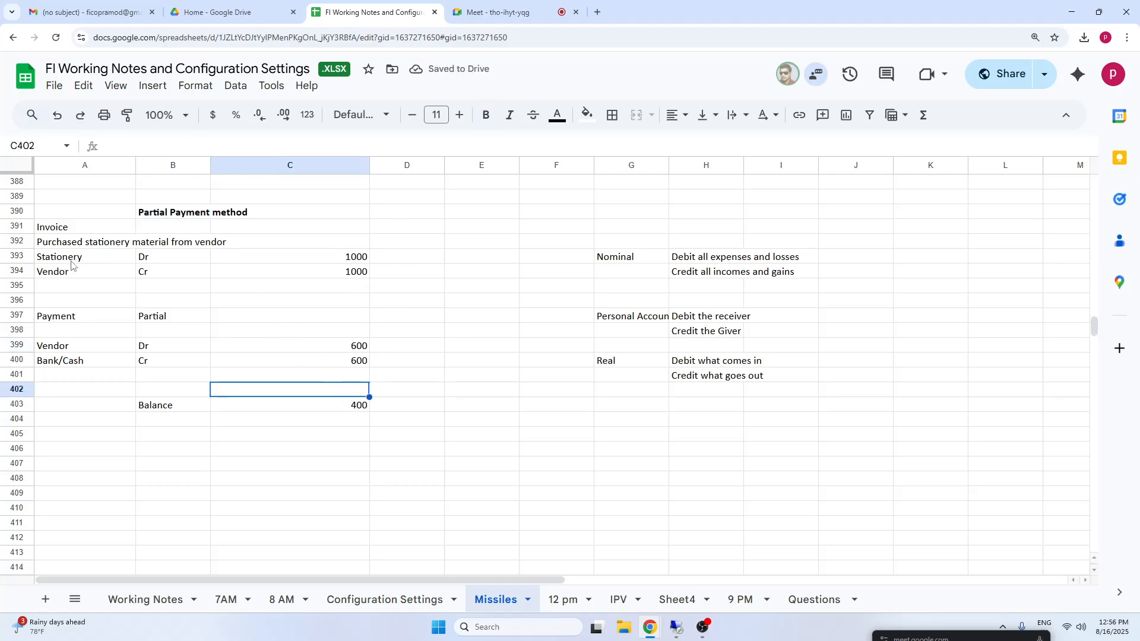
# Enter the status "Open item" in cell D394, beside the invoice's Vendor credit line.
pyautogui.moveTo(71, 265); pyautogui.dragTo(355, 272)
pyautogui.click(407, 272)
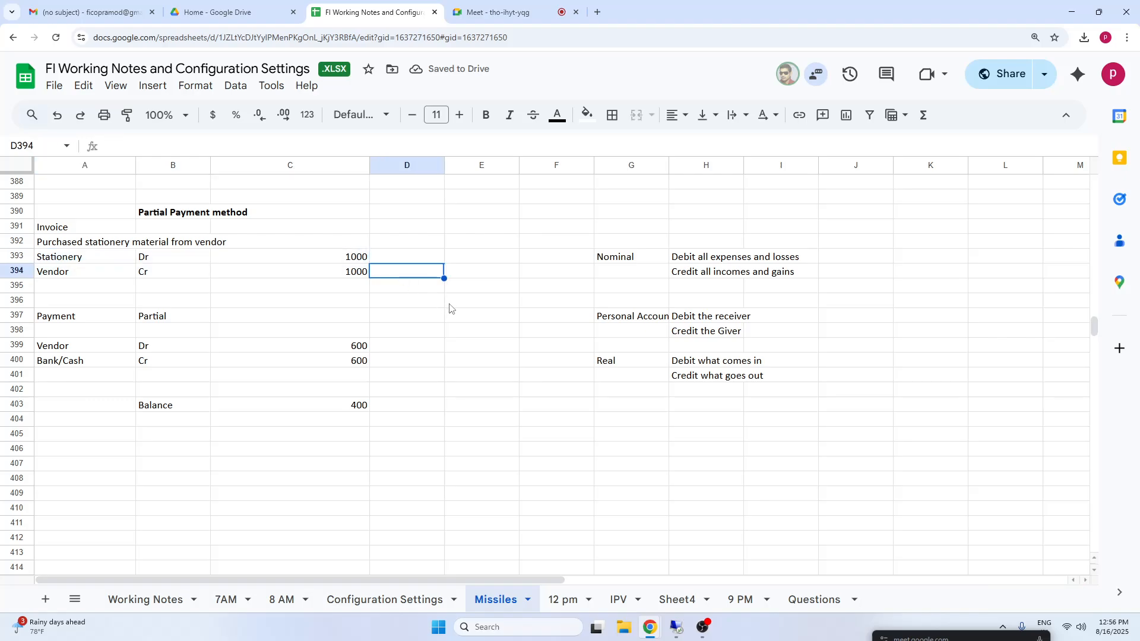
pyautogui.write('Open item')
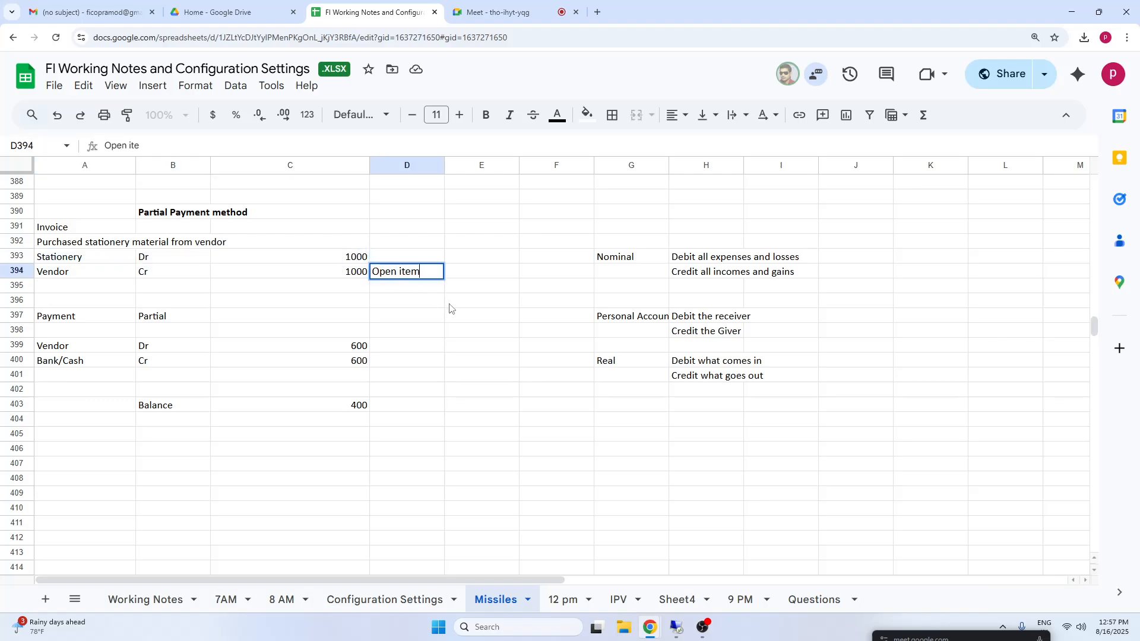
pyautogui.click(386, 407)
# Enter the status "Open Item" in cell D399, beside the payment's Vendor debit line.
pyautogui.moveTo(77, 345); pyautogui.dragTo(329, 344)
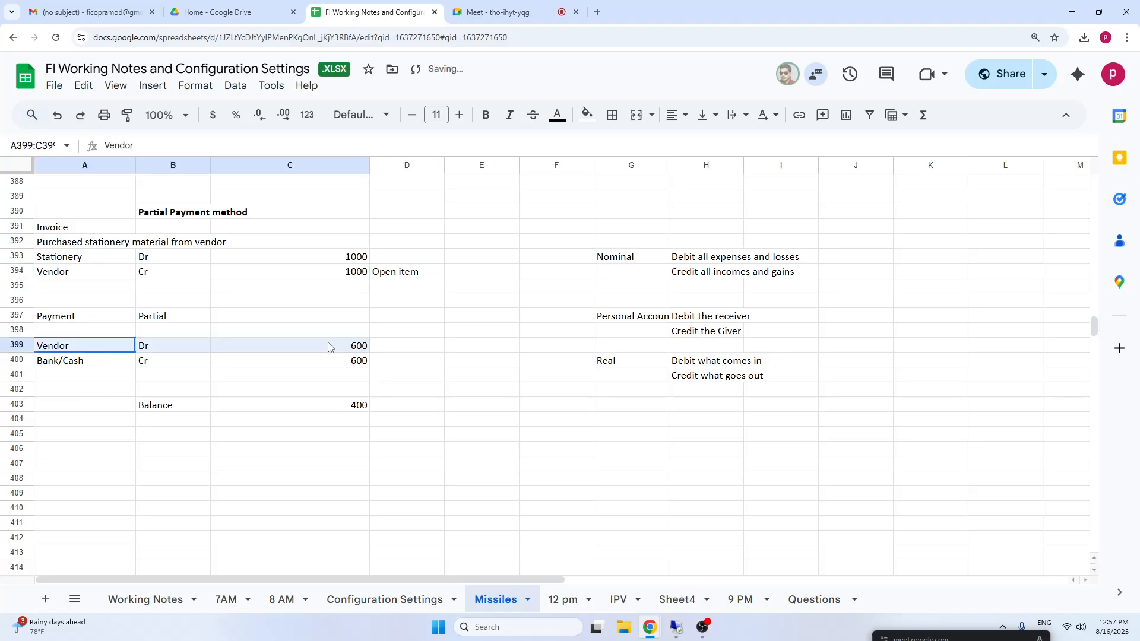
pyautogui.click(406, 344)
pyautogui.write('Ope')
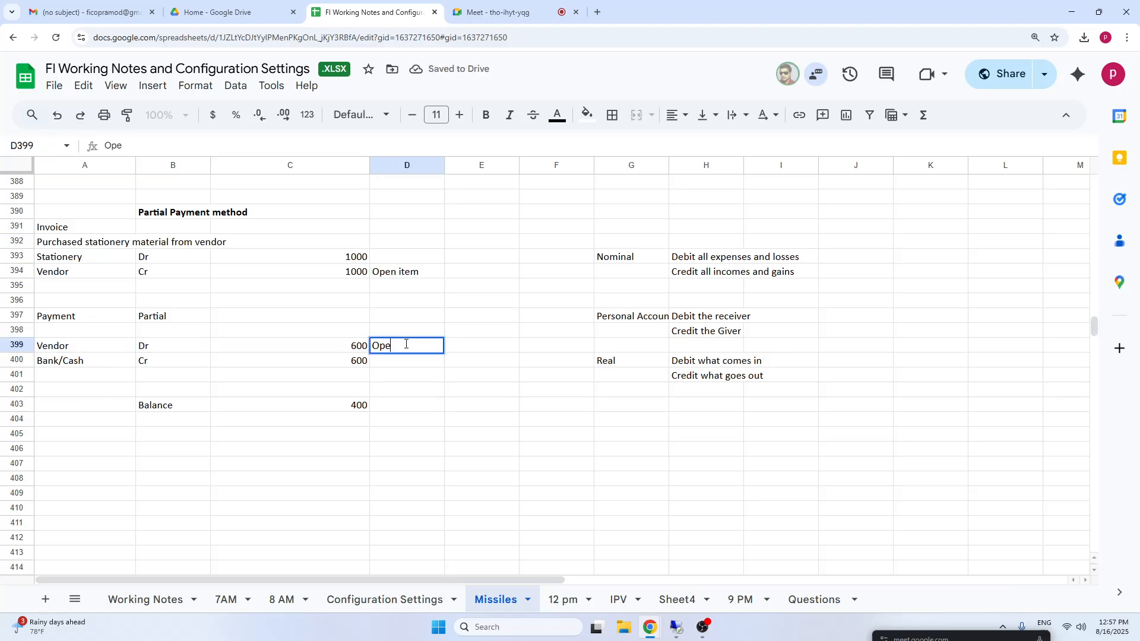
pyautogui.write('n Item')
pyautogui.click(350, 410)
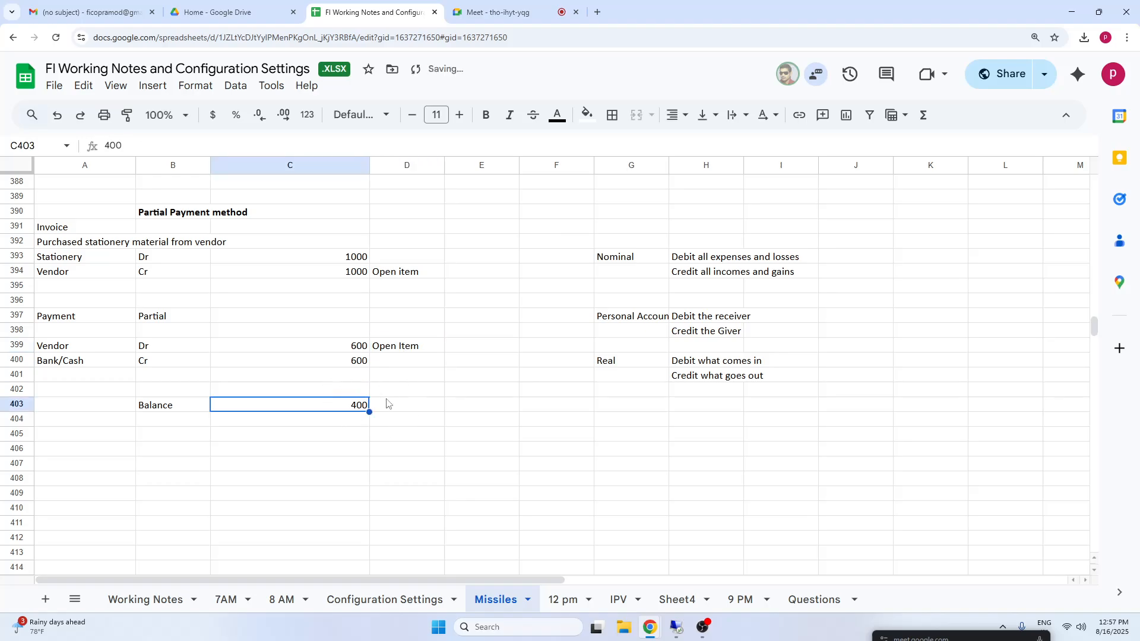
# Enter the status "Open Item" in cell D403, beside the balance amount.
pyautogui.click(411, 412)
pyautogui.write('Open ')
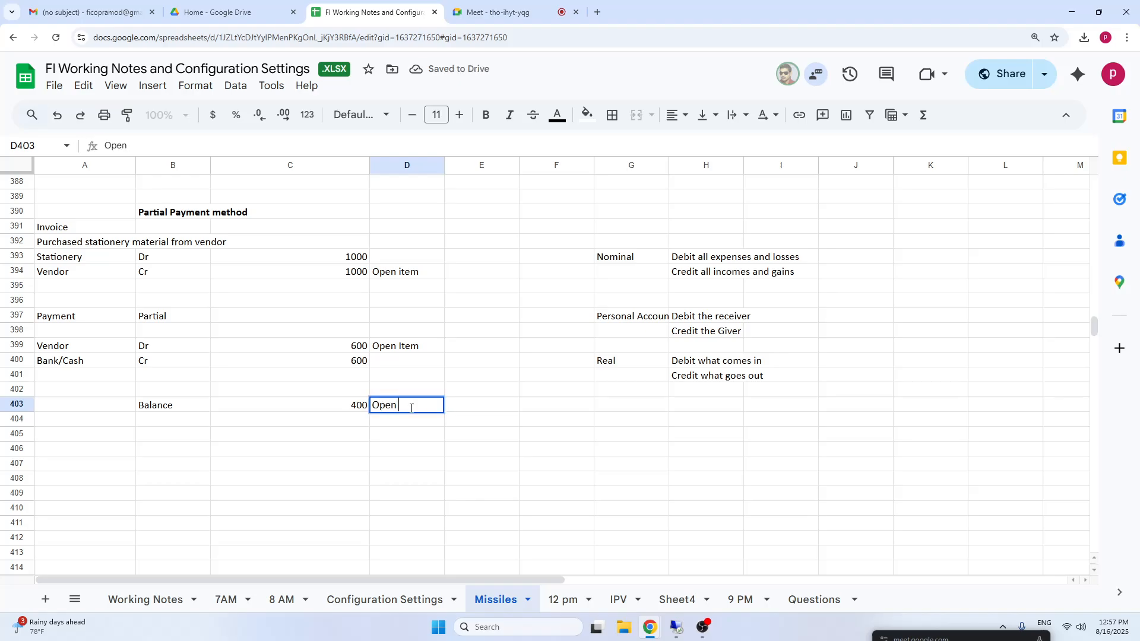
pyautogui.write('Item')
pyautogui.click(656, 495)
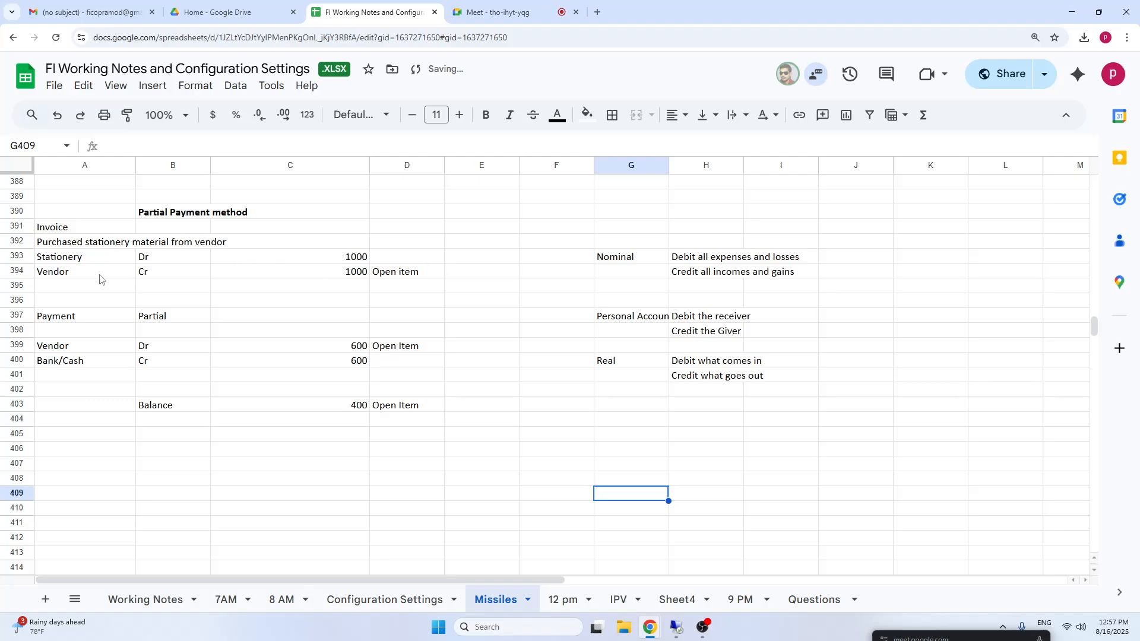
# Enter the label "Vendor" in cell A403, at the start of the Balance line.
pyautogui.moveTo(98, 278); pyautogui.dragTo(377, 275)
pyautogui.moveTo(80, 351); pyautogui.dragTo(410, 347)
pyautogui.click(271, 399)
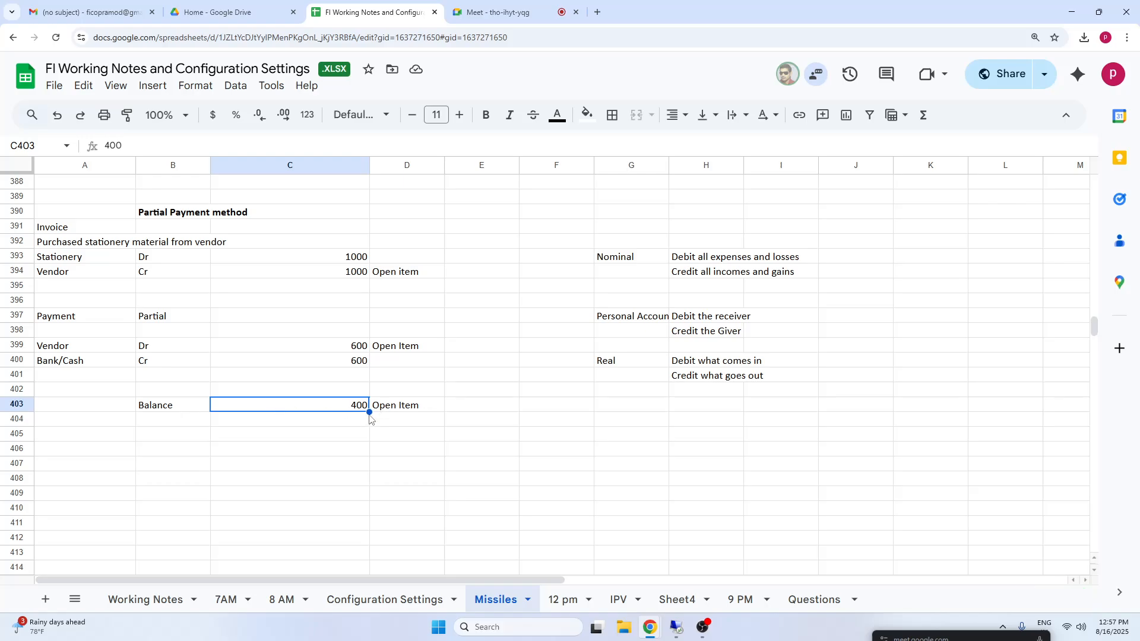
pyautogui.click(83, 409)
pyautogui.write('Vendoir')
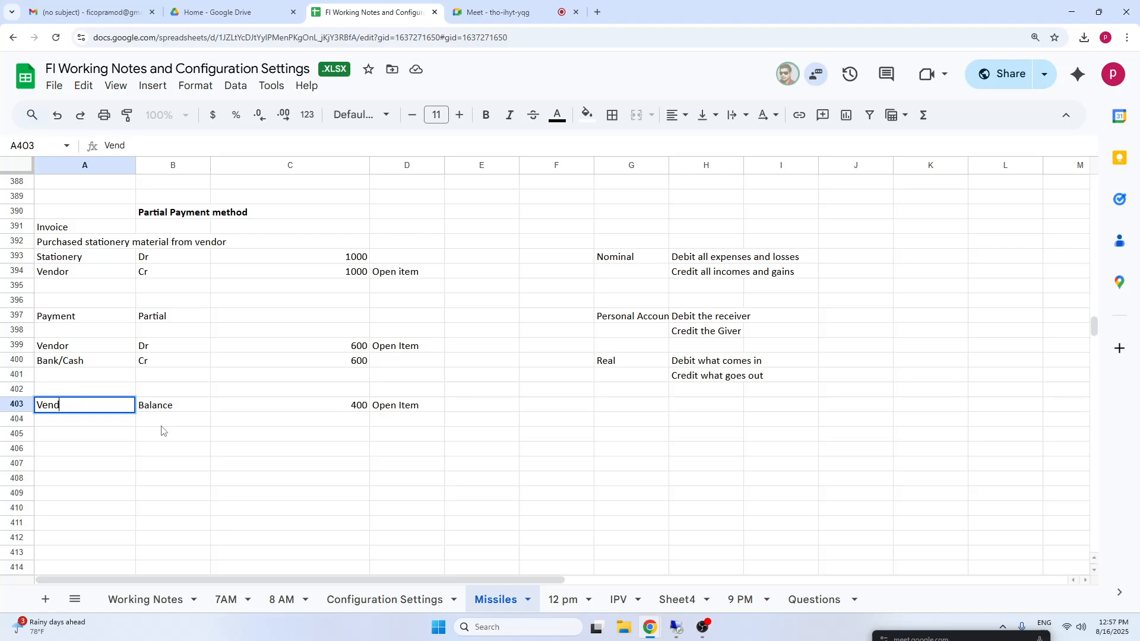
pyautogui.write('or')
pyautogui.click(448, 484)
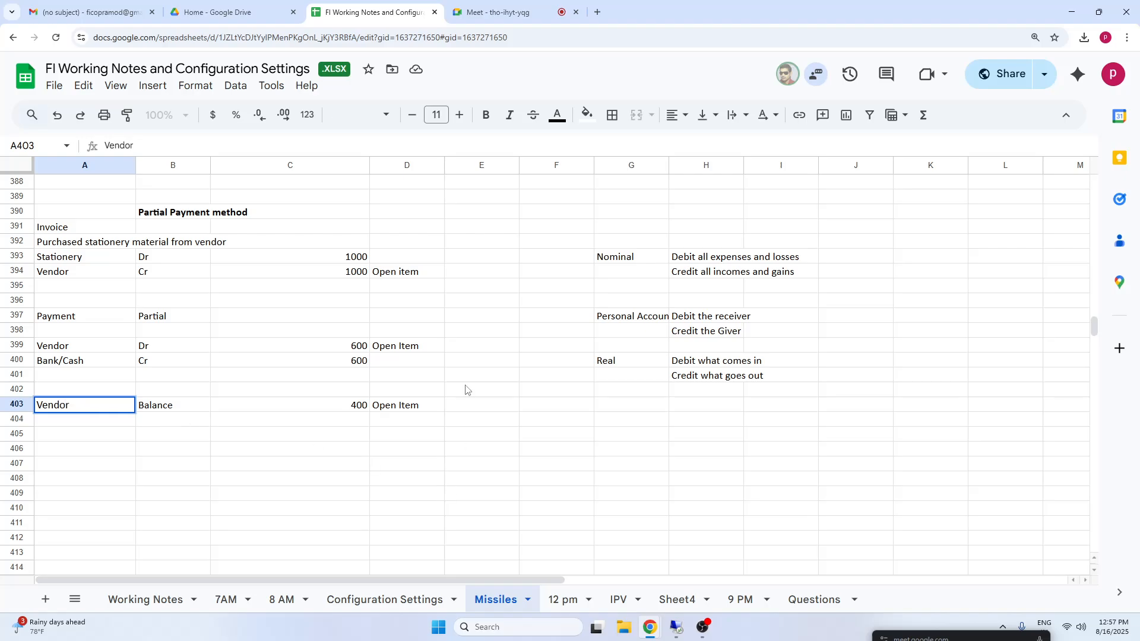
# Copy the Vendor and Bank/Cash payment lines in A399:C400 to the block starting at A405.
pyautogui.click(384, 273)
pyautogui.click(385, 410)
pyautogui.moveTo(191, 407); pyautogui.dragTo(385, 406)
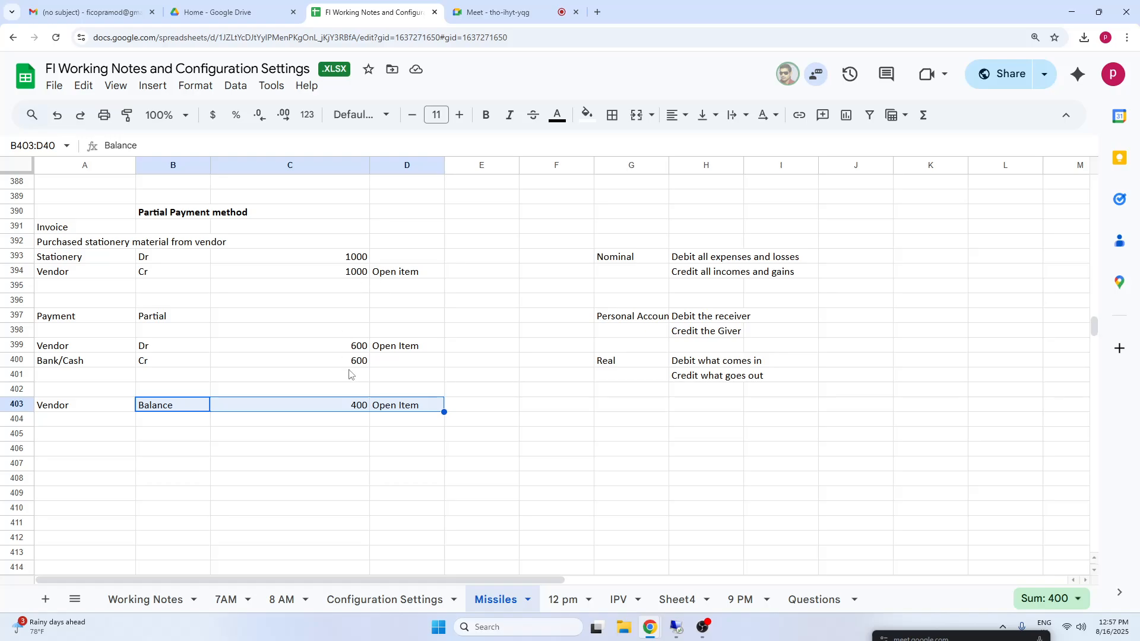
pyautogui.click(87, 452)
pyautogui.moveTo(58, 346); pyautogui.dragTo(349, 367)
pyautogui.hotkey('ctrl', 'c')
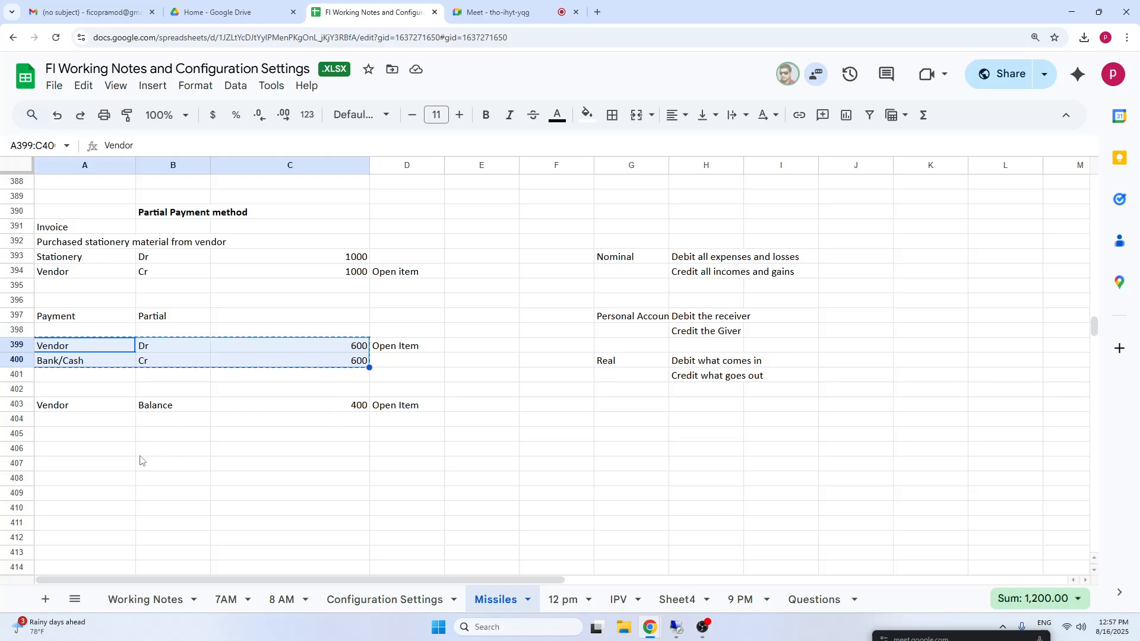
pyautogui.click(108, 438)
pyautogui.hotkey('ctrl', 'v')
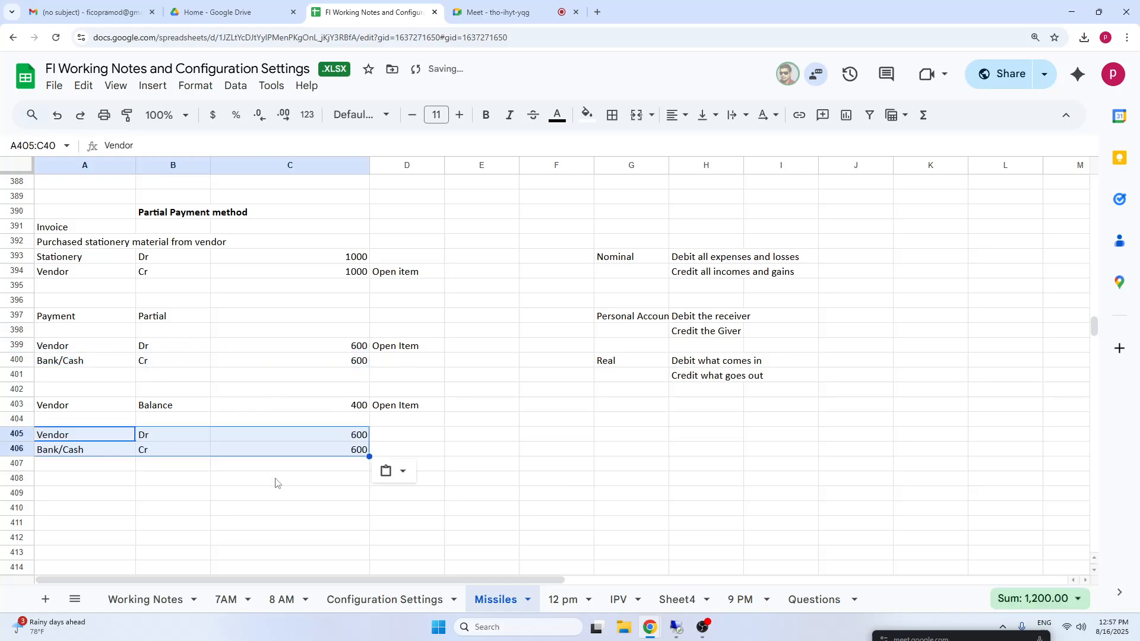
# Set both amounts of the copied payment entry, the Vendor debit in C405 and the Bank/Cash credit in C406, to 400.
pyautogui.click(162, 469)
pyautogui.click(168, 451)
pyautogui.click(361, 455)
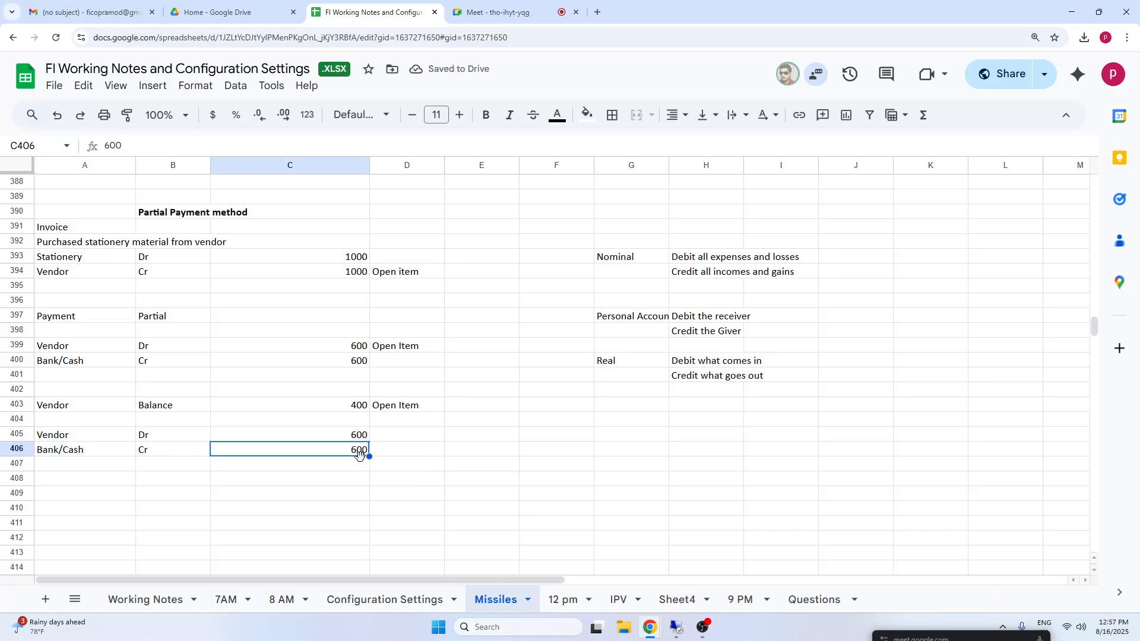
pyautogui.write('400')
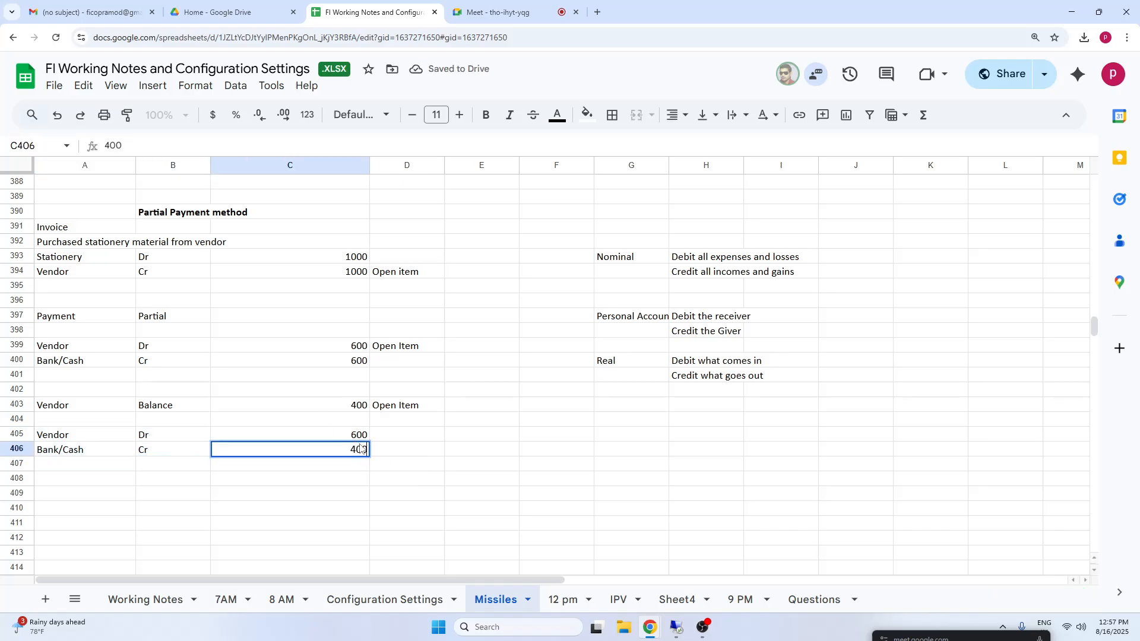
pyautogui.click(360, 438)
pyautogui.write('40')
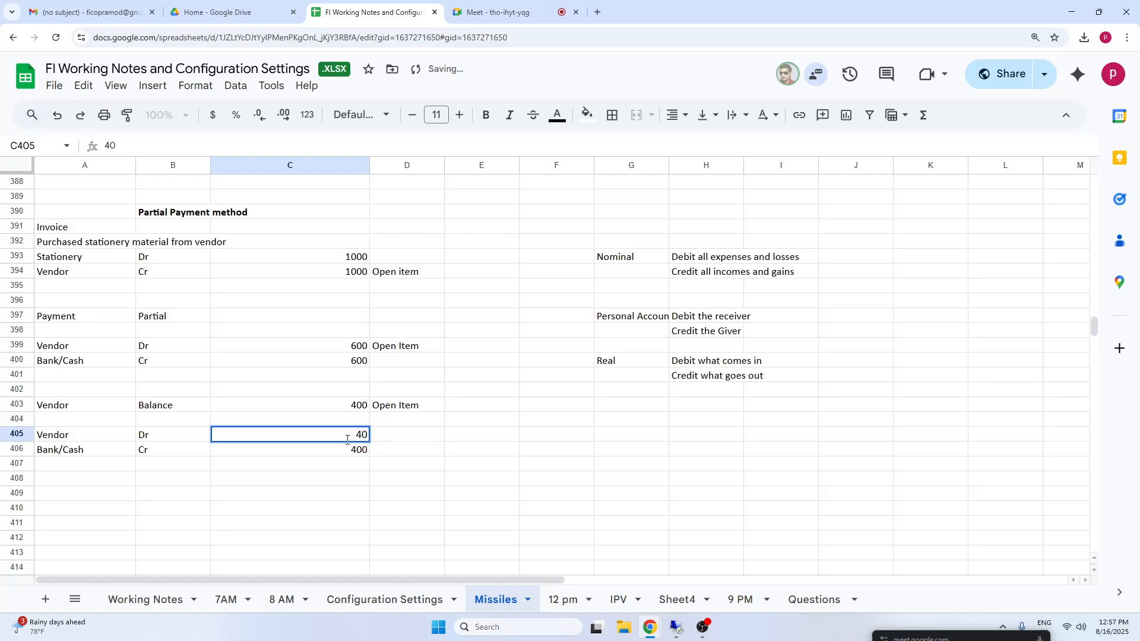
pyautogui.write('0')
pyautogui.click(400, 455)
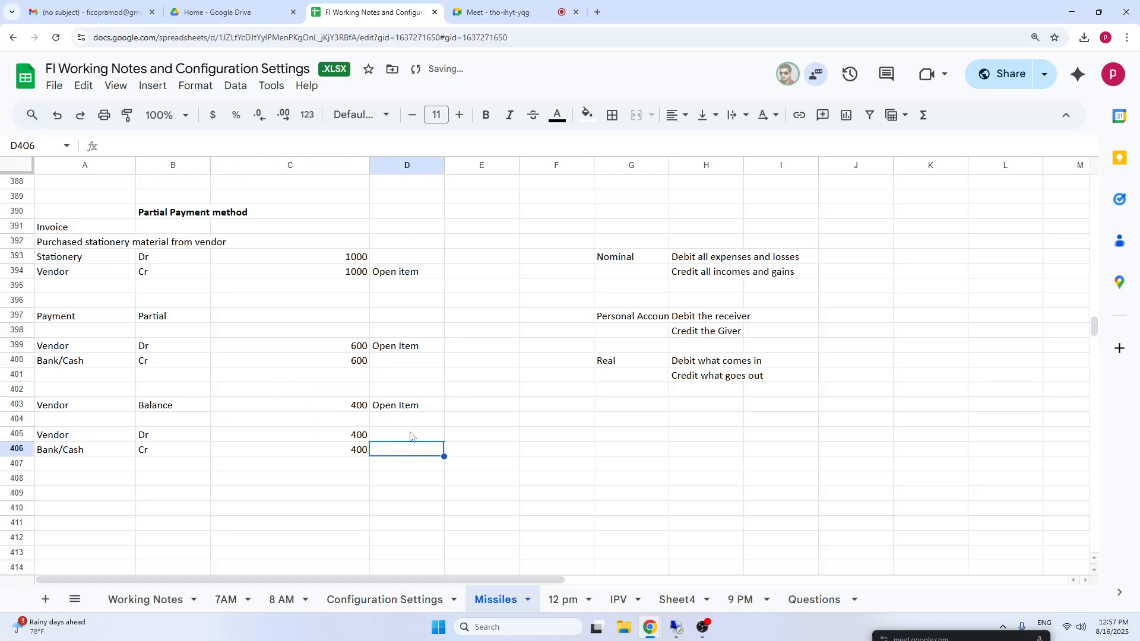
# Enter the status "Cleared" beside the 400 Vendor debit in D405 and in D403 on the Balance line.
pyautogui.click(427, 441)
pyautogui.write('C')
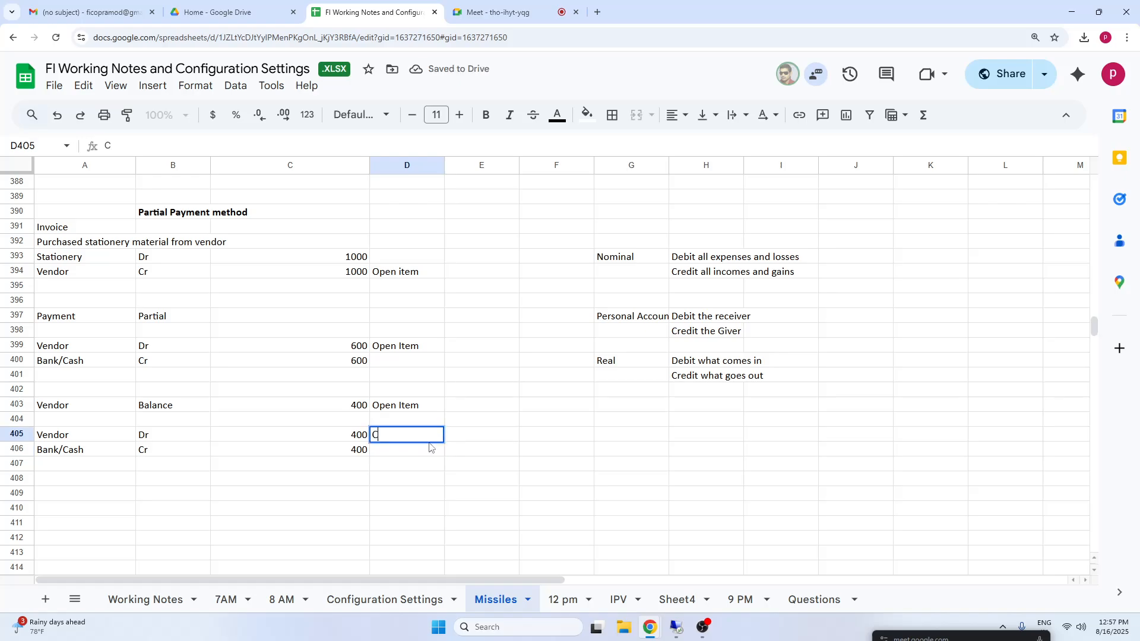
pyautogui.write('leared')
pyautogui.click(404, 410)
pyautogui.write('Clea')
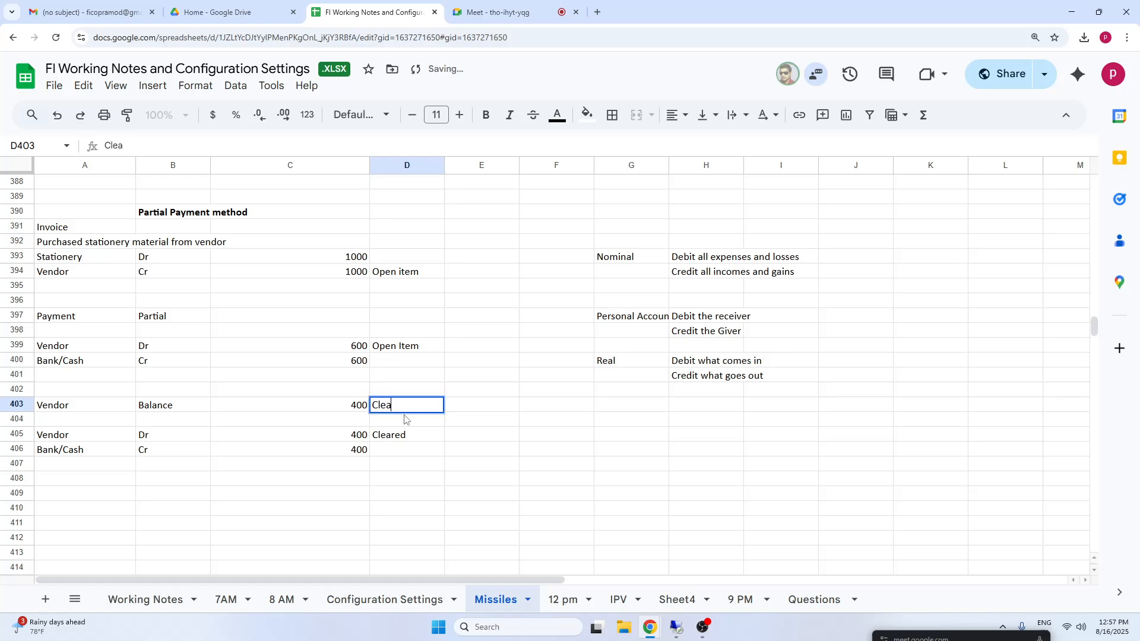
pyautogui.write('red')
# Replace the status with "cleared" for the partial payment's Vendor line in D399 and the invoice's Vendor line in D394.
pyautogui.click(397, 350)
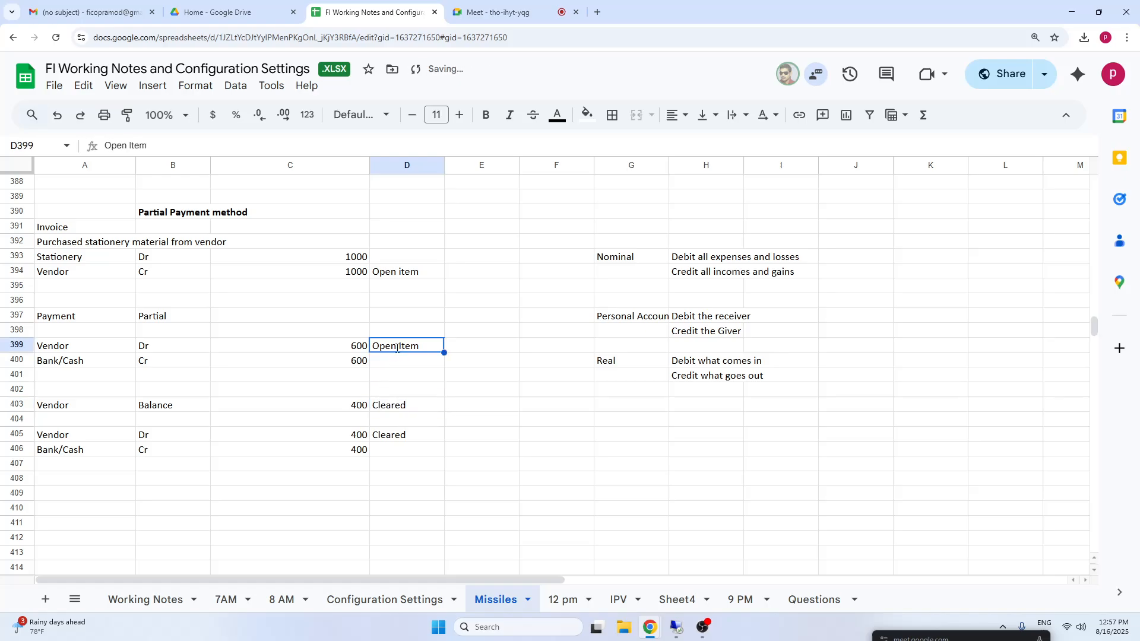
pyautogui.write('cleared')
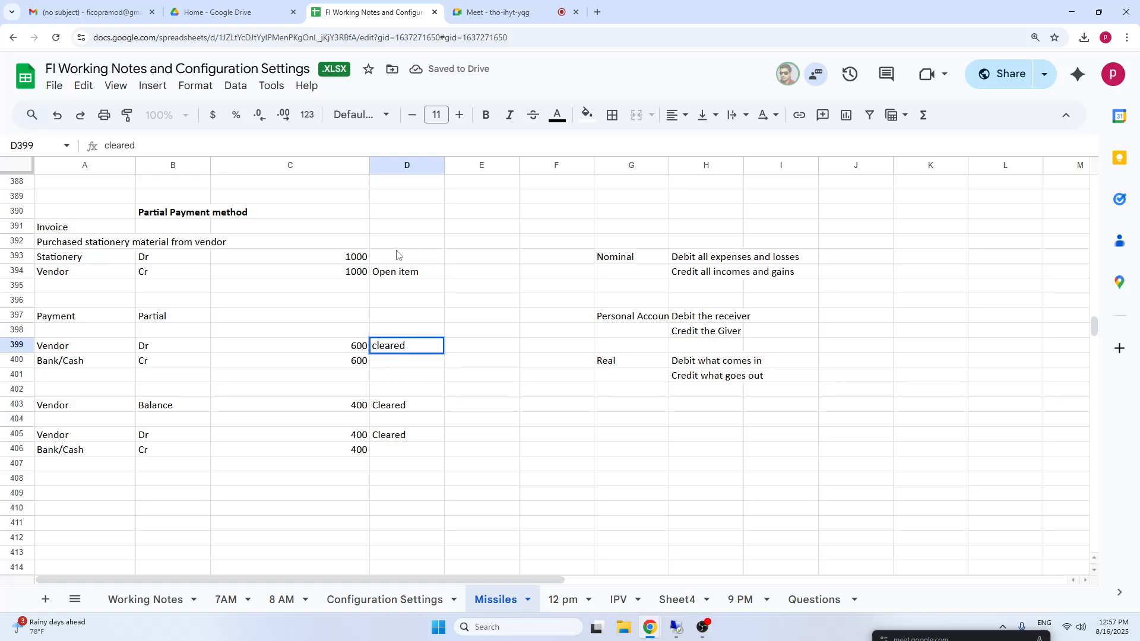
pyautogui.click(406, 276)
pyautogui.write('clea')
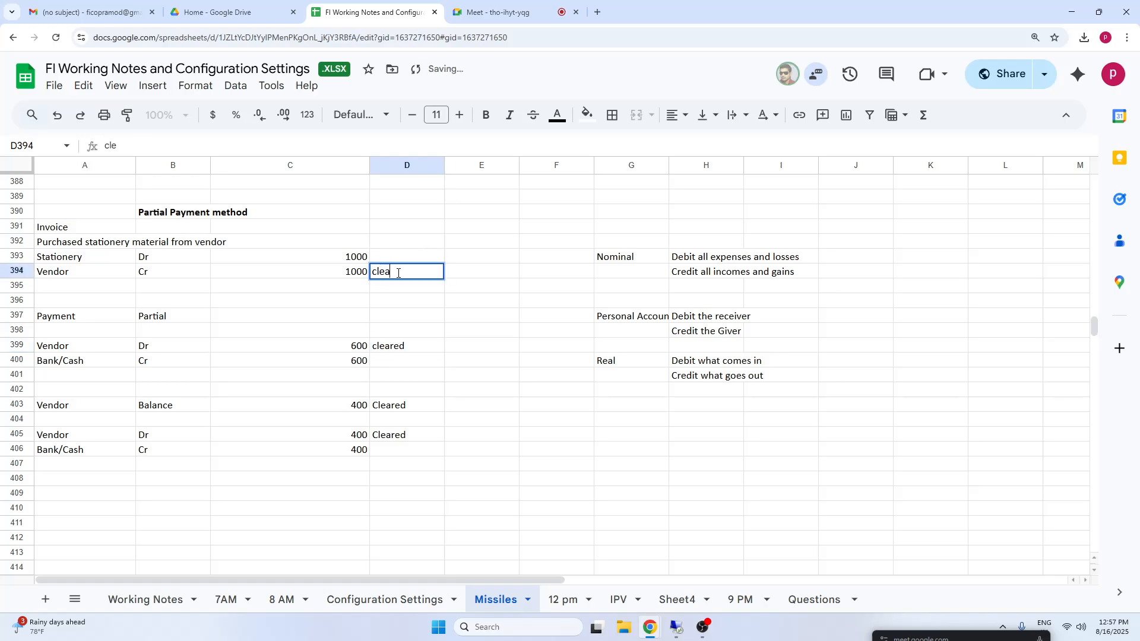
pyautogui.write('red')
pyautogui.click(469, 392)
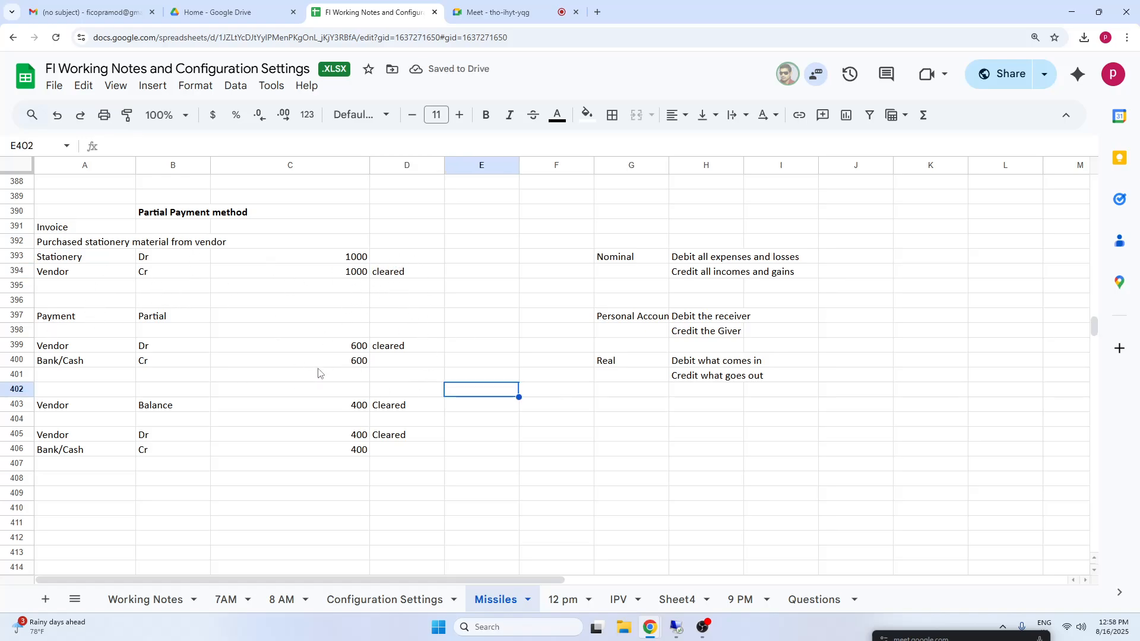
pyautogui.click(359, 351)
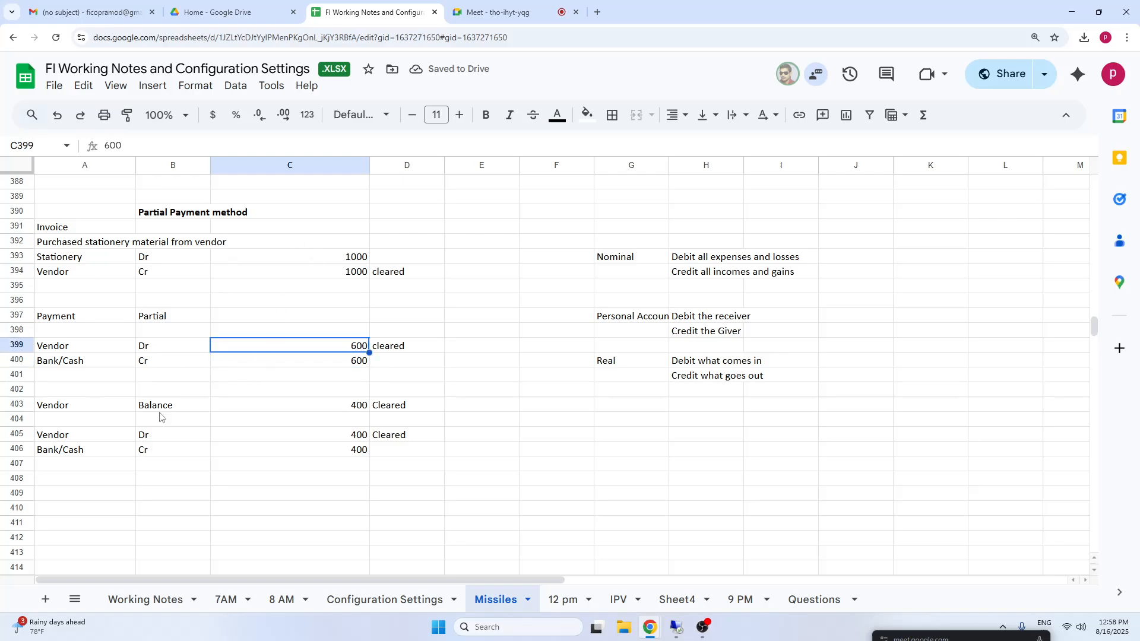
pyautogui.click(185, 213)
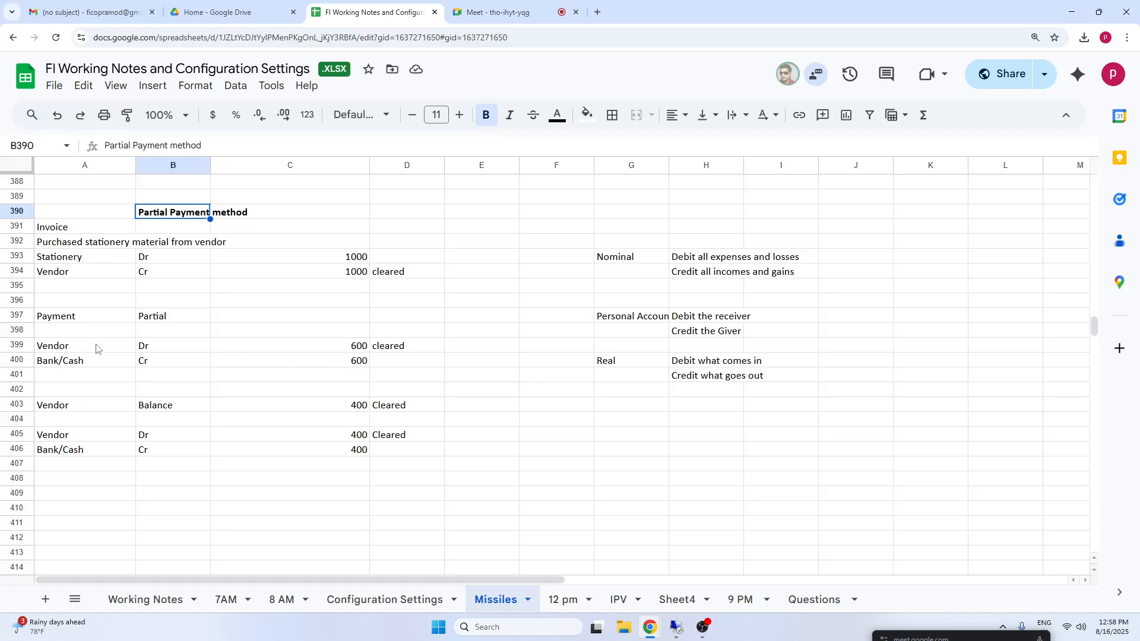
pyautogui.click(154, 319)
pyautogui.click(345, 363)
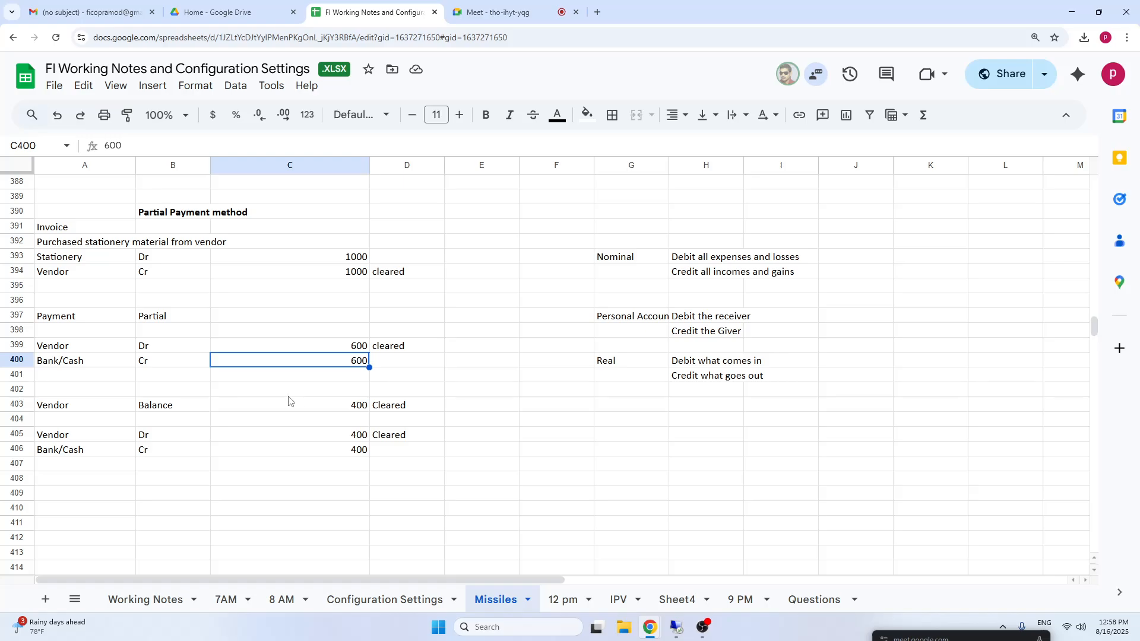
# Enter the heading "Residual" in cell B409, below the balance payment entry.
pyautogui.click(121, 506)
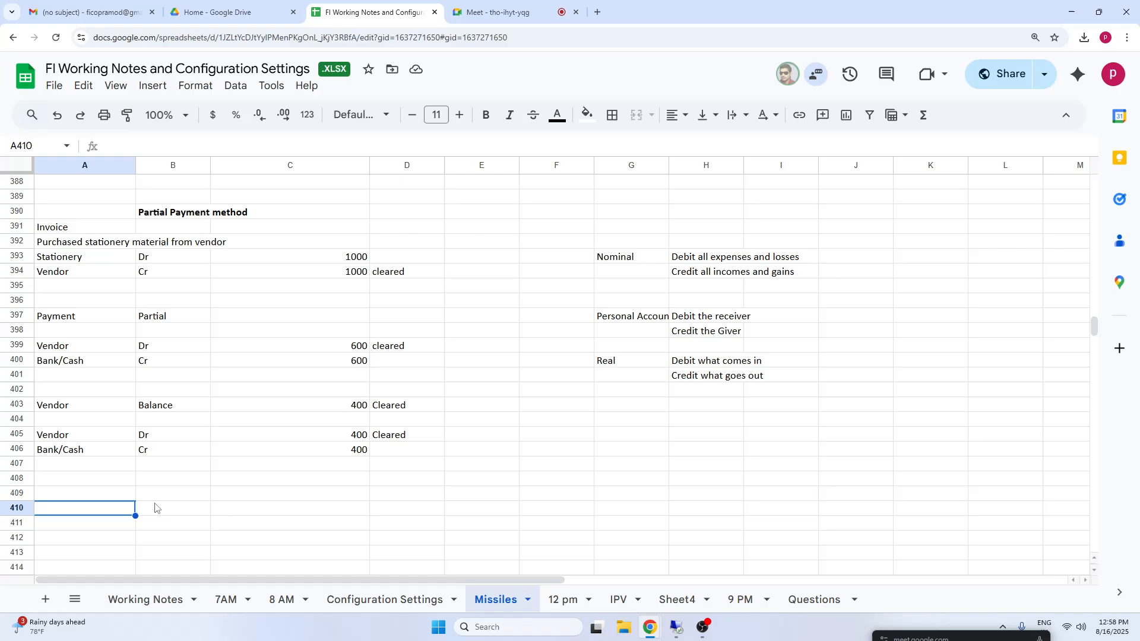
pyautogui.click(151, 499)
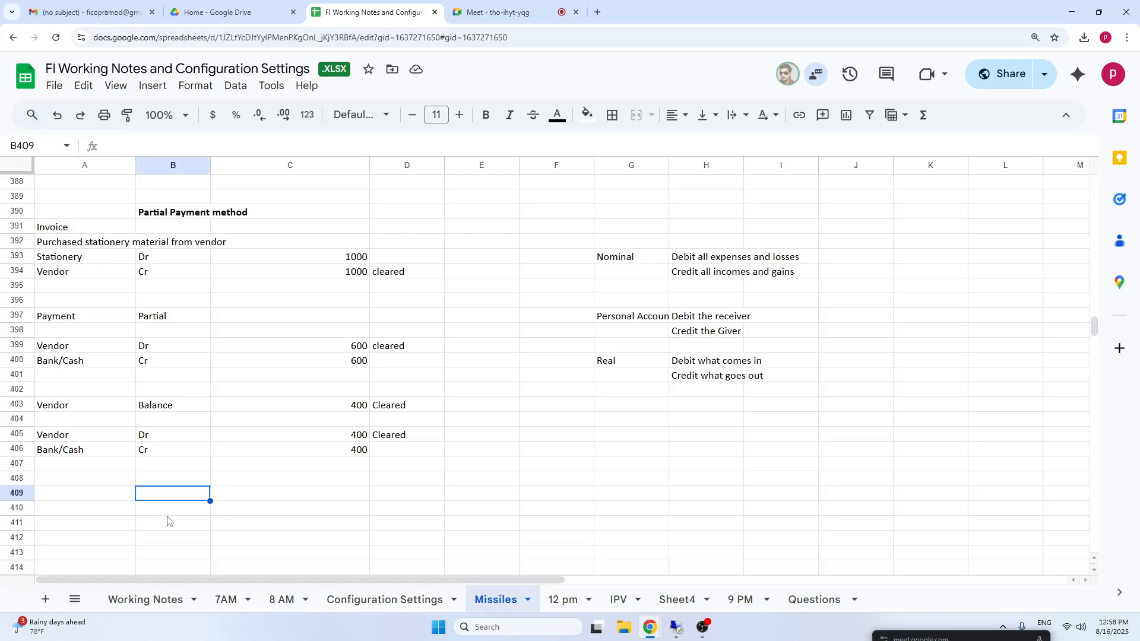
pyautogui.write('re')
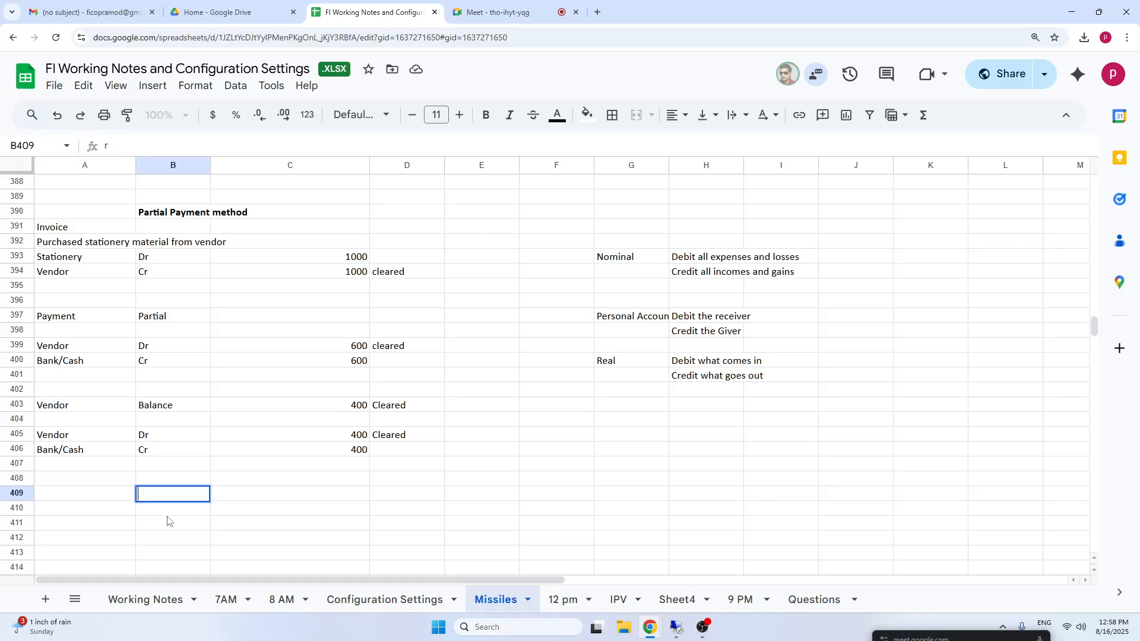
pyautogui.press('BackSpace')
pyautogui.write('Residual')
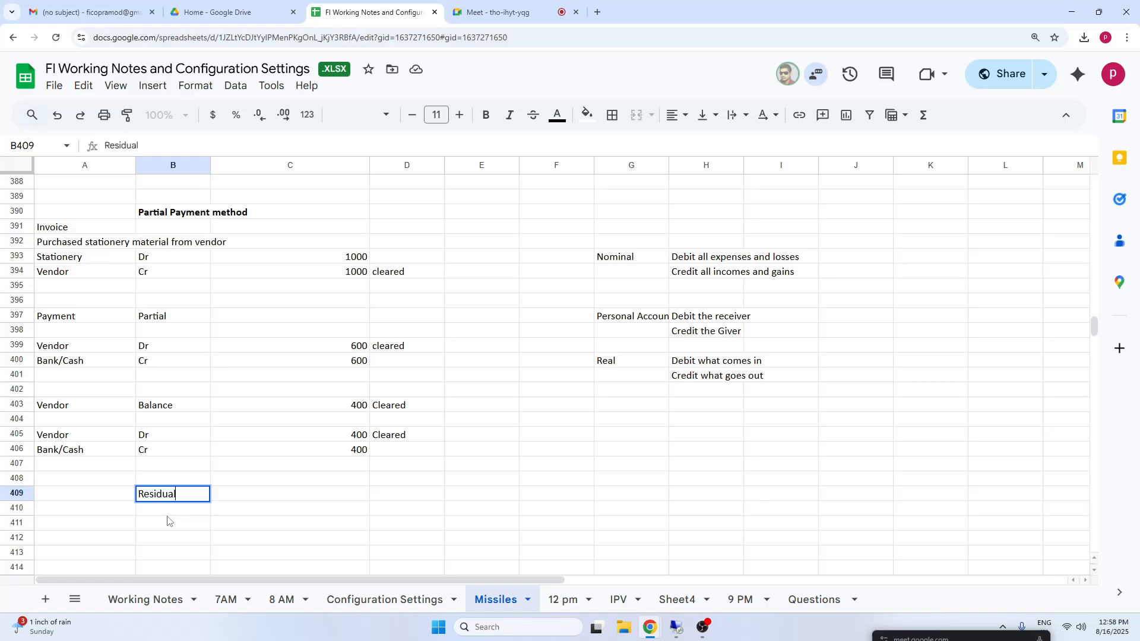
pyautogui.click(490, 558)
# Copy the invoice and partial payment entries in A391:D400 to the block starting at A411.
pyautogui.moveTo(58, 230); pyautogui.dragTo(426, 370)
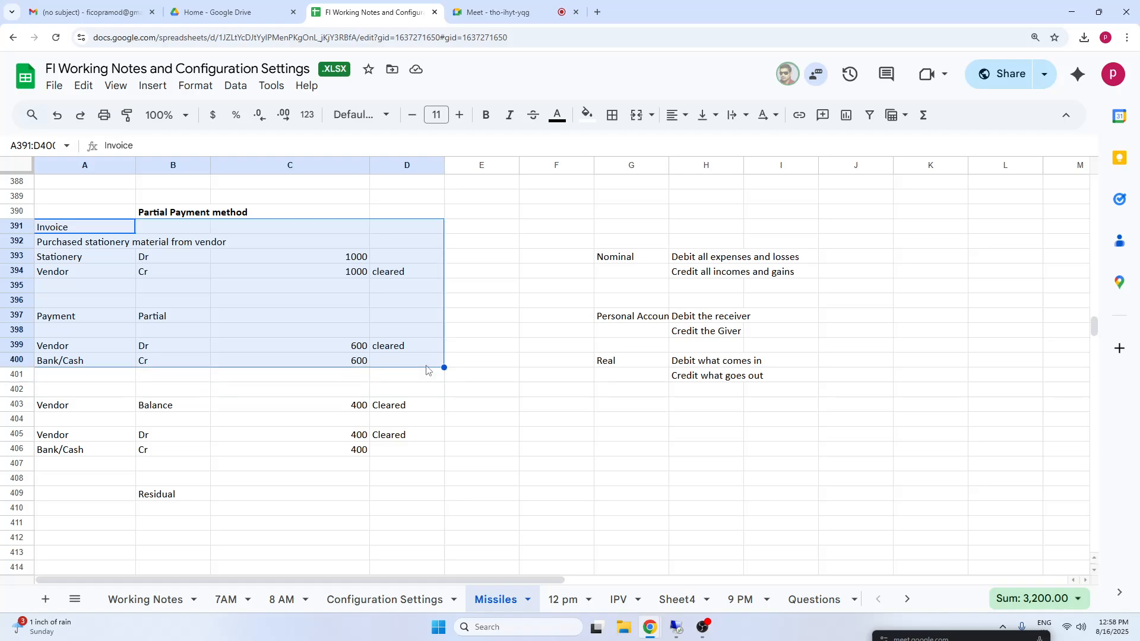
pyautogui.click(104, 528)
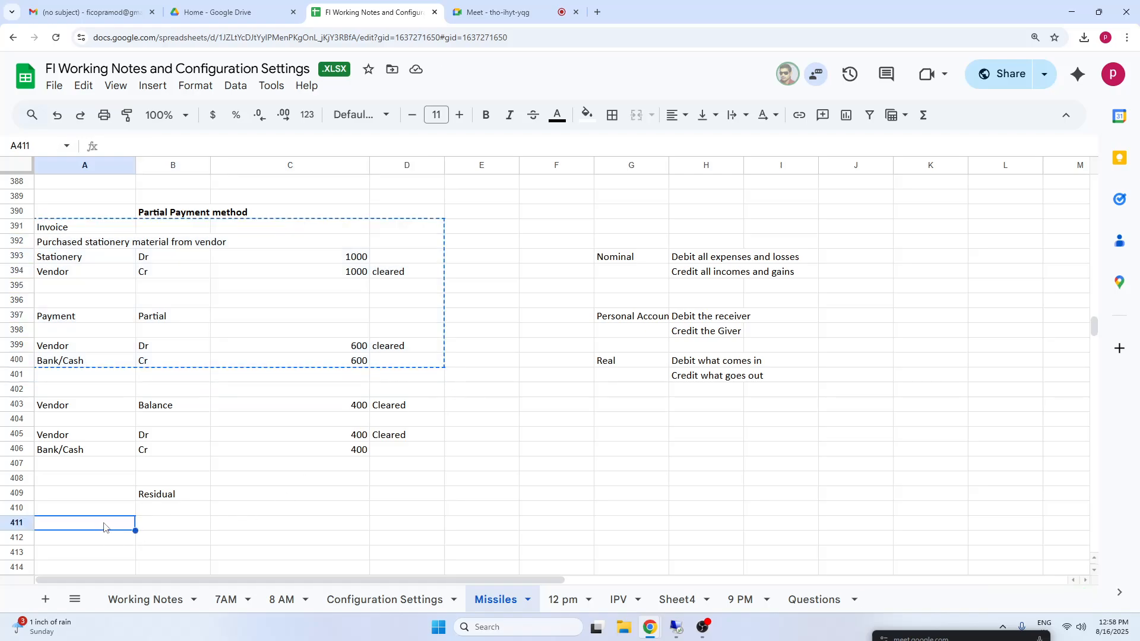
pyautogui.hotkey('ctrl', 'v')
# Replace the heading in cell B409 with "Residual Payment method" and make it bold.
pyautogui.click(162, 495)
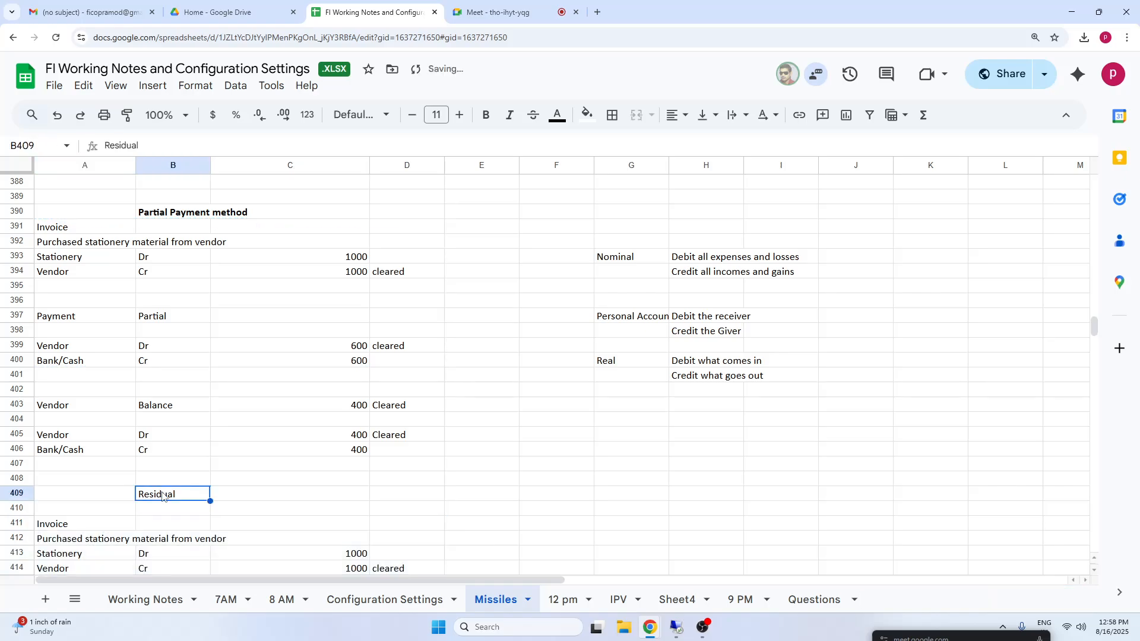
pyautogui.write('B')
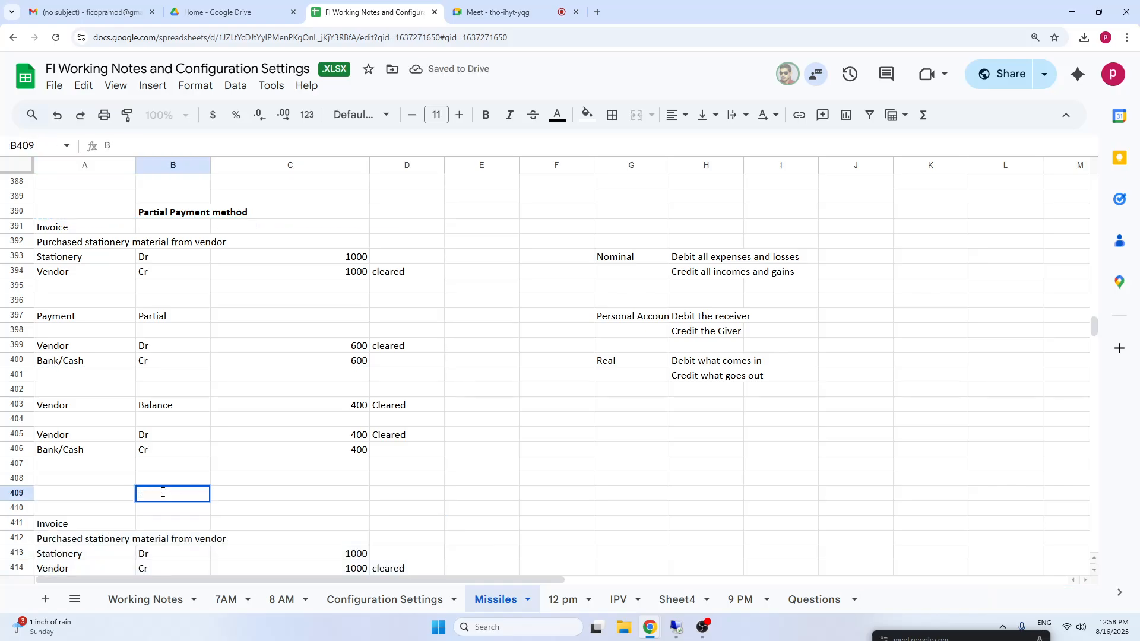
pyautogui.write('B')
pyautogui.press('BackSpace')
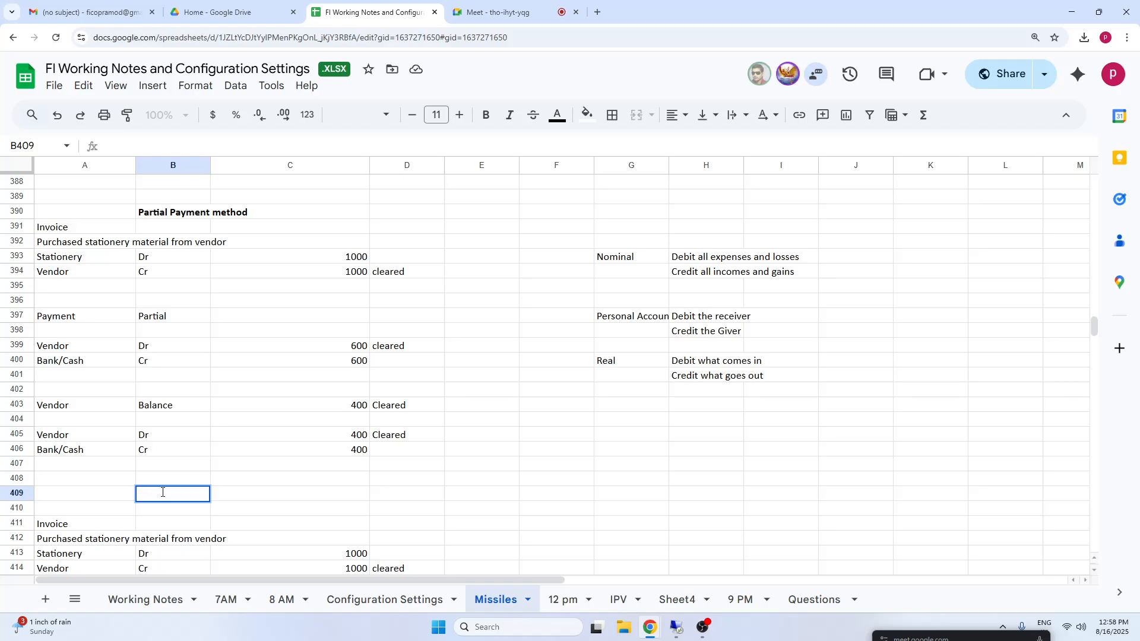
pyautogui.press('Escape')
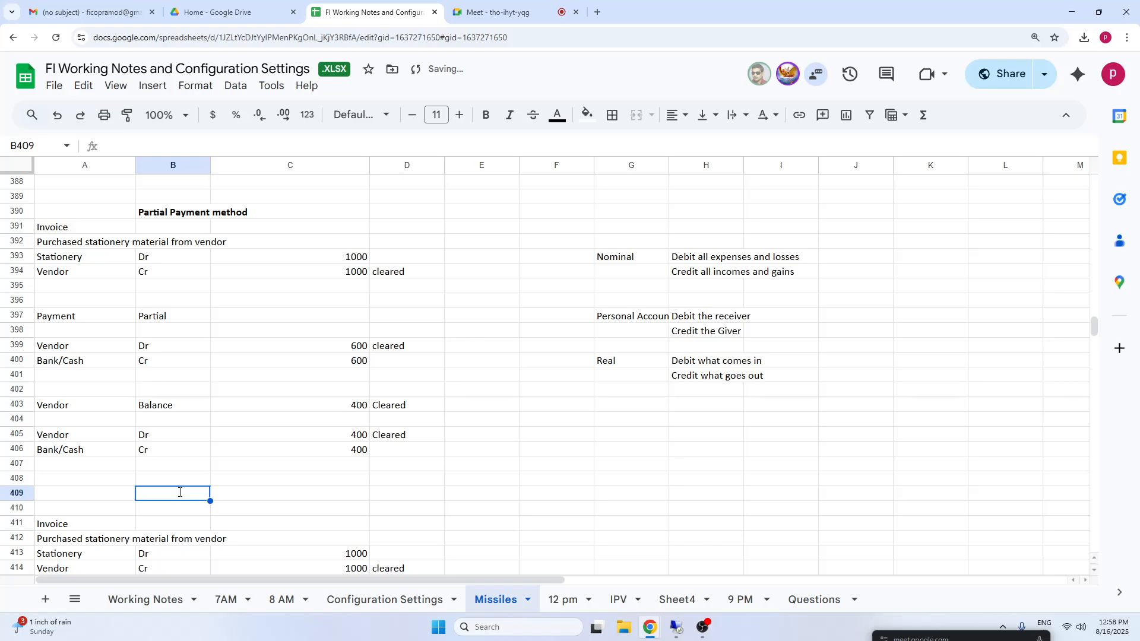
pyautogui.write('Residual')
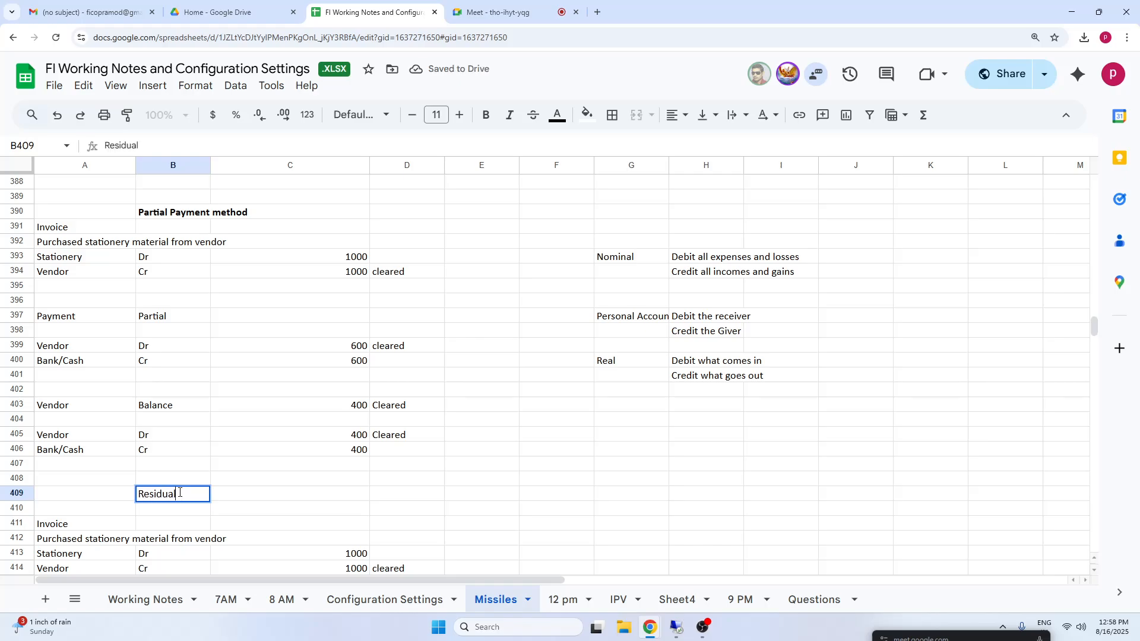
pyautogui.write(' Payment metyh')
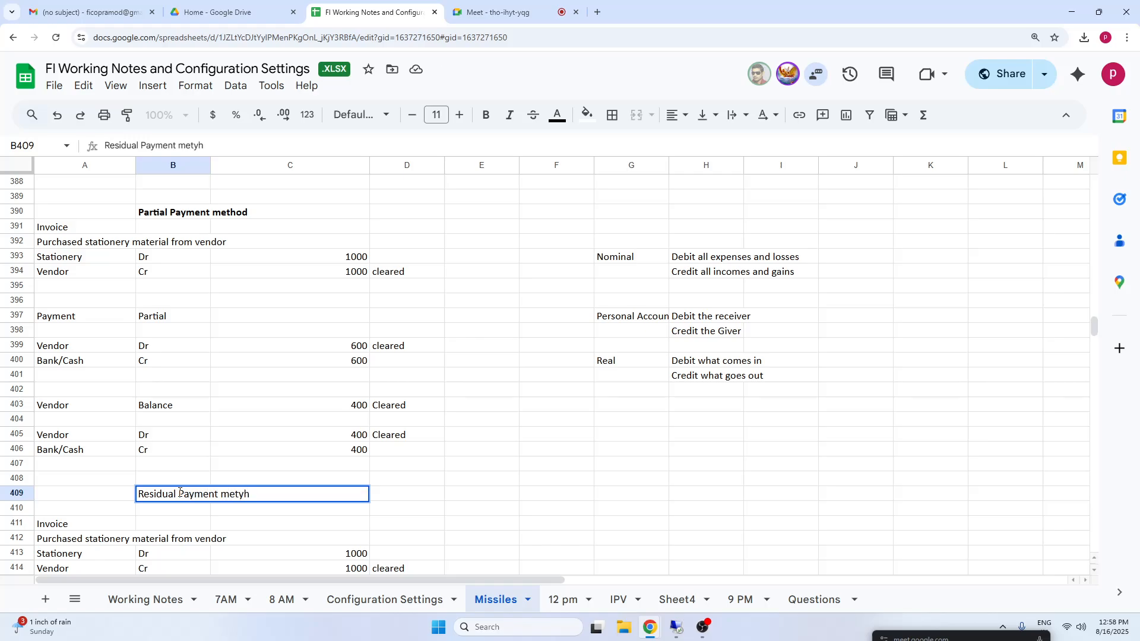
pyautogui.press('BackSpace')
pyautogui.press('BackSpace')
pyautogui.write('hod')
pyautogui.click(181, 498)
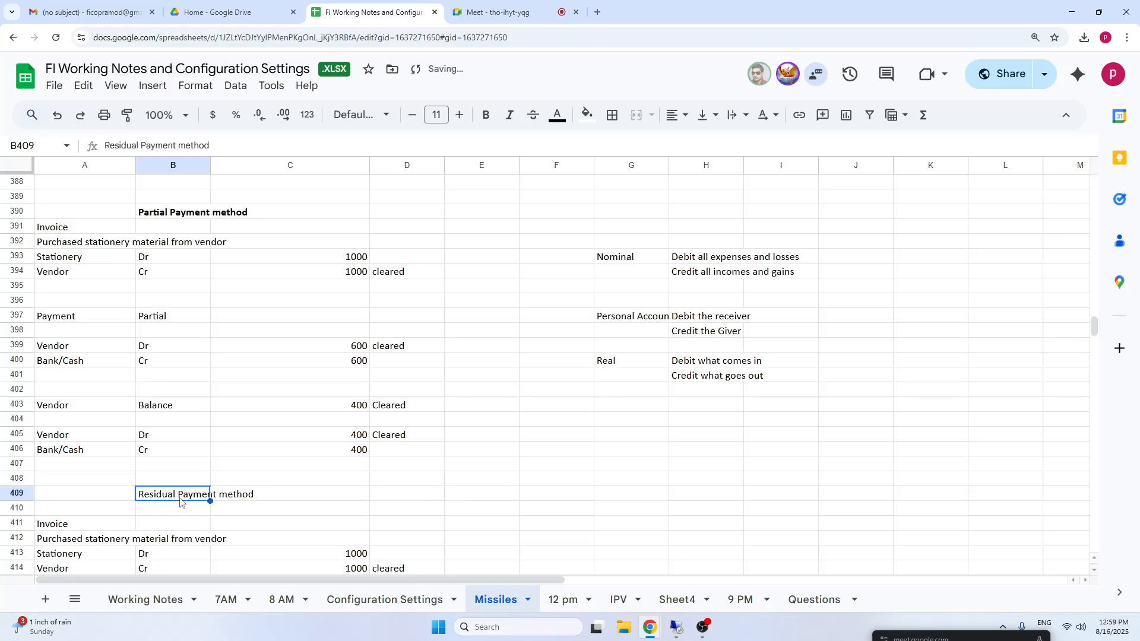
pyautogui.hotkey('ctrl', 'b')
# Examine the copied invoice and payment entries under the Residual Payment method heading, especially the Stationery and Vendor lines.
pyautogui.click(98, 538)
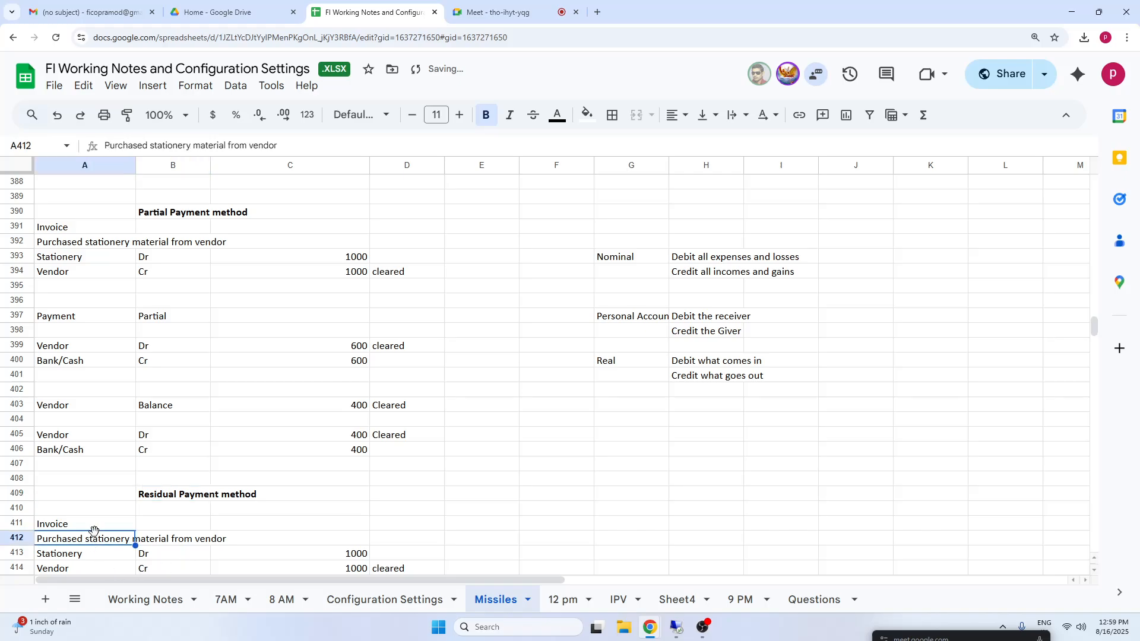
pyautogui.press('Down')
pyautogui.press('Down')
pyautogui.press('Down')
pyautogui.press('Down')
pyautogui.press('Down')
pyautogui.press('Down')
pyautogui.press('Down')
pyautogui.press('Down')
pyautogui.press('Down')
pyautogui.press('Down')
pyautogui.press('Down')
pyautogui.press('Down')
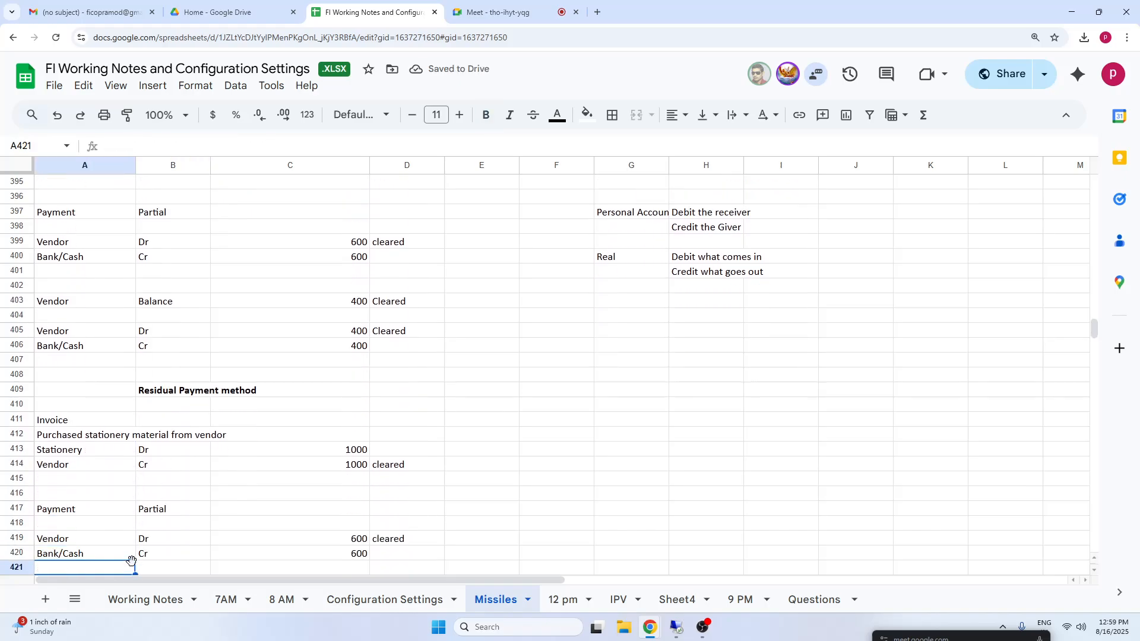
pyautogui.press('Down')
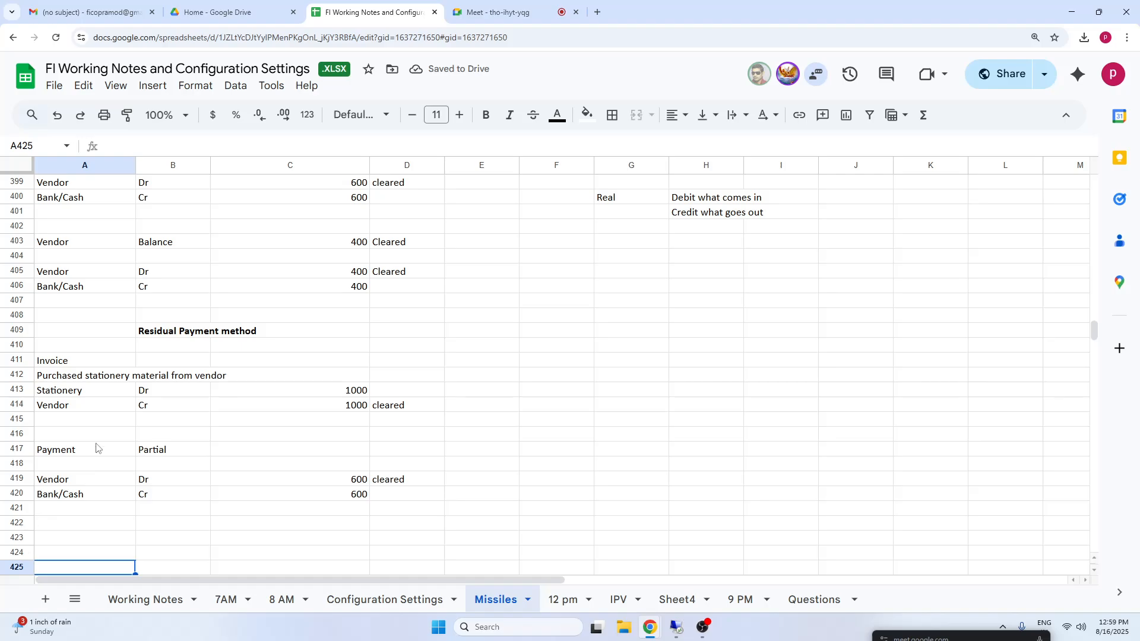
pyautogui.click(72, 375)
pyautogui.click(69, 407)
pyautogui.click(70, 390)
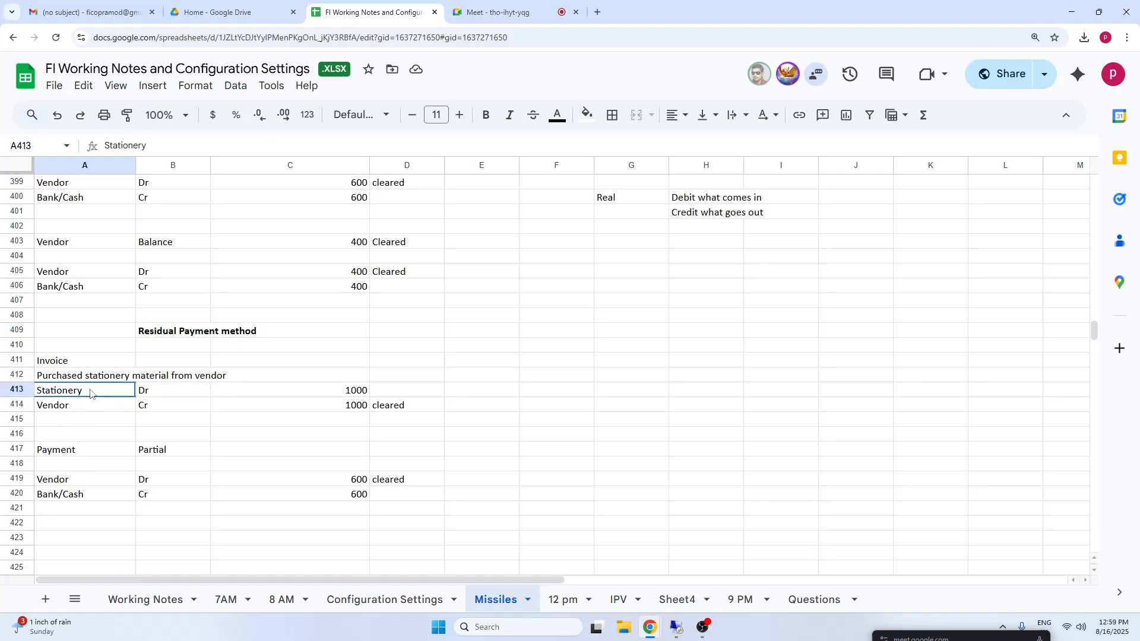
pyautogui.moveTo(91, 393); pyautogui.dragTo(409, 408)
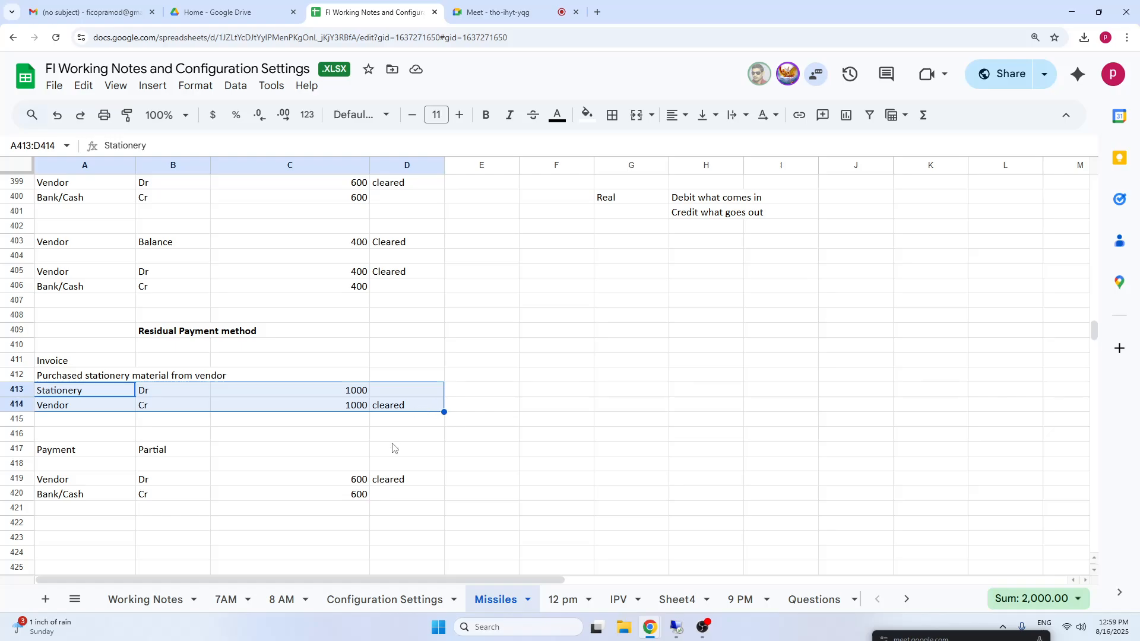
# Remove the "cleared" status from D414 and D419 on the Vendor lines of the residual method's invoice and payment.
pyautogui.click(393, 436)
pyautogui.click(390, 408)
pyautogui.press('Delete')
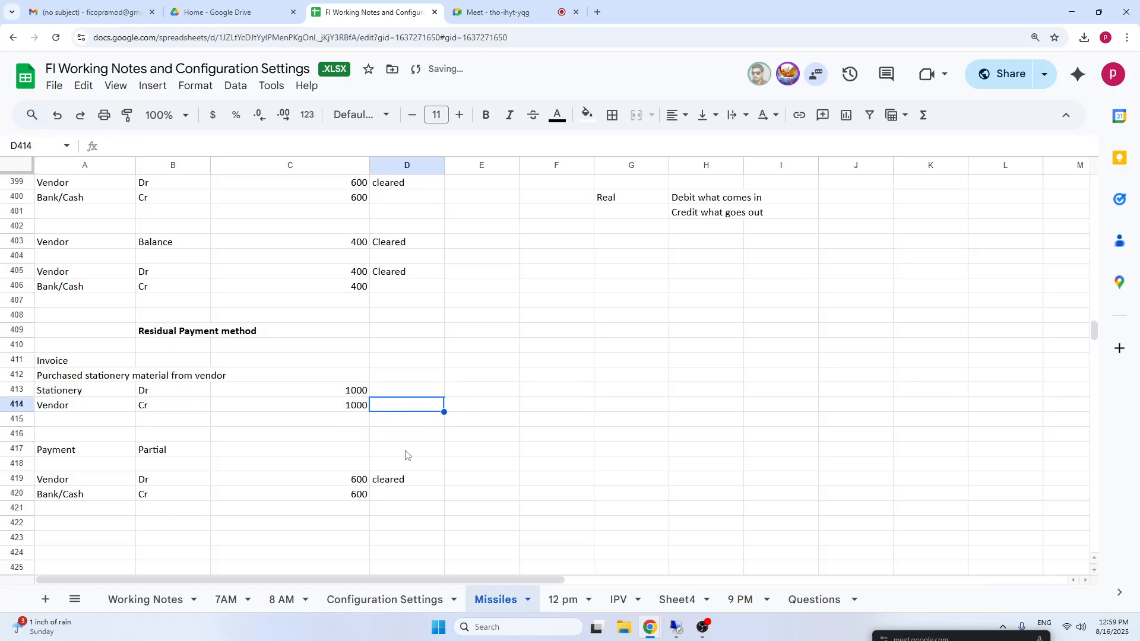
pyautogui.click(409, 482)
pyautogui.press('Delete')
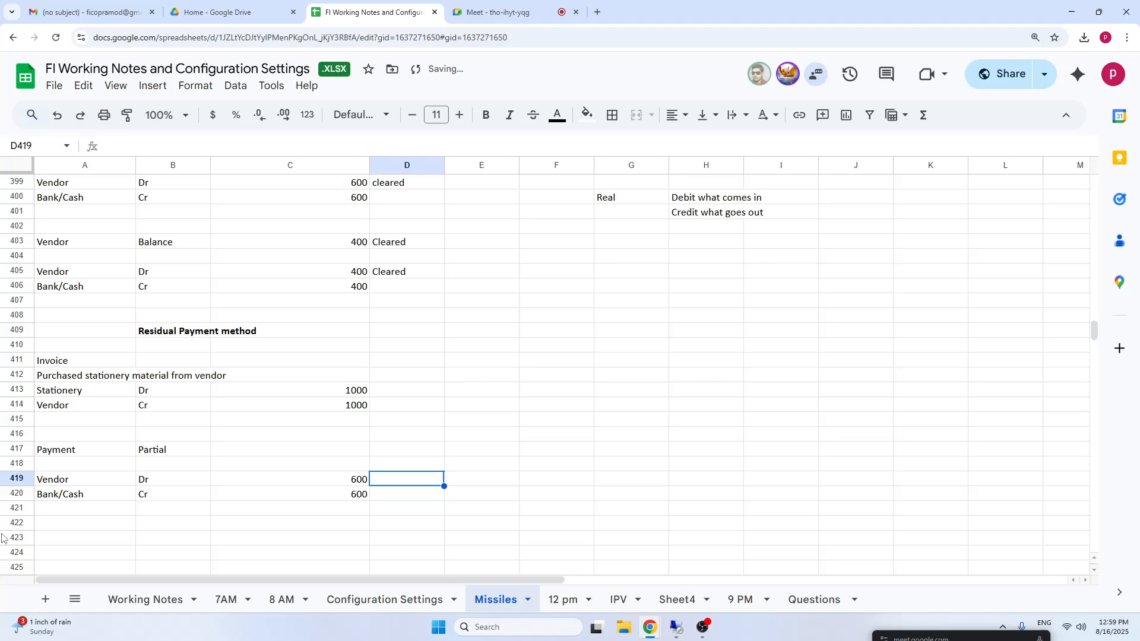
pyautogui.click(163, 453)
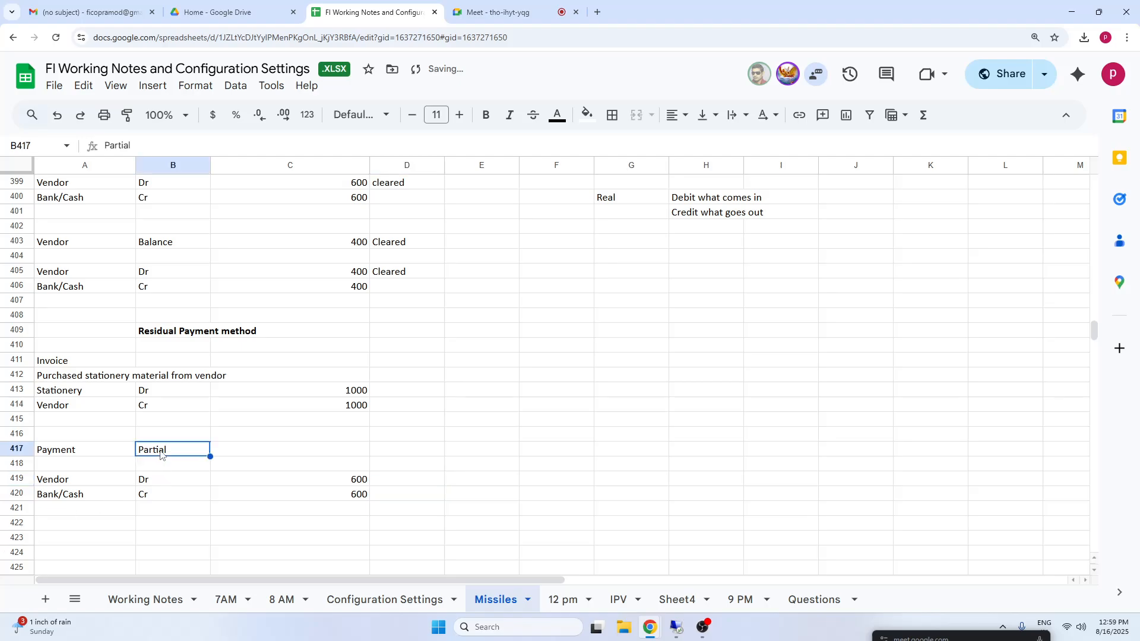
pyautogui.click(169, 333)
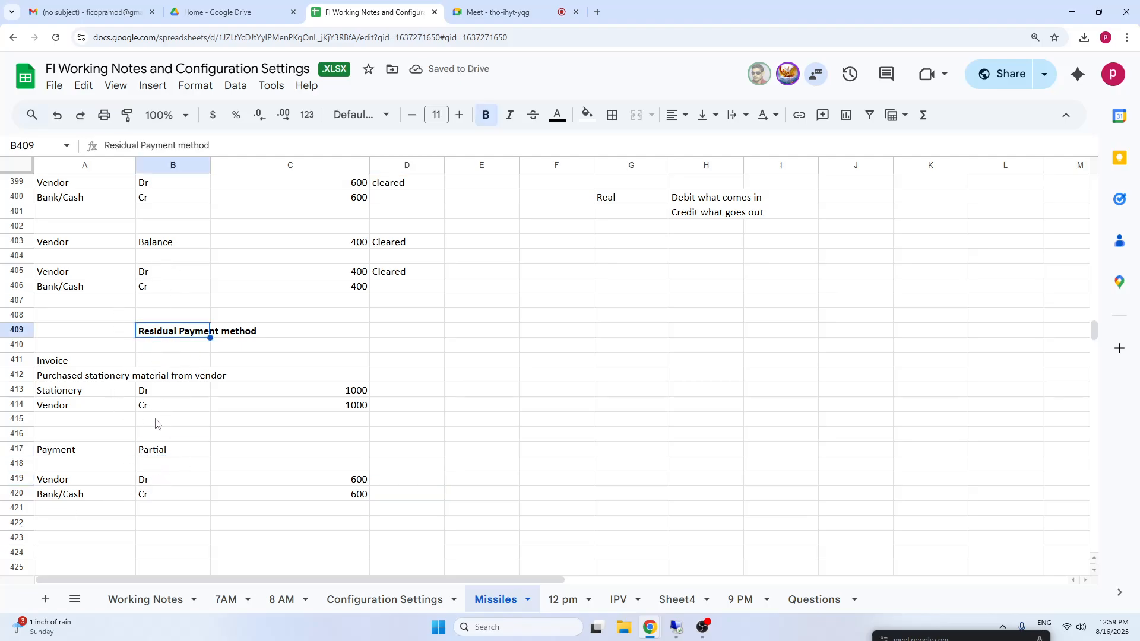
# Enter 400 in C423, below the residual method's 600 payment entry.
pyautogui.click(172, 451)
pyautogui.click(166, 335)
pyautogui.click(167, 454)
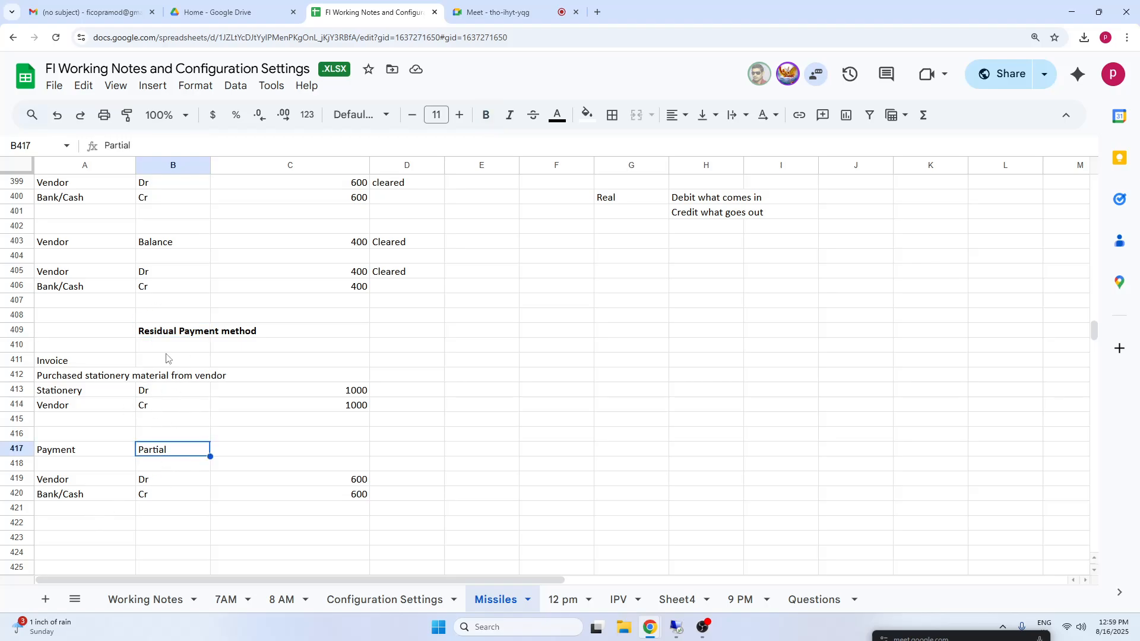
pyautogui.click(97, 482)
pyautogui.click(202, 496)
pyautogui.click(348, 494)
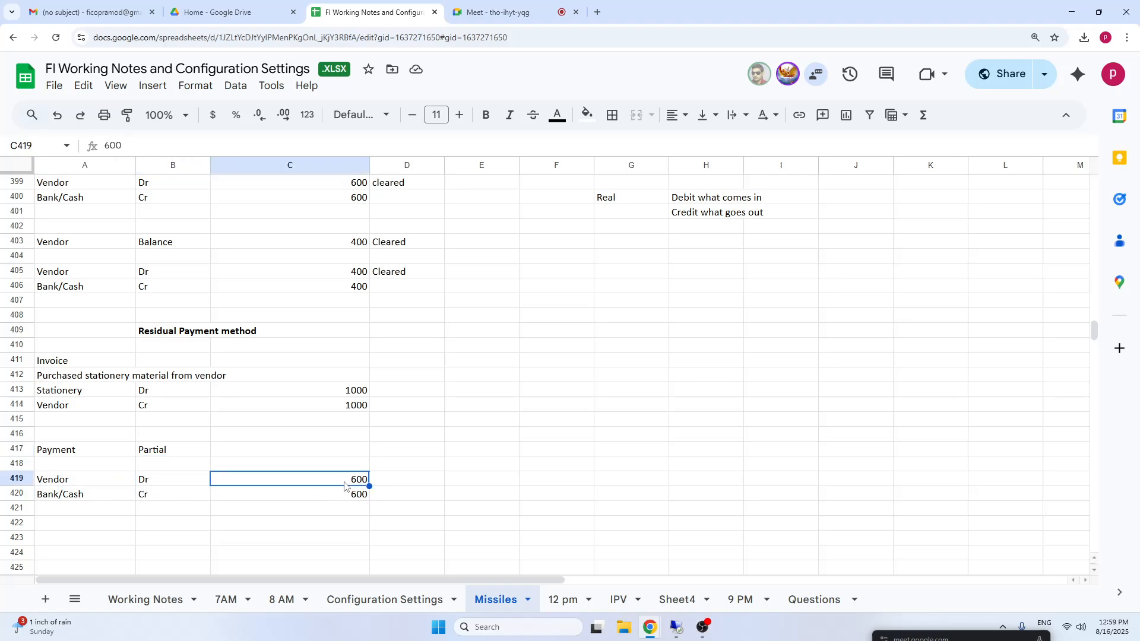
pyautogui.click(72, 539)
pyautogui.click(332, 539)
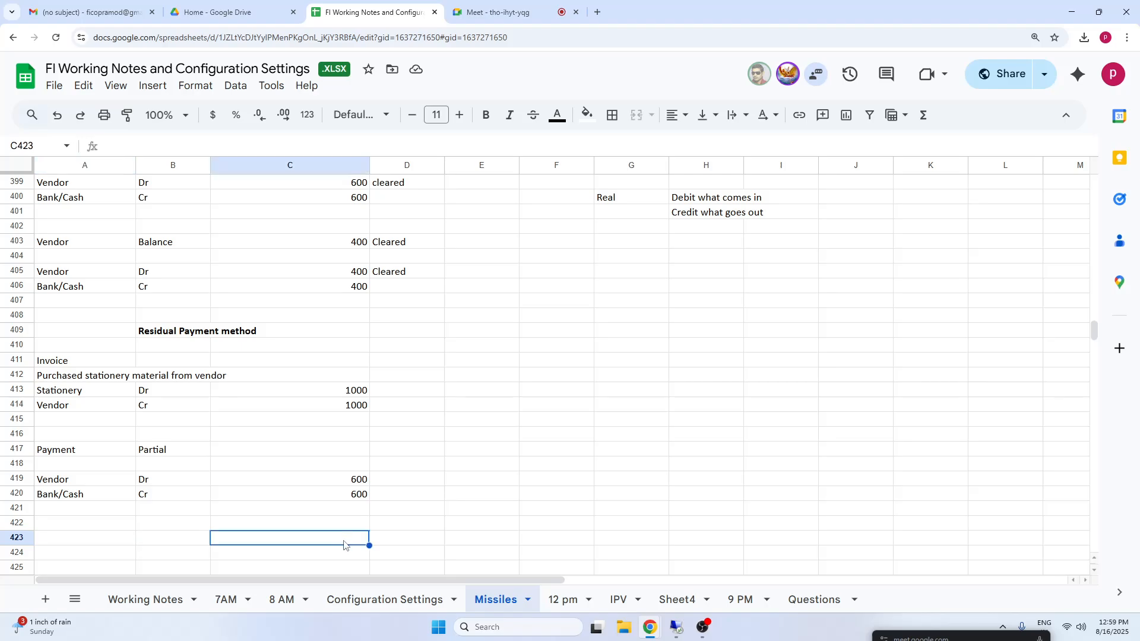
pyautogui.write('400')
pyautogui.click(593, 464)
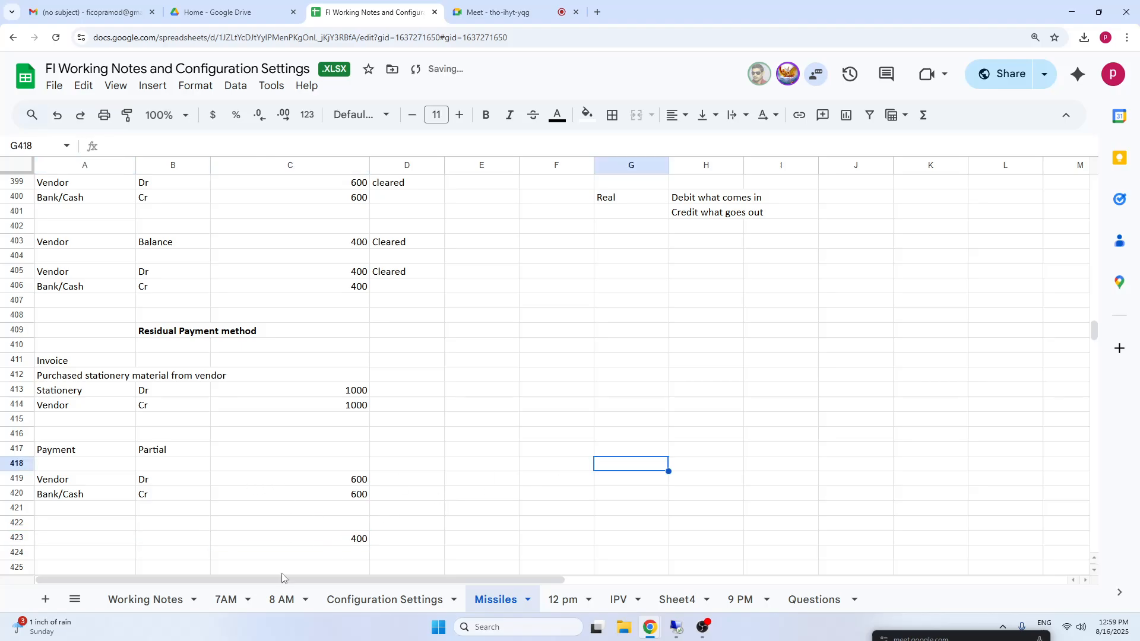
# Mark the residual method's payment Vendor line as "Partial" in D419.
pyautogui.click(314, 541)
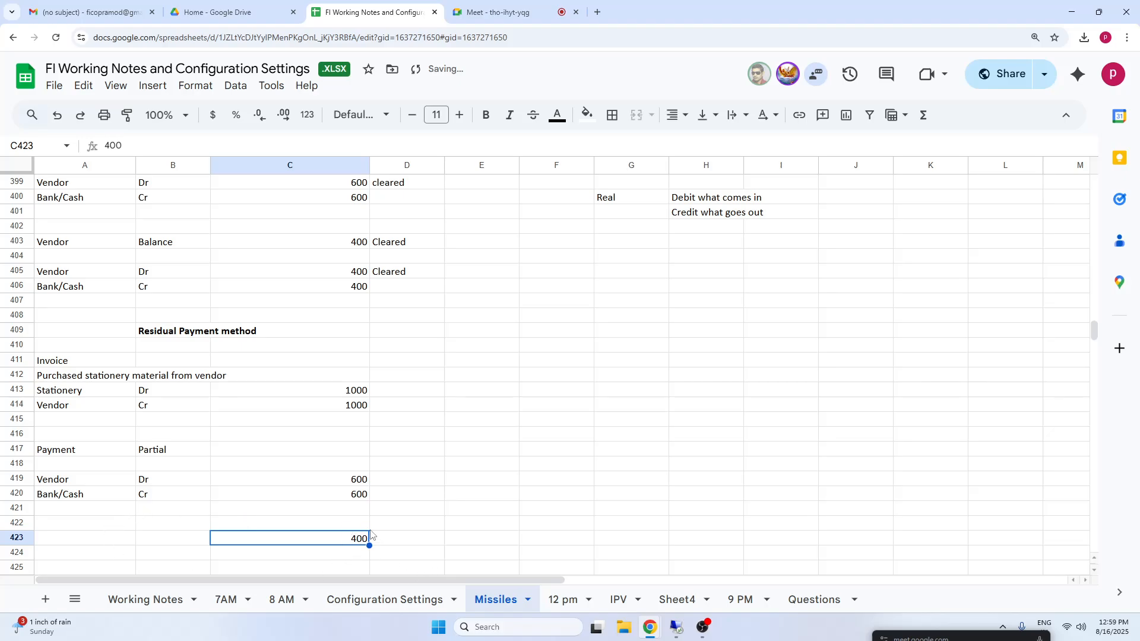
pyautogui.click(403, 484)
pyautogui.write('Partial')
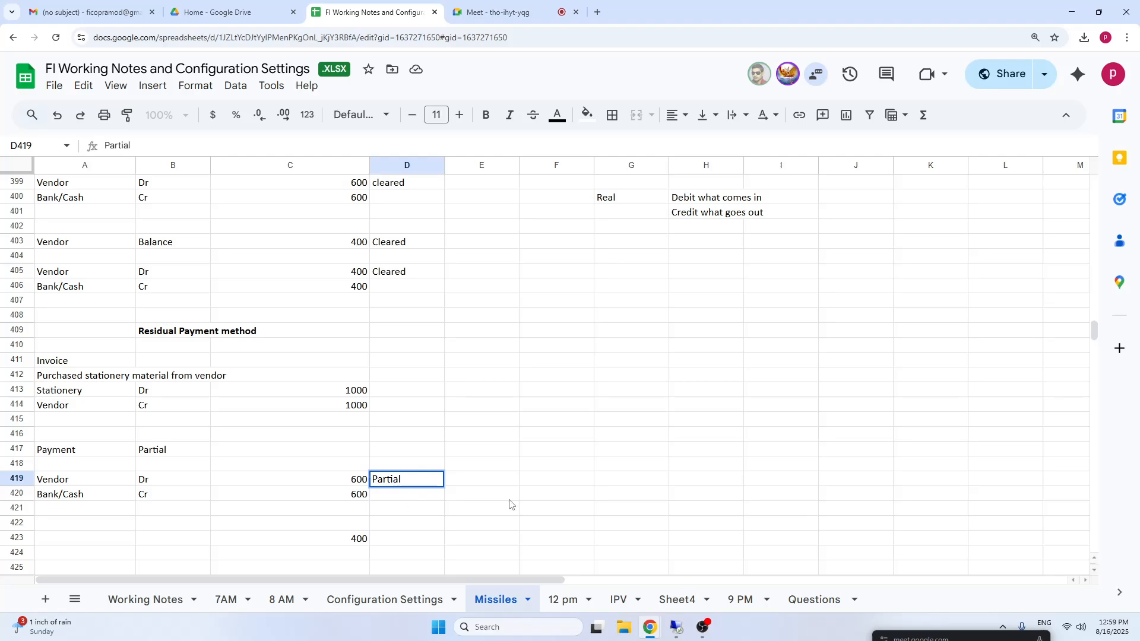
pyautogui.click(567, 482)
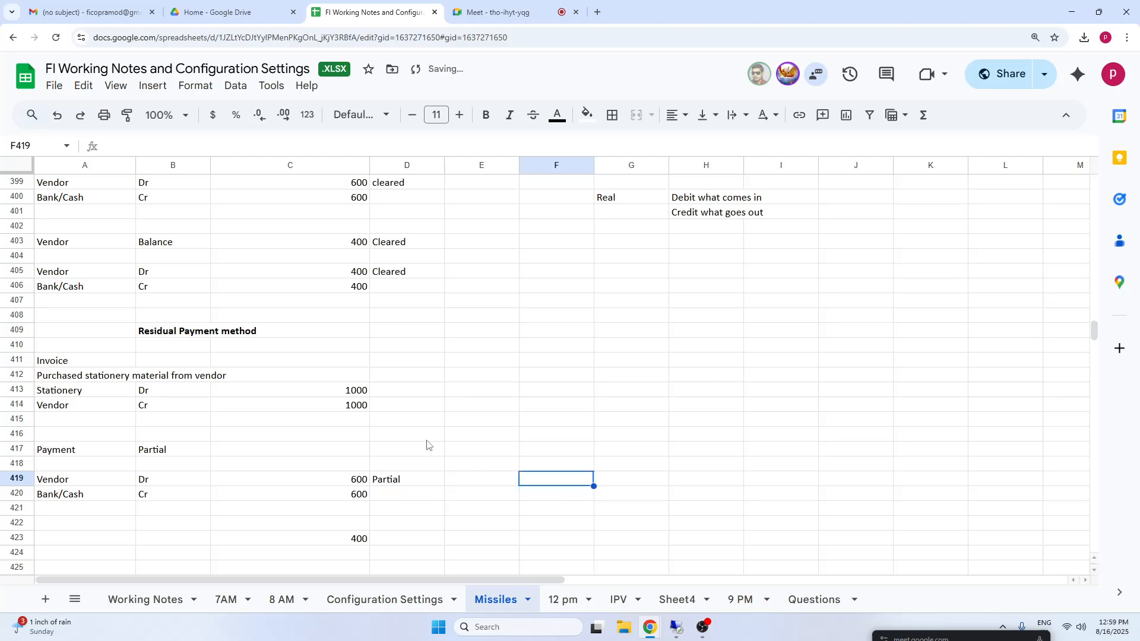
# Add the note "Remaining balance only will show open item" in D423 beside the 400 amount.
pyautogui.click(401, 546)
pyautogui.click(350, 542)
pyautogui.click(405, 545)
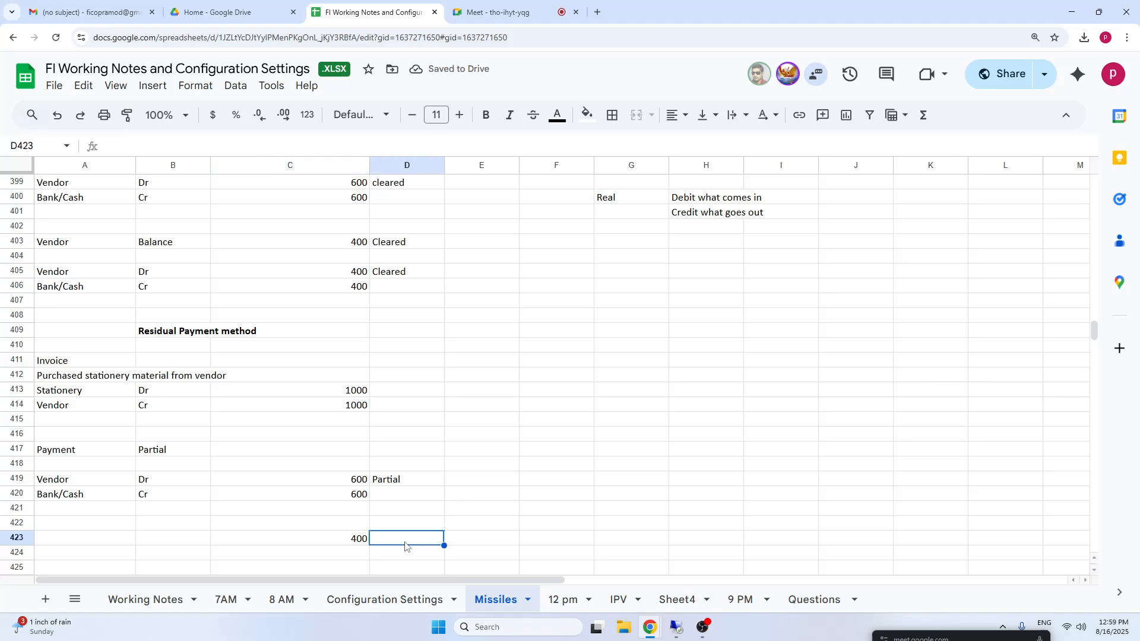
pyautogui.write('Remaining ')
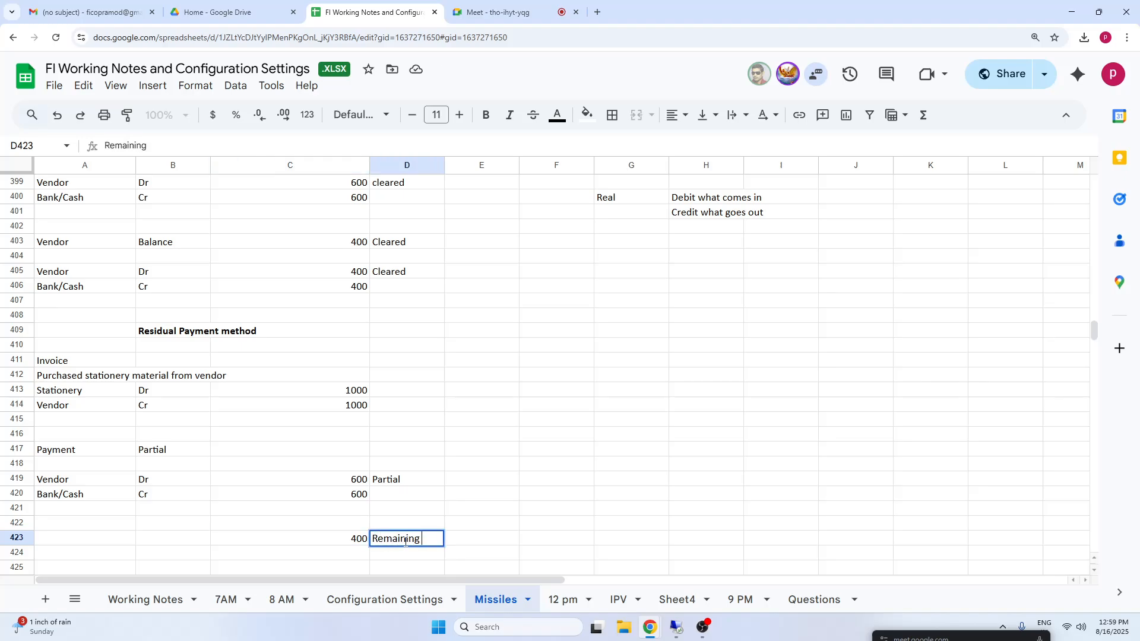
pyautogui.write('balance ')
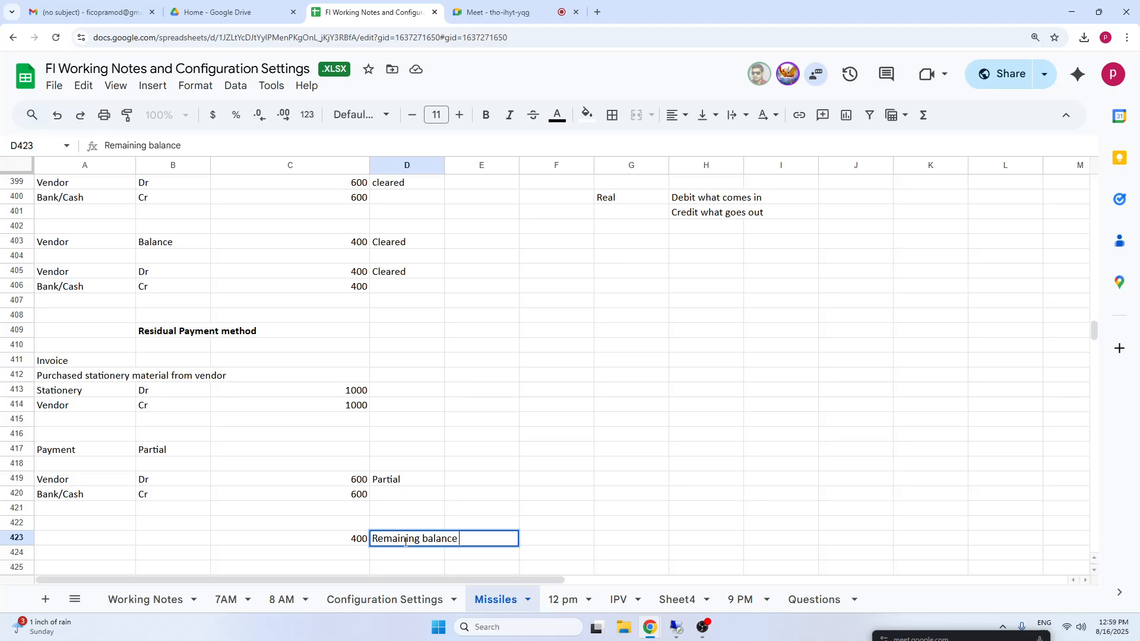
pyautogui.write('only will show open ite')
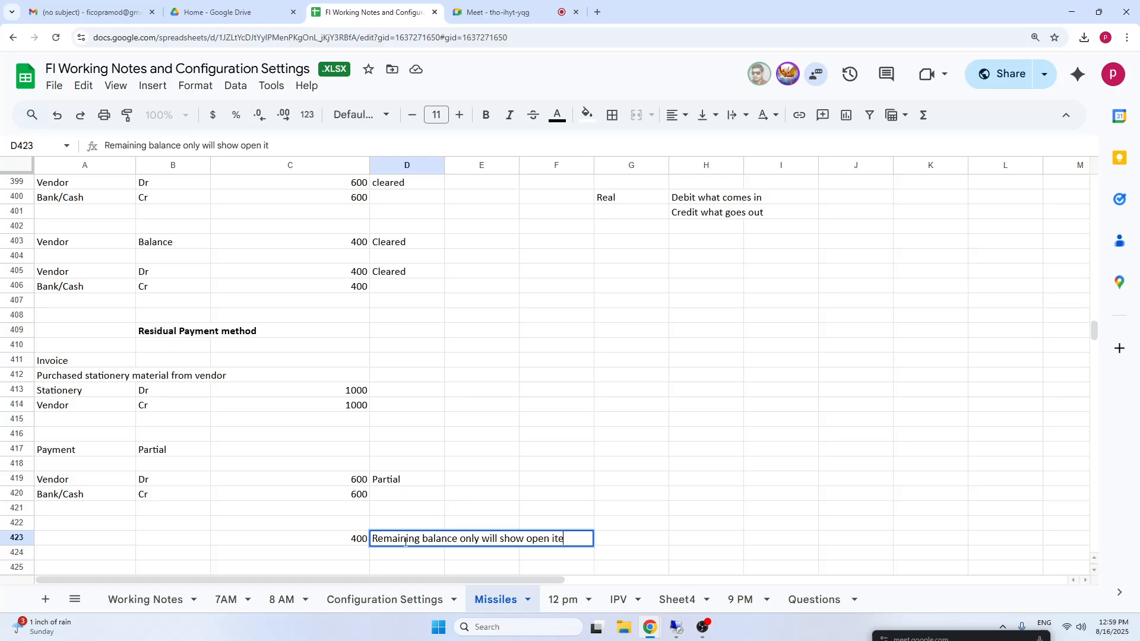
pyautogui.write('m')
pyautogui.click(690, 373)
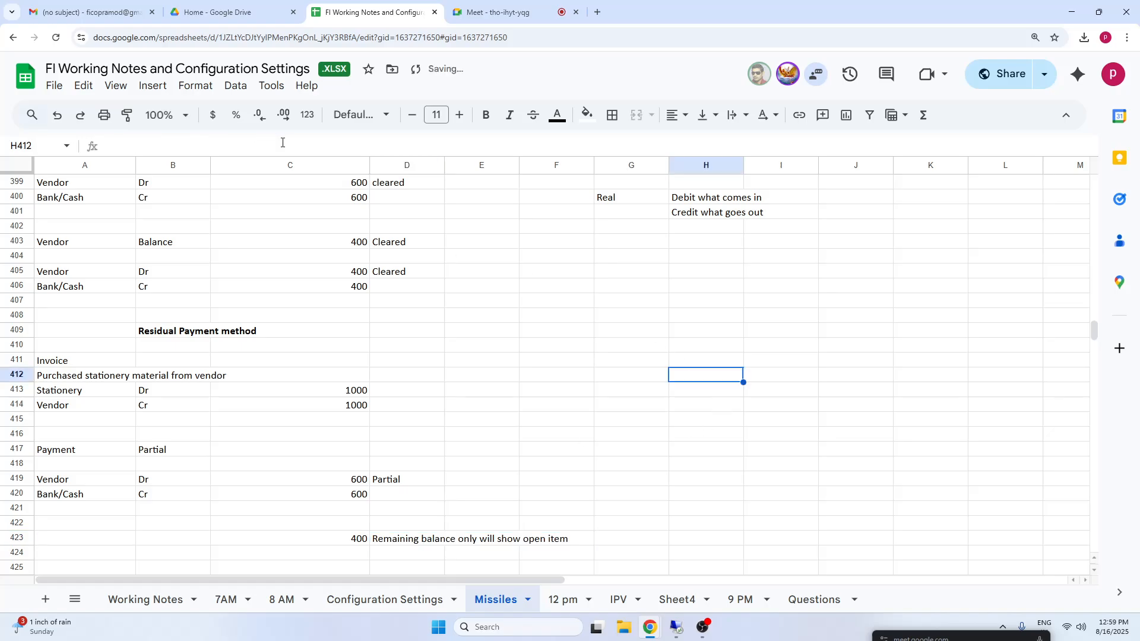
# Compare the partial method's 600 and 400 amounts with the residual method's Partial status and remaining balance note.
pyautogui.click(357, 186)
pyautogui.click(355, 199)
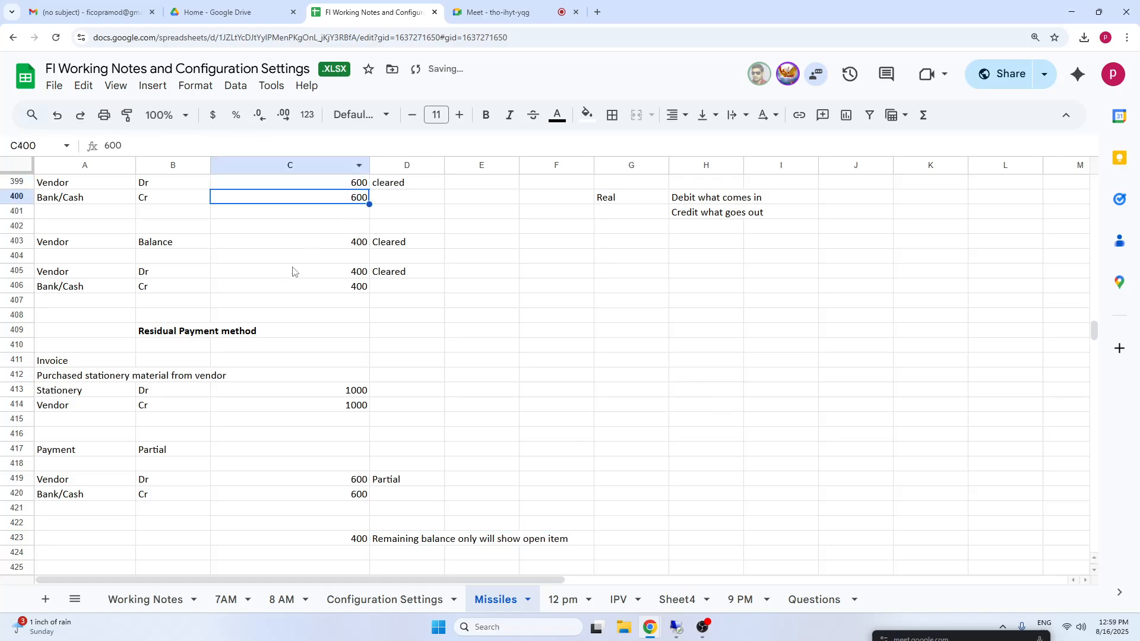
pyautogui.click(363, 188)
pyautogui.click(347, 289)
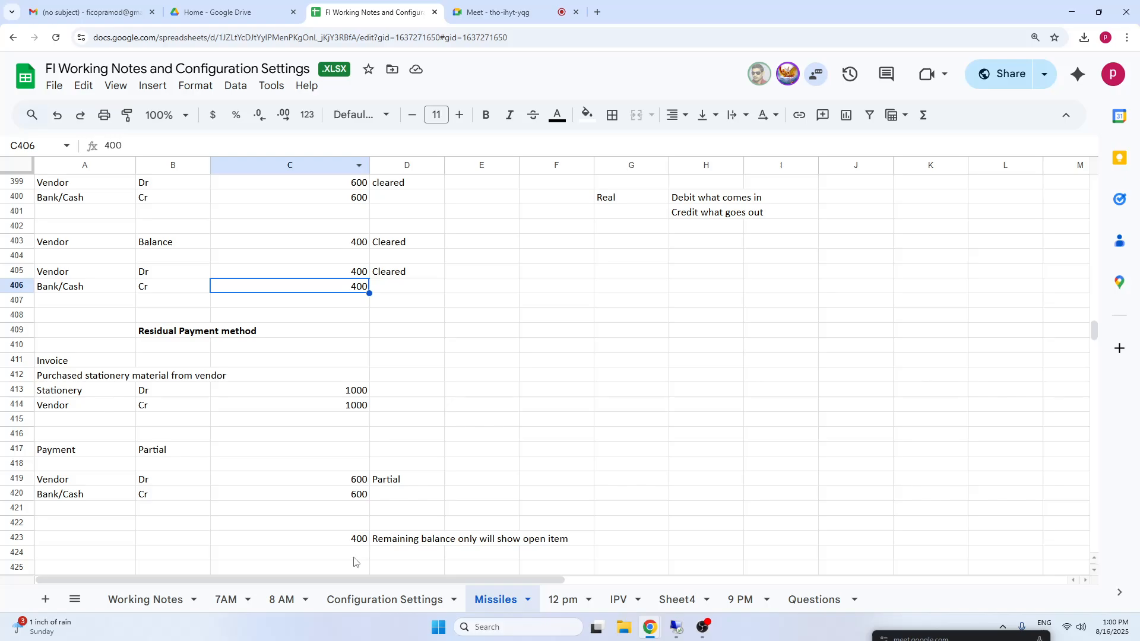
pyautogui.click(356, 540)
pyautogui.click(432, 543)
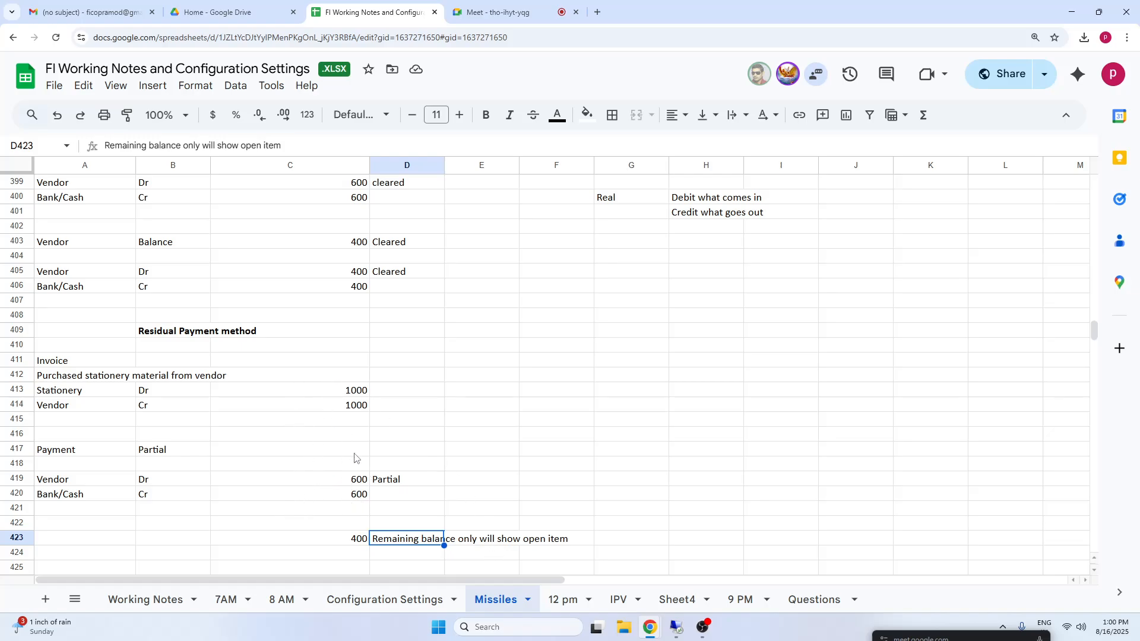
pyautogui.click(404, 483)
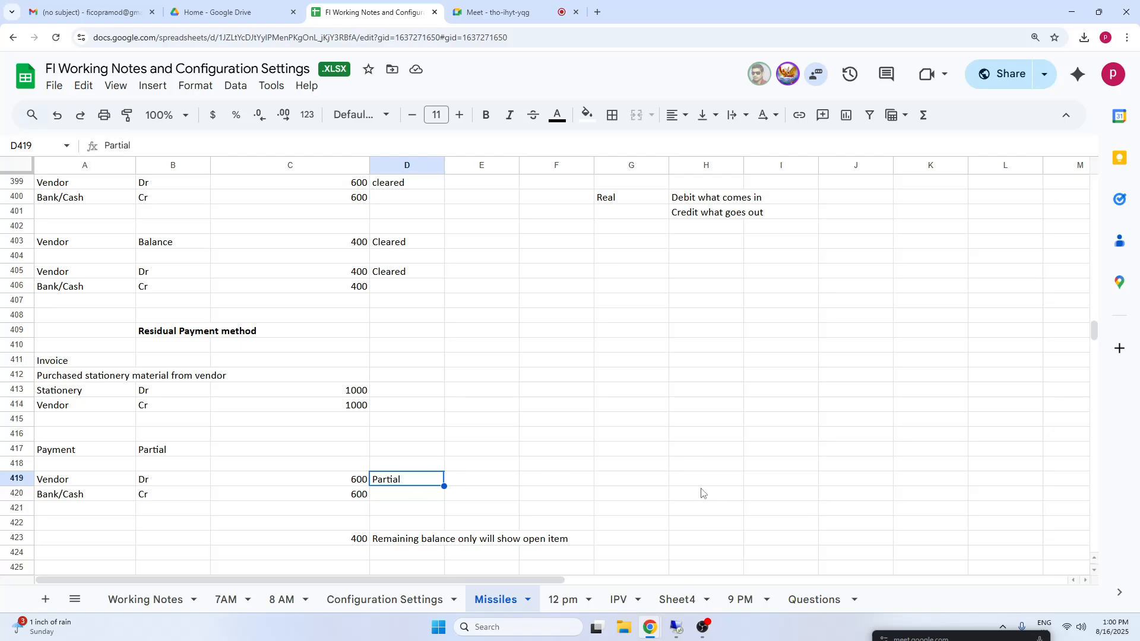
# Switch to the SAP session and open the vendor invoice entry transaction FB60.
pyautogui.click(680, 632)
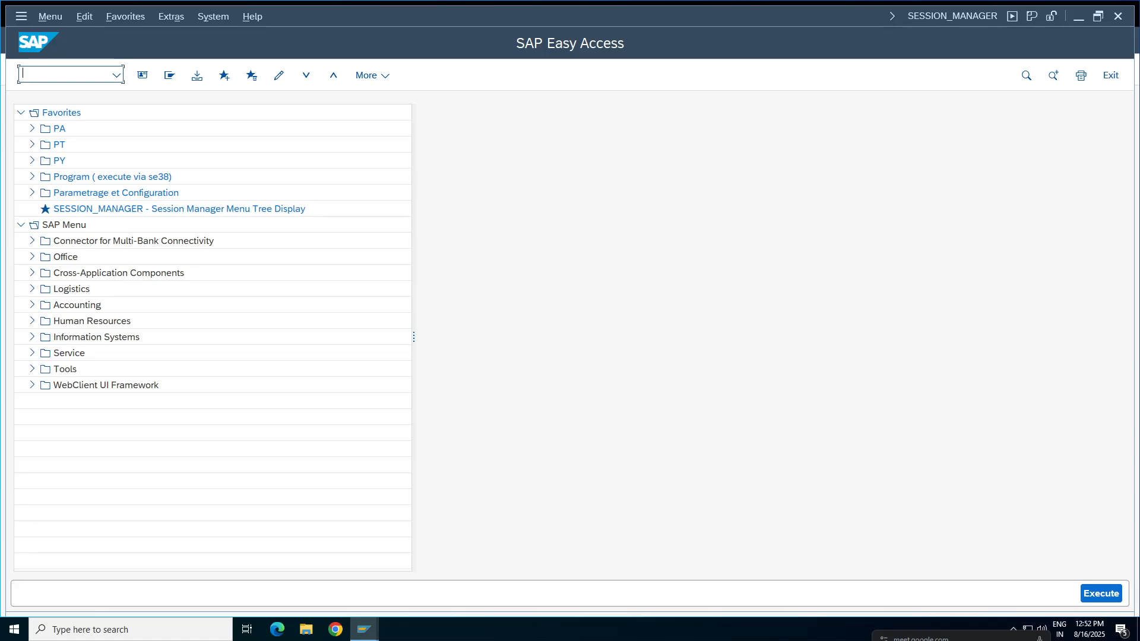
pyautogui.click(27, 78)
pyautogui.write('fb60')
pyautogui.press('Return')
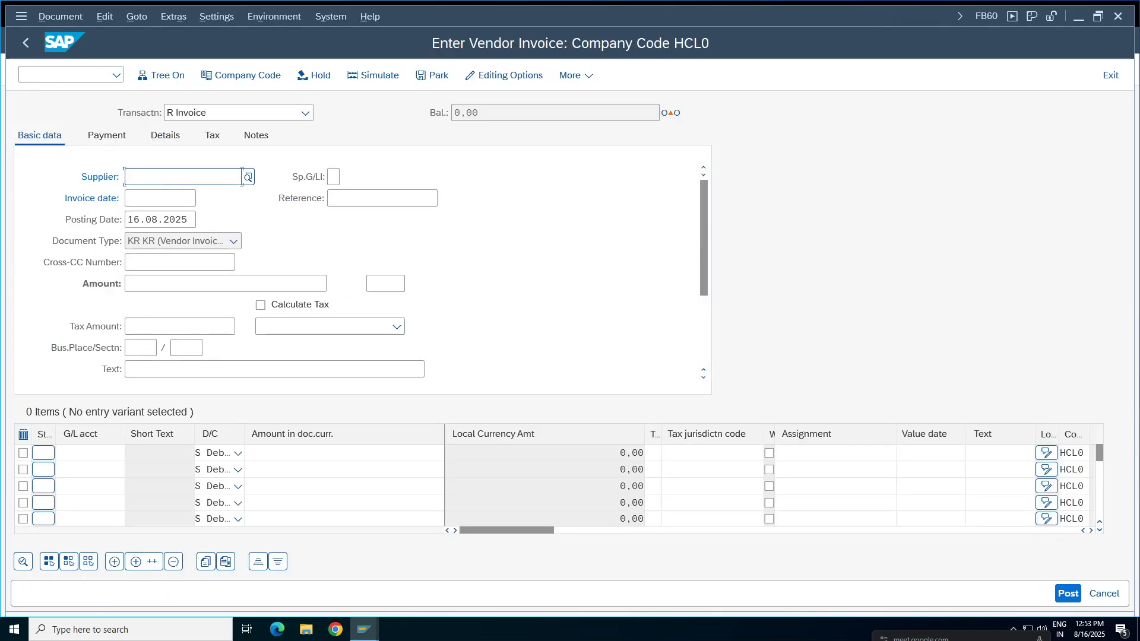
# Choose the most recently used supplier for the vendor invoice and set the invoice date to 16.08.2025.
pyautogui.click(178, 177)
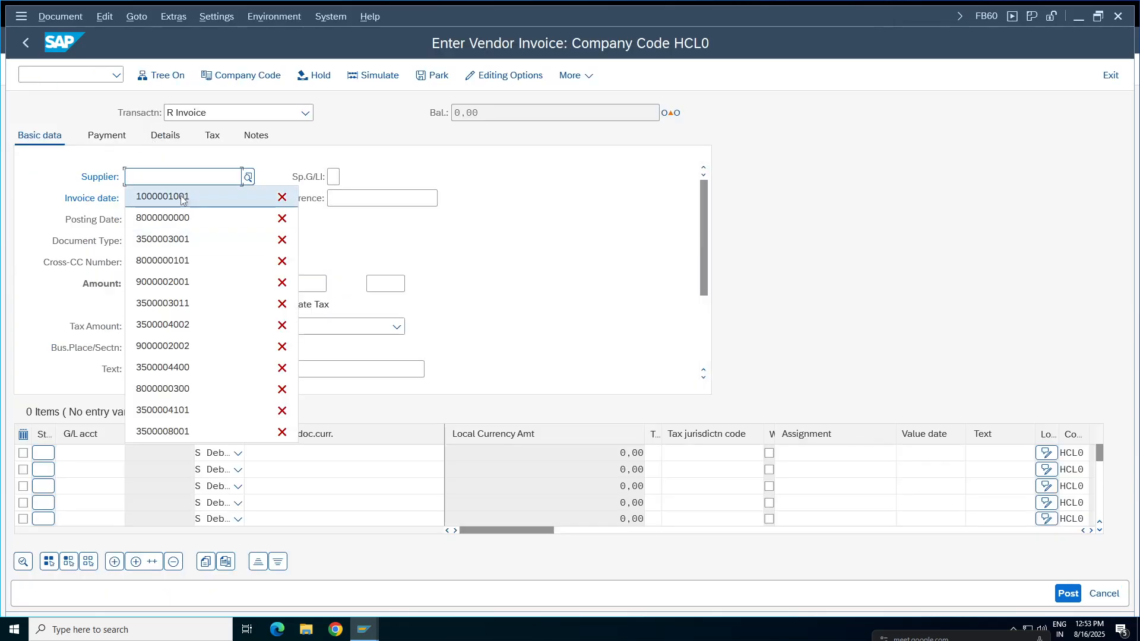
pyautogui.click(158, 197)
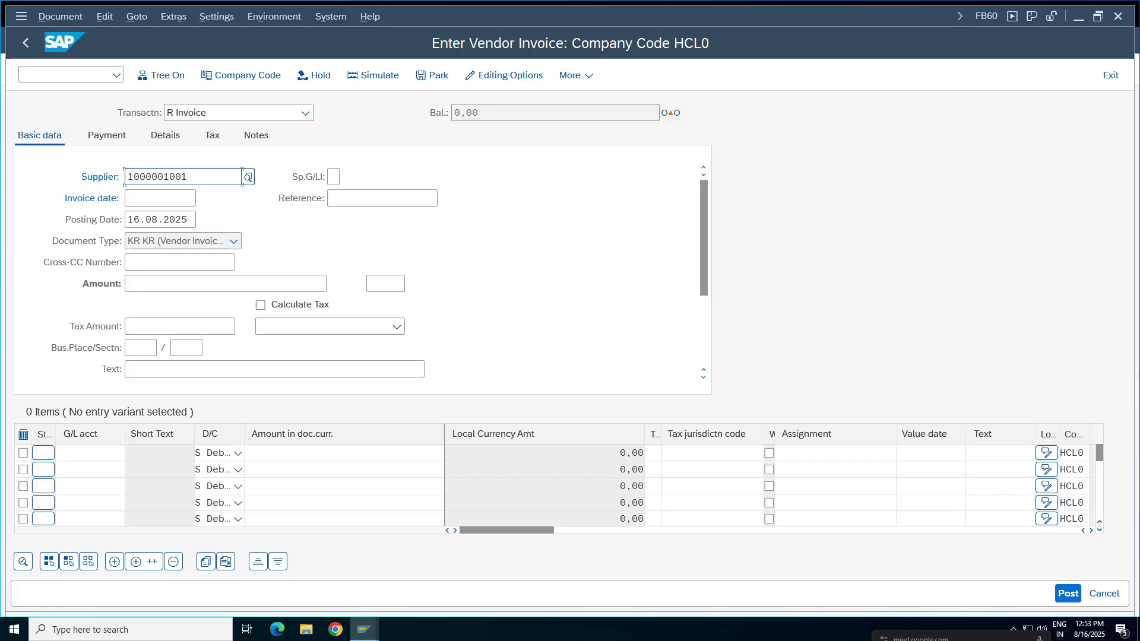
pyautogui.click(128, 198)
pyautogui.click(204, 200)
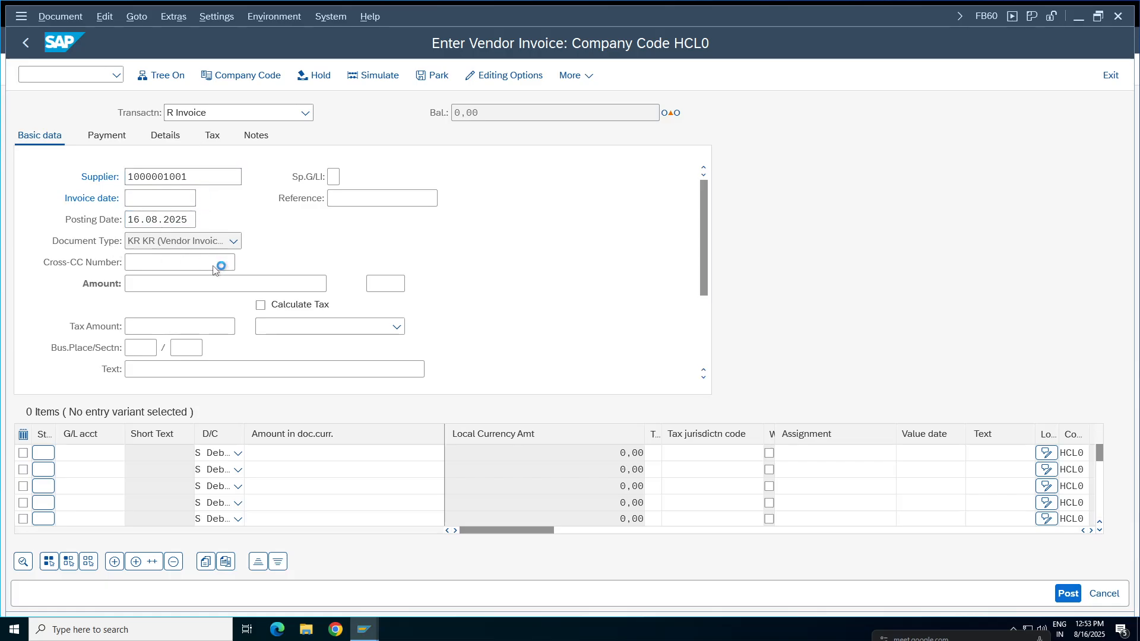
pyautogui.doubleClick(291, 365)
# Change the vendor invoice's company code to TA98.
pyautogui.click(268, 77)
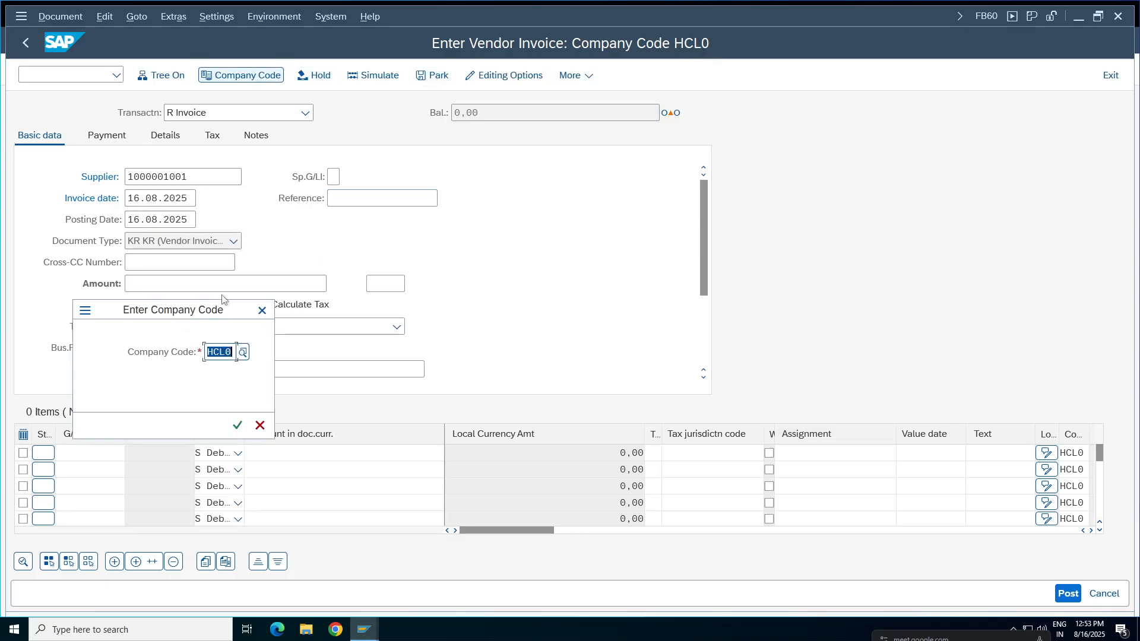
pyautogui.press('BackSpace')
pyautogui.write('ta98')
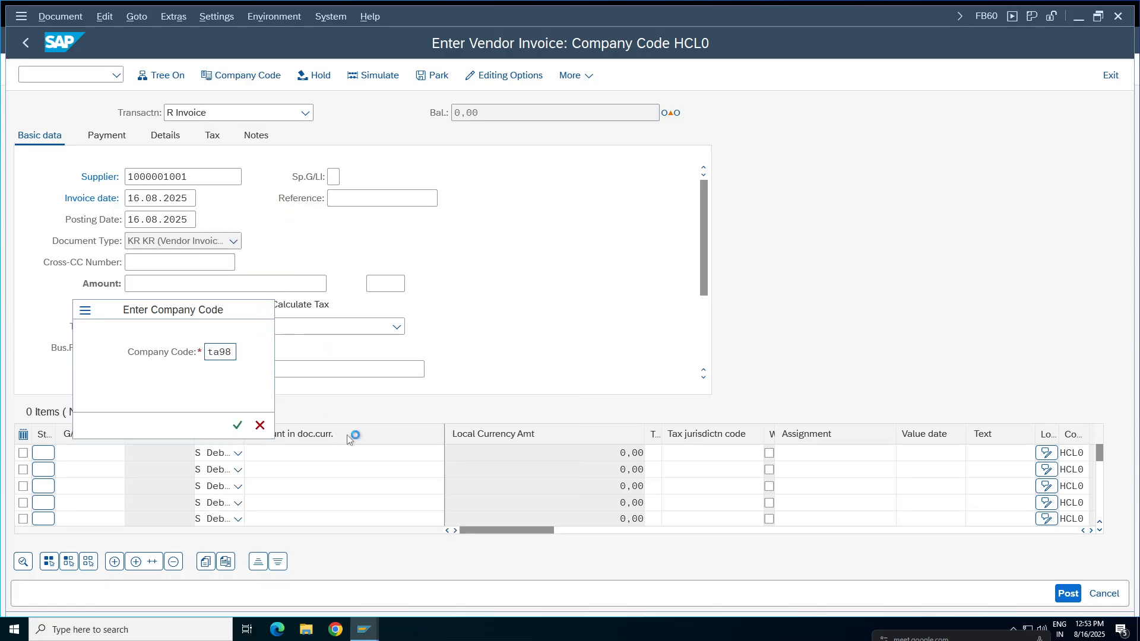
pyautogui.press('Return')
# Set the invoice date to 16.08.2025 for company code TA98 and enter the reference "Partial Test".
pyautogui.click(160, 198)
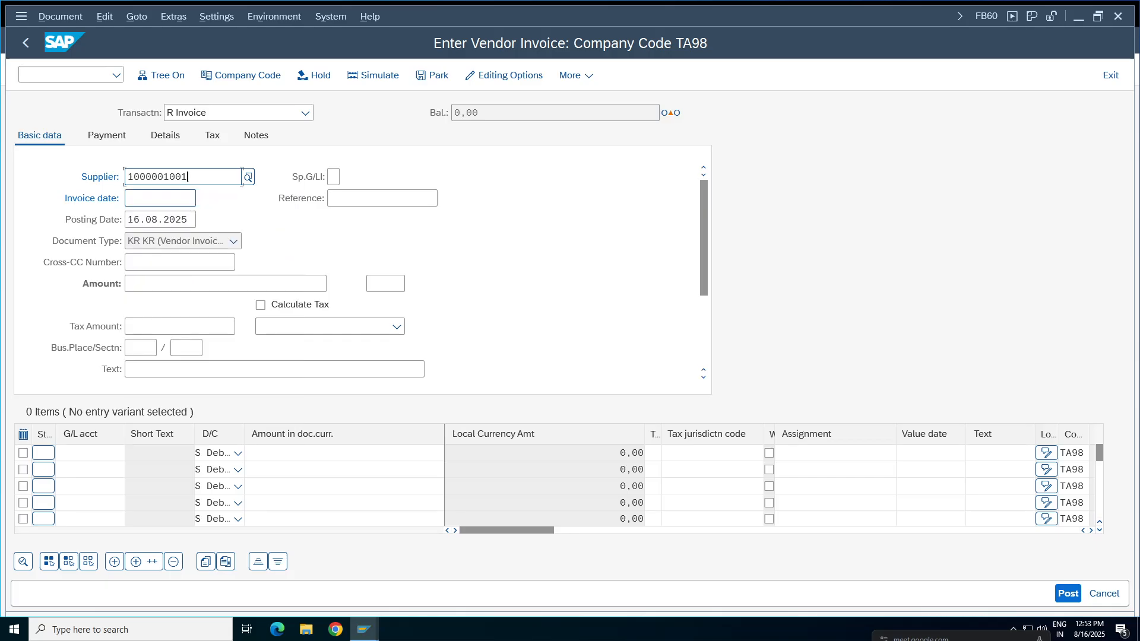
pyautogui.click(158, 199)
pyautogui.click(160, 221)
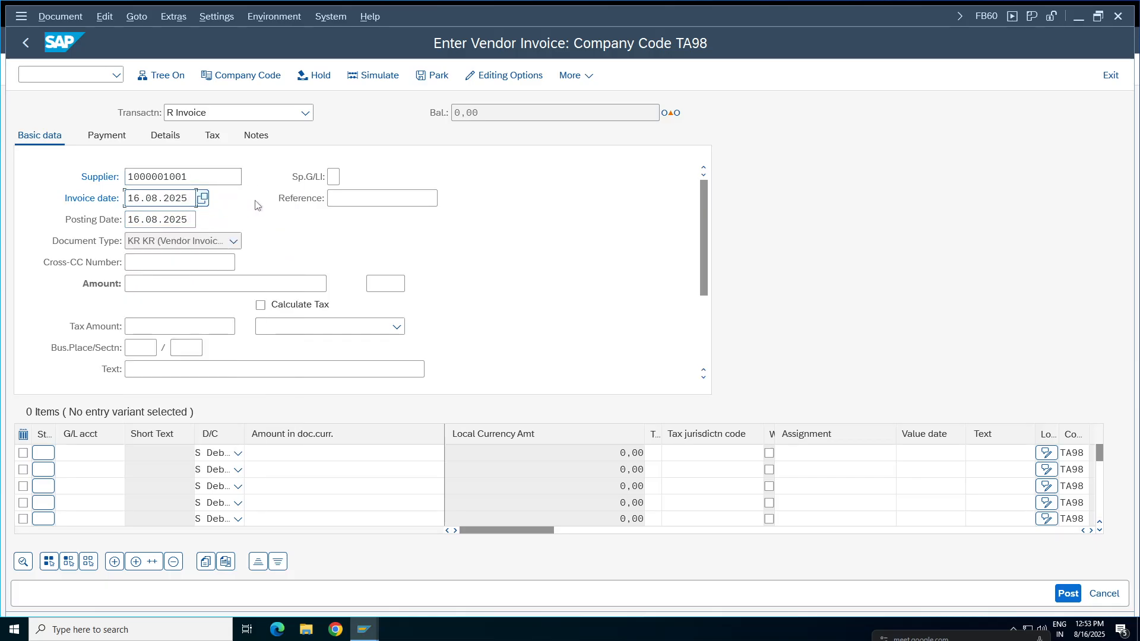
pyautogui.click(394, 198)
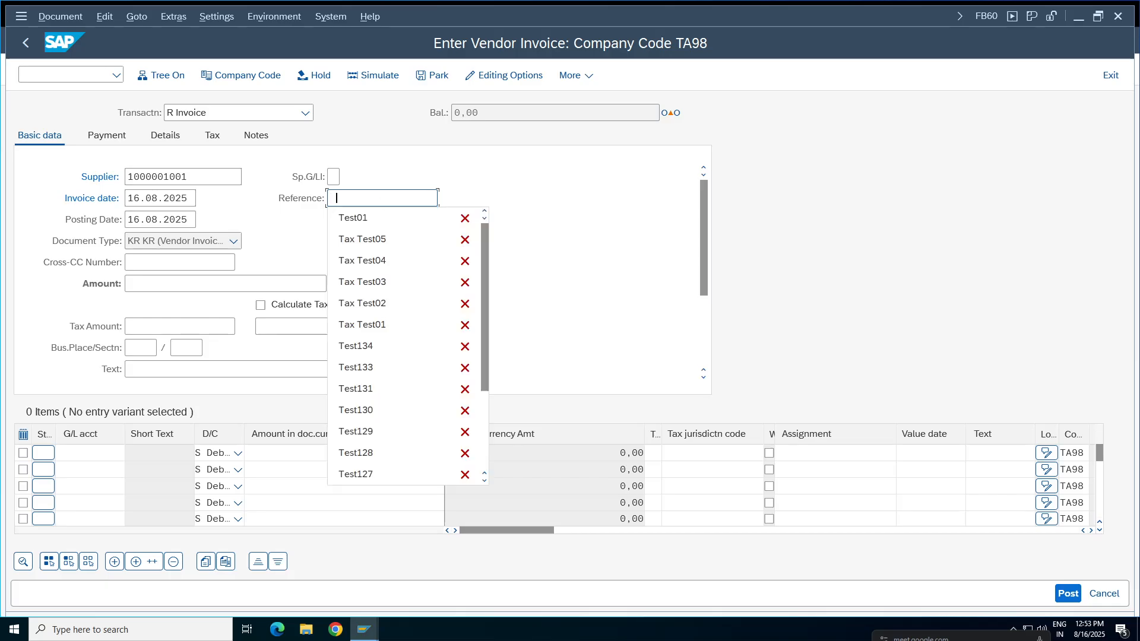
pyautogui.click(375, 225)
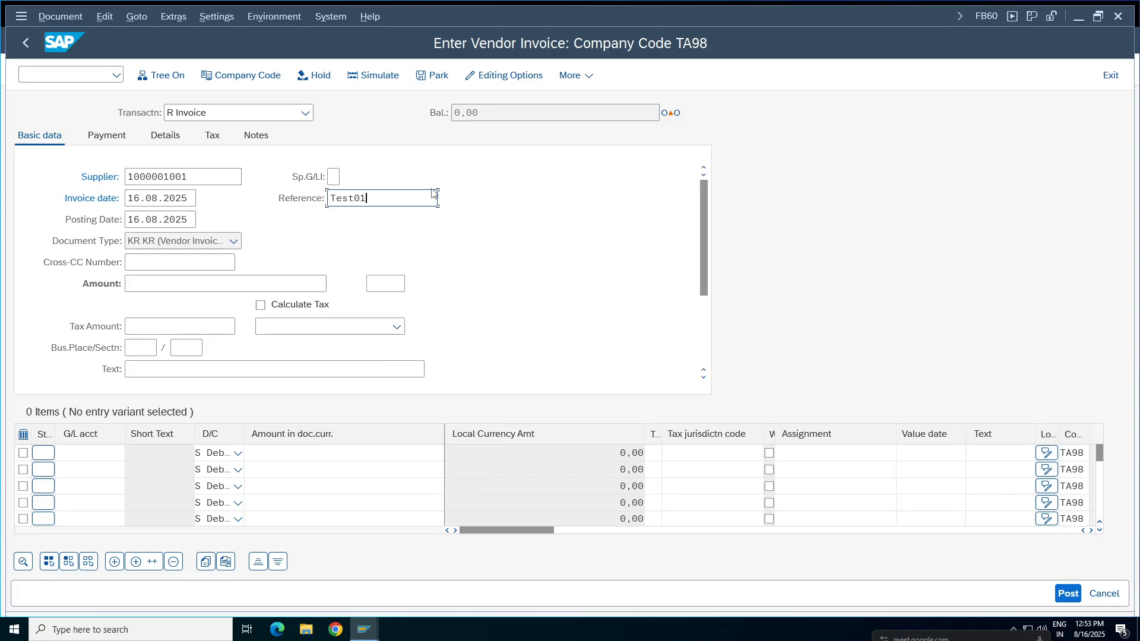
pyautogui.press('BackSpace')
pyautogui.press('BackSpace')
pyautogui.press('BackSpace')
pyautogui.press('BackSpace')
pyautogui.press('BackSpace')
pyautogui.press('BackSpace')
pyautogui.write('Pa')
pyautogui.click(157, 283)
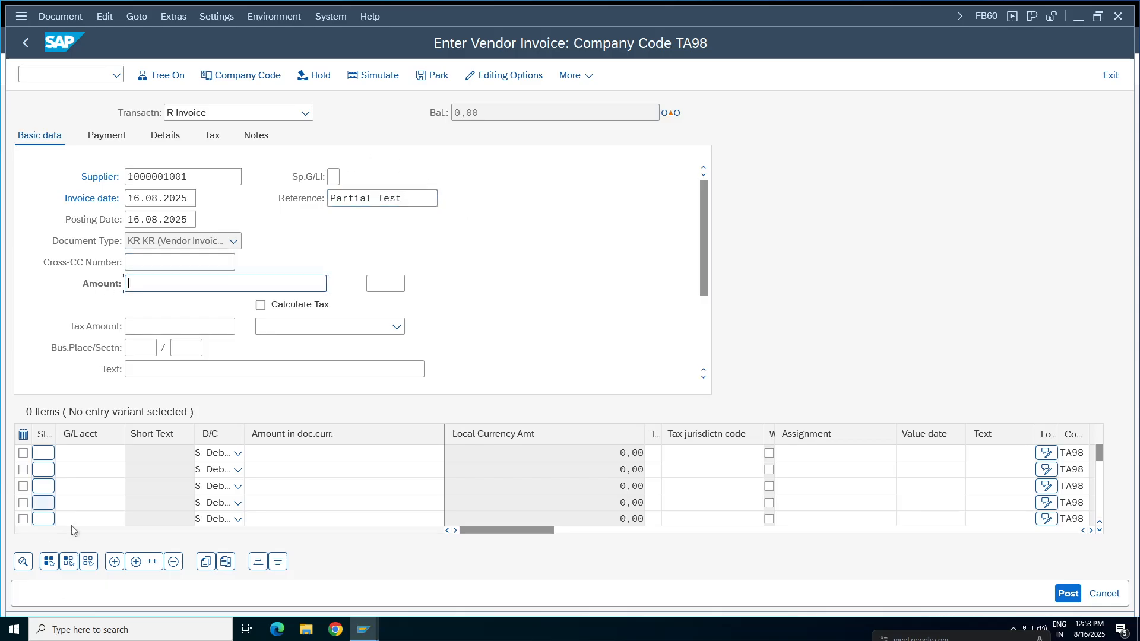
# Fill the first line item with G/L account 3000 and a debit amount of 1000.
pyautogui.click(89, 452)
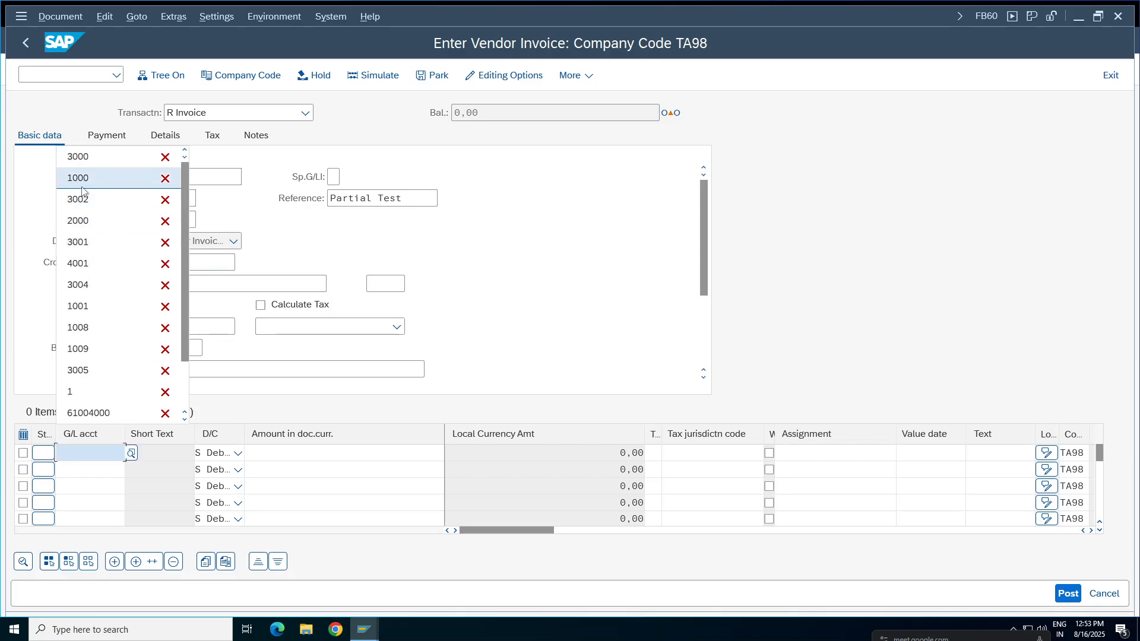
pyautogui.click(89, 156)
pyautogui.click(89, 469)
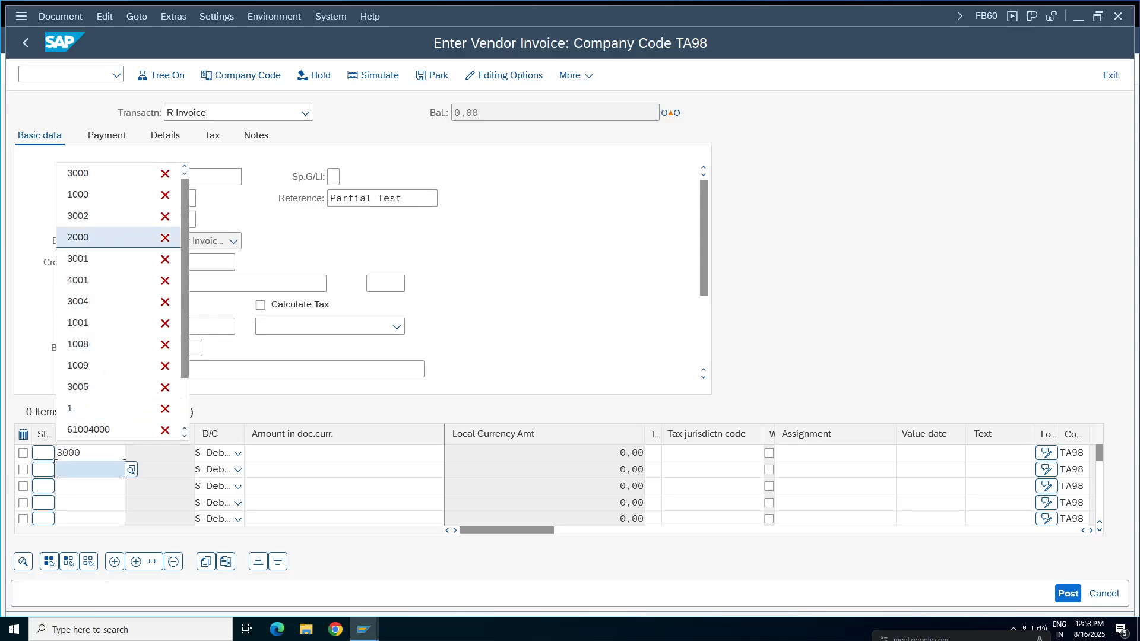
pyautogui.press('Escape')
pyautogui.click(393, 454)
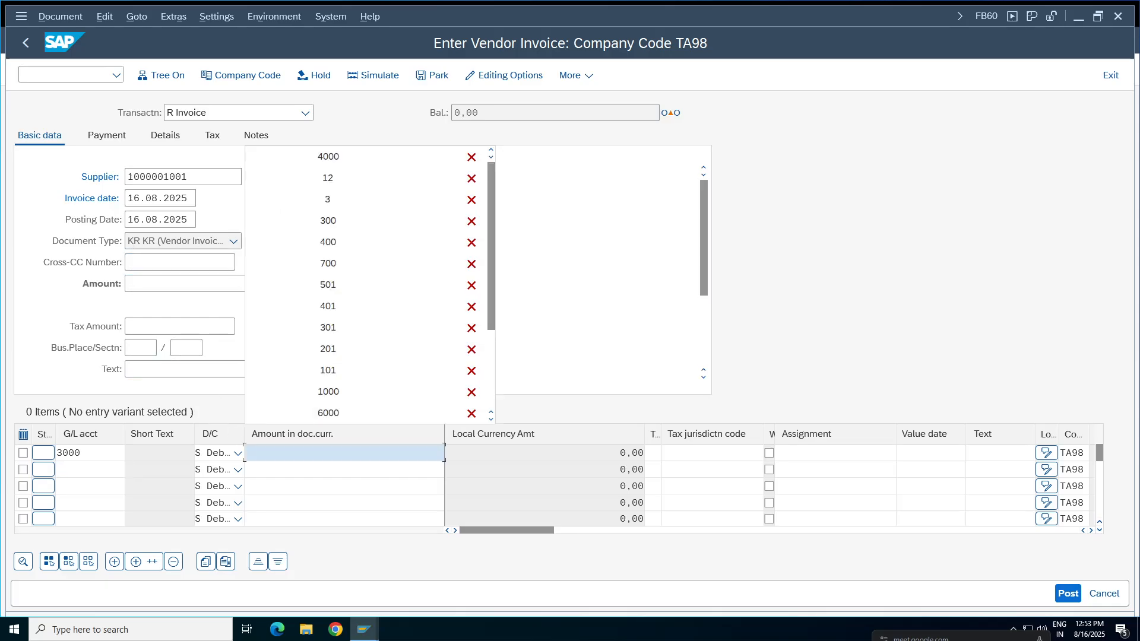
pyautogui.click(342, 397)
# Give the first line item the previously used STATIONERY text and assign cost center 100100.
pyautogui.click(997, 454)
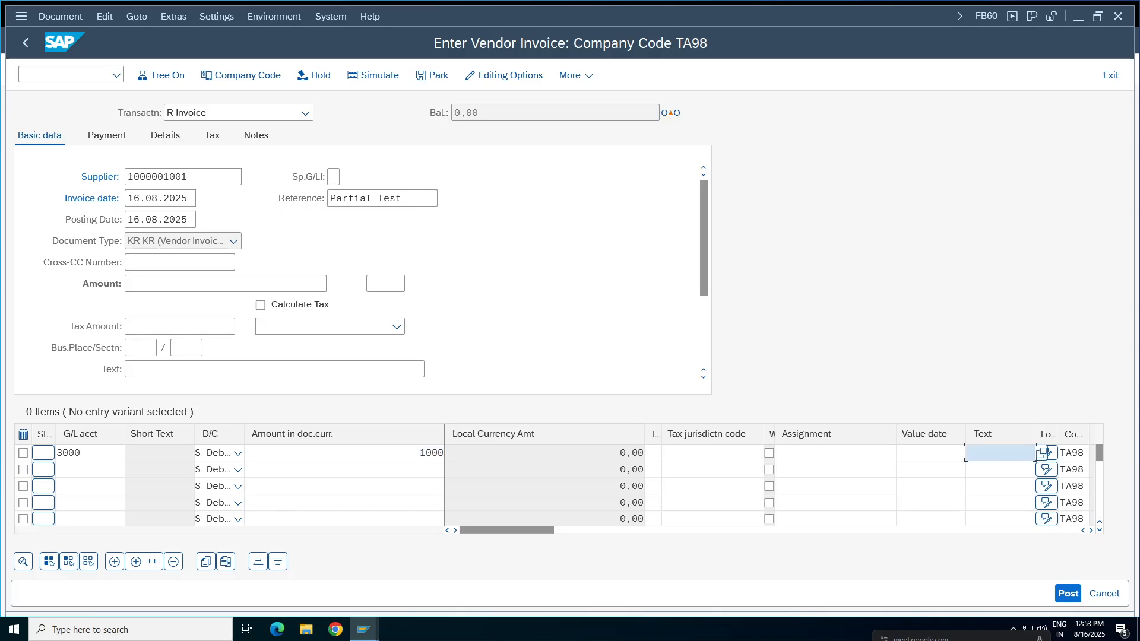
pyautogui.click(994, 473)
pyautogui.click(944, 454)
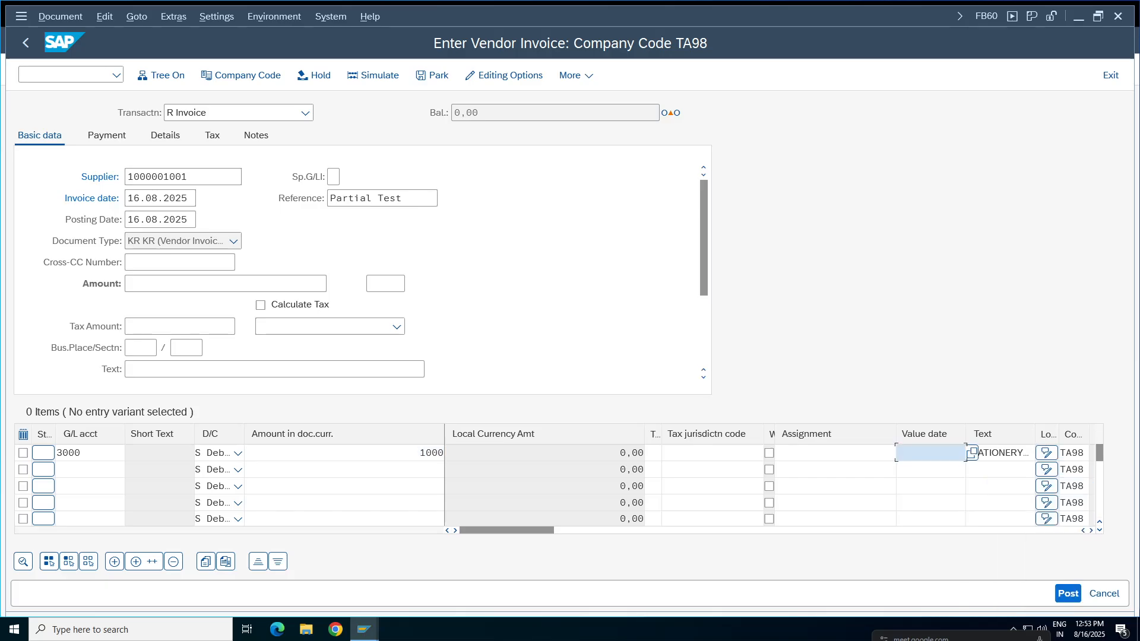
pyautogui.click(1091, 530)
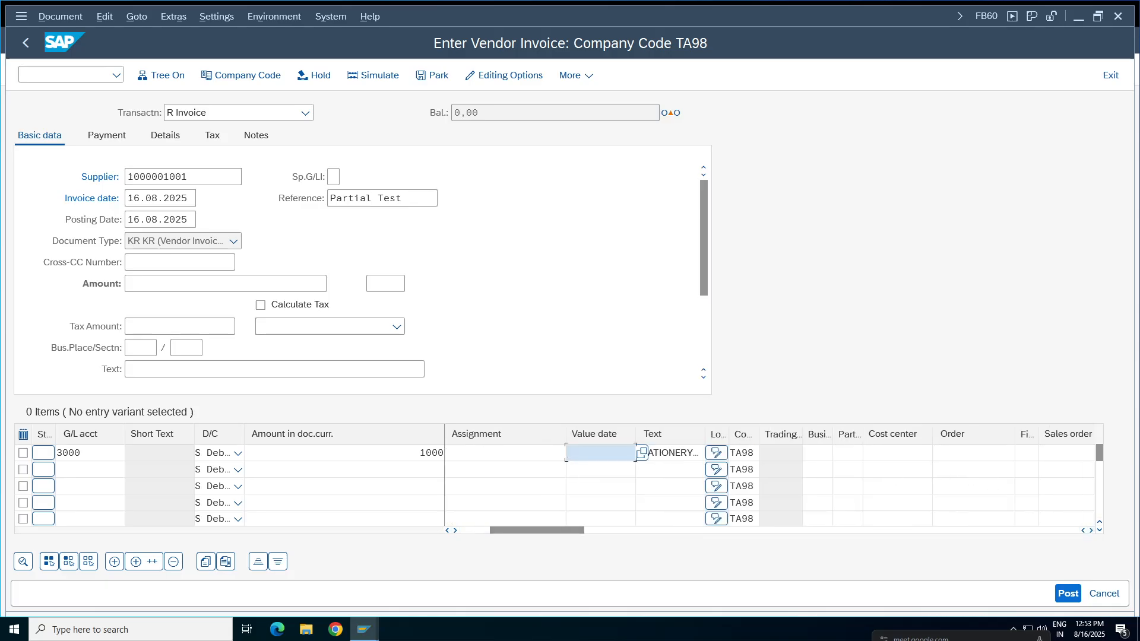
pyautogui.click(896, 453)
pyautogui.click(885, 471)
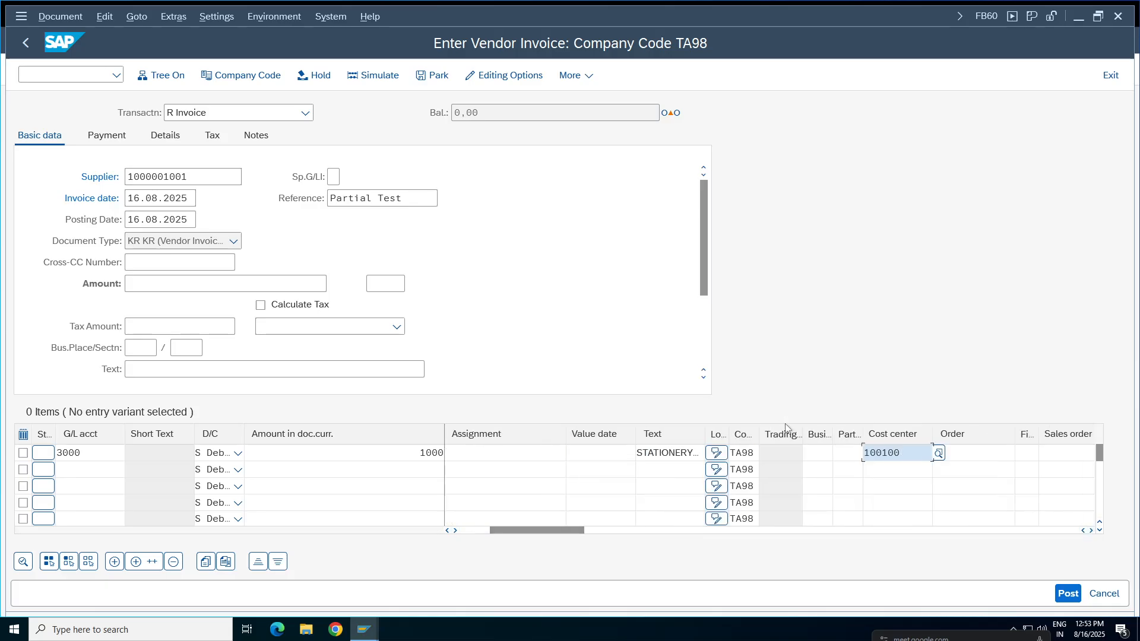
# Set the vendor invoice's currency to INR and its header amount to 1000 so the invoice balances.
pyautogui.press('Return')
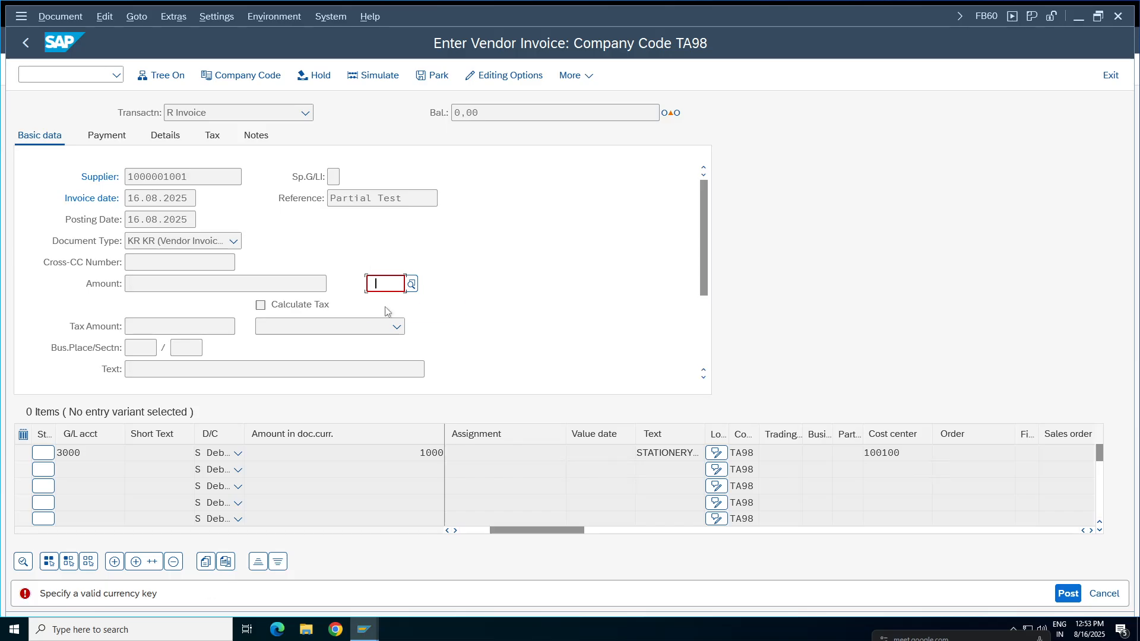
pyautogui.write('inr')
pyautogui.press('Return')
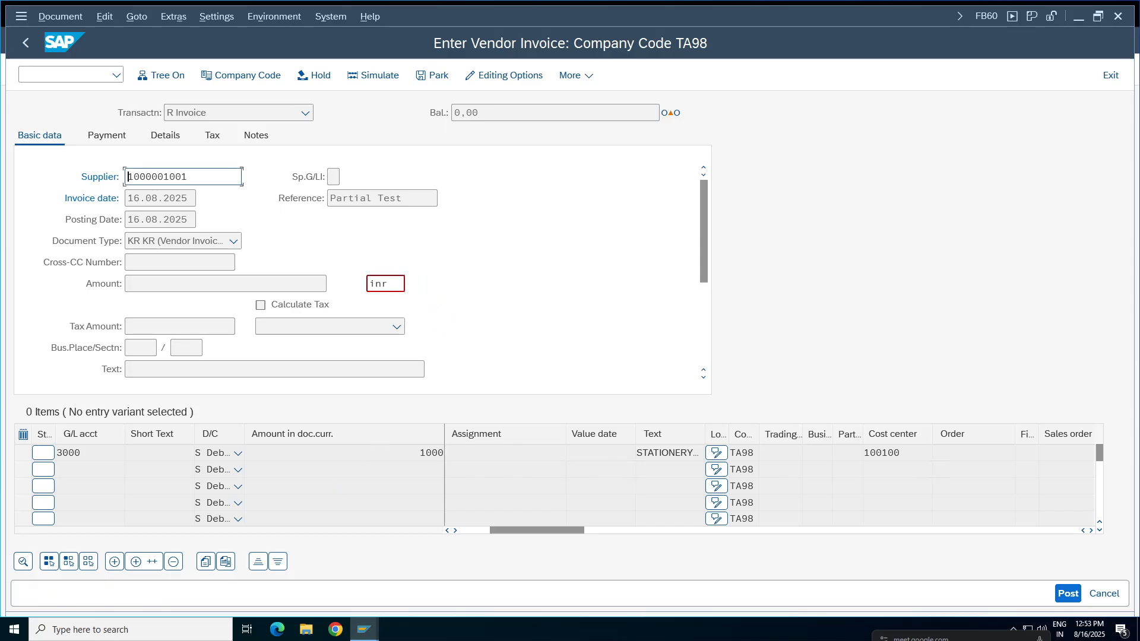
pyautogui.click(685, 113)
pyautogui.click(226, 284)
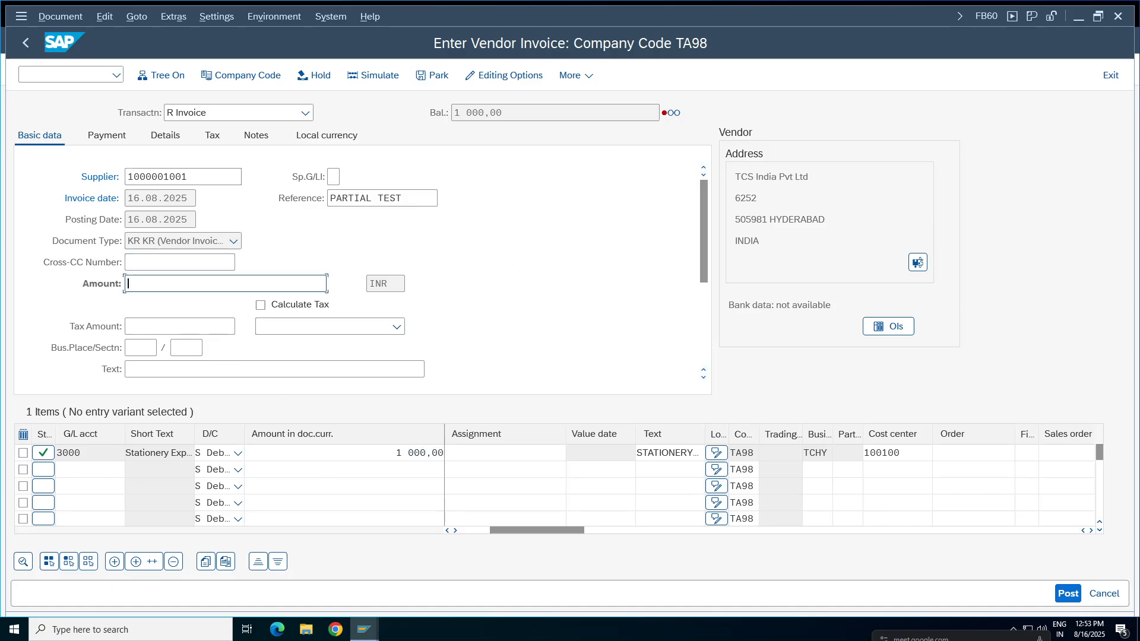
pyautogui.write('1000')
pyautogui.press('Return')
pyautogui.press('Return')
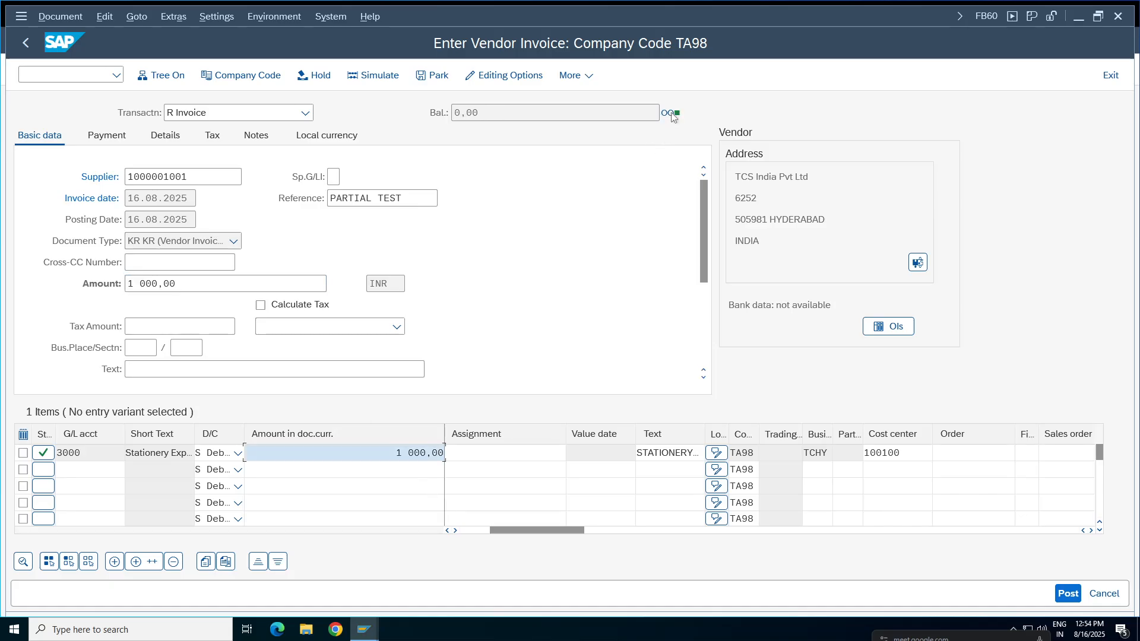
# Simulate the vendor invoice to check its vendor and expense lines, and post the document.
pyautogui.click(55, 12)
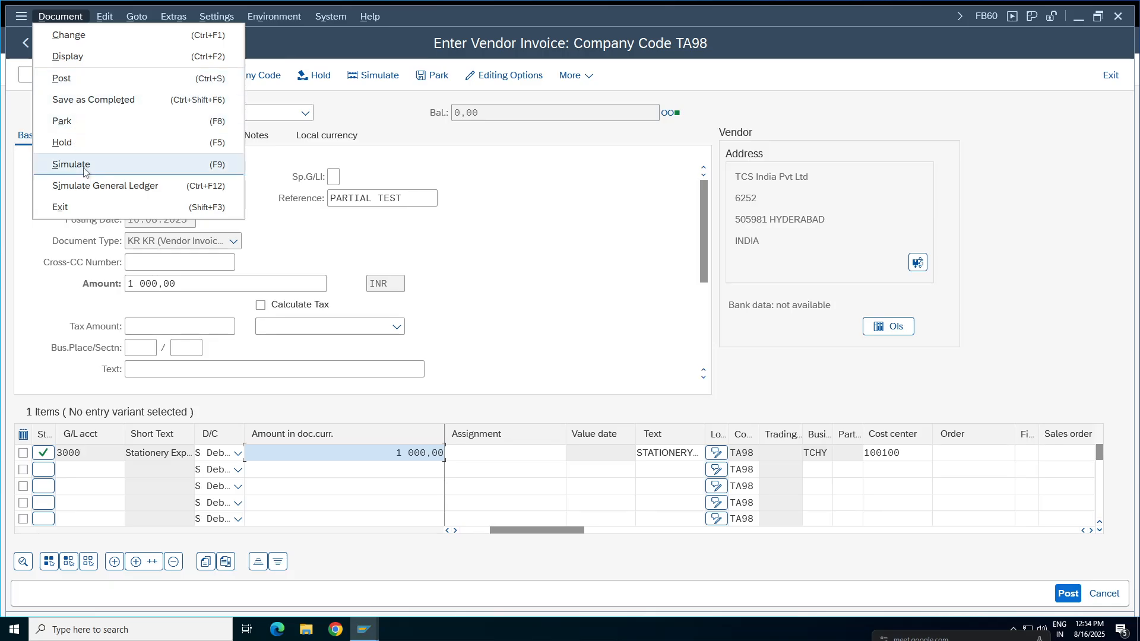
pyautogui.click(83, 165)
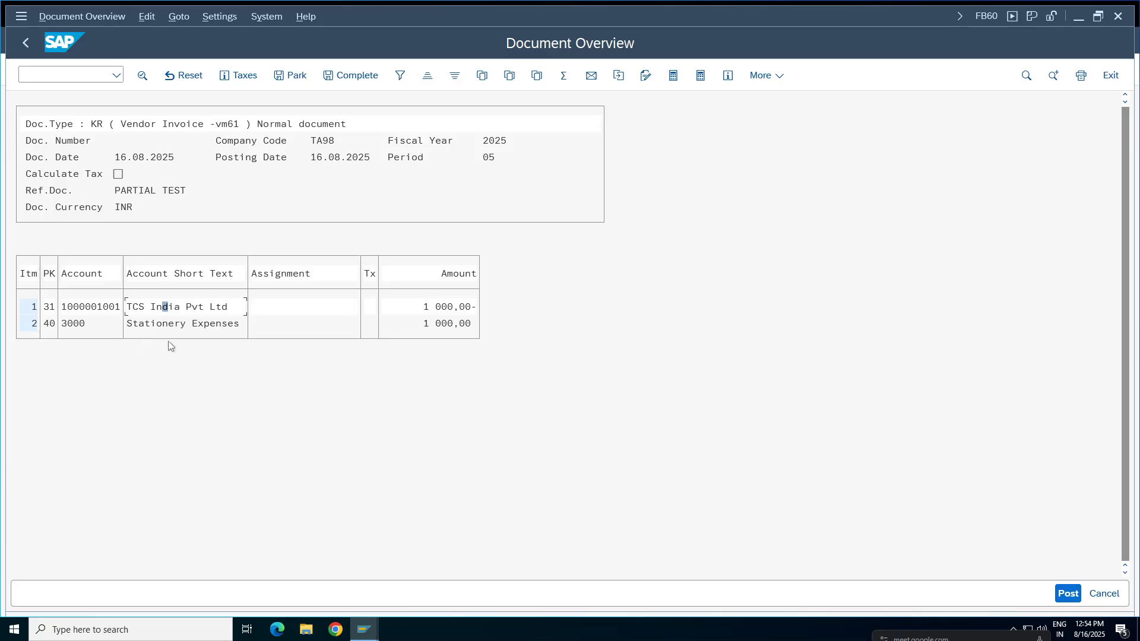
pyautogui.click(179, 326)
pyautogui.click(1068, 593)
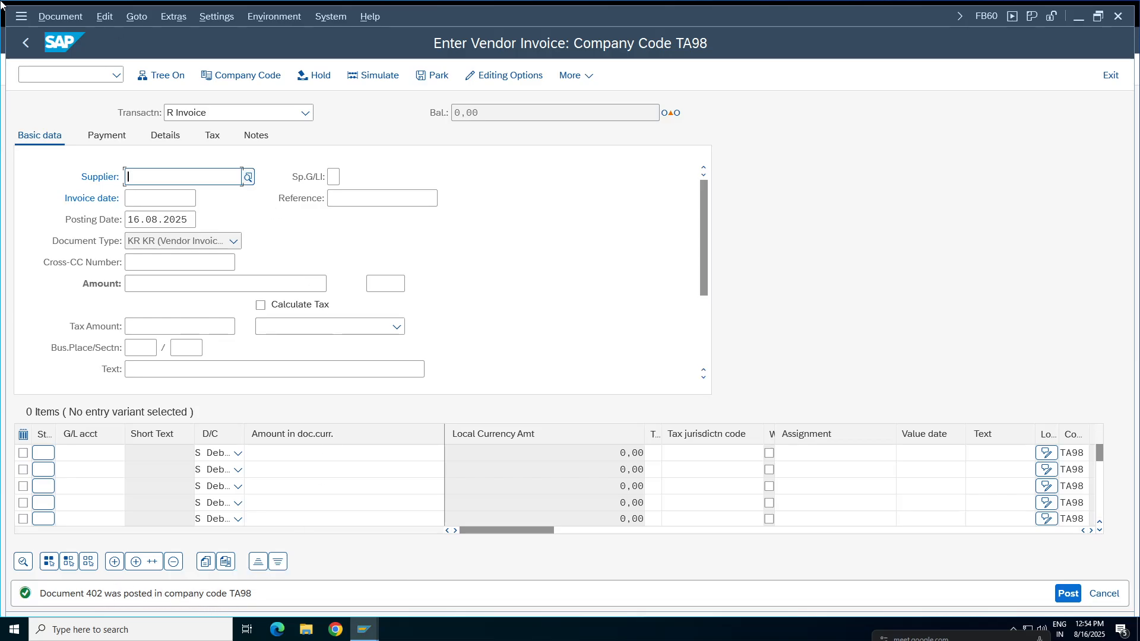
# Display the vendor invoice document just posted in company code TA98, and go to the SAP Easy Access screen.
pyautogui.click(60, 16)
pyautogui.click(68, 56)
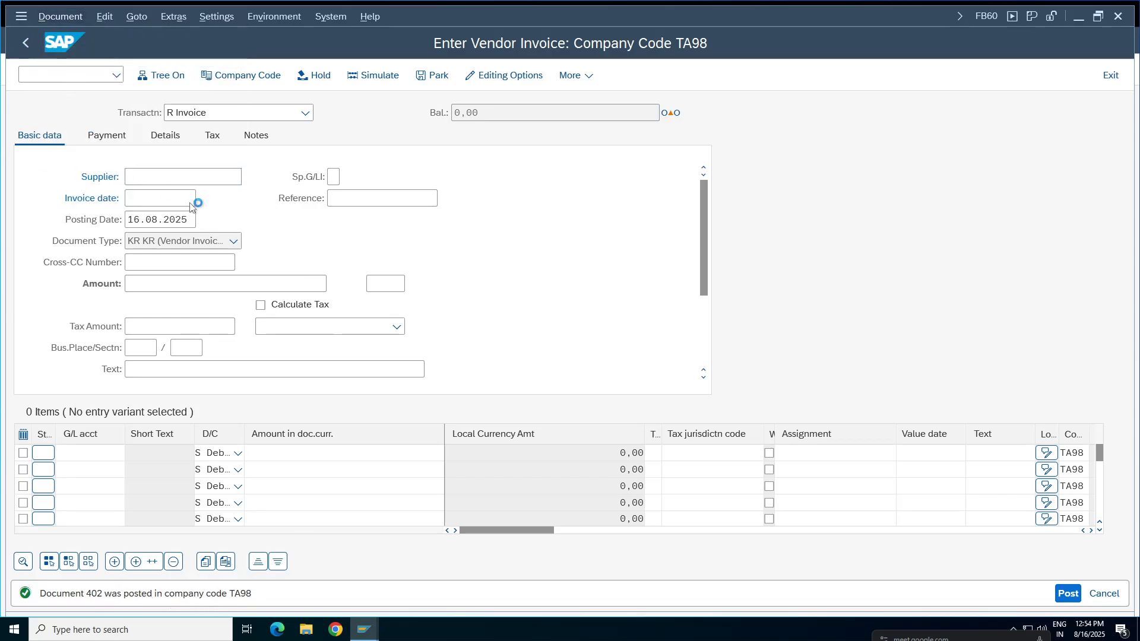
pyautogui.click(20, 16)
pyautogui.click(72, 159)
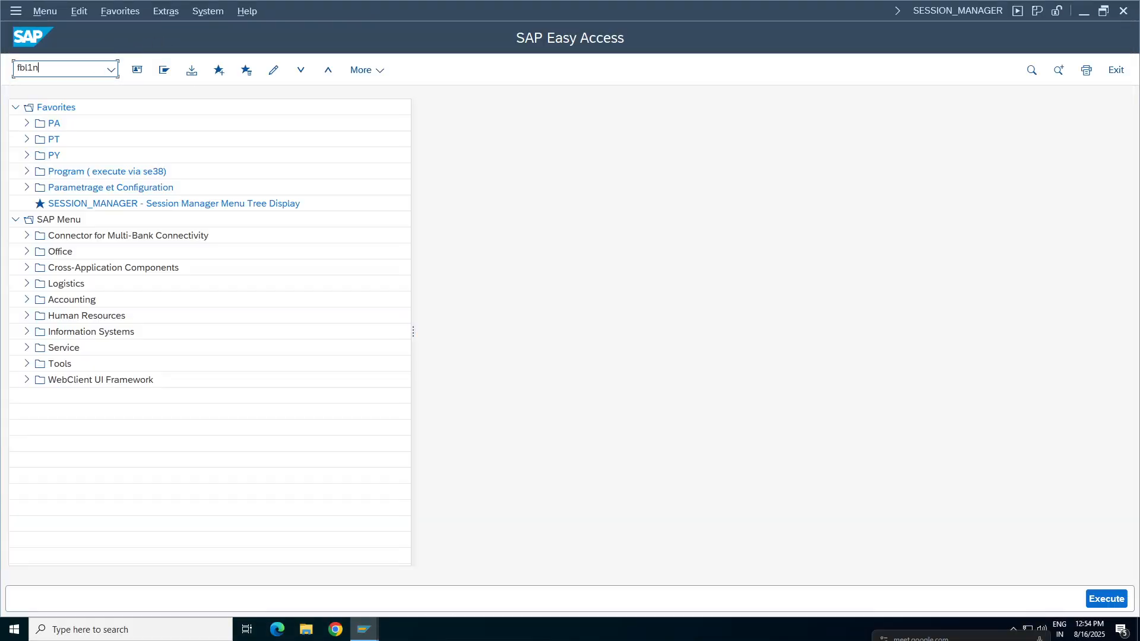
# Run the vendor line item display FBL1N for all items of vendor TCS India Pvt Ltd in company code TA98.
pyautogui.write('fbl1n')
pyautogui.press('Return')
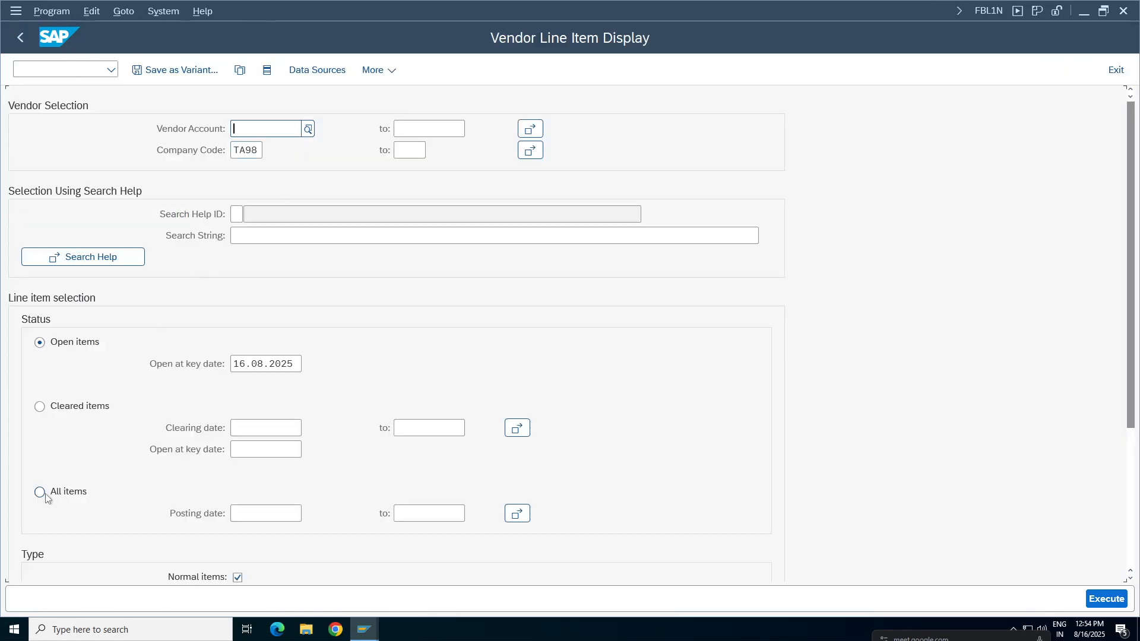
pyautogui.click(40, 492)
pyautogui.click(270, 129)
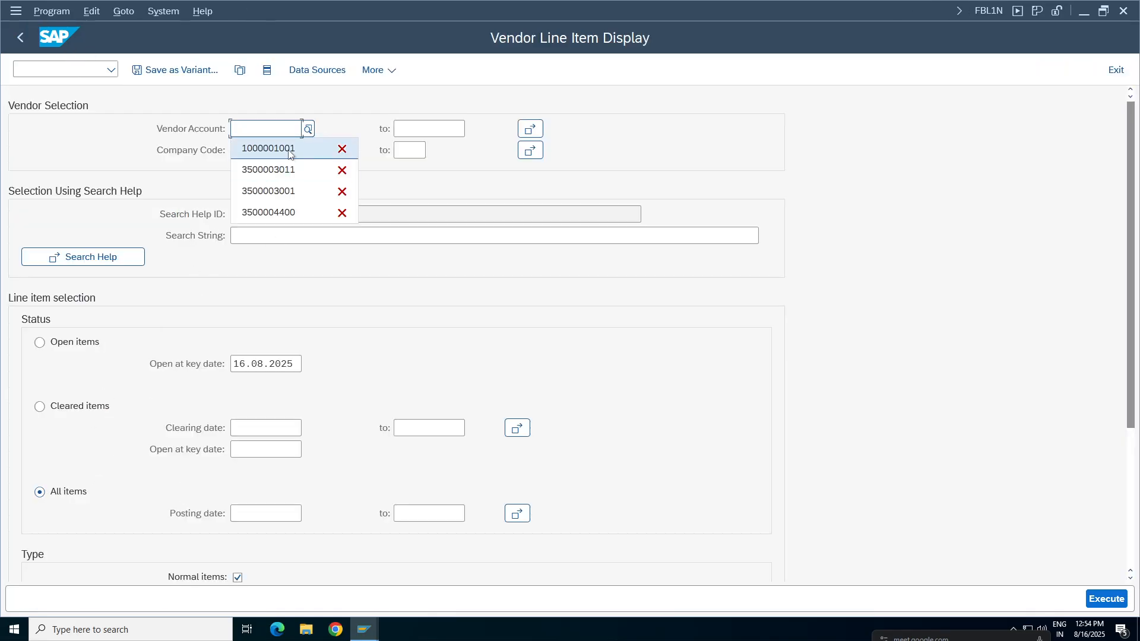
pyautogui.click(290, 149)
pyautogui.press('F8')
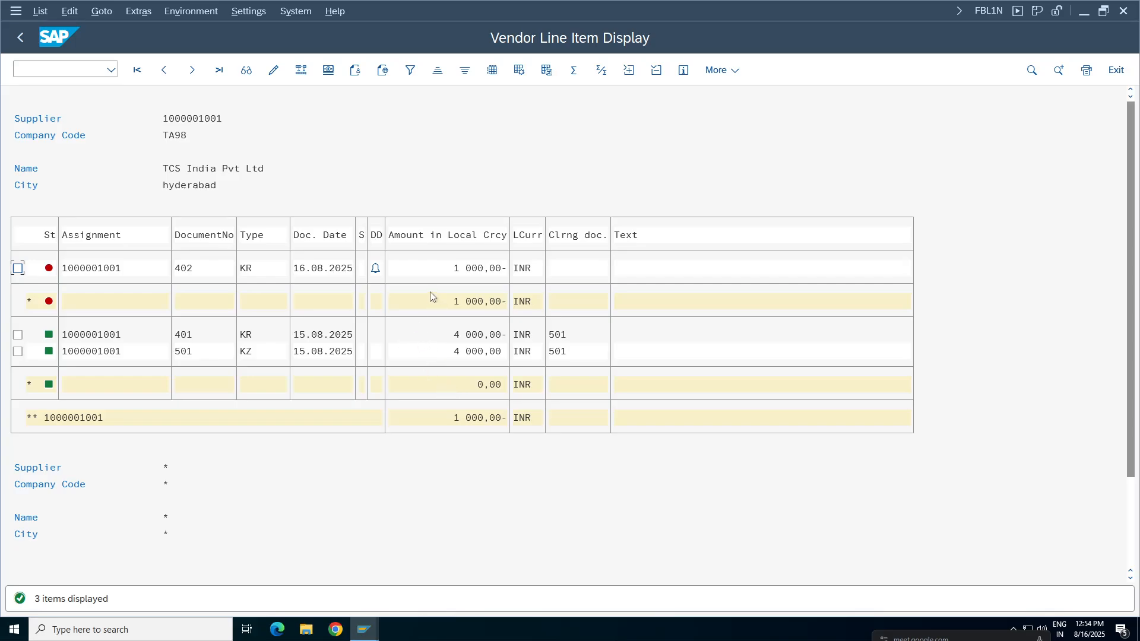
pyautogui.click(476, 272)
# Open the Accounts Payable outgoing payment posting transaction F-53 from the SAP Easy Access tree.
pyautogui.click(22, 12)
pyautogui.click(38, 157)
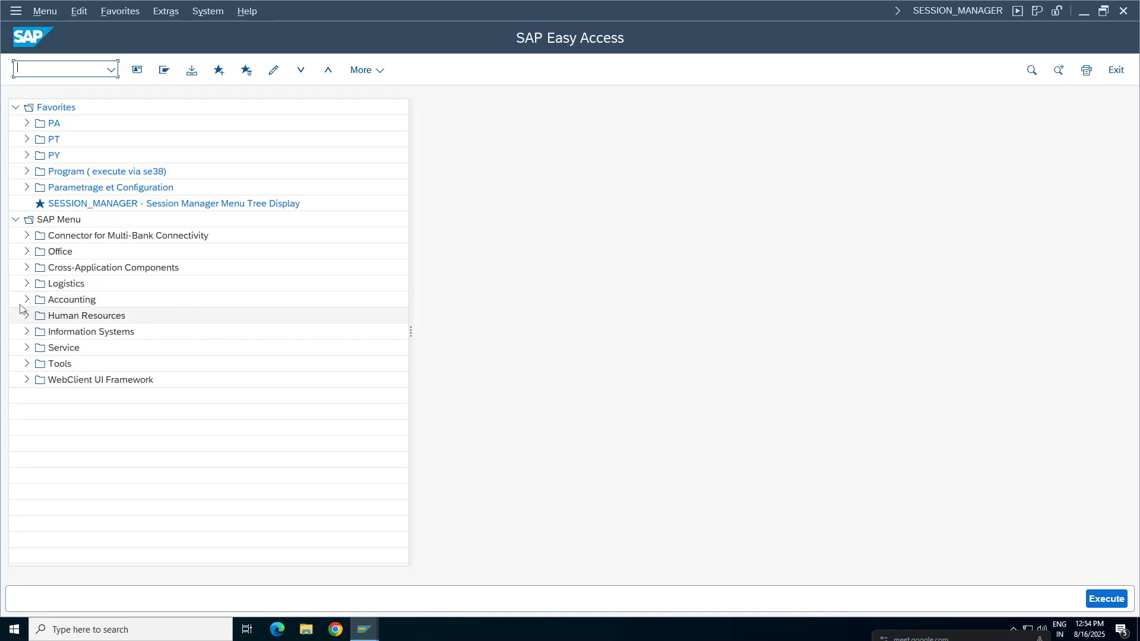
pyautogui.click(26, 299)
pyautogui.click(38, 316)
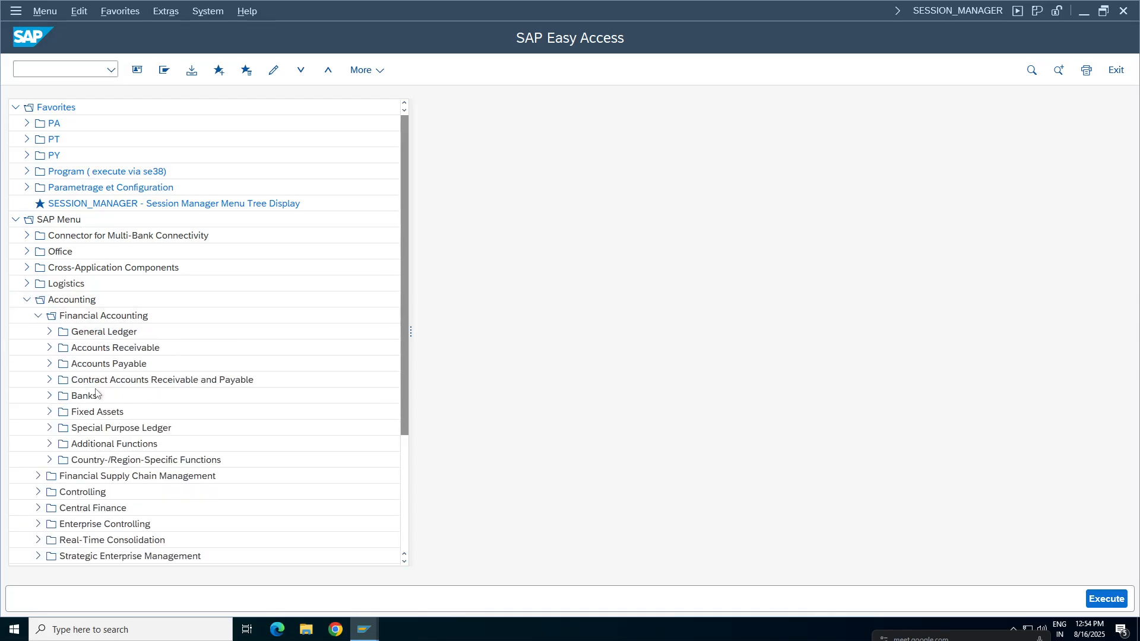
pyautogui.click(50, 363)
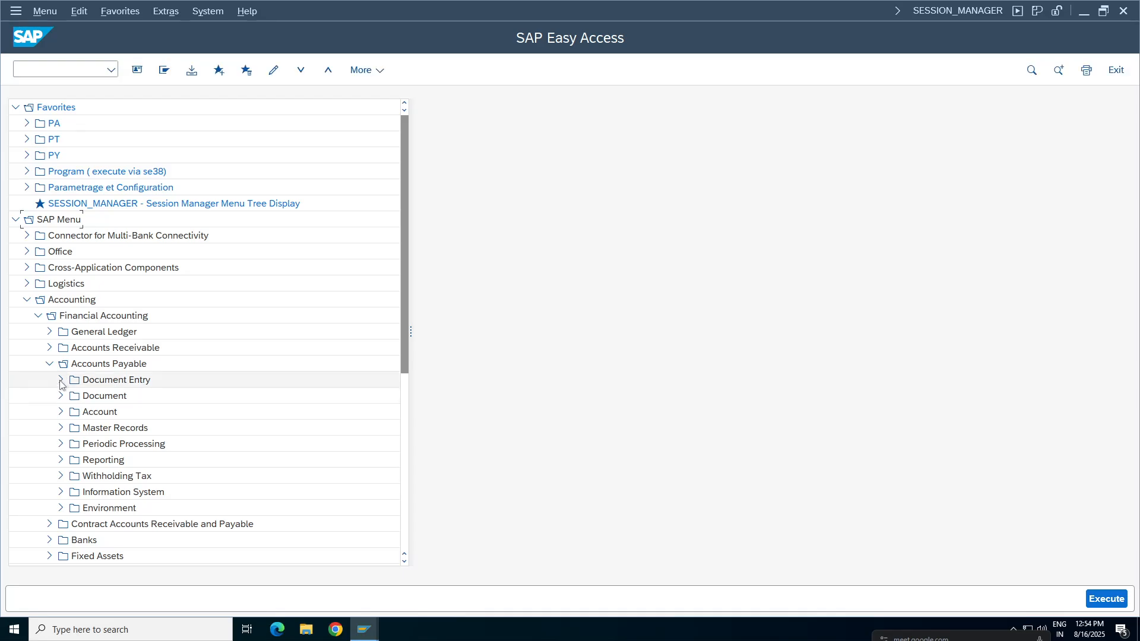
pyautogui.click(60, 380)
pyautogui.click(72, 542)
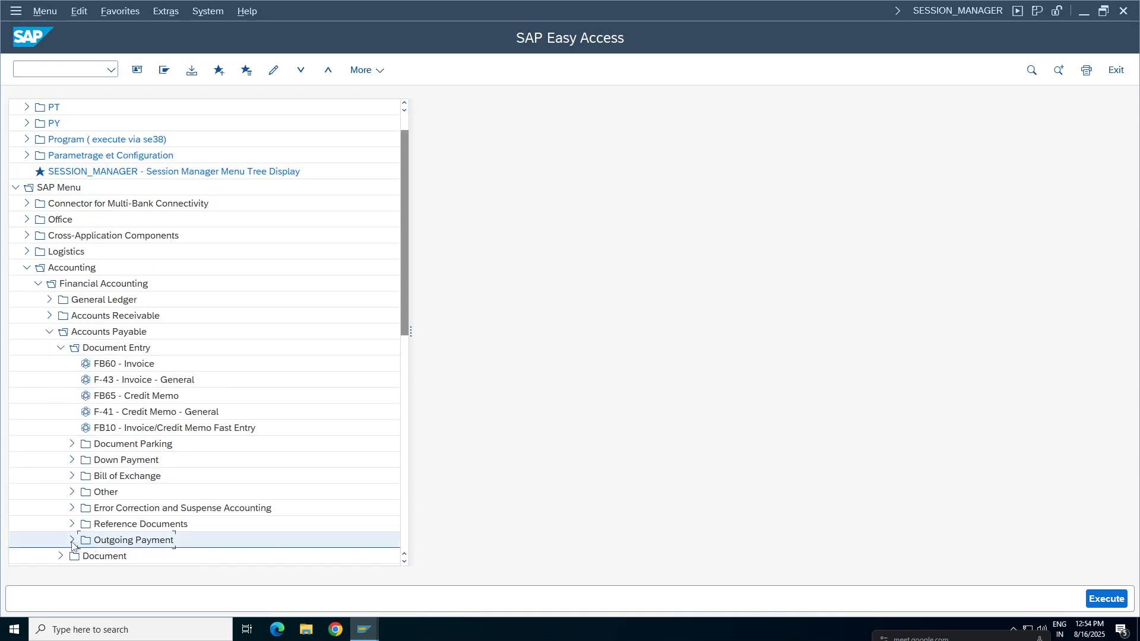
pyautogui.press('Down')
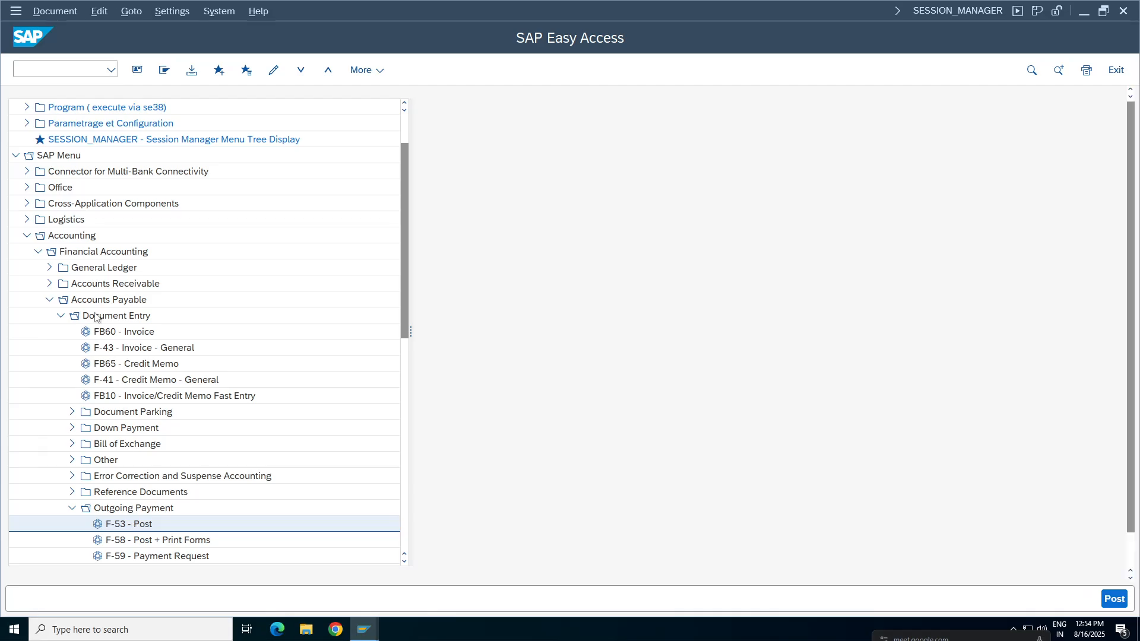
pyautogui.press('space')
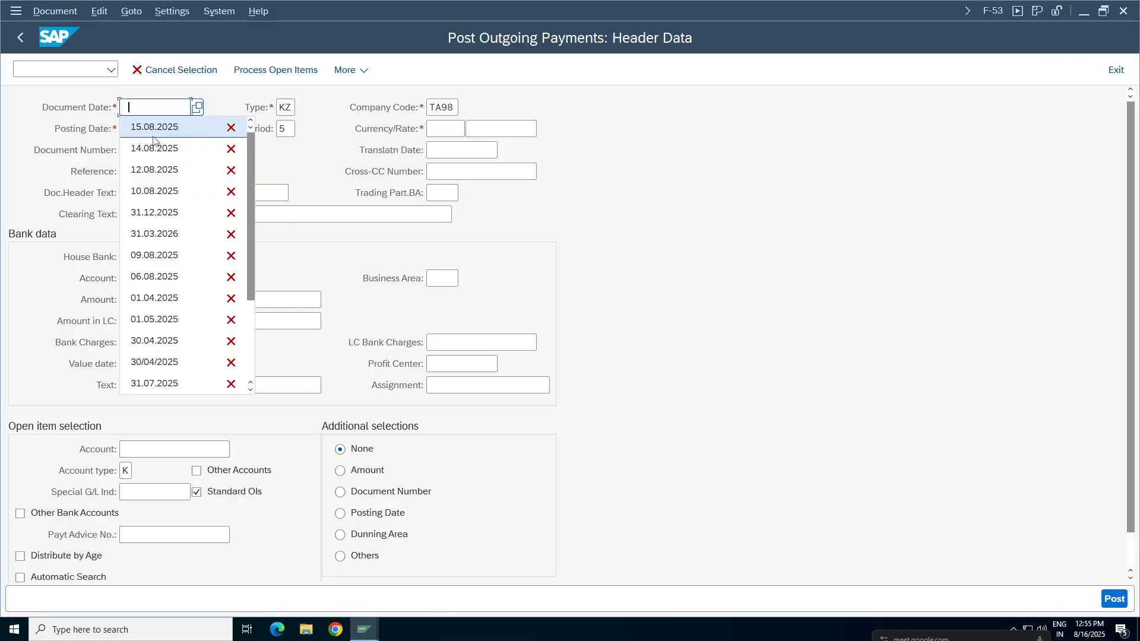
# Set the payment's document date to 16.08.2025 and enter "Partial Test" as both the reference and the document header text.
pyautogui.click(200, 107)
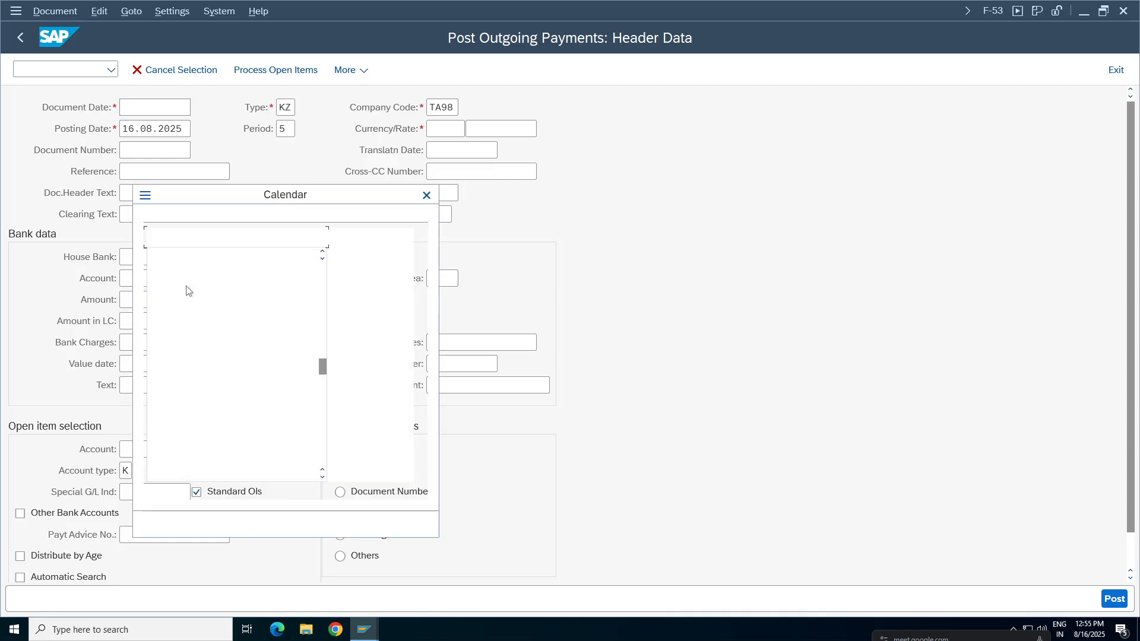
pyautogui.doubleClick(282, 361)
pyautogui.click(125, 192)
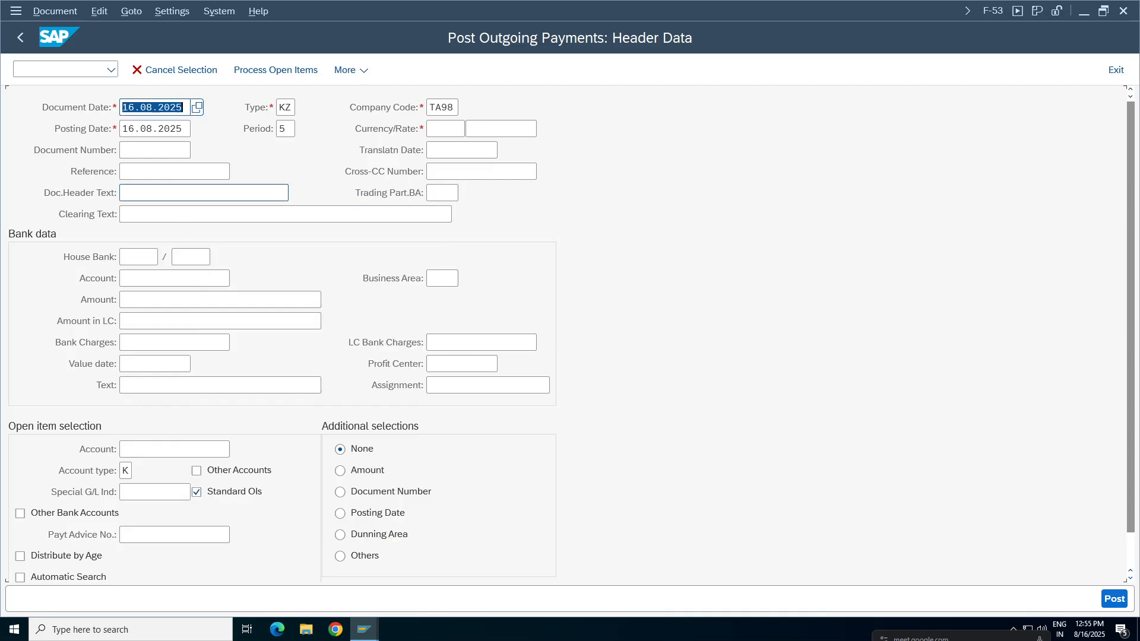
pyautogui.click(125, 214)
pyautogui.click(125, 193)
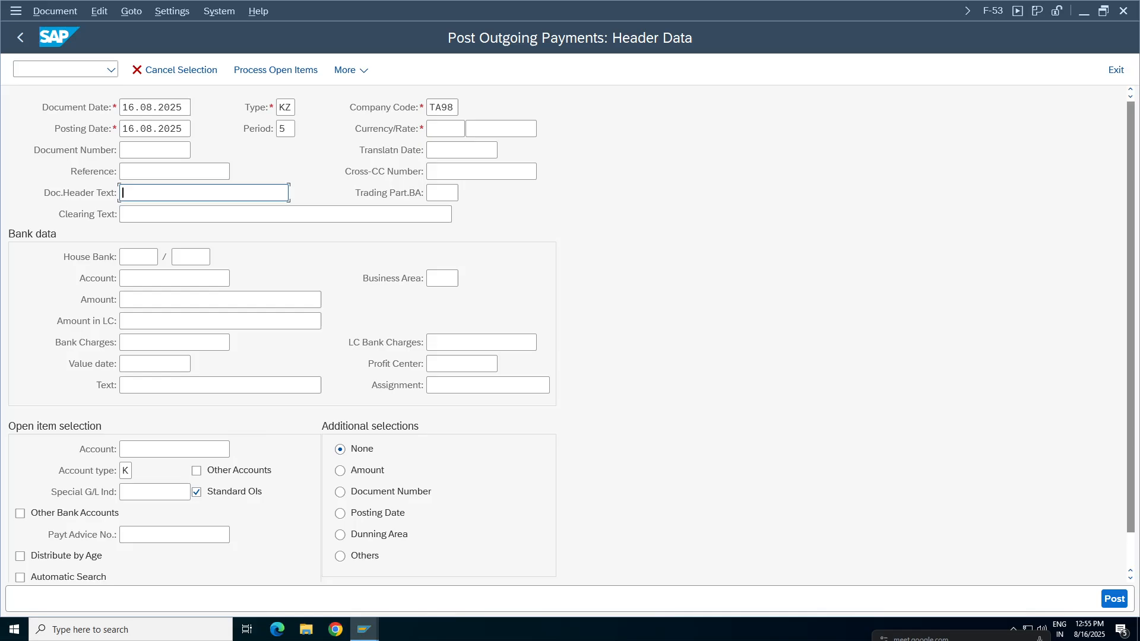
pyautogui.click(124, 172)
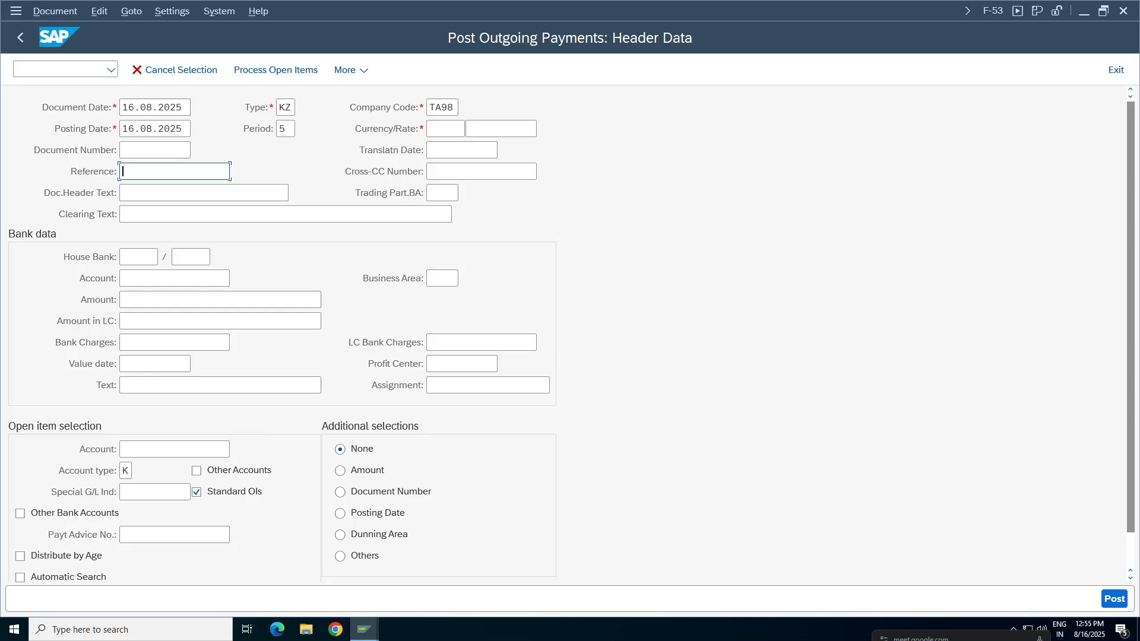
pyautogui.write('Partial Test')
pyautogui.moveTo(197, 172); pyautogui.dragTo(7, 180)
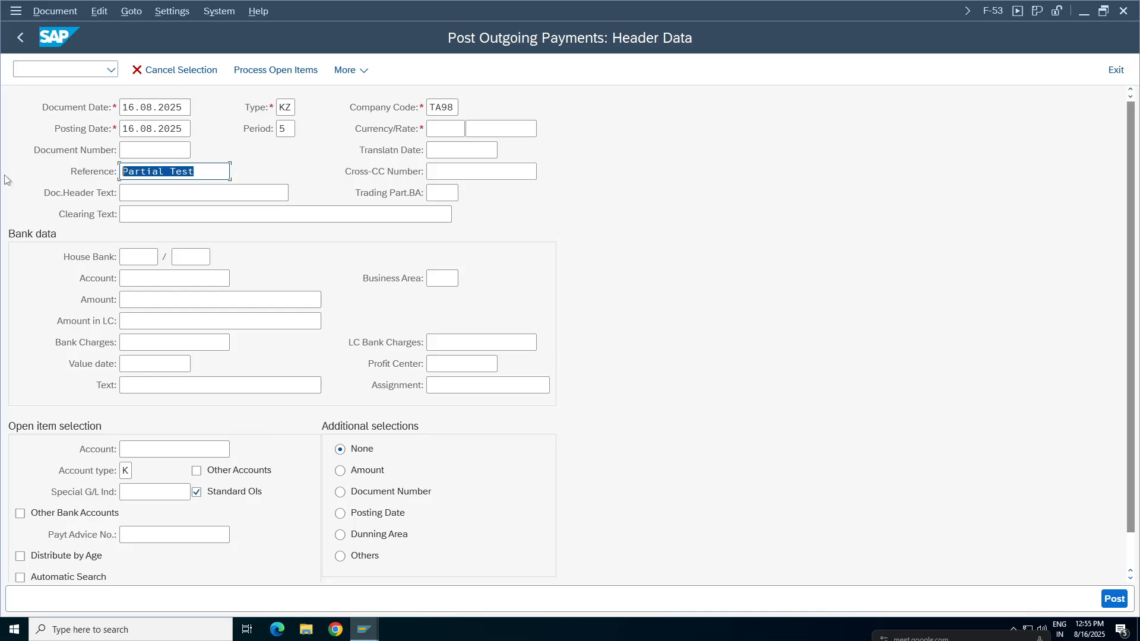
pyautogui.hotkey('ctrl', 'c')
pyautogui.press('Tab')
pyautogui.press('Tab')
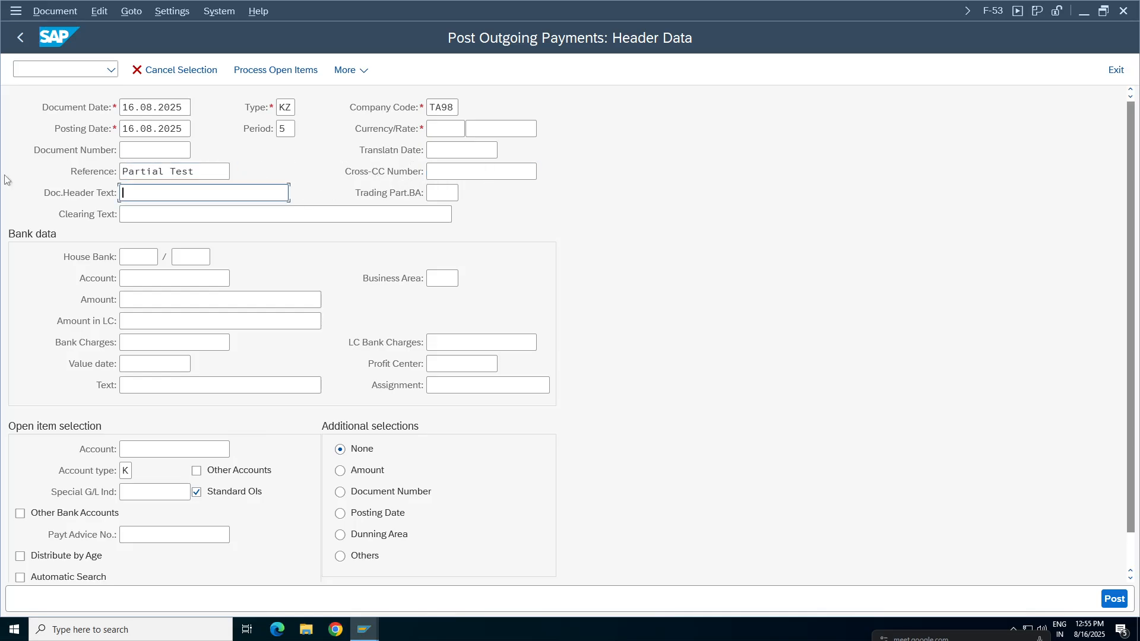
pyautogui.hotkey('ctrl', 'v')
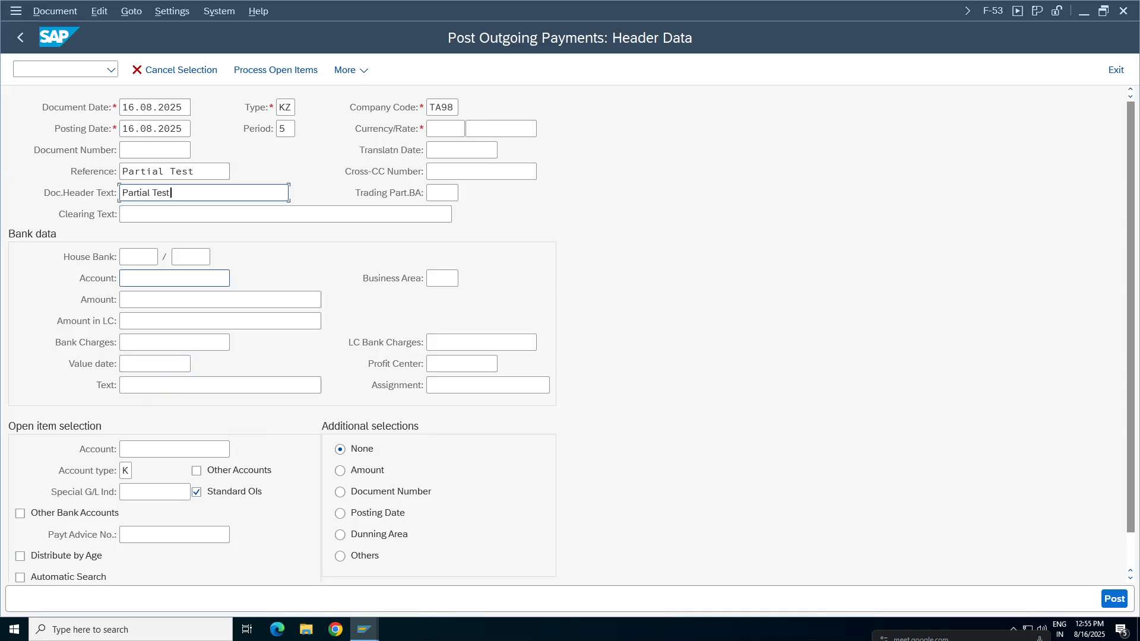
# Fill the bank data with G/L account 1000 (Bank), amount 600 and the text "partial payment".
pyautogui.click(214, 278)
pyautogui.click(102, 346)
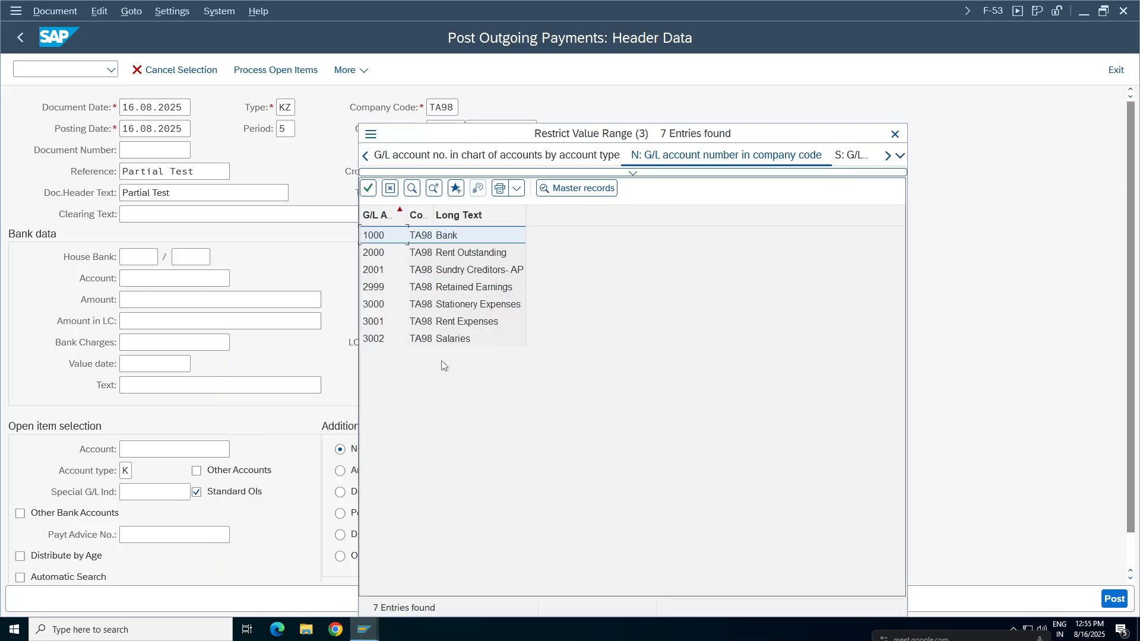
pyautogui.doubleClick(455, 238)
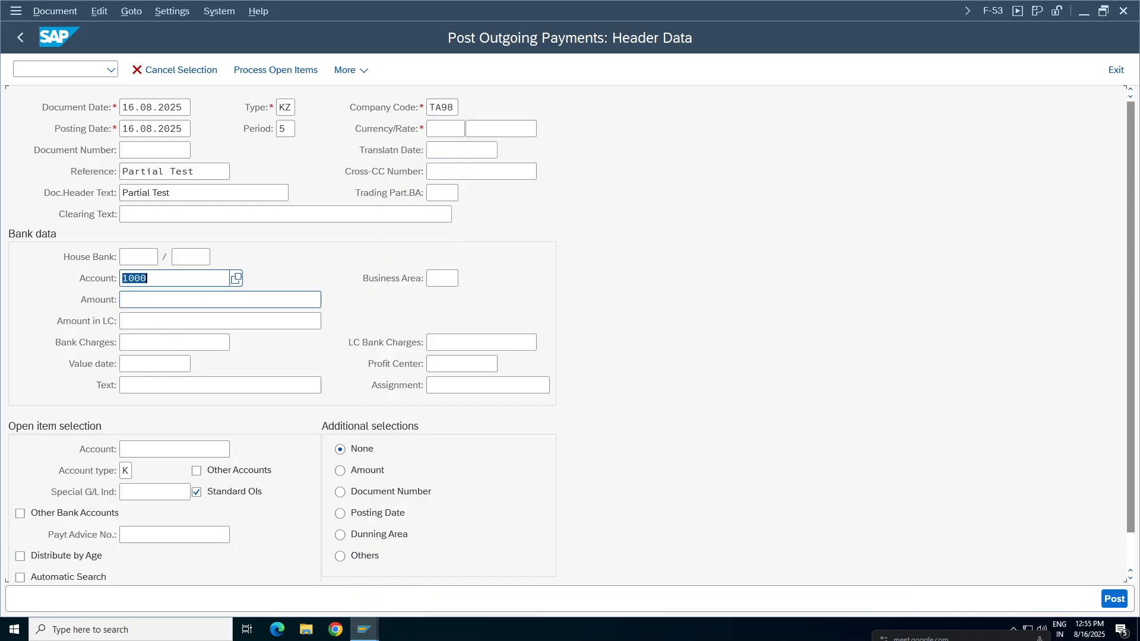
pyautogui.press('Tab')
pyautogui.write('6')
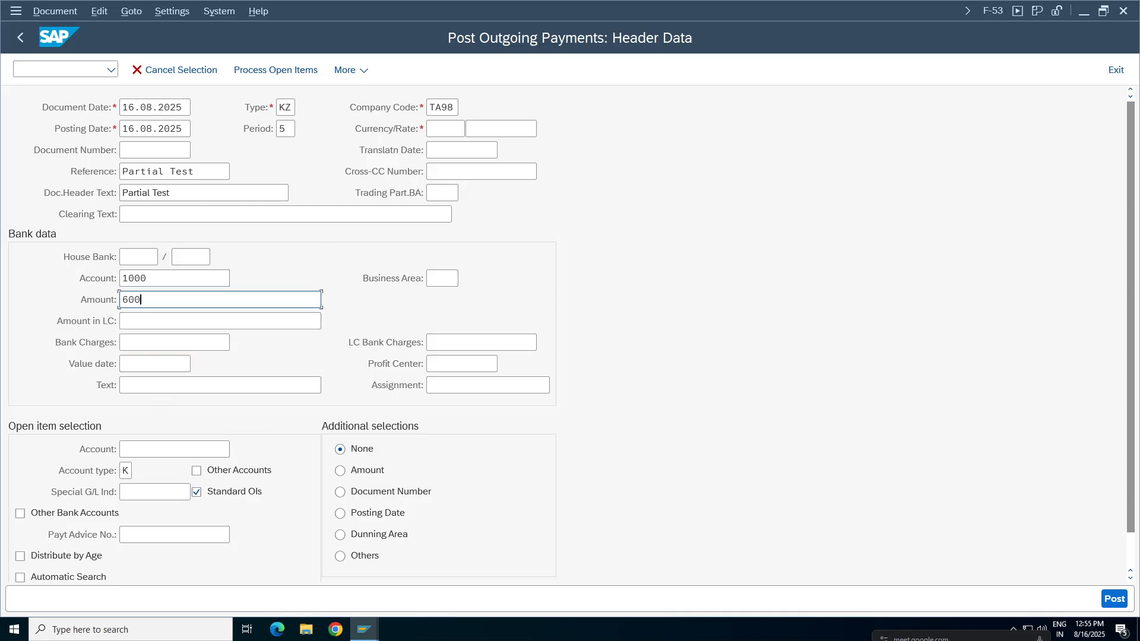
pyautogui.click(321, 384)
pyautogui.write('pa')
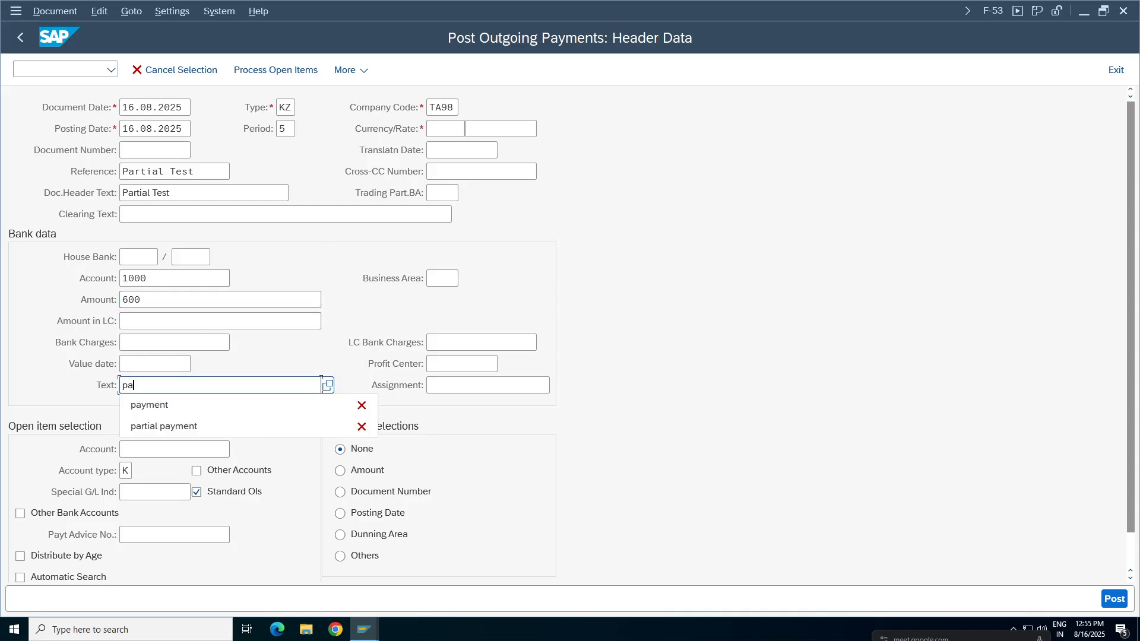
pyautogui.click(158, 428)
# Look up the vendor TCS India Pvt Ltd and select it as the account for the open item selection.
pyautogui.click(159, 453)
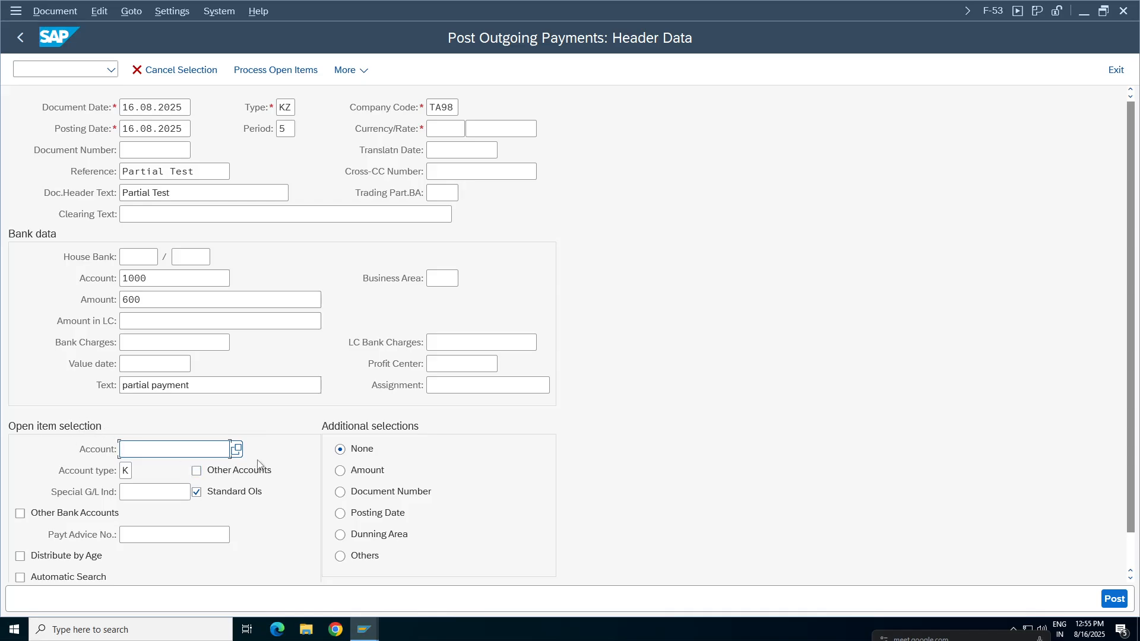
pyautogui.click(236, 450)
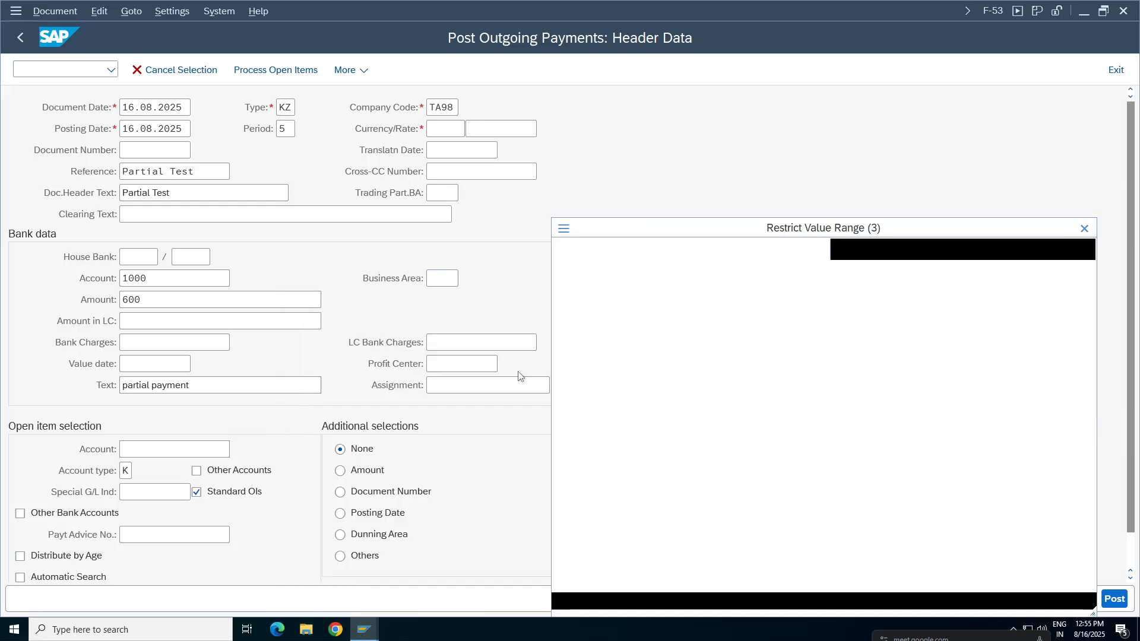
pyautogui.press('Return')
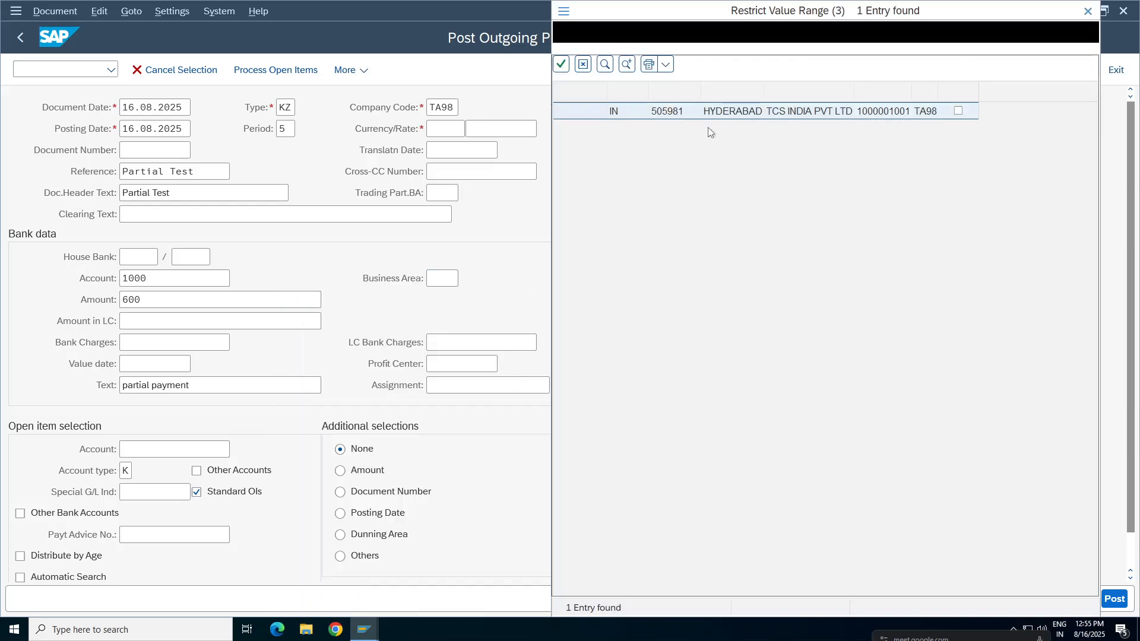
pyautogui.doubleClick(781, 113)
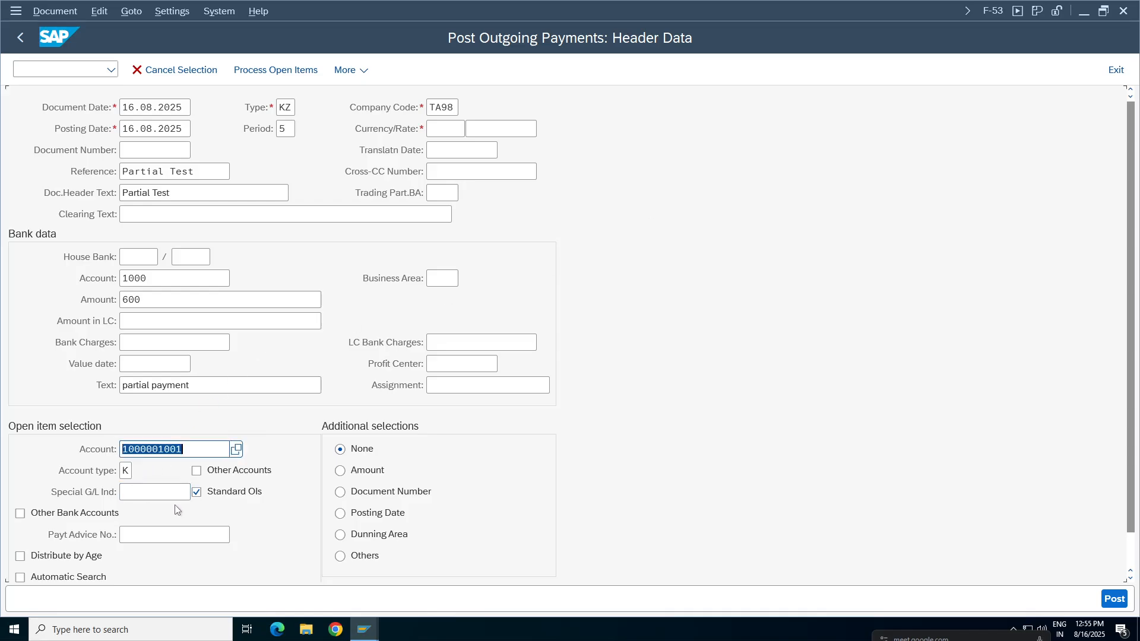
# Set the payment currency to INR and try to process the vendor's open items.
pyautogui.click(282, 73)
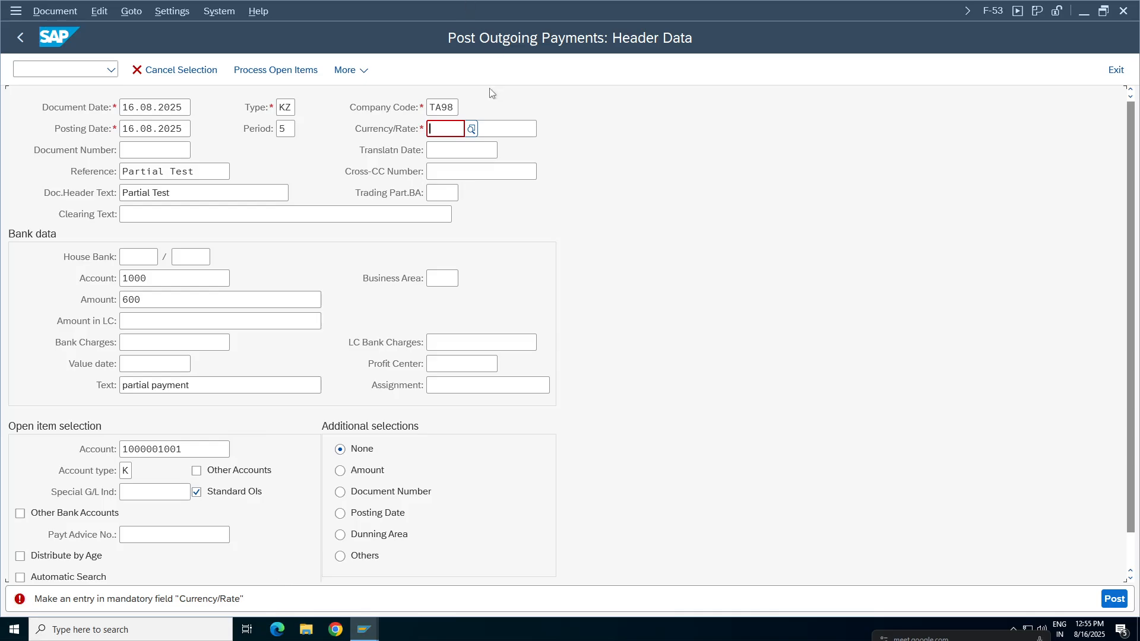
pyautogui.write('inr')
pyautogui.click(275, 70)
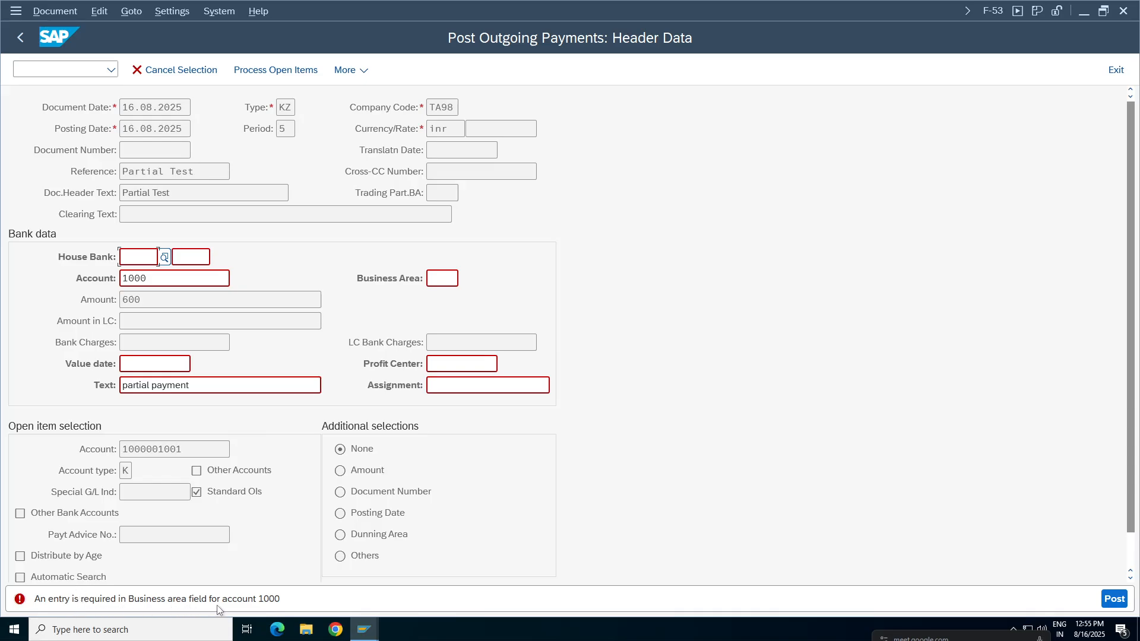
# Set the bank line's business area to TCHY and process the vendor's open items.
pyautogui.click(442, 278)
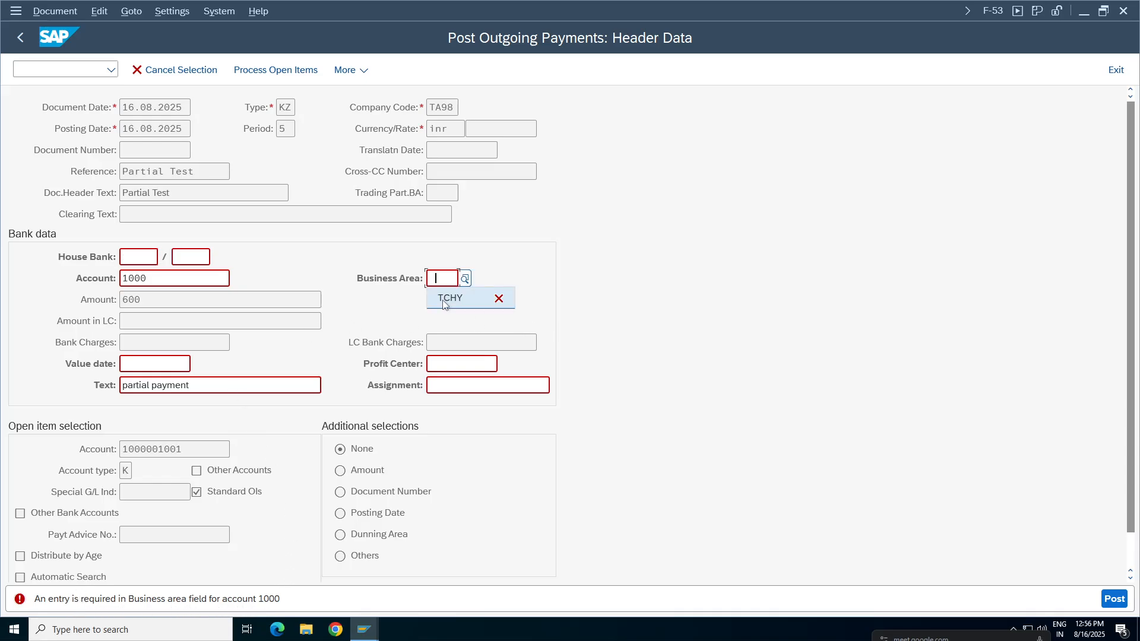
pyautogui.click(449, 302)
pyautogui.press('Return')
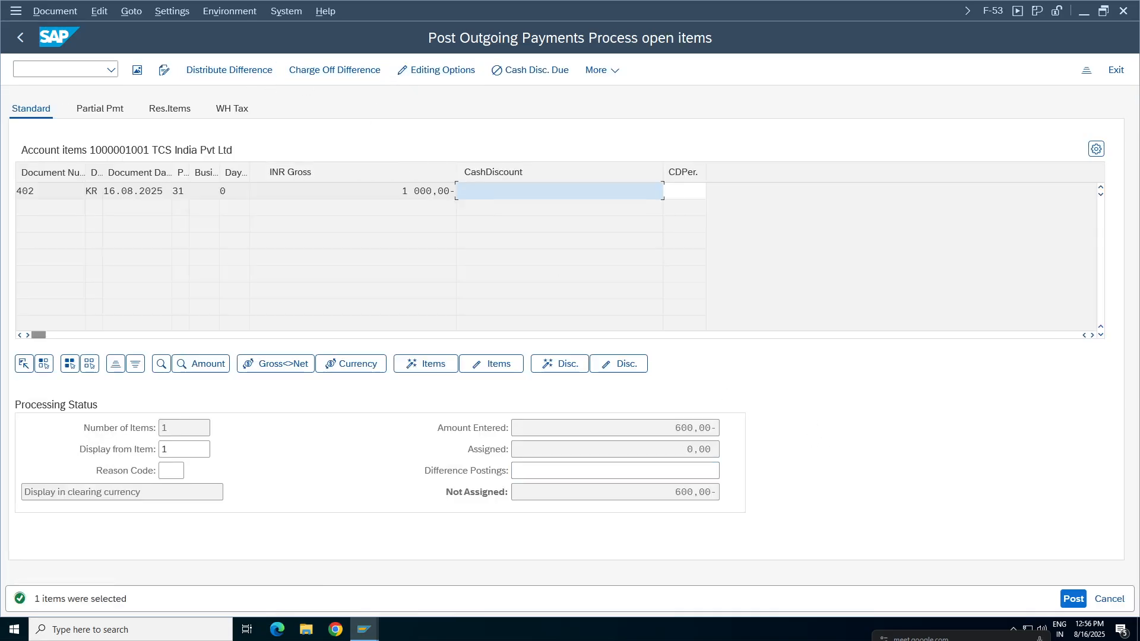
pyautogui.click(424, 191)
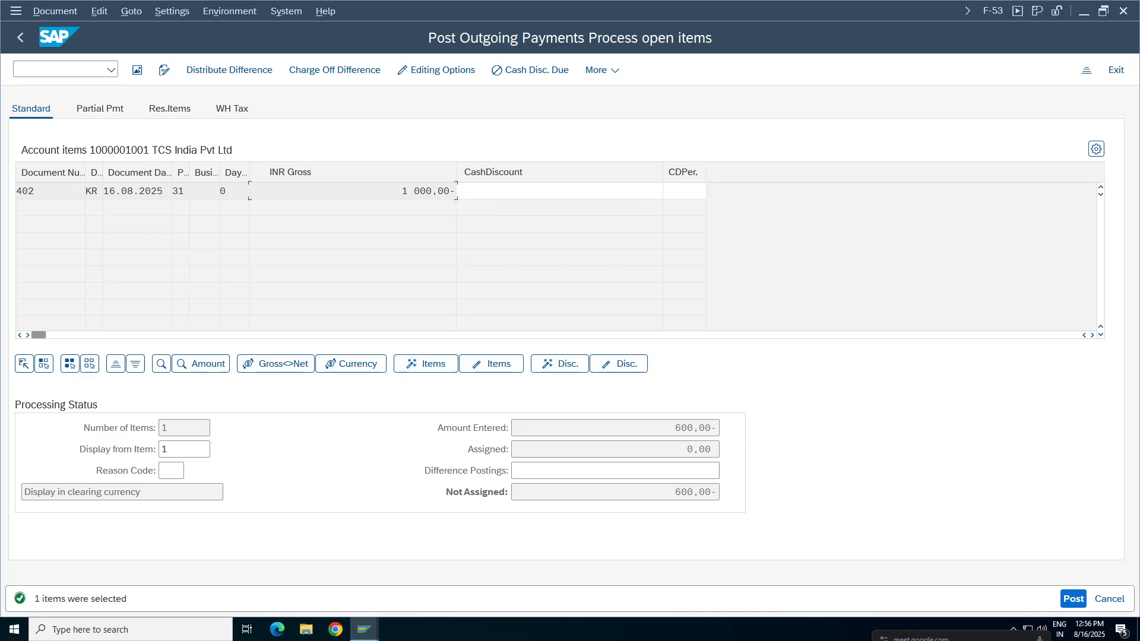
pyautogui.doubleClick(424, 191)
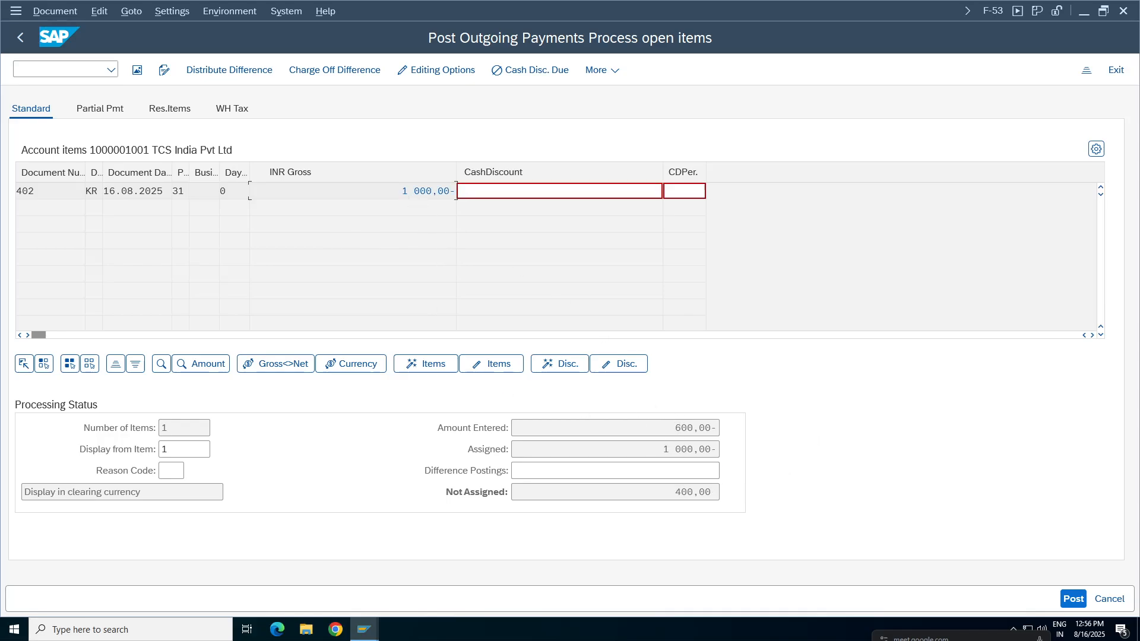
pyautogui.doubleClick(424, 191)
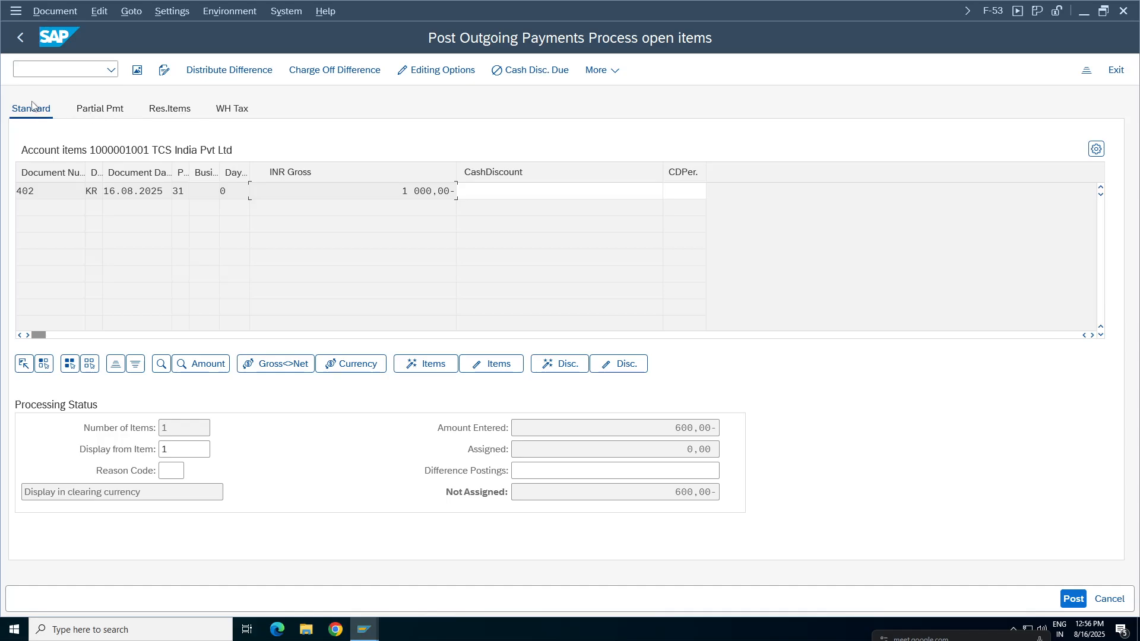
# Activate invoice 402 for partial payment, assign 600 INR to it and check the unassigned amount.
pyautogui.click(100, 110)
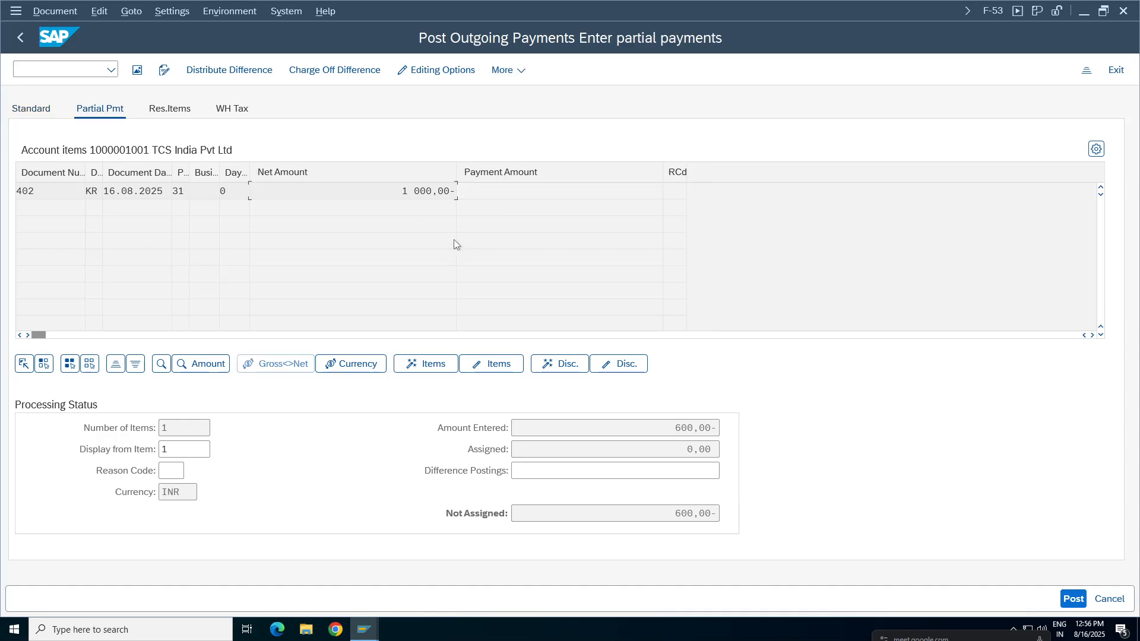
pyautogui.doubleClick(422, 191)
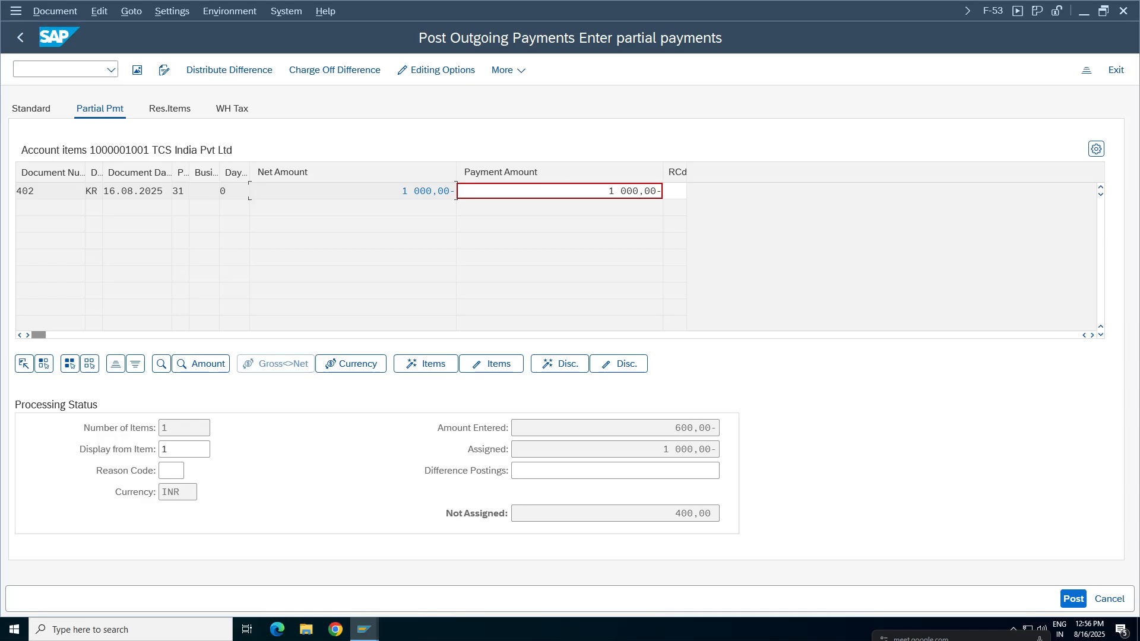
pyautogui.doubleClick(628, 191)
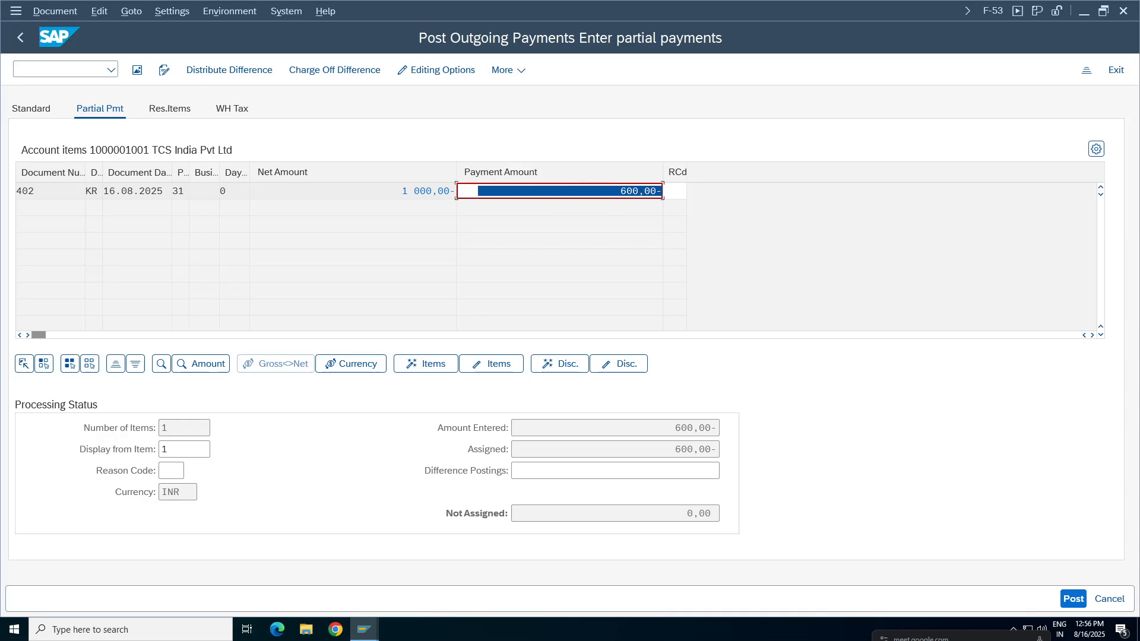
pyautogui.click(626, 191)
pyautogui.moveTo(687, 514); pyautogui.dragTo(718, 514)
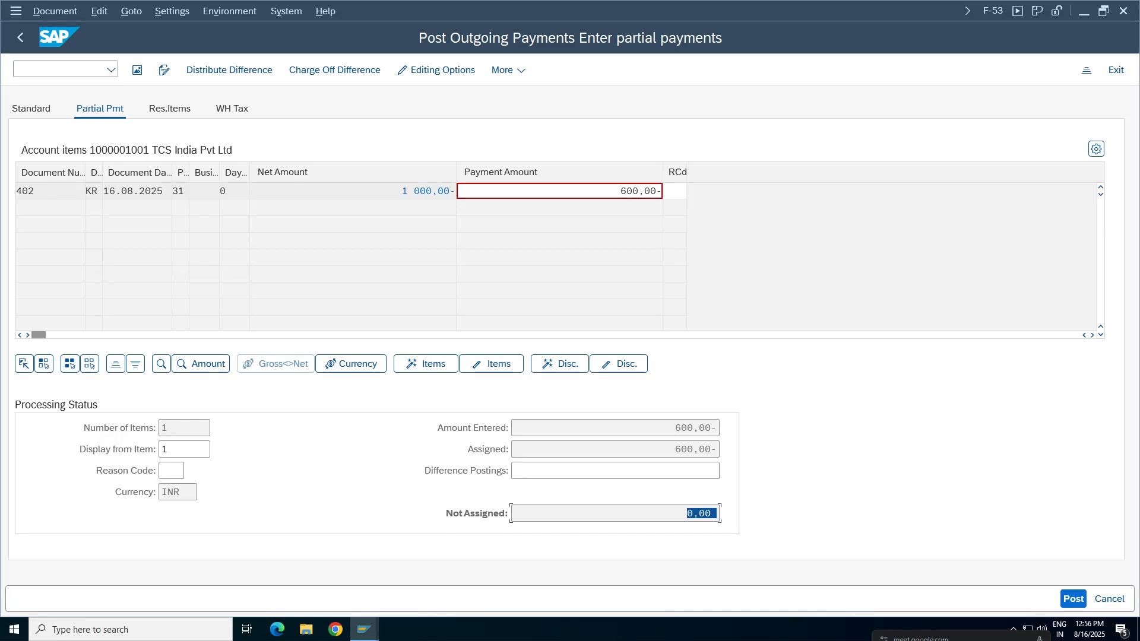
# Simulate the outgoing payment, review the vendor line item and post the document.
pyautogui.click(54, 12)
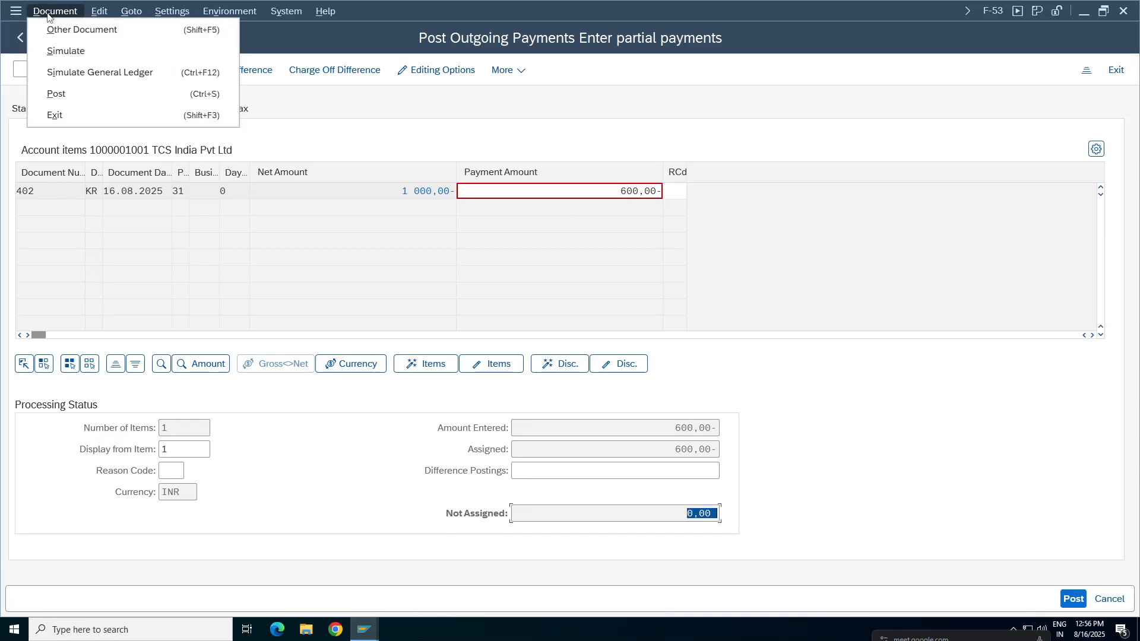
pyautogui.click(67, 54)
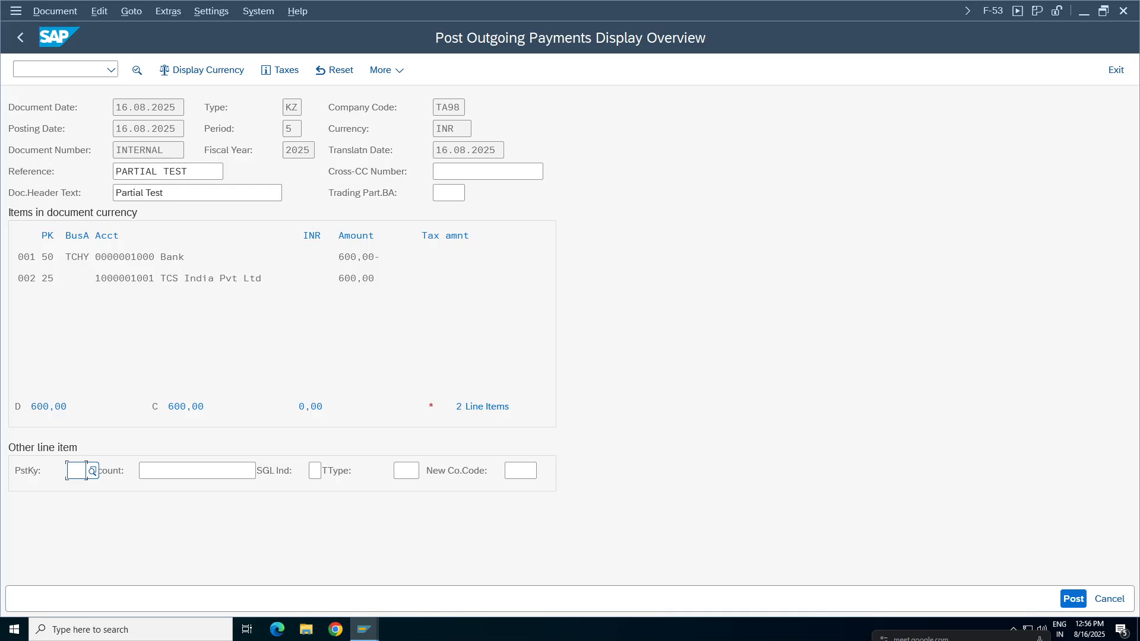
pyautogui.click(137, 278)
pyautogui.click(1074, 600)
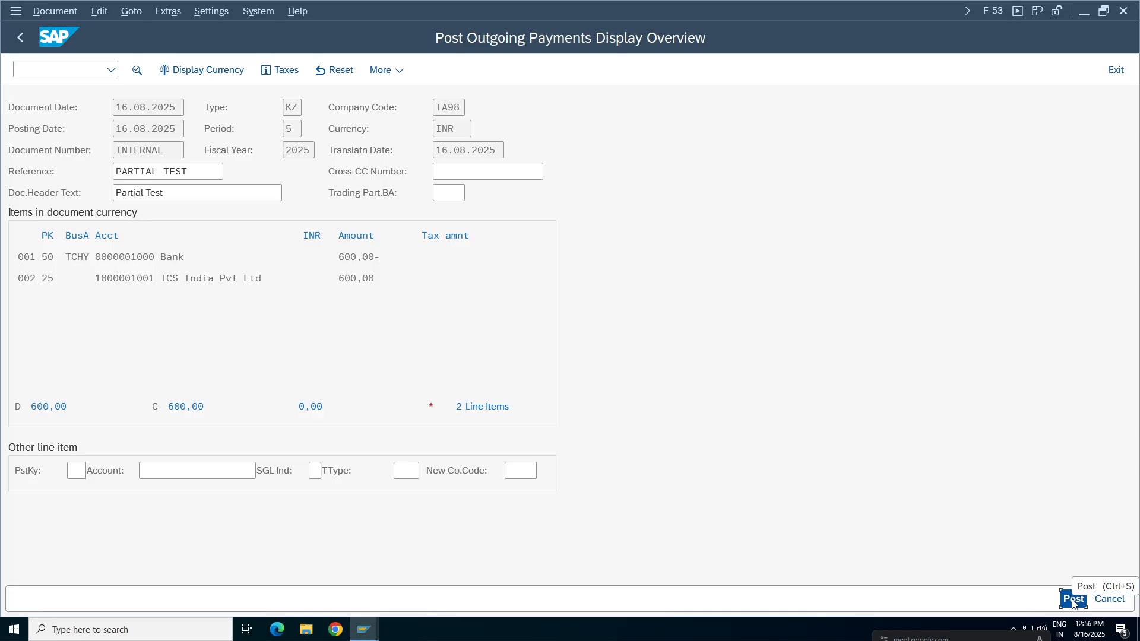
# Display the payment document just posted and check its line item amounts.
pyautogui.click(59, 12)
pyautogui.click(56, 71)
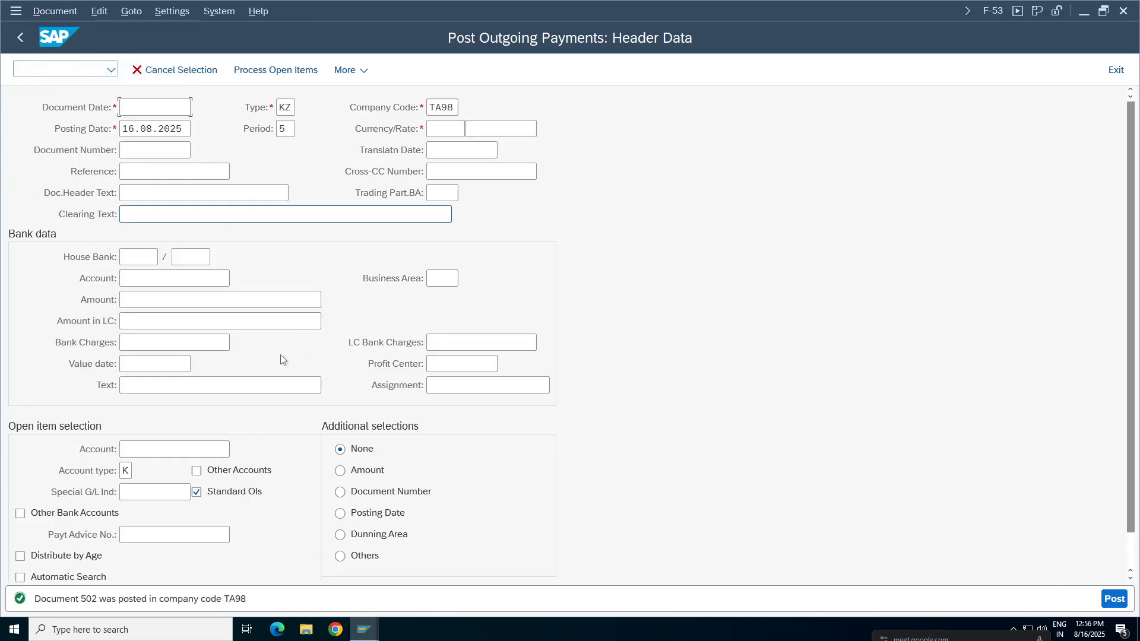
pyautogui.click(515, 304)
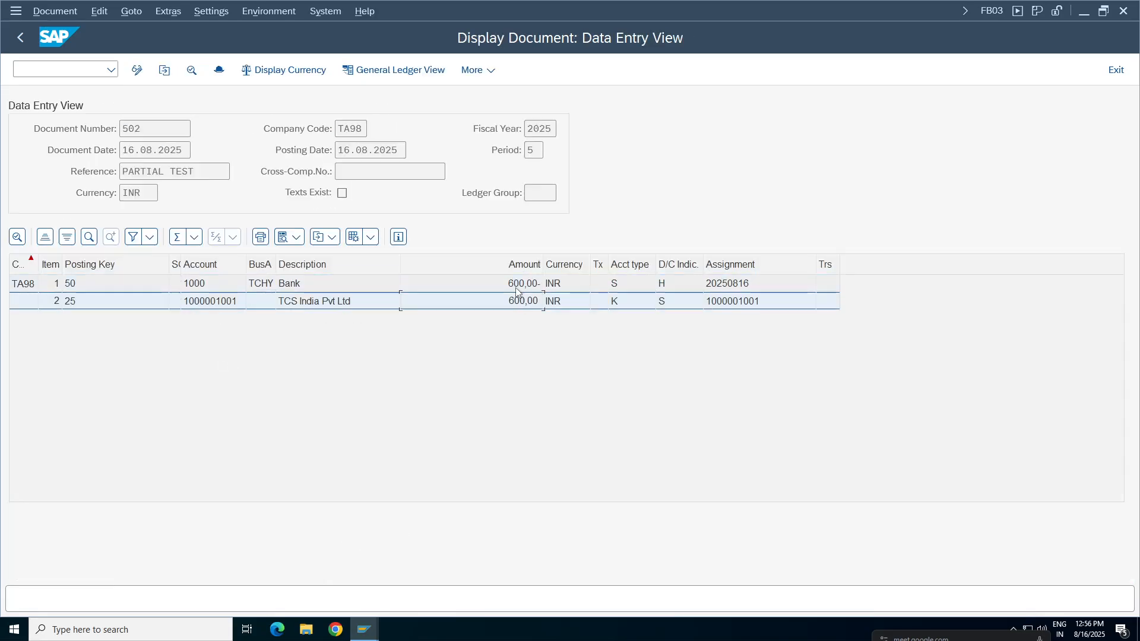
# Switch to the vendor line item display for TCS India Pvt Ltd and refresh the list.
pyautogui.moveTo(372, 635)
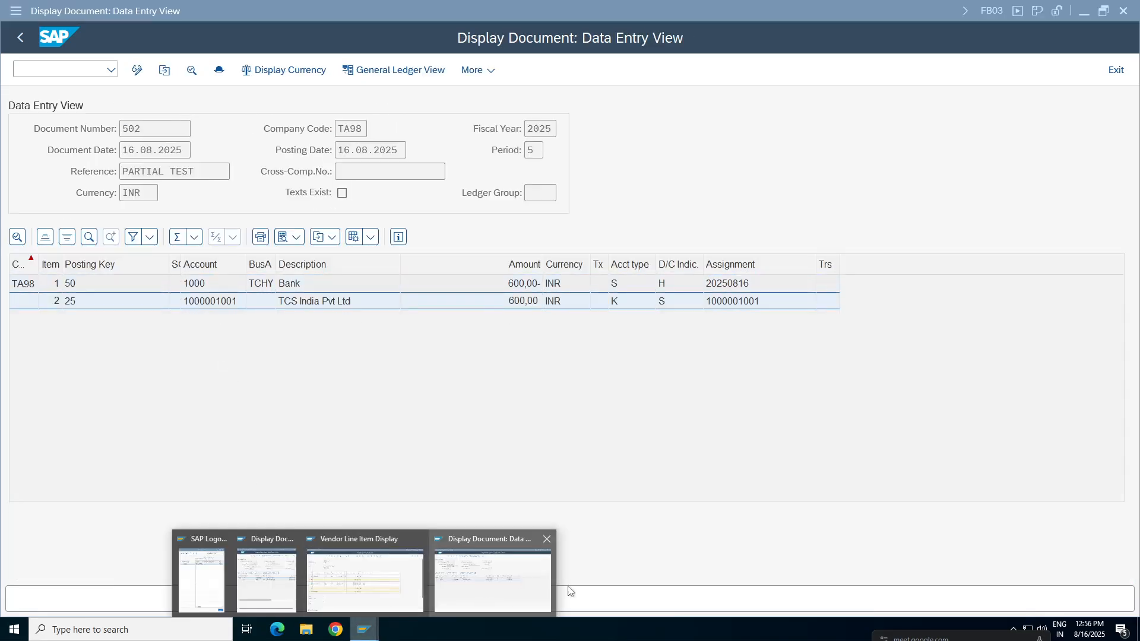
pyautogui.click(356, 571)
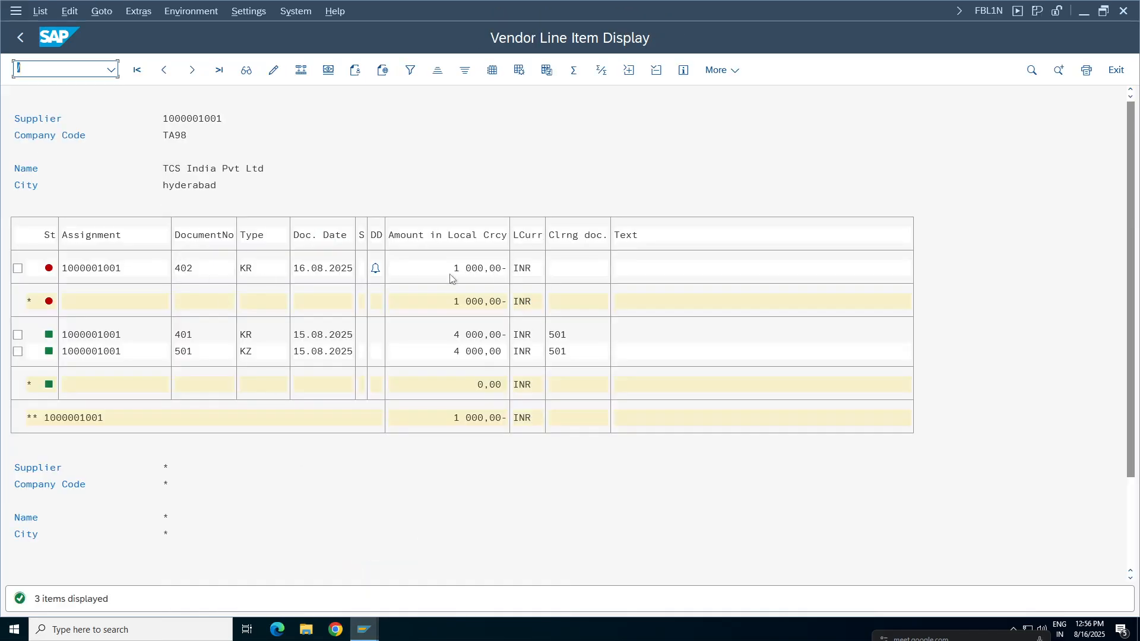
pyautogui.click(475, 270)
pyautogui.click(482, 301)
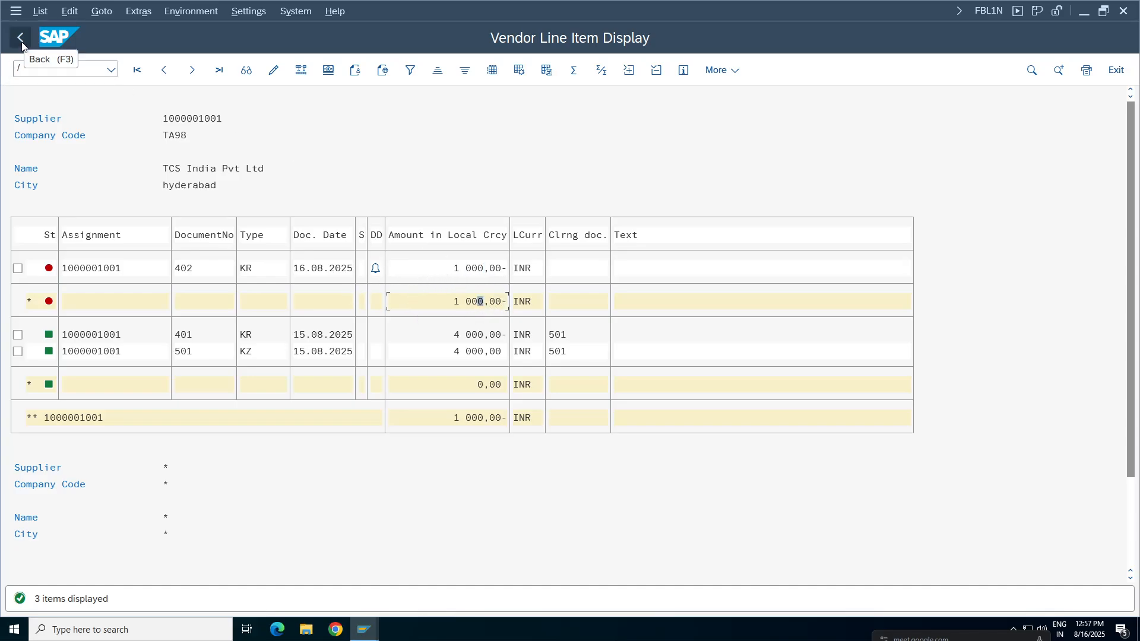
pyautogui.click(39, 12)
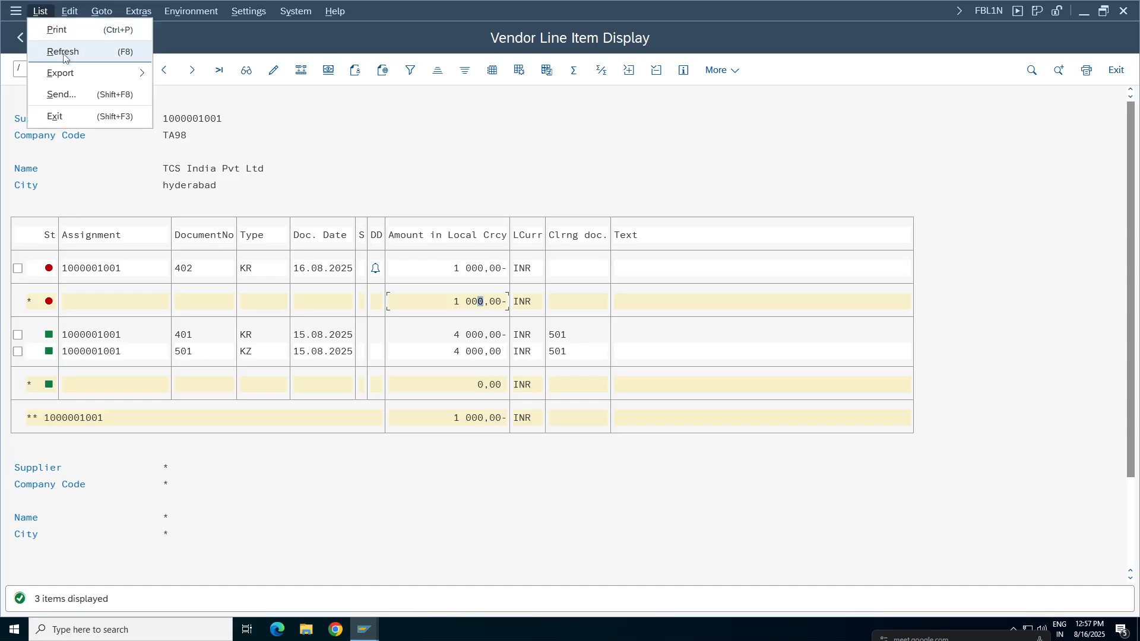
pyautogui.click(56, 49)
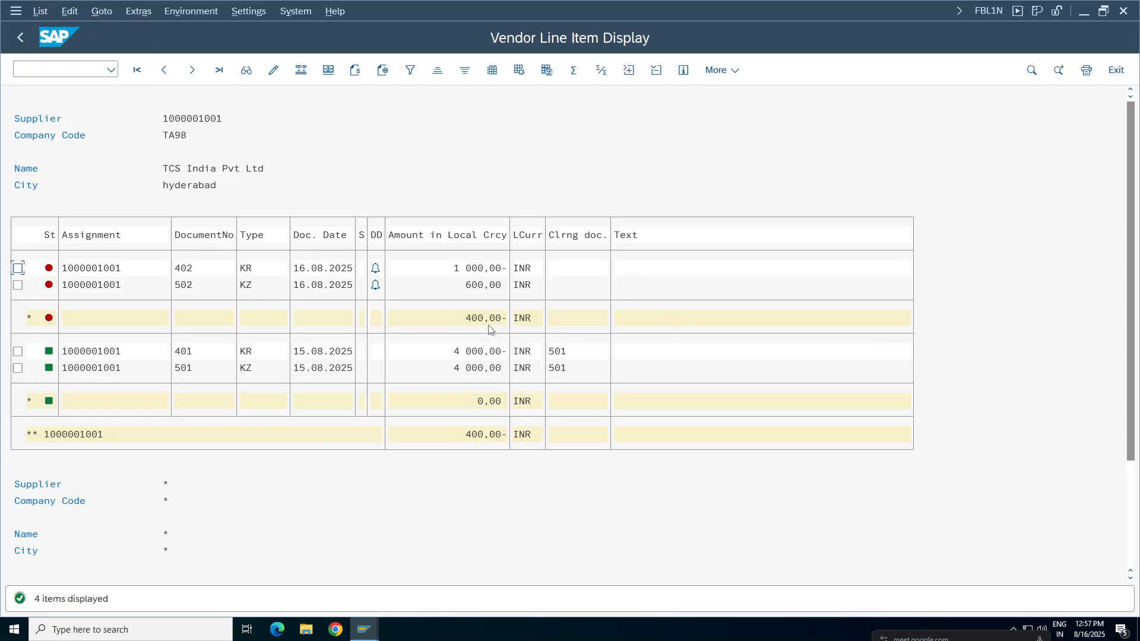
# Compare the open invoice 402 with the partial payment 502 and examine the subtotal of the vendor's open items.
pyautogui.click(468, 272)
pyautogui.click(248, 270)
pyautogui.click(246, 288)
pyautogui.click(486, 286)
pyautogui.click(469, 321)
pyautogui.click(473, 319)
pyautogui.click(480, 319)
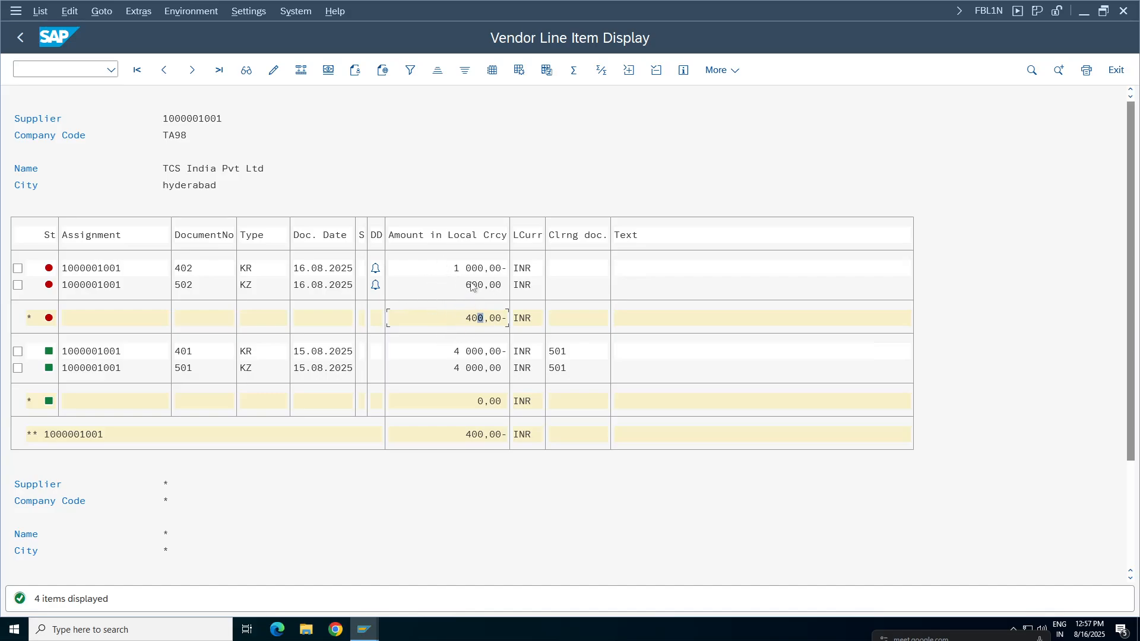
# Return to the outgoing payment header and enter document date 16.08.2025, with "payment" as both reference and document header text.
pyautogui.click(375, 637)
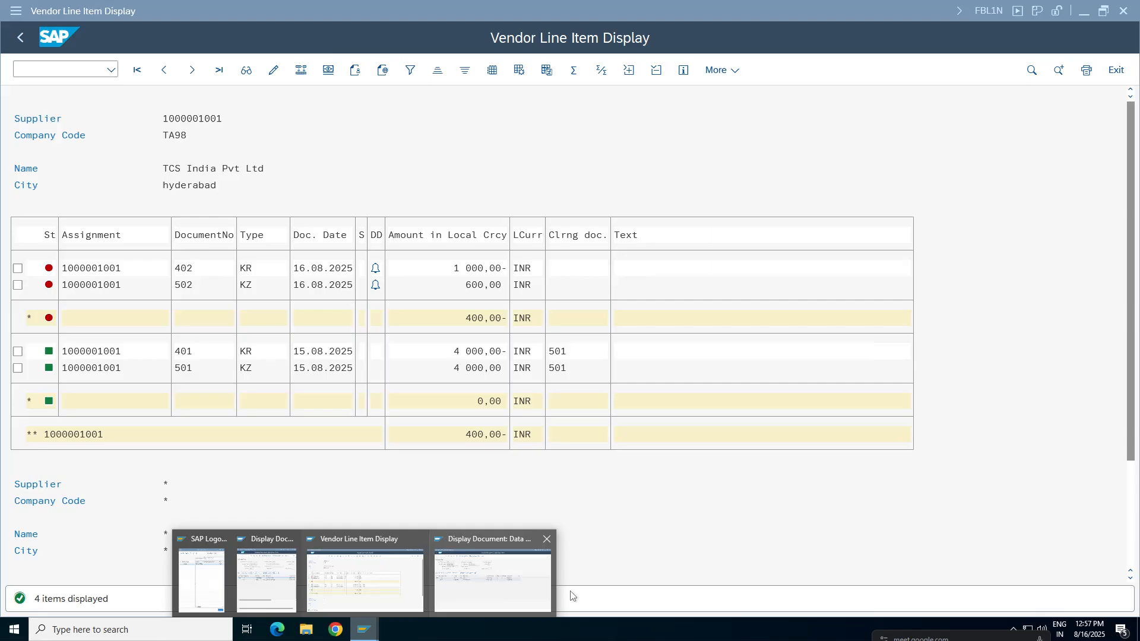
pyautogui.click(462, 586)
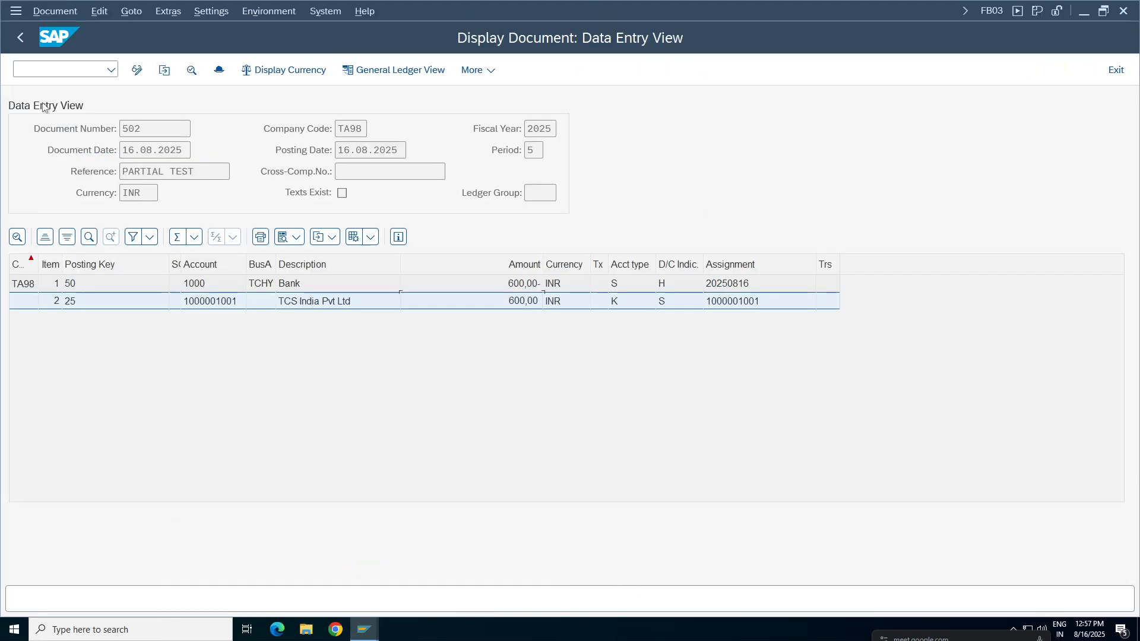
pyautogui.click(20, 36)
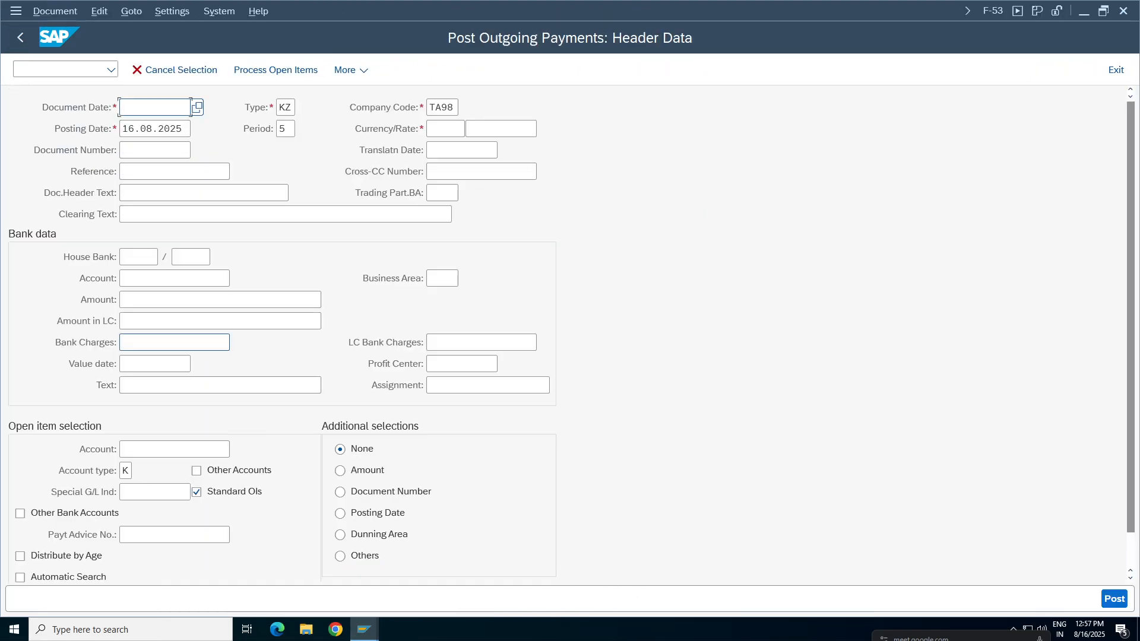
pyautogui.click(156, 107)
pyautogui.click(156, 127)
pyautogui.click(155, 150)
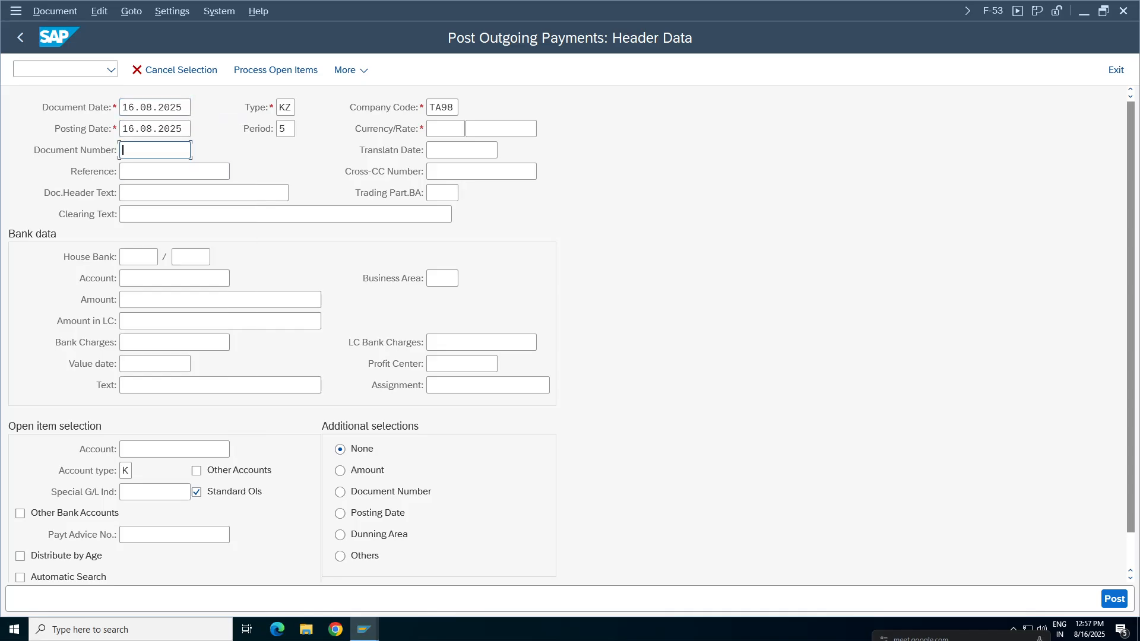
pyautogui.click(156, 171)
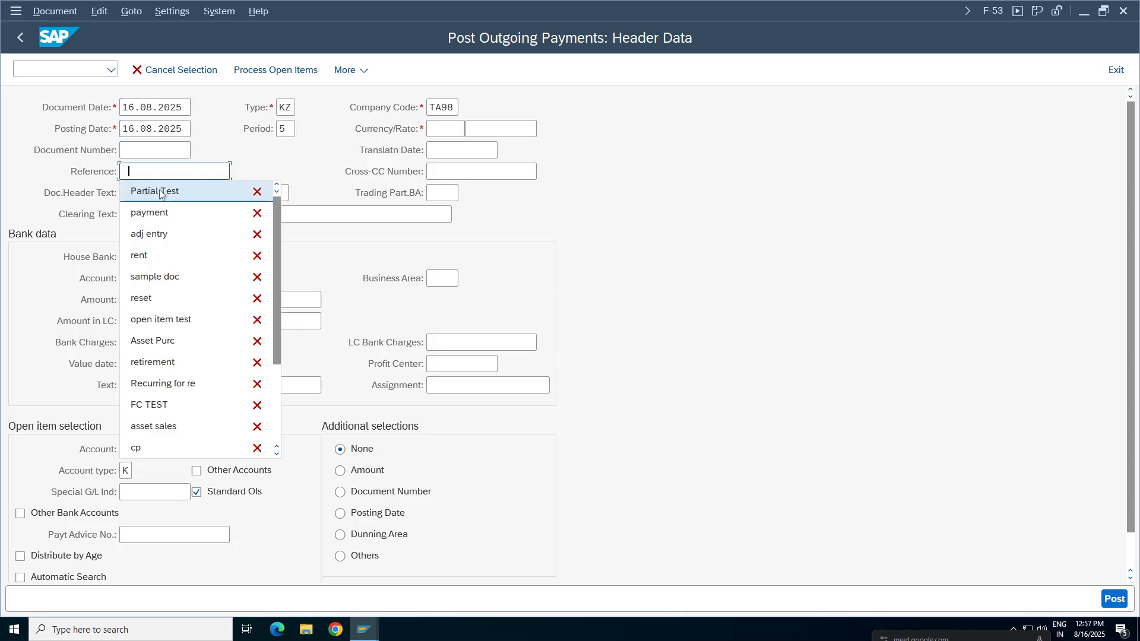
pyautogui.click(148, 212)
pyautogui.click(155, 192)
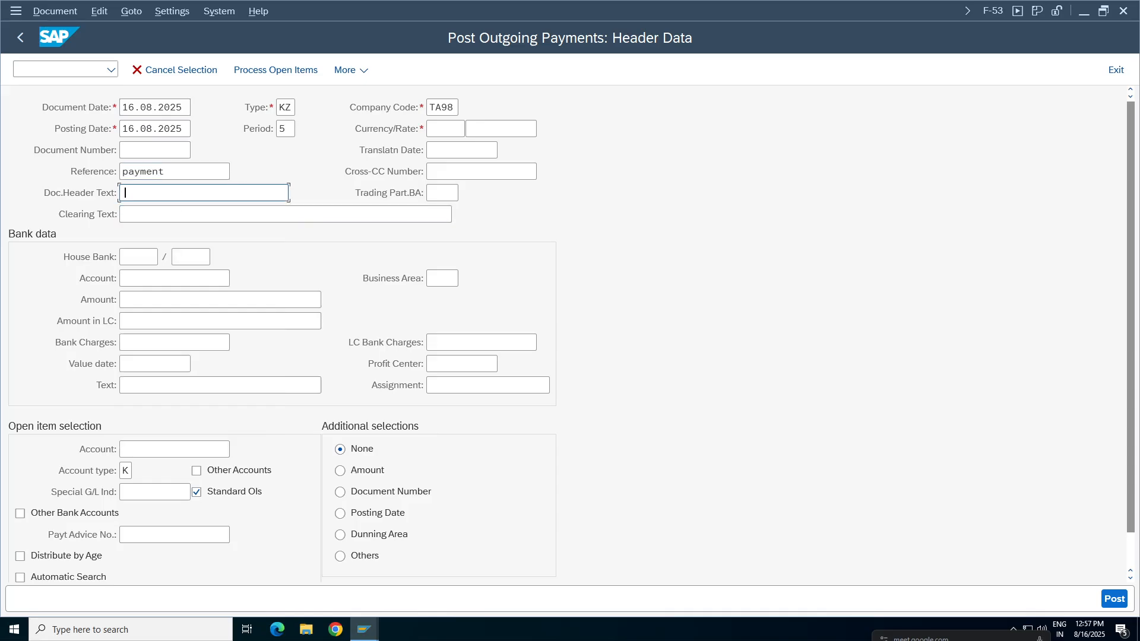
pyautogui.click(148, 233)
# Fill in the bank data with the bank G/L account, an amount of 400 and the text "vendor payment".
pyautogui.click(145, 278)
pyautogui.click(143, 299)
pyautogui.click(144, 304)
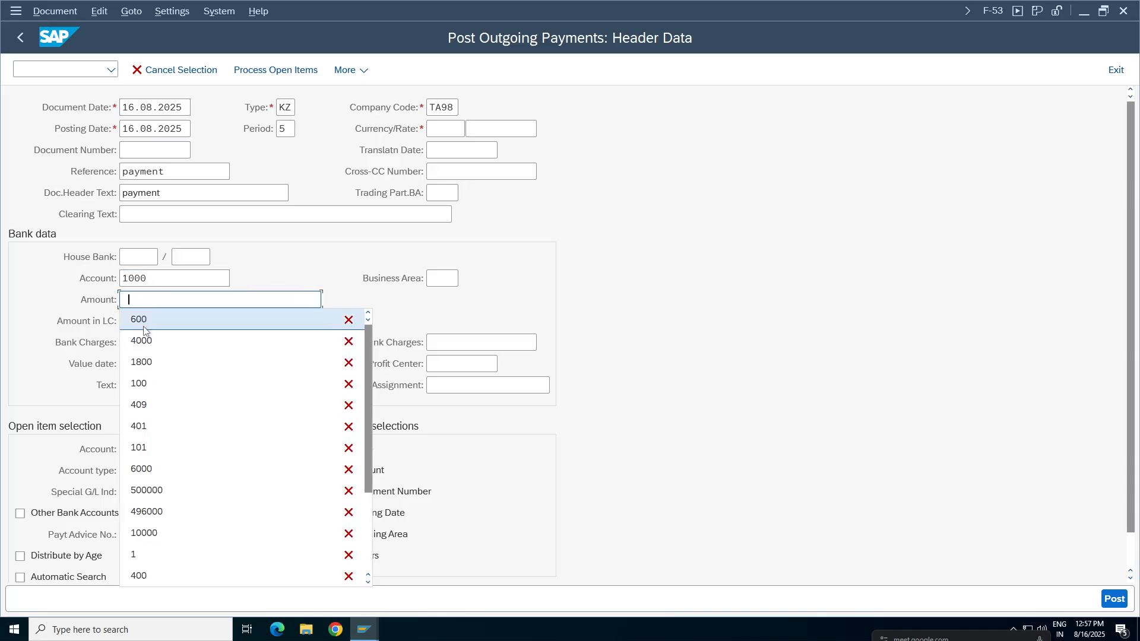
pyautogui.press('Escape')
pyautogui.write('400')
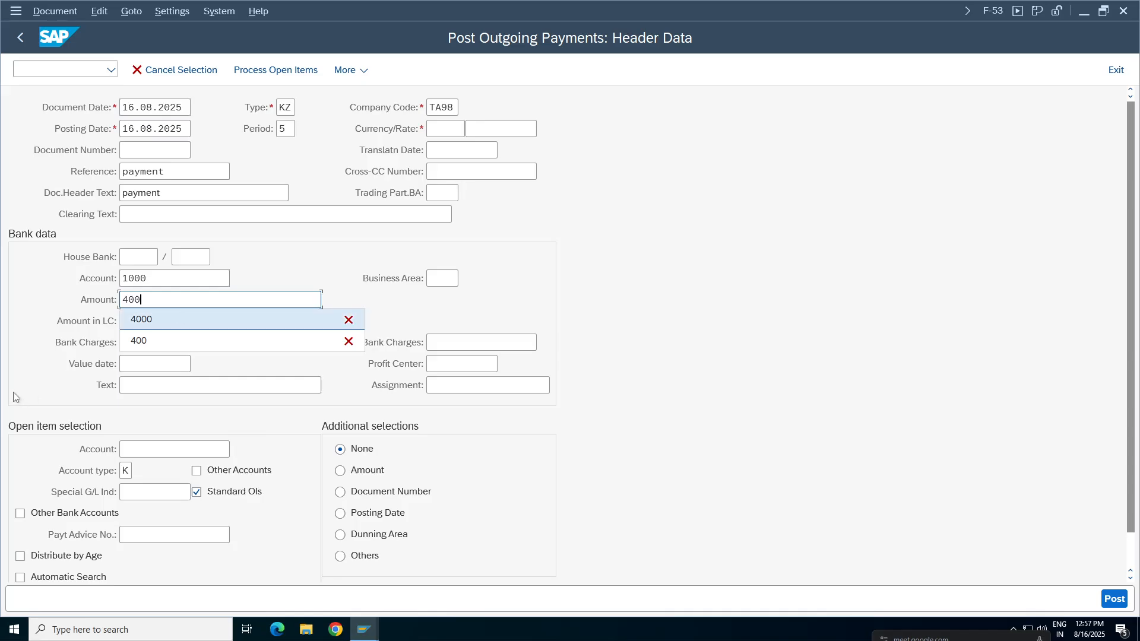
pyautogui.click(145, 386)
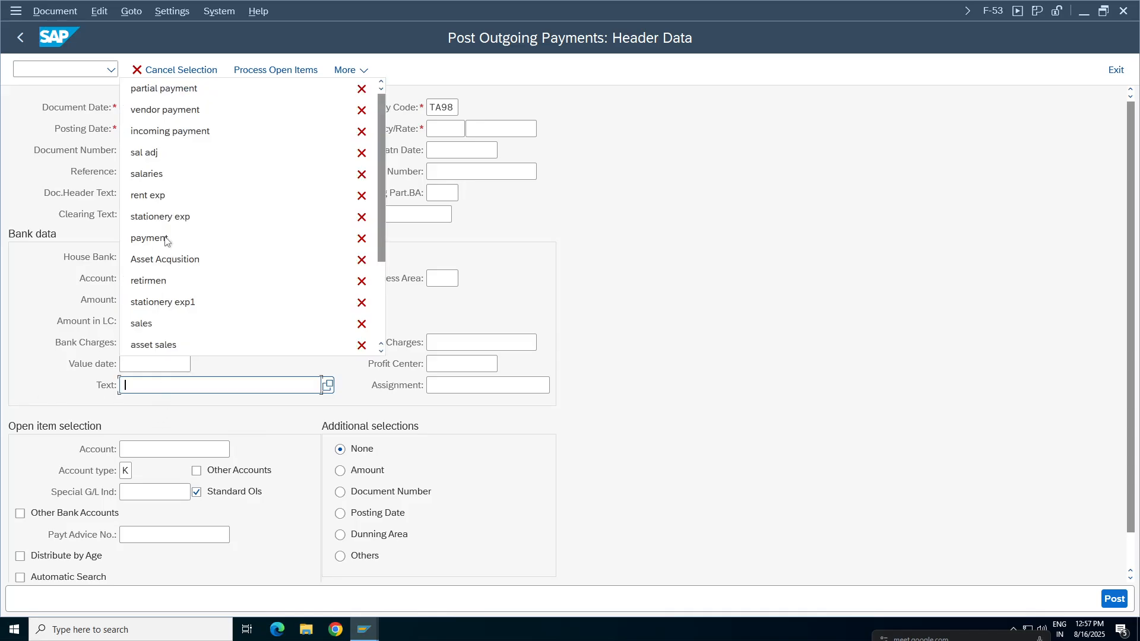
pyautogui.click(169, 111)
# Enter the TCS India Pvt Ltd vendor account for open item selection, business area TCHY and currency INR.
pyautogui.click(171, 450)
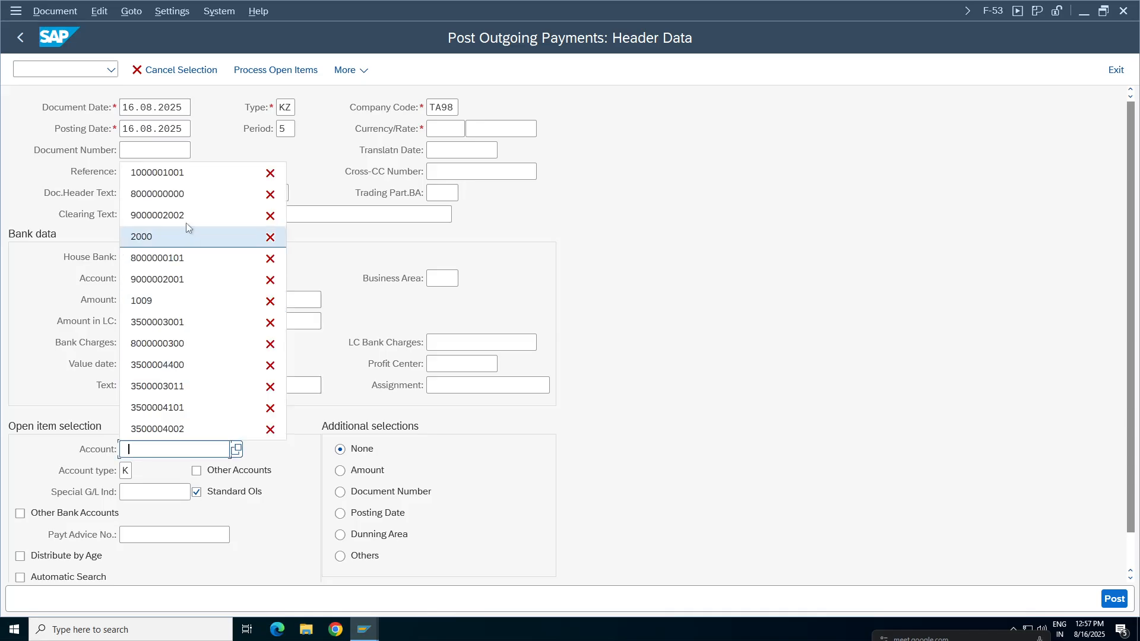
pyautogui.click(157, 172)
pyautogui.click(442, 278)
pyautogui.click(448, 299)
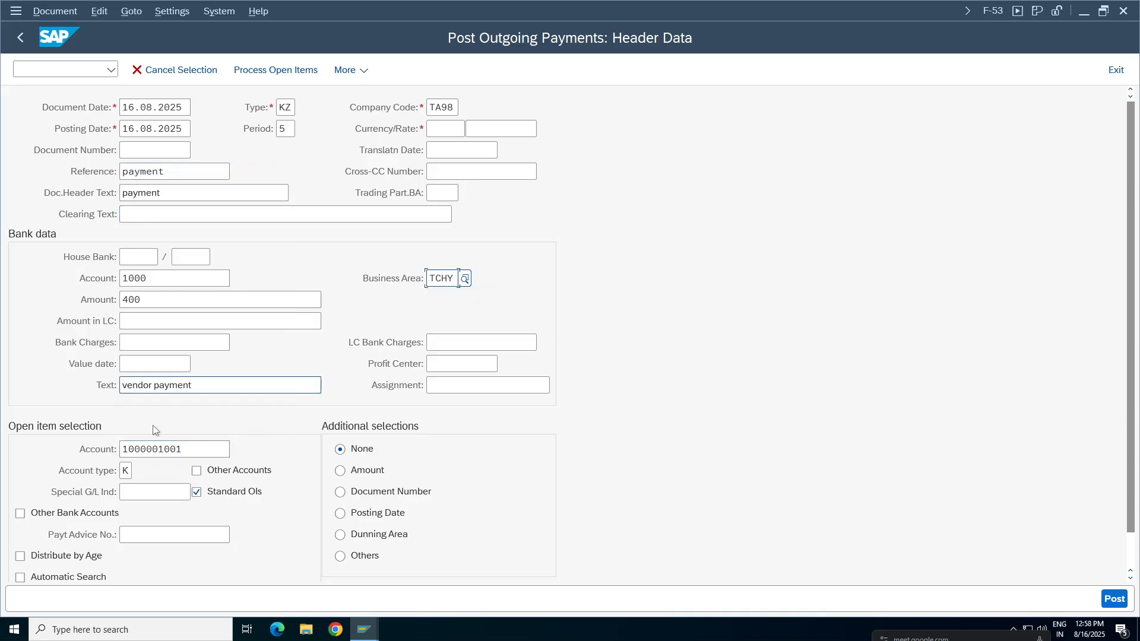
pyautogui.click(445, 128)
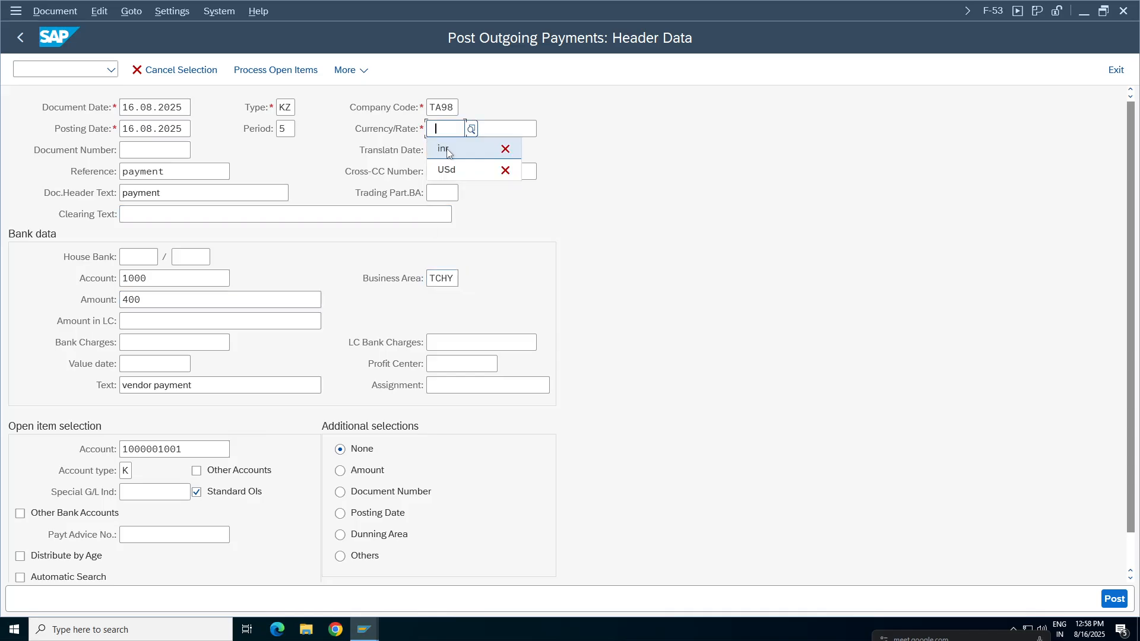
pyautogui.click(446, 146)
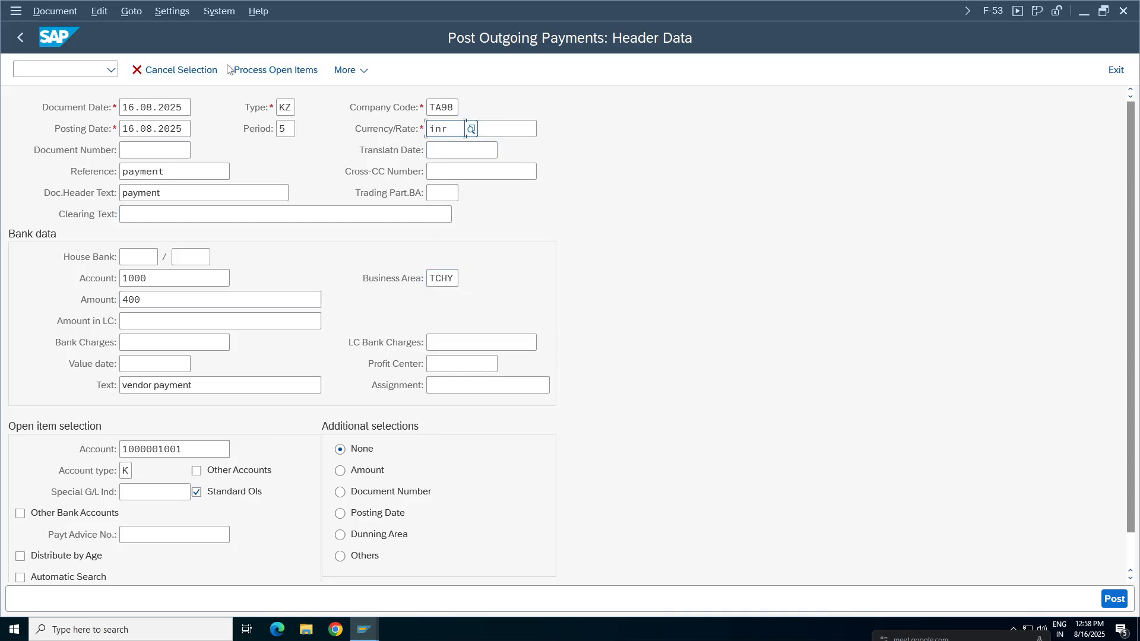
# Process the vendor's open items, activate payment 502 and invoice 402, and check the assigned and not assigned amounts.
pyautogui.click(261, 70)
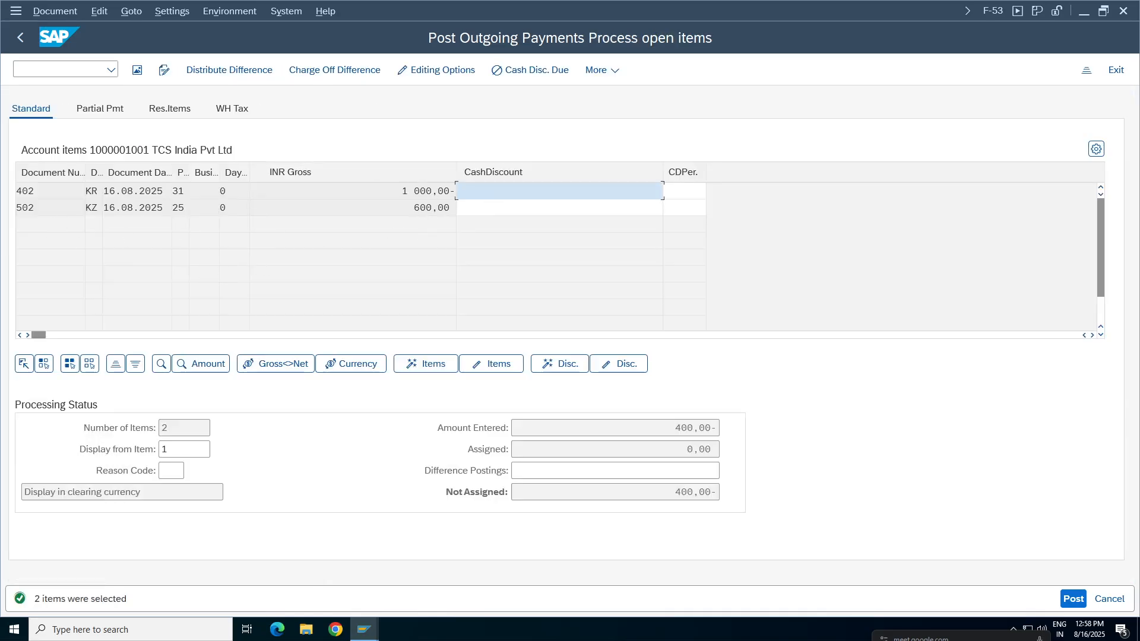
pyautogui.click(174, 188)
pyautogui.click(137, 208)
pyautogui.click(424, 207)
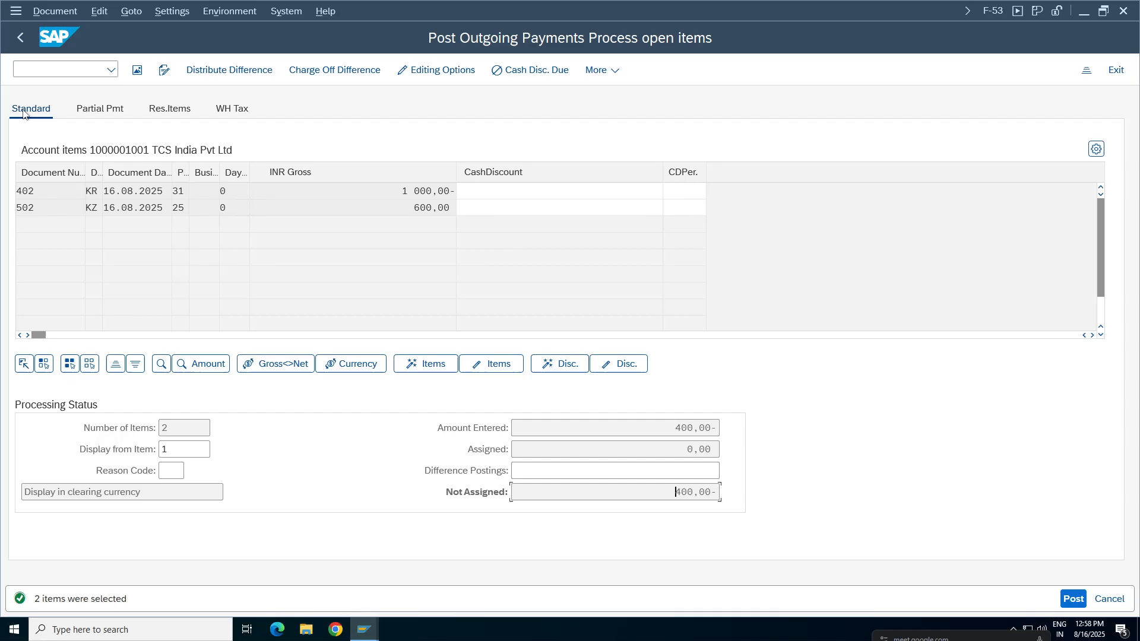
pyautogui.doubleClick(420, 209)
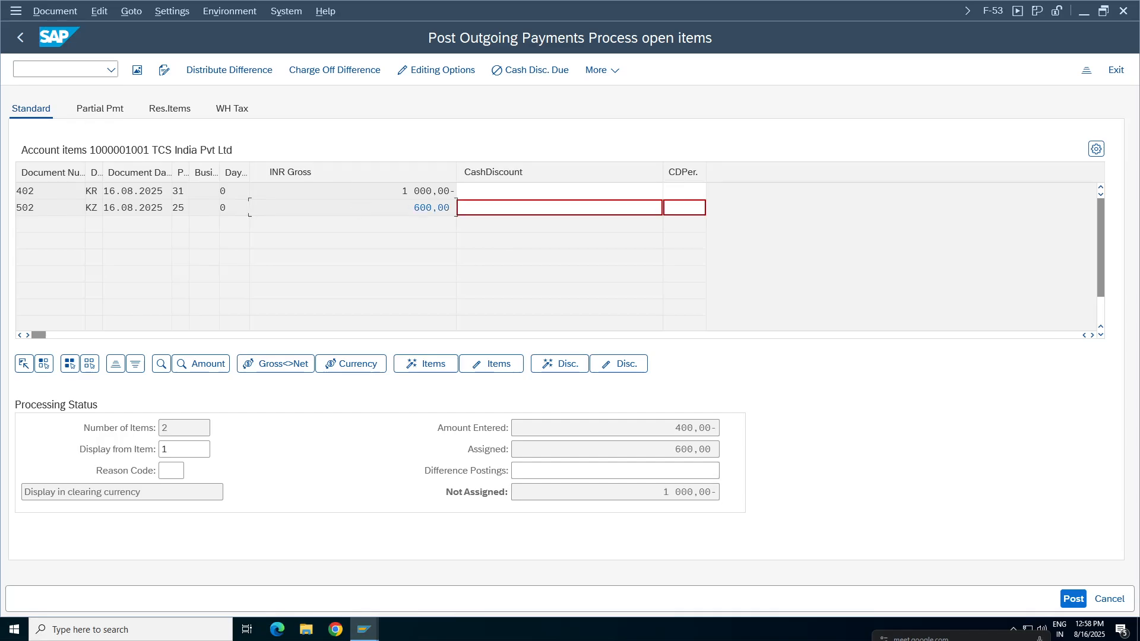
pyautogui.doubleClick(426, 192)
pyautogui.doubleClick(699, 492)
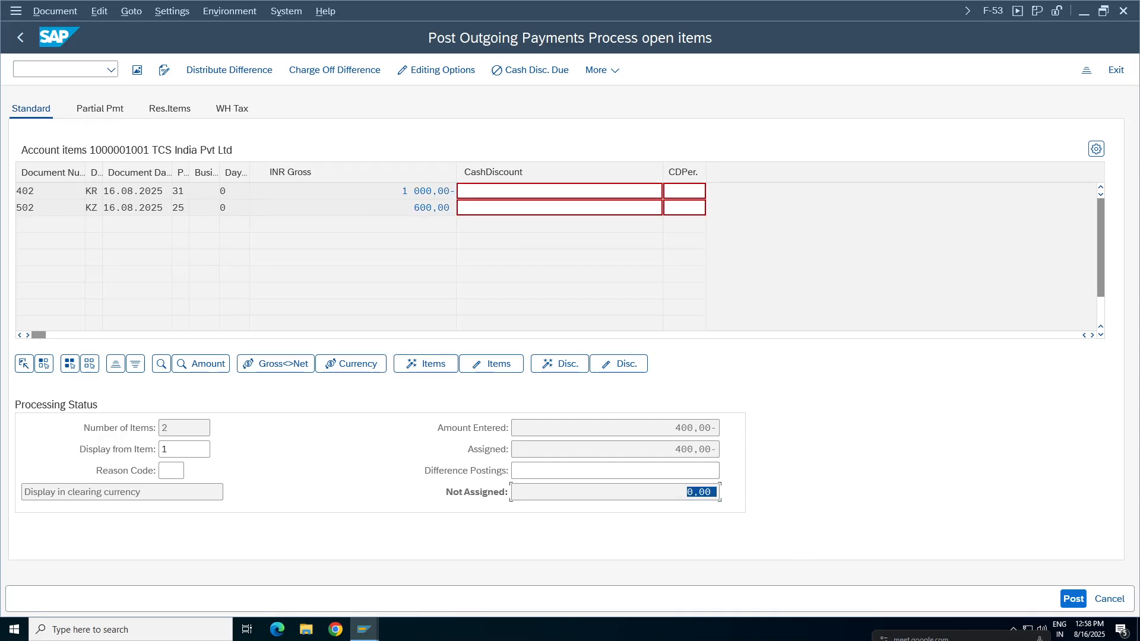
pyautogui.doubleClick(695, 449)
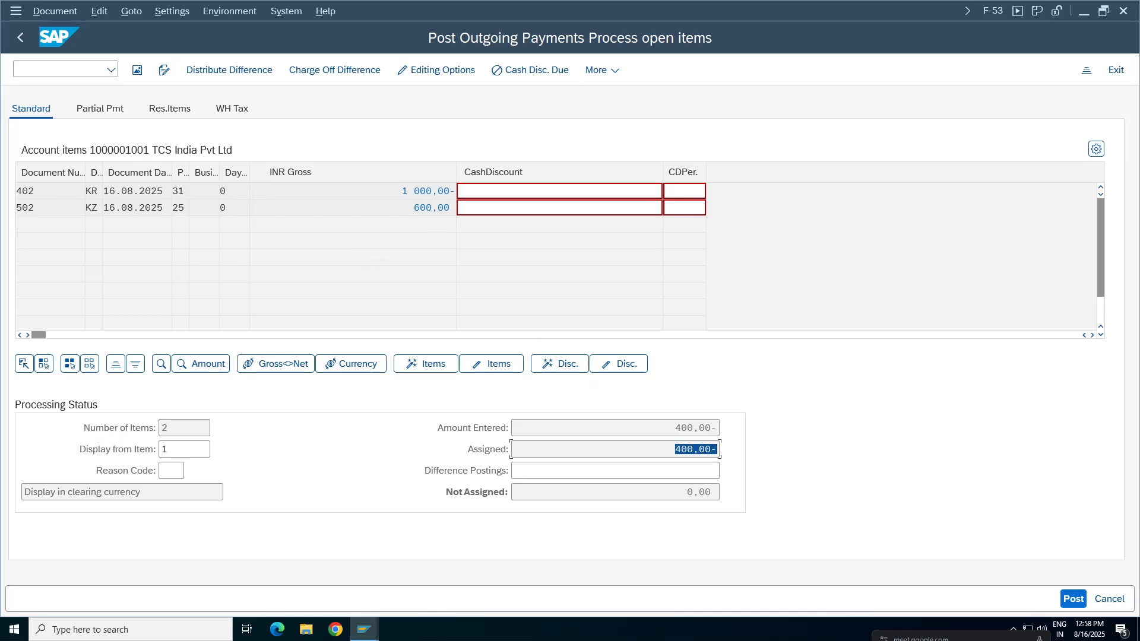
# Simulate the 400 INR outgoing payment and post the document.
pyautogui.click(55, 12)
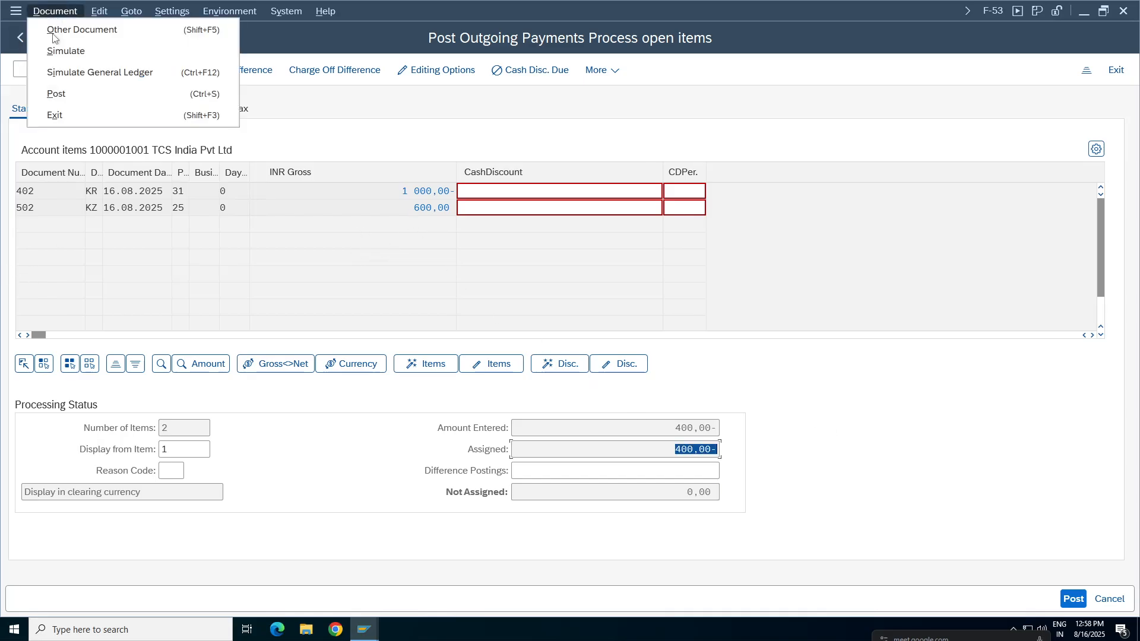
pyautogui.click(59, 51)
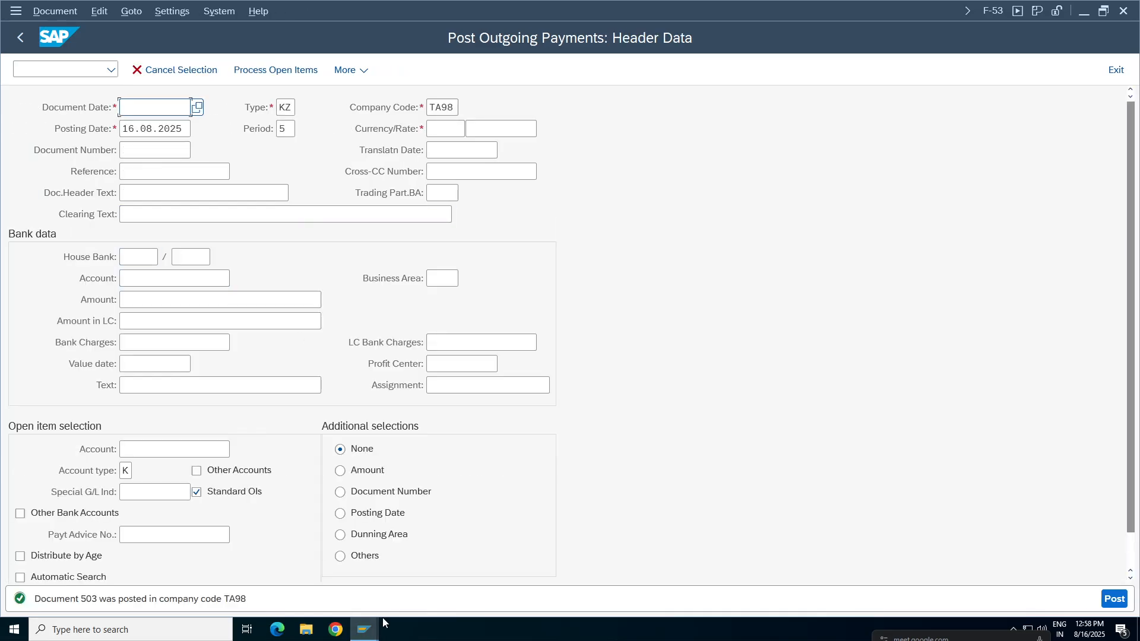
pyautogui.click(53, 11)
# Switch to the line item display of TCS India Pvt Ltd and refresh the list.
pyautogui.click(376, 627)
pyautogui.click(346, 579)
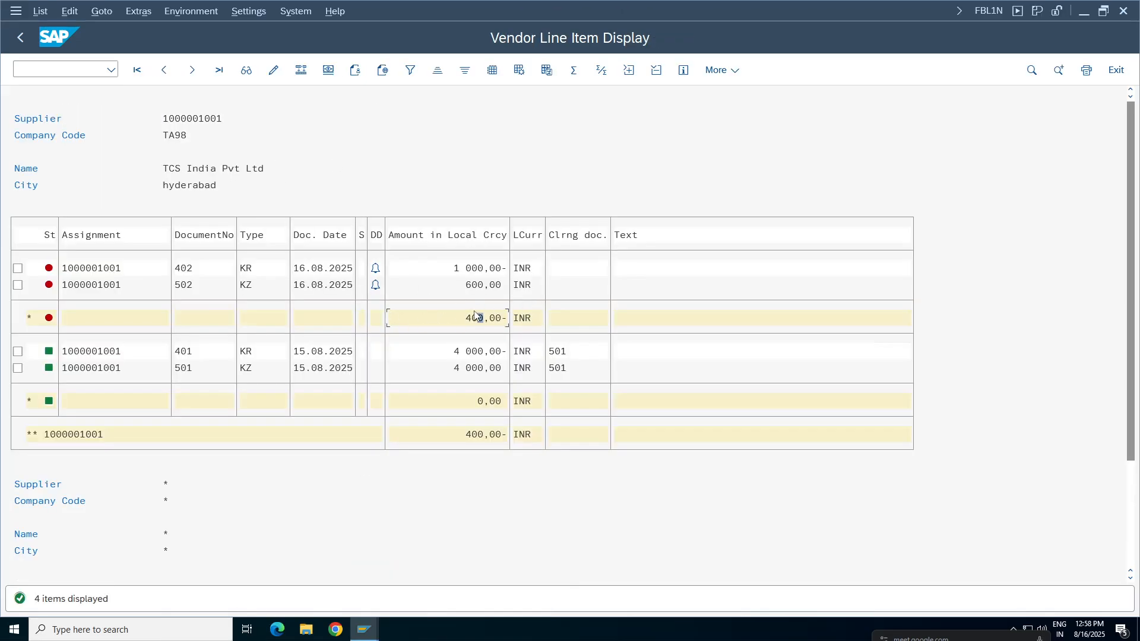
pyautogui.click(39, 14)
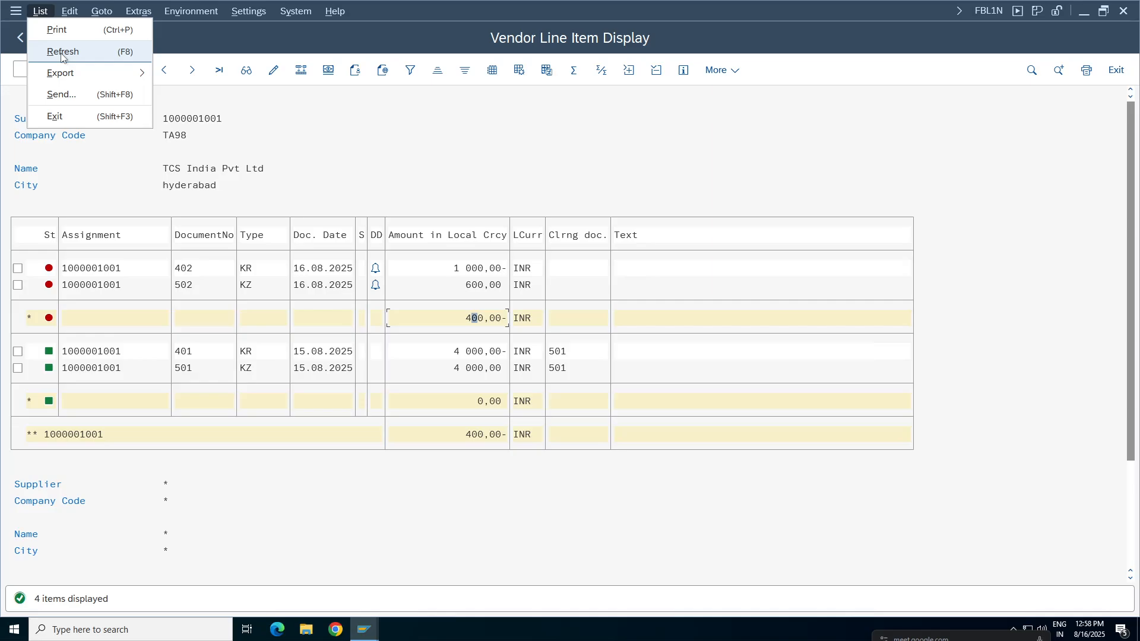
pyautogui.click(64, 53)
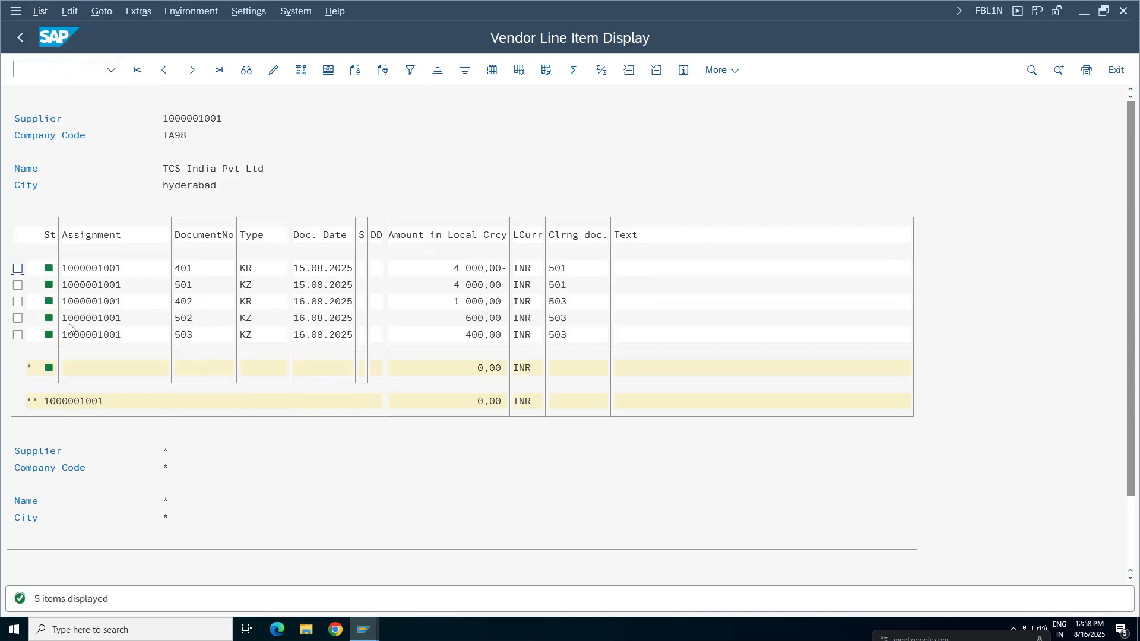
# Mark documents 402, 502 and 503 in the line item list and examine their dates, amounts and clearing document.
pyautogui.click(17, 302)
pyautogui.click(18, 318)
pyautogui.click(18, 335)
pyautogui.click(320, 317)
pyautogui.click(326, 340)
pyautogui.click(475, 337)
# Switch to the display of payment document 503 and go back to the outgoing payment header.
pyautogui.click(365, 629)
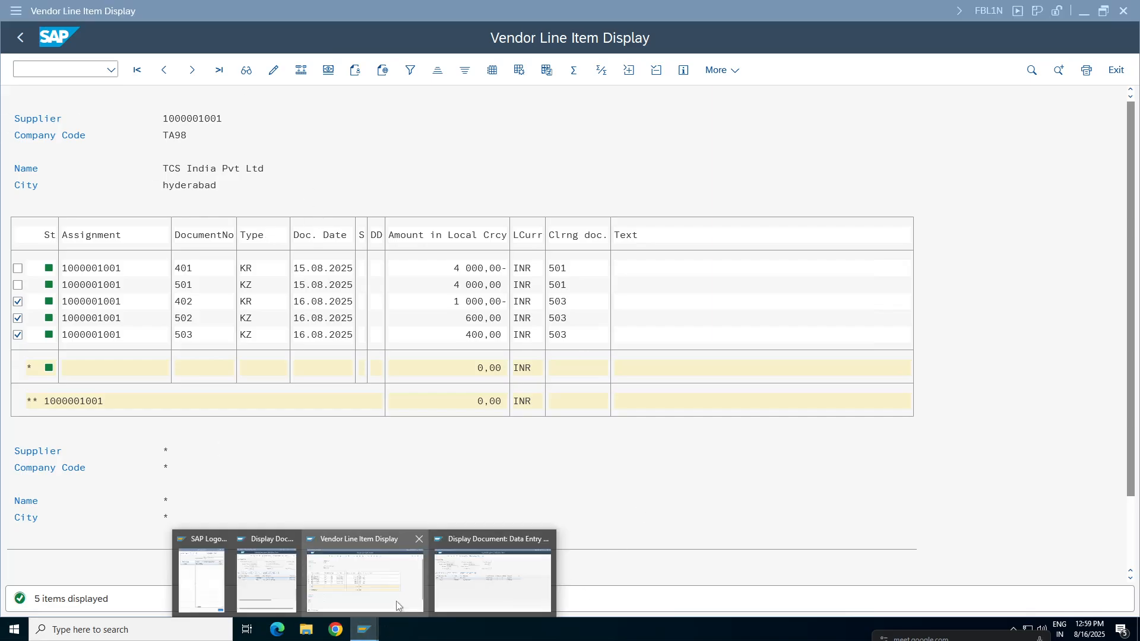
pyautogui.click(369, 569)
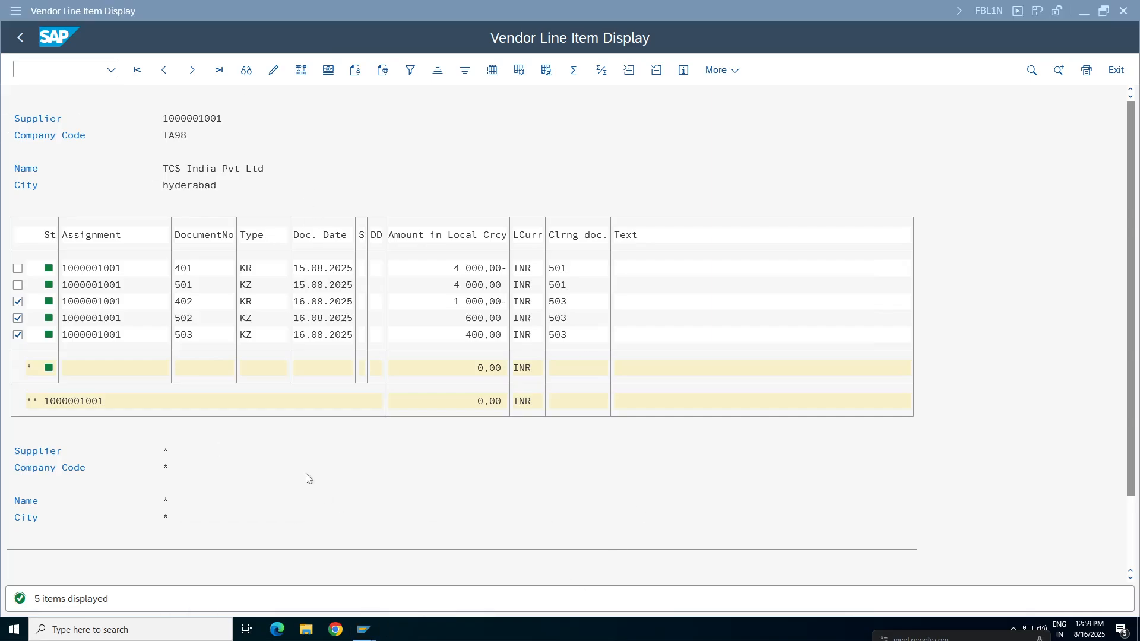
pyautogui.click(362, 634)
pyautogui.click(488, 588)
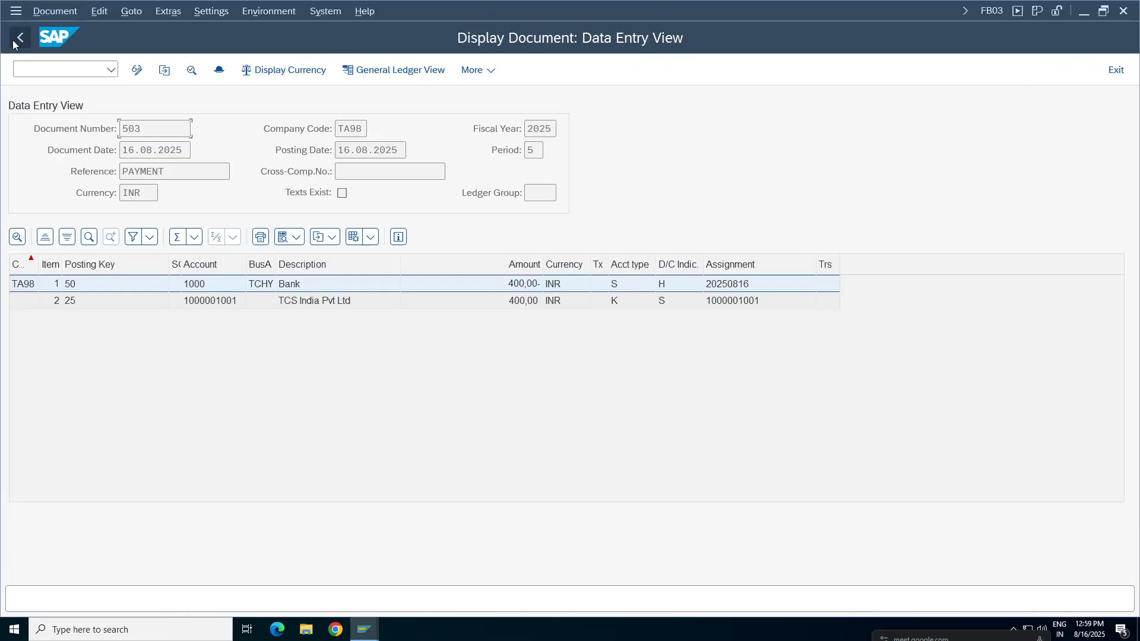
pyautogui.click(20, 37)
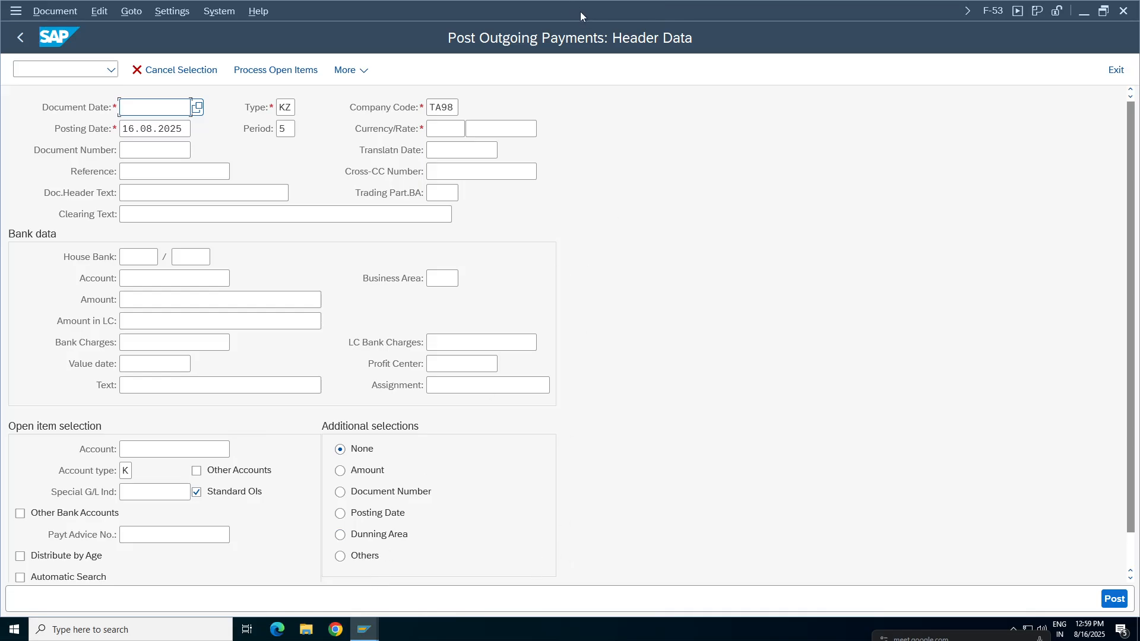
# Switch to the FI working notes in Google Sheets, view the residual payment method example and return to SAP.
pyautogui.moveTo(624, 5)
pyautogui.click(690, 8)
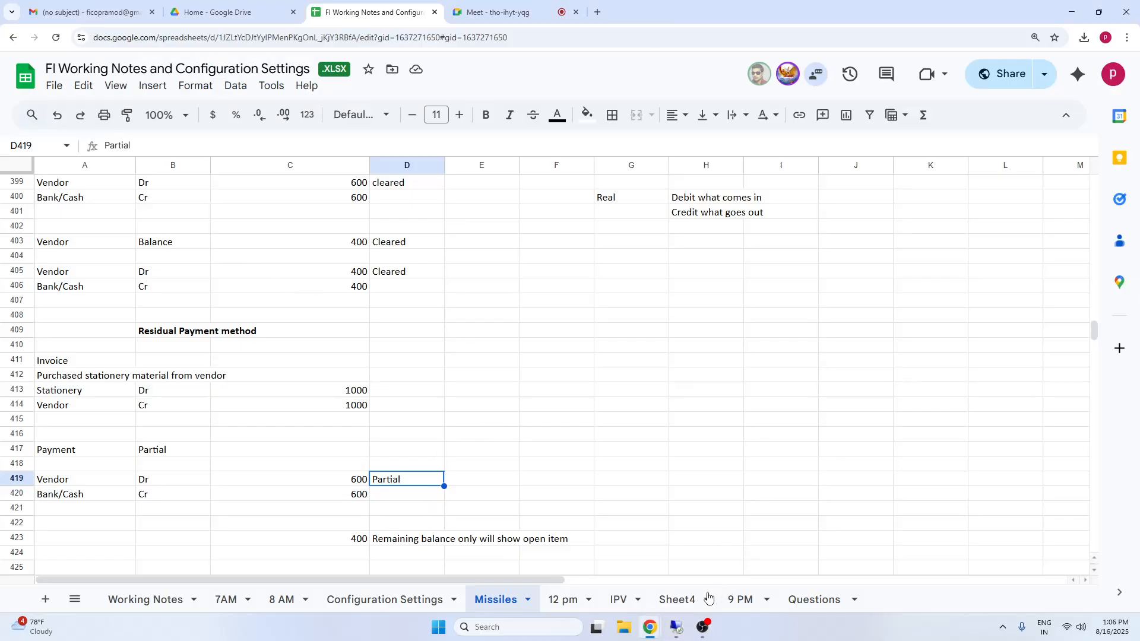
pyautogui.click(766, 435)
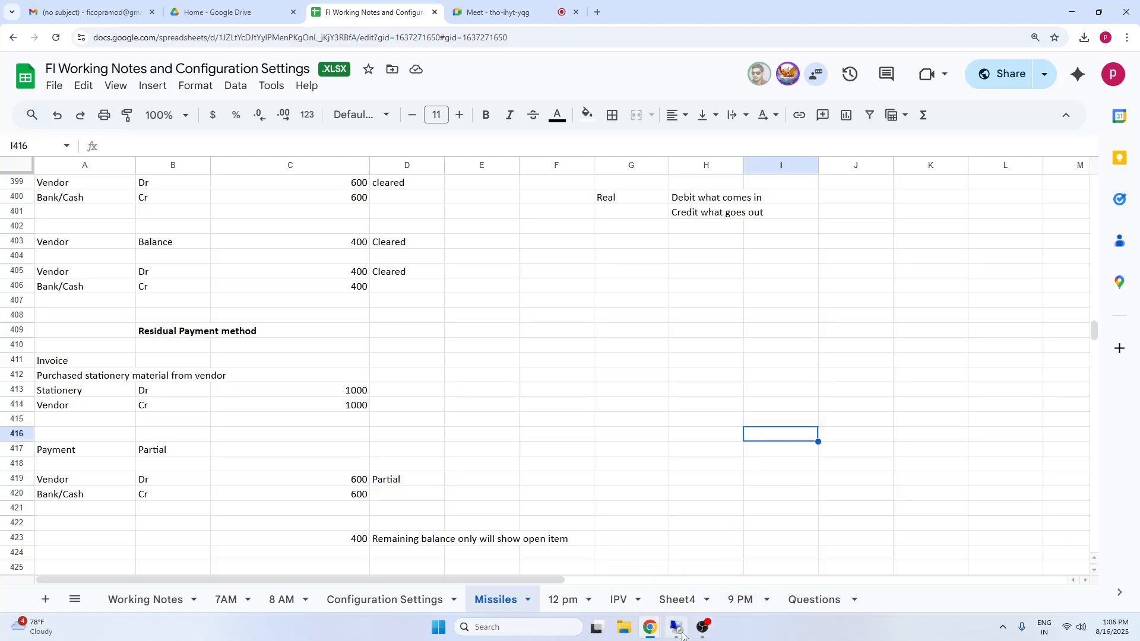
pyautogui.click(677, 628)
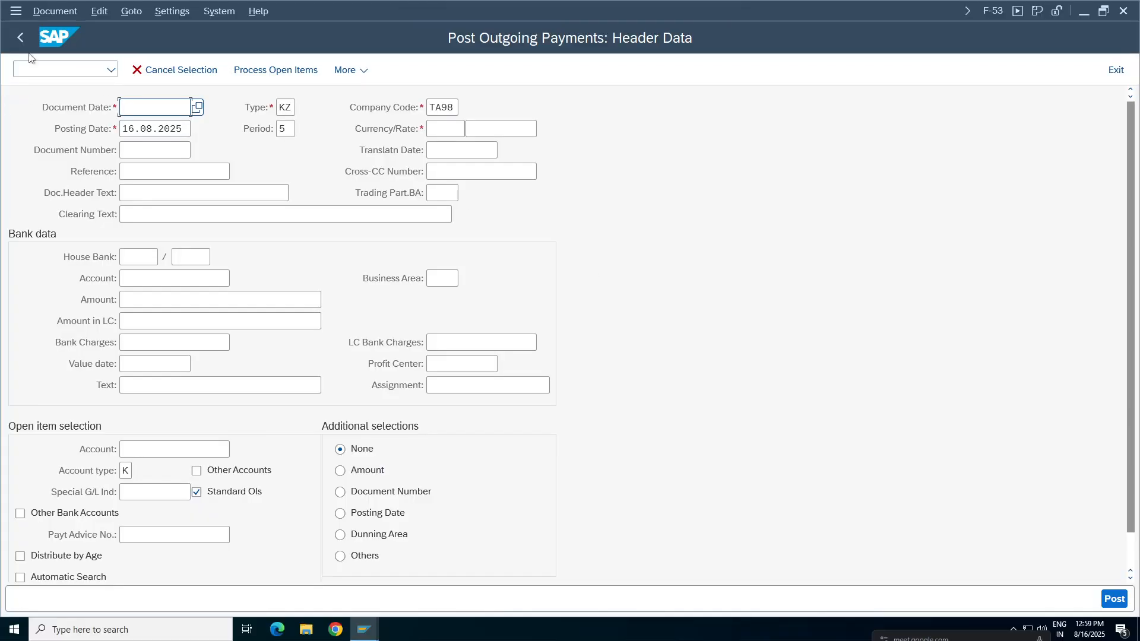
# Exit the outgoing payment entry and select the F-44 Clear transaction among the Accounts Payable account functions in the SAP menu.
pyautogui.click(20, 37)
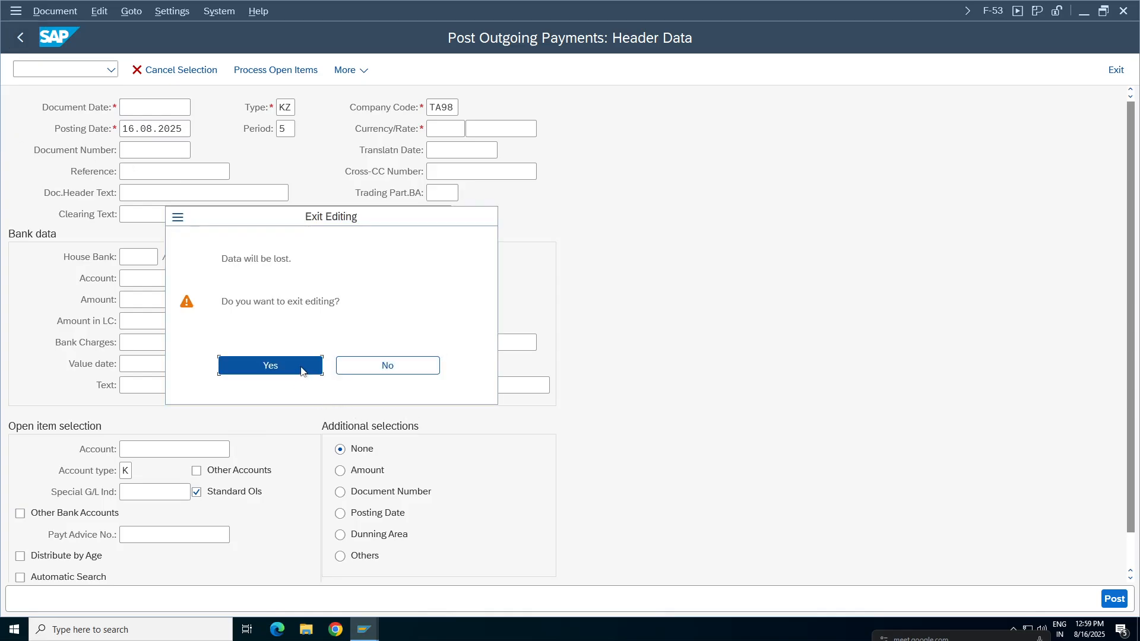
pyautogui.click(301, 371)
pyautogui.click(72, 506)
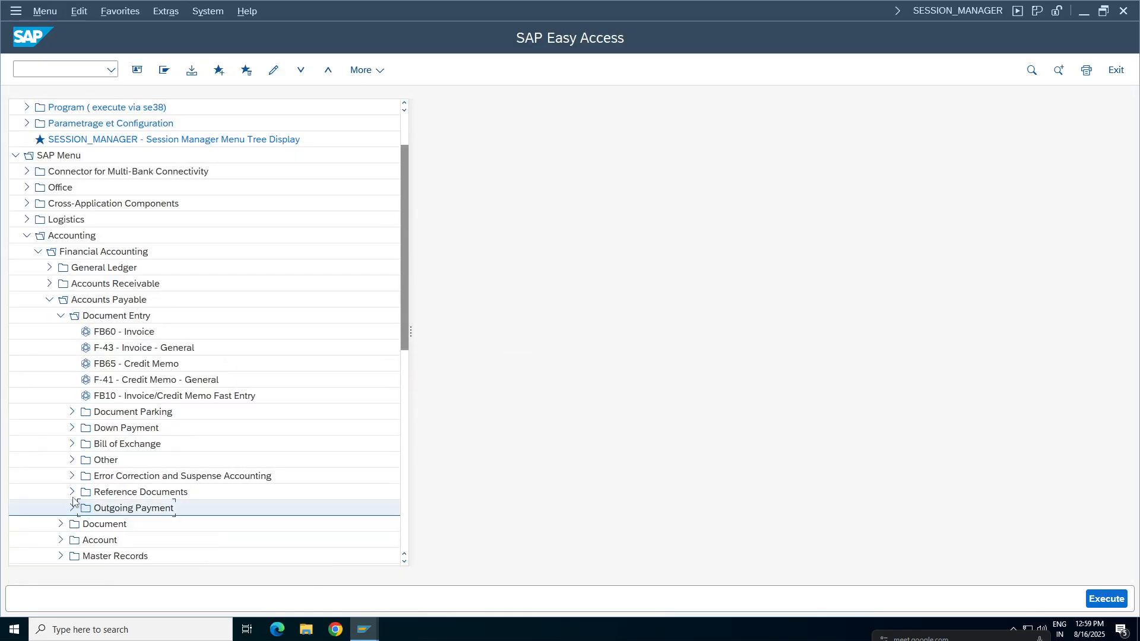
pyautogui.click(60, 315)
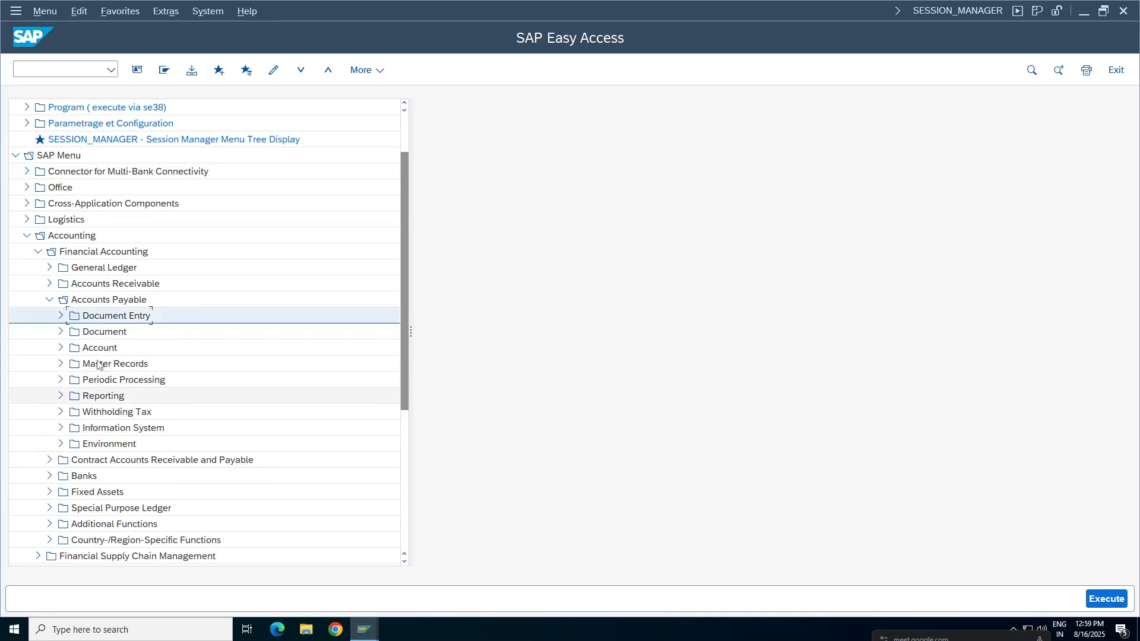
pyautogui.click(61, 347)
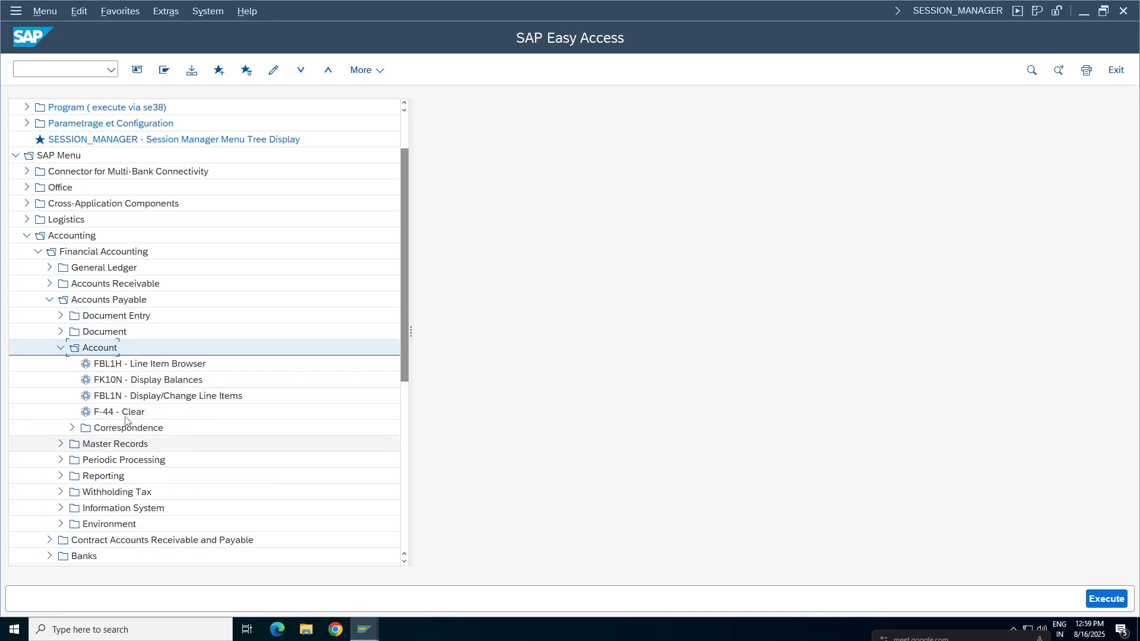
pyautogui.click(121, 414)
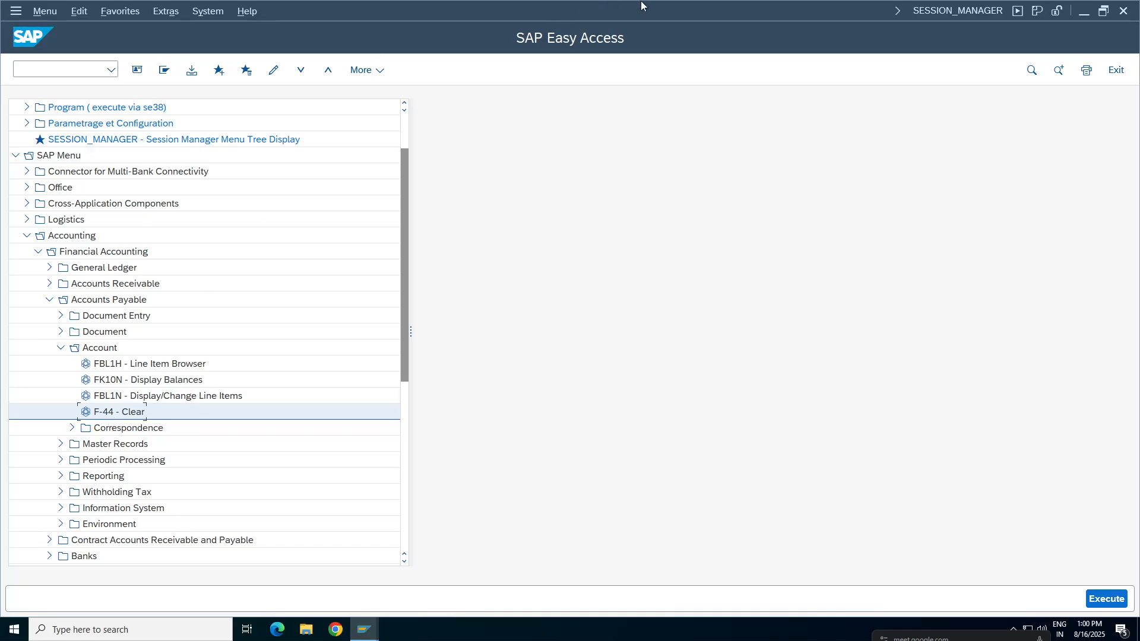
# Switch to the FI working notes in Google Sheets and enter the label inv with amount 1000 in G407:H407.
pyautogui.moveTo(644, 6)
pyautogui.click(690, 7)
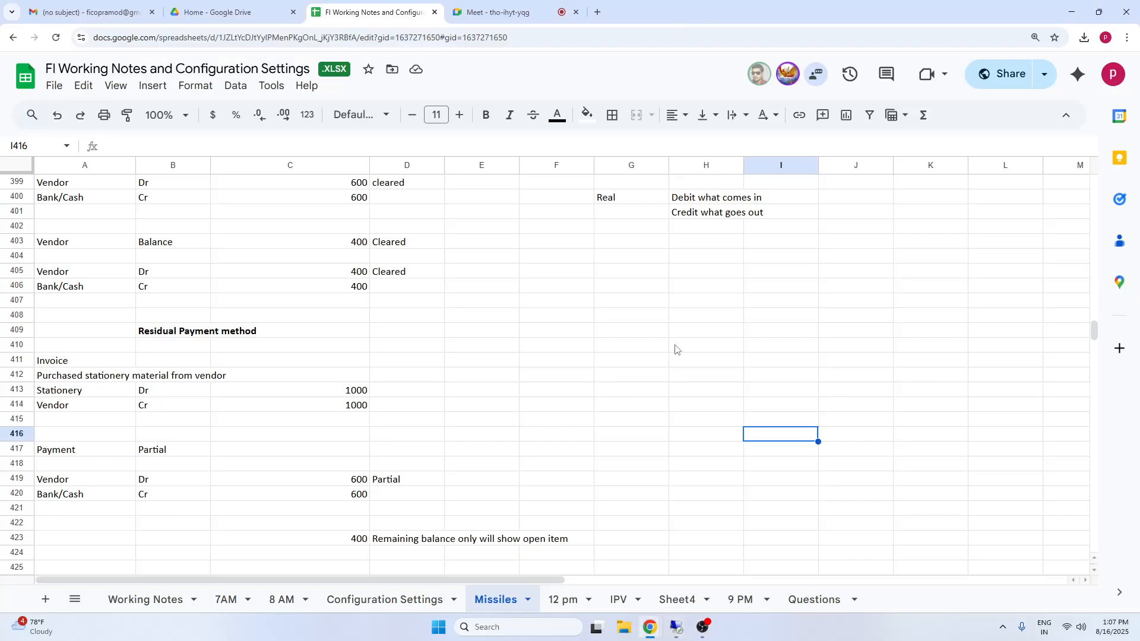
pyautogui.click(716, 305)
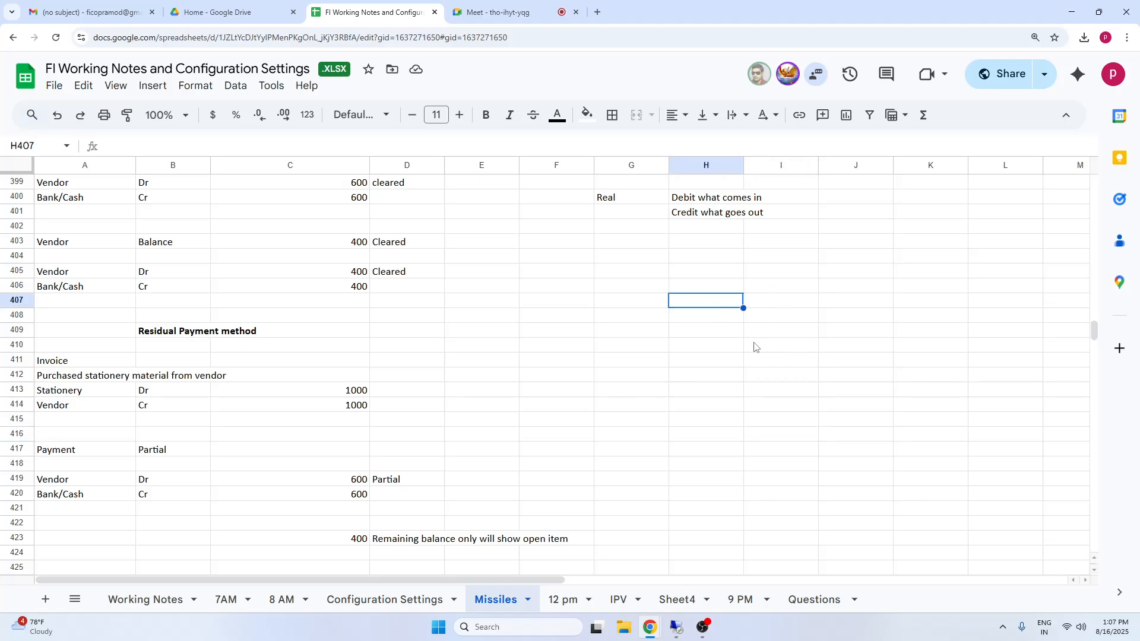
pyautogui.write('1000')
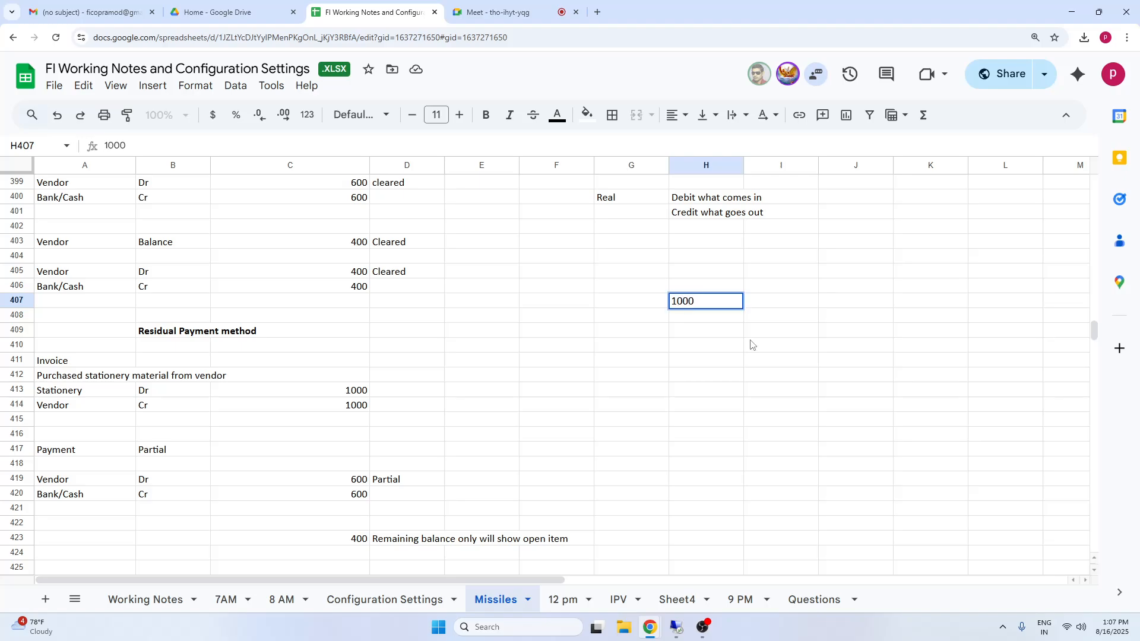
pyautogui.click(644, 305)
pyautogui.write('inv')
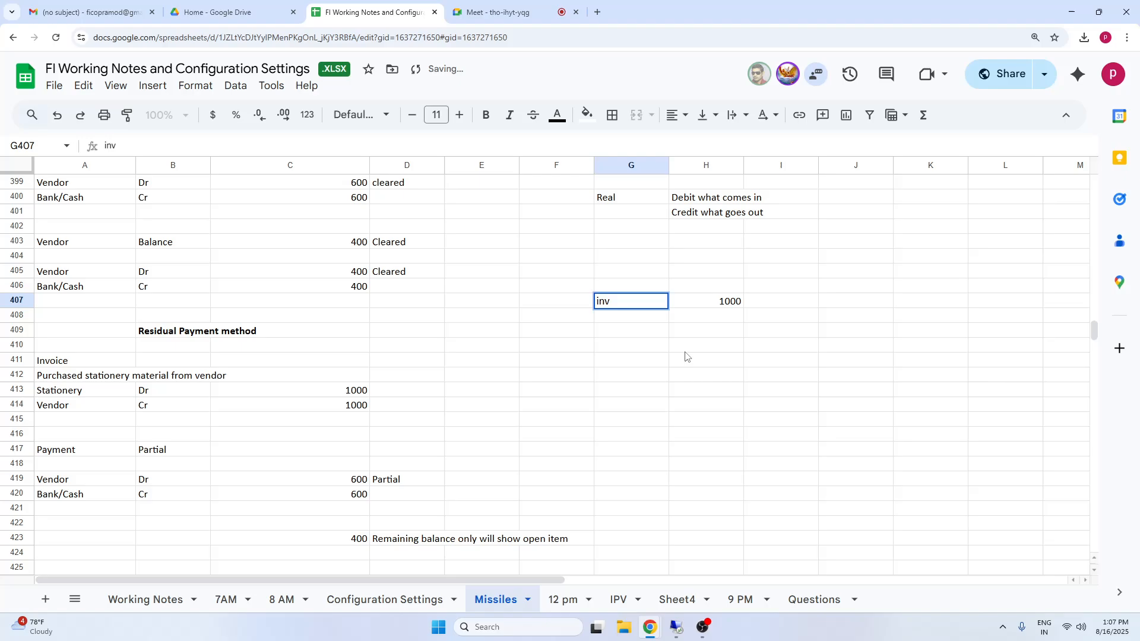
pyautogui.moveTo(685, 351); pyautogui.dragTo(685, 355)
# Add a row labelled pay with amount 1000 in G408:H408 below the inv row.
pyautogui.click(617, 315)
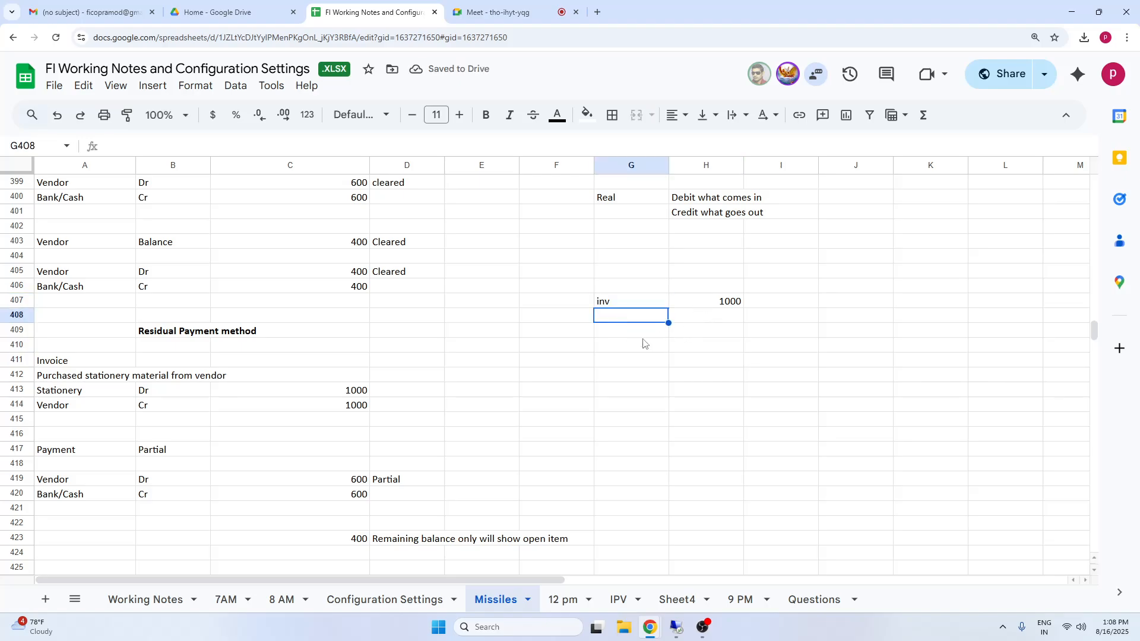
pyautogui.click(715, 318)
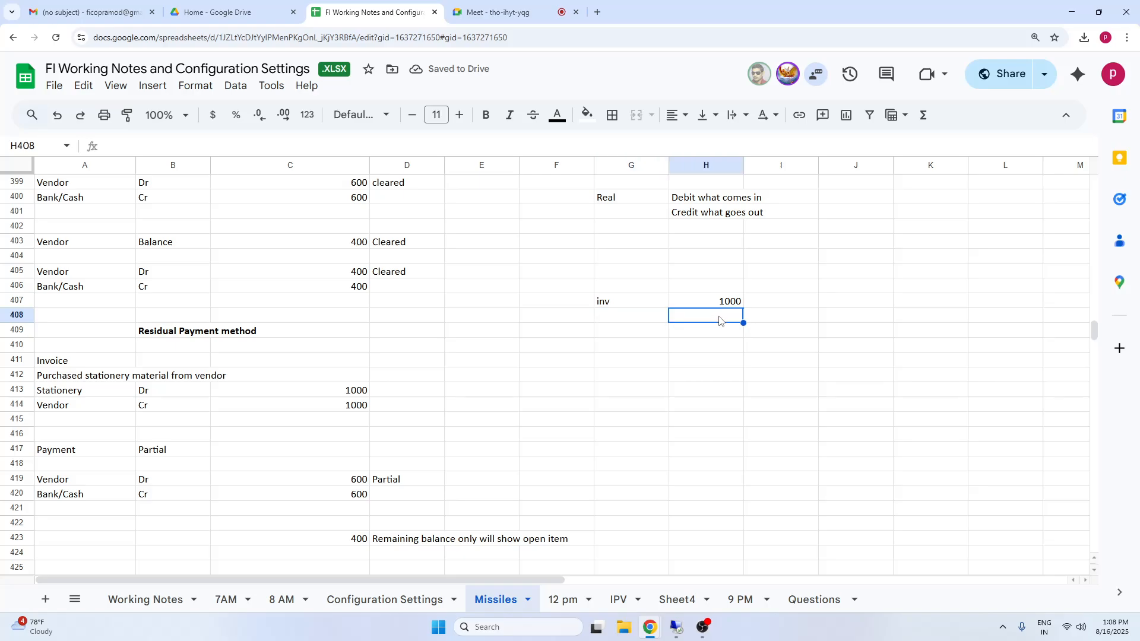
pyautogui.write('1000')
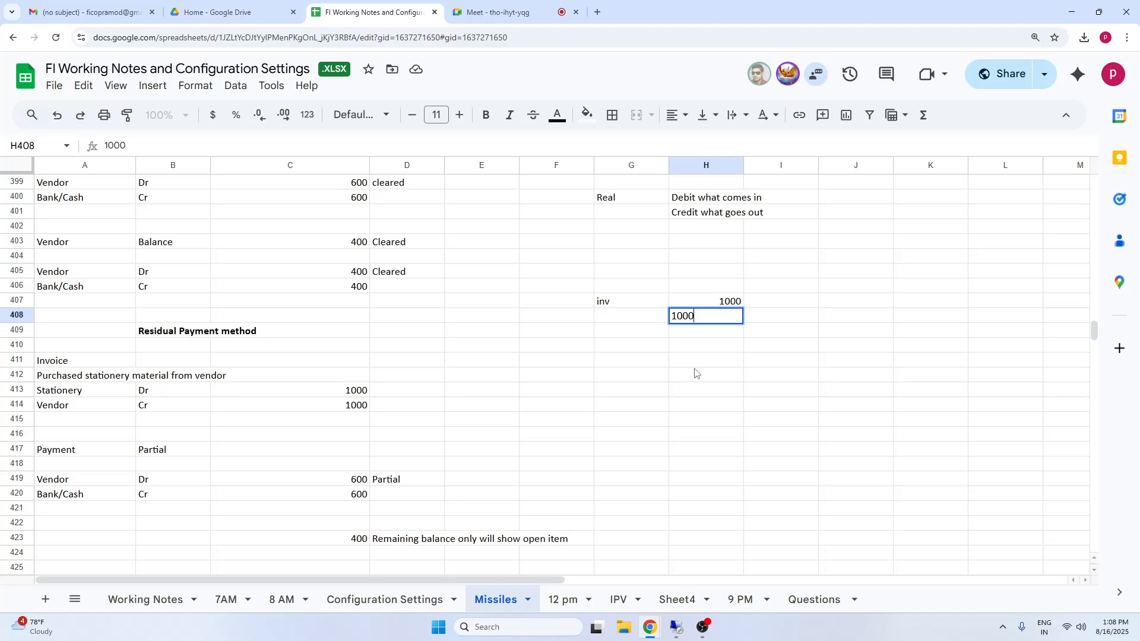
pyautogui.click(643, 322)
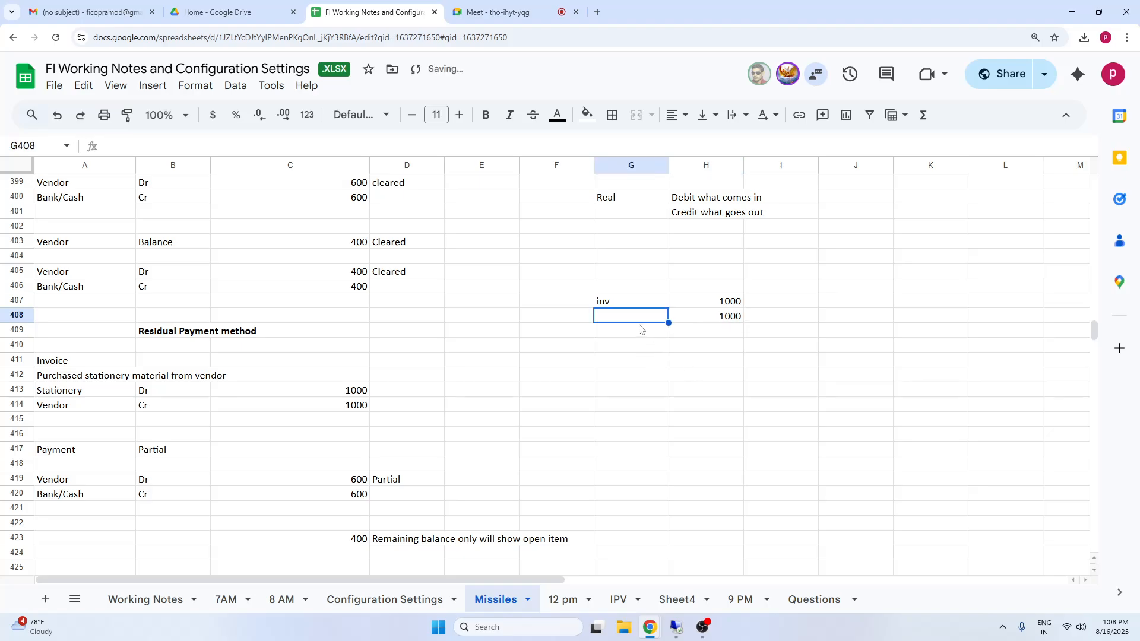
pyautogui.write('pay')
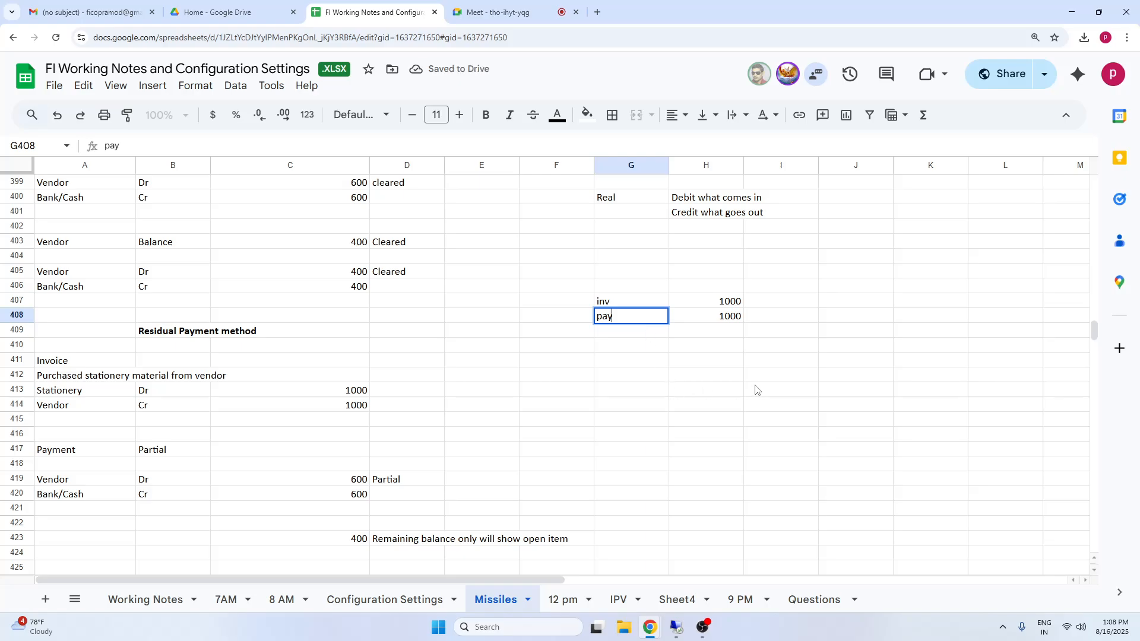
pyautogui.click(755, 389)
pyautogui.moveTo(730, 304); pyautogui.dragTo(730, 318)
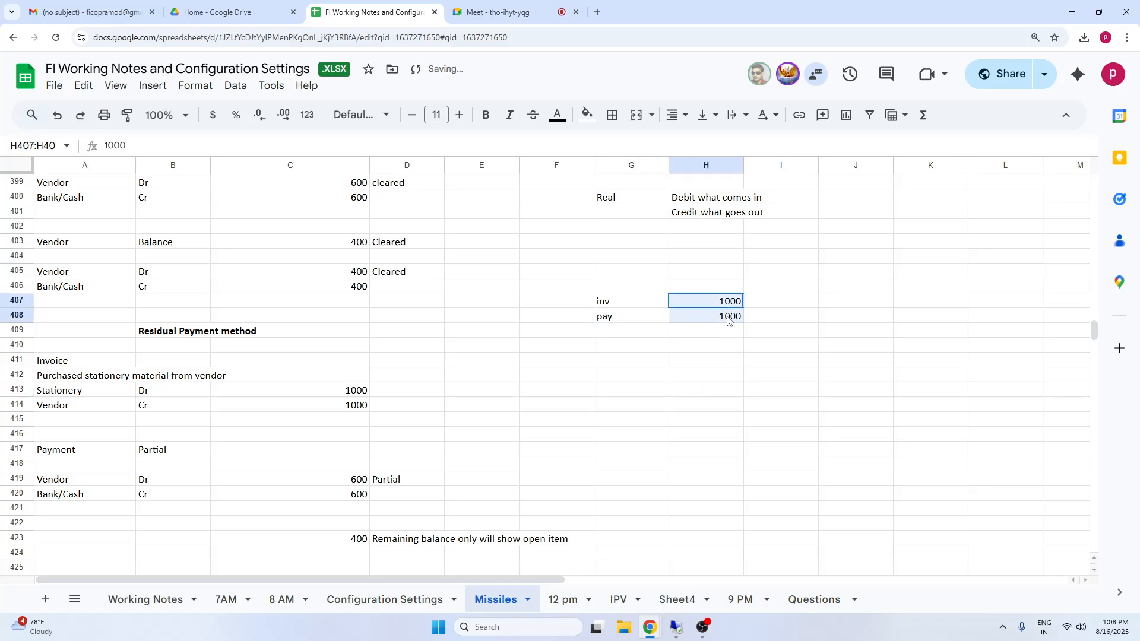
pyautogui.click(710, 361)
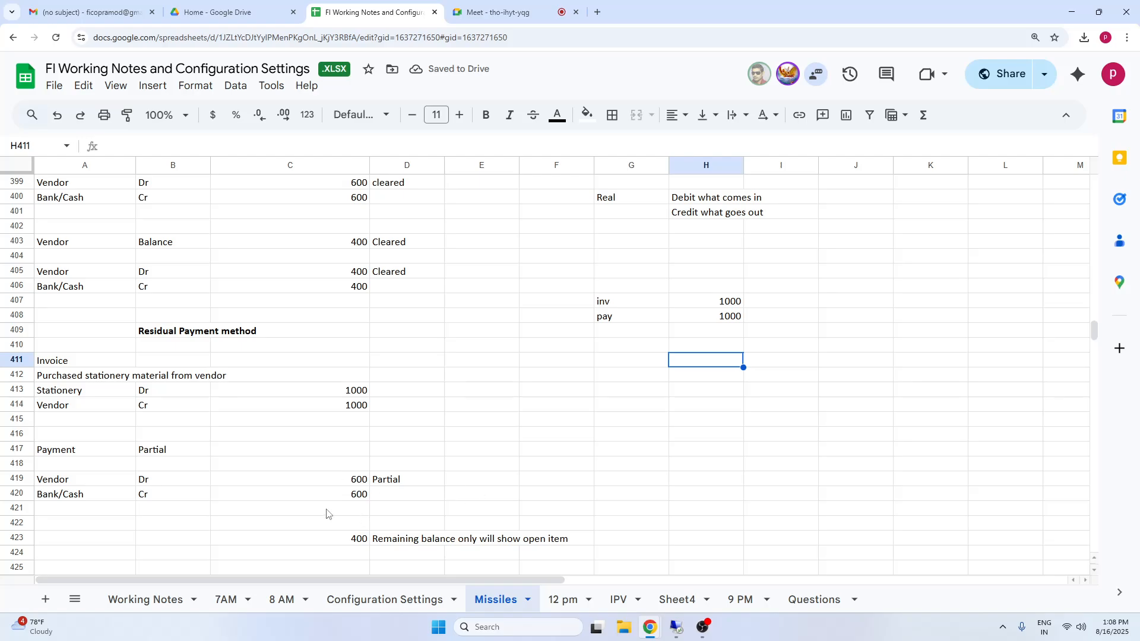
# Examine the partial payment example's invoice, payment and balance entries in rows 393 to 406 against the inv and pay rows.
pyautogui.click(339, 484)
pyautogui.click(357, 272)
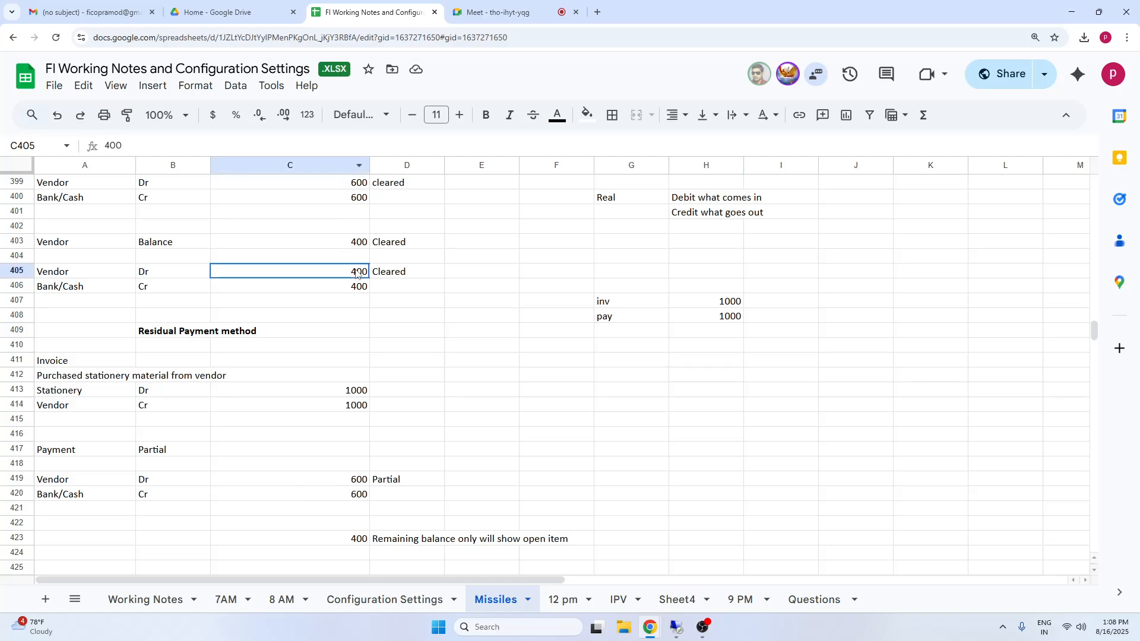
pyautogui.click(355, 289)
pyautogui.moveTo(81, 243); pyautogui.dragTo(365, 286)
pyautogui.click(733, 304)
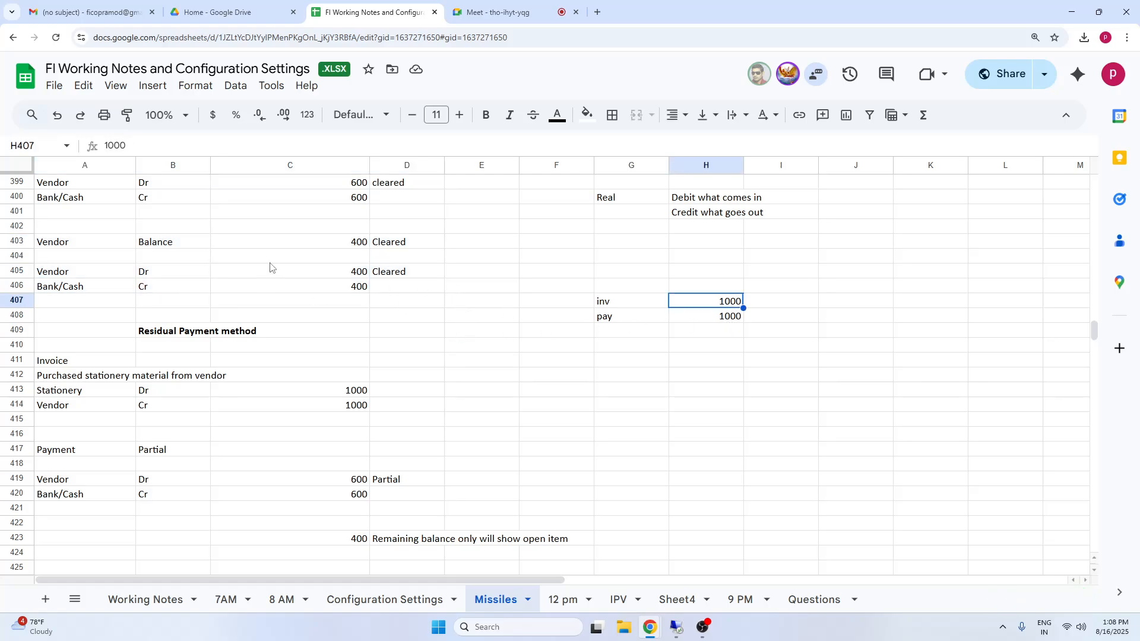
pyautogui.click(285, 205)
pyautogui.press('Up')
pyautogui.press('Up')
pyautogui.press('Up')
pyautogui.press('Up')
pyautogui.press('Up')
pyautogui.press('Up')
pyautogui.press('Up')
pyautogui.press('Up')
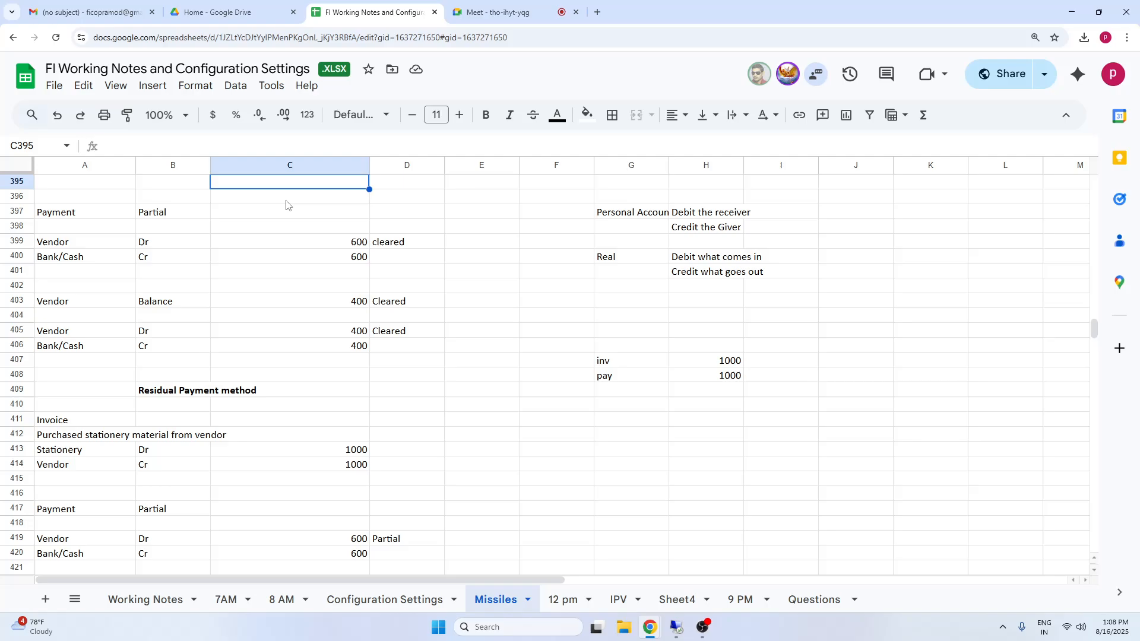
pyautogui.click(310, 254)
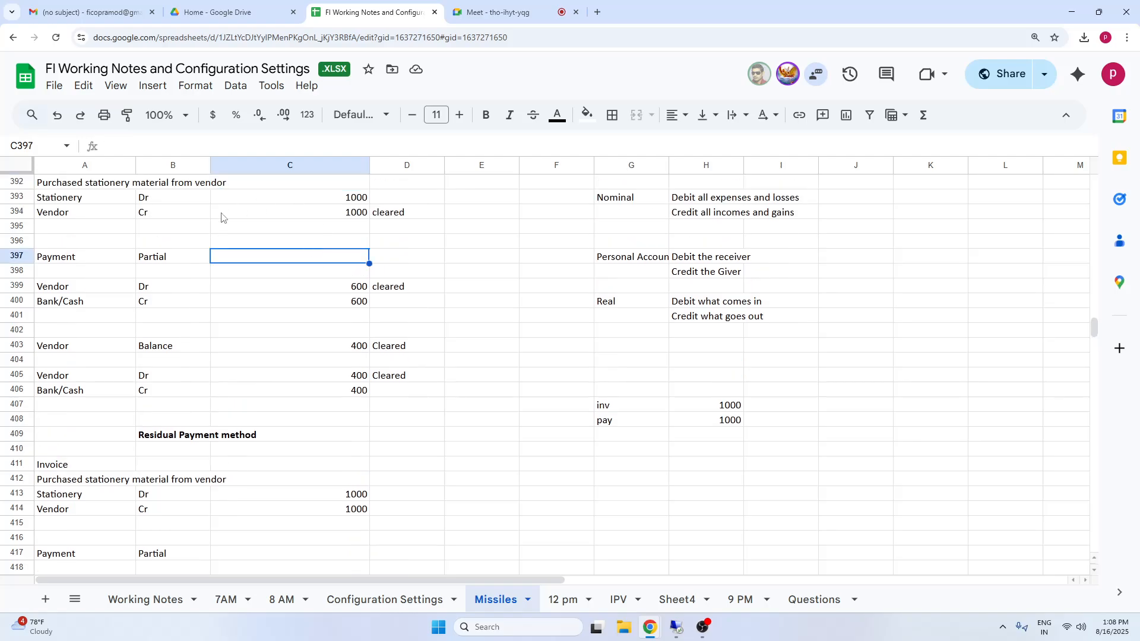
pyautogui.moveTo(87, 203); pyautogui.dragTo(344, 223)
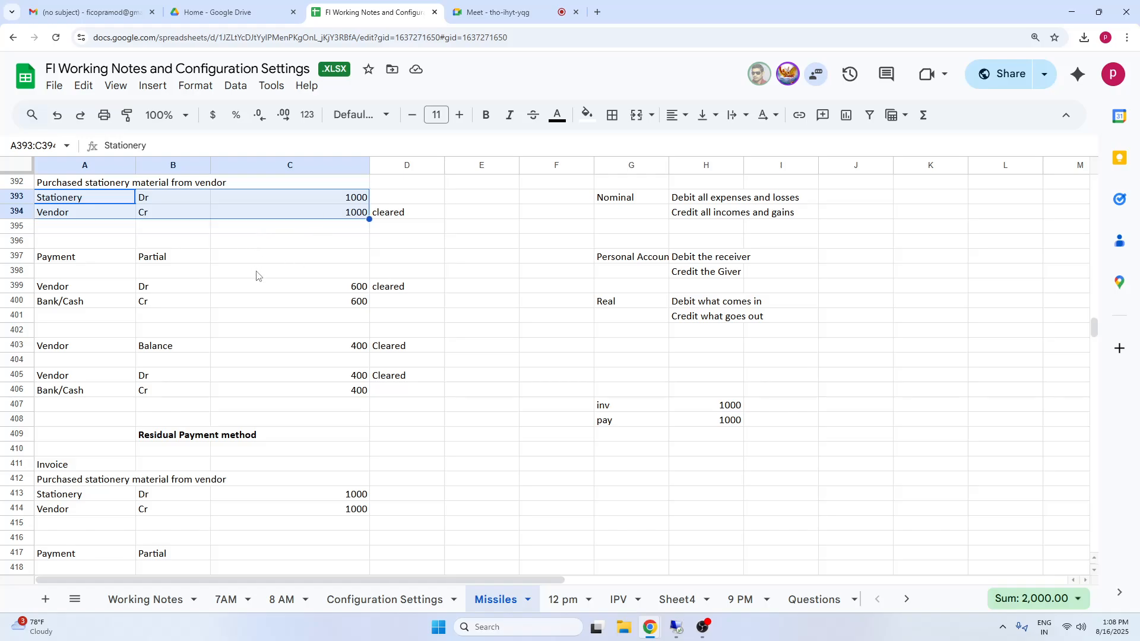
pyautogui.click(345, 300)
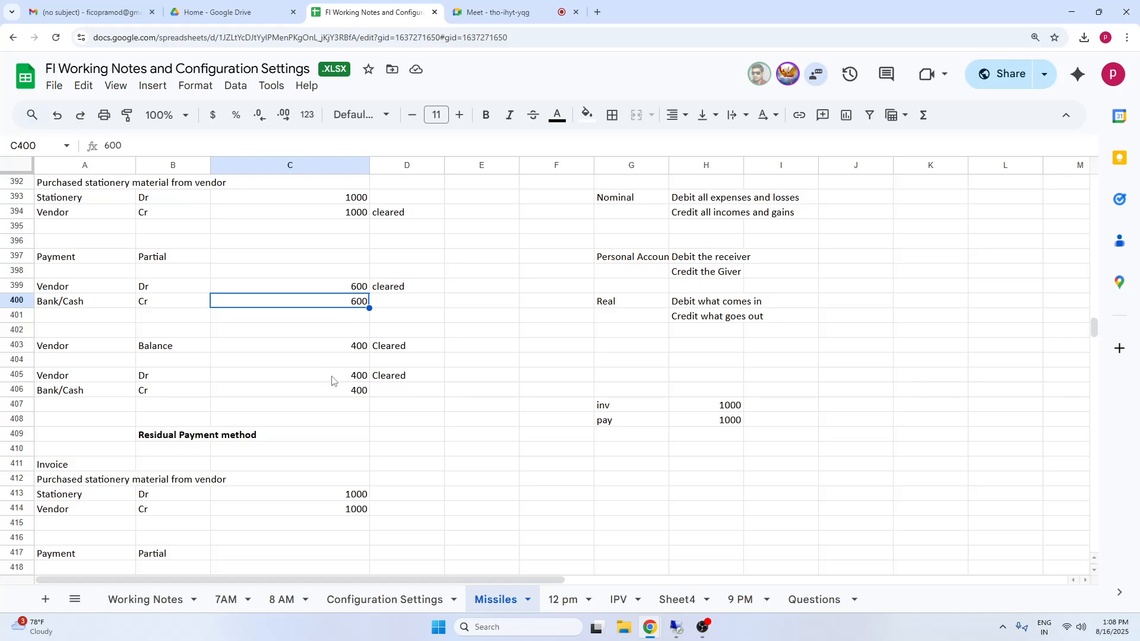
pyautogui.moveTo(80, 378); pyautogui.dragTo(365, 391)
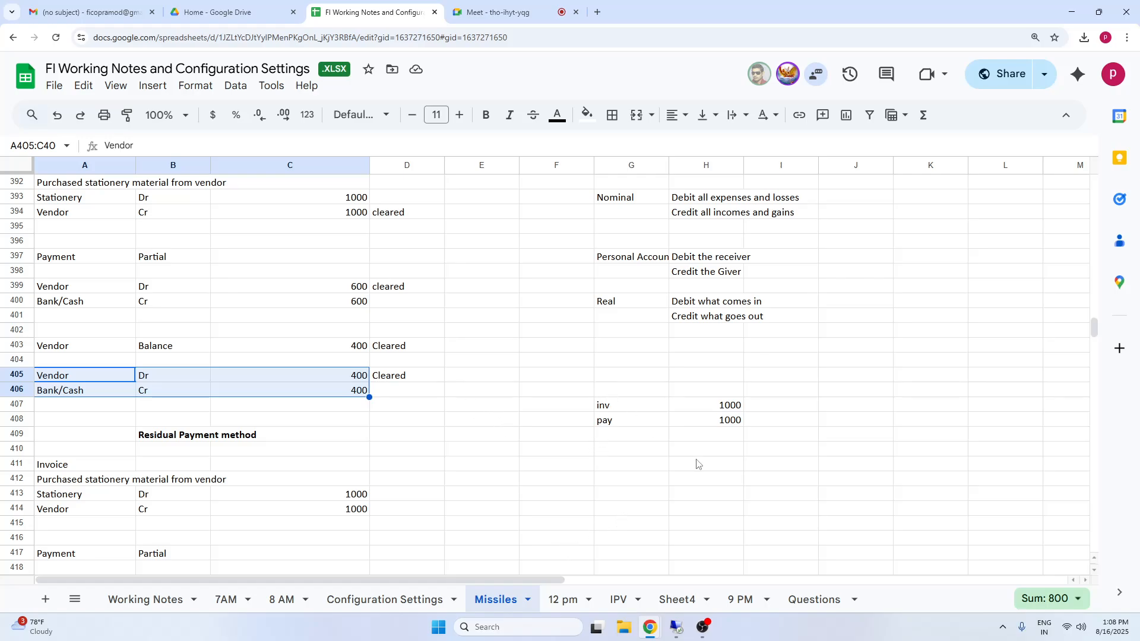
pyautogui.moveTo(617, 390); pyautogui.dragTo(700, 454)
# Switch to SAP and back to the working notes, and review the residual payment example down to the remaining balance in row 423.
pyautogui.click(676, 627)
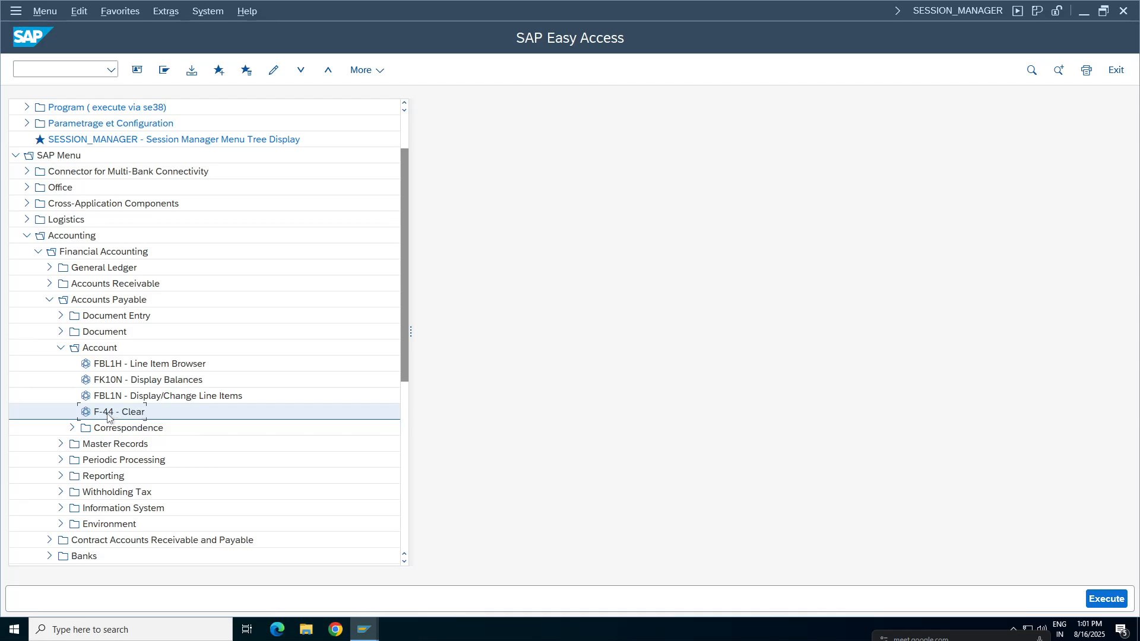
pyautogui.moveTo(689, 8)
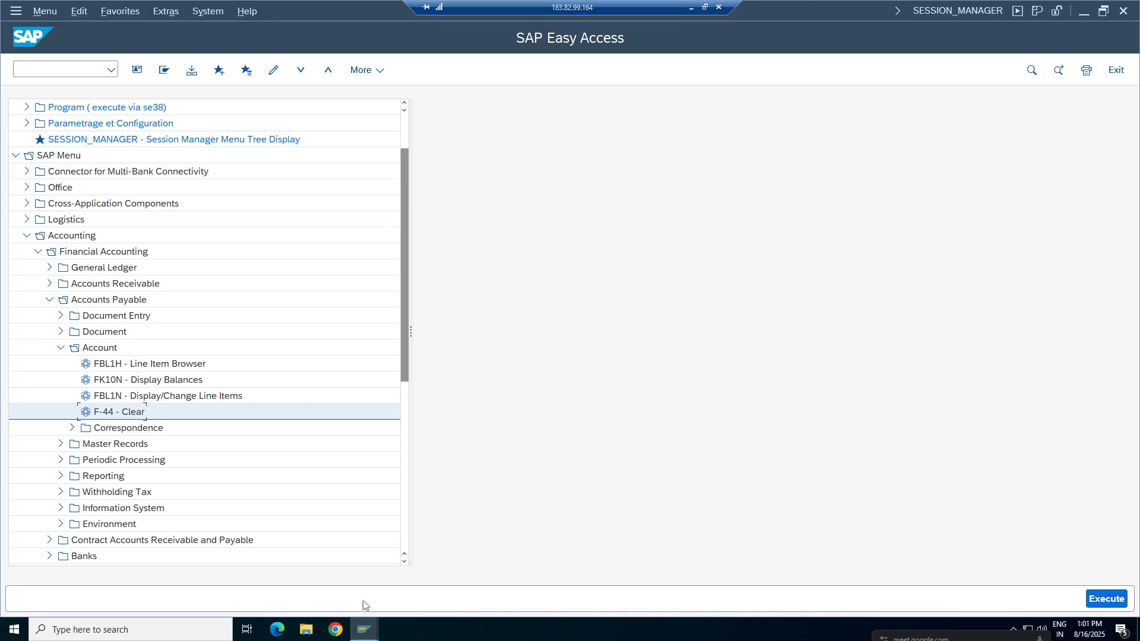
pyautogui.click(690, 8)
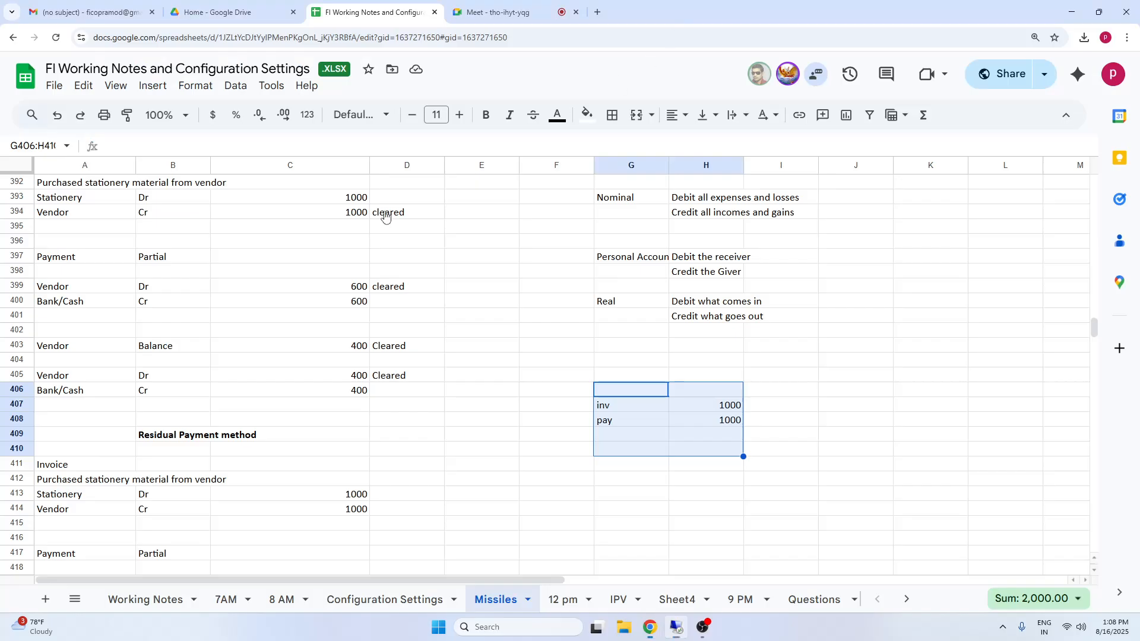
pyautogui.click(460, 455)
pyautogui.click(203, 450)
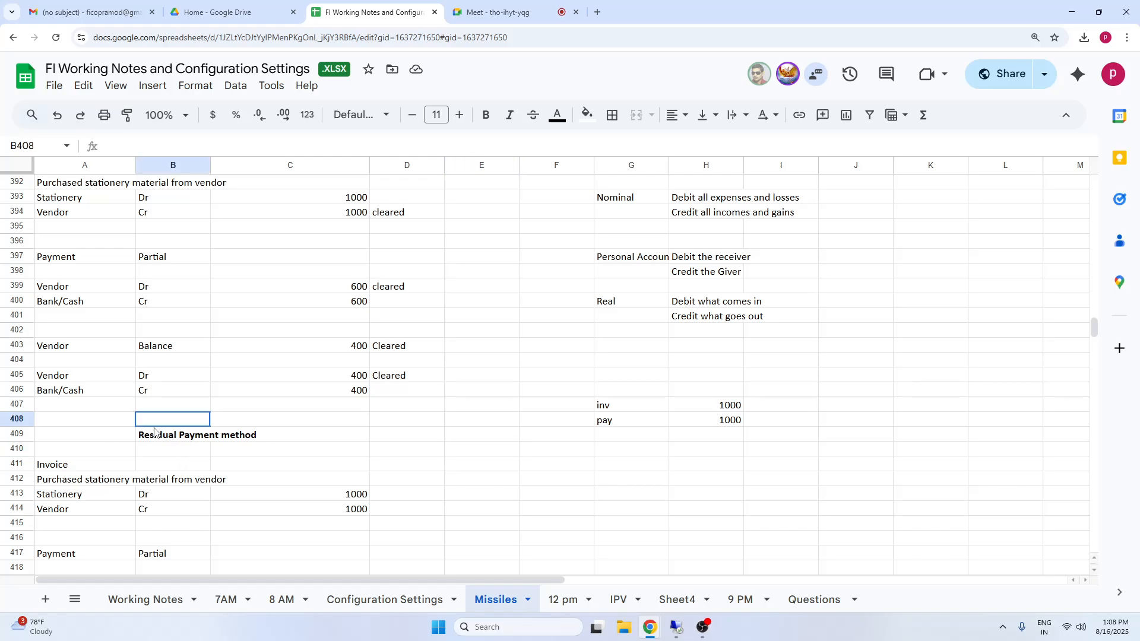
pyautogui.click(75, 530)
pyautogui.press('Down')
pyautogui.press('Down')
pyautogui.press('Down')
pyautogui.press('Down')
pyautogui.press('Down')
pyautogui.press('Down')
pyautogui.press('Down')
pyautogui.press('Down')
pyautogui.press('Down')
pyautogui.press('Down')
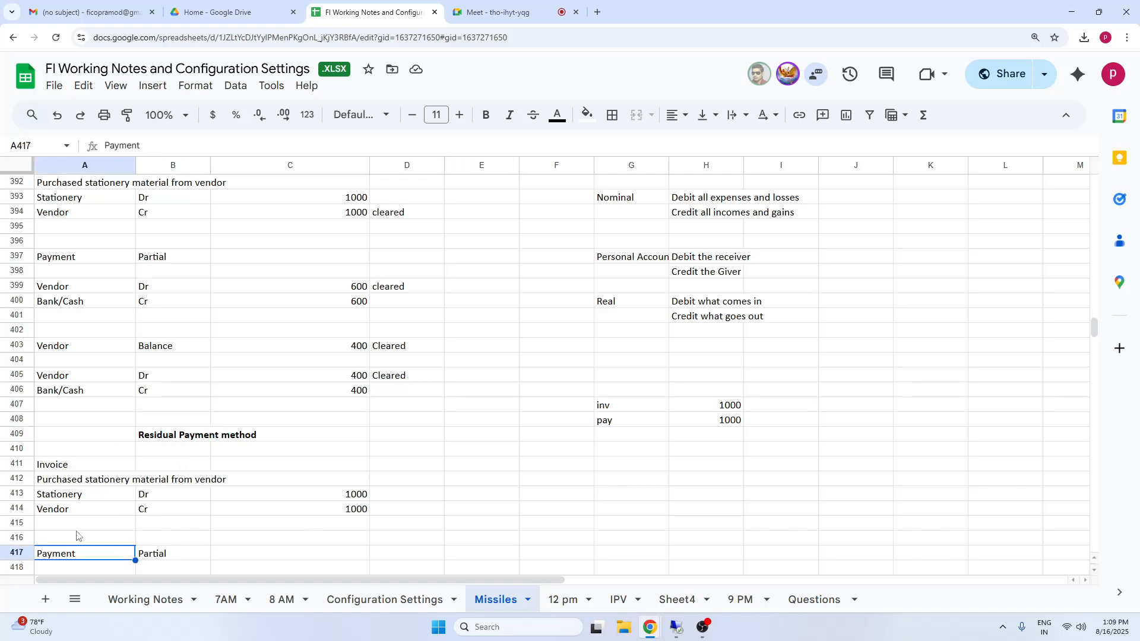
pyautogui.press('Down')
pyautogui.press('Down')
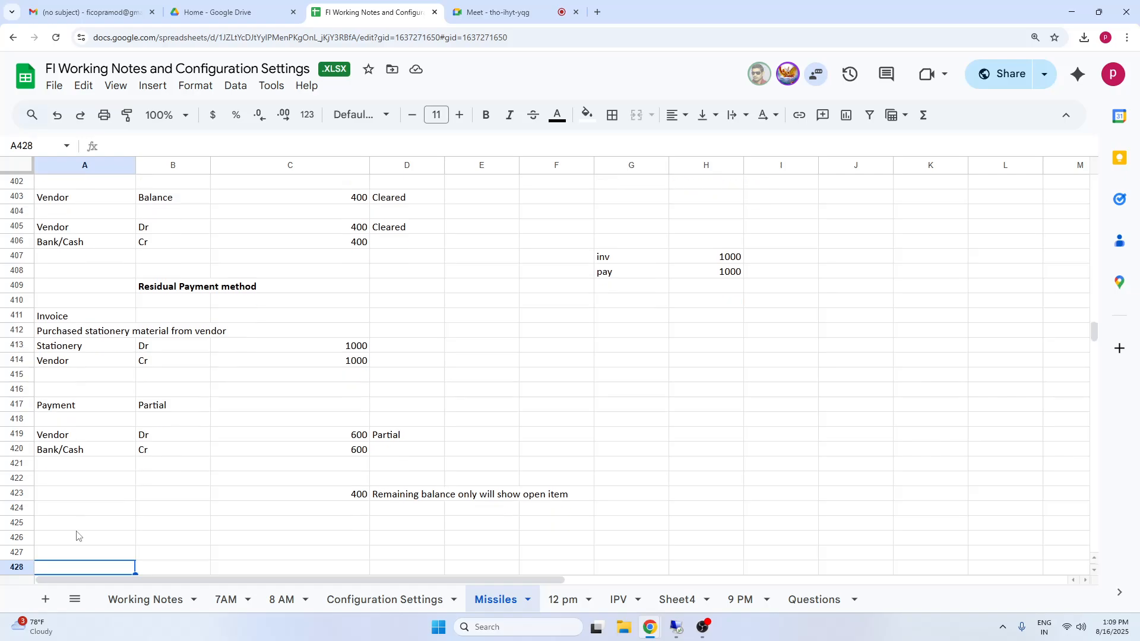
pyautogui.click(341, 498)
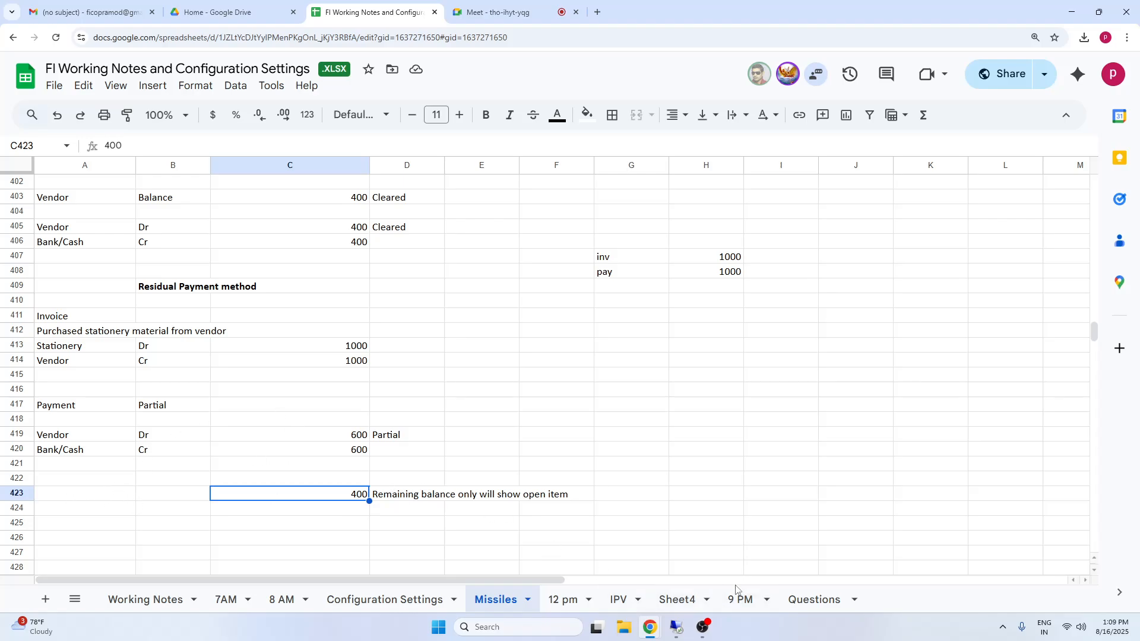
# Return to SAP and open FB60 - Invoice from the Accounts Payable document entry functions.
pyautogui.click(677, 627)
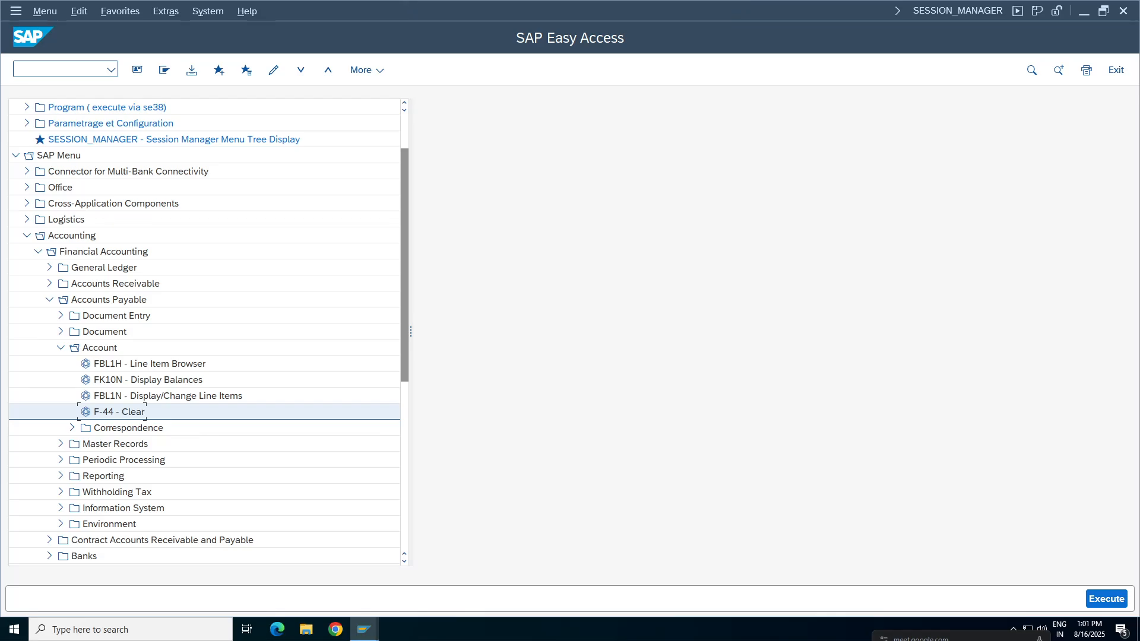
pyautogui.click(60, 347)
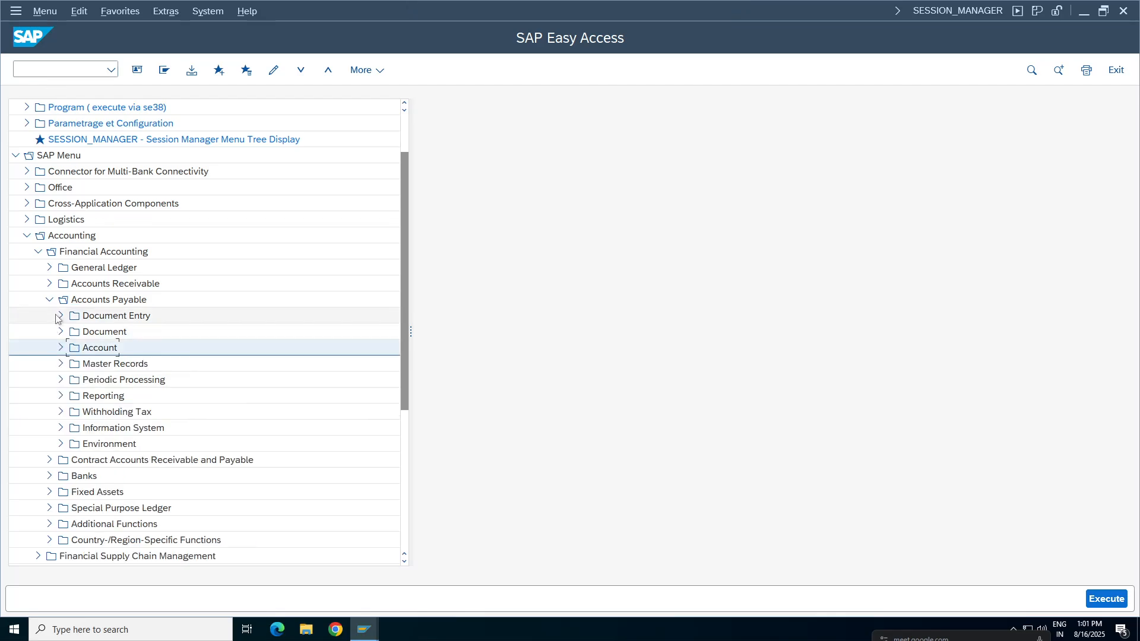
pyautogui.click(60, 316)
pyautogui.doubleClick(118, 331)
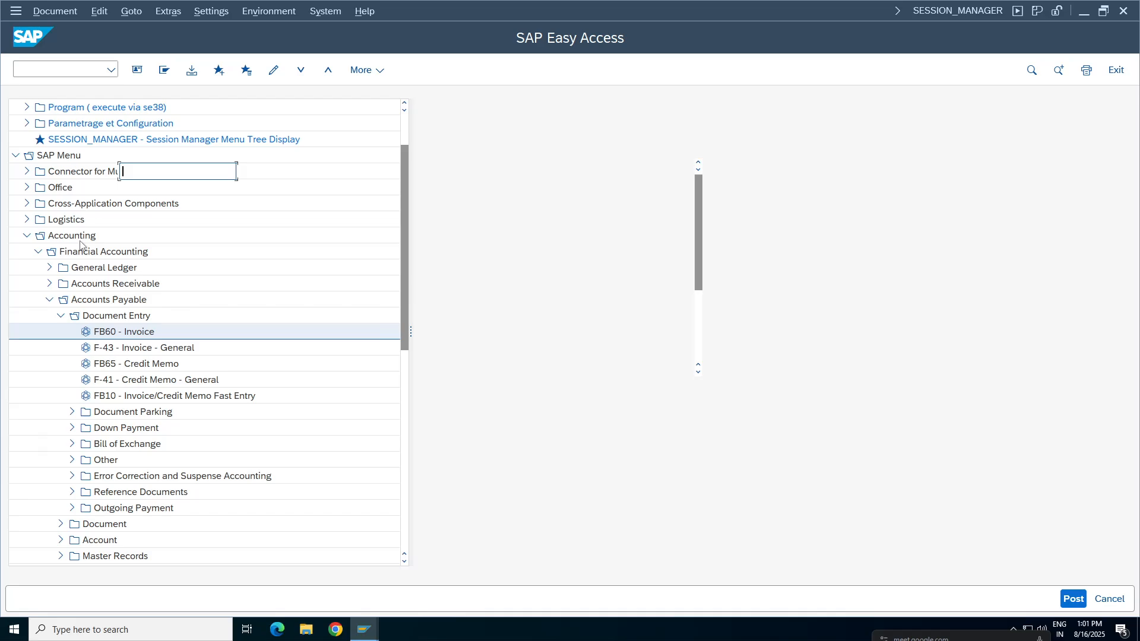
# Fill in the invoice header with the supplier number, reference Residual Test, invoice date 16.08.2025 and amount 1000.
pyautogui.click(141, 172)
pyautogui.click(165, 192)
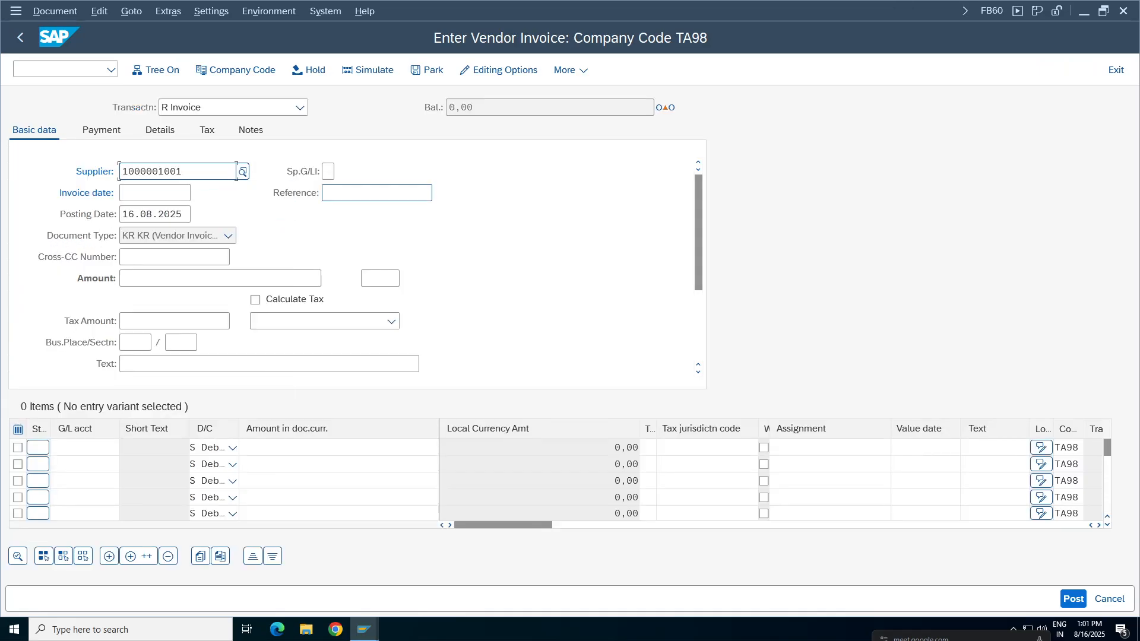
pyautogui.click(359, 193)
pyautogui.click(358, 193)
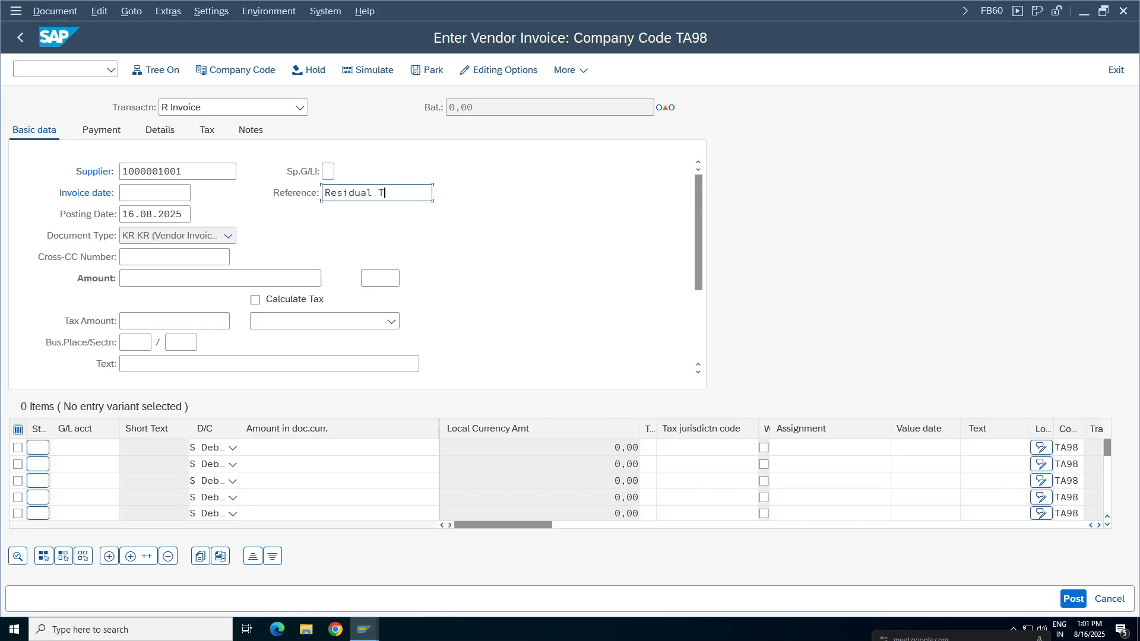
pyautogui.click(153, 193)
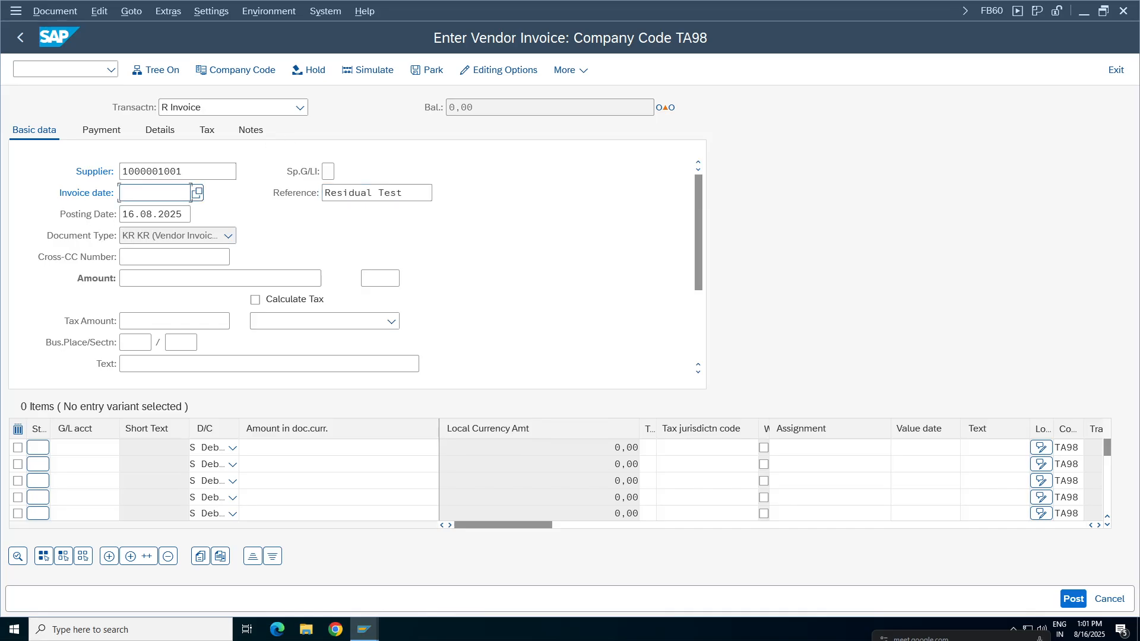
pyautogui.click(153, 212)
pyautogui.click(148, 277)
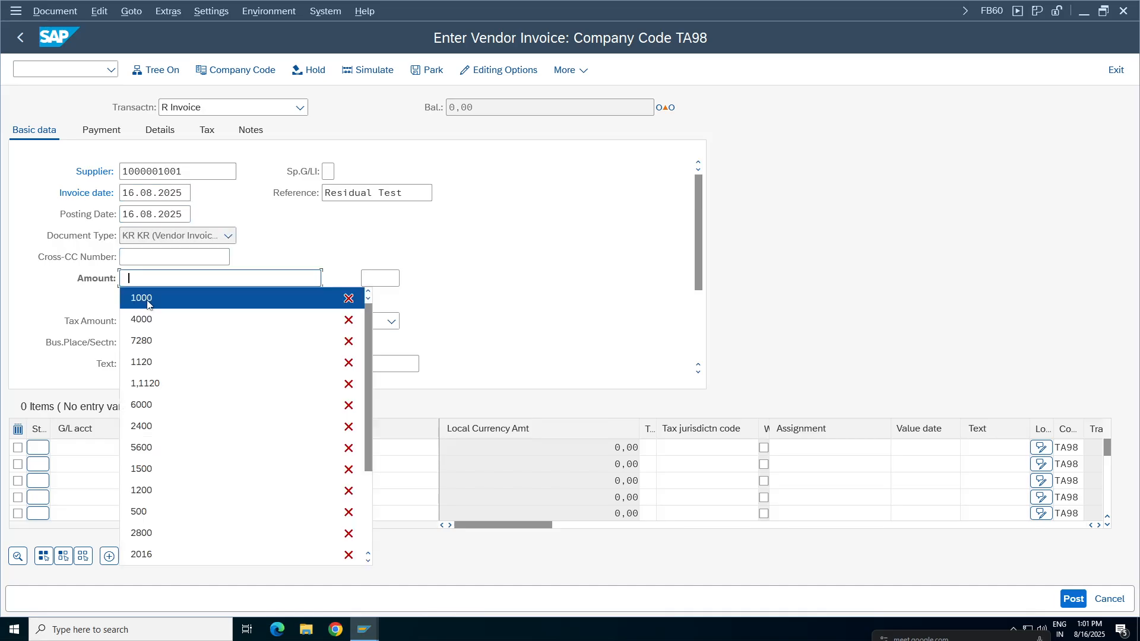
pyautogui.click(149, 298)
# Enter the first invoice line item with G/L account 3000 and document currency amount 1000.
pyautogui.click(83, 447)
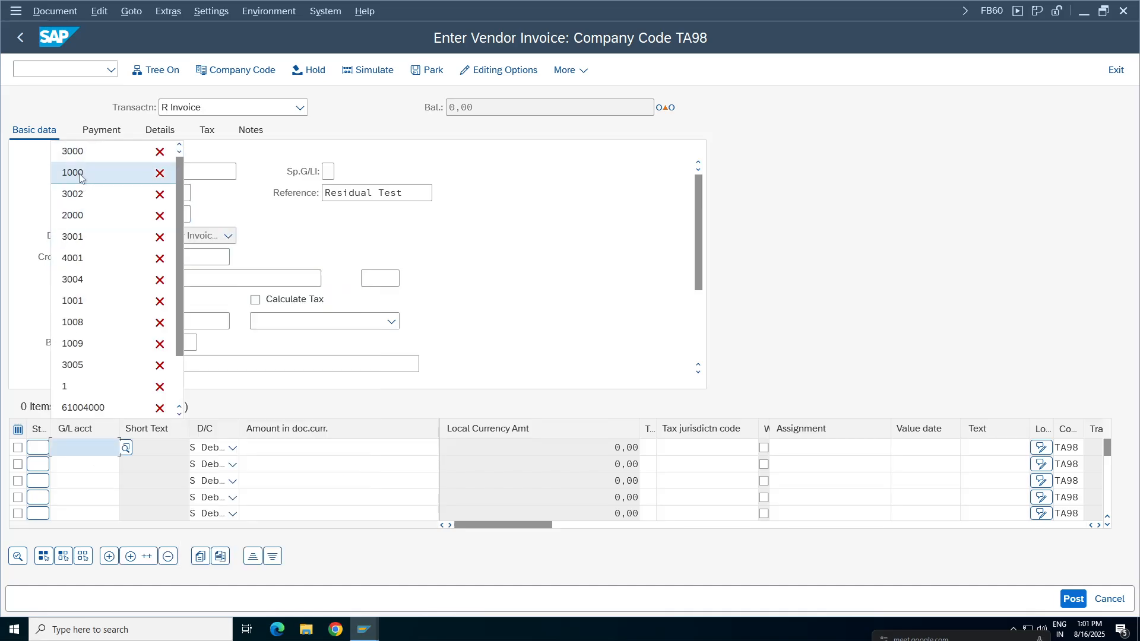
pyautogui.click(75, 152)
pyautogui.click(83, 464)
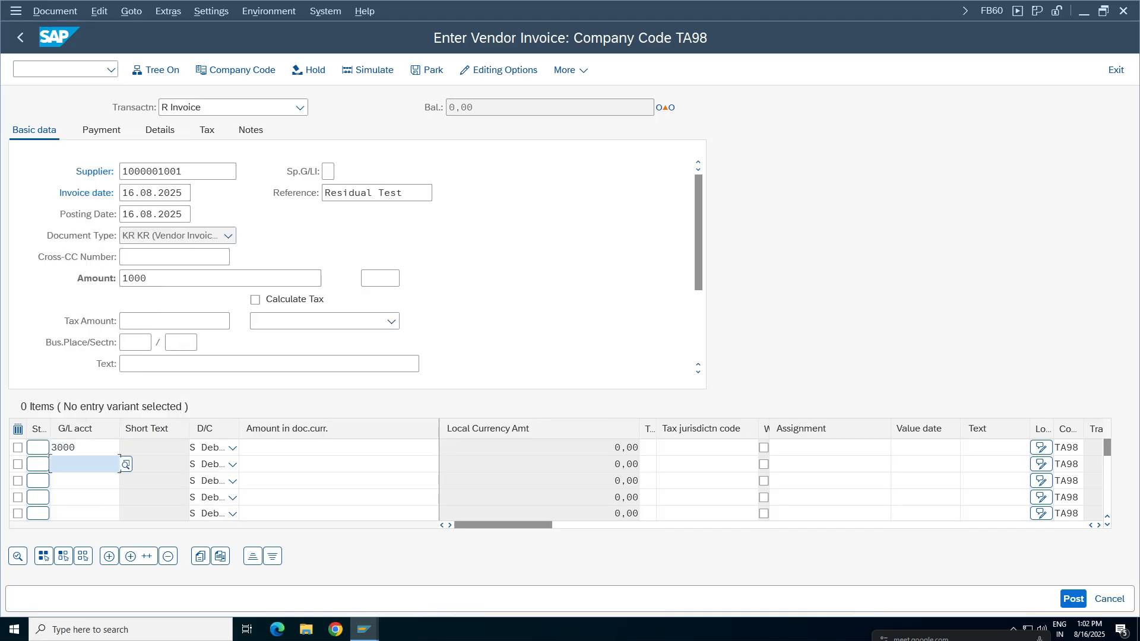
pyautogui.click(338, 447)
pyautogui.click(343, 141)
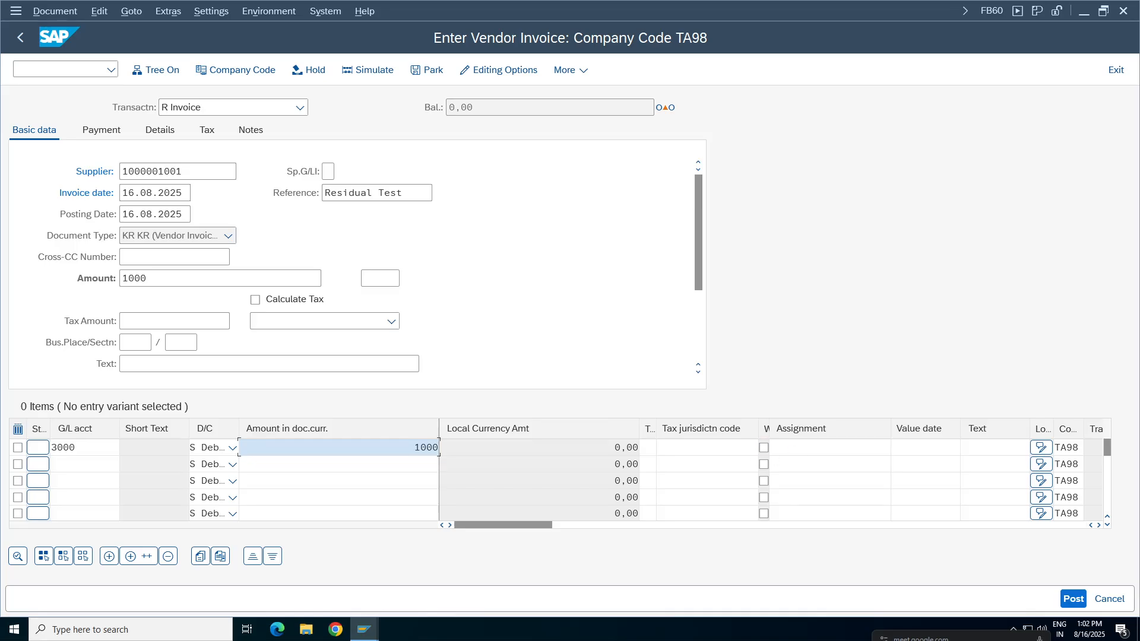
# Add the stationery text to the invoice line item and set the invoice currency to INR.
pyautogui.click(988, 449)
pyautogui.click(997, 466)
pyautogui.click(926, 448)
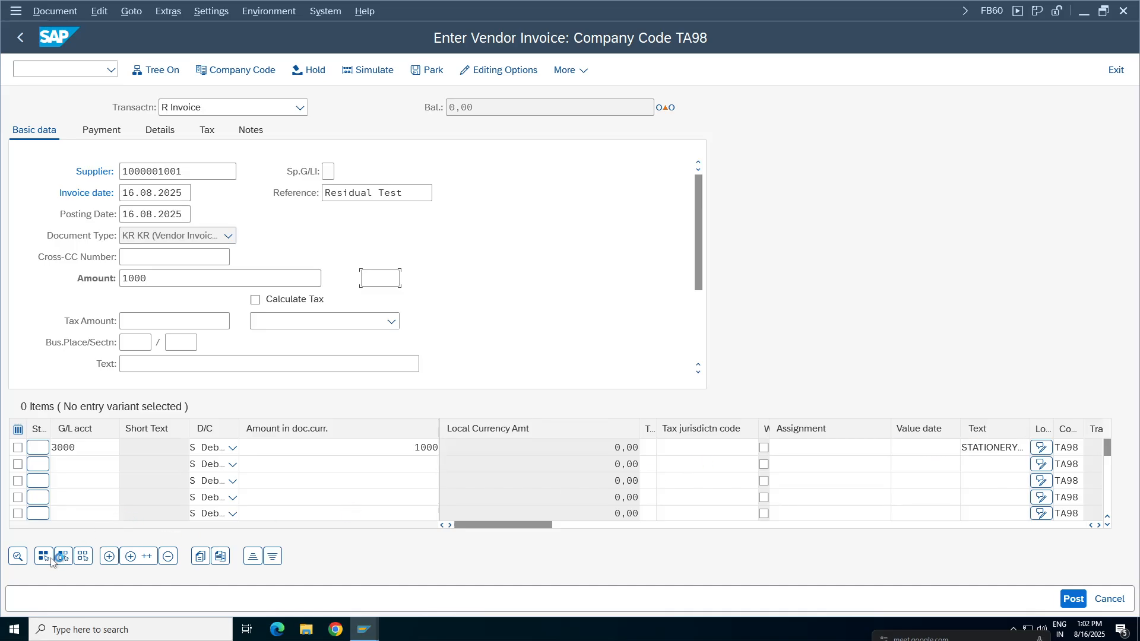
pyautogui.press('Return')
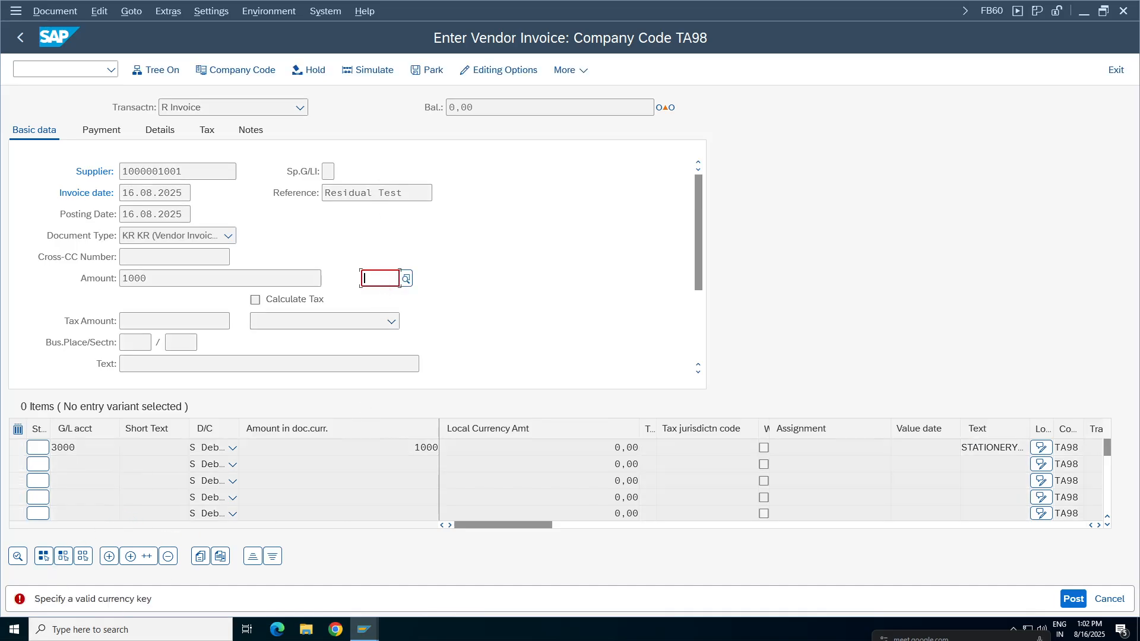
pyautogui.write('inr')
pyautogui.press('Return')
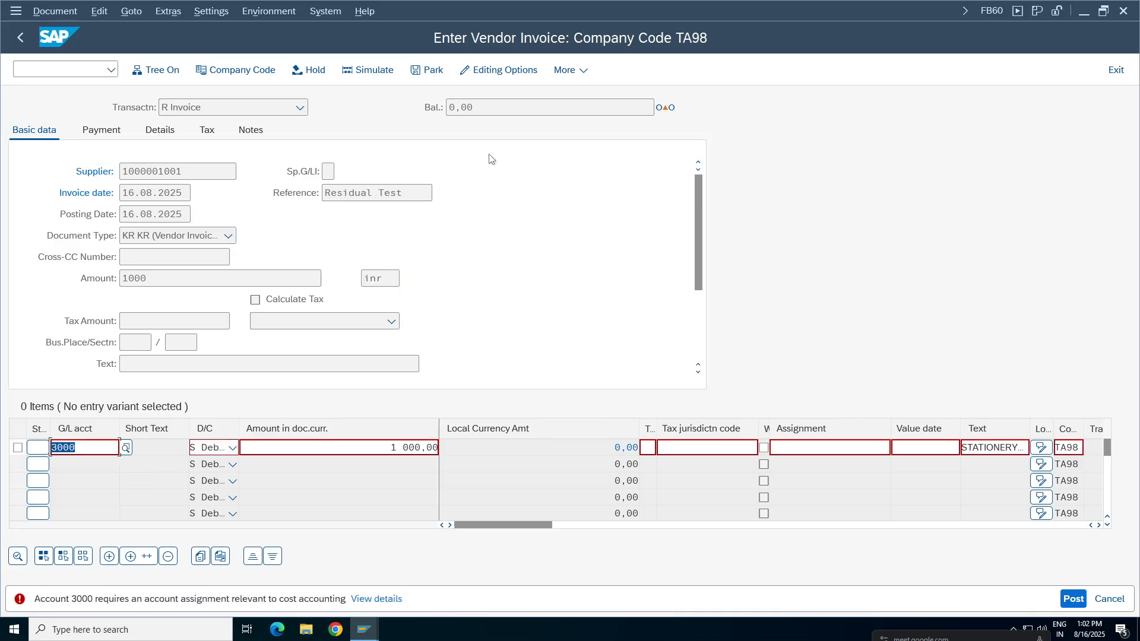
# Assign cost center 100100 to the stationery expense line and validate the invoice balance.
pyautogui.click(1100, 526)
pyautogui.click(1100, 526)
pyautogui.click(1099, 526)
pyautogui.click(1099, 526)
pyautogui.click(890, 448)
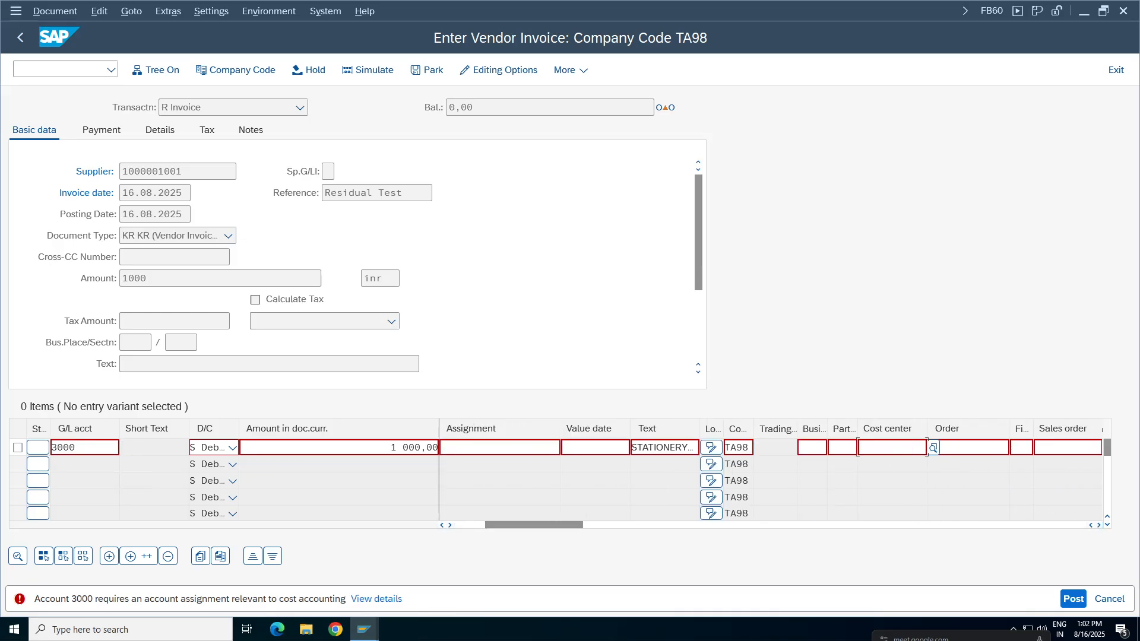
pyautogui.press('Down')
pyautogui.press('Return')
pyautogui.press('Return')
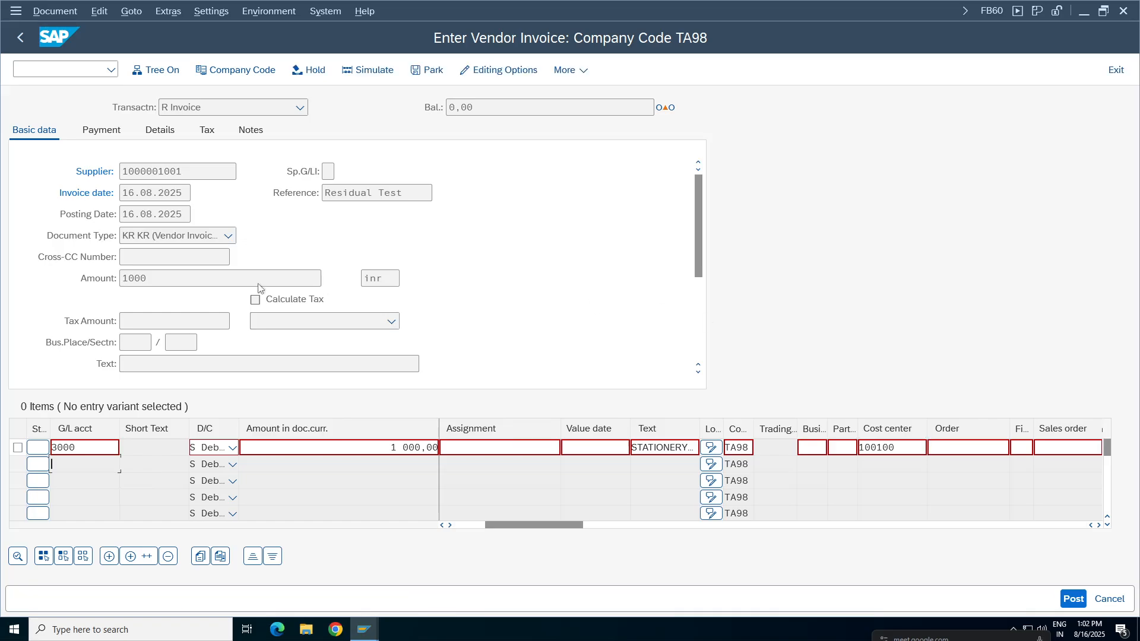
pyautogui.click(672, 105)
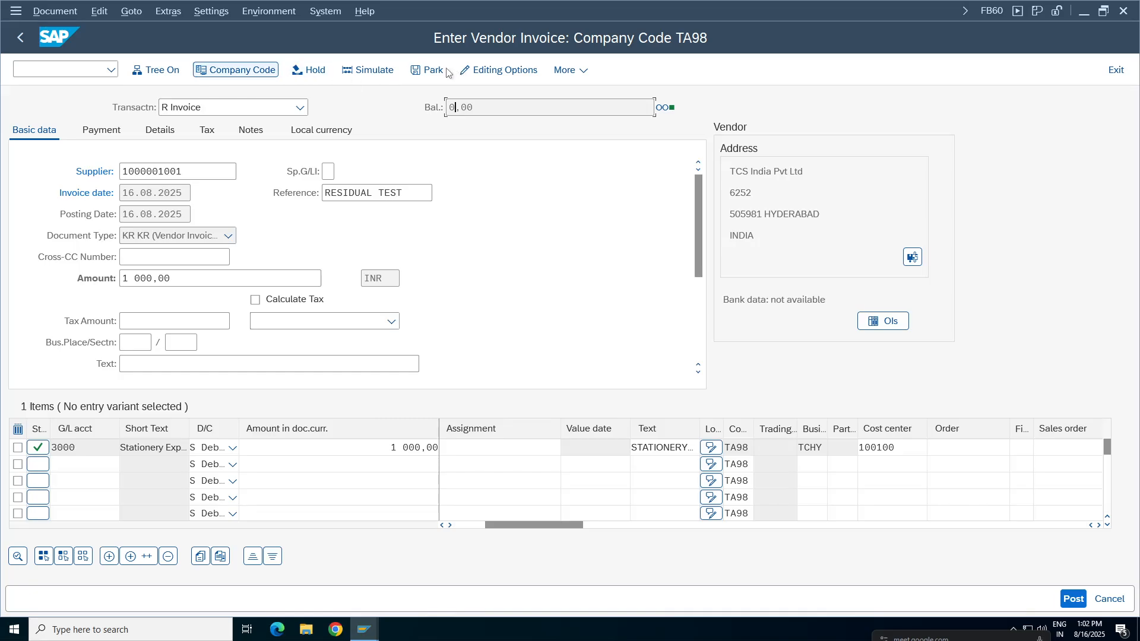
# Simulate the vendor invoice, check its line items and reference, and post it.
pyautogui.click(368, 70)
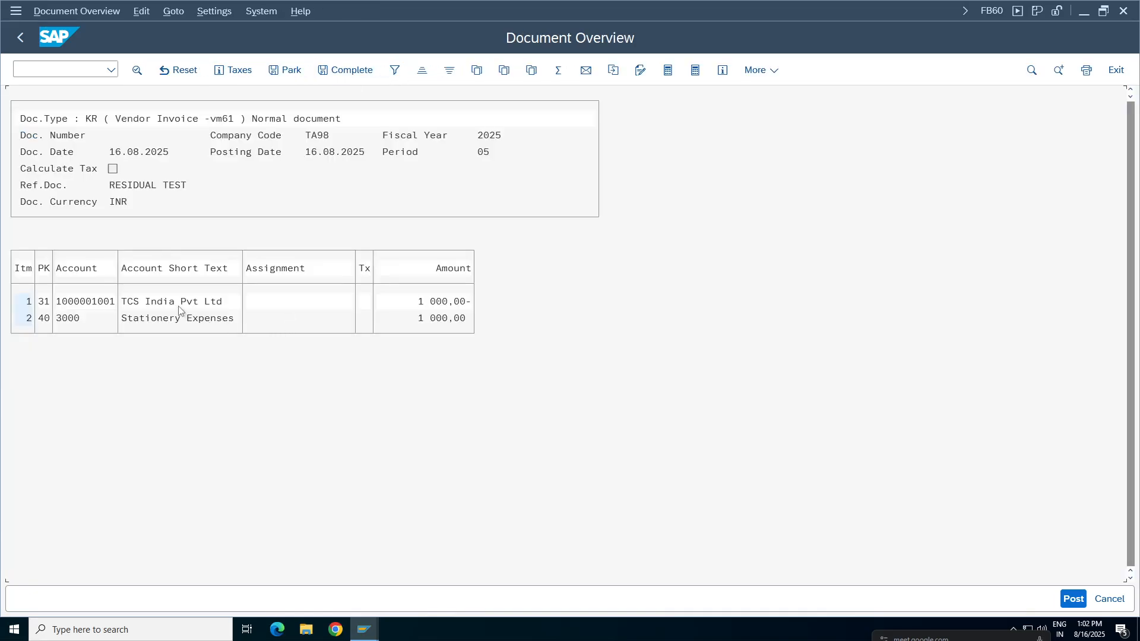
pyautogui.click(202, 319)
pyautogui.click(118, 184)
pyautogui.click(171, 185)
pyautogui.click(1074, 599)
# Switch to the vendor line item display and refresh the list of items.
pyautogui.moveTo(364, 629)
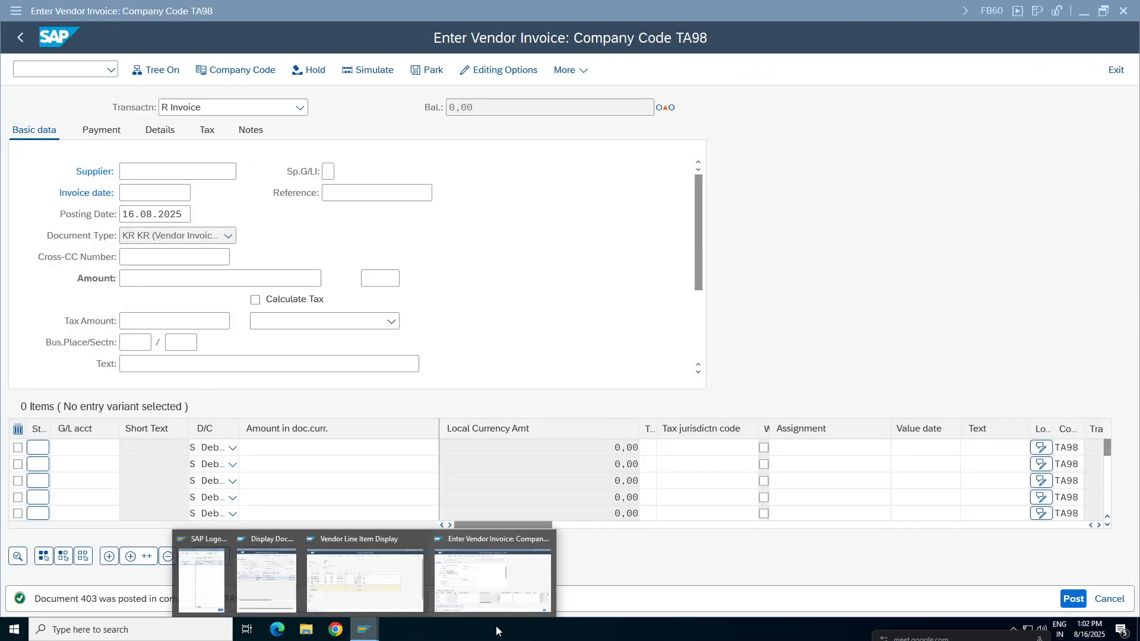
pyautogui.click(365, 570)
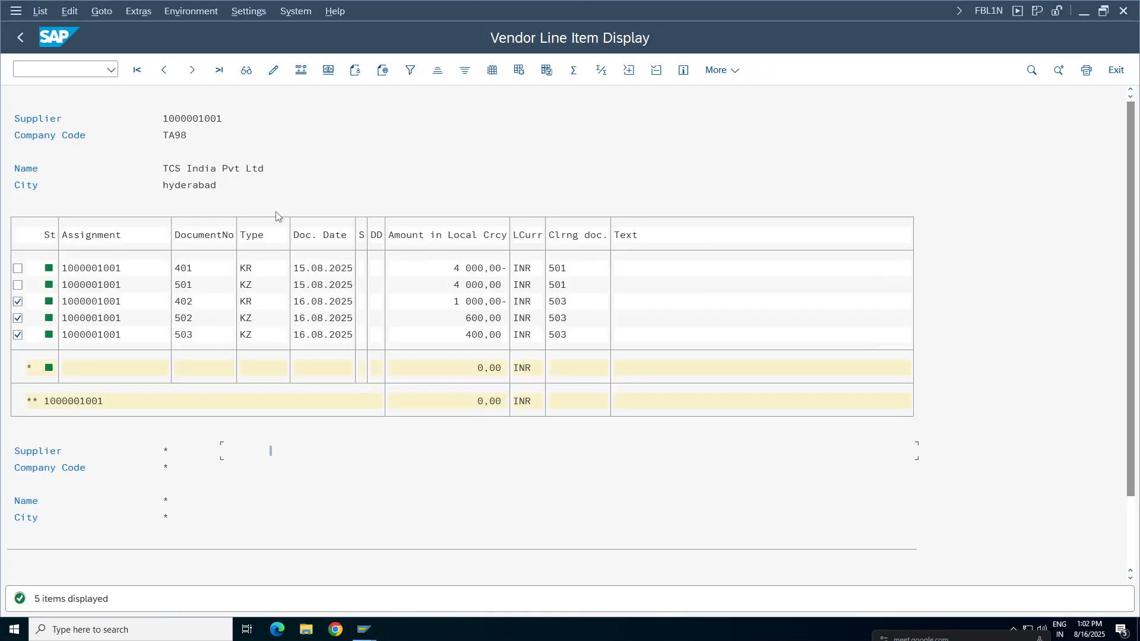
pyautogui.click(40, 10)
pyautogui.click(63, 51)
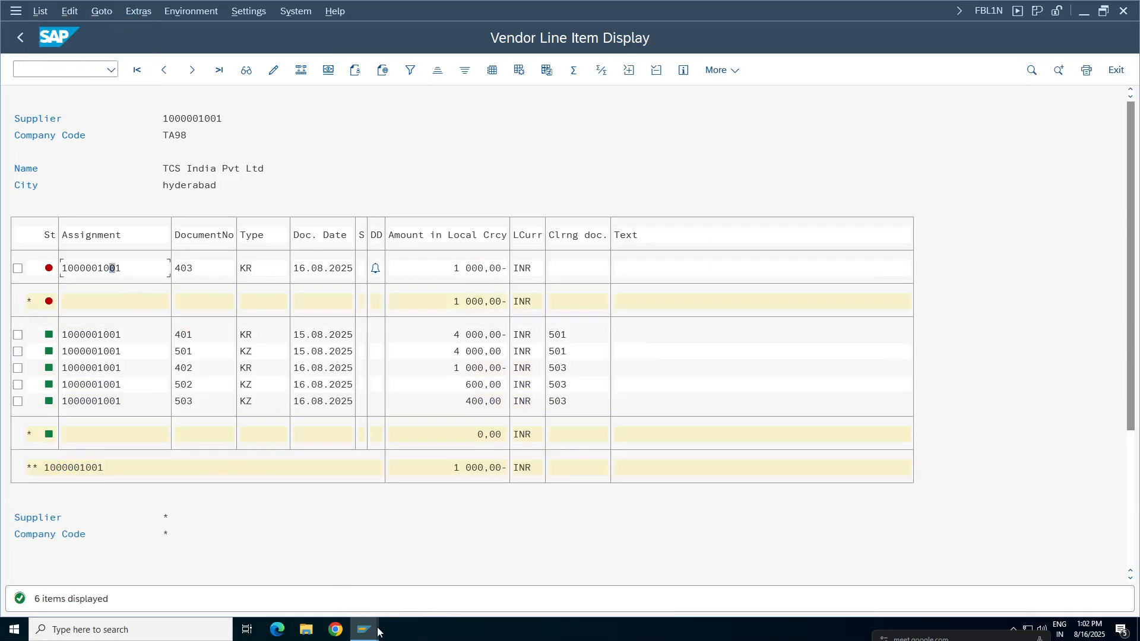
# Return to the invoice entry session, exit it discarding the blank entry, and open F-53 under Outgoing Payment.
pyautogui.click(364, 629)
pyautogui.click(479, 589)
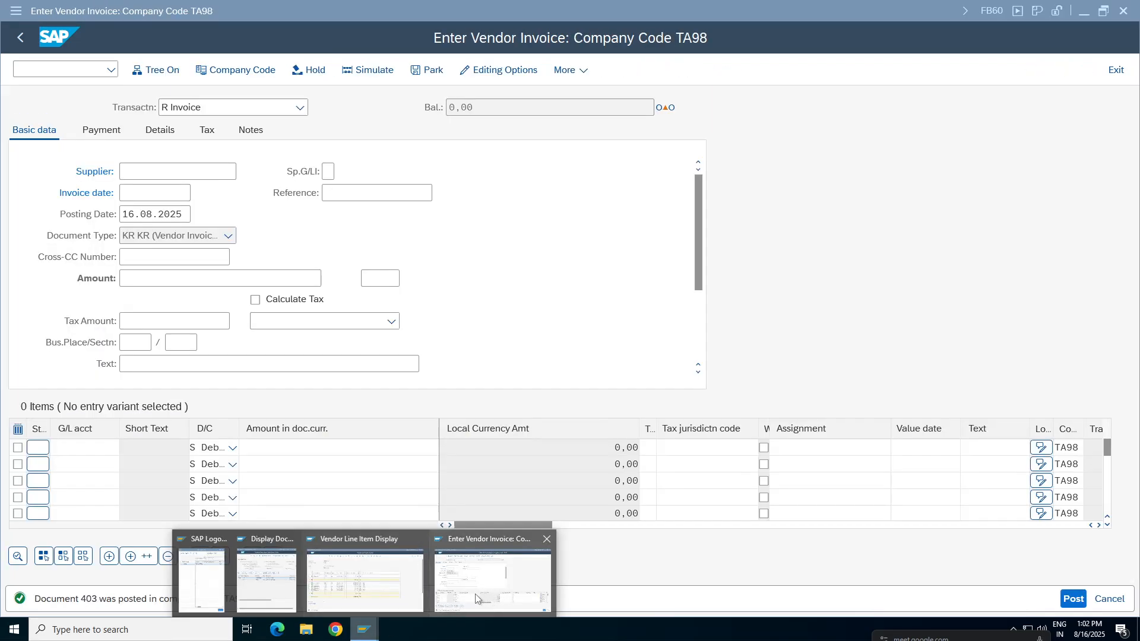
pyautogui.click(20, 37)
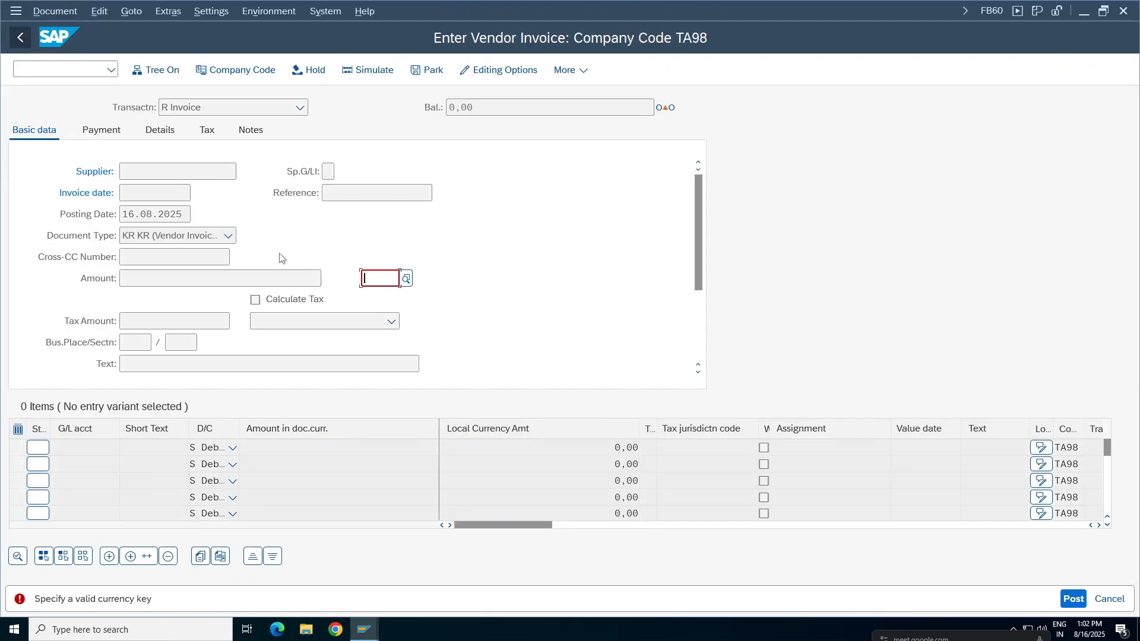
pyautogui.click(1116, 70)
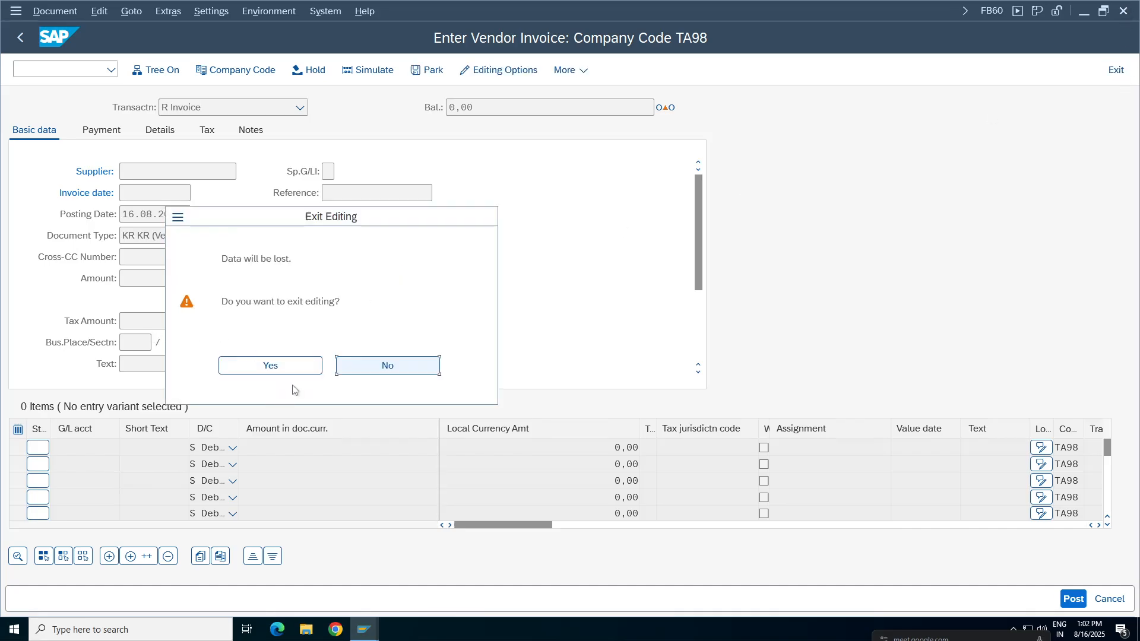
pyautogui.click(279, 368)
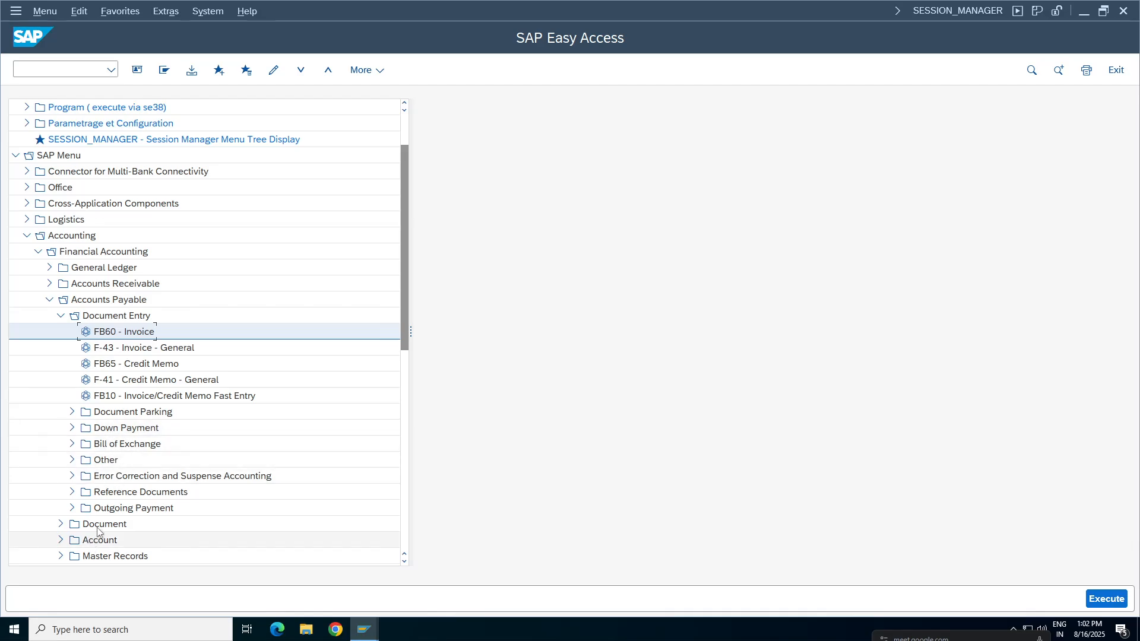
pyautogui.doubleClick(132, 508)
pyautogui.doubleClick(129, 524)
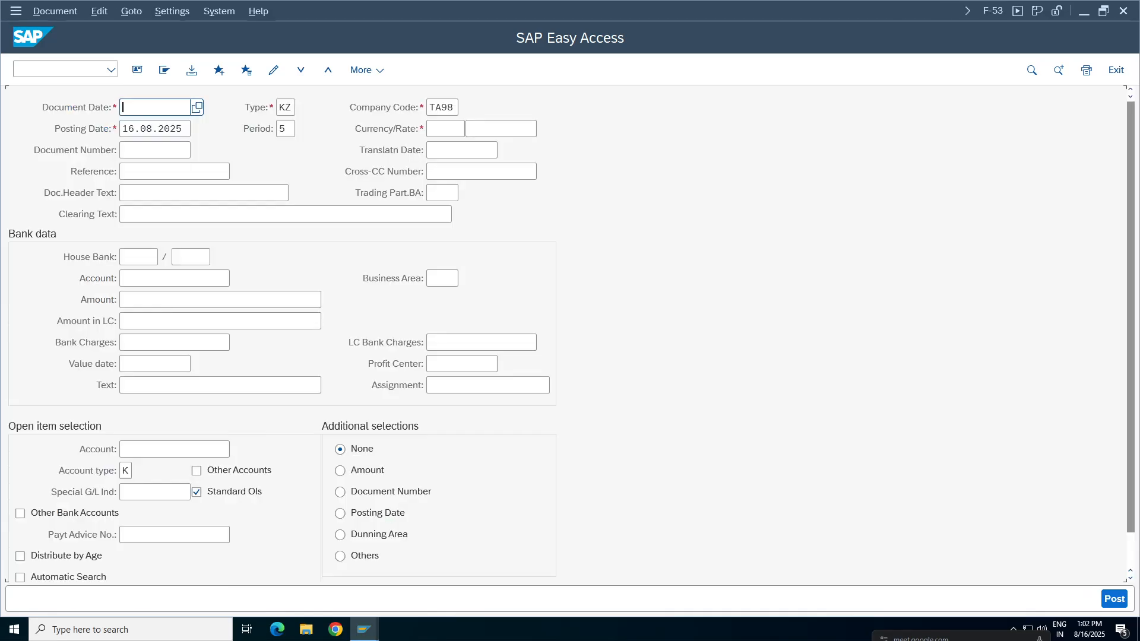
# Set the outgoing payment's document date to 16.08.2025 and its currency to INR.
pyautogui.click(156, 108)
pyautogui.click(157, 132)
pyautogui.click(444, 129)
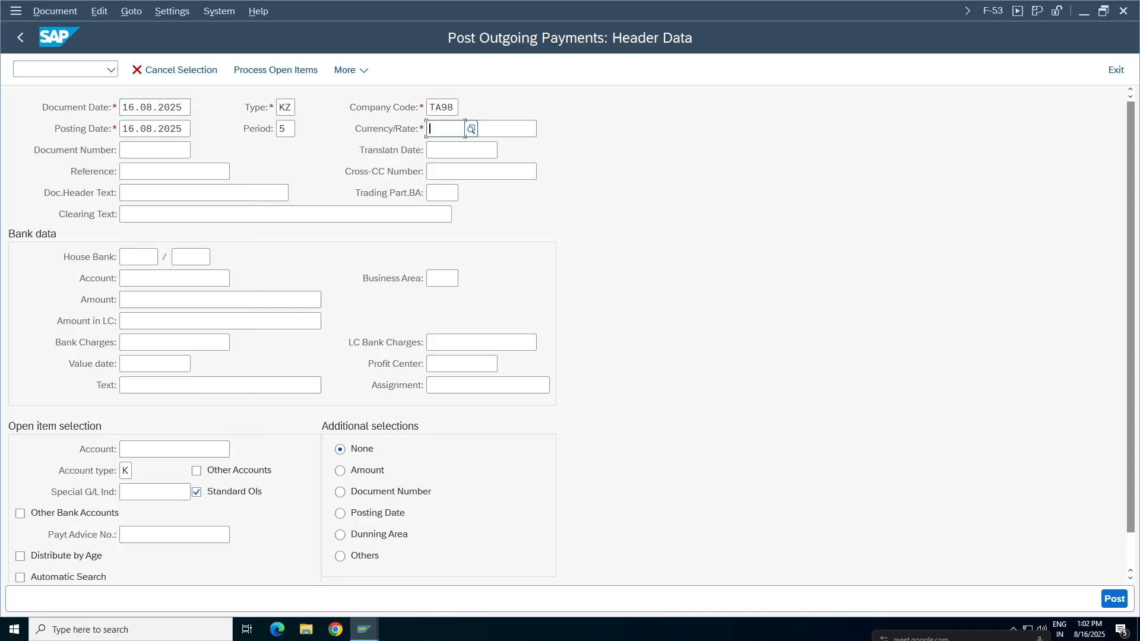
pyautogui.click(444, 148)
# Enter "Partial payment" as the reference and "partial payment" as the document header text.
pyautogui.click(173, 172)
pyautogui.click(149, 191)
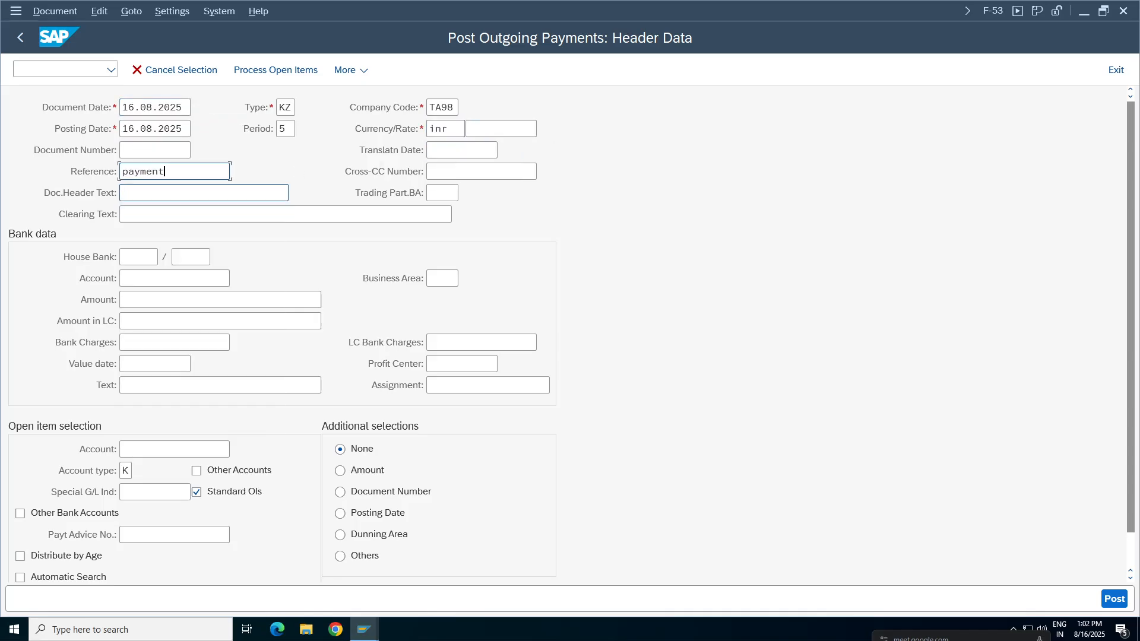
pyautogui.click(178, 193)
pyautogui.click(150, 213)
pyautogui.write('Partial')
pyautogui.click(129, 192)
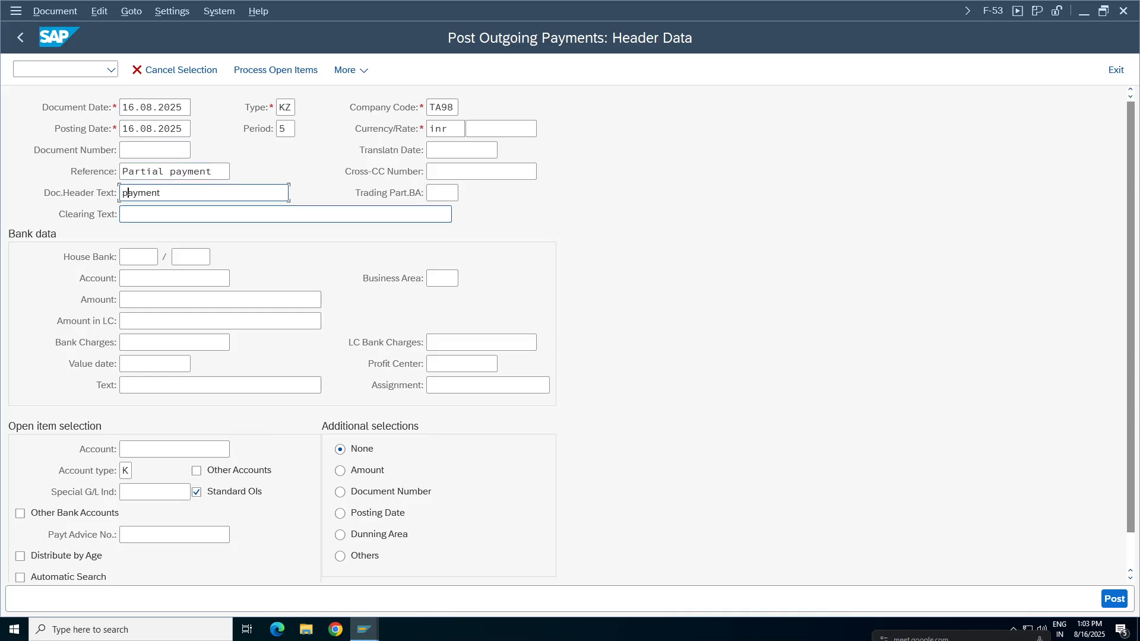
pyautogui.write('Partial')
pyautogui.click(156, 214)
# Fill in the bank data with account 1000, amount 600 and text "vendor payment".
pyautogui.click(151, 277)
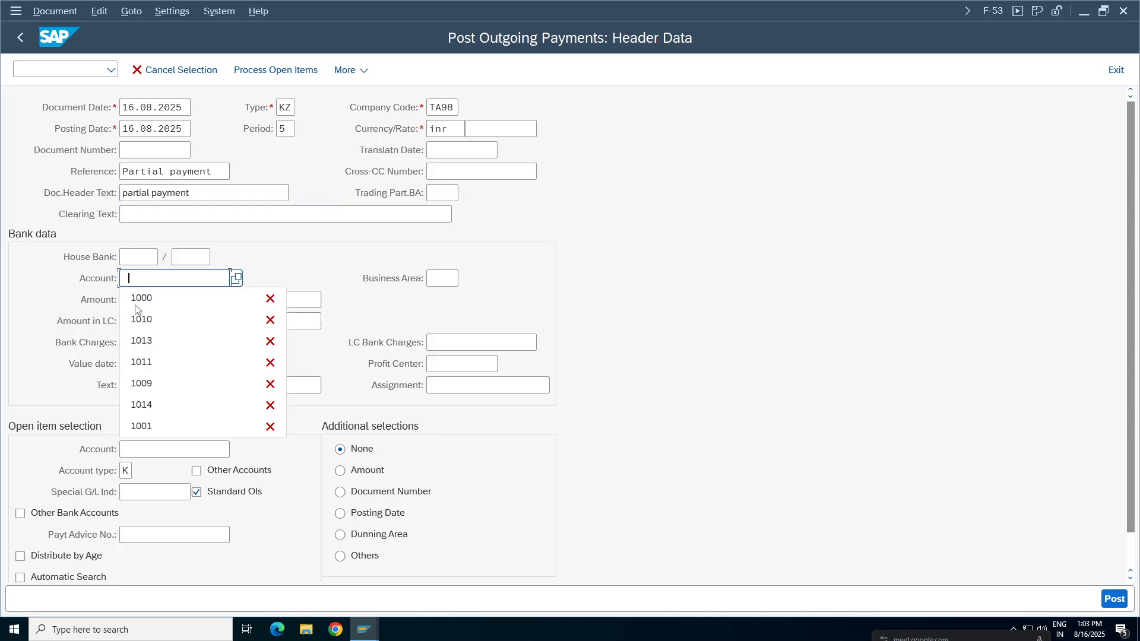
pyautogui.click(150, 303)
pyautogui.click(148, 299)
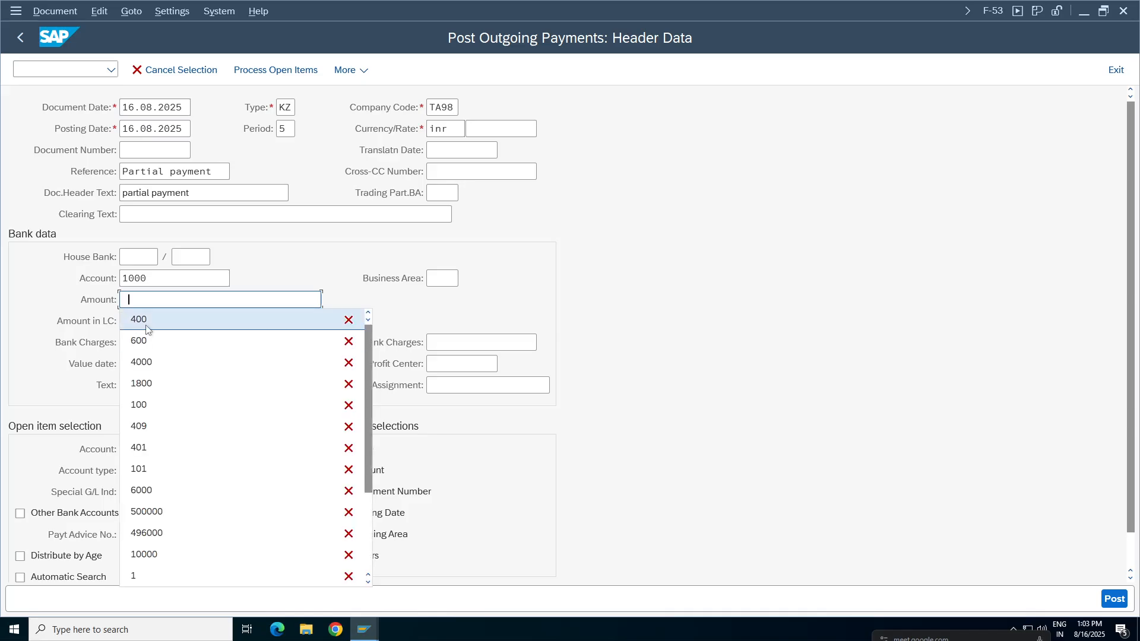
pyautogui.click(142, 341)
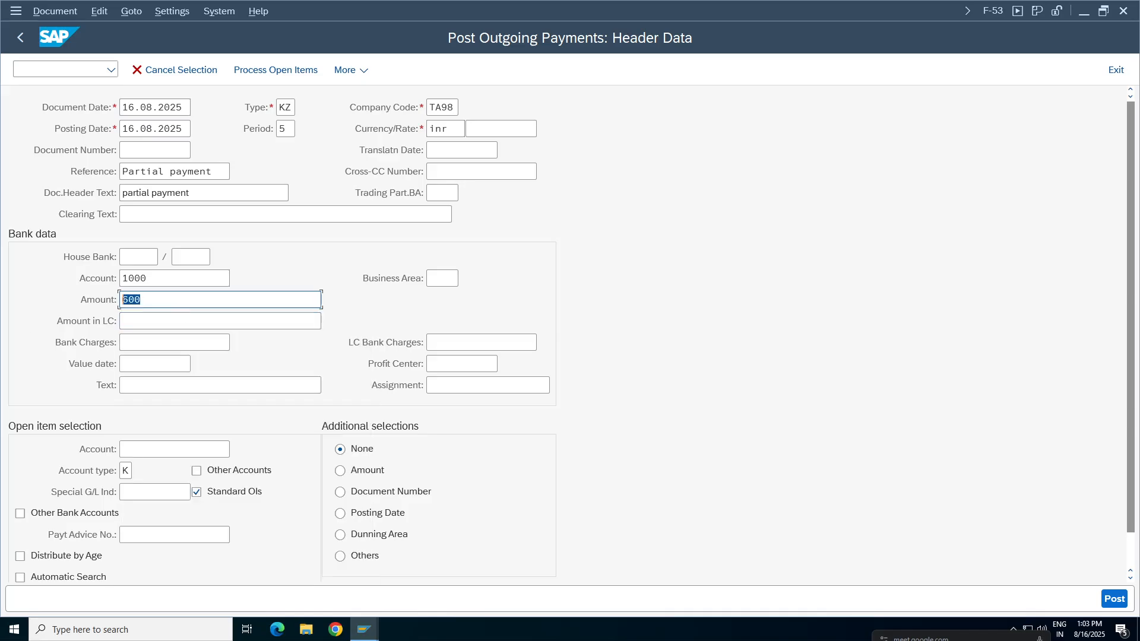
pyautogui.click(159, 391)
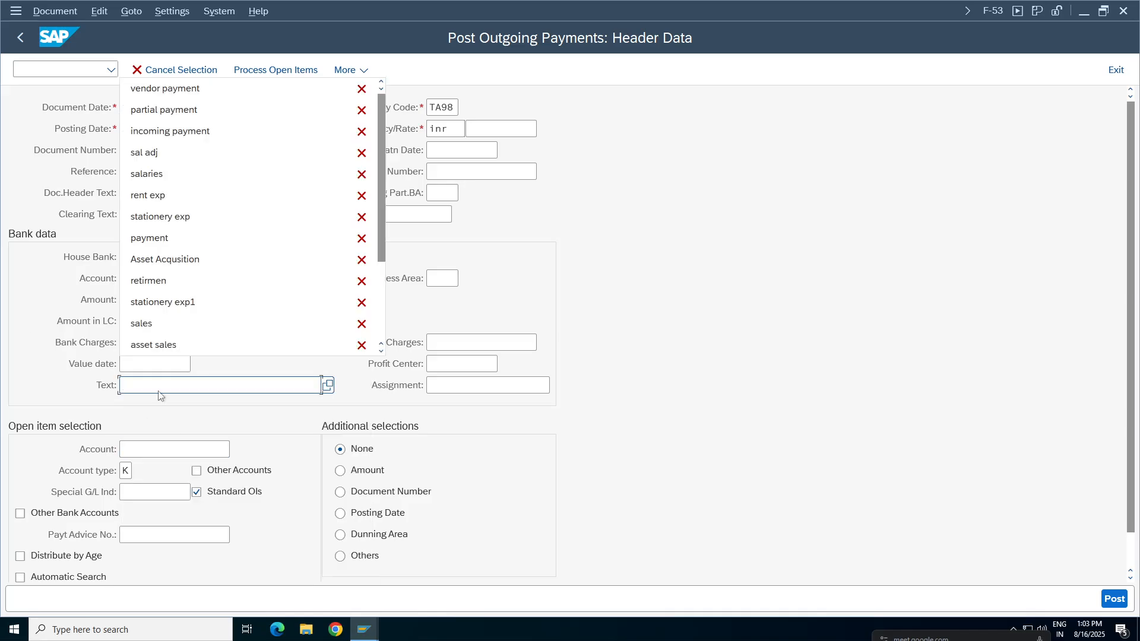
pyautogui.click(158, 91)
# Enter the vendor's account for open item selection, set business area TCHY, and process the open items.
pyautogui.click(163, 449)
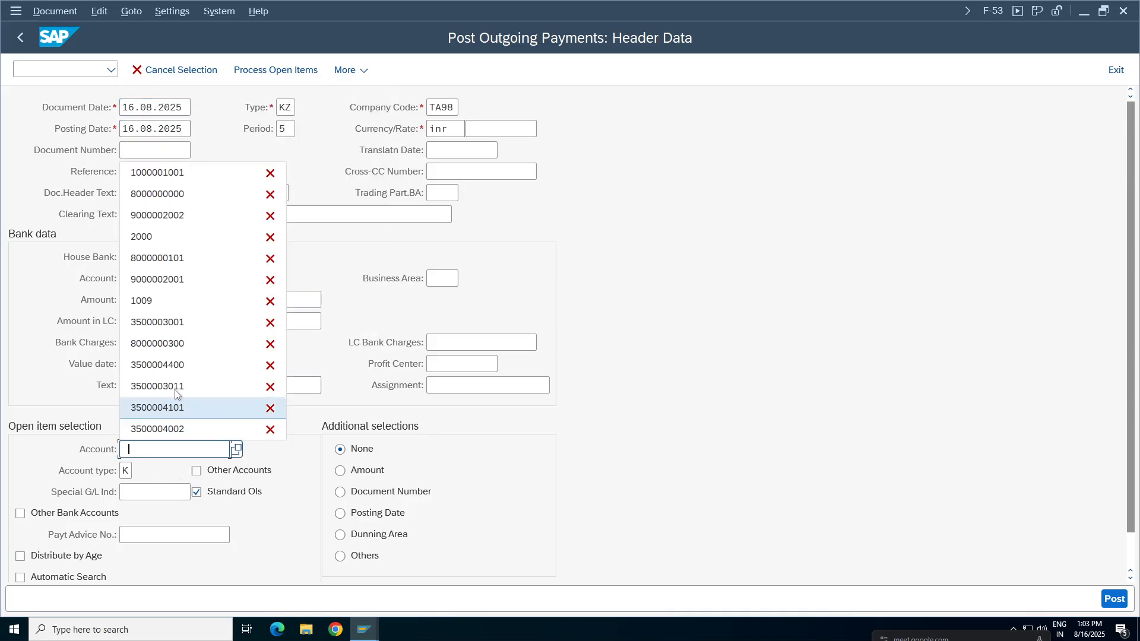
pyautogui.click(169, 172)
pyautogui.click(457, 279)
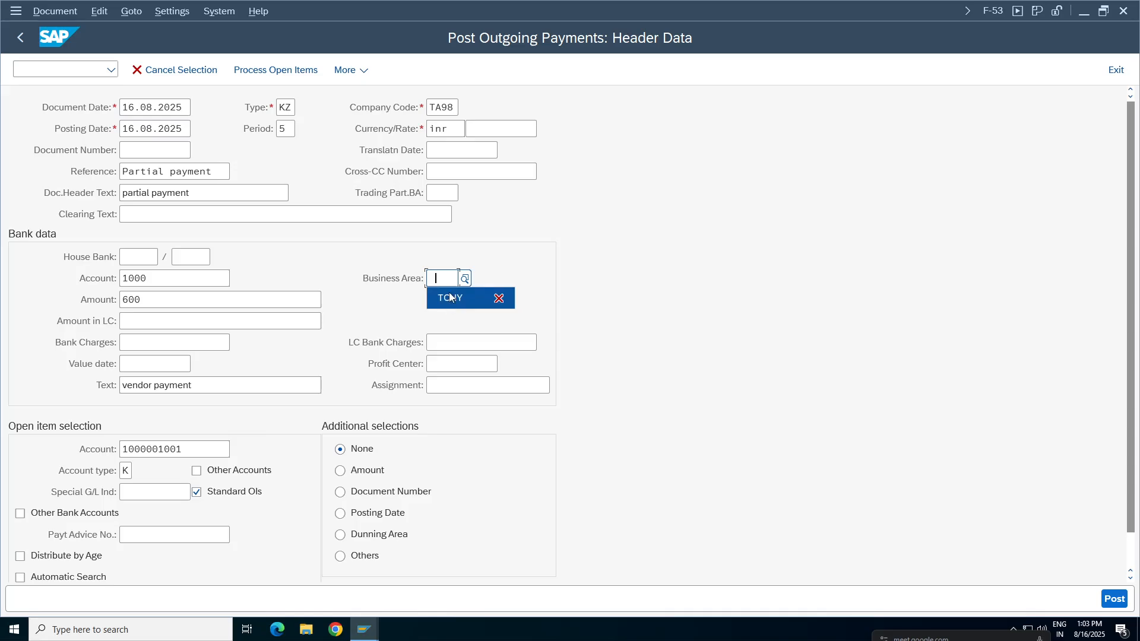
pyautogui.click(469, 298)
pyautogui.click(275, 70)
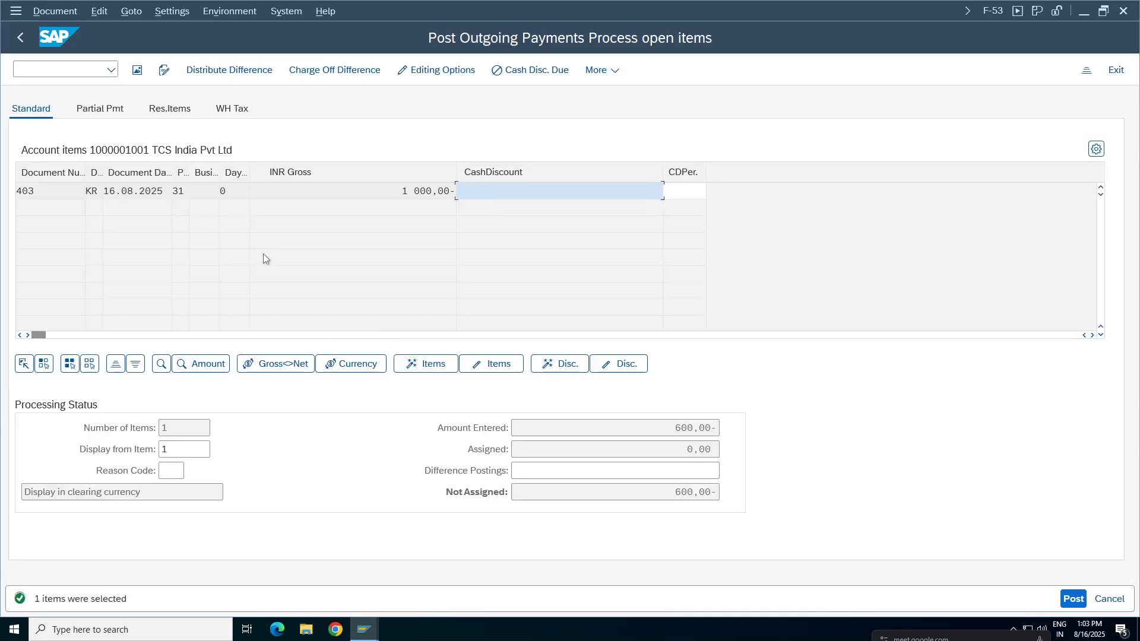
# Activate invoice 403 for residual item processing and assign the 400 remainder as its residual item.
pyautogui.click(433, 199)
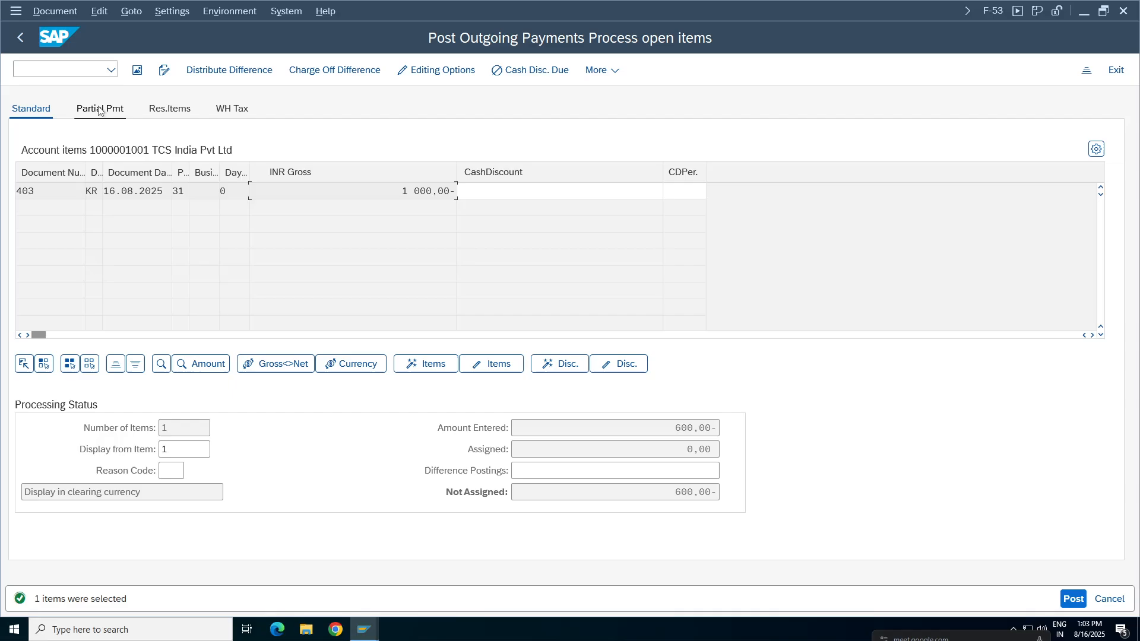
pyautogui.click(181, 110)
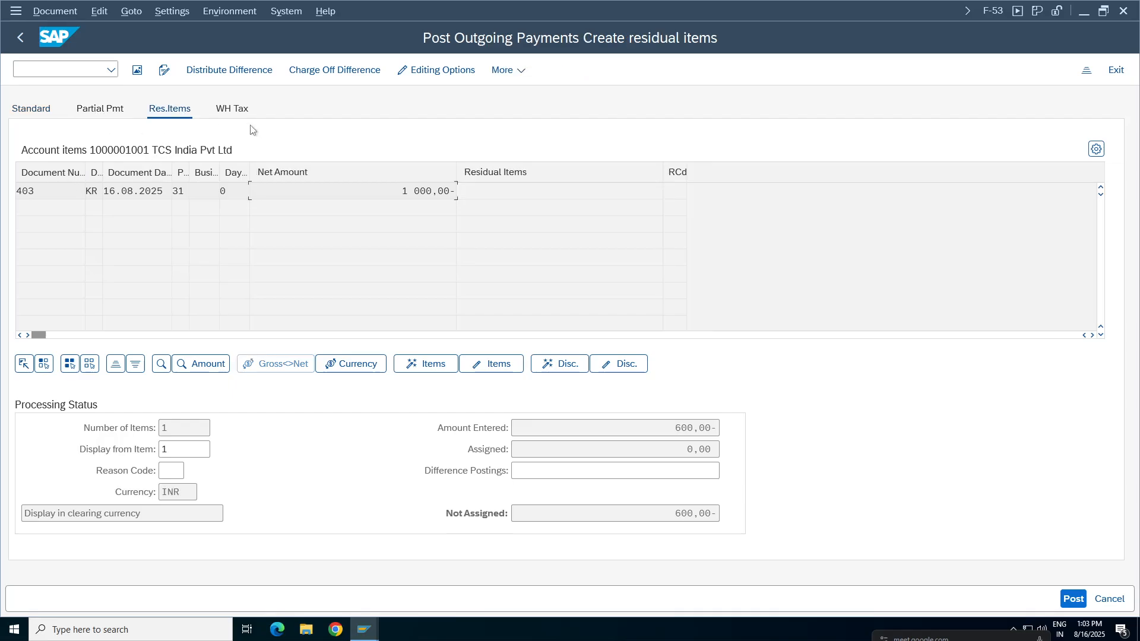
pyautogui.doubleClick(420, 192)
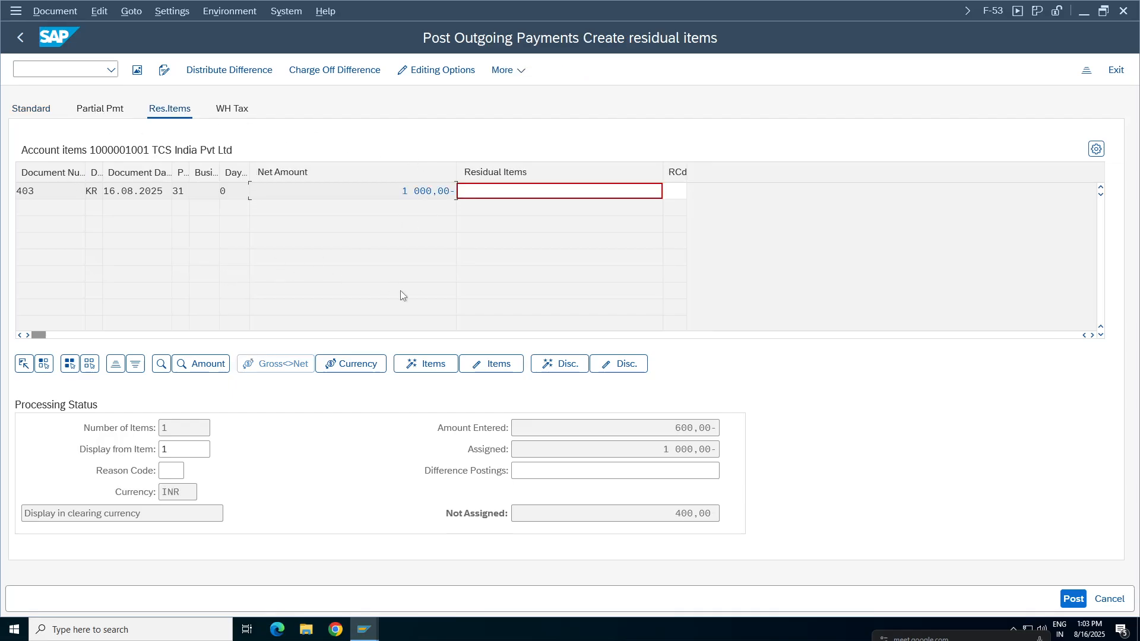
pyautogui.doubleClick(559, 191)
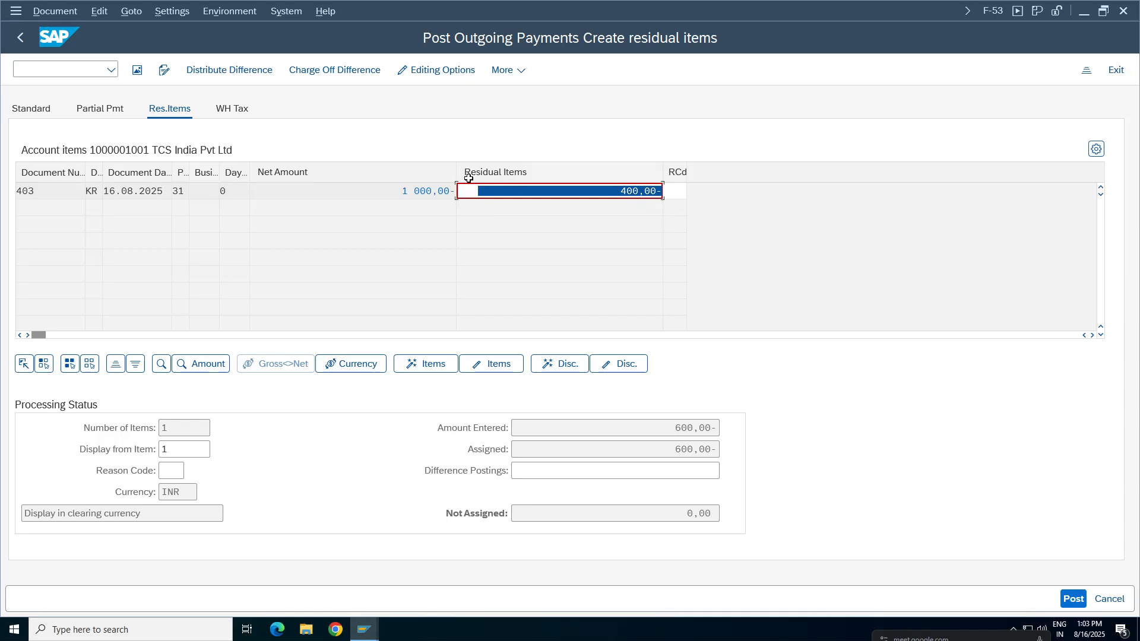
# Check the net, assigned and residual amounts of the invoice, and simulate the payment document.
pyautogui.click(534, 191)
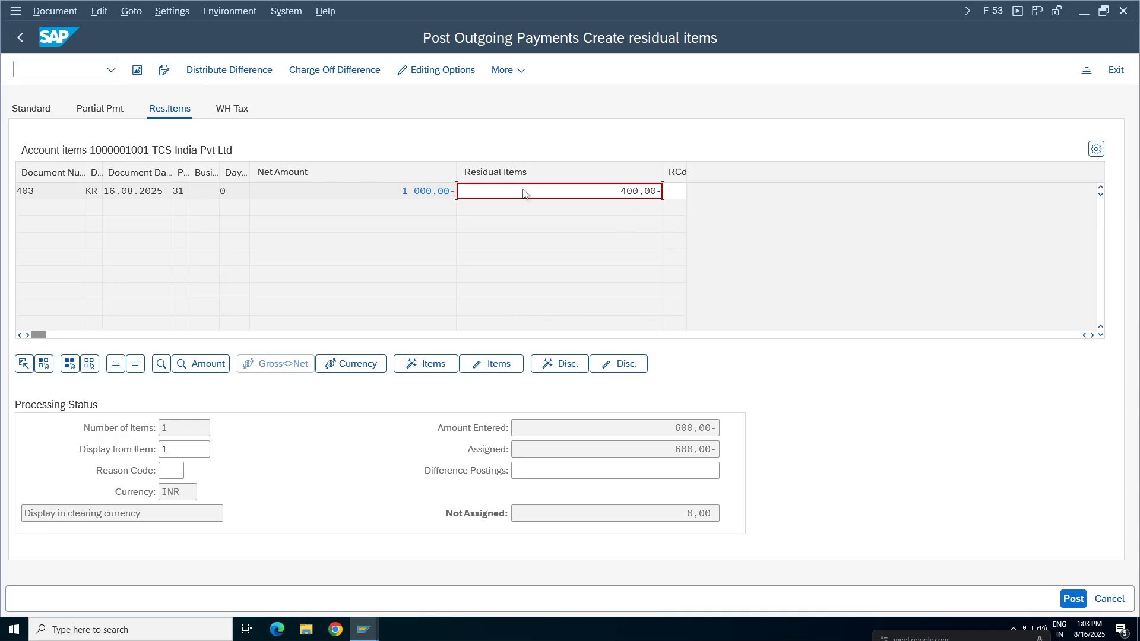
pyautogui.doubleClick(455, 191)
pyautogui.moveTo(675, 449); pyautogui.dragTo(700, 449)
pyautogui.moveTo(621, 191); pyautogui.dragTo(662, 191)
pyautogui.click(642, 191)
pyautogui.click(55, 11)
pyautogui.click(65, 50)
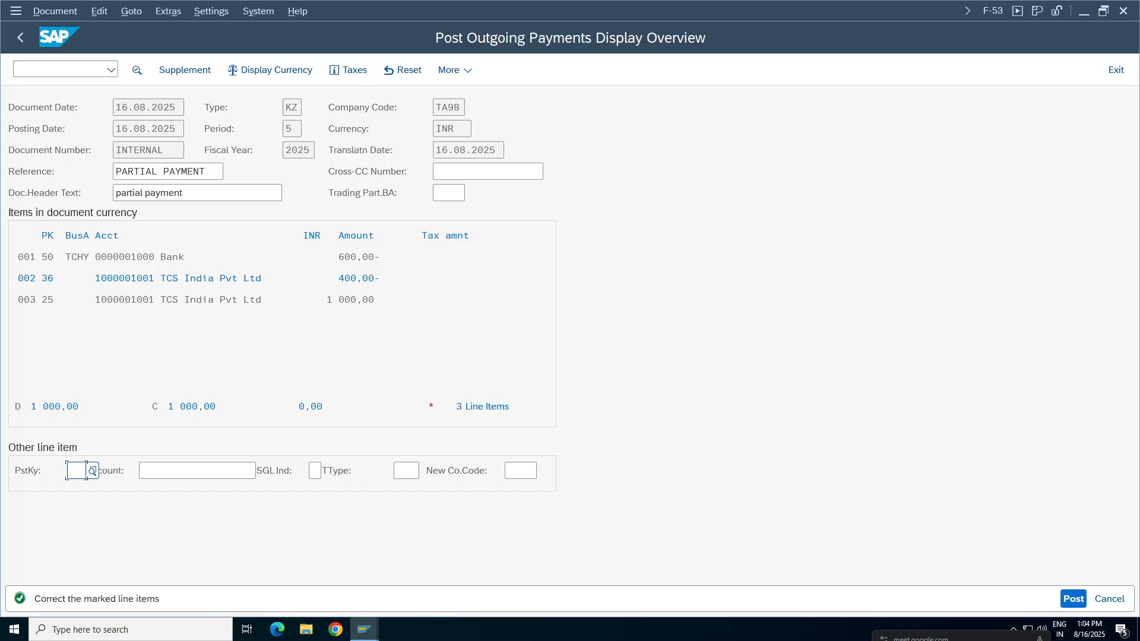
# Examine the two vendor line items of the simulated payment, with posting keys 25 and 36, and their amounts.
pyautogui.moveTo(291, 300); pyautogui.dragTo(18, 300)
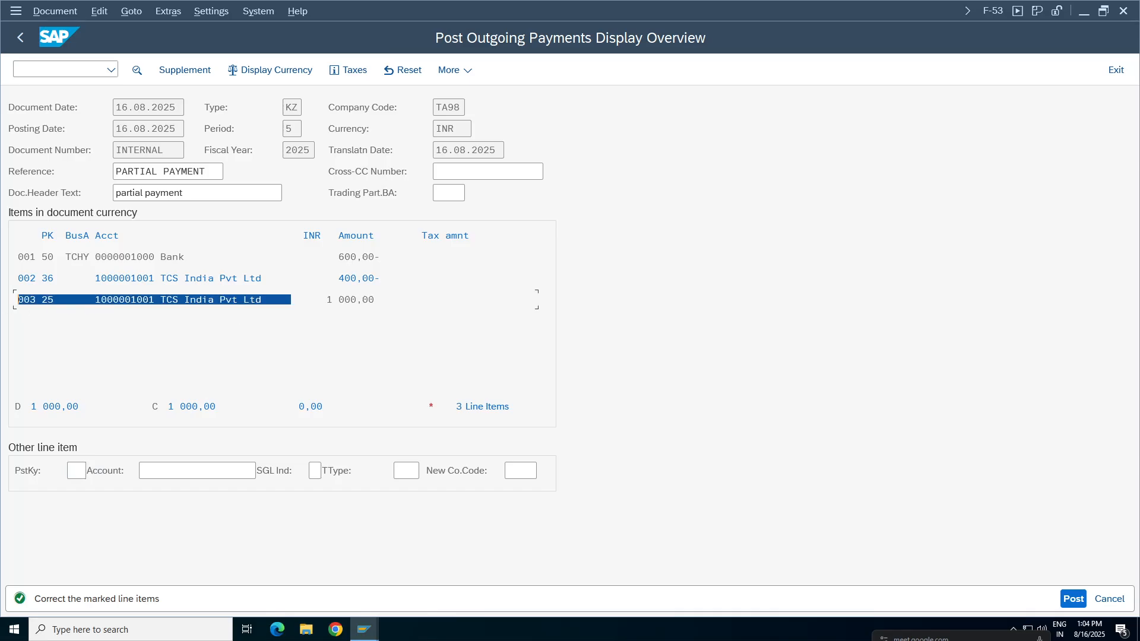
pyautogui.moveTo(374, 300); pyautogui.dragTo(18, 300)
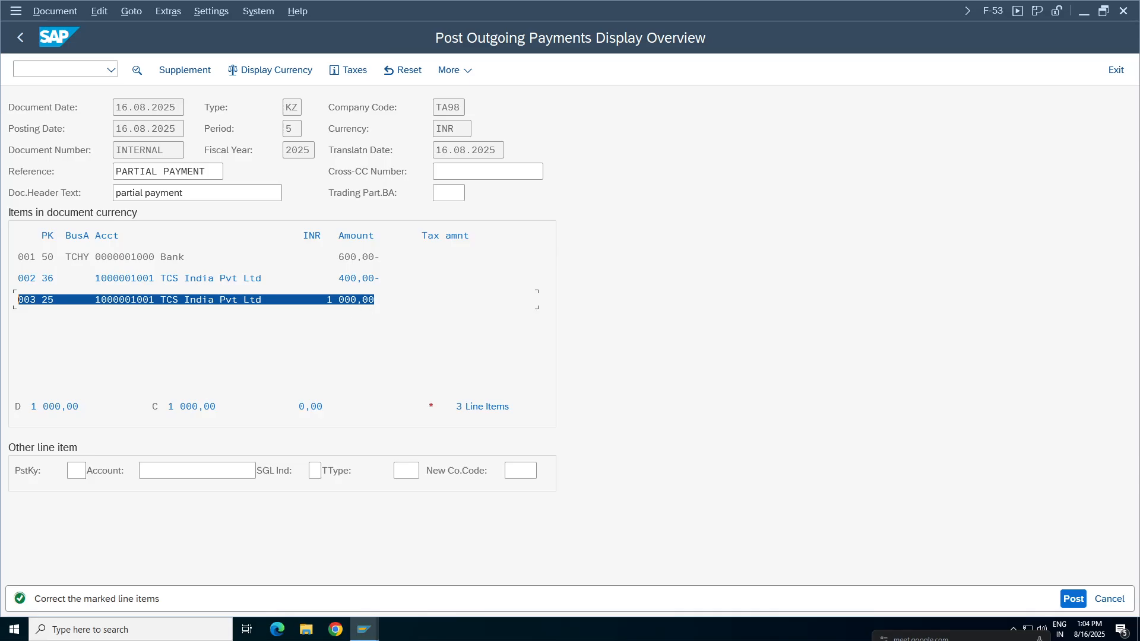
pyautogui.moveTo(374, 299); pyautogui.dragTo(18, 300)
pyautogui.moveTo(303, 278); pyautogui.dragTo(18, 278)
pyautogui.moveTo(380, 279); pyautogui.dragTo(17, 279)
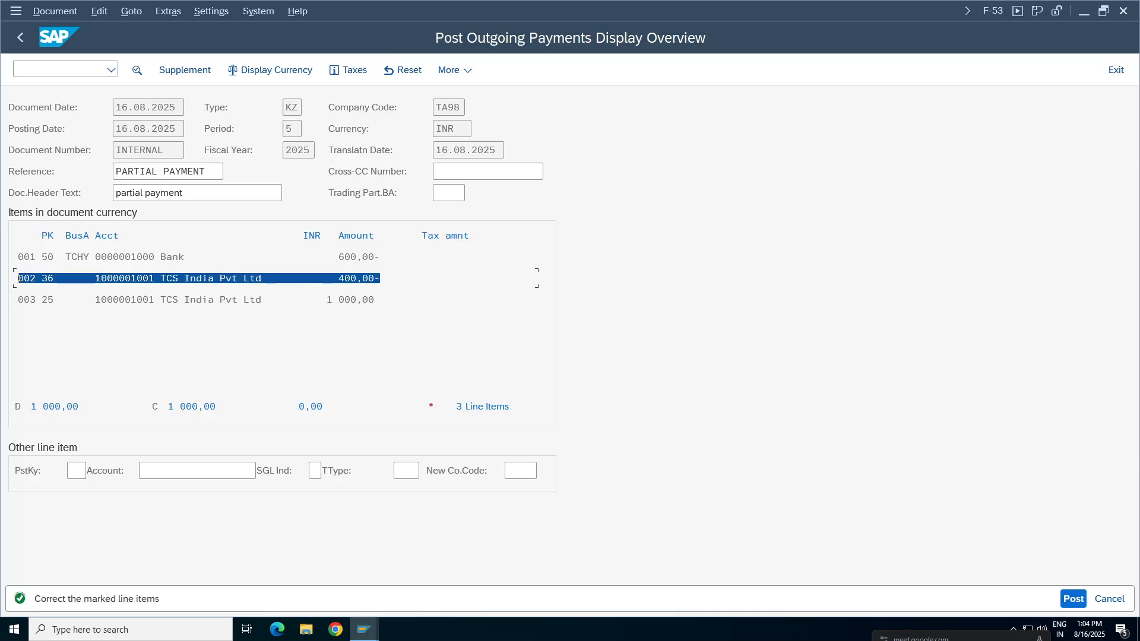
pyautogui.click(351, 300)
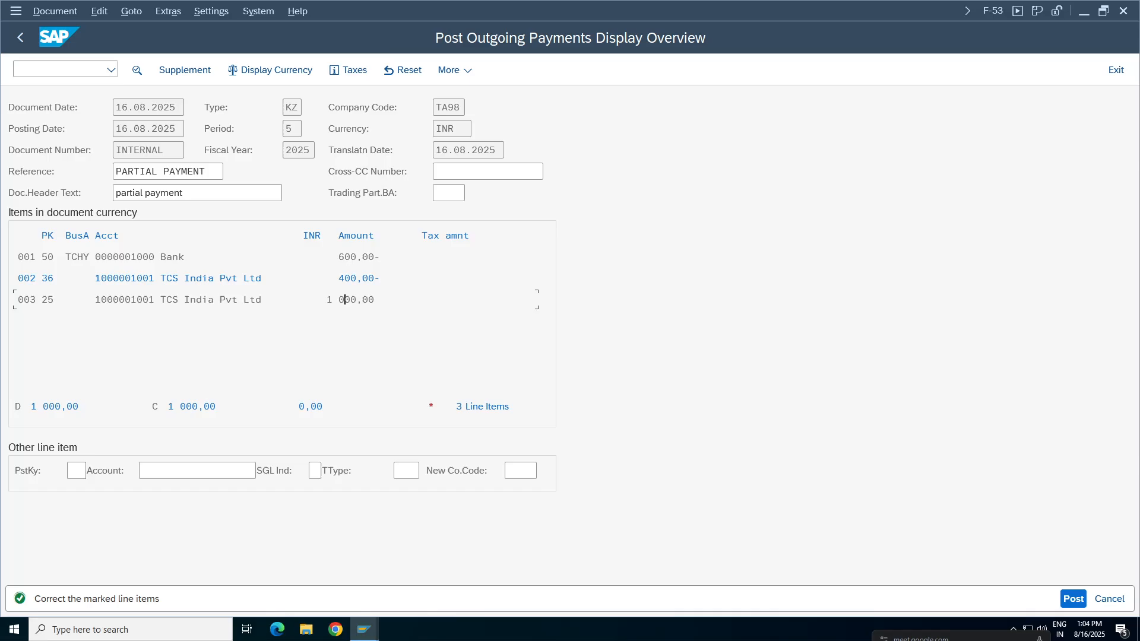
# Enter the text "Remiing balance as residual" on the 400 residual line with posting key 36 and return to the document overview.
pyautogui.moveTo(375, 300); pyautogui.dragTo(18, 300)
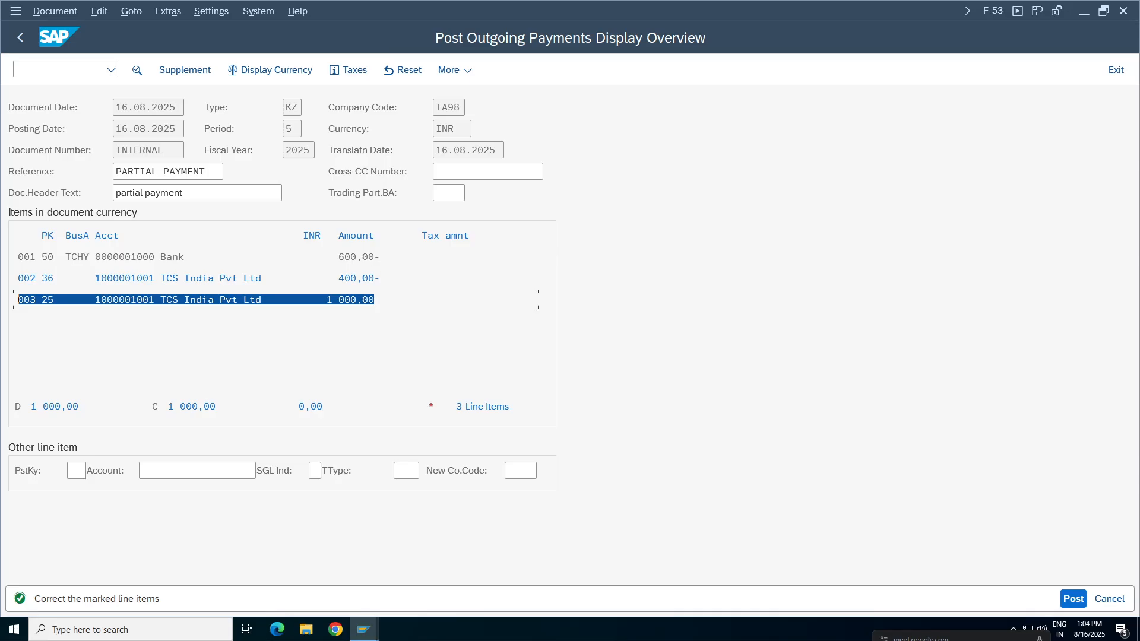
pyautogui.click(357, 256)
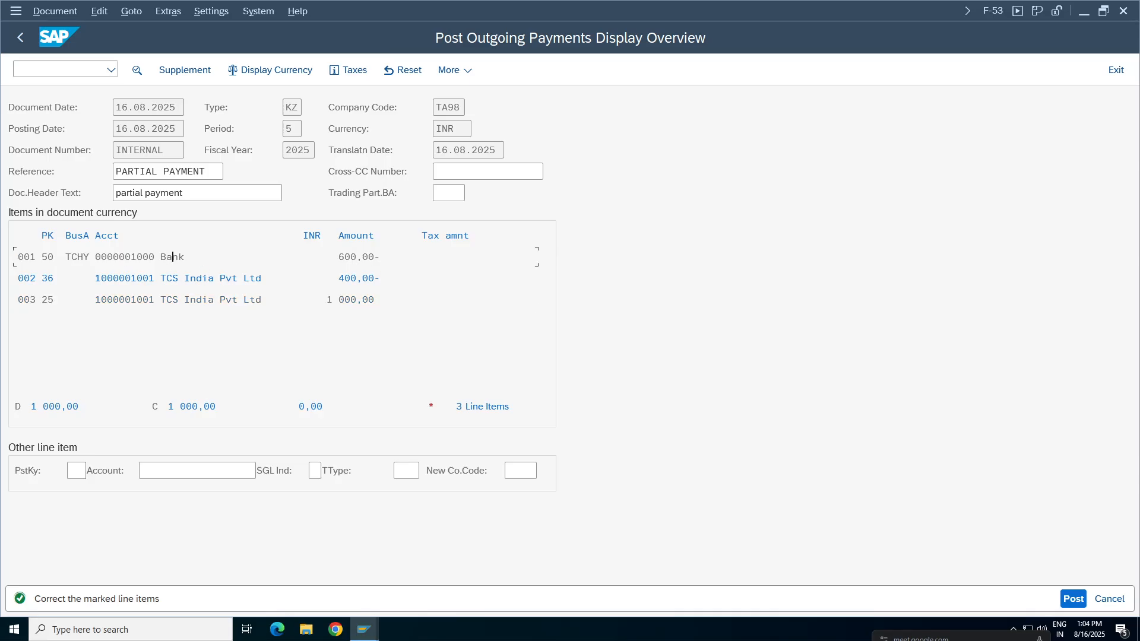
pyautogui.moveTo(380, 278); pyautogui.dragTo(7, 284)
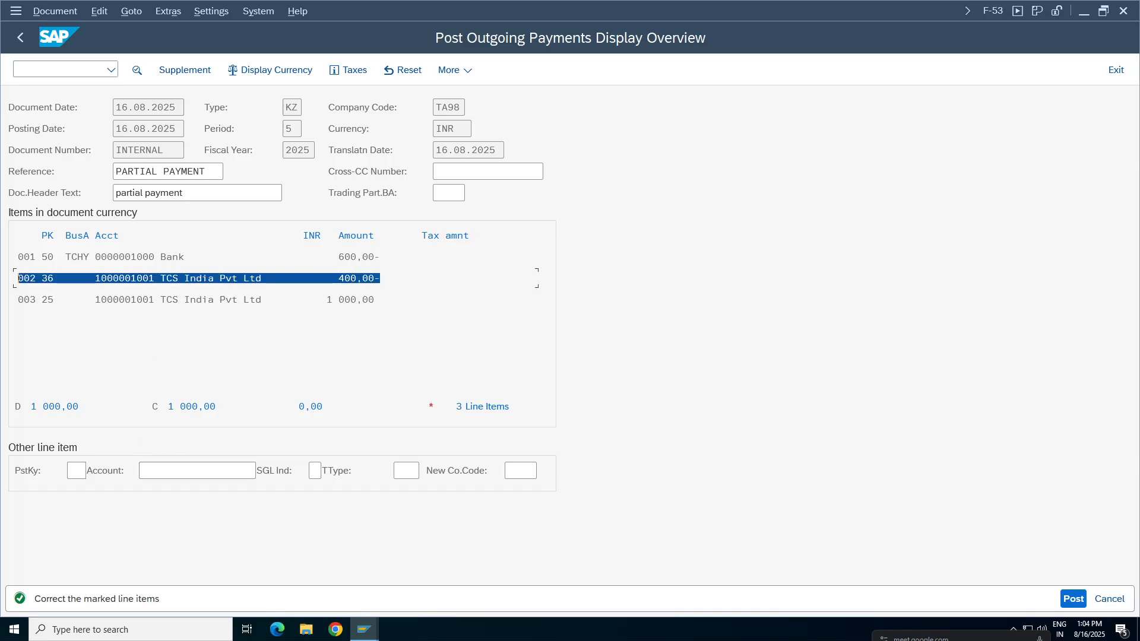
pyautogui.click(275, 342)
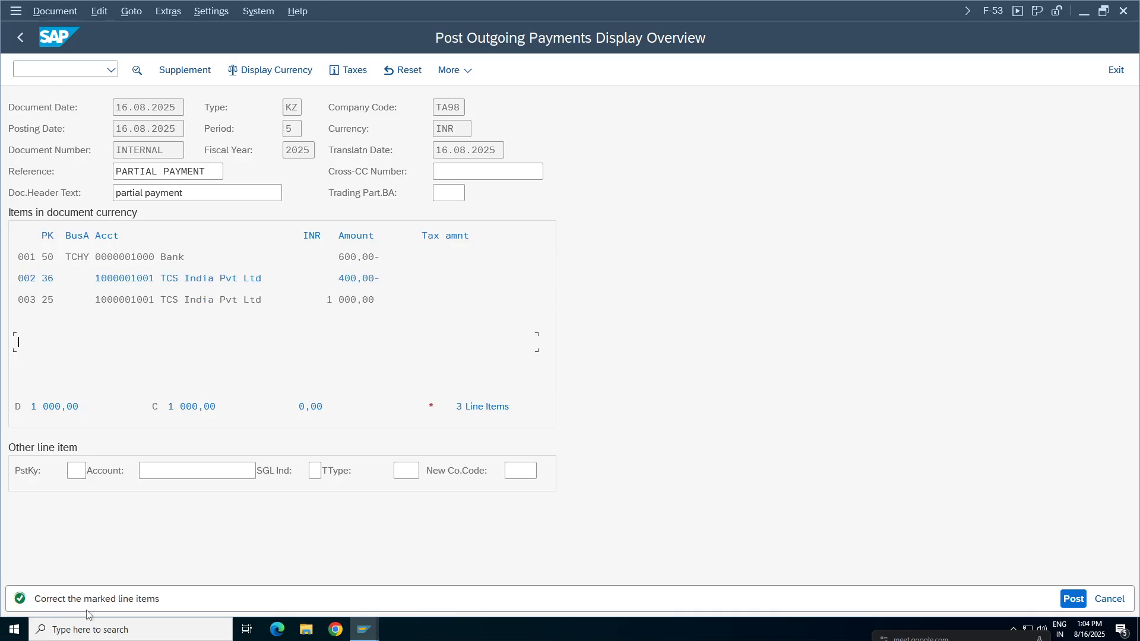
pyautogui.doubleClick(203, 278)
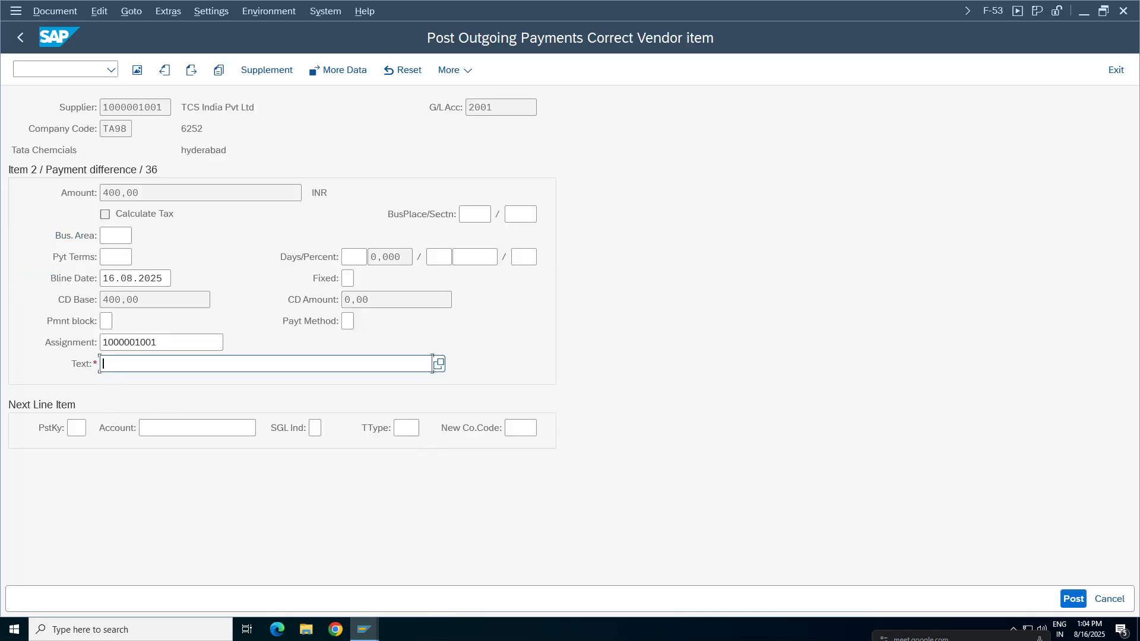
pyautogui.write('Remi')
pyautogui.write('ing balance as residual')
pyautogui.click(41, 12)
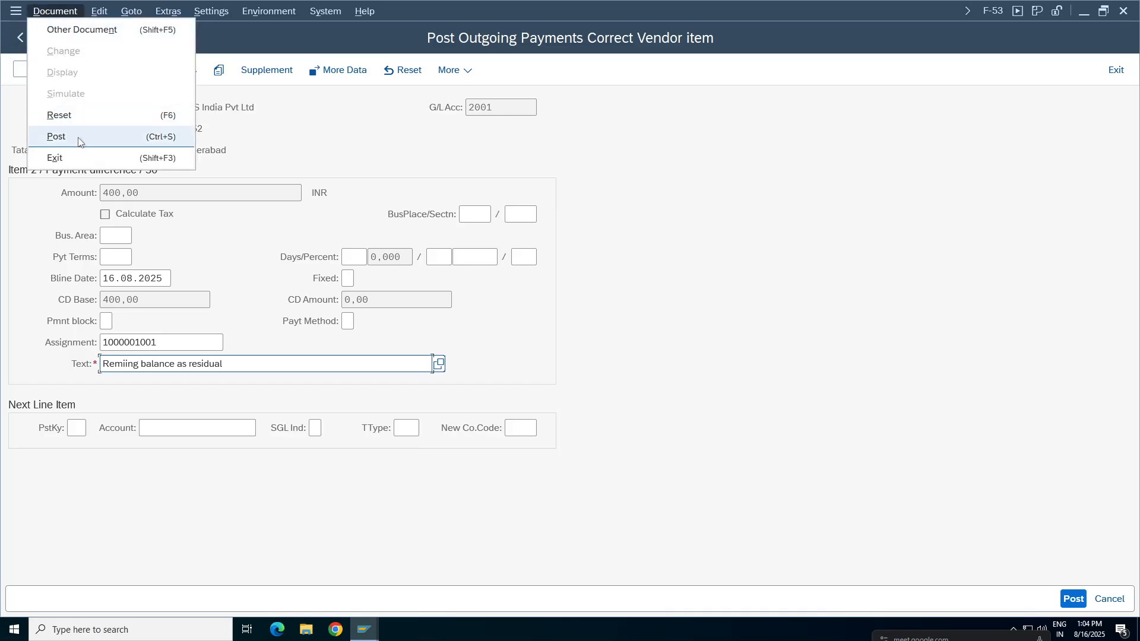
pyautogui.click(597, 211)
pyautogui.click(20, 38)
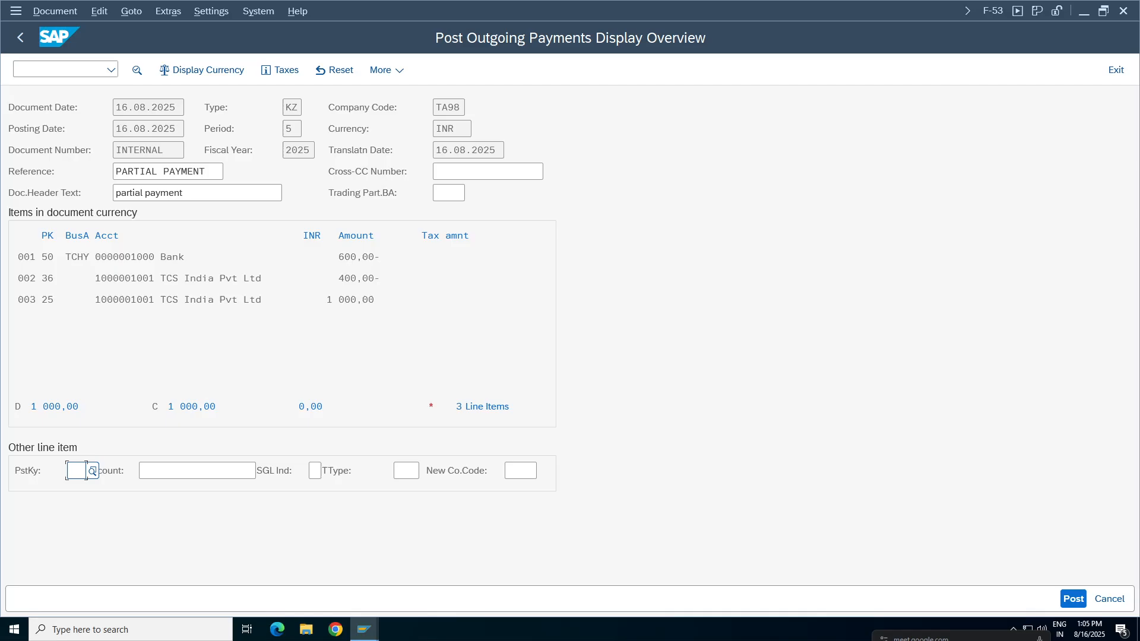
# Post the residual payment and display the posted document.
pyautogui.click(1073, 598)
pyautogui.click(56, 11)
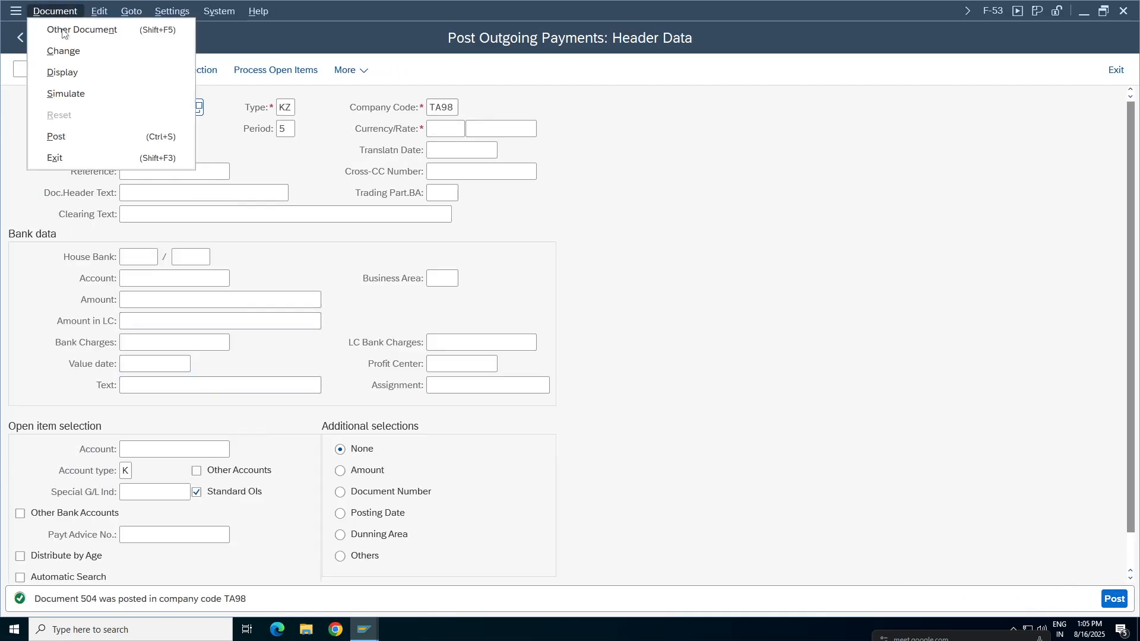
pyautogui.click(57, 75)
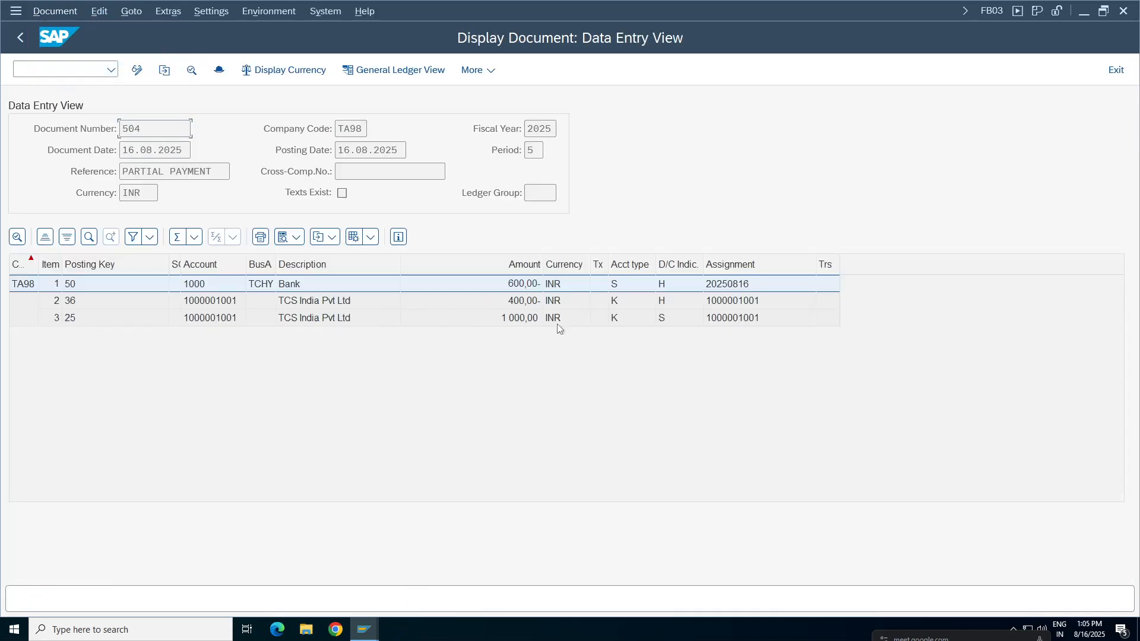
# Switch to the vendor line item display and refresh the list.
pyautogui.click(364, 630)
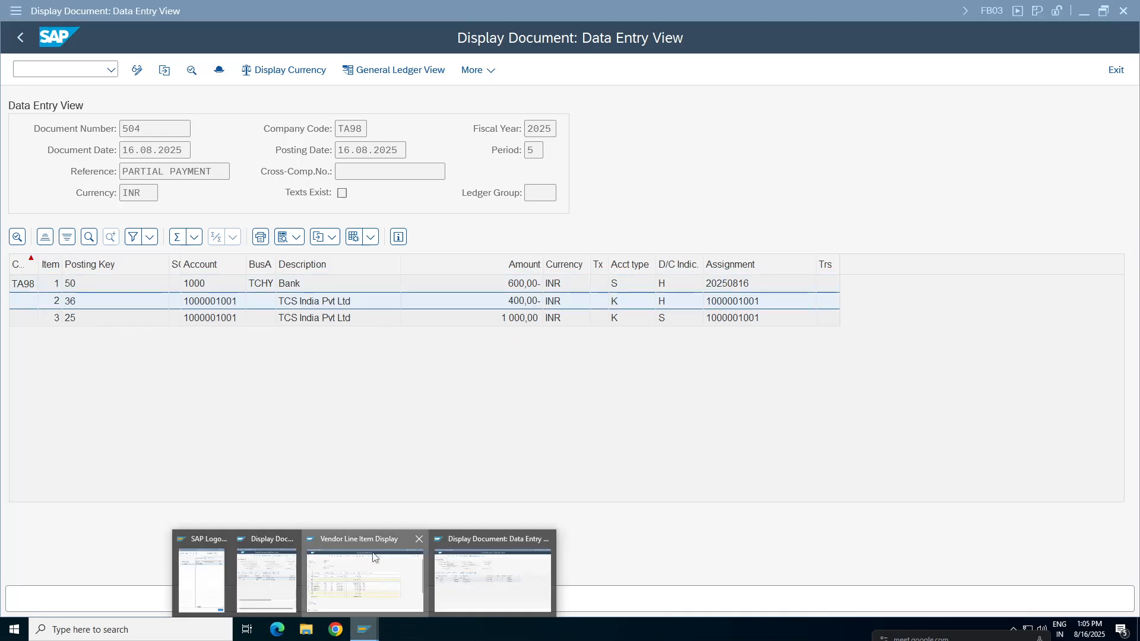
pyautogui.click(365, 570)
pyautogui.click(40, 11)
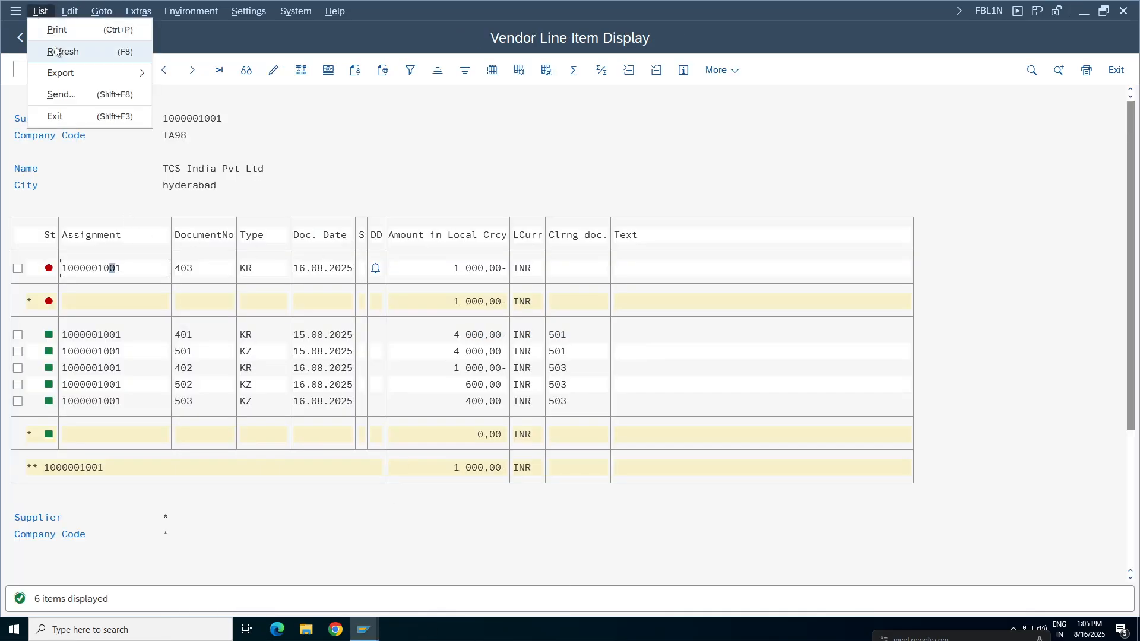
pyautogui.click(55, 51)
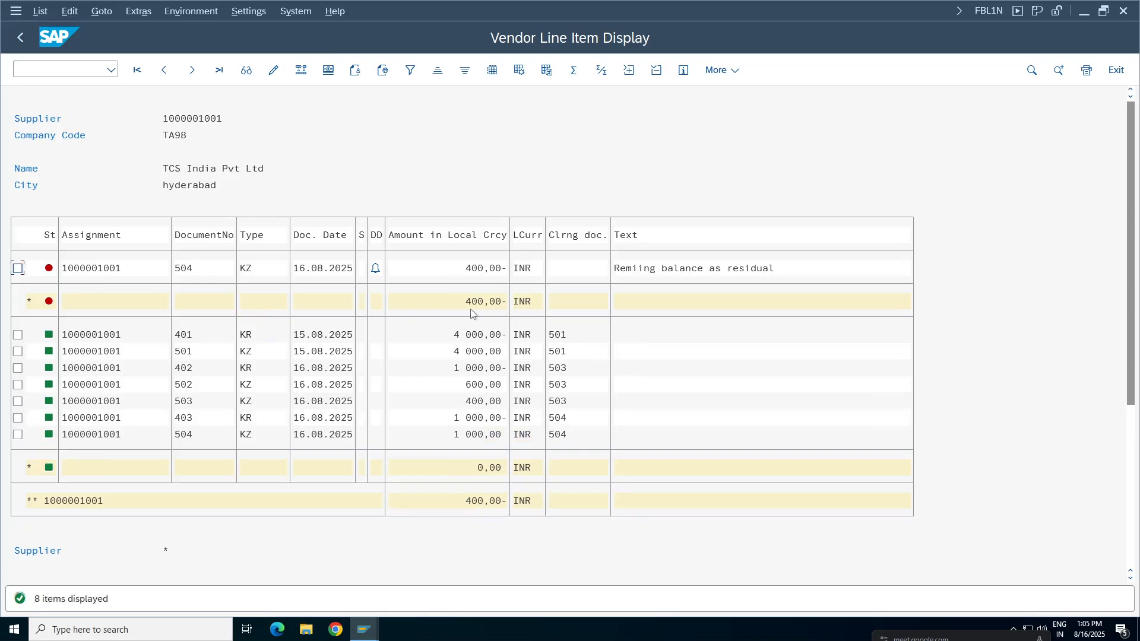
# Check the open 400 residual item against the cleared items of documents 403 and 504, marking those two cleared lines.
pyautogui.click(712, 272)
pyautogui.click(480, 435)
pyautogui.click(18, 435)
pyautogui.click(18, 418)
pyautogui.click(484, 270)
pyautogui.click(471, 270)
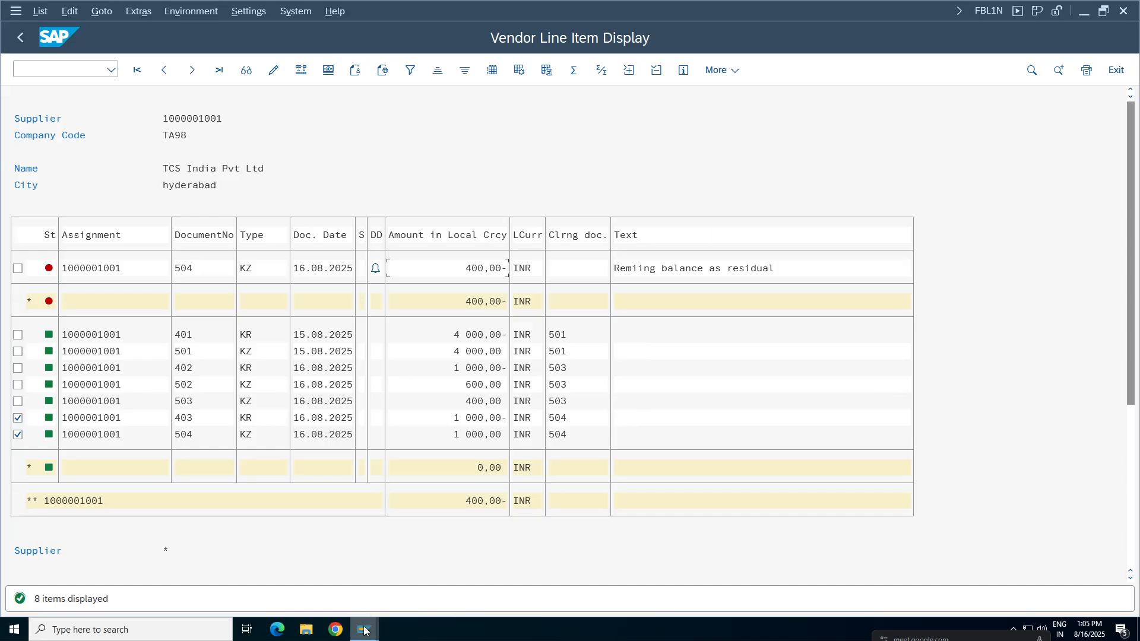
# Go back to the outgoing payment header and enter document date 16.08.2025, currency INR, and "payment" as reference and header text.
pyautogui.moveTo(365, 630)
pyautogui.click(509, 590)
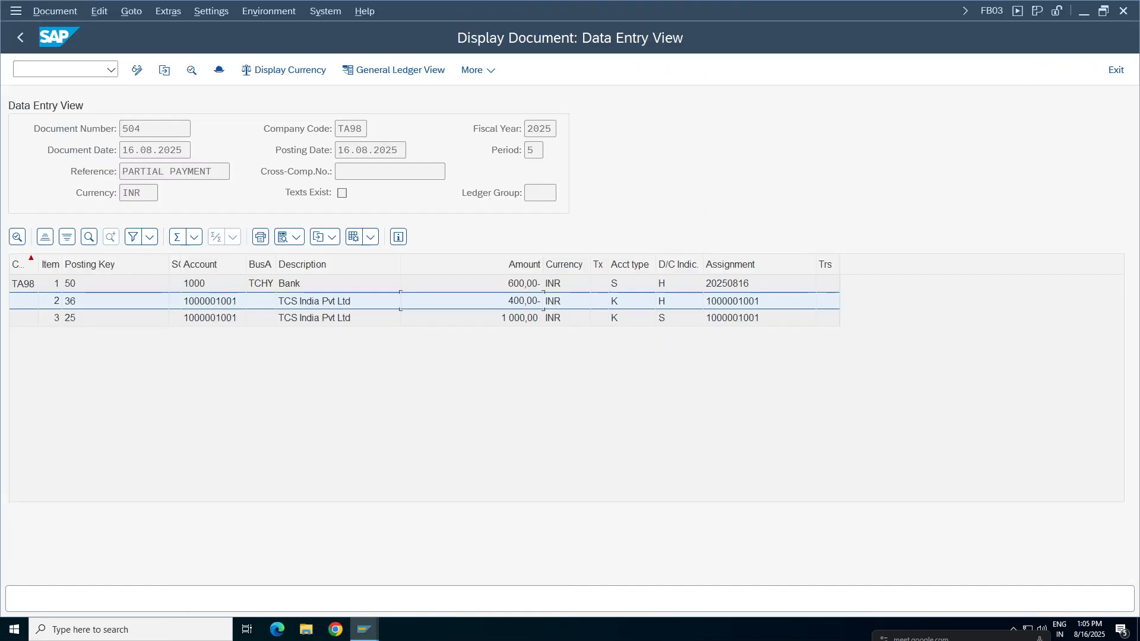
pyautogui.click(25, 38)
pyautogui.click(156, 108)
pyautogui.click(156, 129)
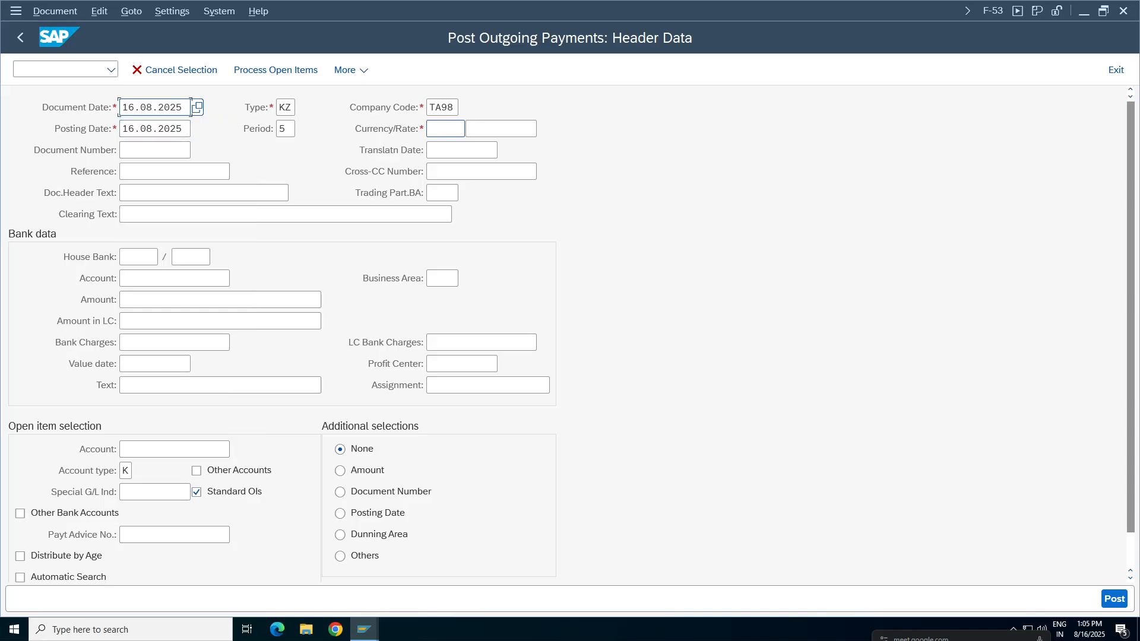
pyautogui.click(460, 129)
pyautogui.write('inr')
pyautogui.click(138, 172)
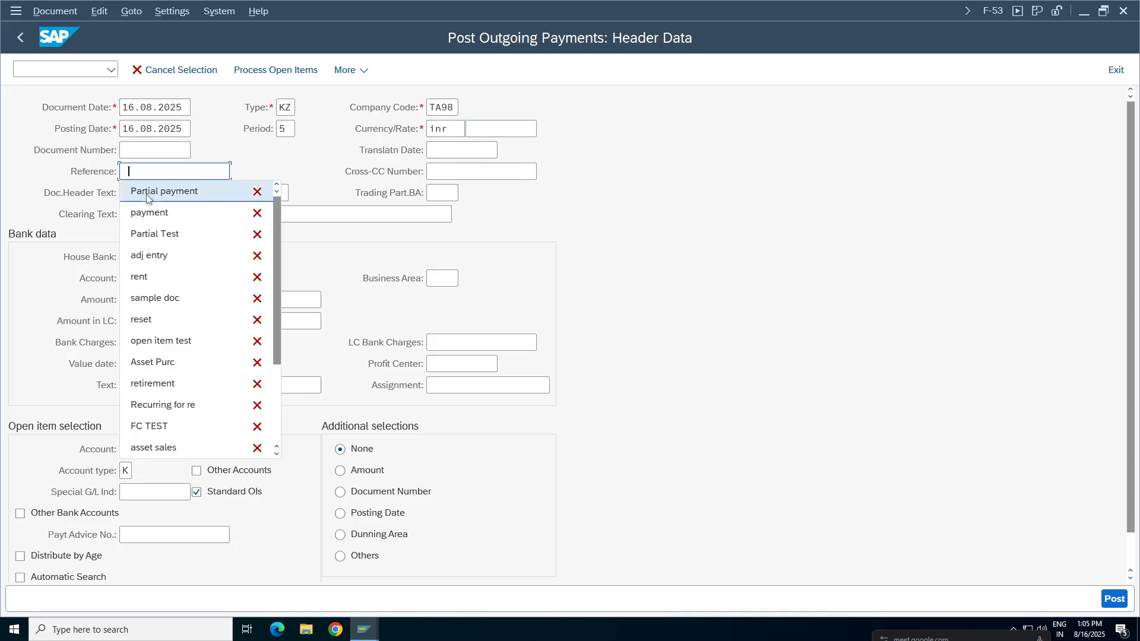
pyautogui.click(149, 212)
pyautogui.click(153, 193)
pyautogui.click(151, 233)
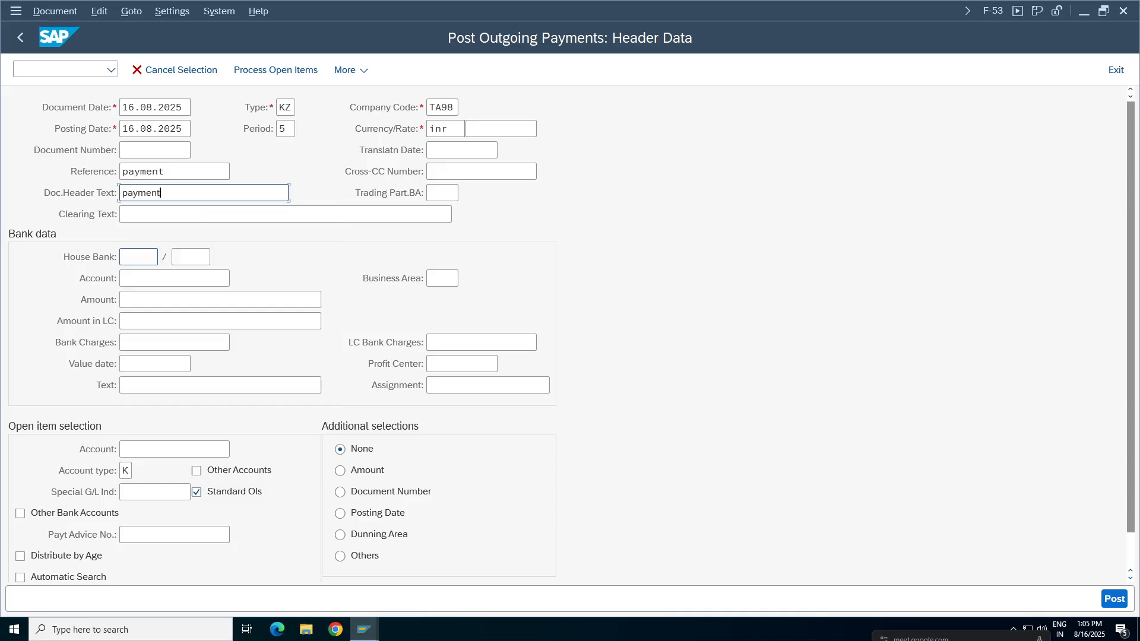
# Enter the bank account in the bank data and set the payment amount to 400.
pyautogui.click(156, 278)
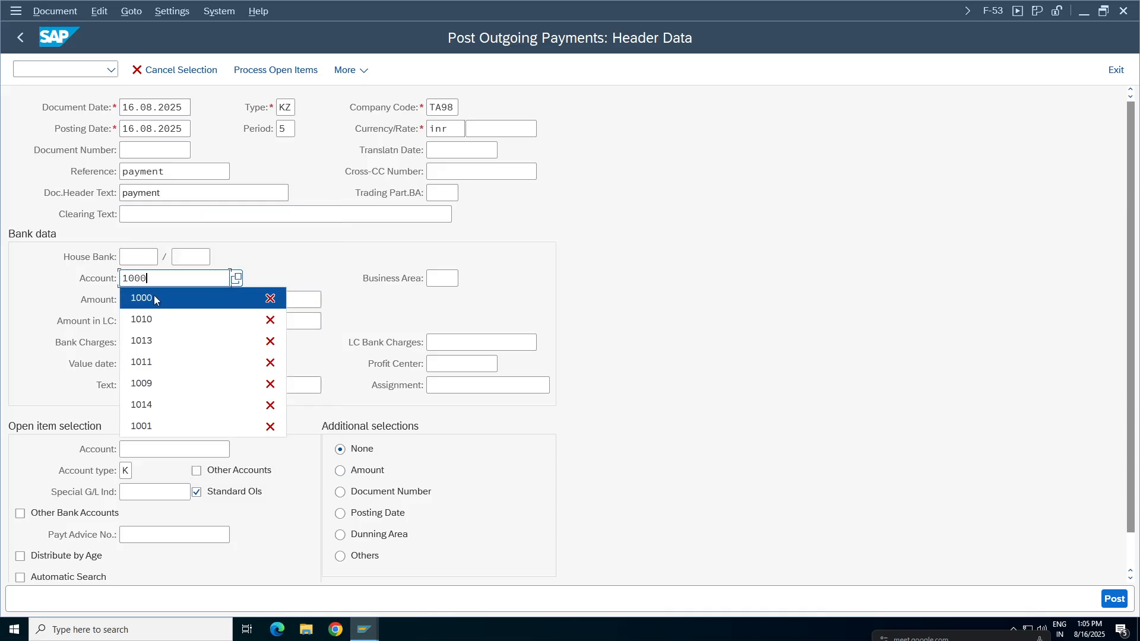
pyautogui.click(154, 298)
pyautogui.click(155, 300)
pyautogui.click(152, 321)
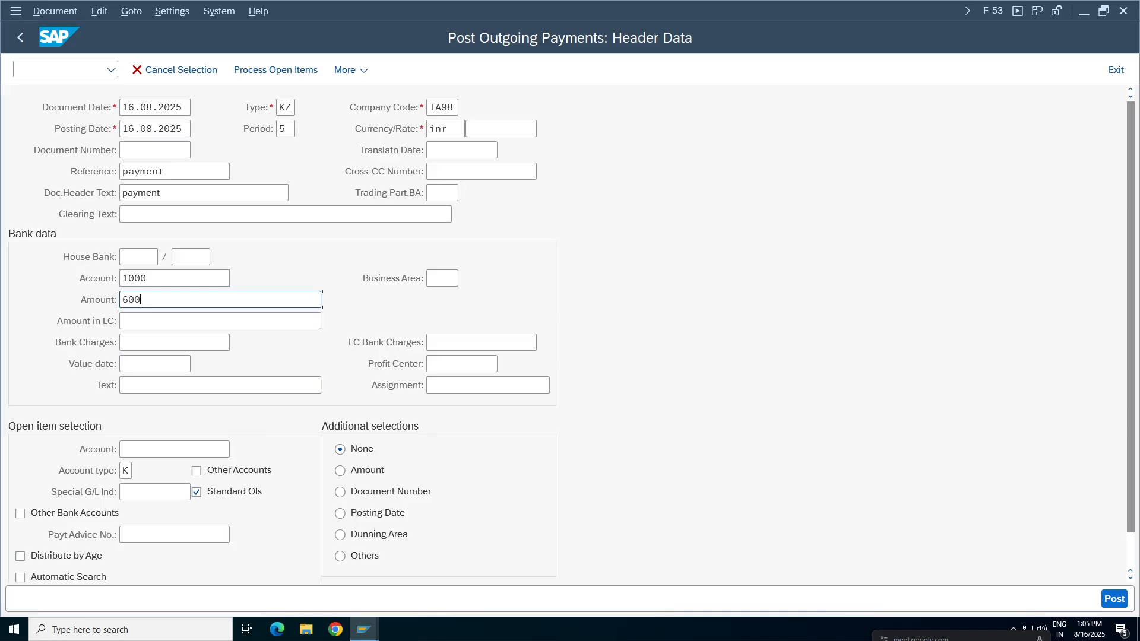
pyautogui.press('BackSpace')
pyautogui.press('BackSpace')
pyautogui.press('BackSpace')
pyautogui.write('400')
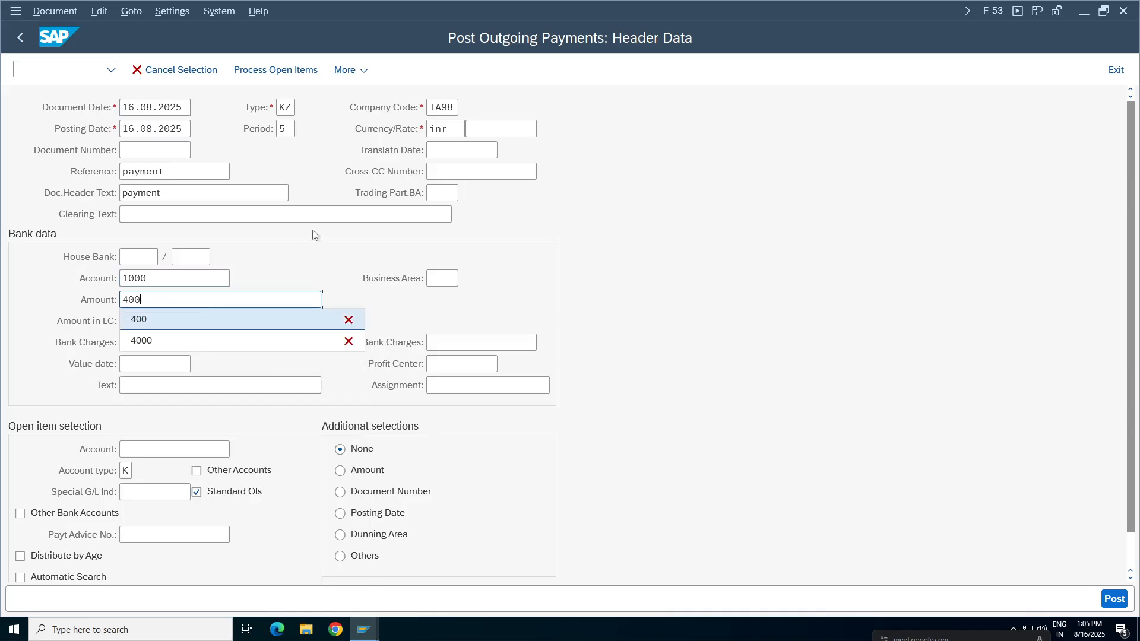
# Enter the vendor's account, text "vendor payment" and business area TCHY, and process the open items.
pyautogui.click(143, 450)
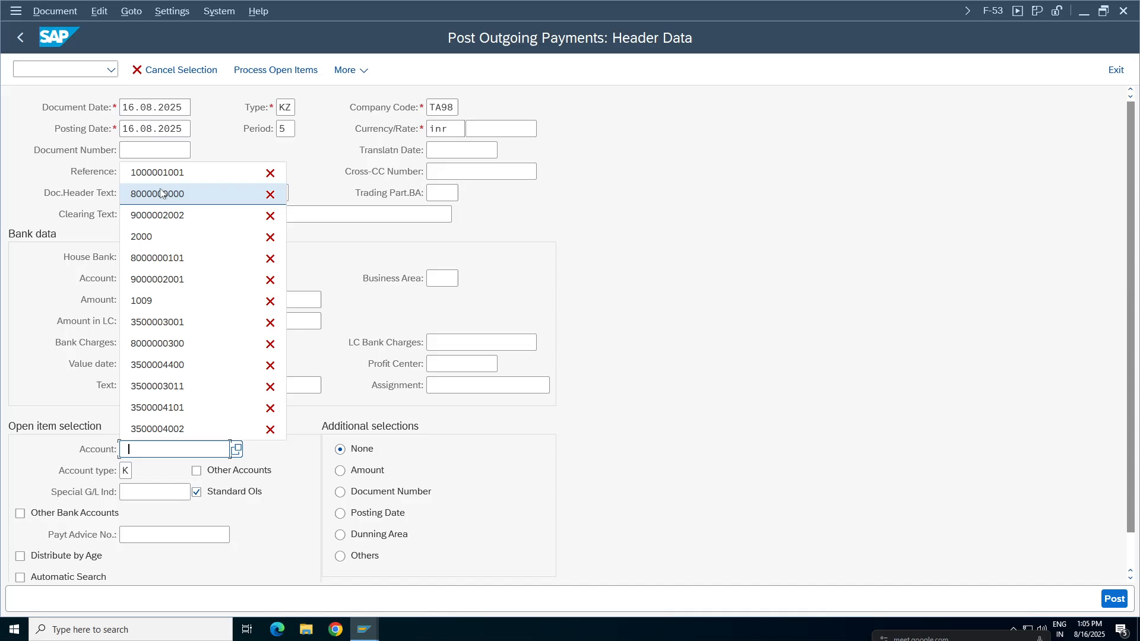
pyautogui.click(158, 174)
pyautogui.click(157, 386)
pyautogui.press('space')
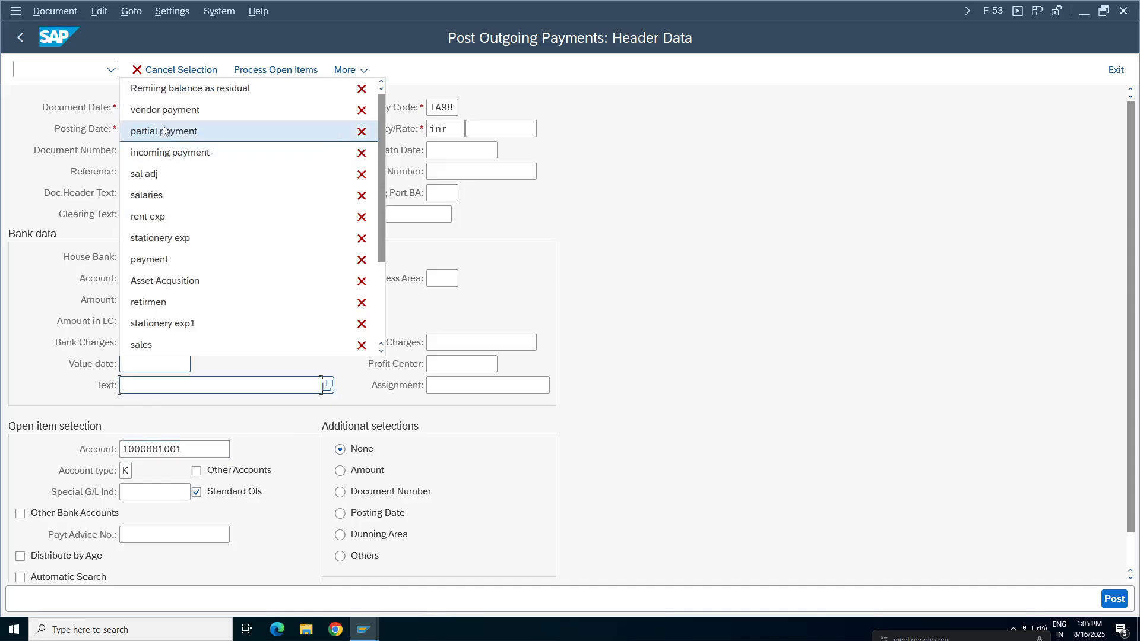
pyautogui.click(164, 109)
pyautogui.click(442, 279)
pyautogui.press('space')
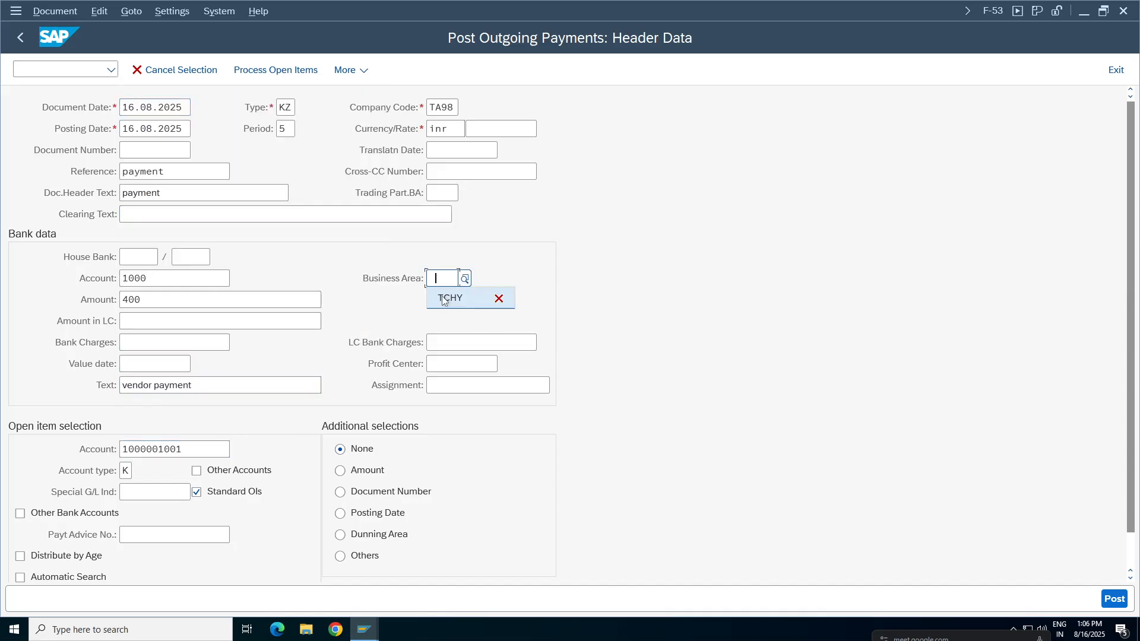
pyautogui.click(450, 298)
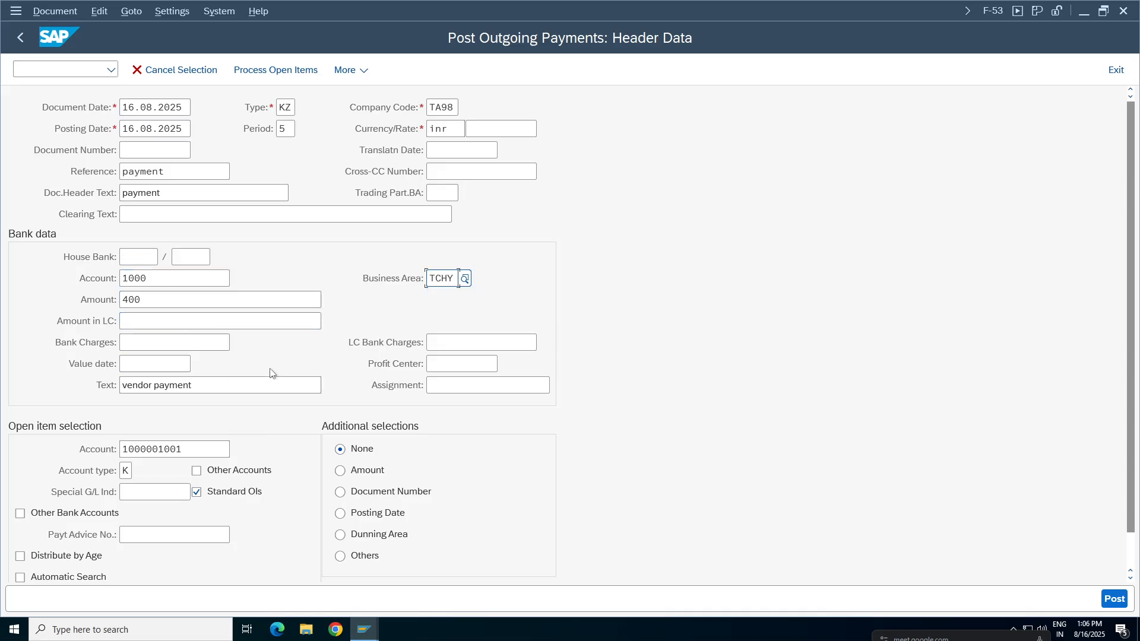
pyautogui.click(275, 70)
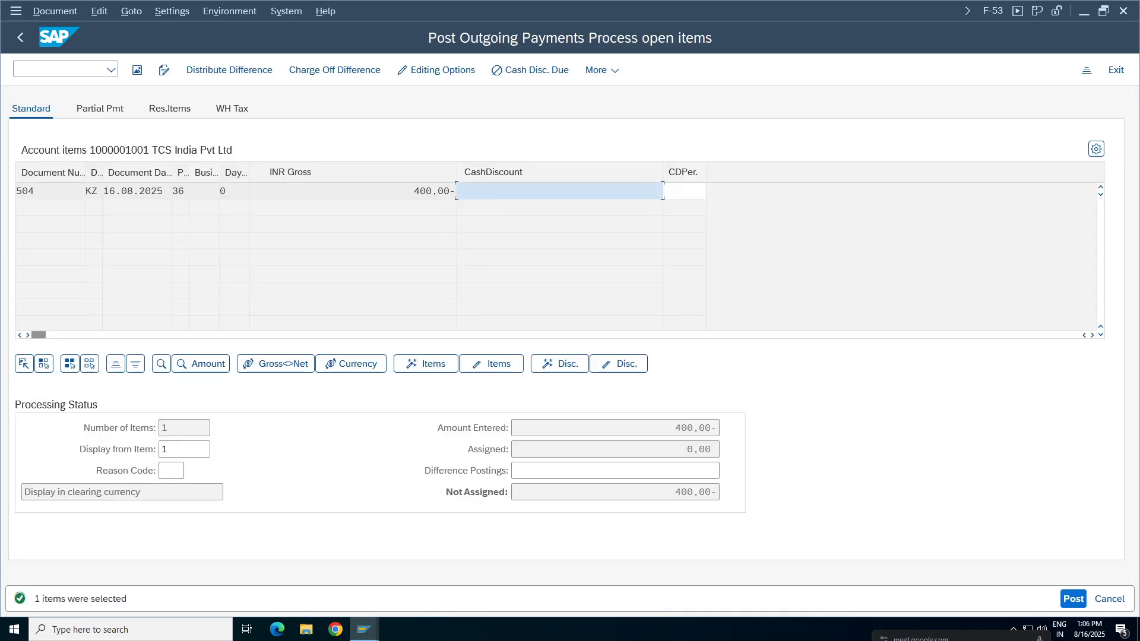
# Activate the 400 residual item of document 504 for clearing, then simulate and post the payment.
pyautogui.click(434, 191)
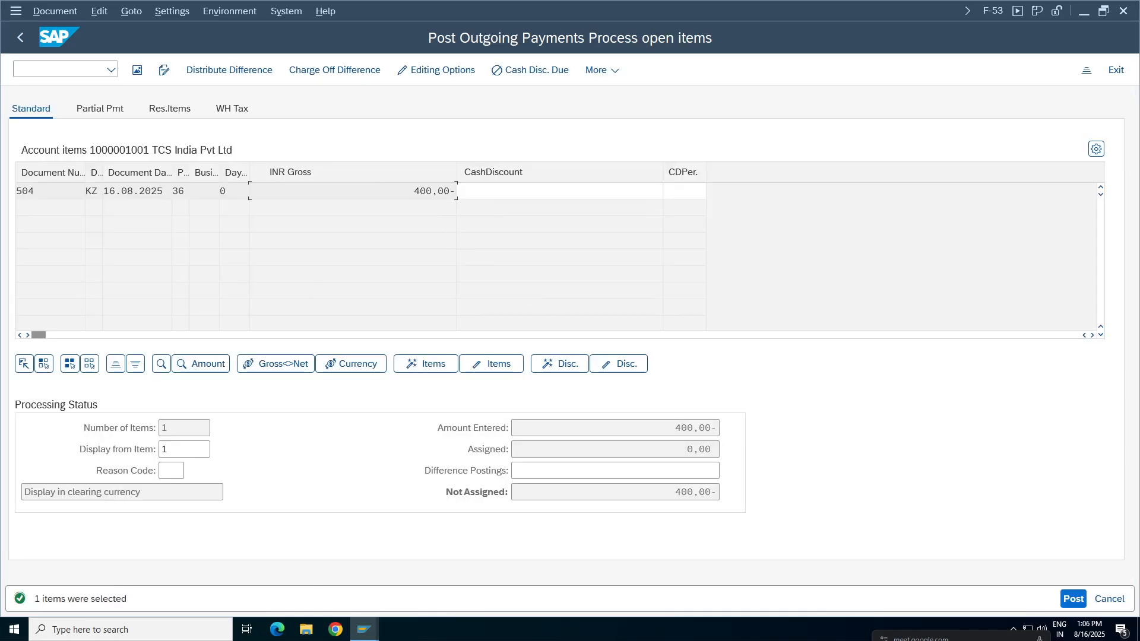
pyautogui.click(425, 364)
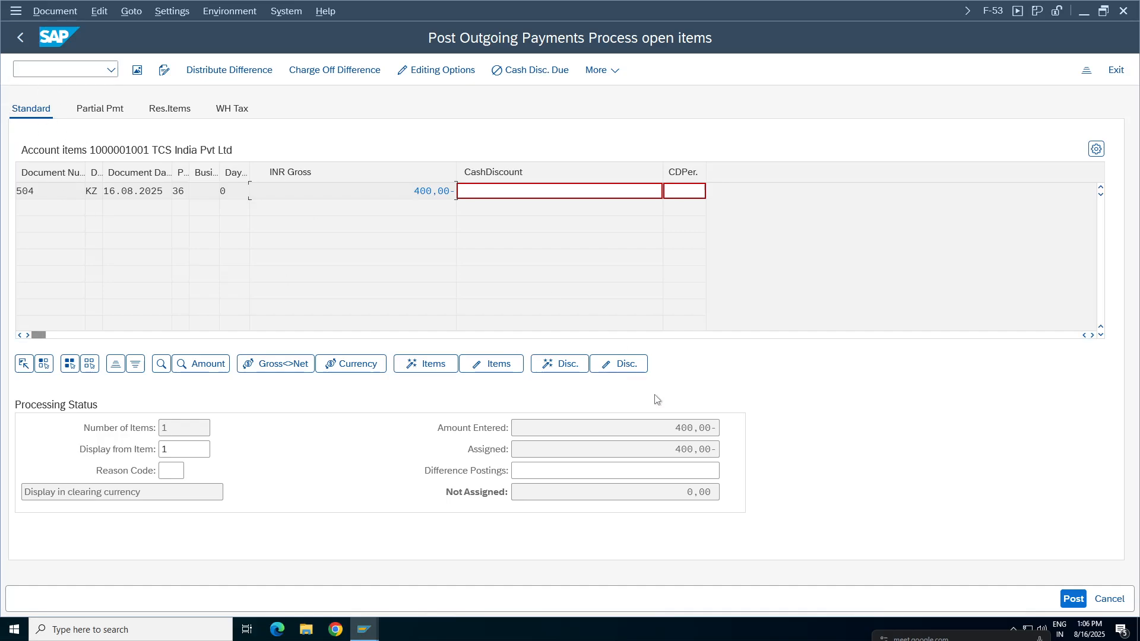
pyautogui.click(56, 12)
pyautogui.click(66, 51)
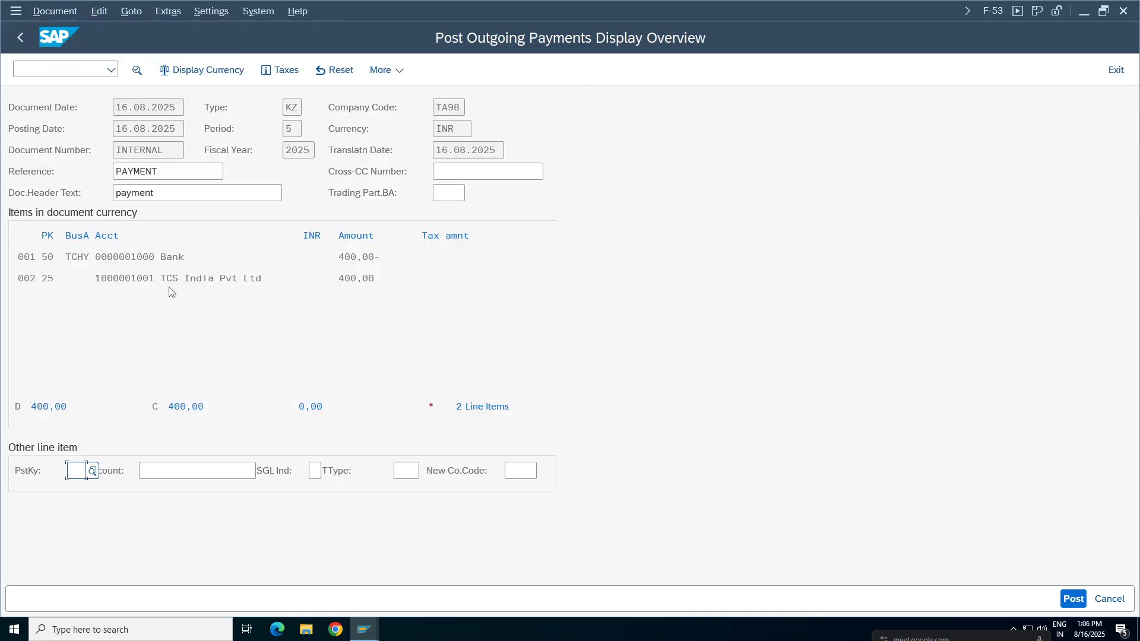
pyautogui.click(1073, 598)
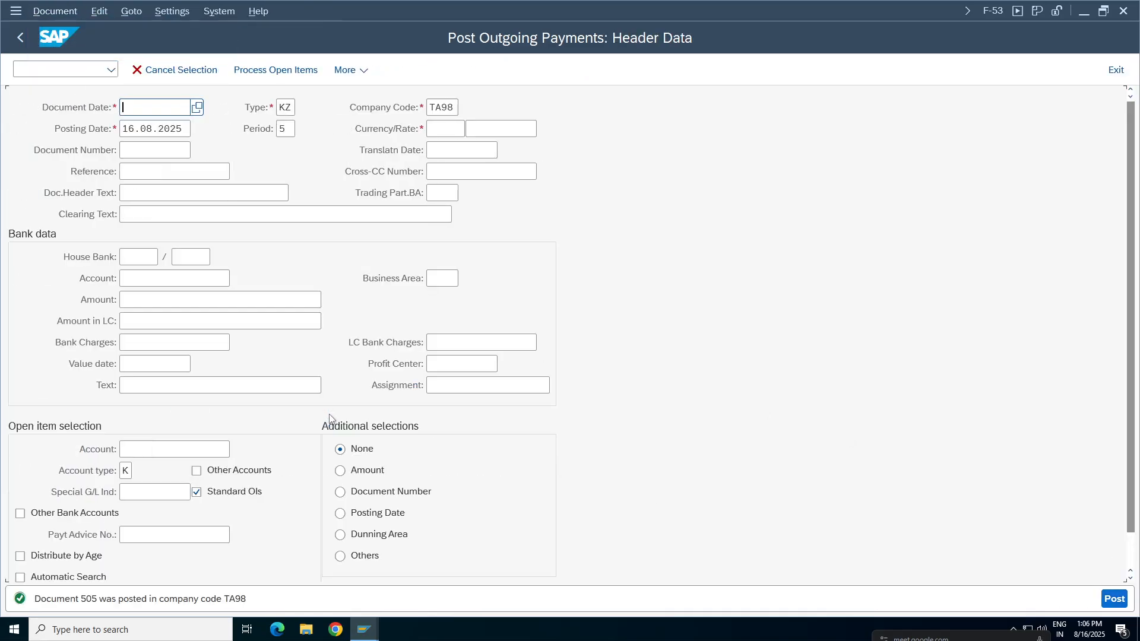
# Refresh the vendor line item list and mark the document 505 line and both document 504 lines.
pyautogui.moveTo(363, 628)
pyautogui.click(374, 587)
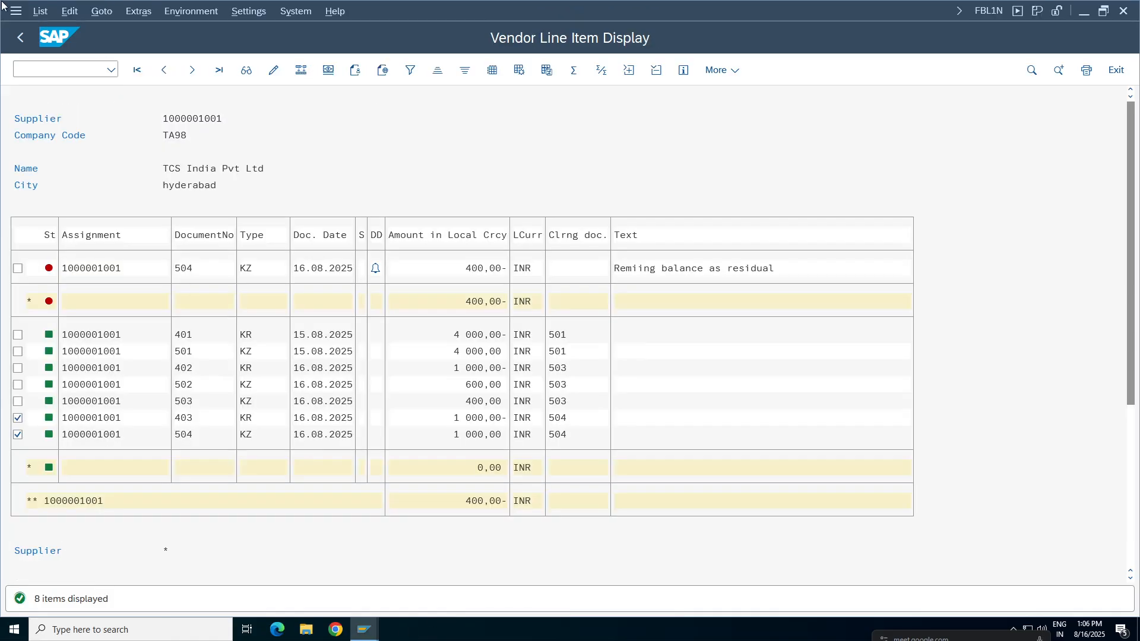
pyautogui.click(40, 11)
pyautogui.click(63, 51)
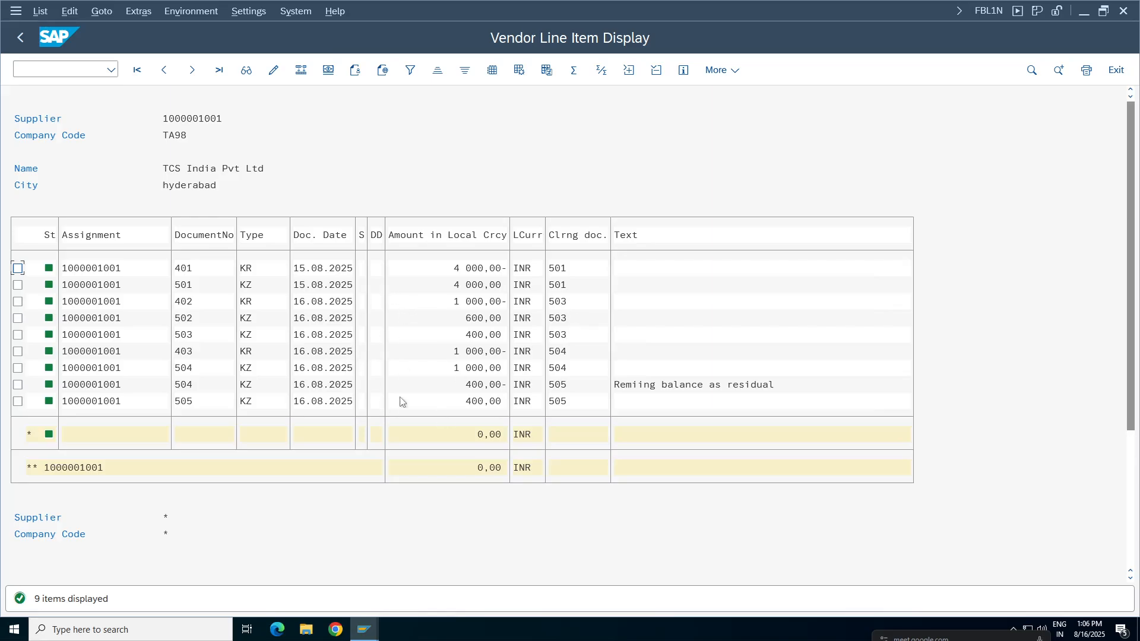
pyautogui.click(18, 402)
pyautogui.click(17, 386)
pyautogui.click(18, 369)
# Review the payment amounts, open document 504 from its 1000 line to examine all its postings, and return to the list.
pyautogui.click(474, 402)
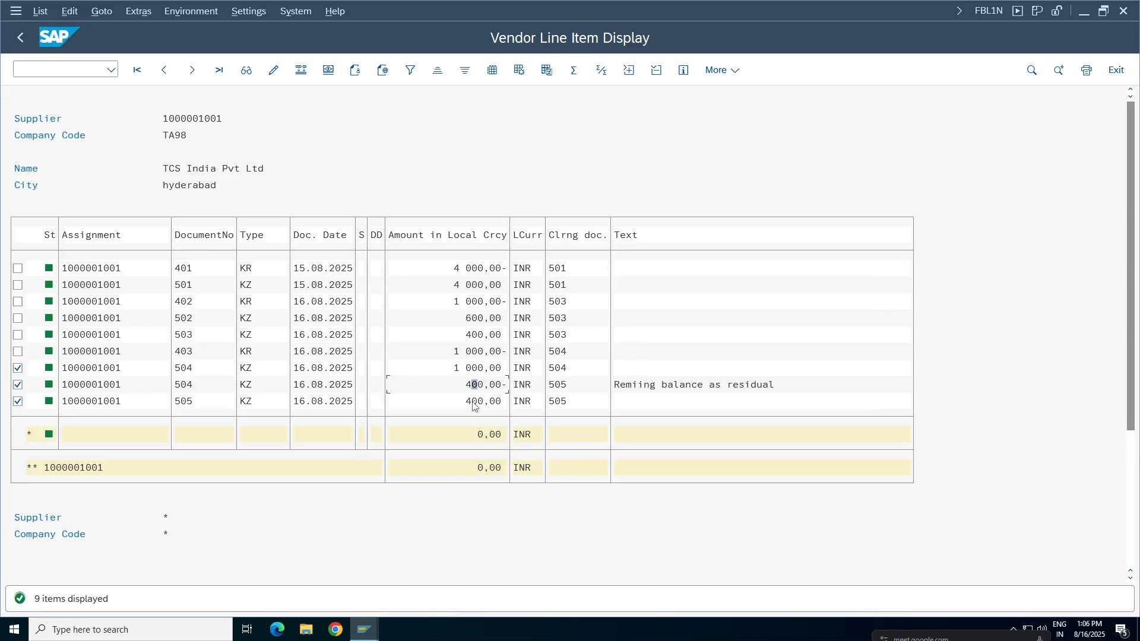
pyautogui.click(474, 318)
pyautogui.click(189, 352)
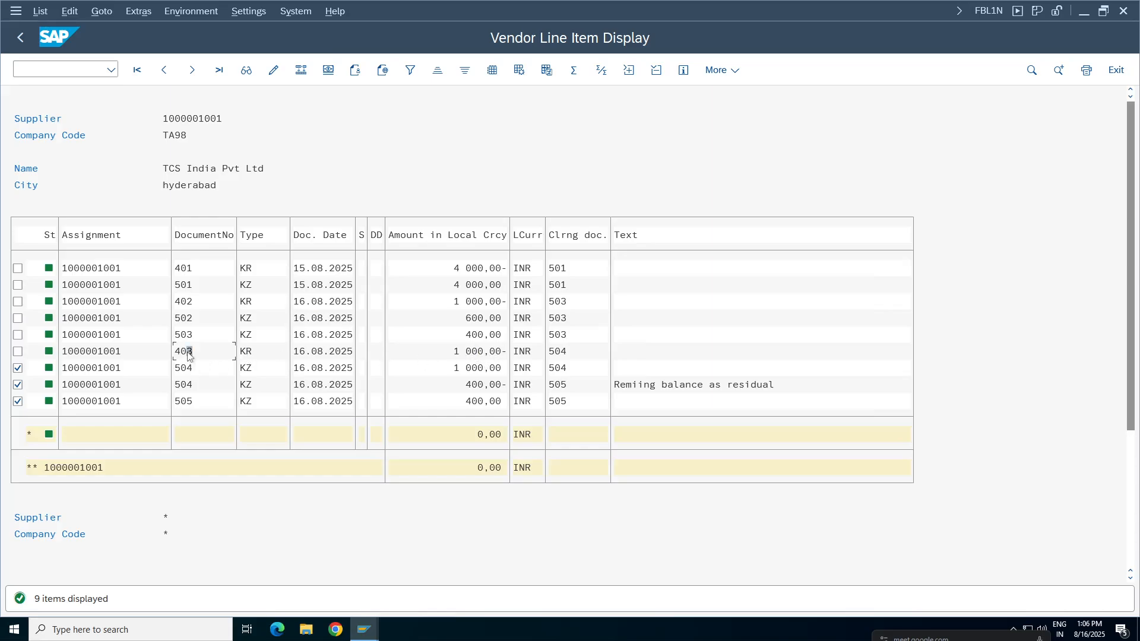
pyautogui.click(272, 370)
pyautogui.click(468, 372)
pyautogui.doubleClick(247, 369)
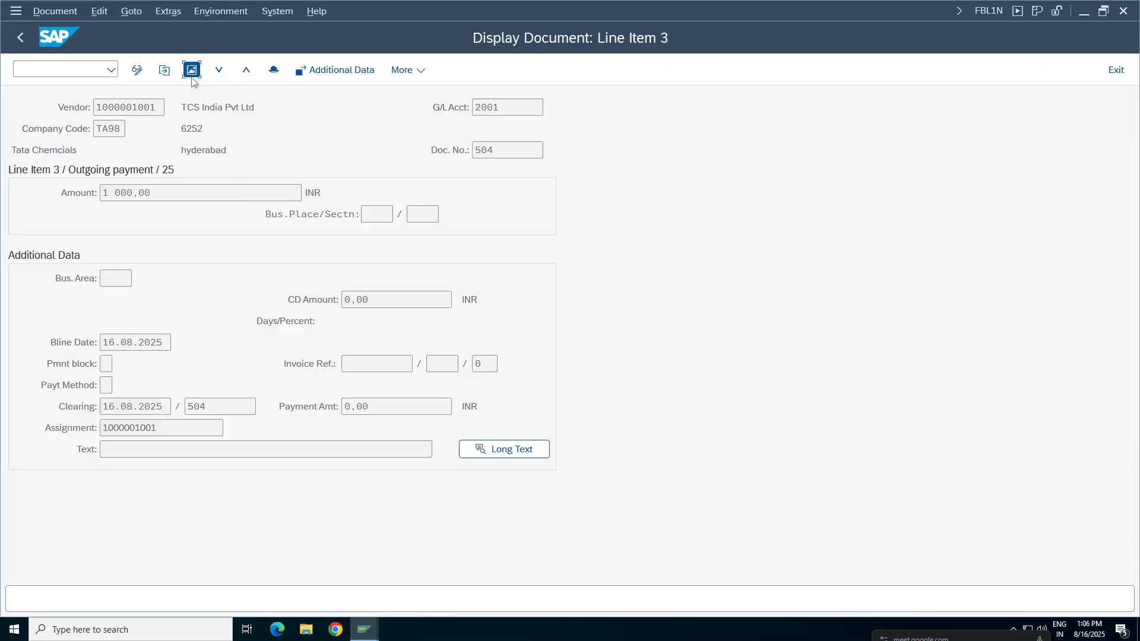
pyautogui.click(191, 78)
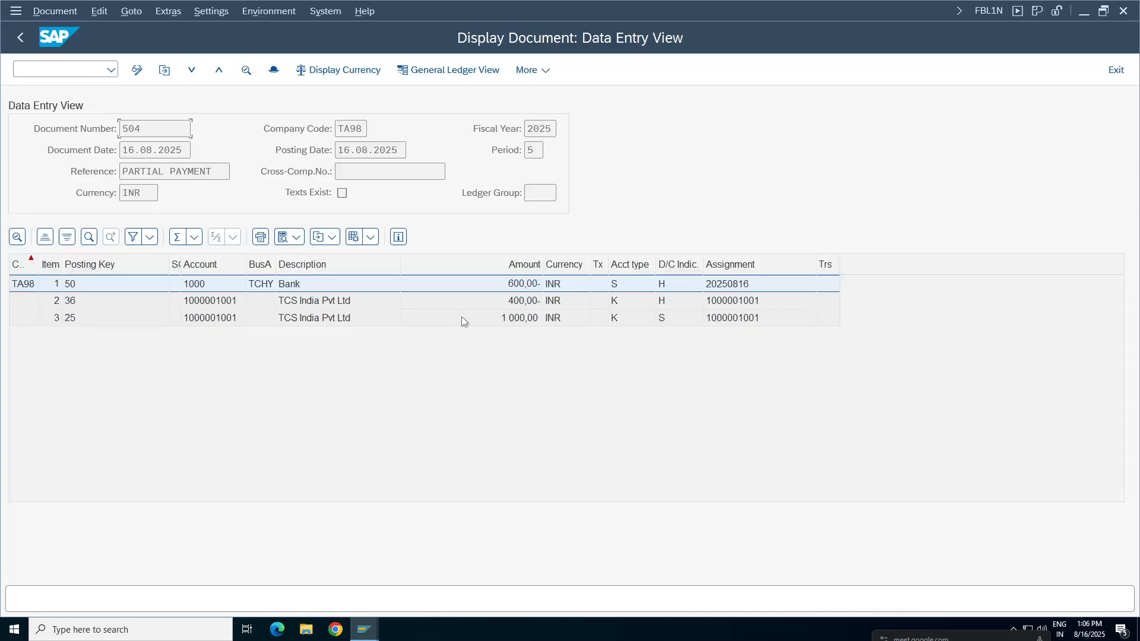
pyautogui.click(22, 38)
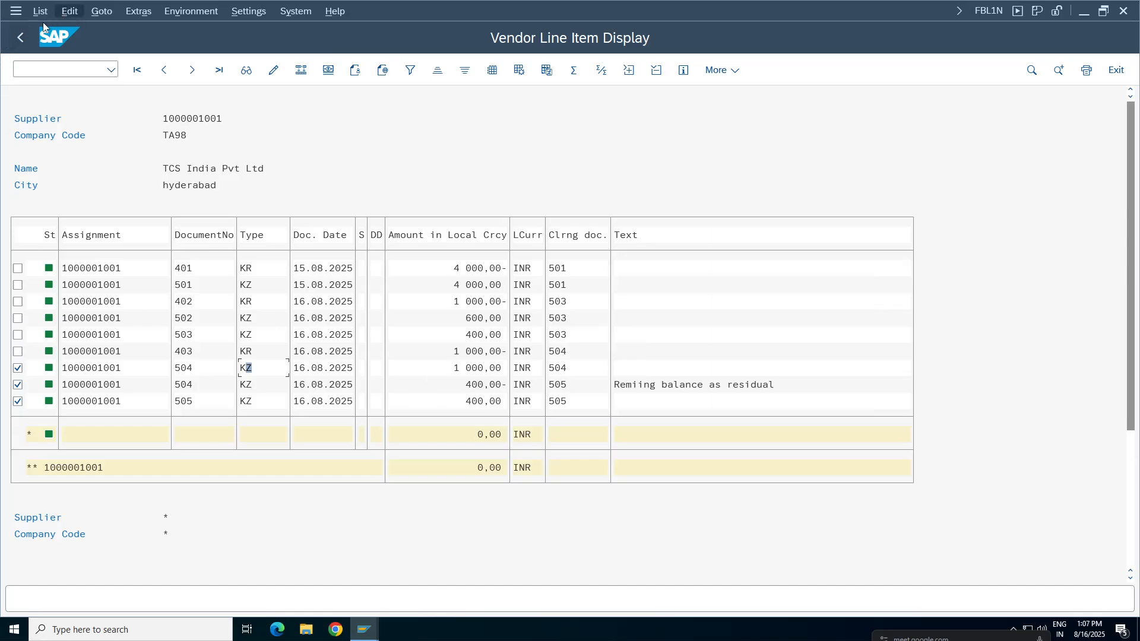
# Compare the 400 payment in document 505 with the residual and 1000 clearing lines of document 504, and open the 1000 line.
pyautogui.click(493, 402)
pyautogui.click(313, 402)
pyautogui.moveTo(596, 5)
pyautogui.click(475, 384)
pyautogui.click(475, 368)
pyautogui.doubleClick(325, 367)
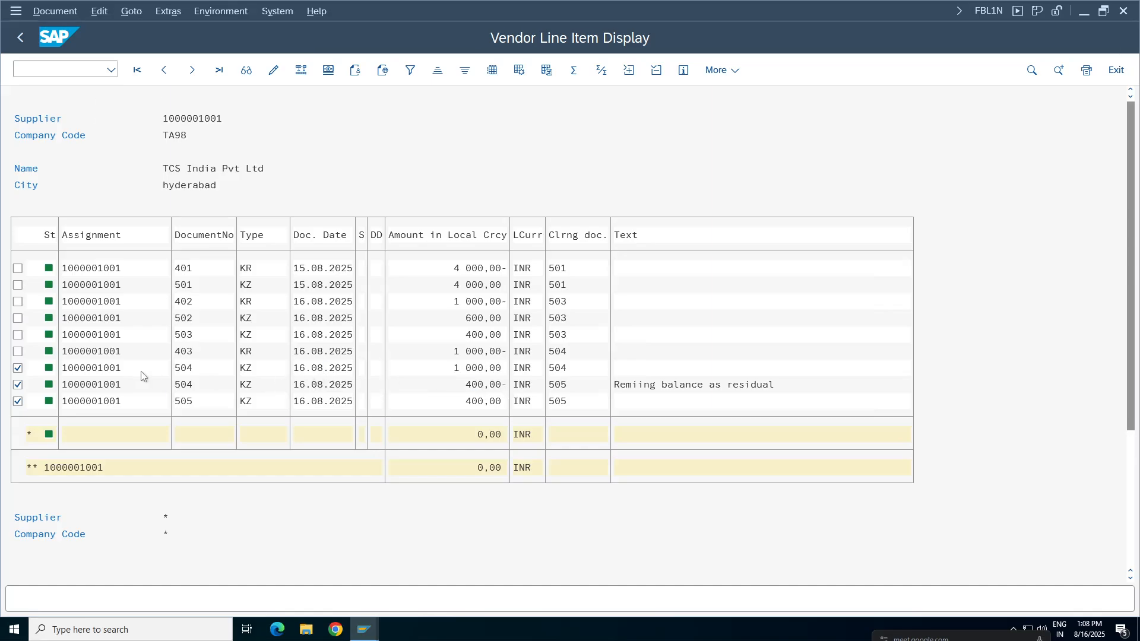
# Check the document header of document 504's 1000 line, then display all postings of the document.
pyautogui.click(274, 70)
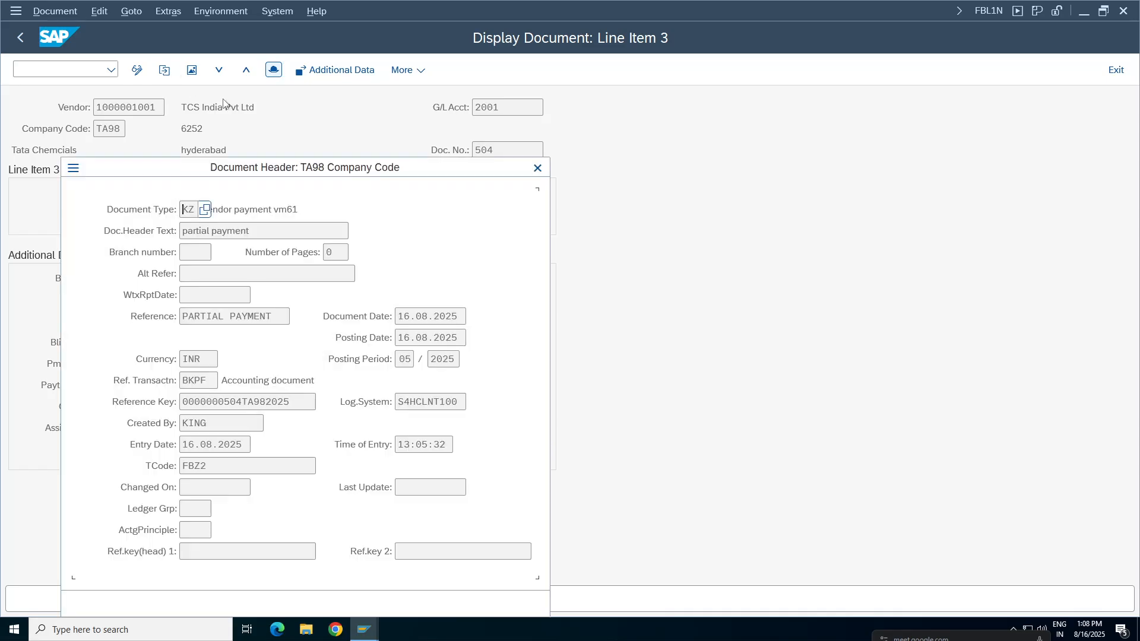
pyautogui.click(537, 169)
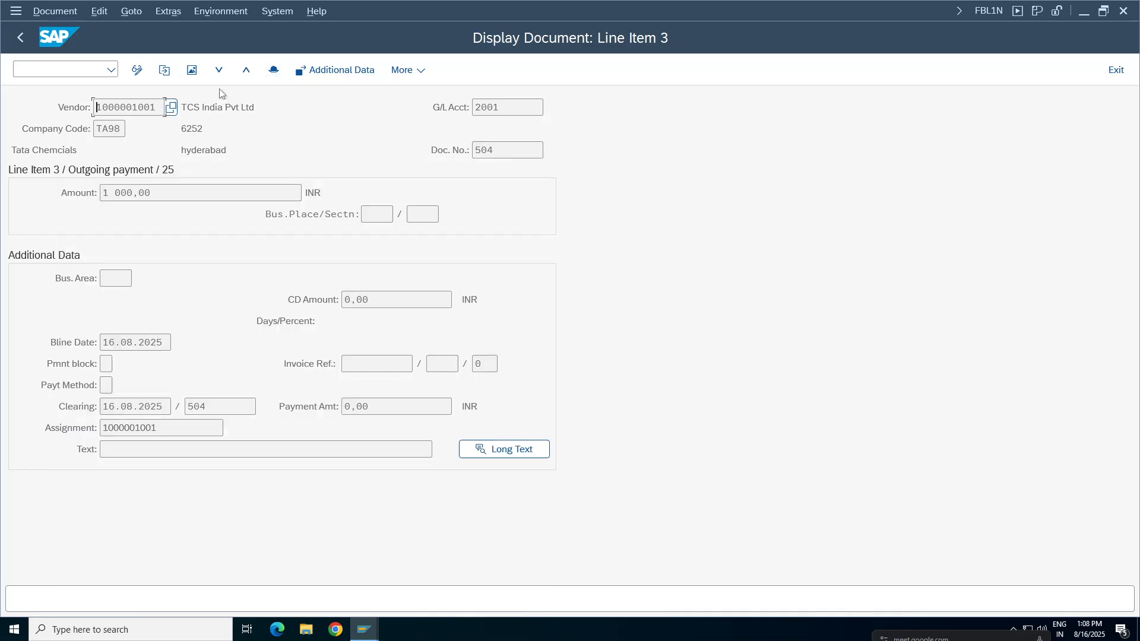
pyautogui.click(190, 70)
pyautogui.click(291, 319)
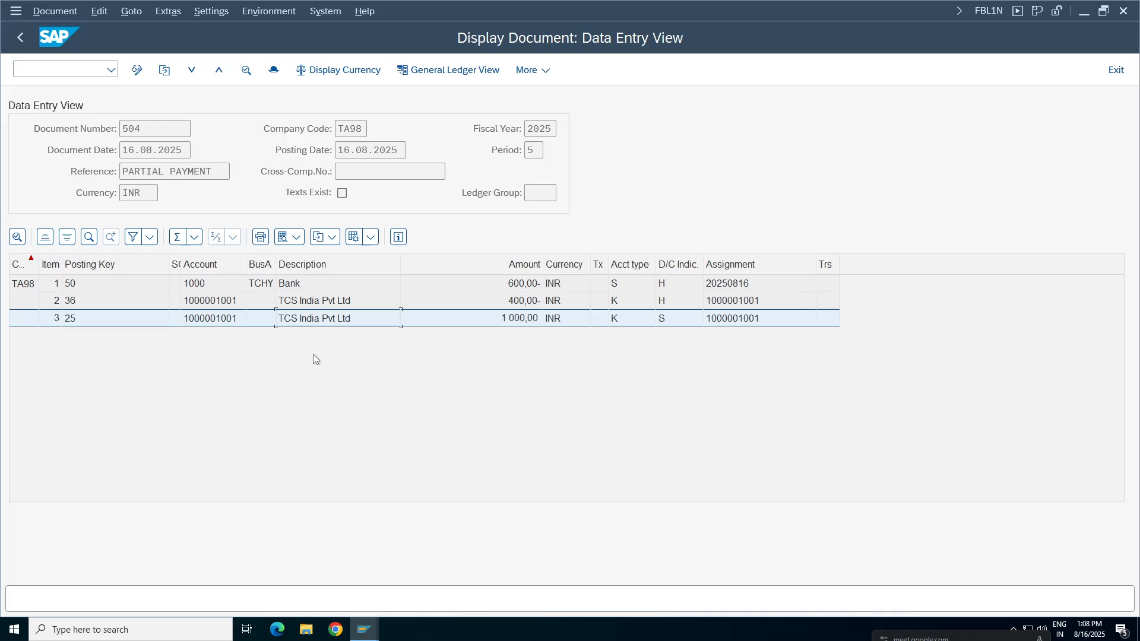
# Look up the available posting keys for the 400 item of document 504 and locate key 36, keeping the postings in view.
pyautogui.click(143, 303)
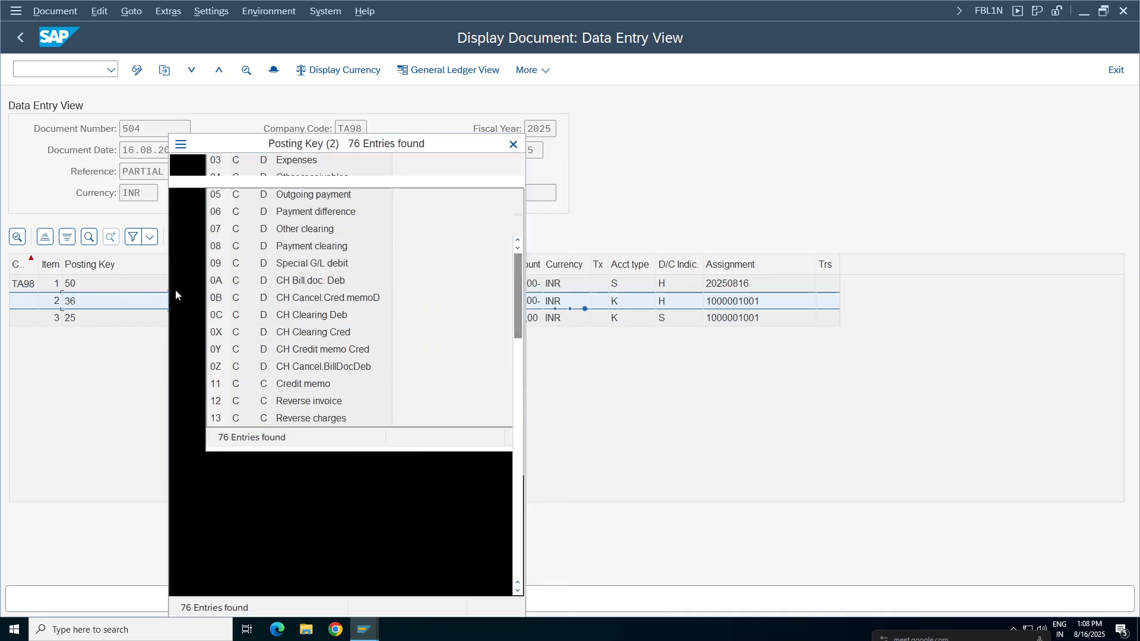
pyautogui.click(253, 504)
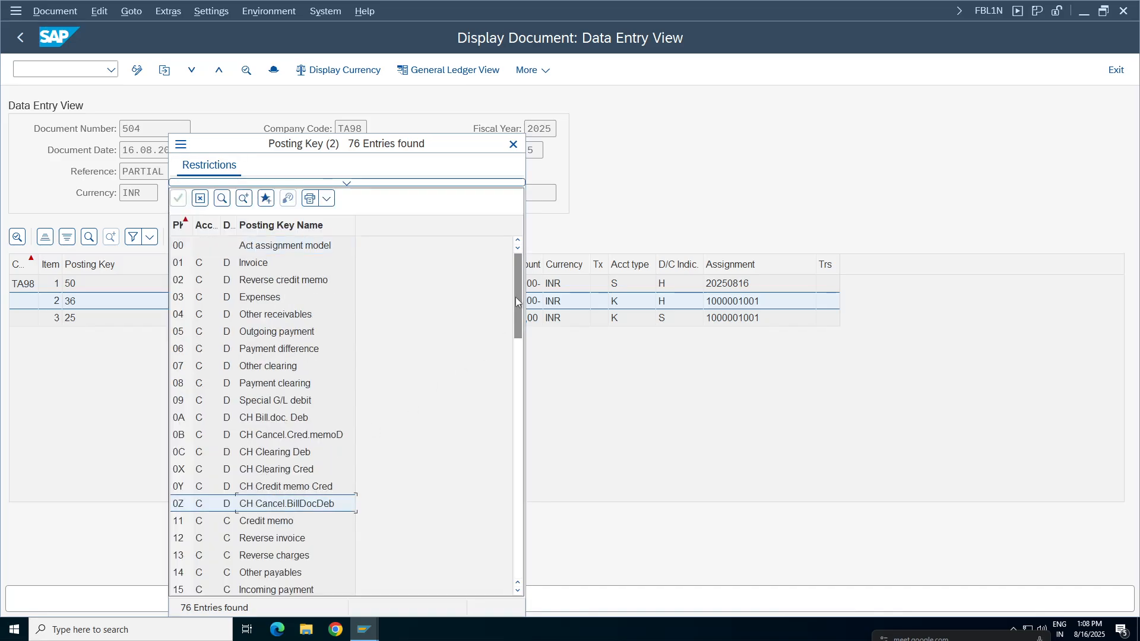
pyautogui.moveTo(515, 297); pyautogui.dragTo(517, 400)
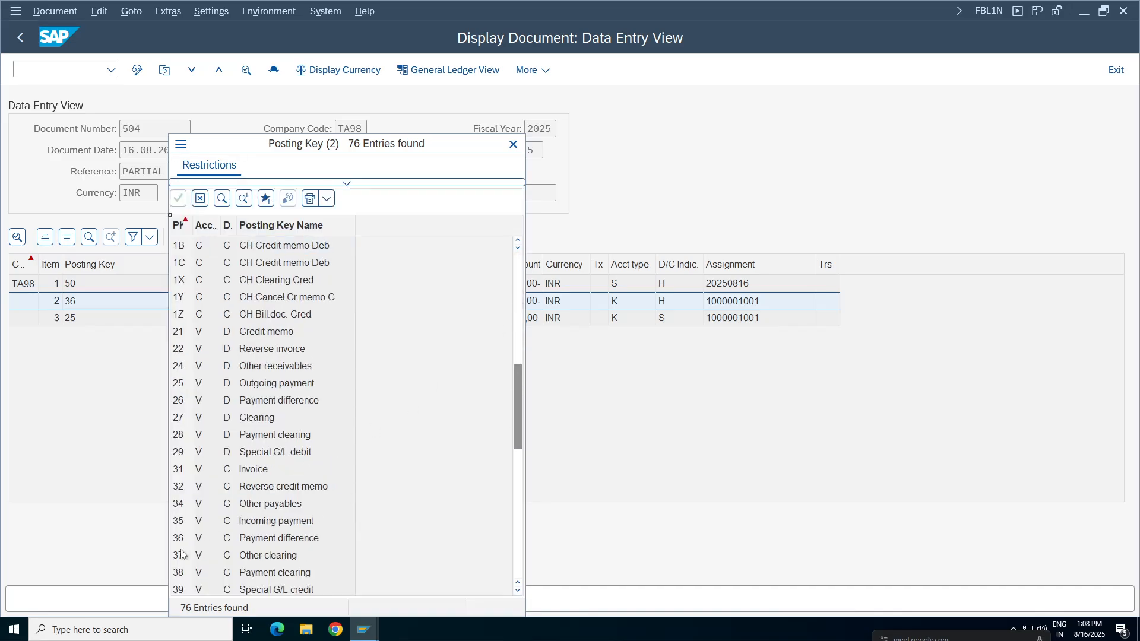
pyautogui.click(199, 539)
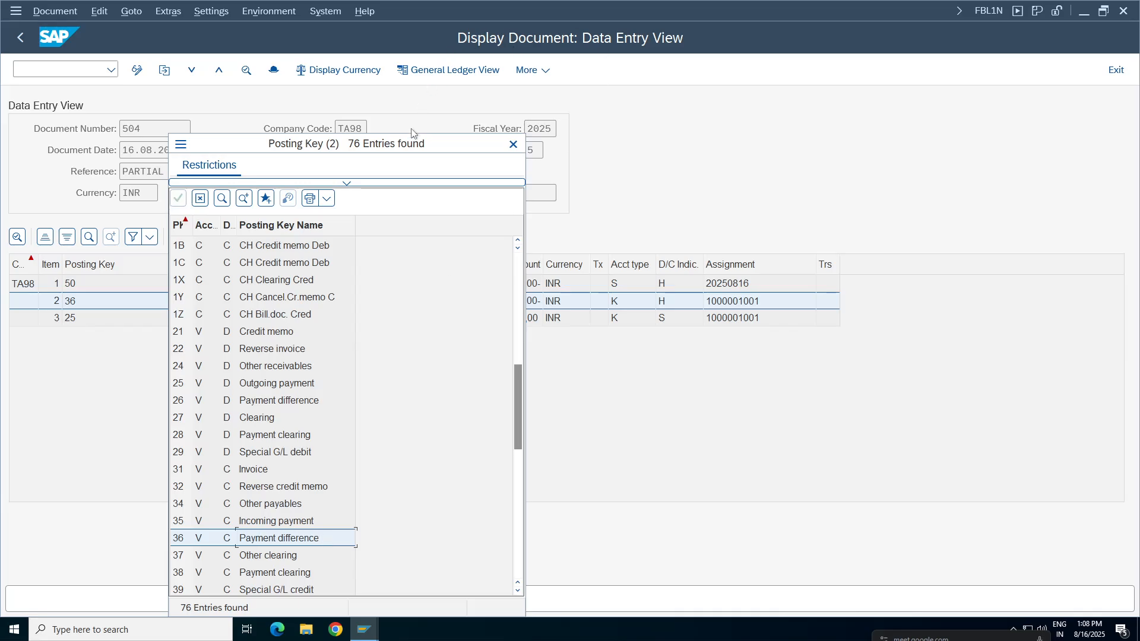
pyautogui.moveTo(439, 144); pyautogui.dragTo(1018, 50)
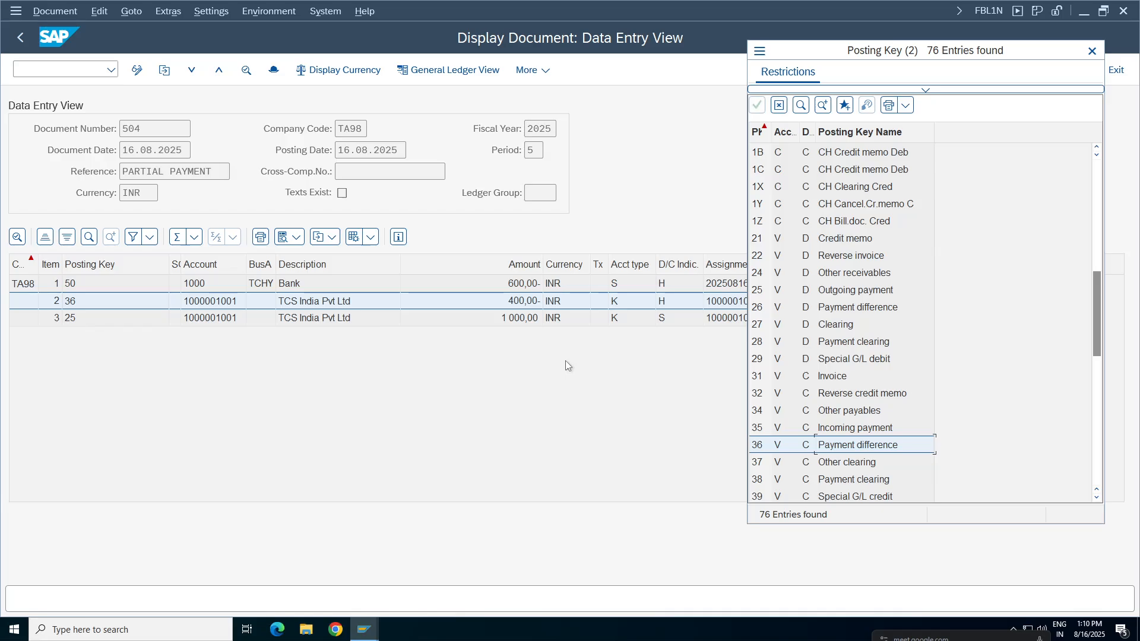
# Close the posting key list and return from document 504 to the vendor line item selection.
pyautogui.click(363, 630)
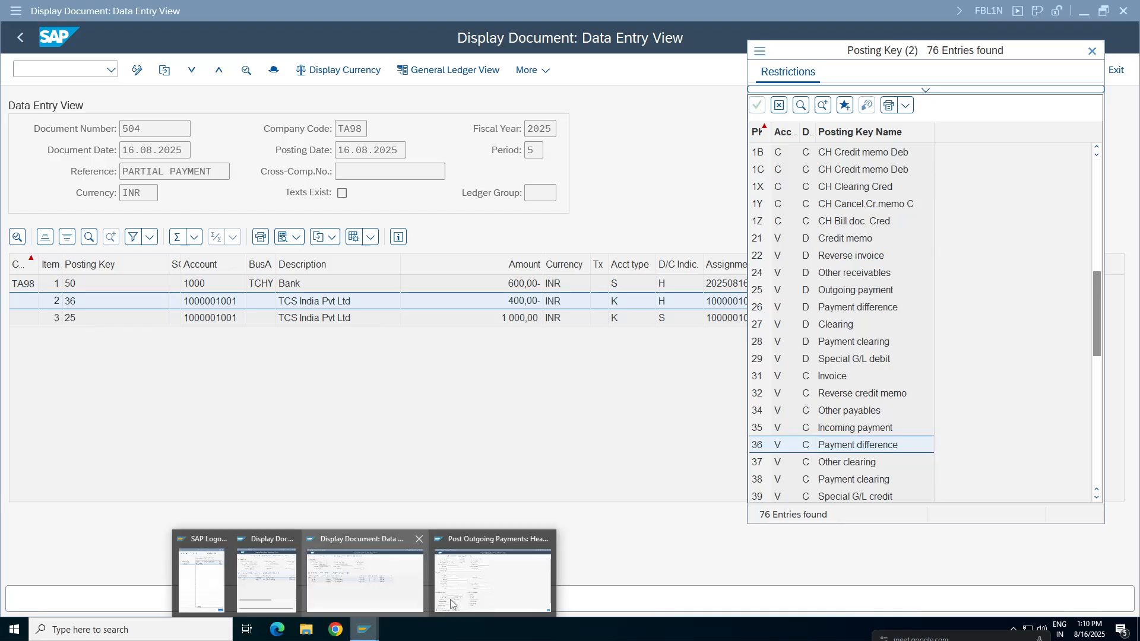
pyautogui.click(353, 584)
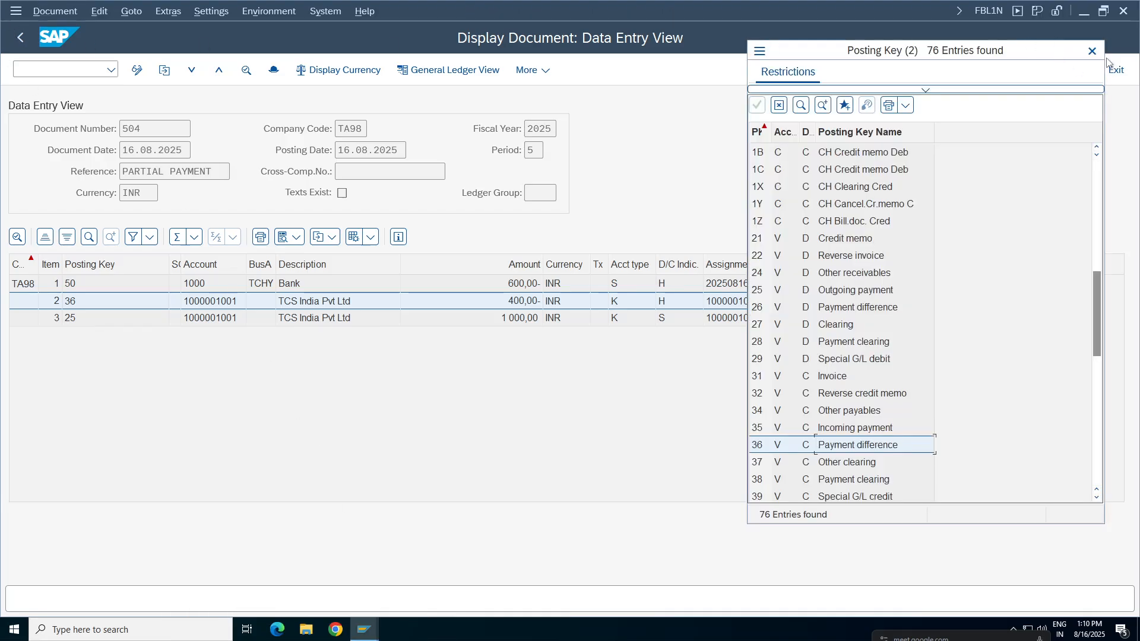
pyautogui.click(1091, 52)
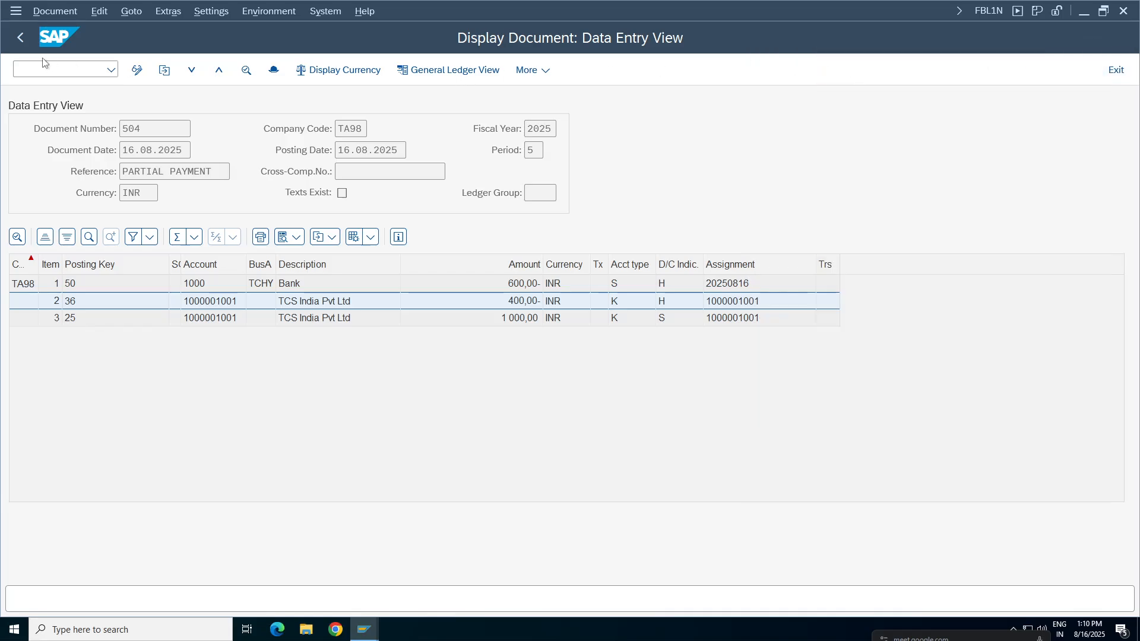
pyautogui.press('F3')
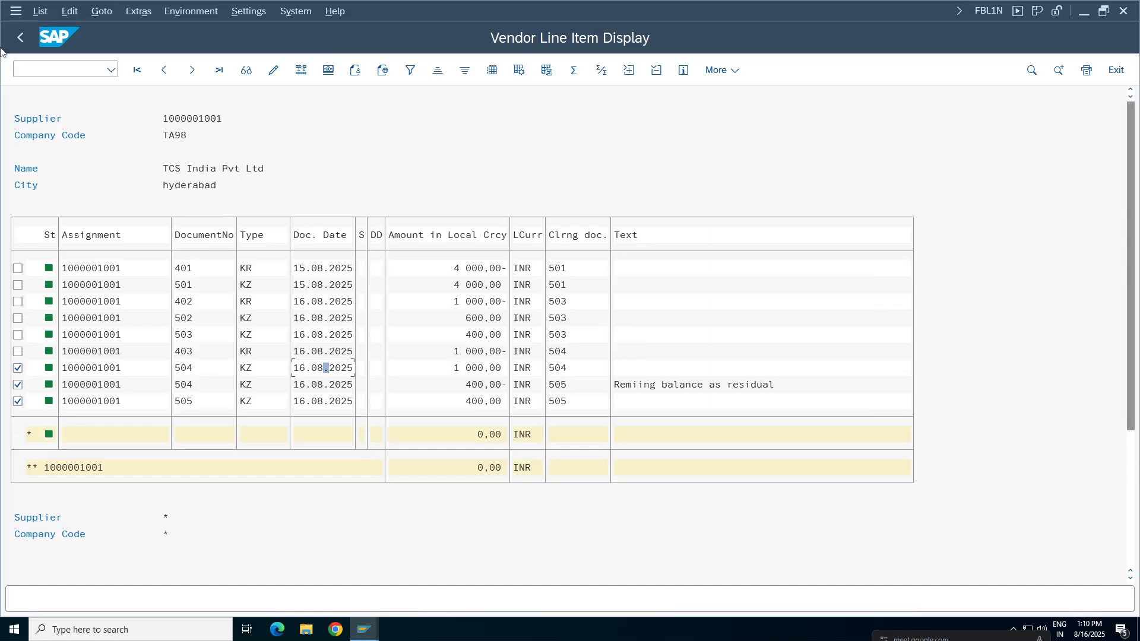
pyautogui.click(20, 37)
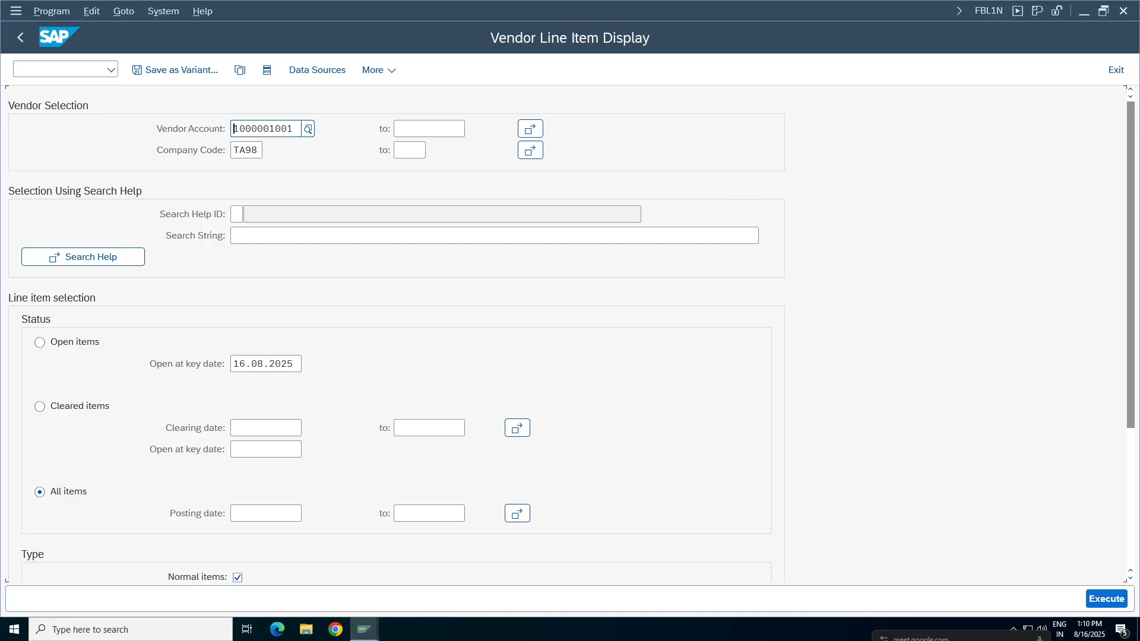
# Show the dynamic selections and examine which vendor and document fields are available as filters.
pyautogui.hotkey('ctrl', 'a')
pyautogui.click(265, 71)
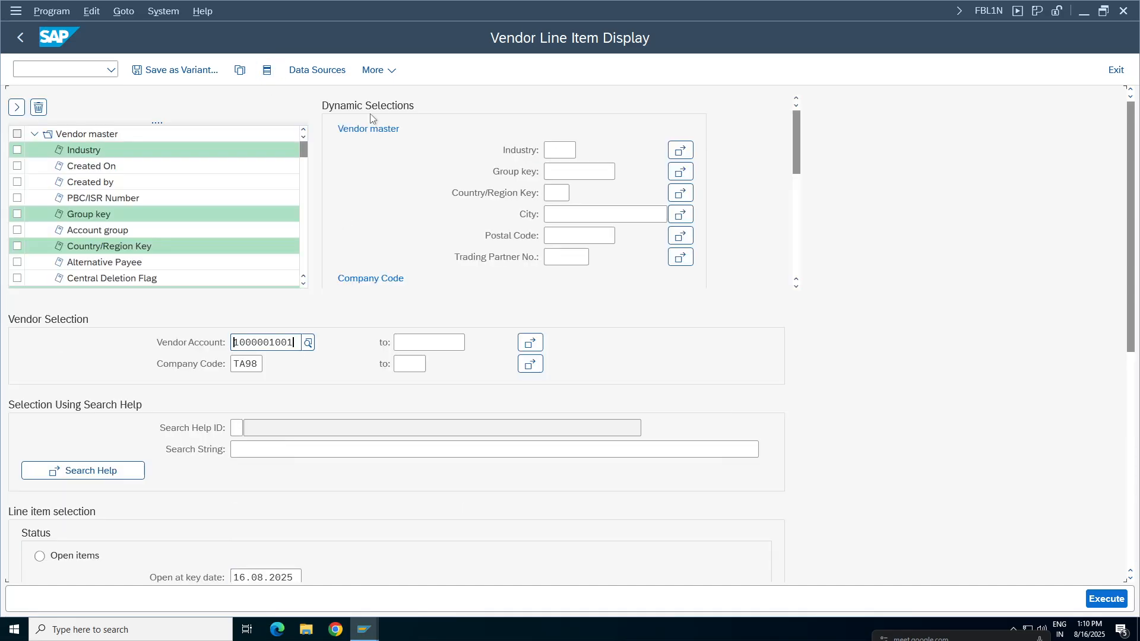
pyautogui.moveTo(796, 132)
pyautogui.mouseDown()
pyautogui.moveTo(802, 251)
pyautogui.moveTo(796, 132)
pyautogui.mouseUp()
pyautogui.moveTo(302, 148); pyautogui.dragTo(303, 234)
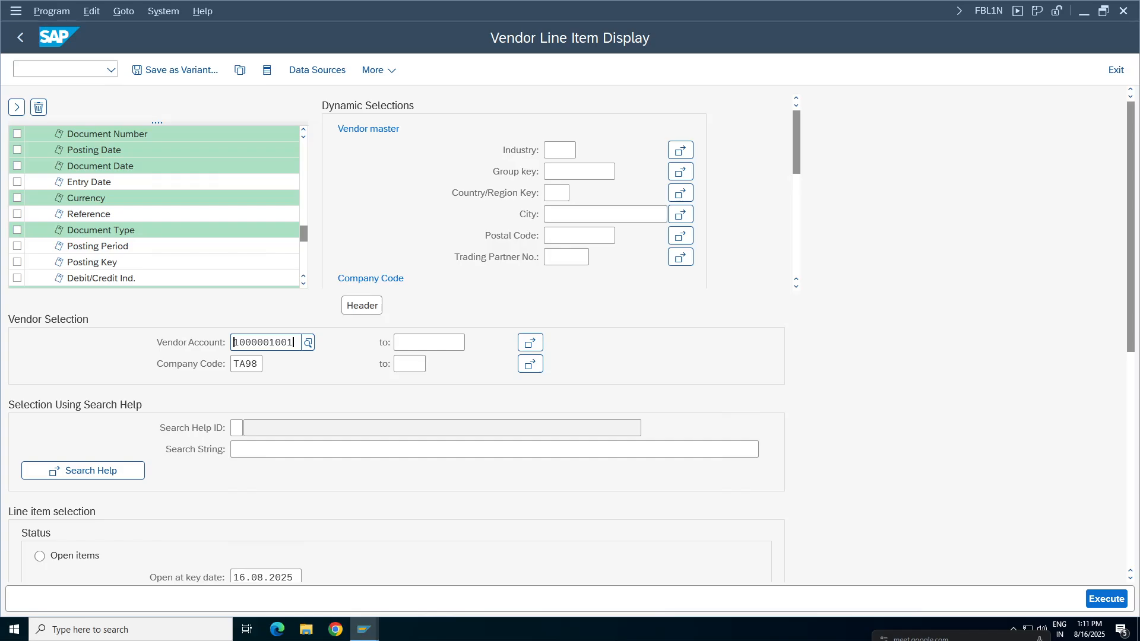
pyautogui.click(262, 404)
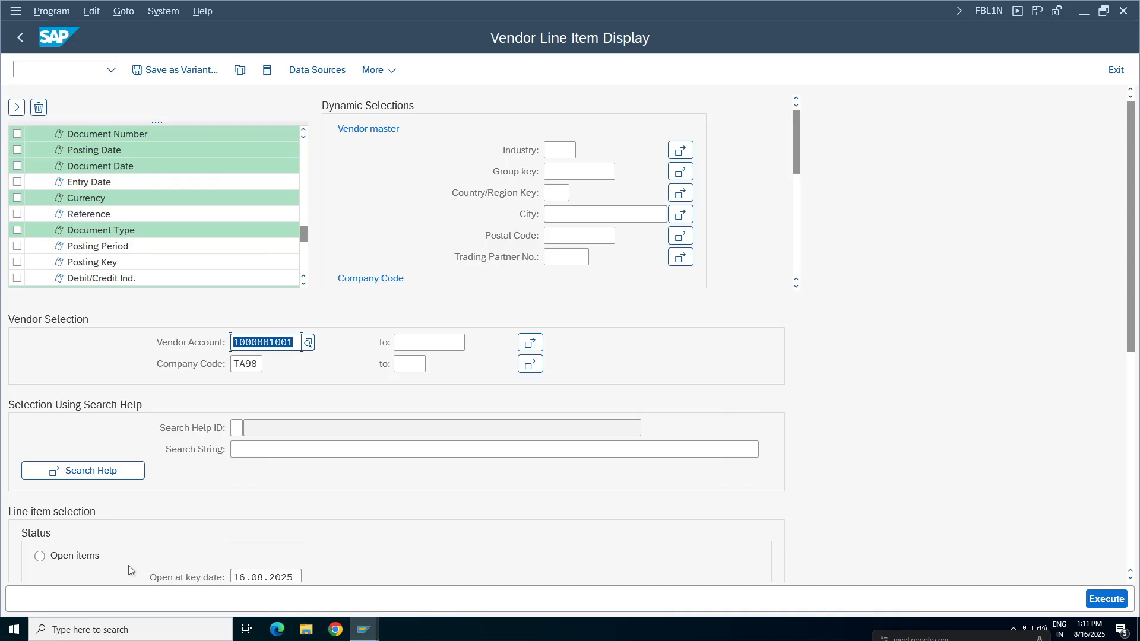
# Review the line item status, posting date and item type options of the vendor selection.
pyautogui.moveTo(1134, 268); pyautogui.dragTo(974, 422)
pyautogui.click(300, 433)
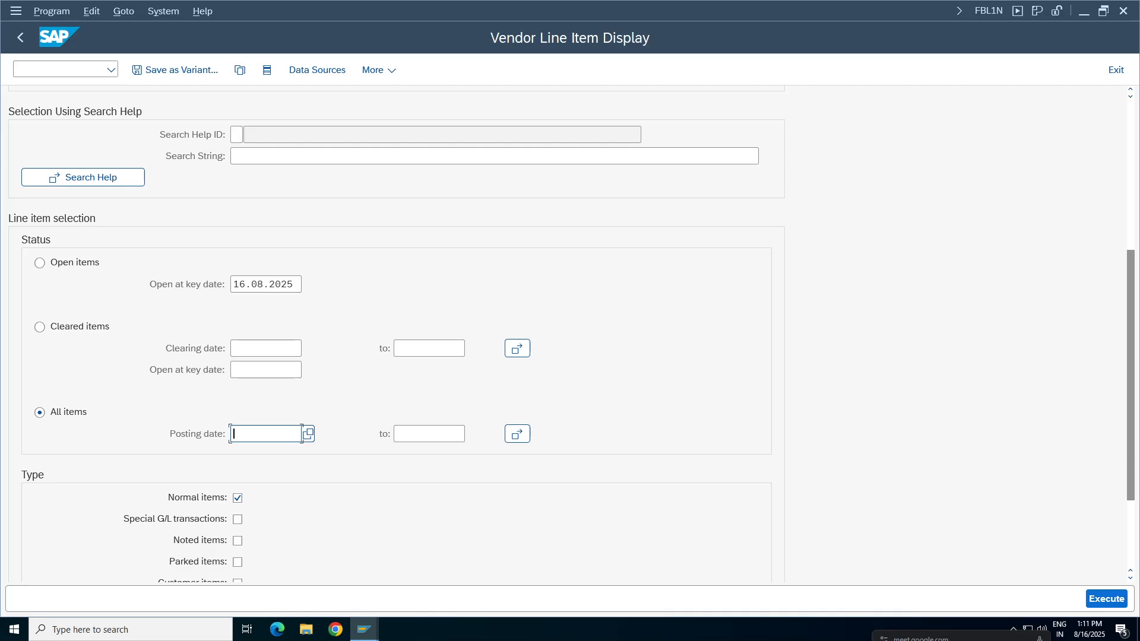
pyautogui.scroll(3, 1134, 297)
pyautogui.scroll(-3, 1134, 297)
pyautogui.scroll(3, 301, 140)
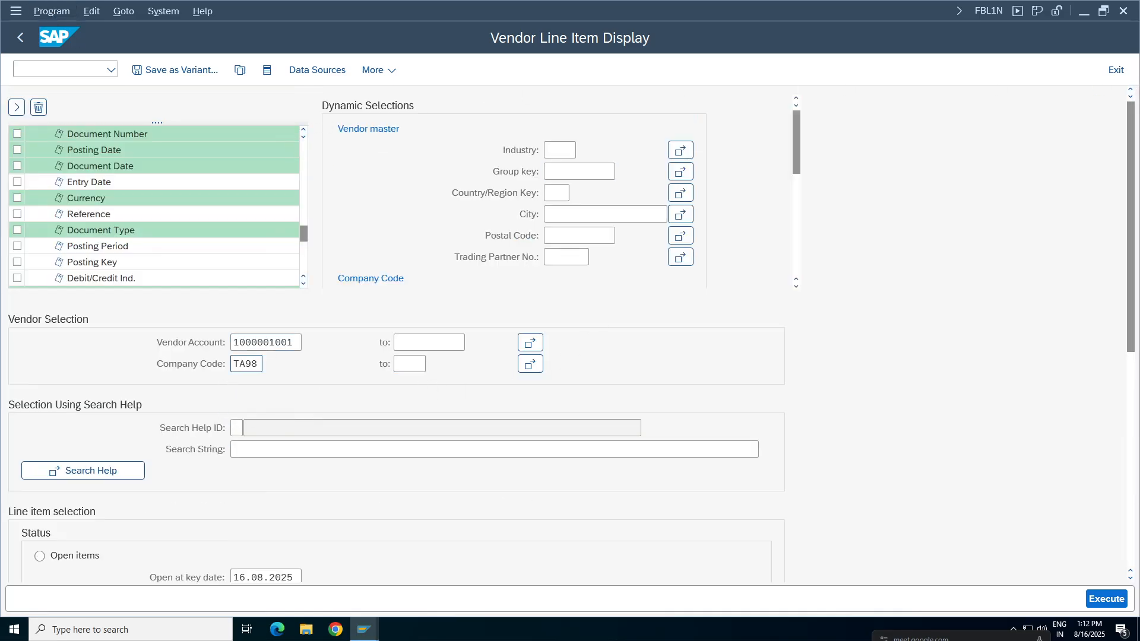
# Schedule the vendor line item report in the background with output device LP01 and an immediate start.
pyautogui.click(47, 11)
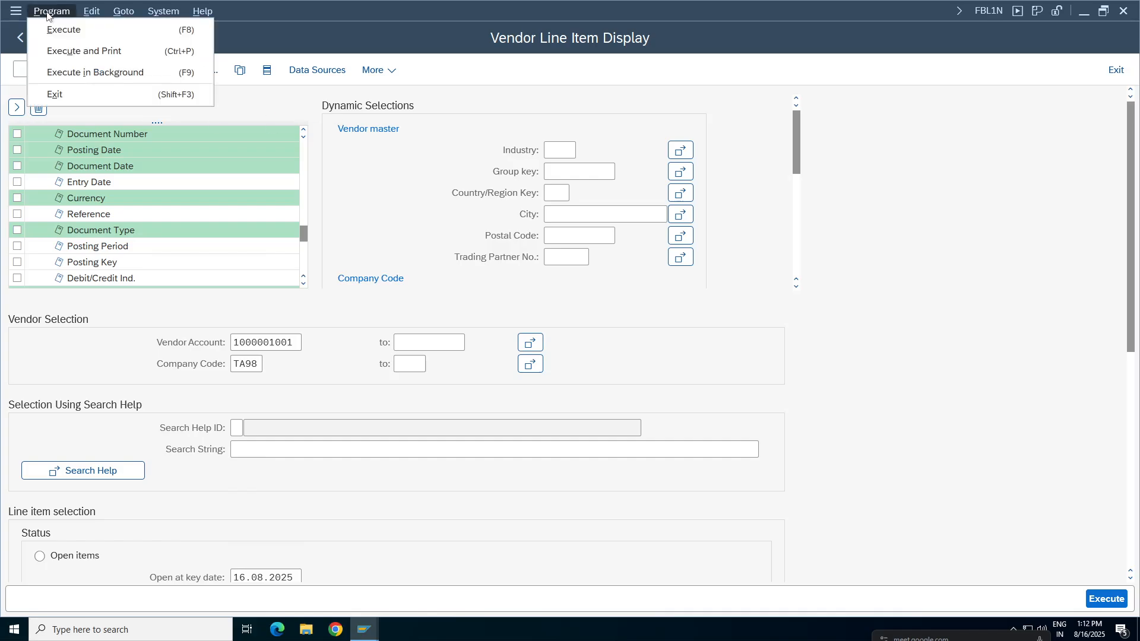
pyautogui.click(87, 74)
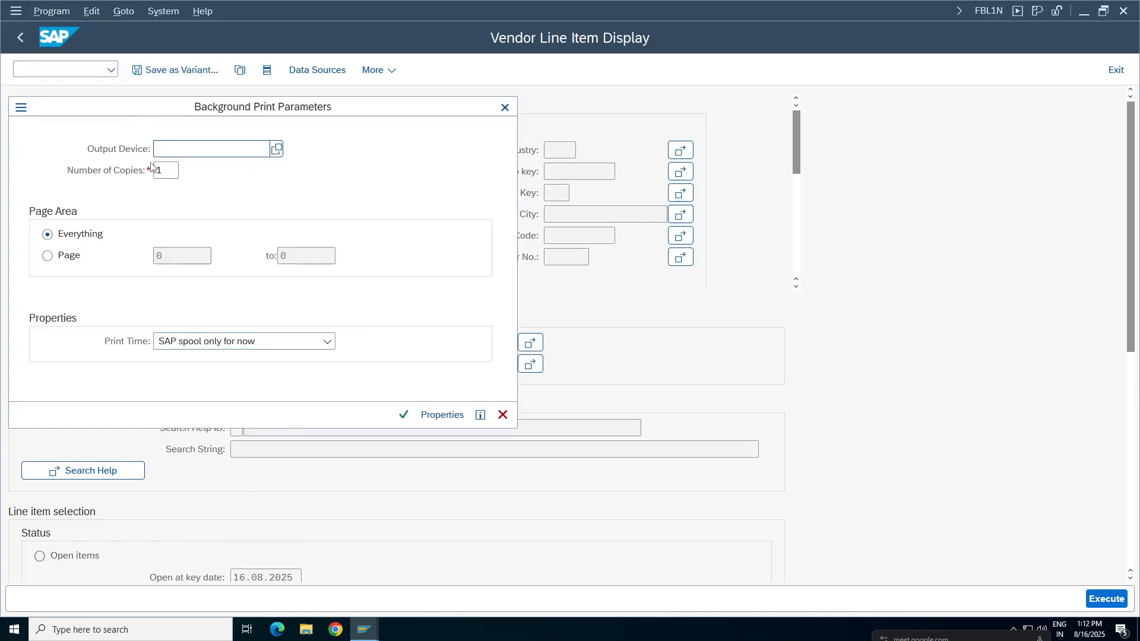
pyautogui.write('lp01')
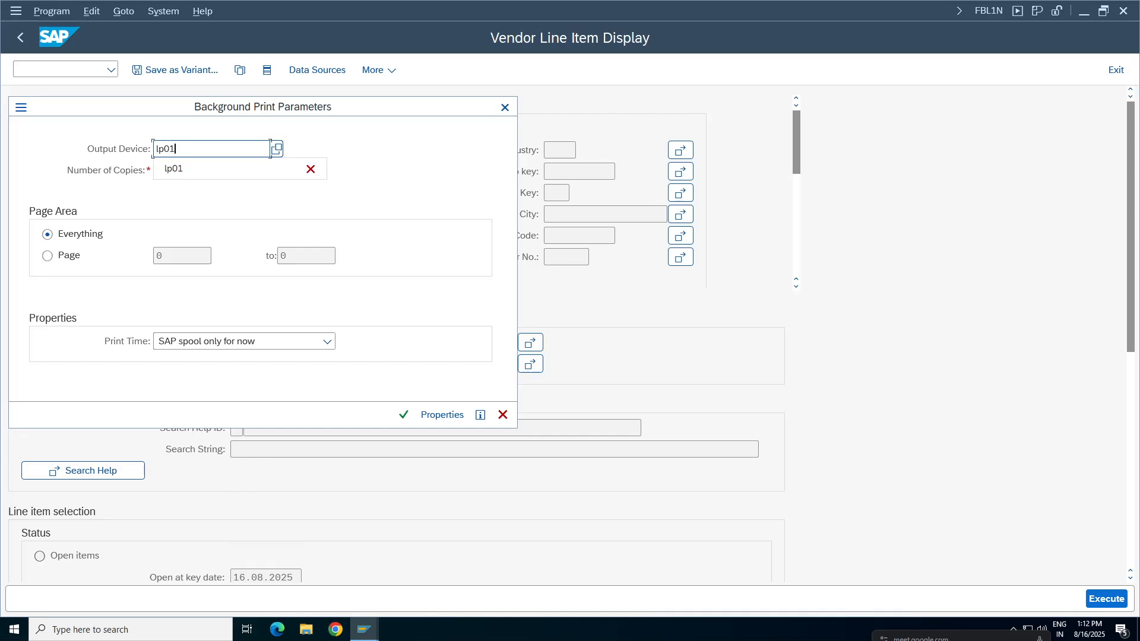
pyautogui.press('Return')
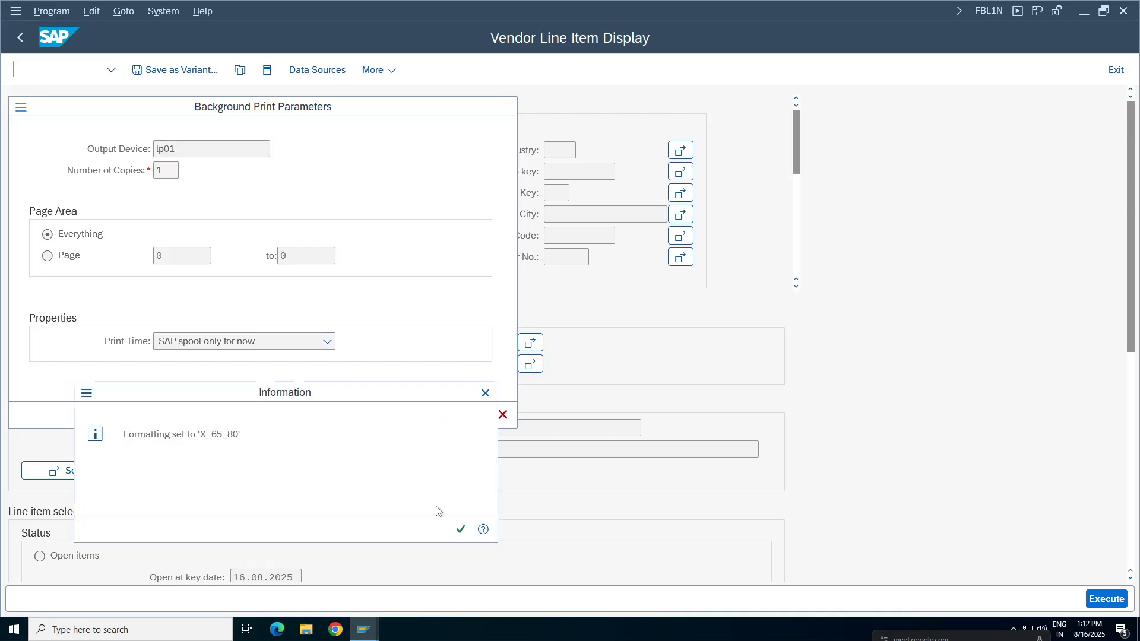
pyautogui.click(461, 533)
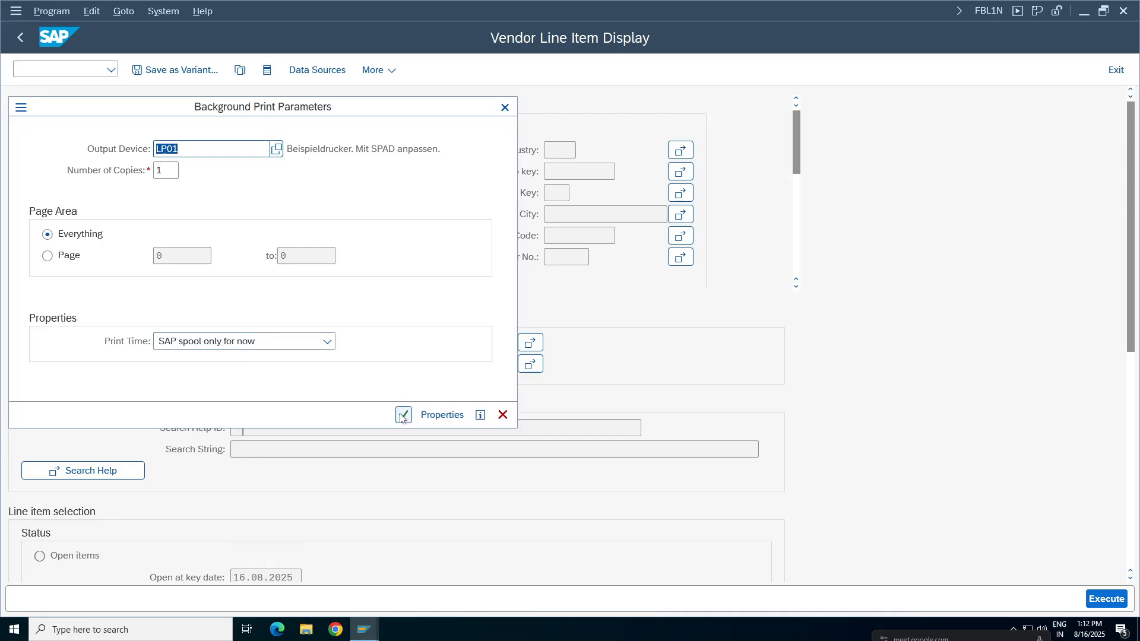
pyautogui.click(402, 412)
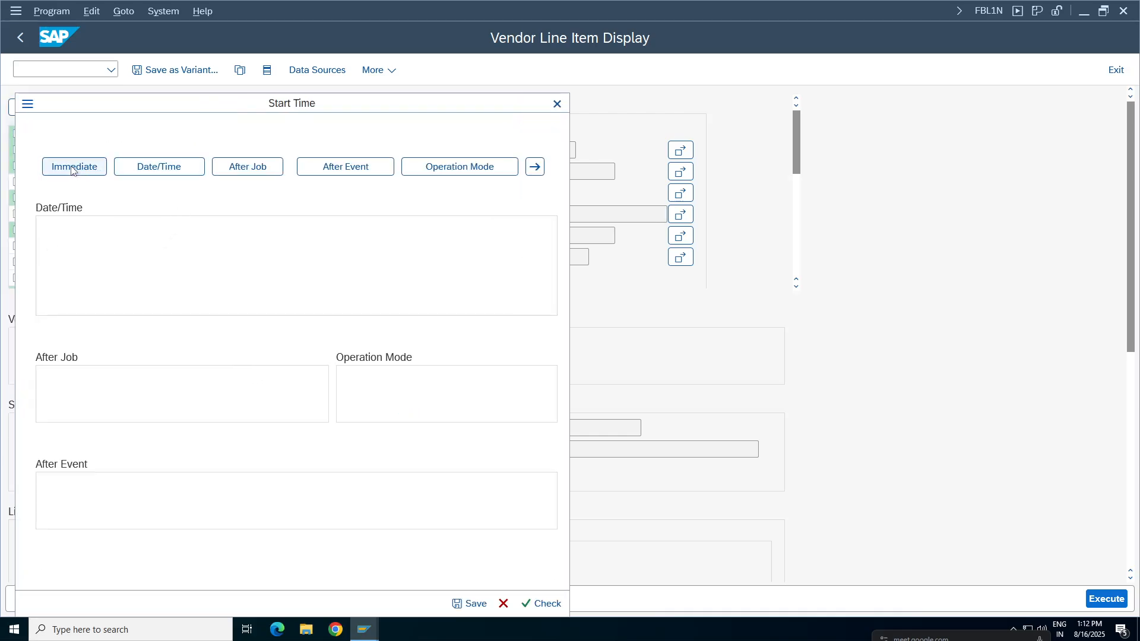
pyautogui.click(74, 168)
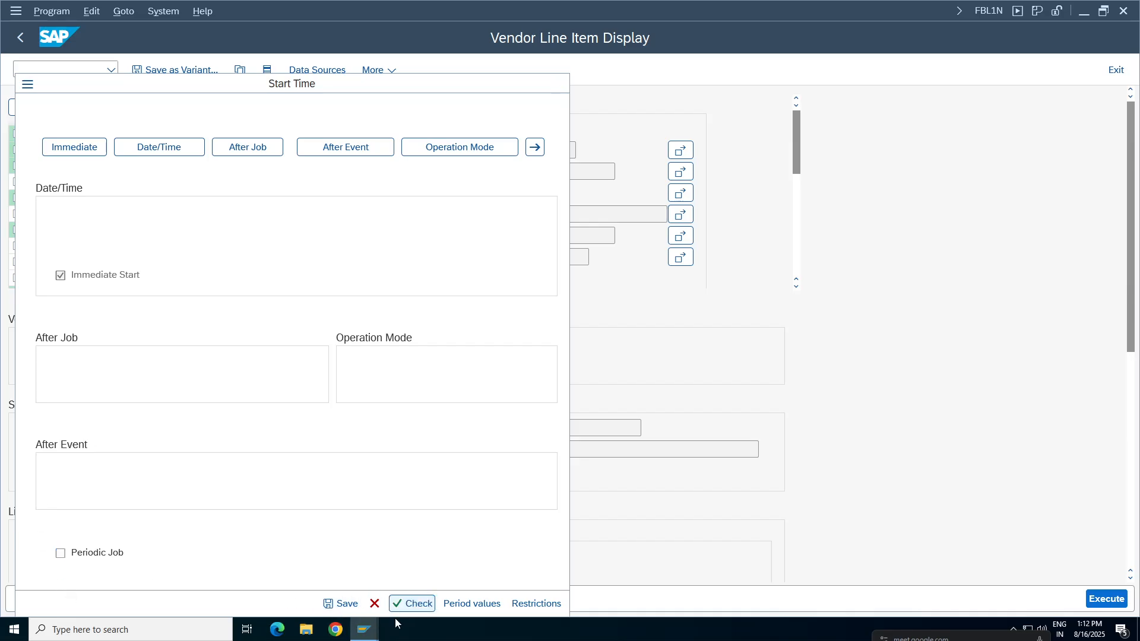
pyautogui.click(342, 604)
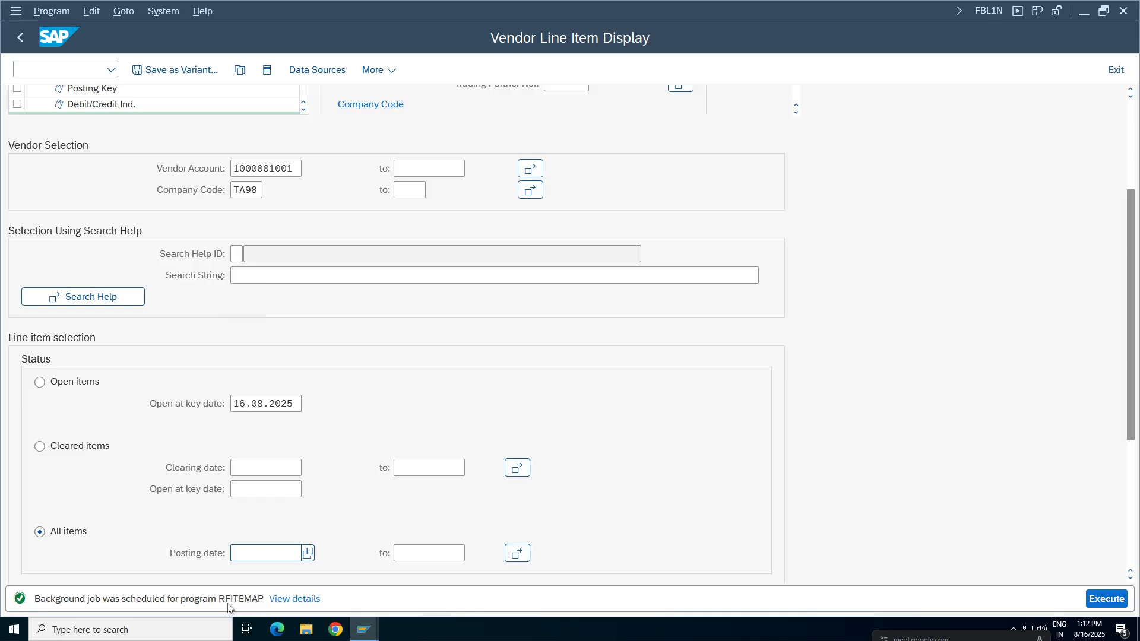
# Display the batch input session overview and leave it for the SAP Easy Access screen.
pyautogui.click(162, 12)
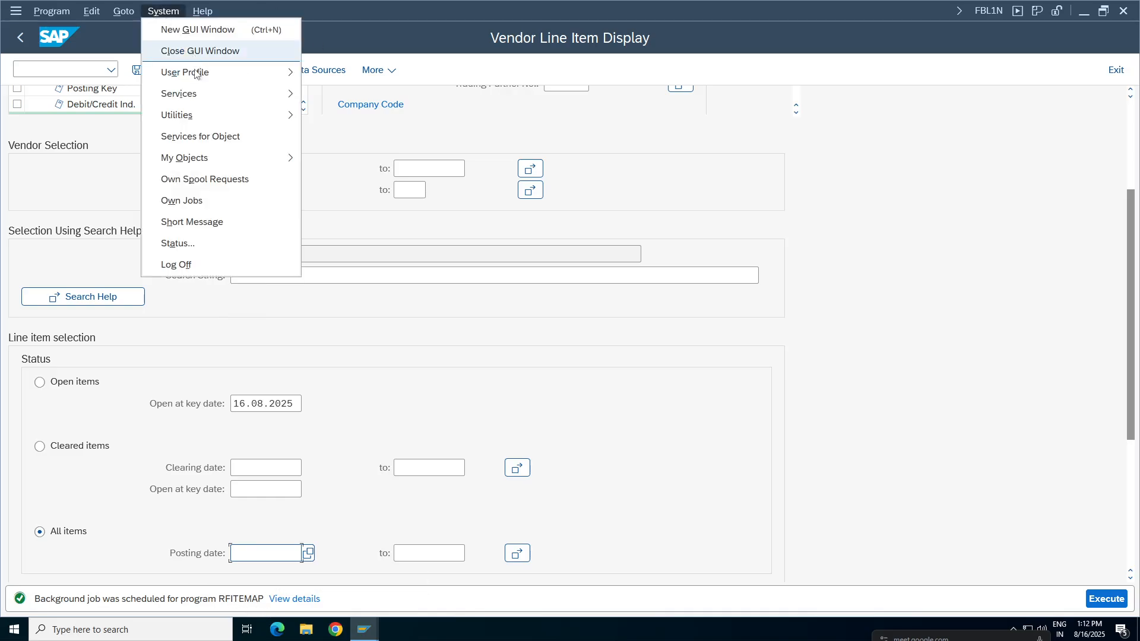
pyautogui.moveTo(202, 96)
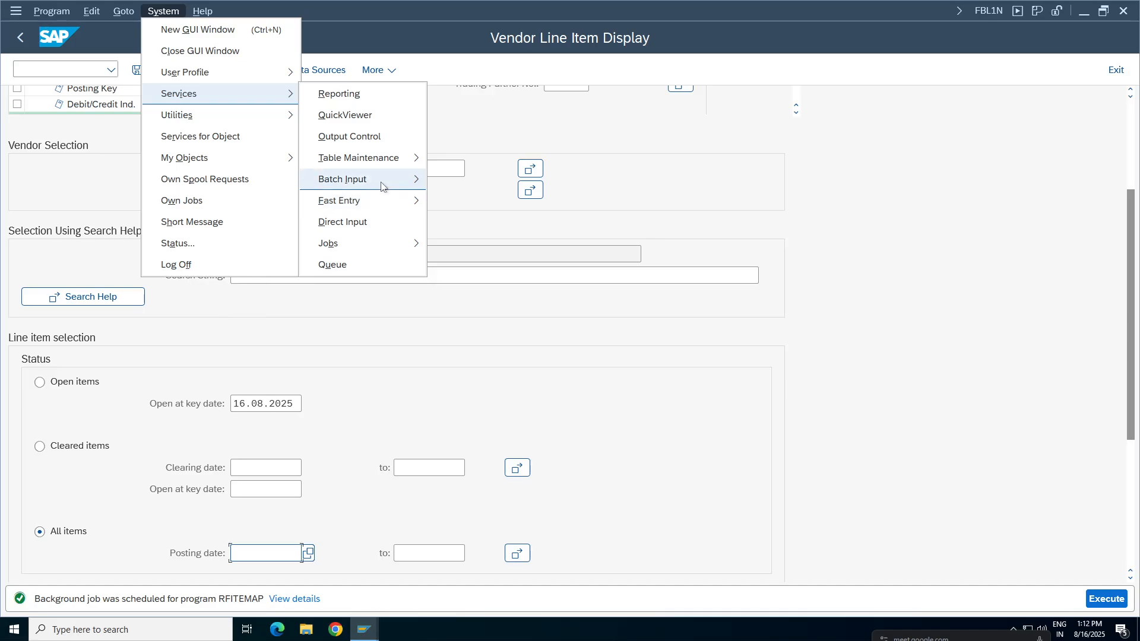
pyautogui.moveTo(373, 181)
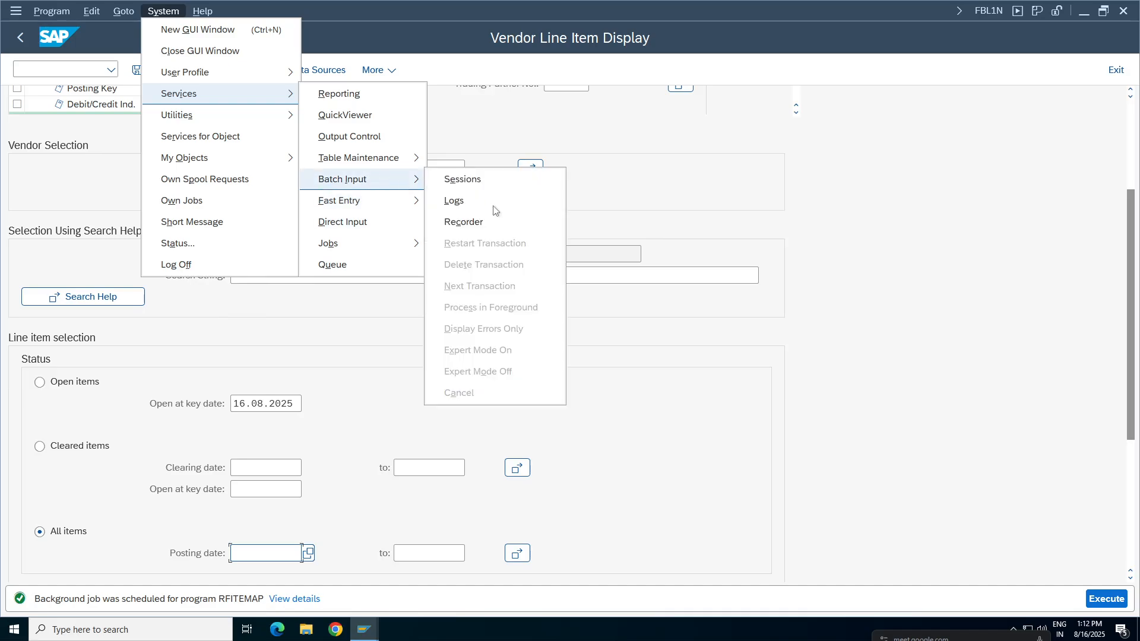
pyautogui.click(470, 182)
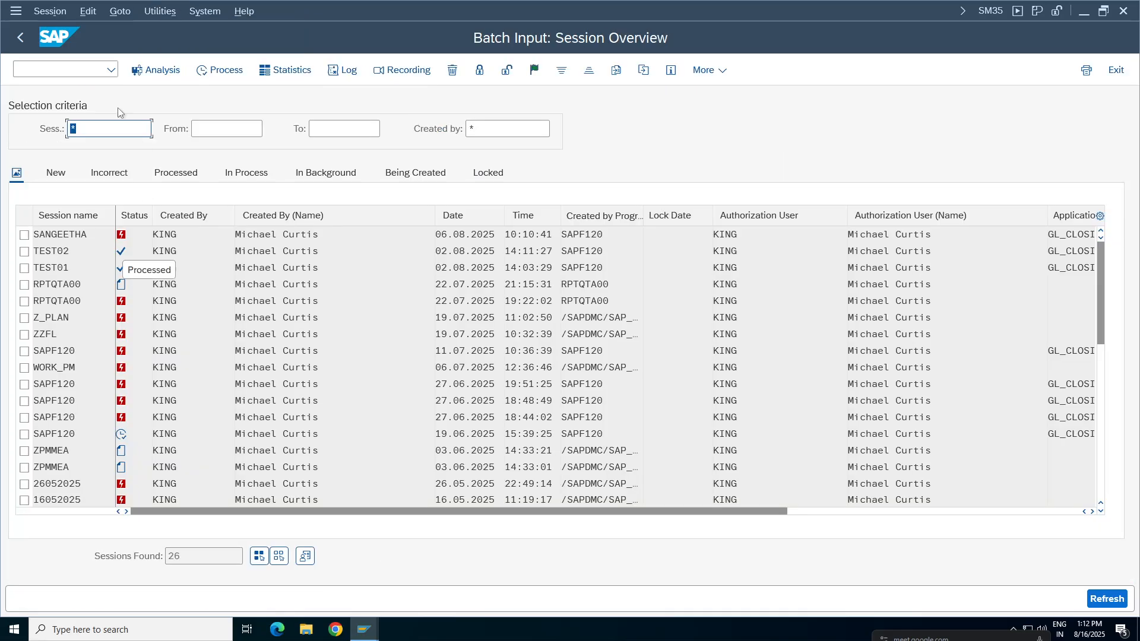
pyautogui.click(20, 37)
# Start transaction SM37 and list the background jobs for the preset user, status and date selection.
pyautogui.write('sm37')
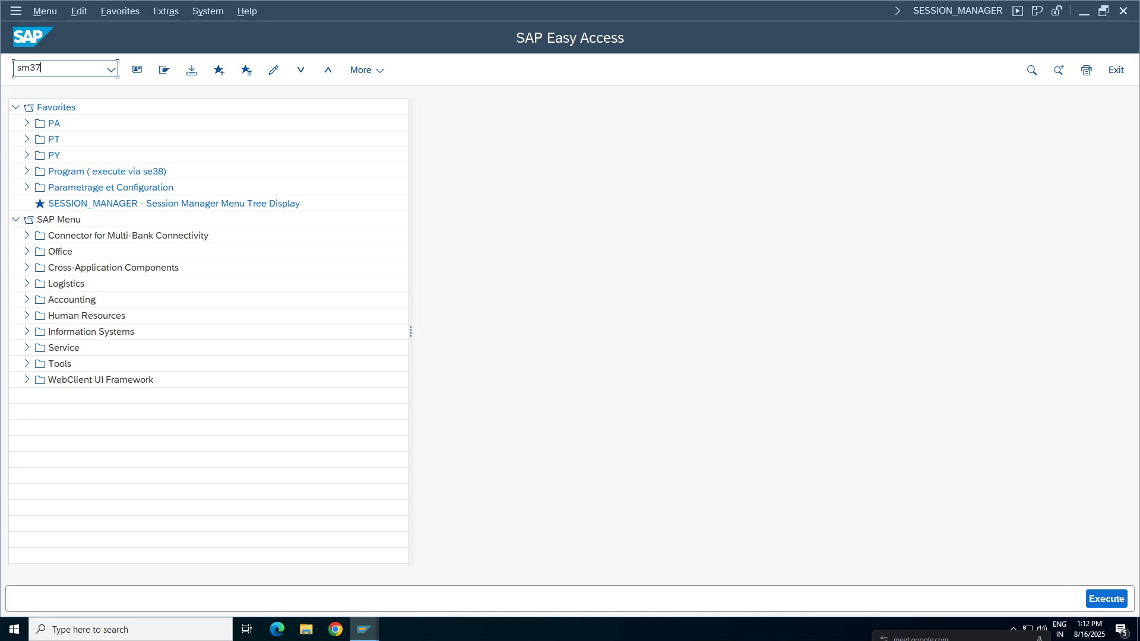
pyautogui.press('Return')
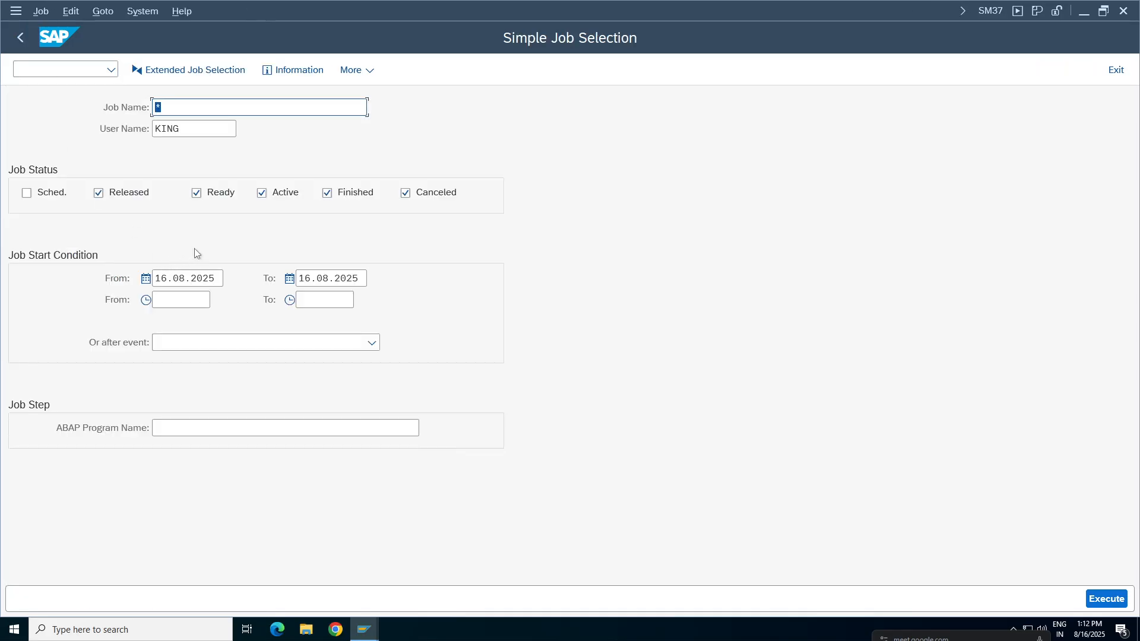
pyautogui.click(1106, 600)
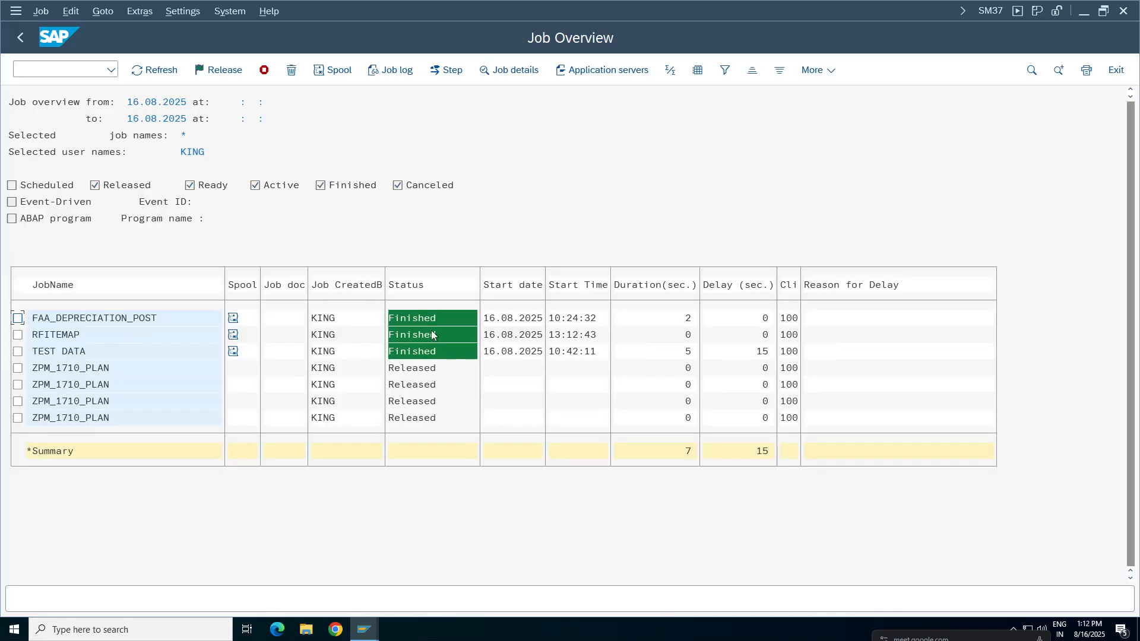
# Mark the job RFITEMAP, open its details and display its job log.
pyautogui.click(17, 334)
pyautogui.doubleClick(56, 335)
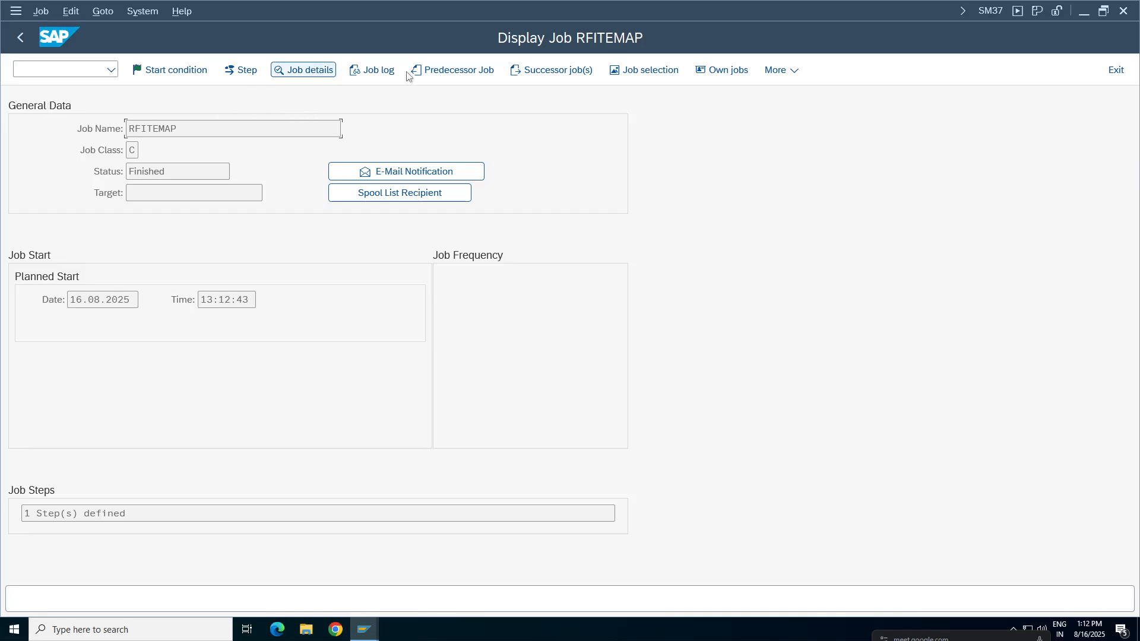
pyautogui.click(371, 70)
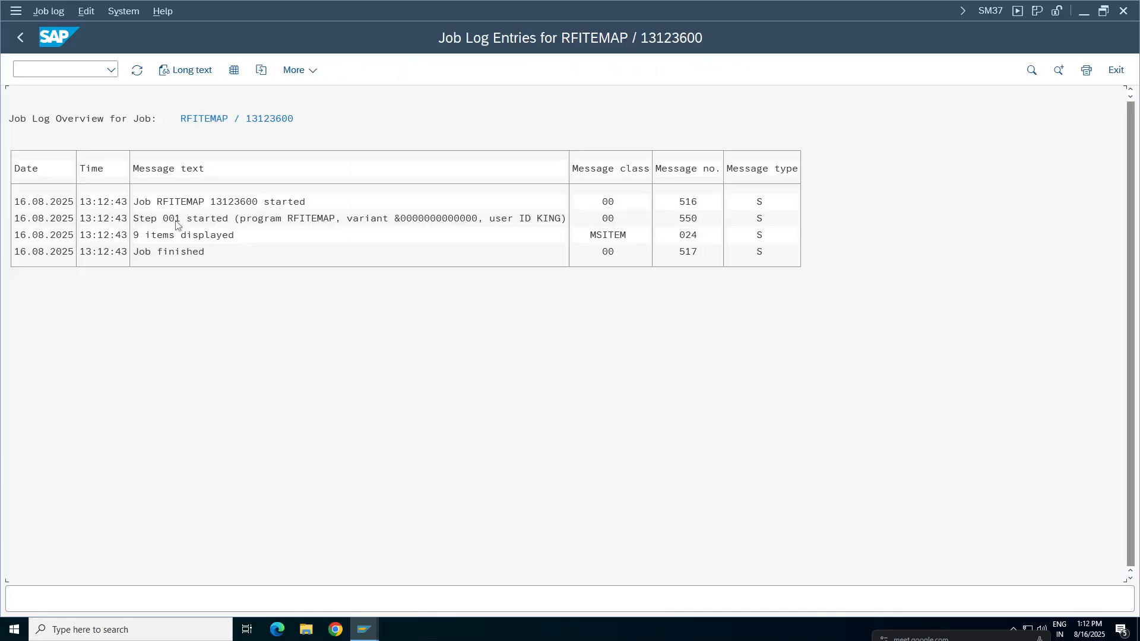
# Leave the job log, view the detailed information of job RFITEMAP and return to the job overview.
pyautogui.click(17, 39)
pyautogui.click(304, 70)
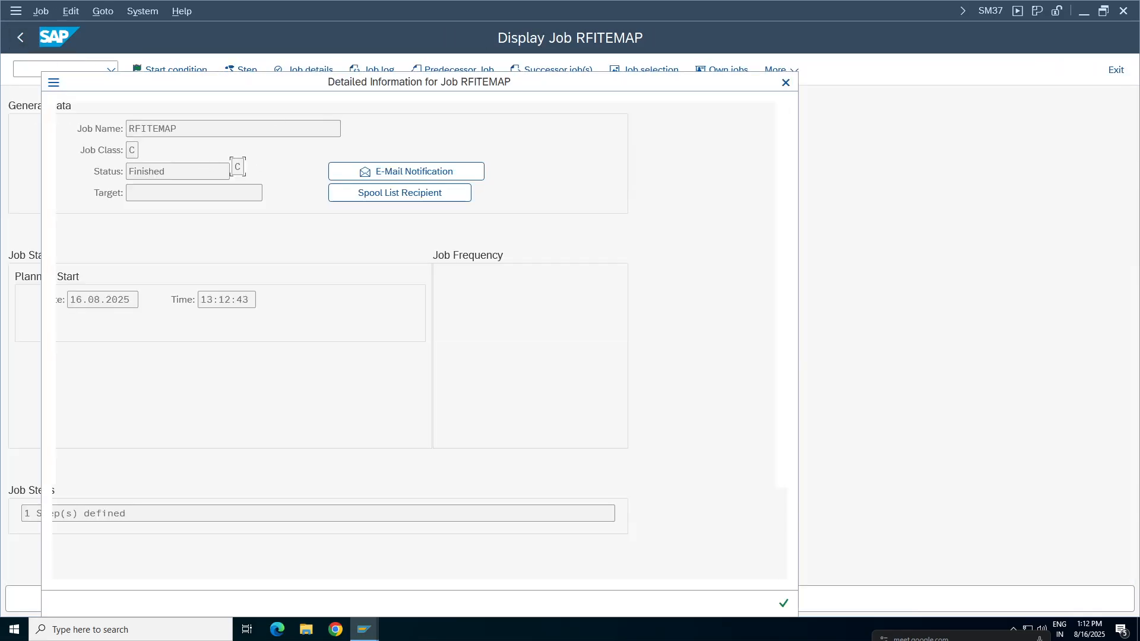
pyautogui.click(785, 82)
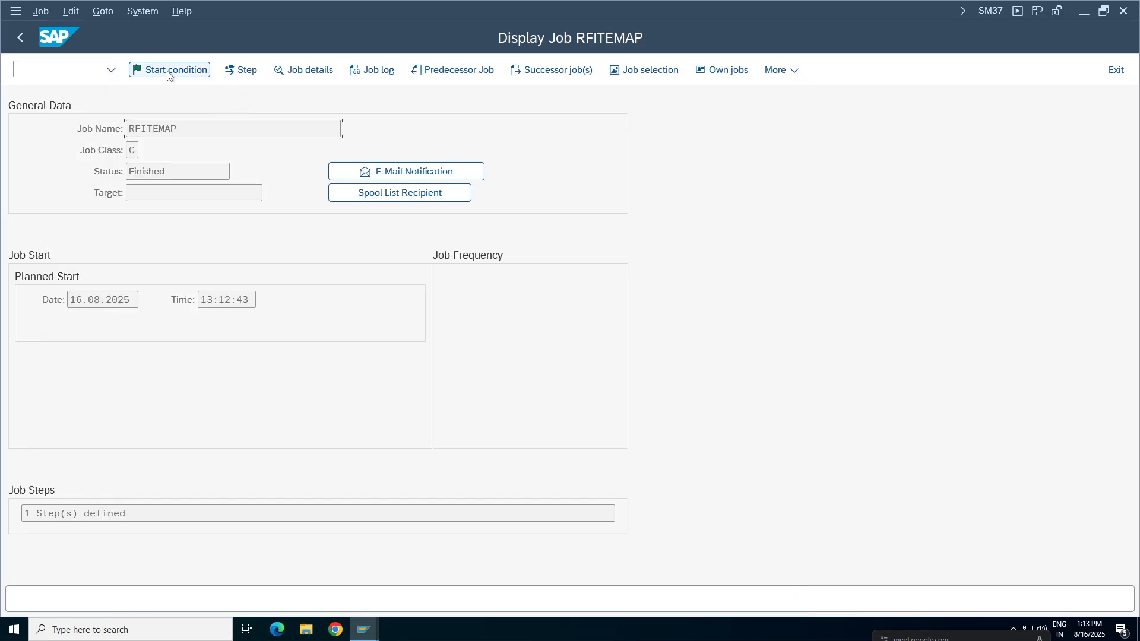
pyautogui.click(20, 39)
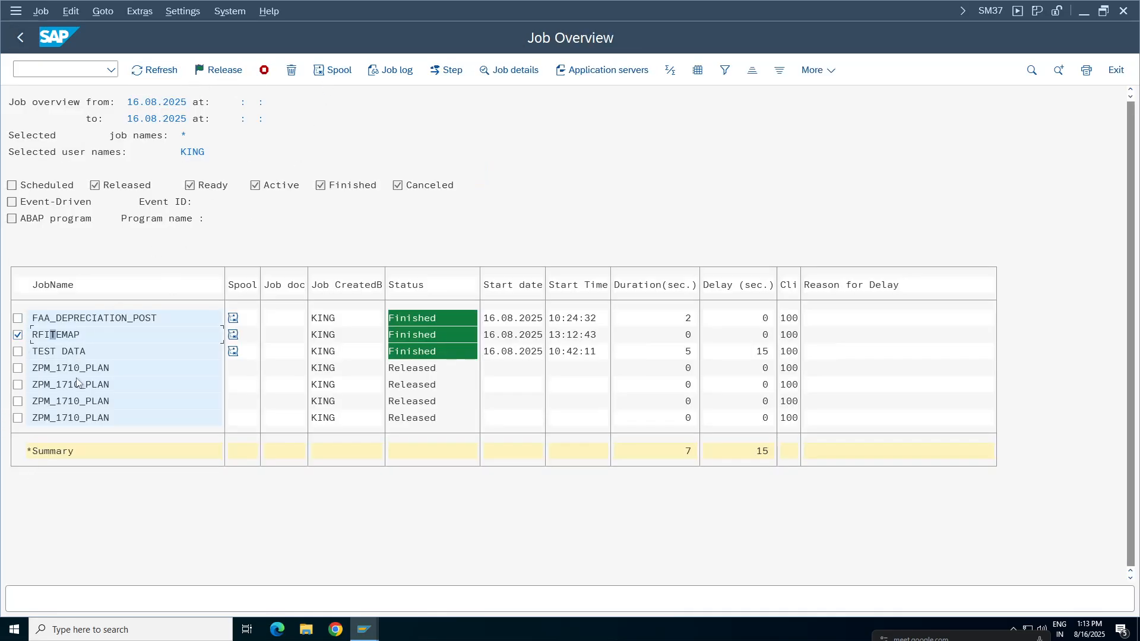
# Display the contents of the spool request of job RFITEMAP and return to the SAP Easy Access screen.
pyautogui.click(335, 71)
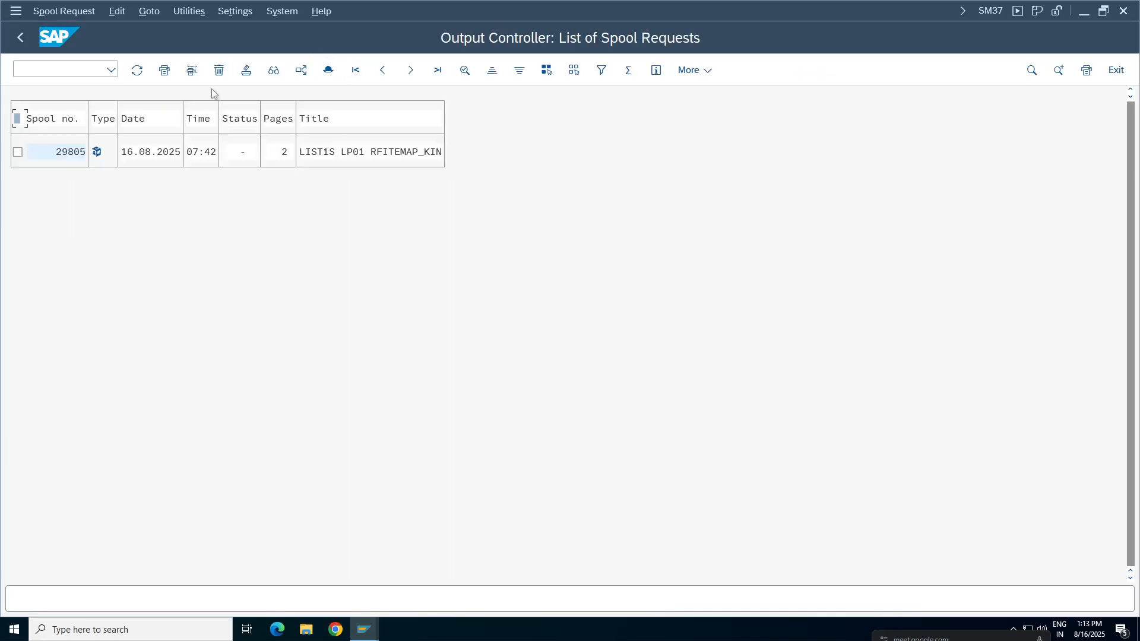
pyautogui.click(96, 152)
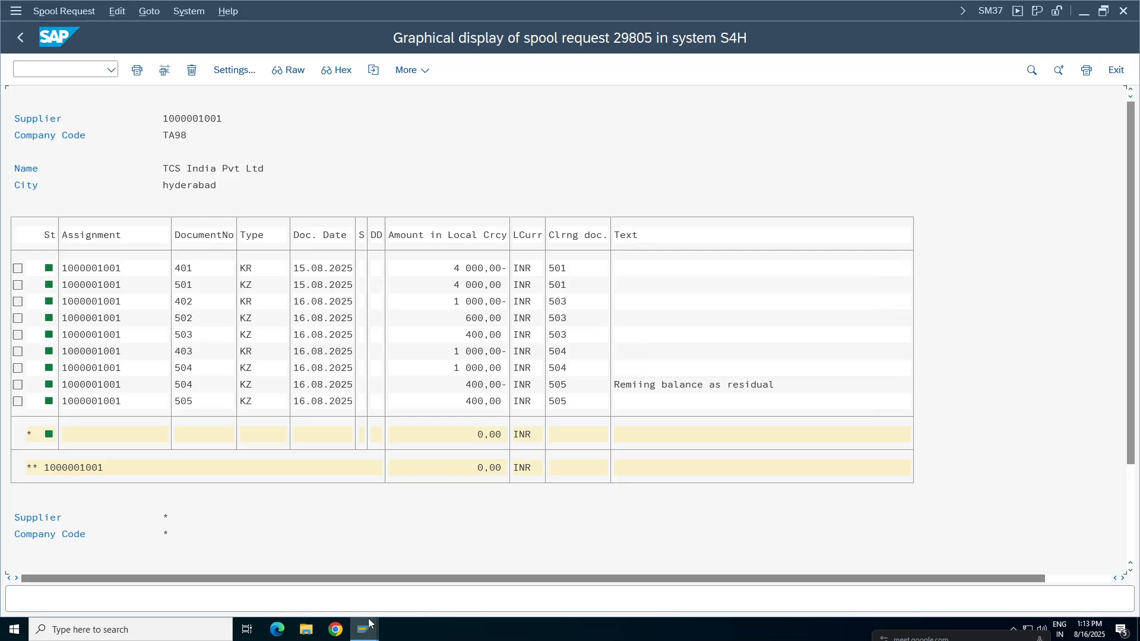
pyautogui.click(20, 37)
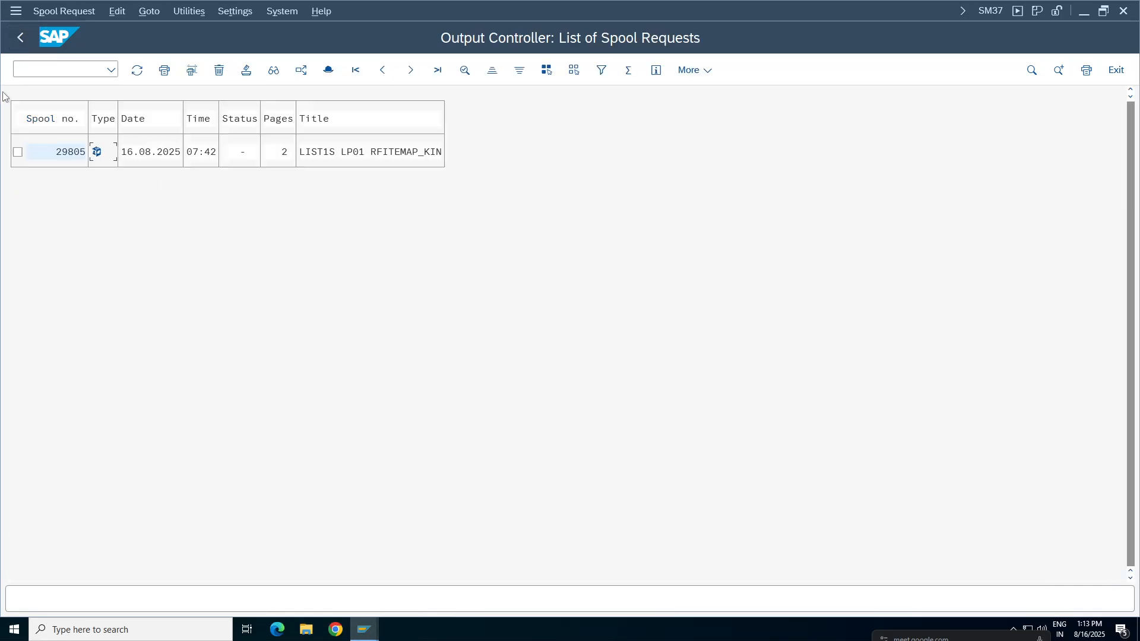
pyautogui.click(20, 38)
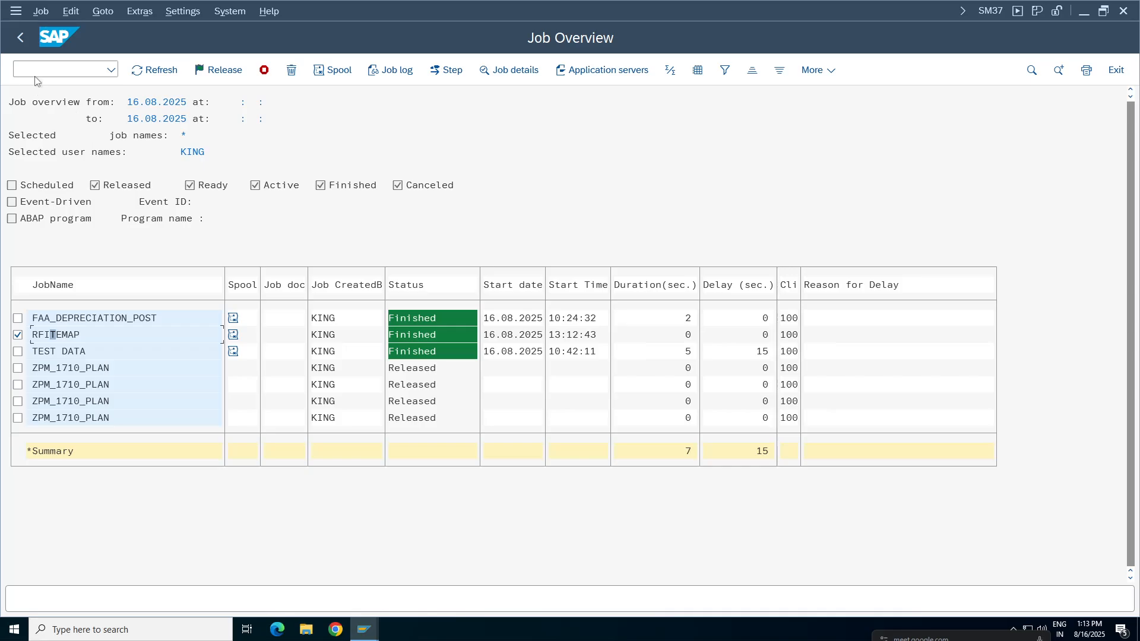
pyautogui.click(21, 38)
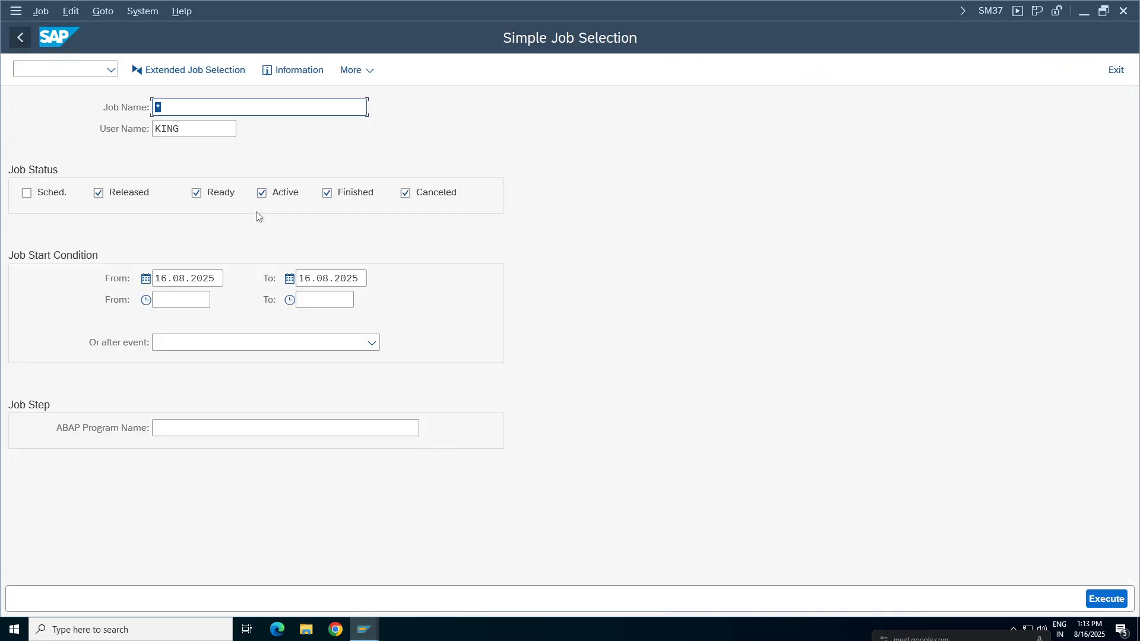
pyautogui.click(20, 38)
# Switch to the open session with the Post Outgoing Payments header screen.
pyautogui.click(364, 630)
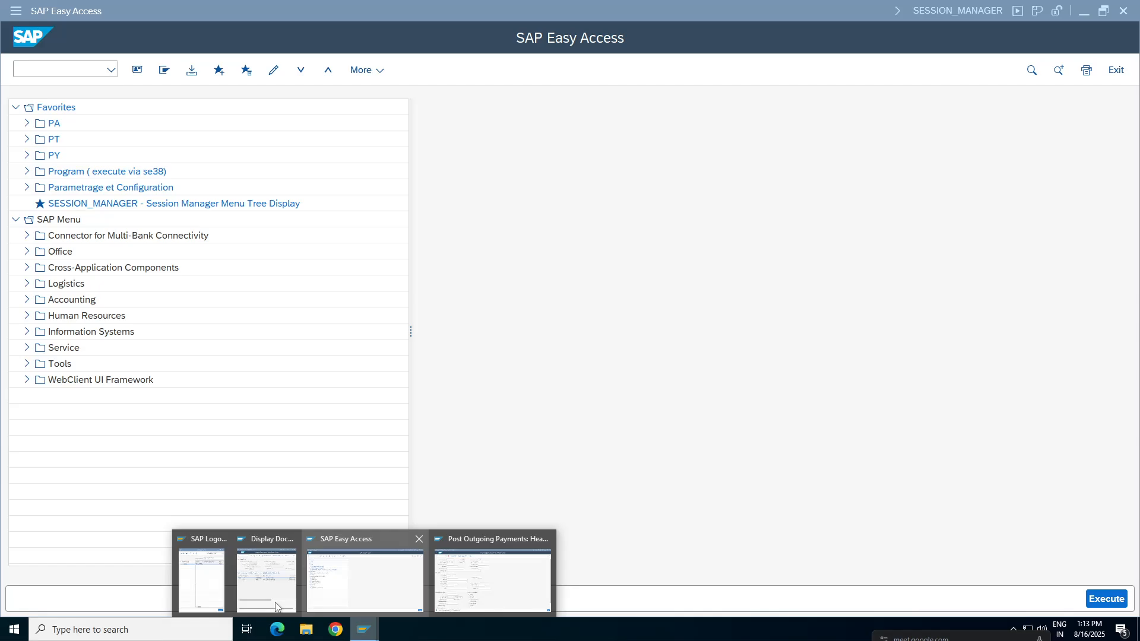
pyautogui.click(463, 589)
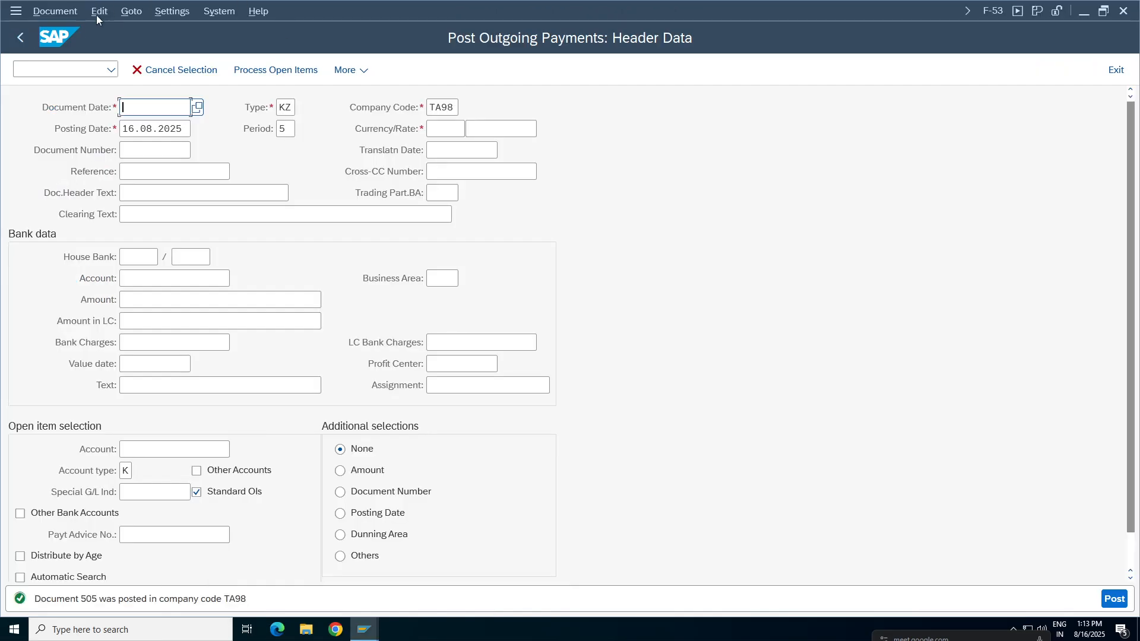
pyautogui.click(57, 12)
pyautogui.click(491, 127)
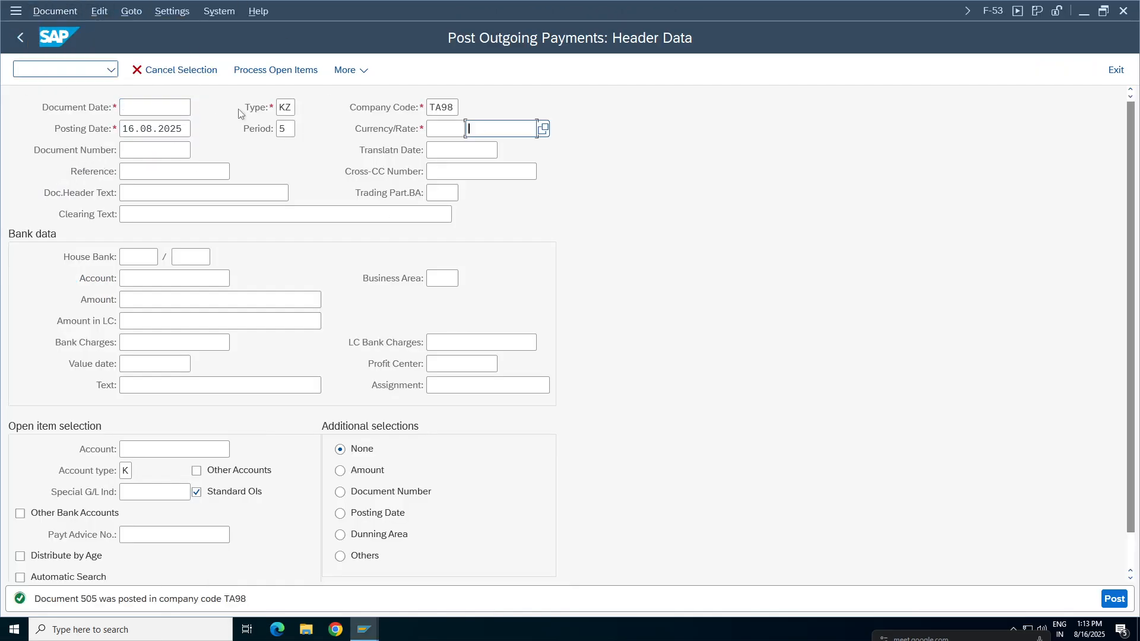
# Maximize the Display Document session and leave it and the vendor invoice entry for the SAP Easy Access screen, discarding the entry.
pyautogui.click(364, 630)
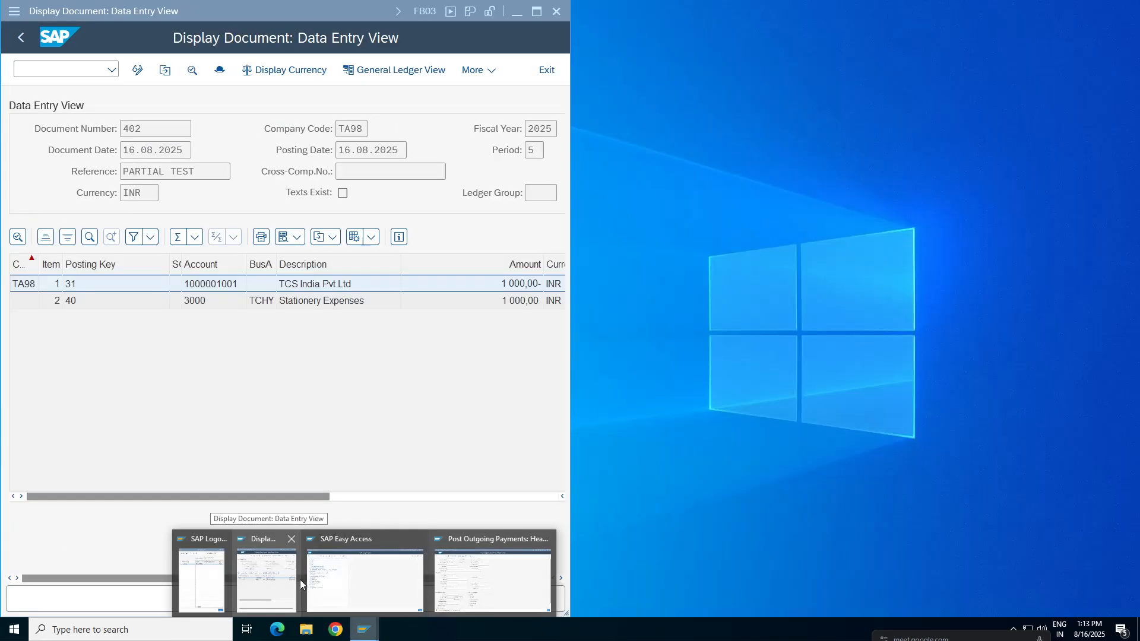
pyautogui.click(271, 583)
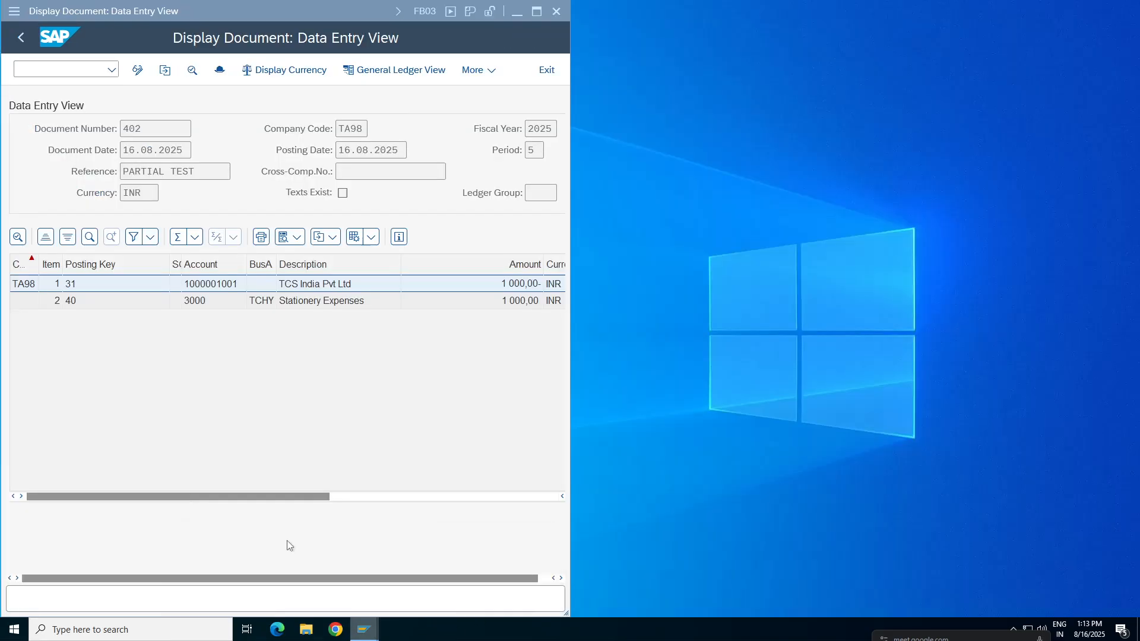
pyautogui.click(537, 12)
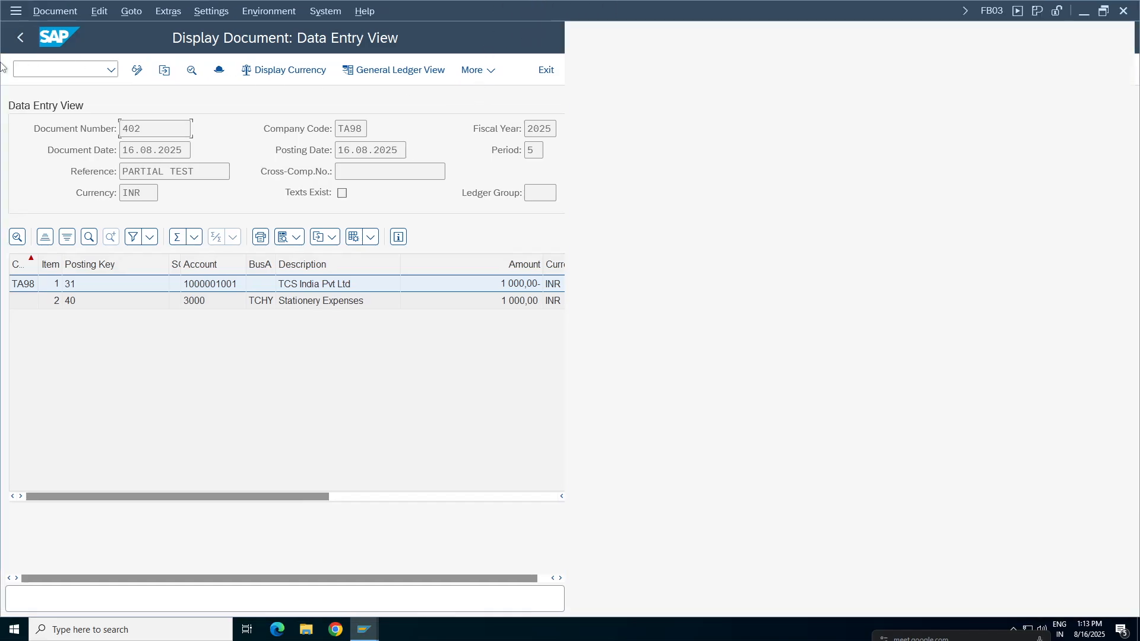
pyautogui.click(20, 38)
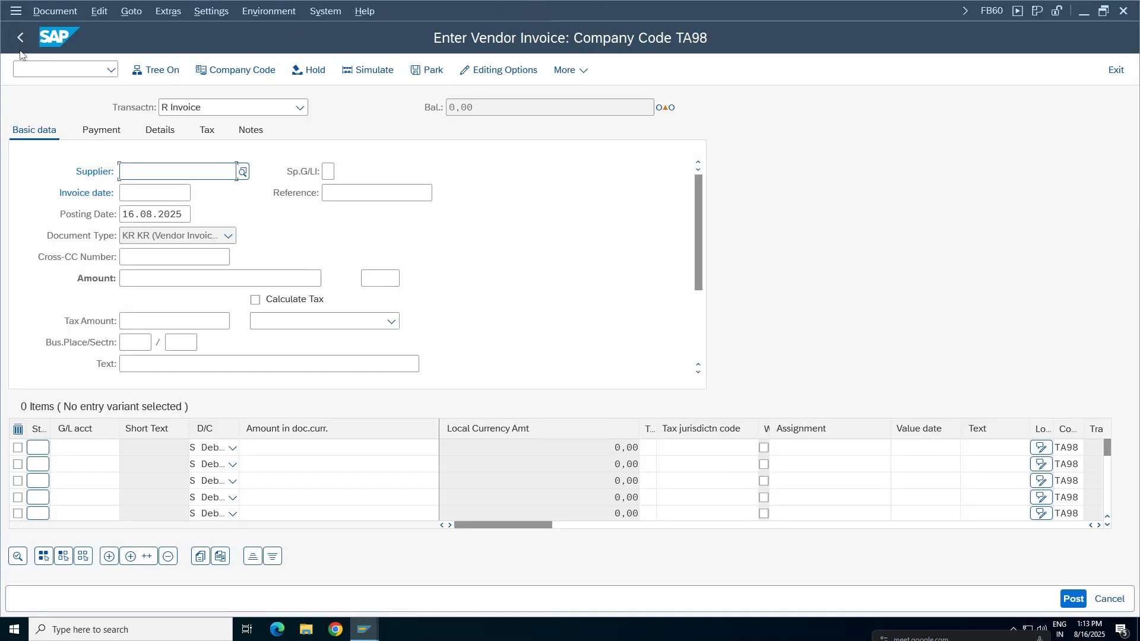
pyautogui.click(21, 38)
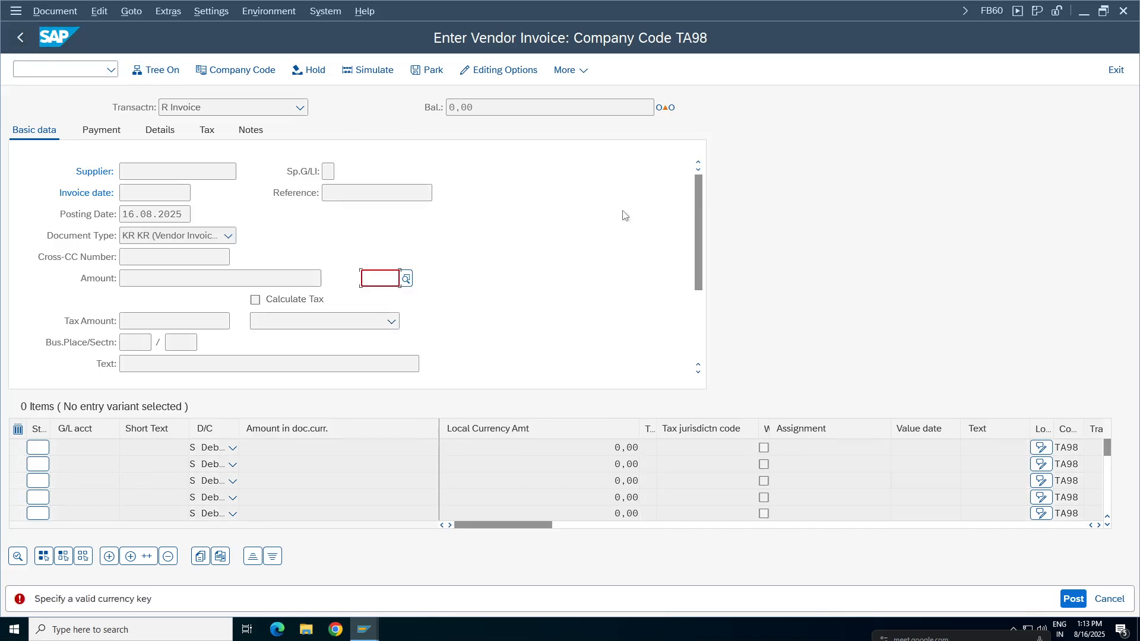
pyautogui.click(1116, 70)
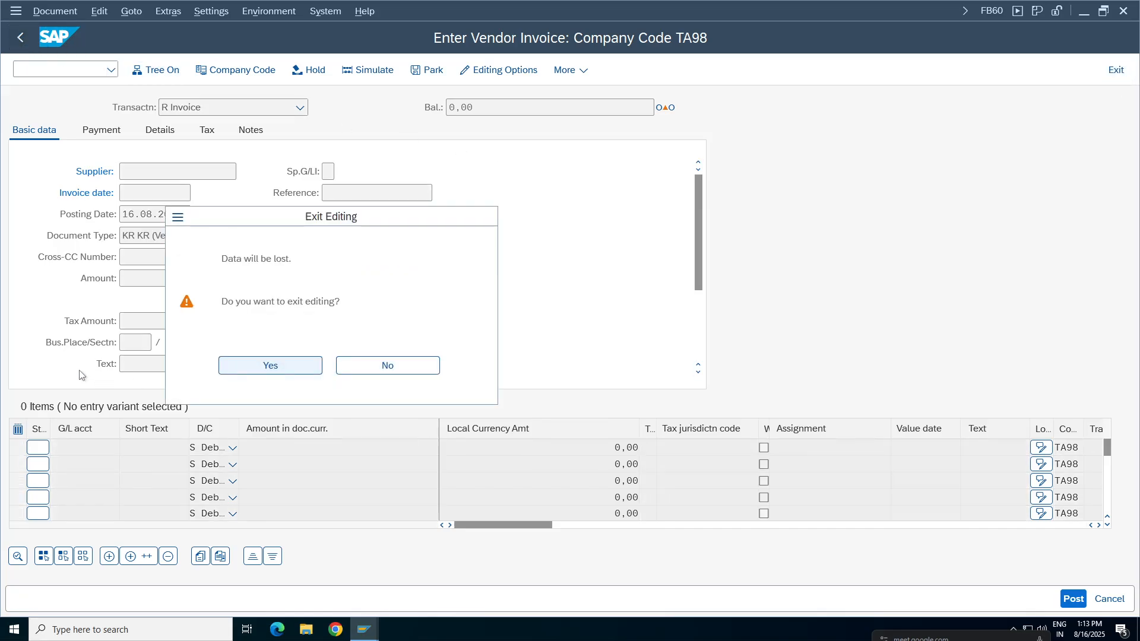
pyautogui.press('Return')
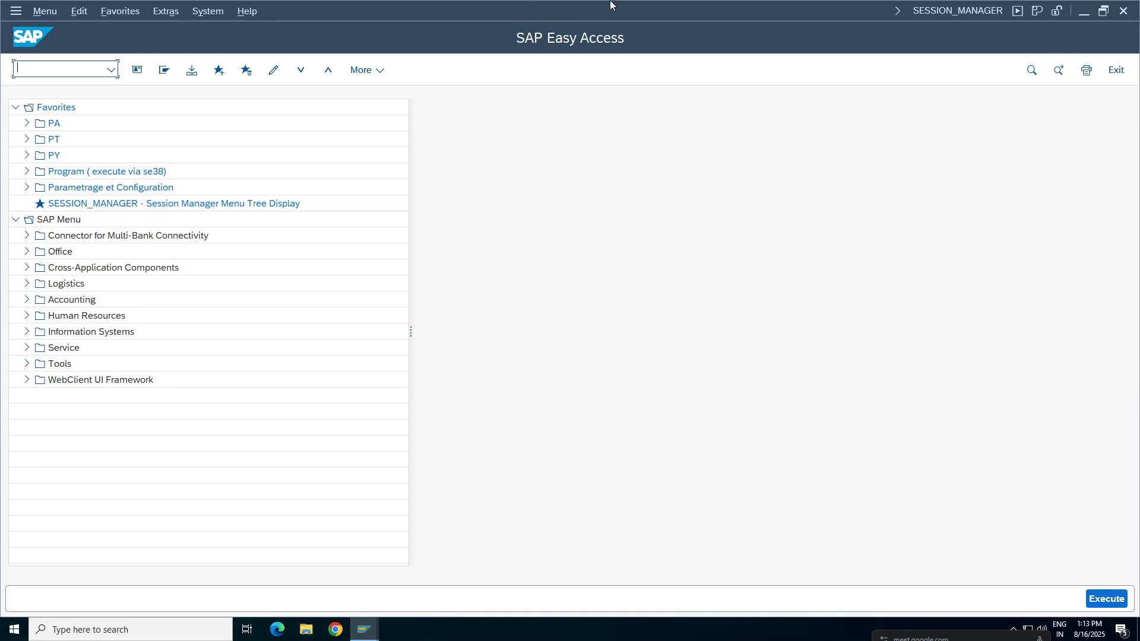
# Switch to the FI Working Notes spreadsheet and review the Partial Payment and Residual Payment sections on the Configuration Settings sheet.
pyautogui.moveTo(611, 2)
pyautogui.click(690, 10)
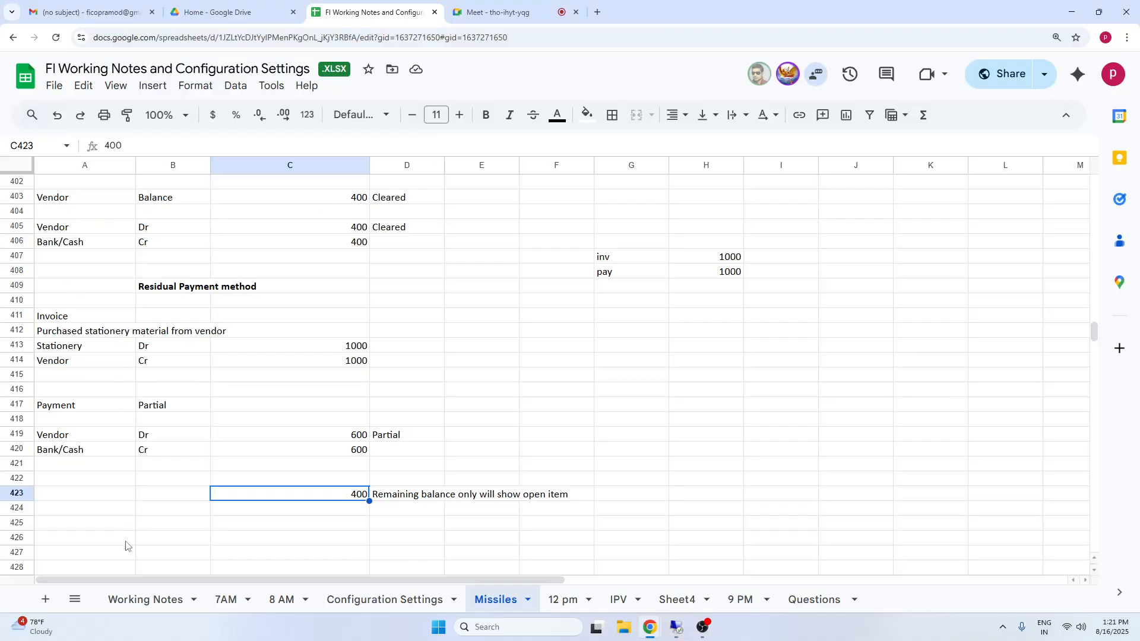
pyautogui.click(351, 601)
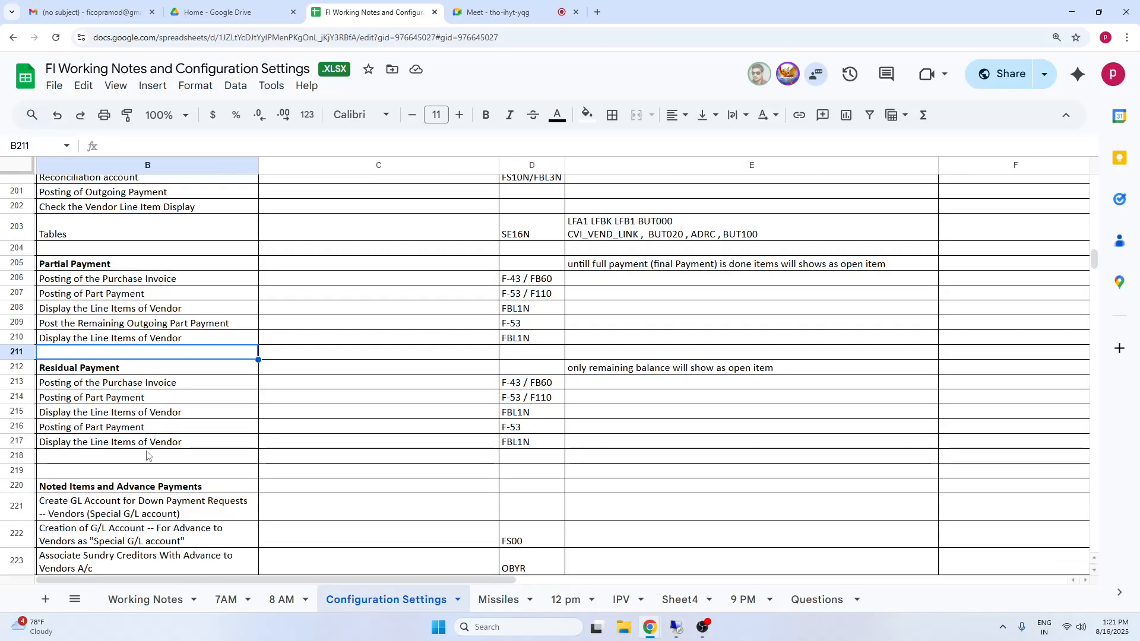
pyautogui.click(106, 324)
pyautogui.moveTo(89, 264); pyautogui.dragTo(593, 456)
# Look through the Noted Items and Advance Payments steps and the following section, ending on the Noted Items and Advance Payments heading.
pyautogui.click(88, 520)
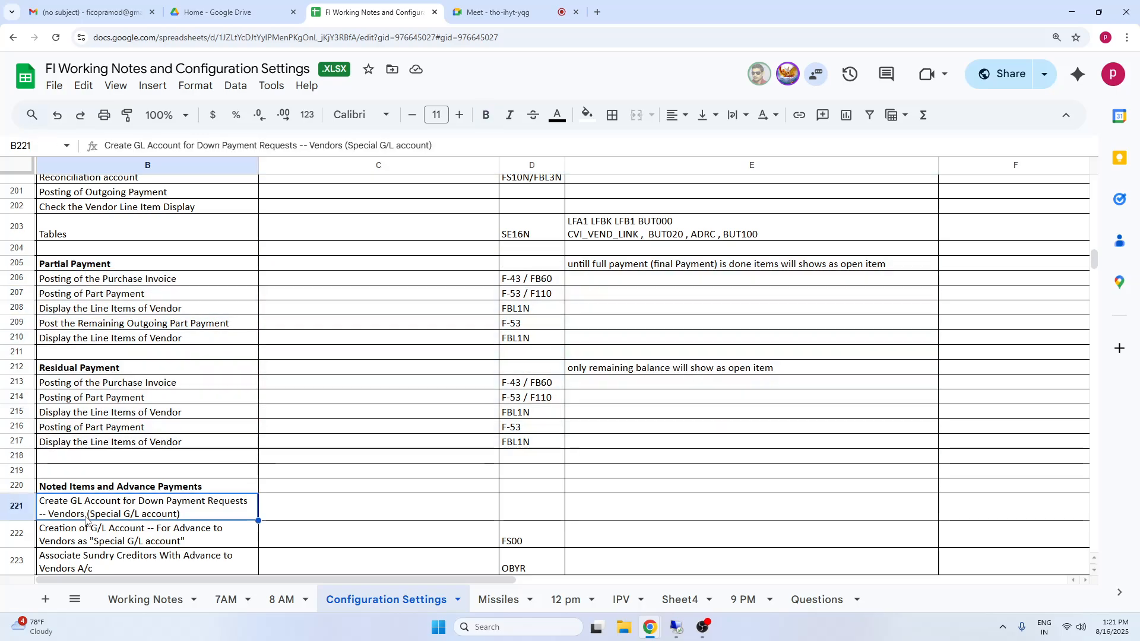
pyautogui.press('Down')
pyautogui.press('Down')
pyautogui.press('Down')
pyautogui.press('Down')
pyautogui.press('Down')
pyautogui.press('Down')
pyautogui.press('Down')
pyautogui.press('Down')
pyautogui.press('Down')
pyautogui.press('Down')
pyautogui.press('Down')
pyautogui.press('Down')
pyautogui.press('Down')
pyautogui.press('Down')
pyautogui.press('Down')
pyautogui.press('Down')
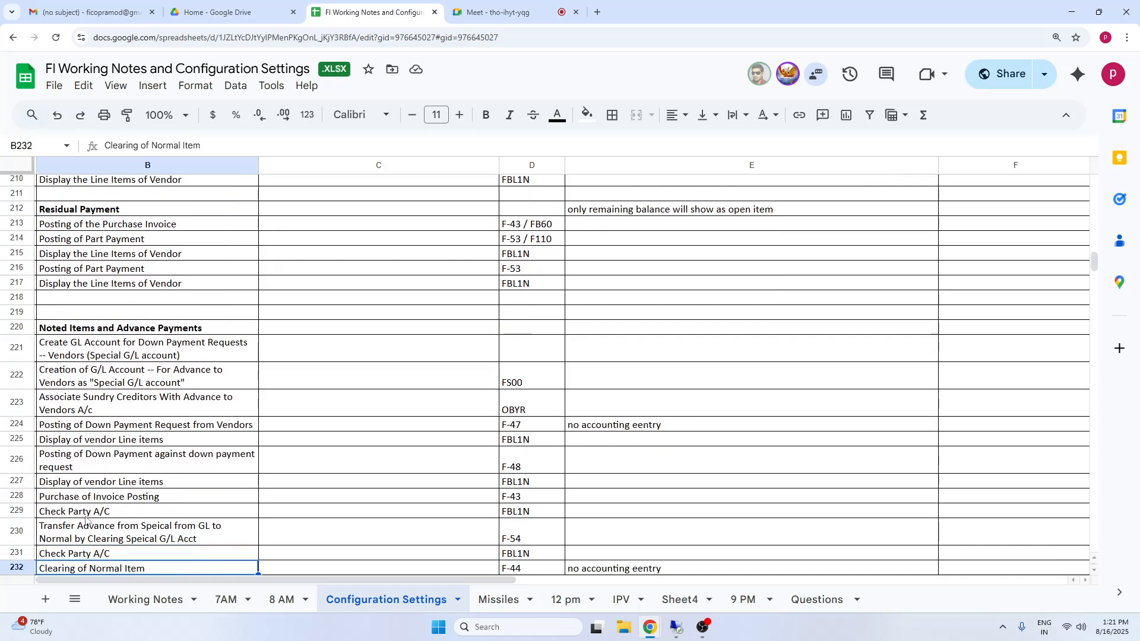
pyautogui.press('Down')
pyautogui.press('Up')
pyautogui.press('Up')
pyautogui.press('Up')
pyautogui.press('Up')
pyautogui.press('Up')
pyautogui.press('Up')
pyautogui.press('Up')
pyautogui.press('Up')
pyautogui.press('Up')
pyautogui.press('Up')
pyautogui.press('Up')
pyautogui.press('Up')
pyautogui.press('Up')
pyautogui.press('Up')
pyautogui.press('Up')
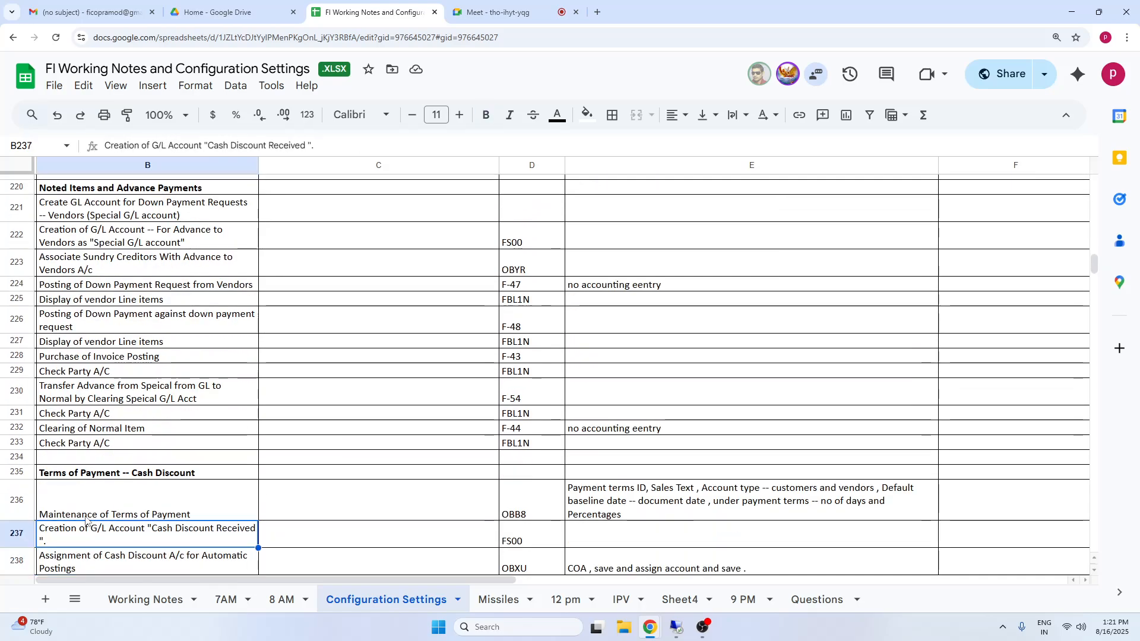
pyautogui.press('Up')
pyautogui.press('Up')
pyautogui.press('Up')
pyautogui.press('Up')
pyautogui.press('Up')
pyautogui.press('Up')
pyautogui.press('Up')
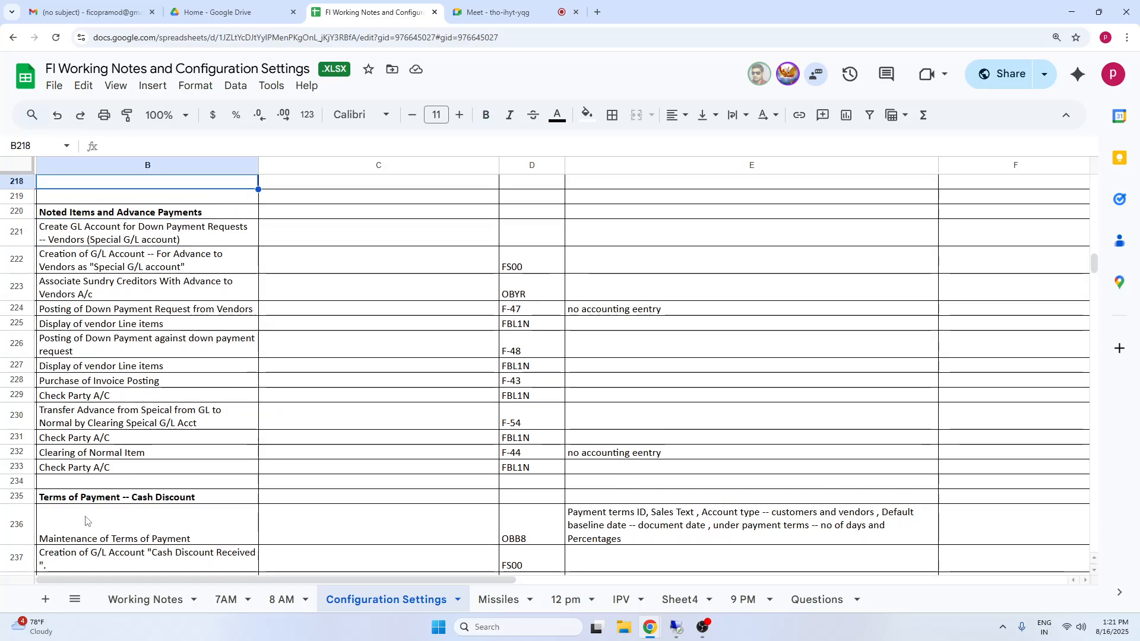
pyautogui.click(184, 243)
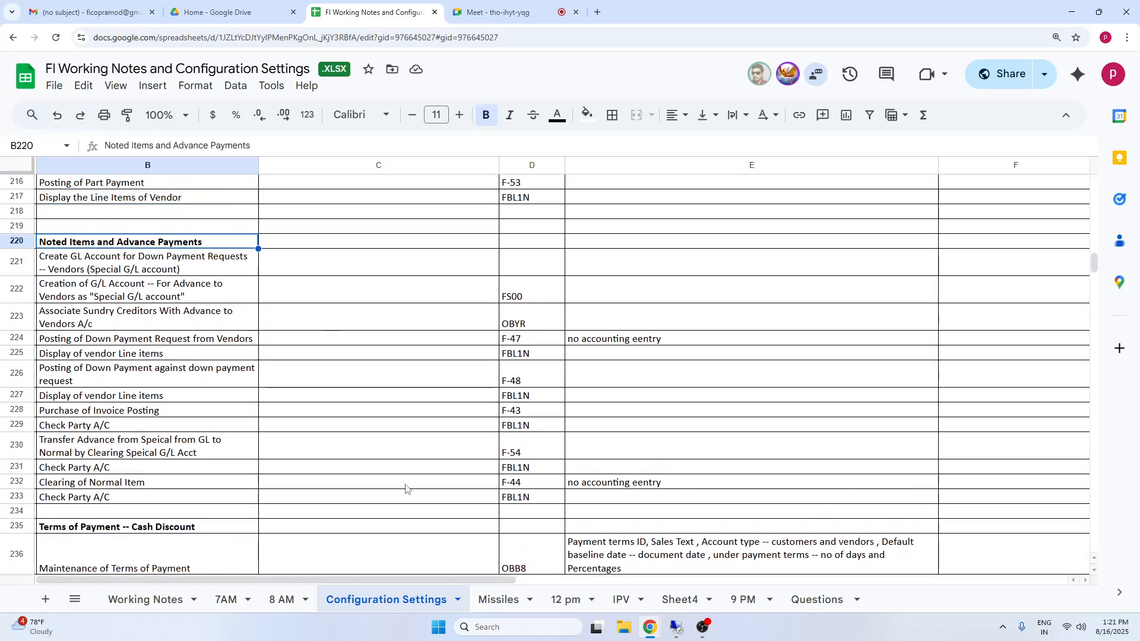
# Return to the Missiles sheet and select the empty cell B429 below the residual payment notes.
pyautogui.click(499, 599)
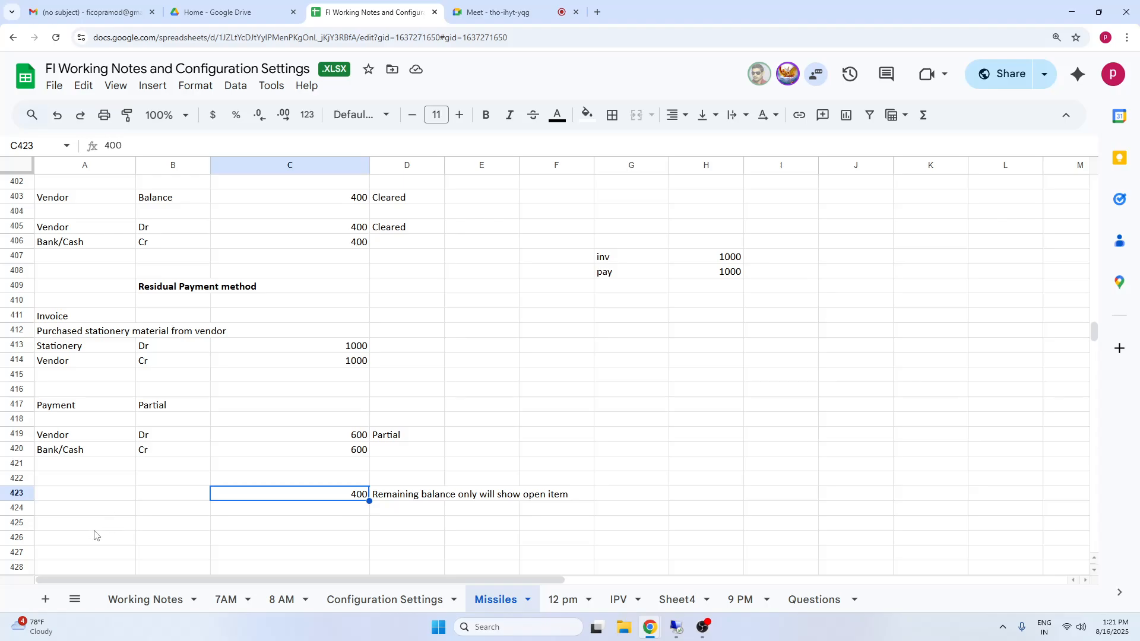
pyautogui.click(99, 527)
pyautogui.press('Down')
pyautogui.press('Down')
pyautogui.press('Down')
pyautogui.press('Down')
pyautogui.press('Down')
pyautogui.press('Down')
pyautogui.press('Down')
pyautogui.press('Down')
pyautogui.press('Down')
pyautogui.press('Down')
pyautogui.press('Down')
pyautogui.press('Down')
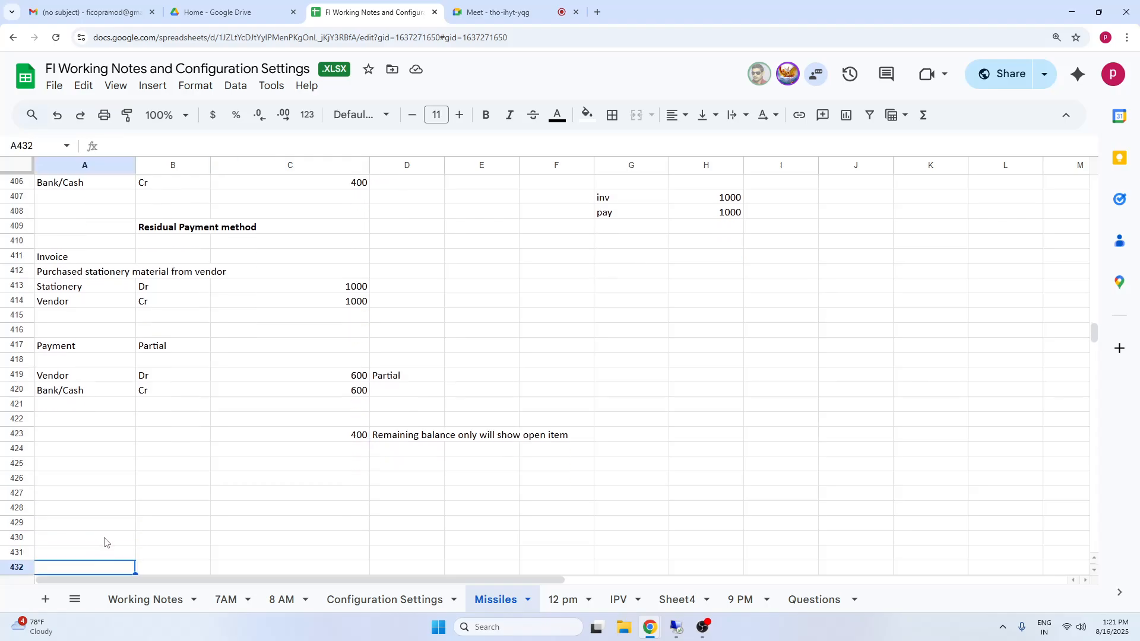
pyautogui.press('Down')
pyautogui.press('Down')
pyautogui.press('Down')
pyautogui.press('Down')
pyautogui.press('Down')
pyautogui.press('Down')
pyautogui.press('Down')
pyautogui.press('Down')
pyautogui.press('Down')
pyautogui.press('Down')
pyautogui.press('Down')
pyautogui.press('Down')
pyautogui.press('Down')
pyautogui.press('Down')
pyautogui.press('Down')
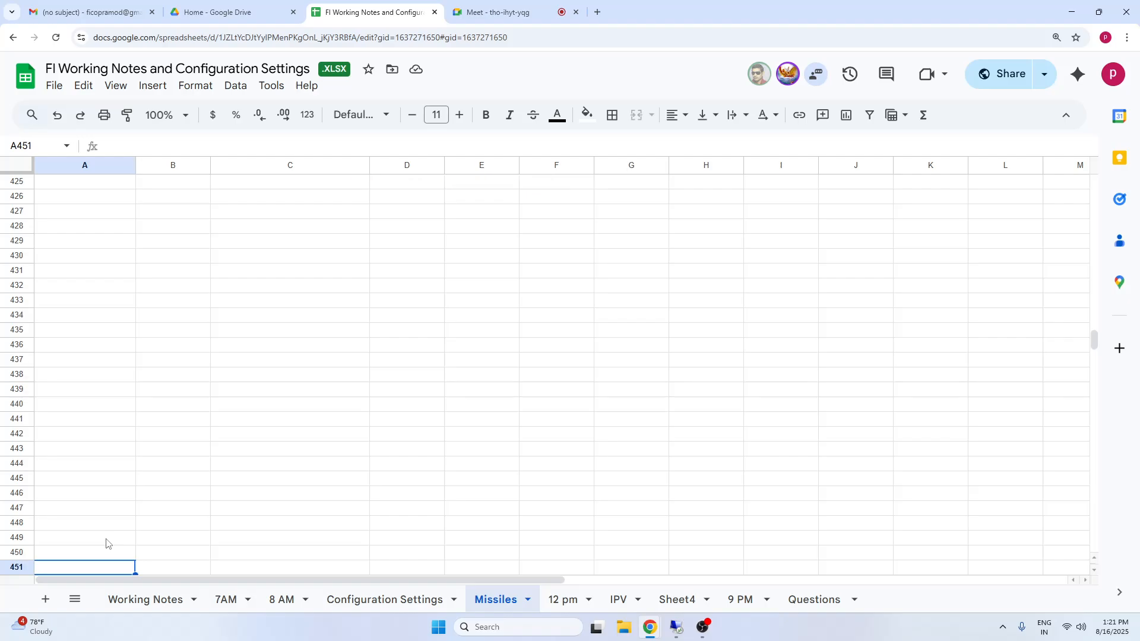
pyautogui.click(144, 230)
pyautogui.click(94, 227)
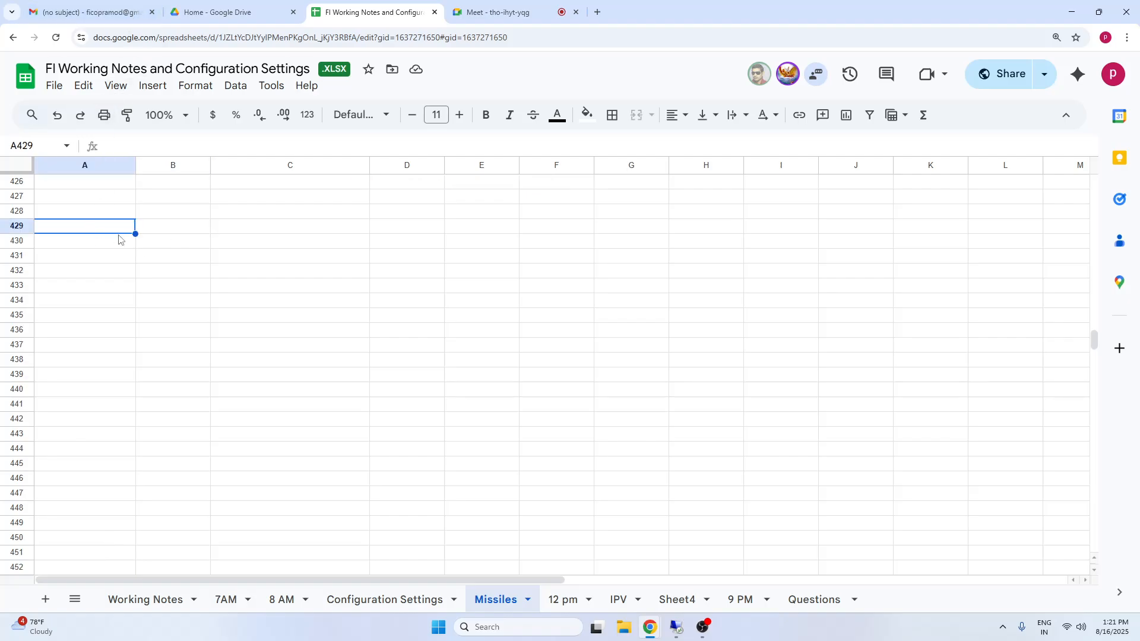
pyautogui.click(276, 228)
pyautogui.click(151, 229)
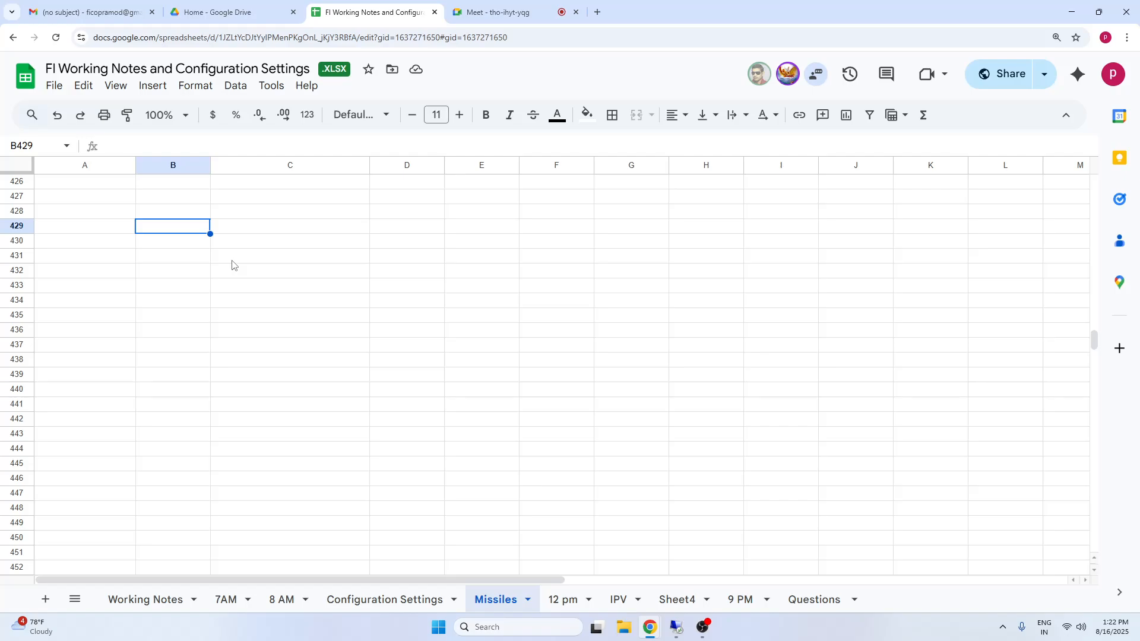
# Enter "Supplier is requesting to make down payment (advance payment)" in cell B429.
pyautogui.write('Supplier')
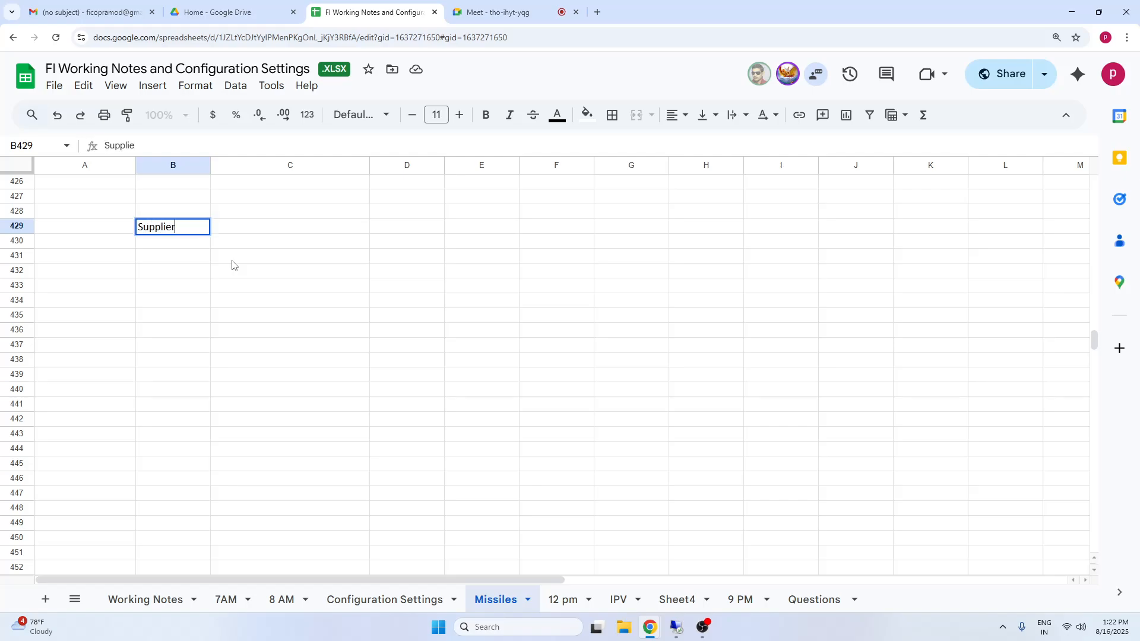
pyautogui.write(' is areque')
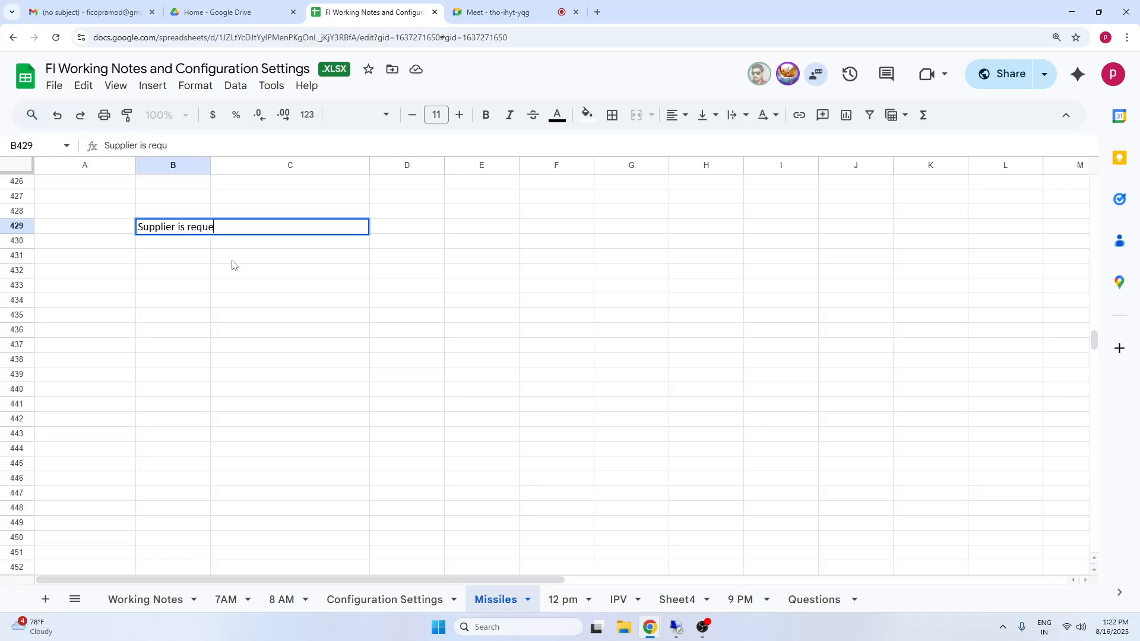
pyautogui.write('sting to make d')
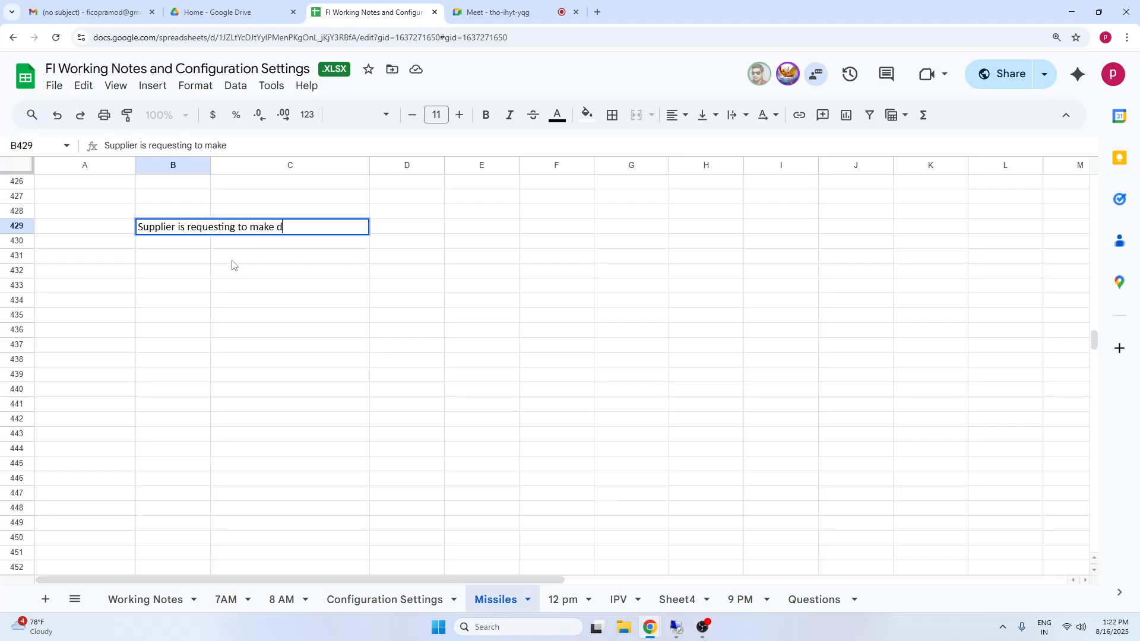
pyautogui.write('own paymen')
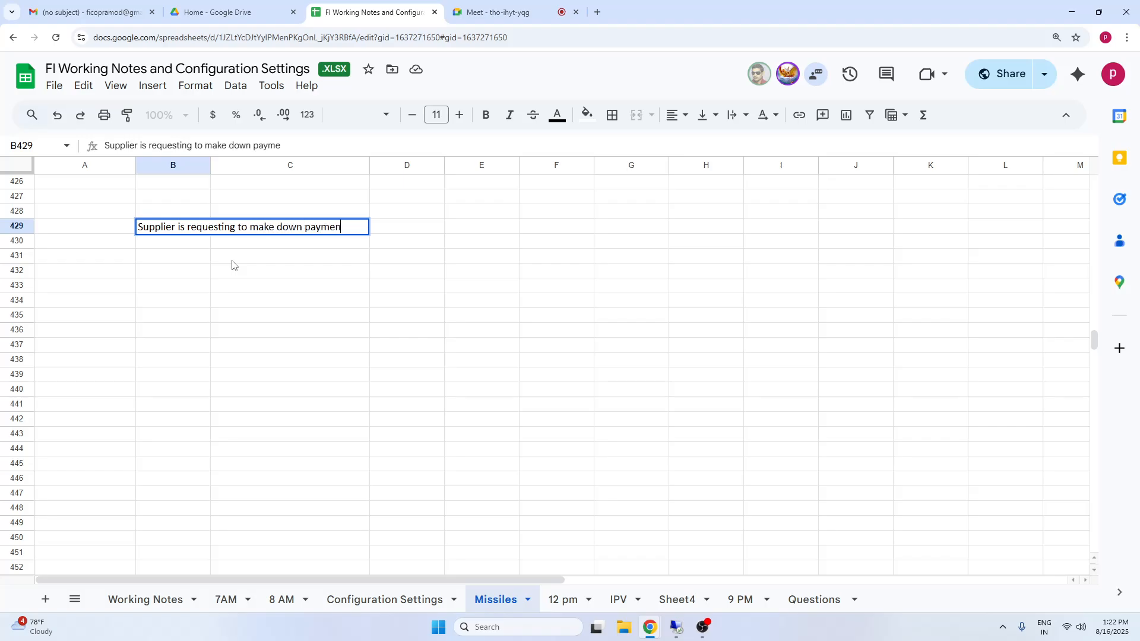
pyautogui.write('t (adva')
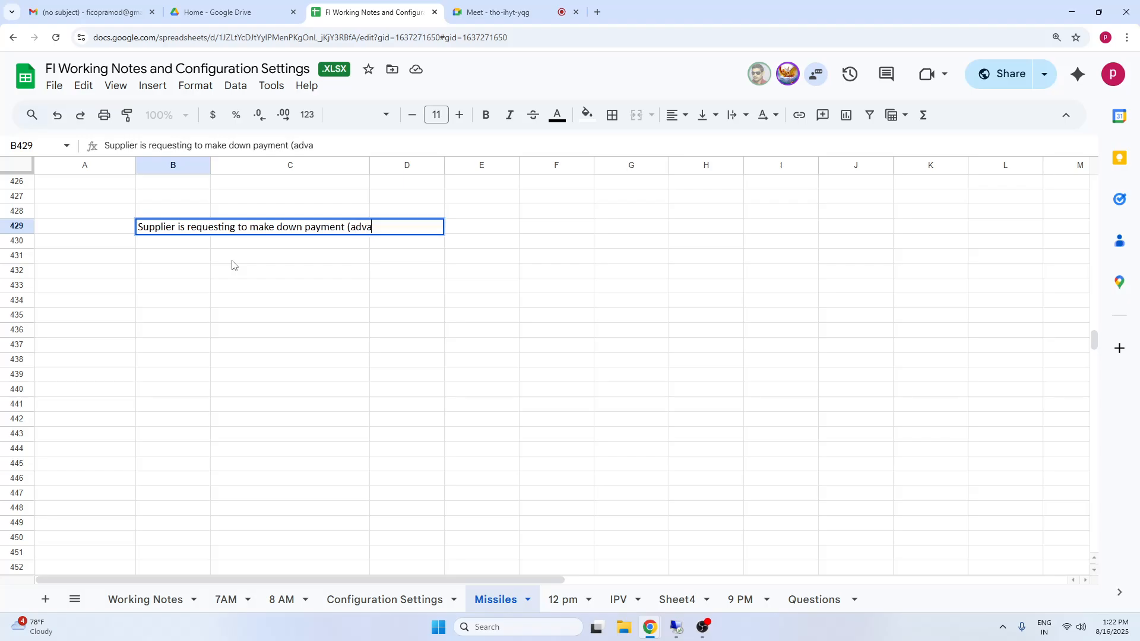
pyautogui.write('nce pament')
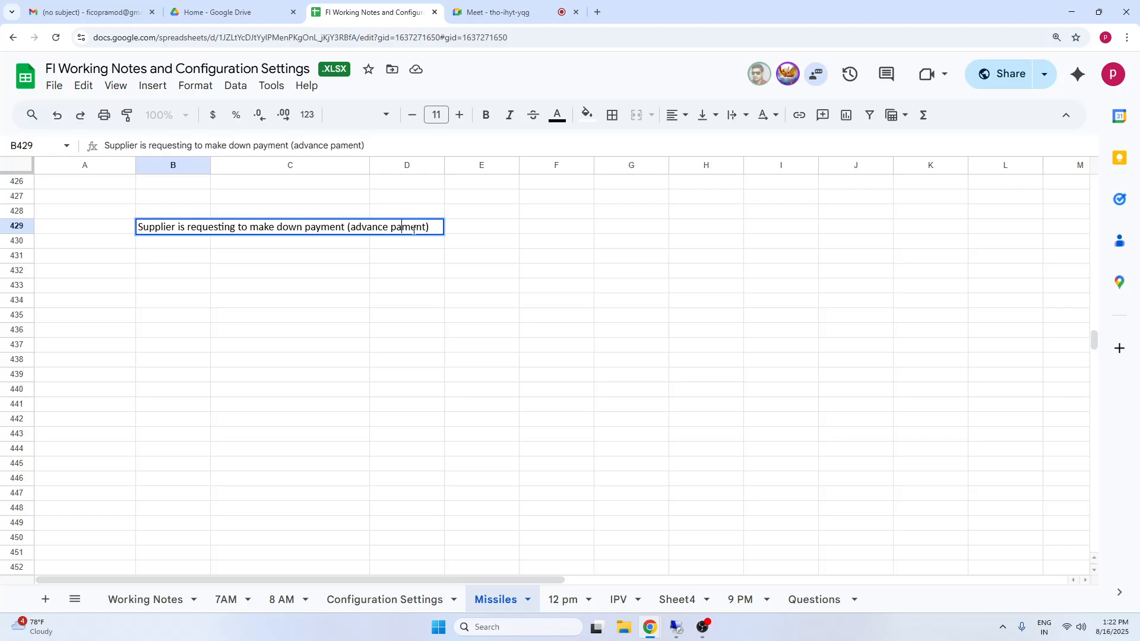
pyautogui.write('y')
pyautogui.click(688, 286)
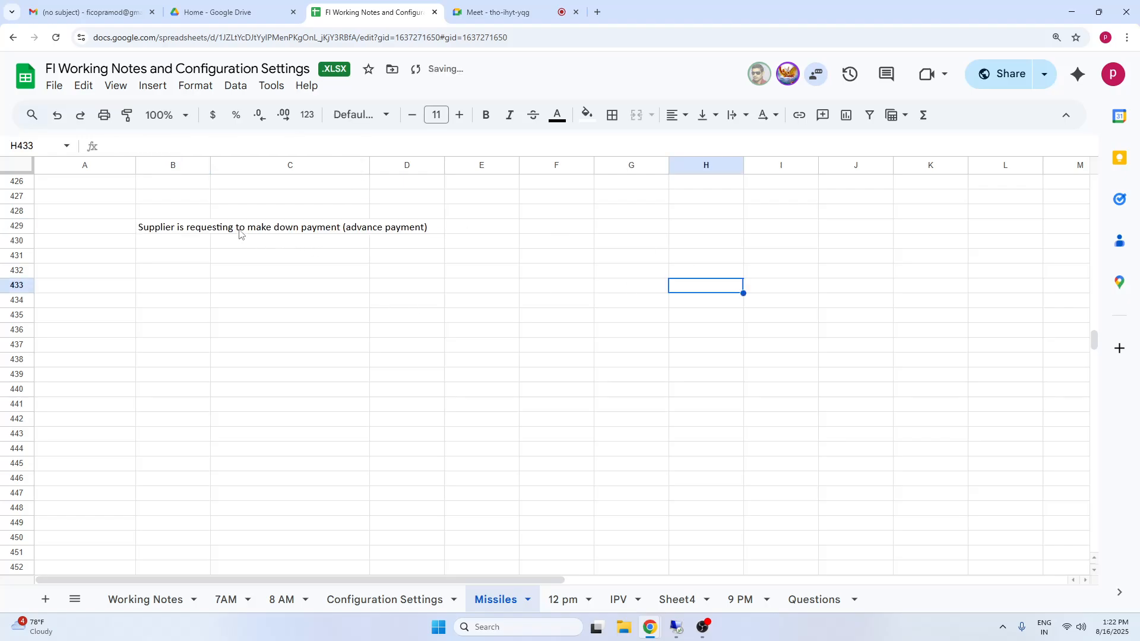
pyautogui.click(162, 231)
# Enter "Down Payment Request" in F429, on the same row as the supplier's advance payment note.
pyautogui.click(570, 228)
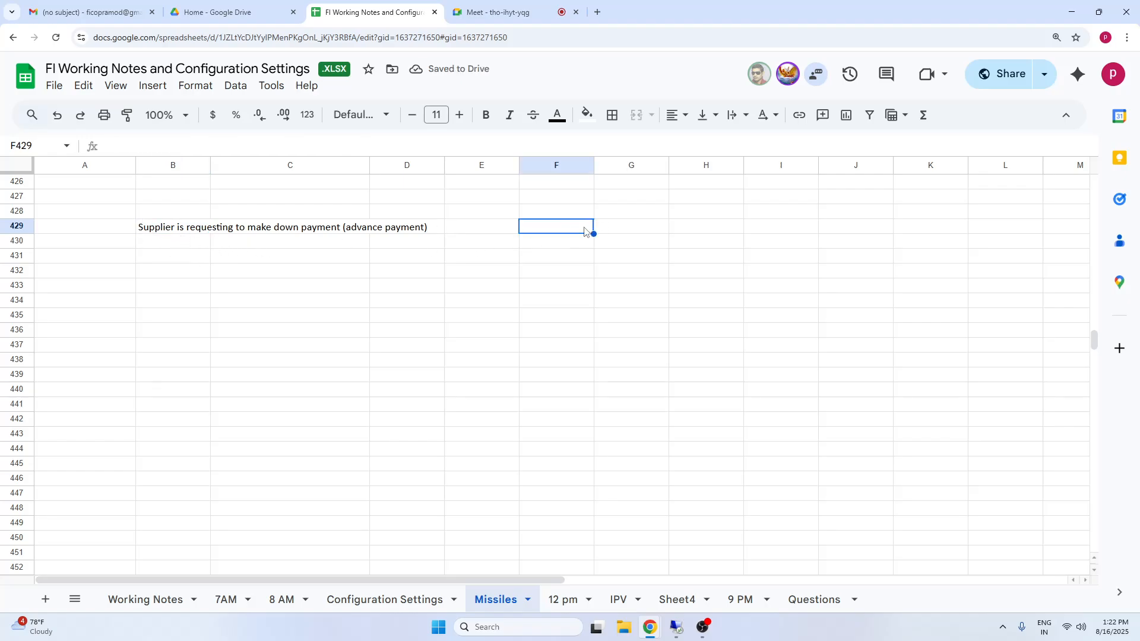
pyautogui.write('Down')
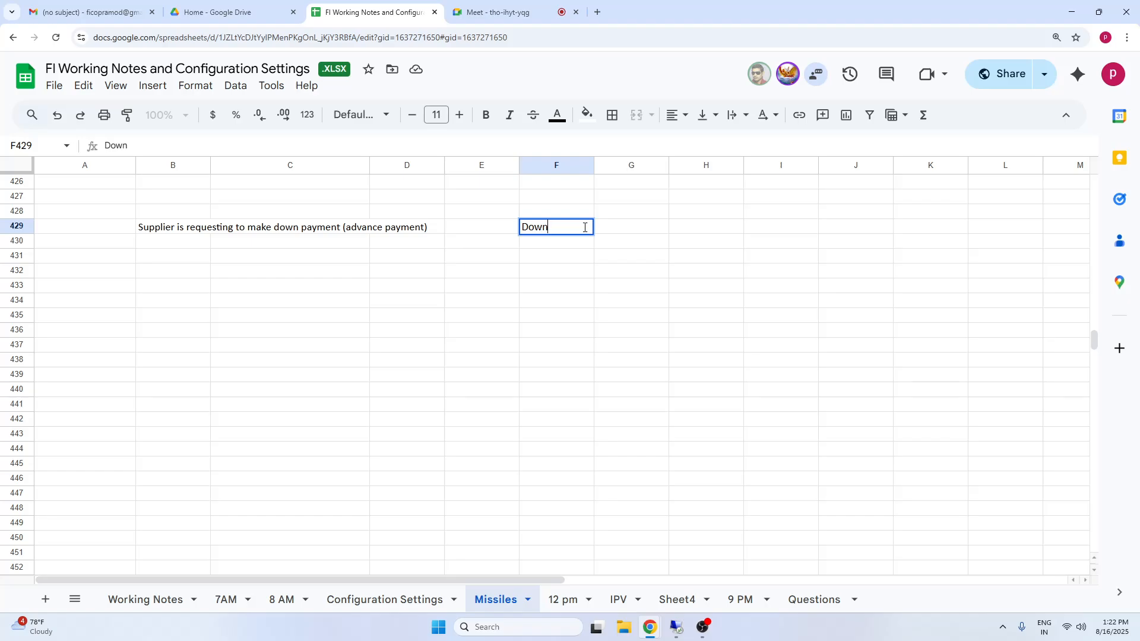
pyautogui.write(' Payment')
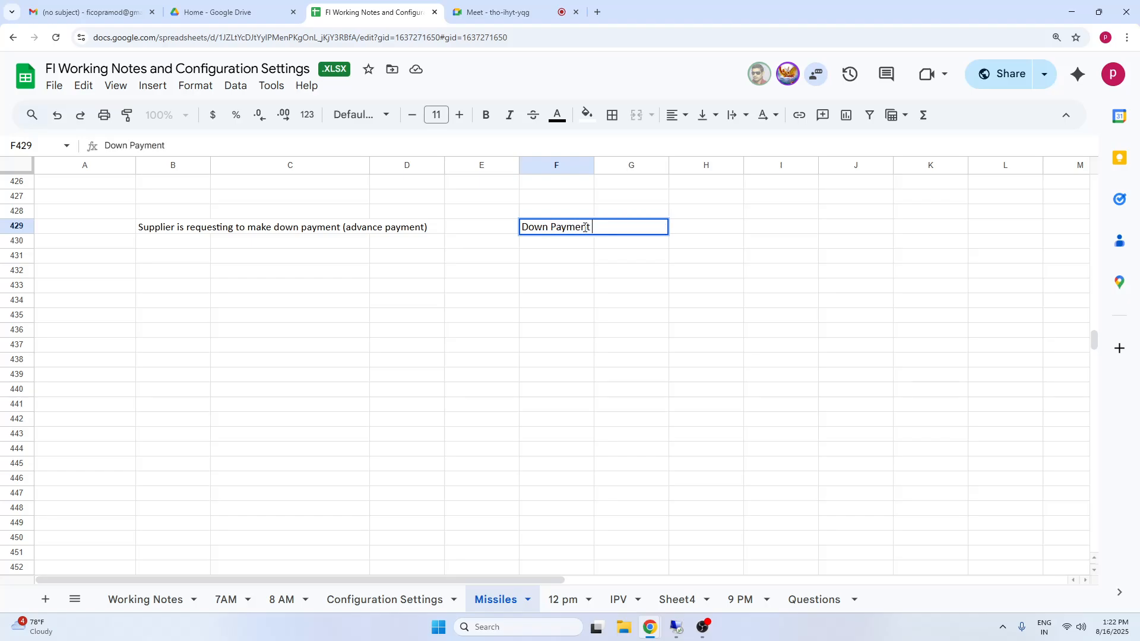
pyautogui.write(' Request')
pyautogui.click(825, 316)
pyautogui.click(569, 232)
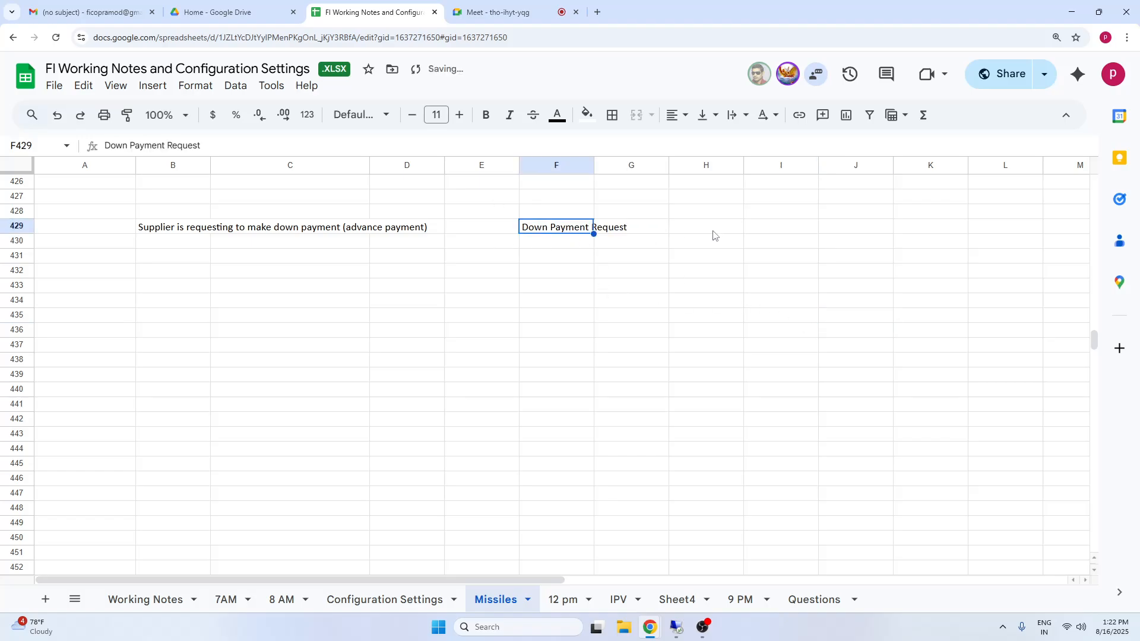
# Enter "Noted Item" in H429, beside the down payment request entry.
pyautogui.click(714, 231)
pyautogui.write('Noted')
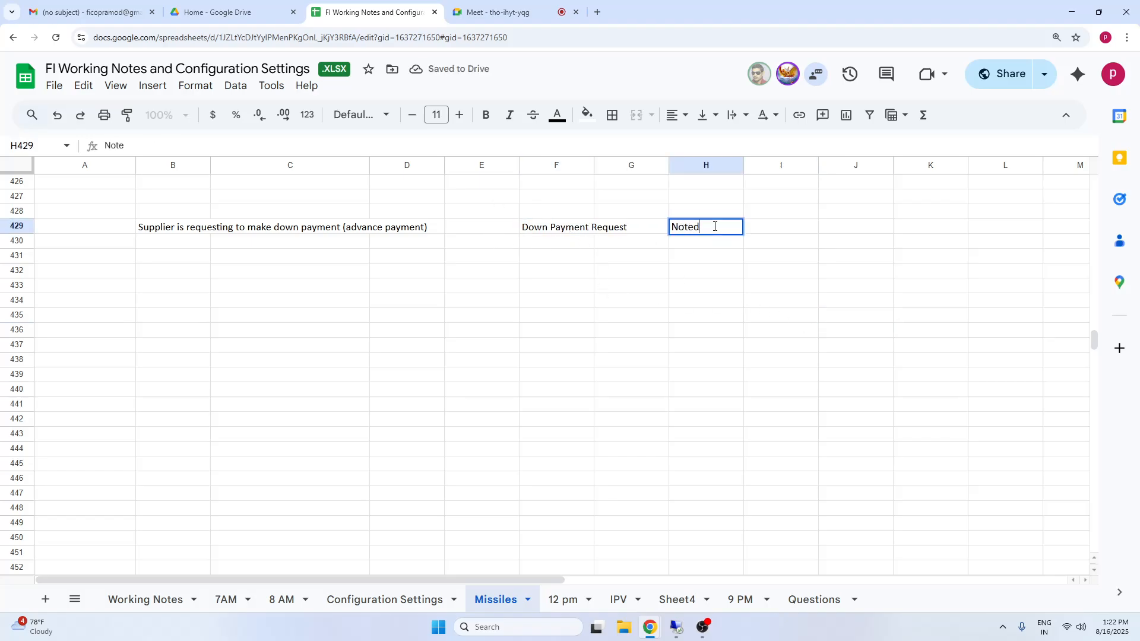
pyautogui.write(' lem')
pyautogui.write('t')
pyautogui.click(825, 287)
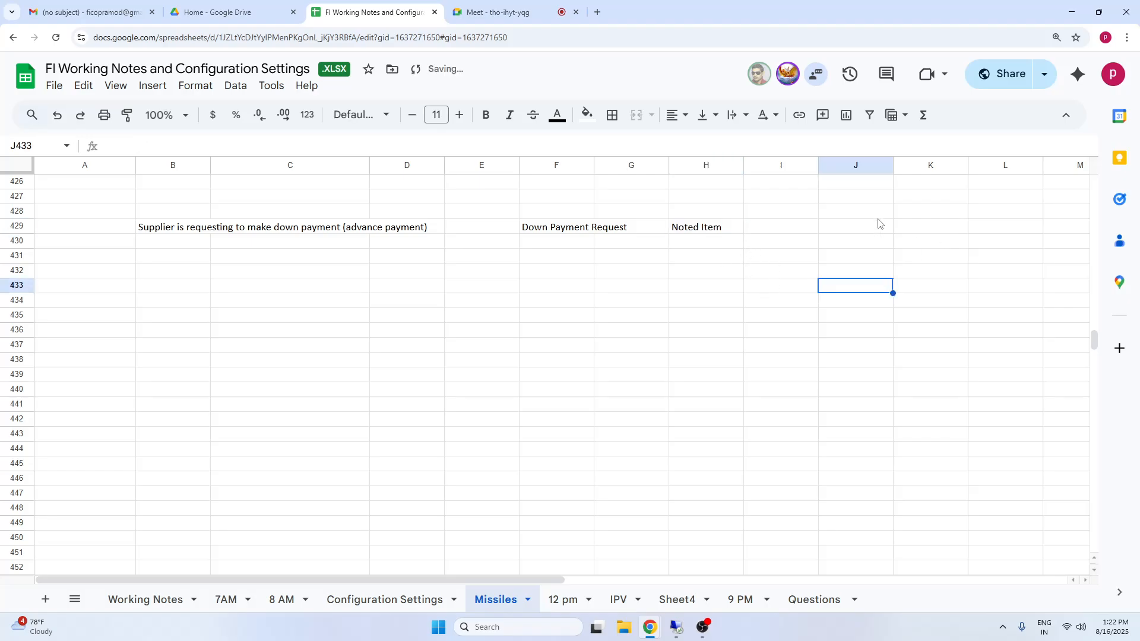
# Enter "No Accounting impact" in I429, beside the noted item entry.
pyautogui.click(797, 235)
pyautogui.write('No A')
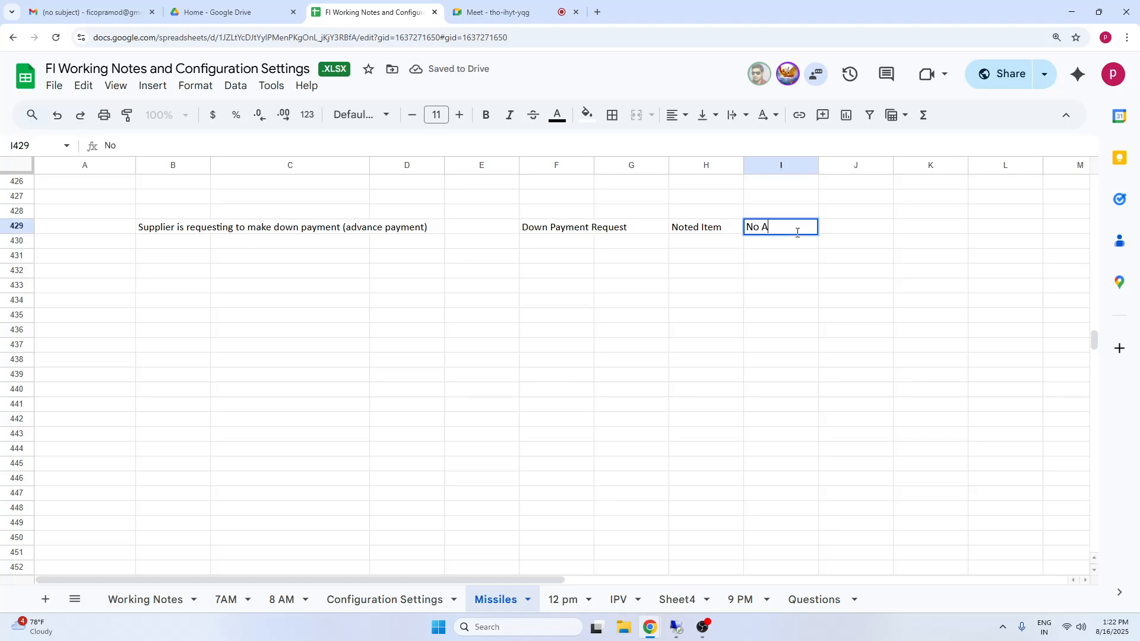
pyautogui.write('ccounting imipact')
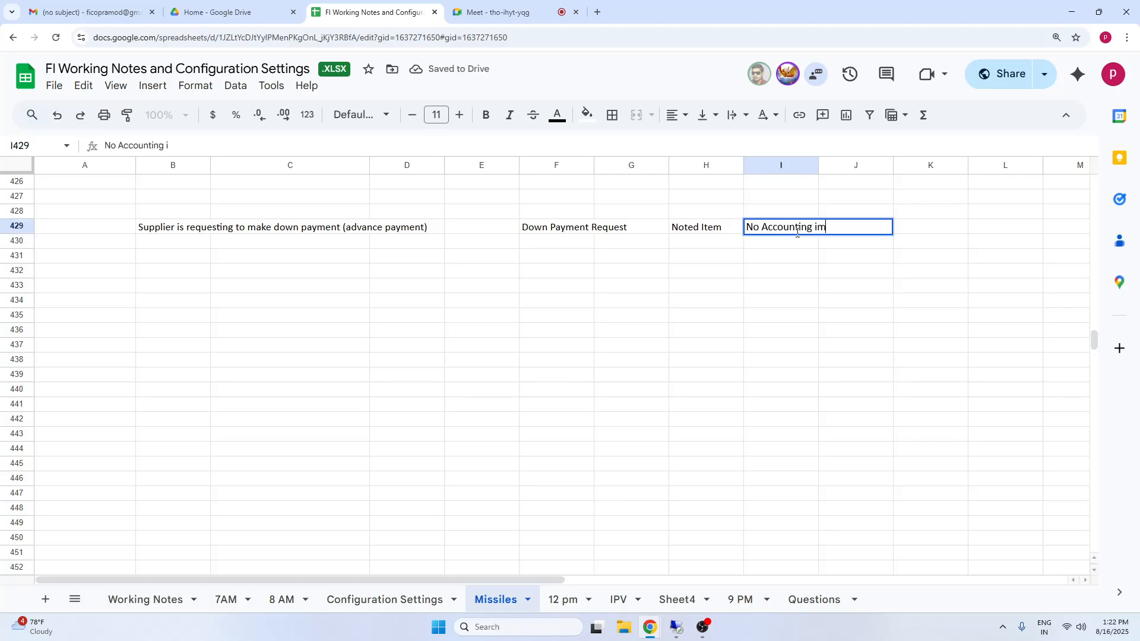
pyautogui.click(829, 227)
pyautogui.press('BackSpace')
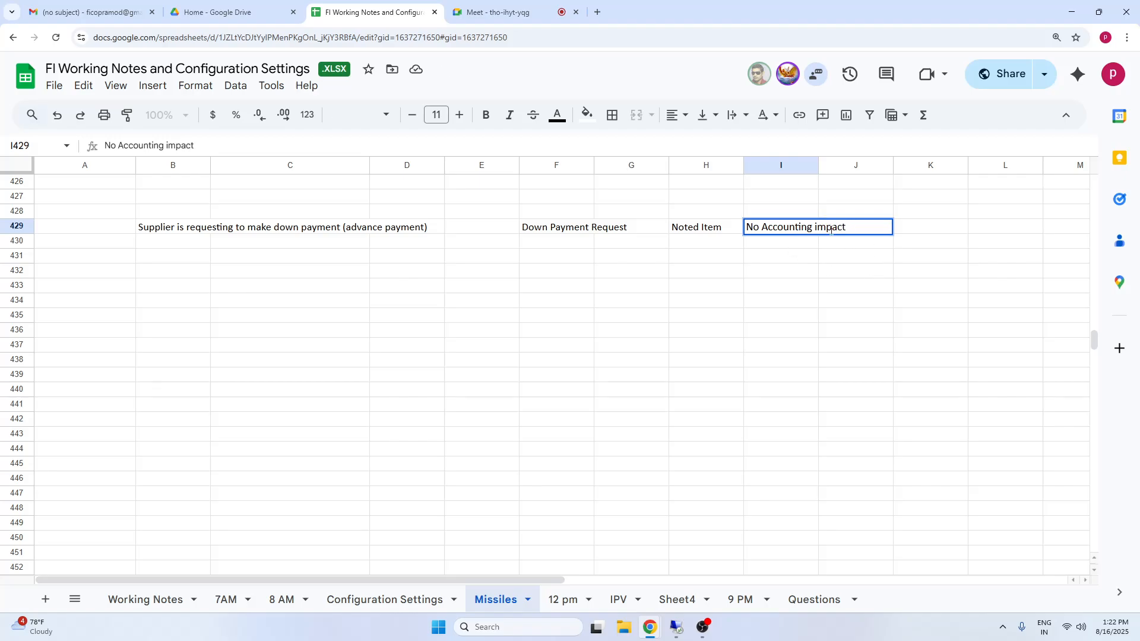
pyautogui.click(855, 287)
pyautogui.click(814, 233)
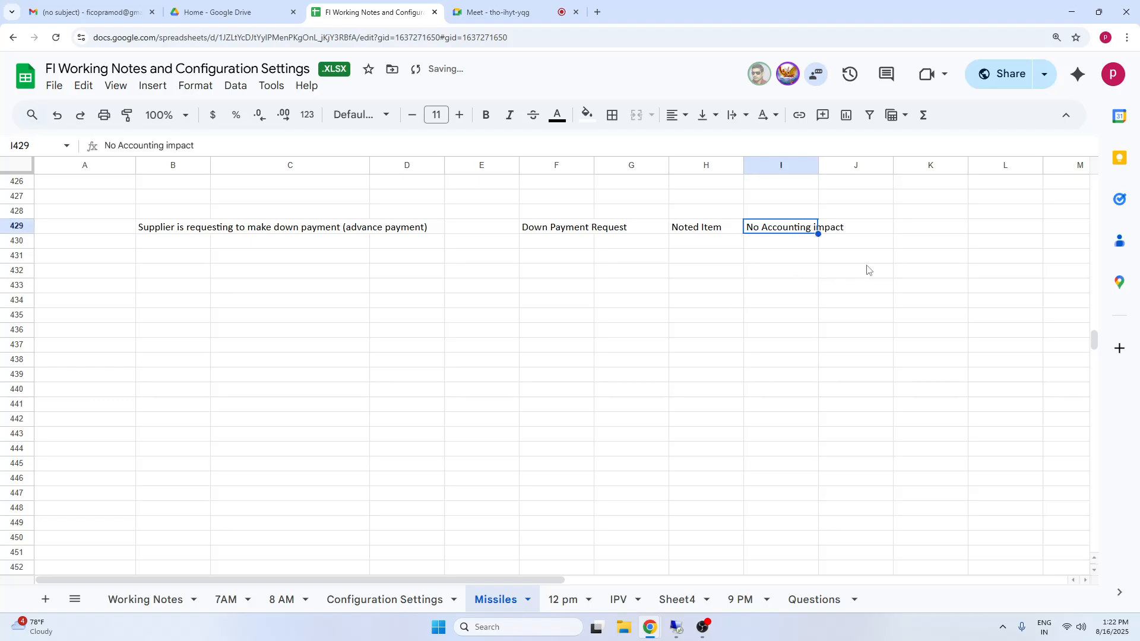
# Enter "one line item" in K429, after the no accounting impact entry.
pyautogui.click(918, 231)
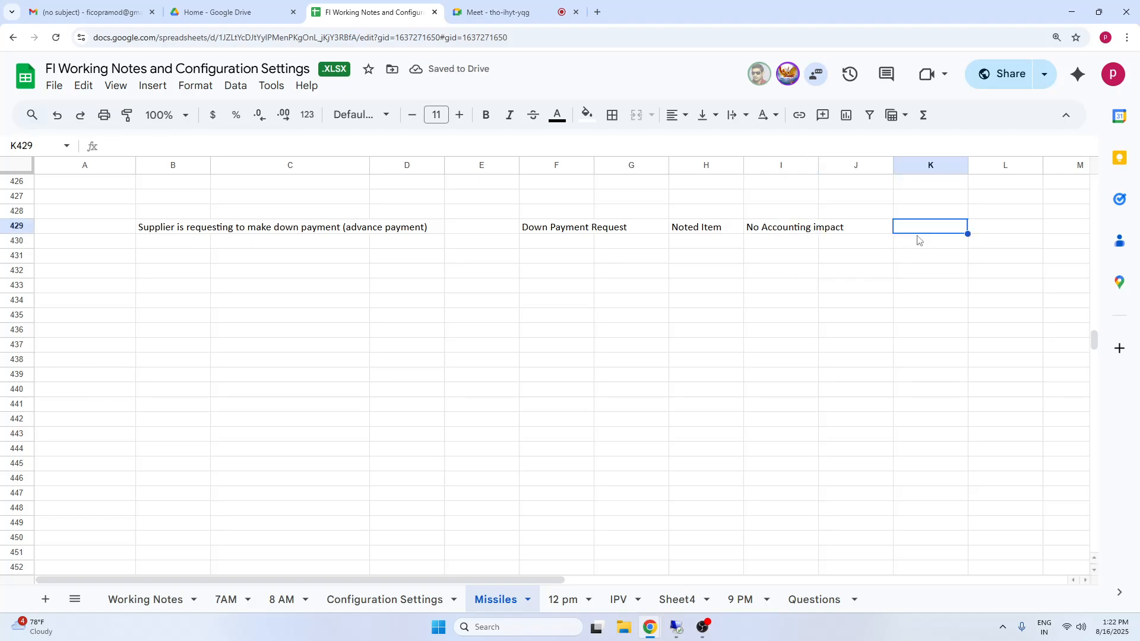
pyautogui.write('one line tiem')
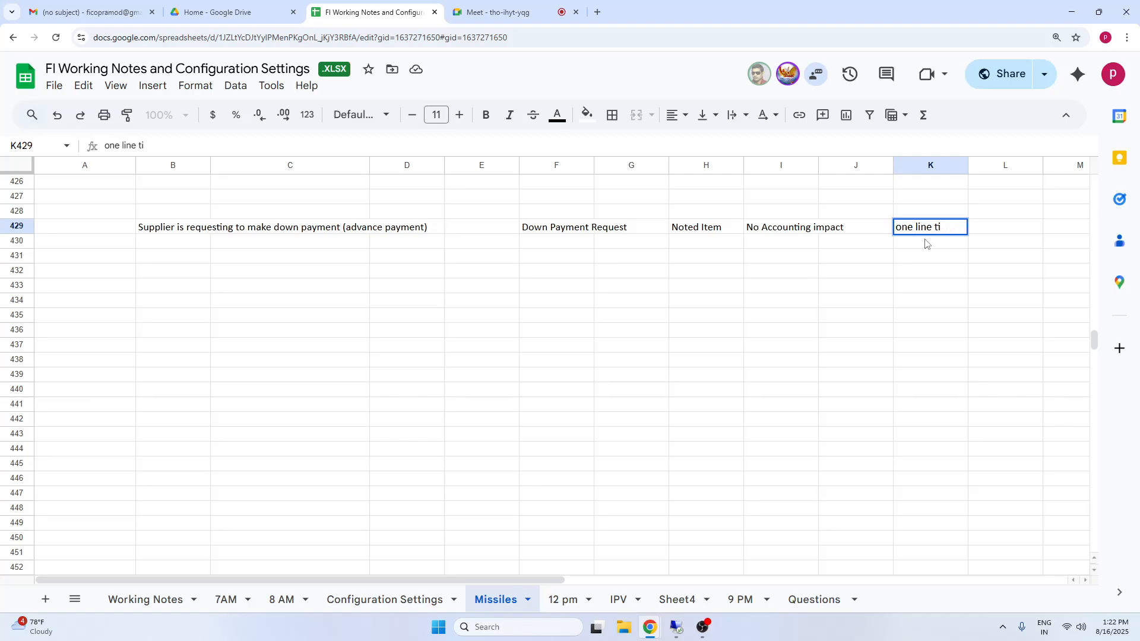
pyautogui.press('BackSpace')
pyautogui.write('item')
pyautogui.click(927, 301)
pyautogui.click(915, 227)
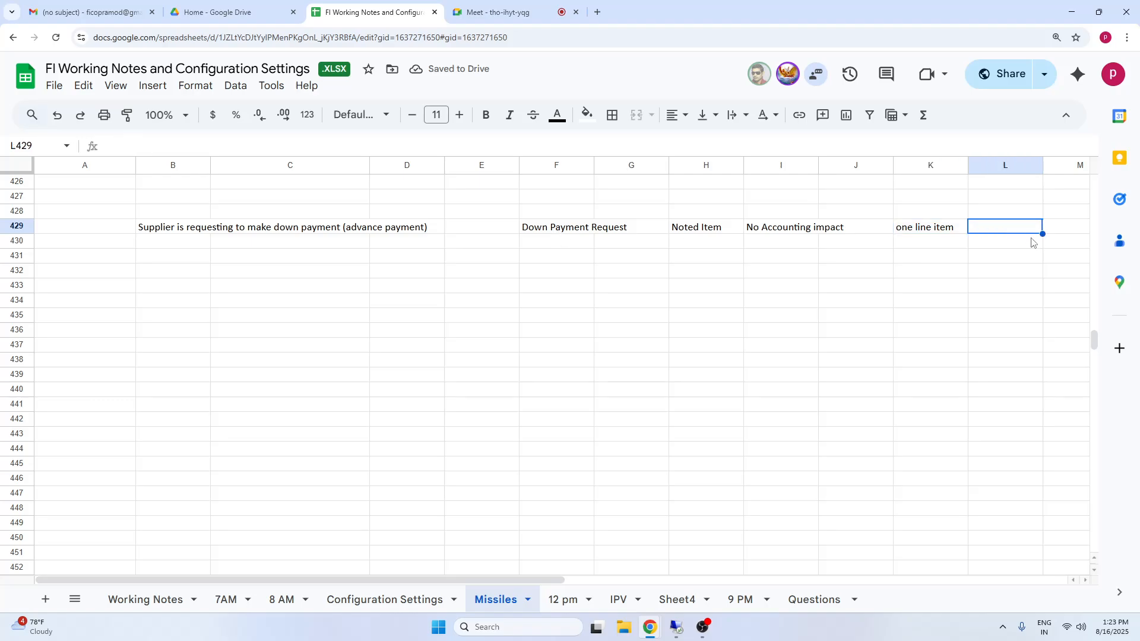
# Enter F in L429 and label it with "Special GL Indicator" in the cell above.
pyautogui.click(1014, 231)
pyautogui.write('F')
pyautogui.click(1002, 287)
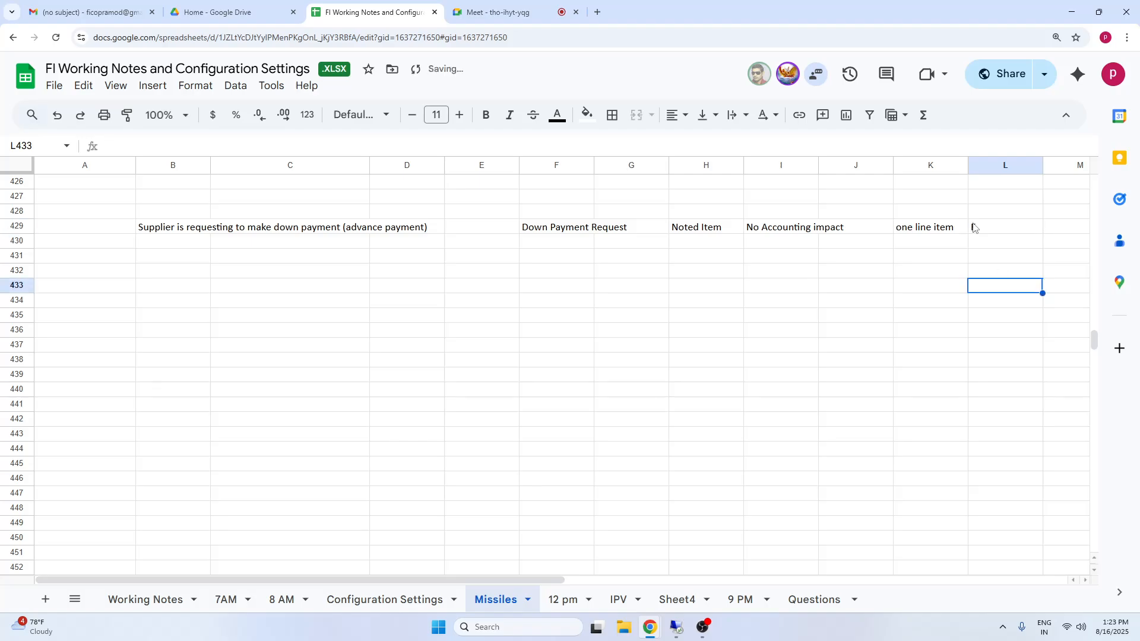
pyautogui.click(976, 229)
pyautogui.click(999, 213)
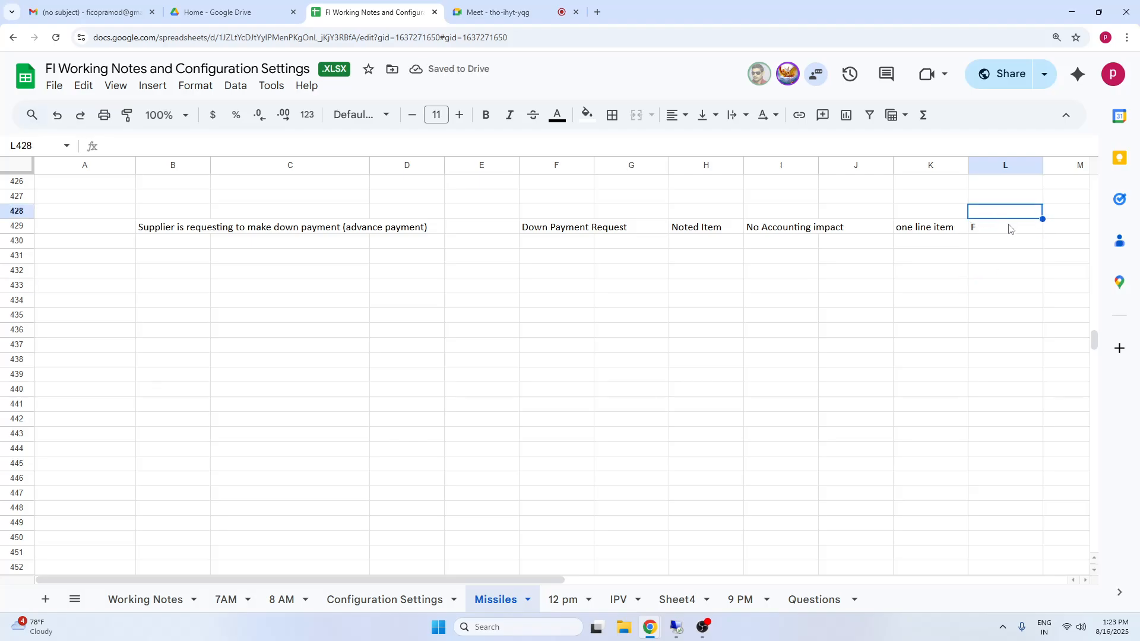
pyautogui.write('Special GL')
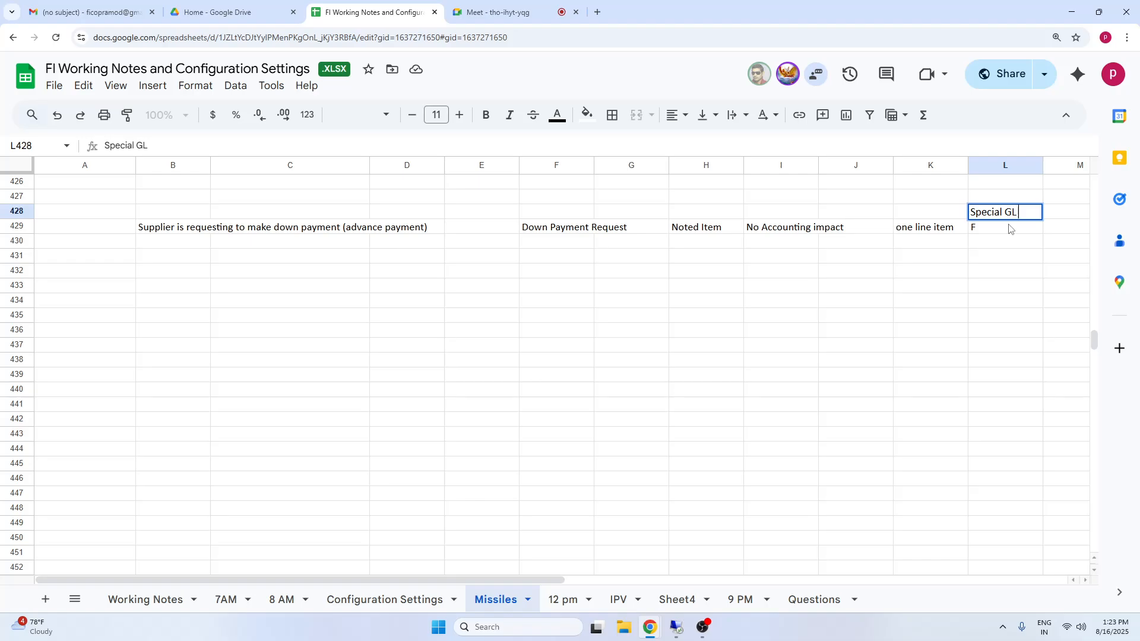
pyautogui.write('Indicator')
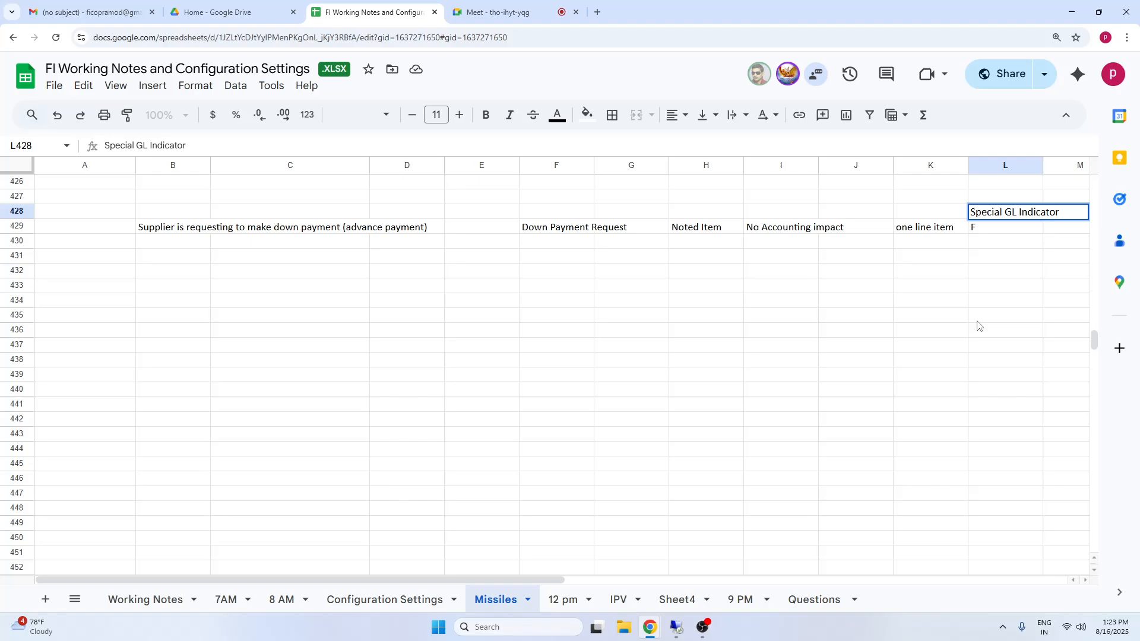
pyautogui.click(978, 325)
# Number the supplier request row 1 in A429 and make the number bold.
pyautogui.click(107, 230)
pyautogui.write('1')
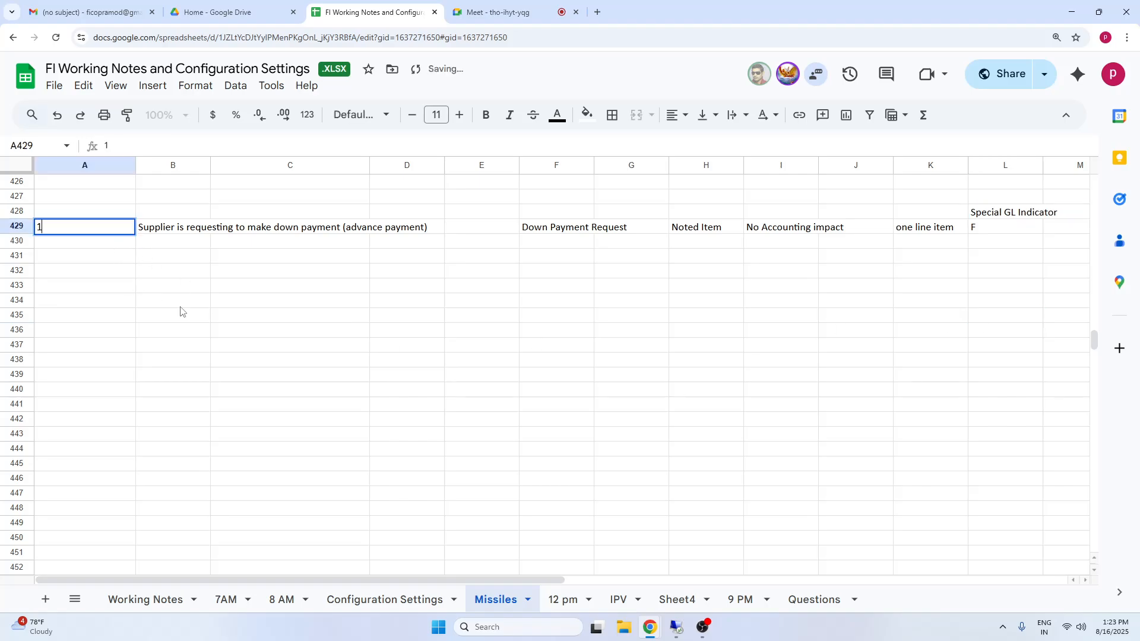
pyautogui.click(180, 309)
pyautogui.click(97, 229)
pyautogui.click(225, 283)
pyautogui.click(123, 229)
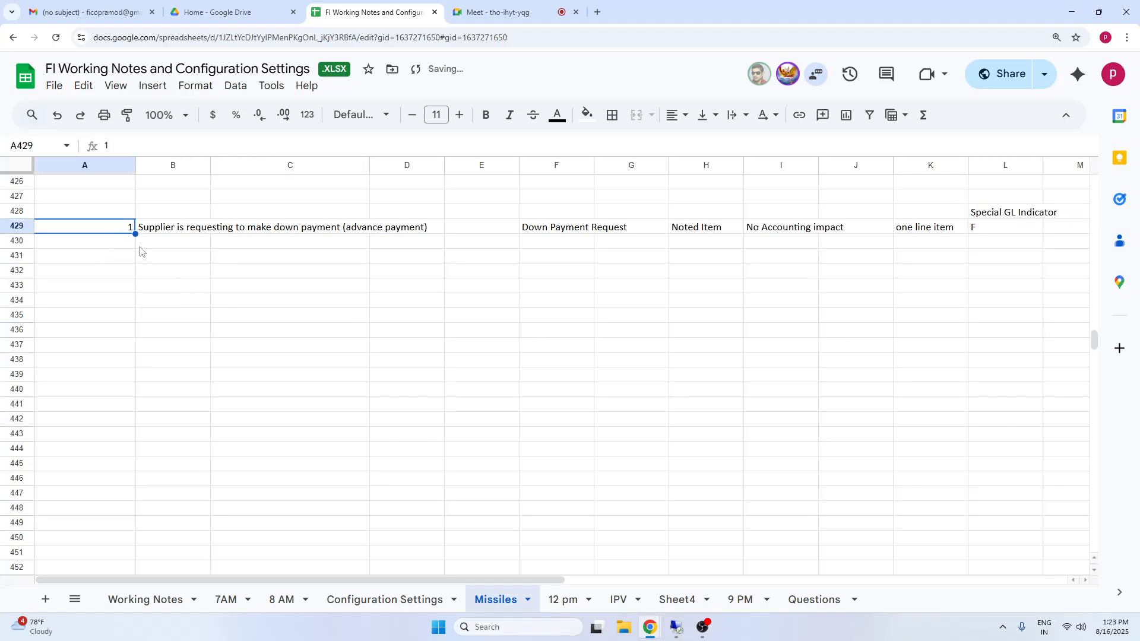
pyautogui.hotkey('ctrl', 'b')
# Enter the number 2 in A430 for the second row of the advance payment notes.
pyautogui.click(116, 242)
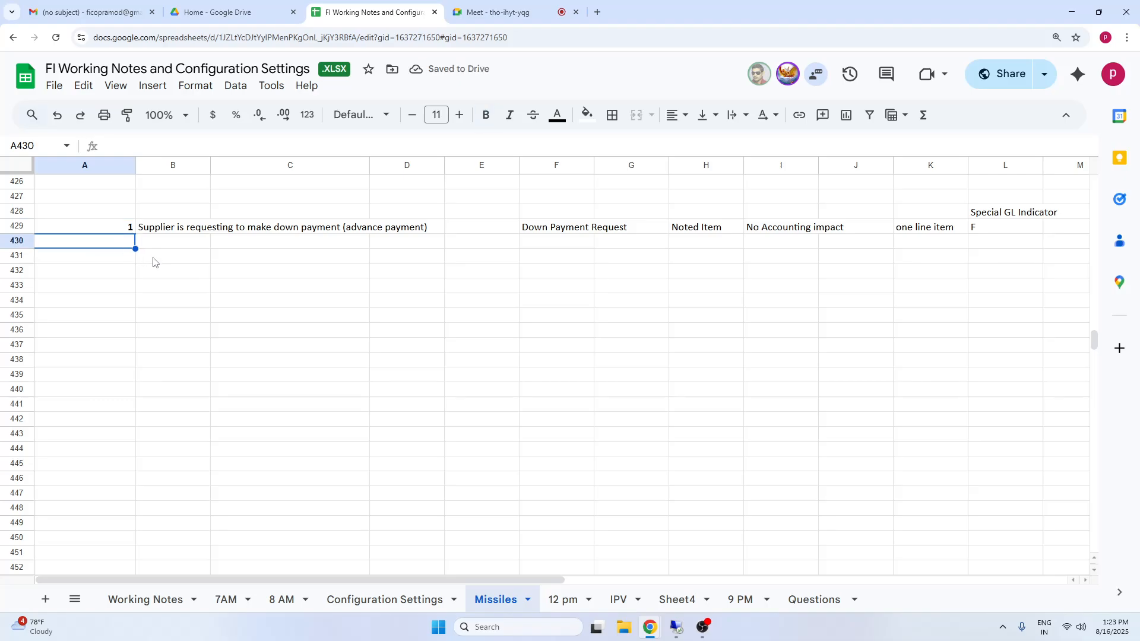
pyautogui.write('2')
pyautogui.click(297, 291)
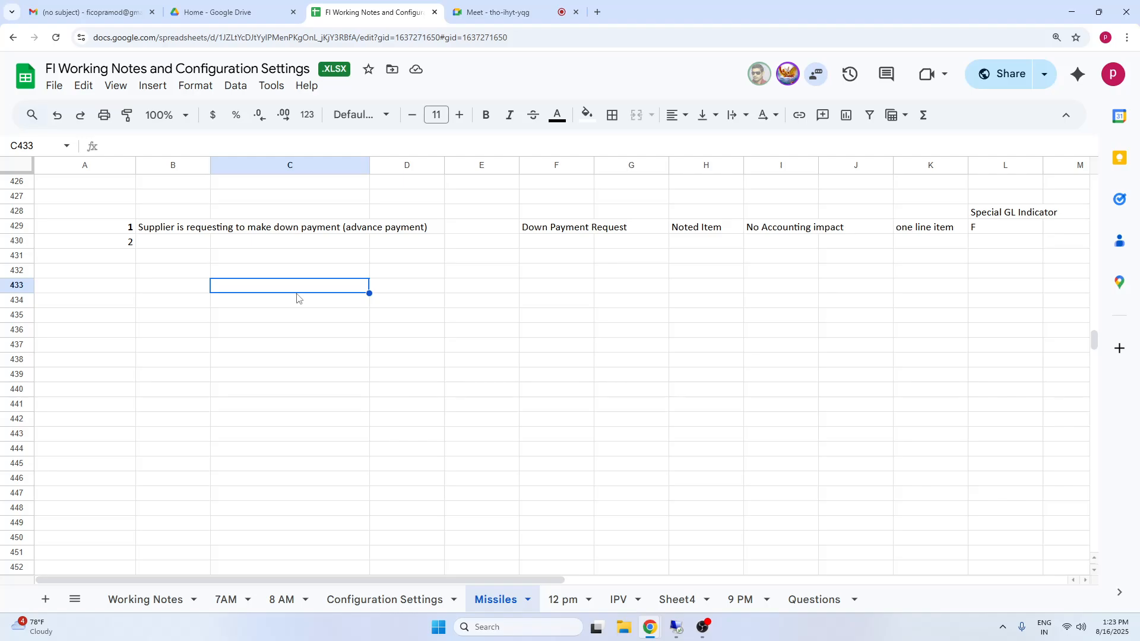
# Enter "Company will make advance payment" in B430 as the text of row 2.
pyautogui.click(166, 245)
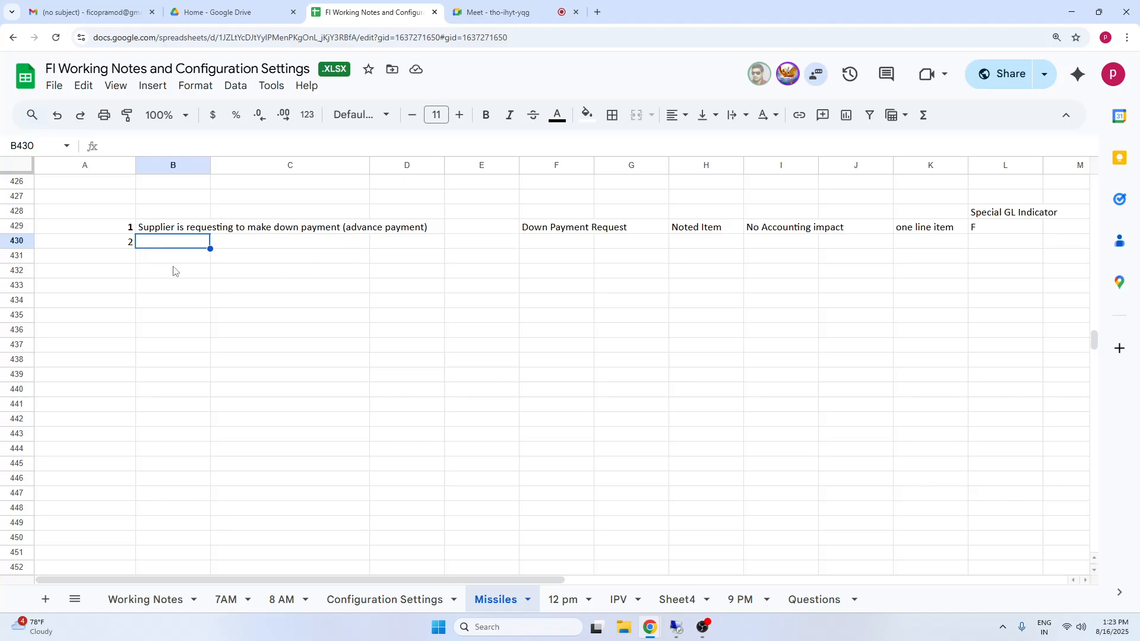
pyautogui.write('Comapny')
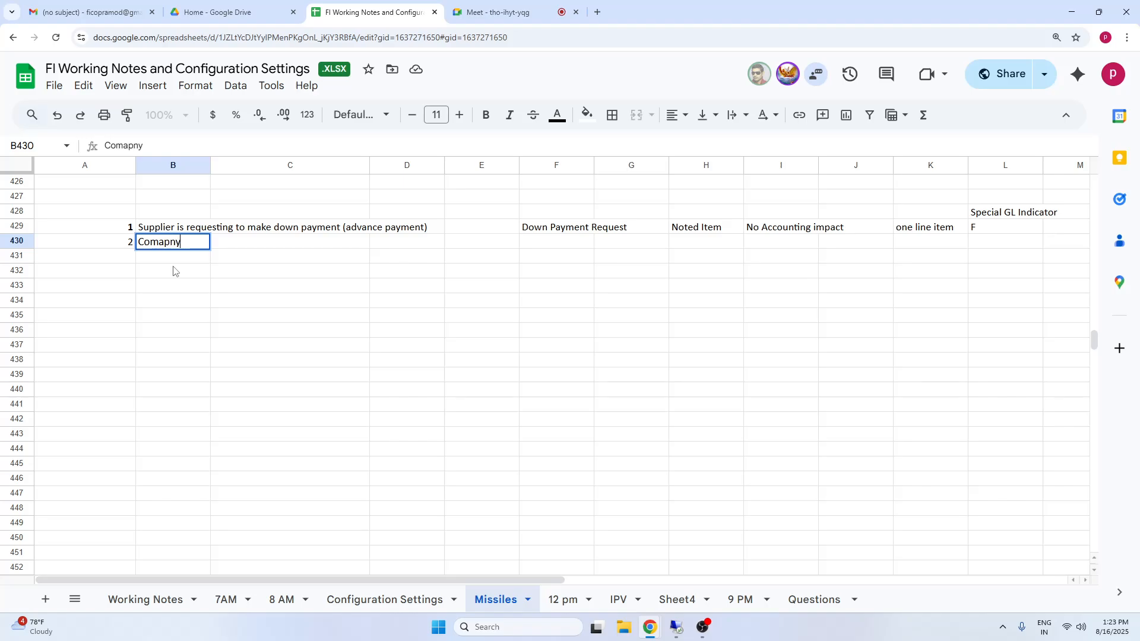
pyautogui.press('BackSpace')
pyautogui.press('BackSpace')
pyautogui.press('BackSpace')
pyautogui.press('BackSpace')
pyautogui.write('pany will make advance payement')
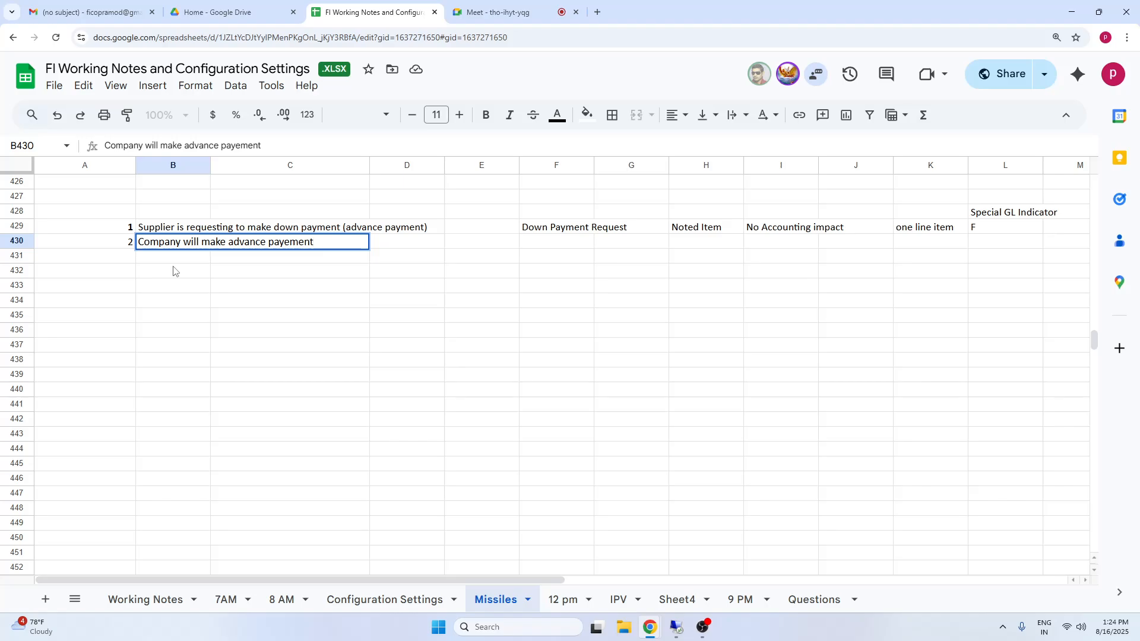
pyautogui.press('BackSpace')
pyautogui.press('BackSpace')
pyautogui.press('BackSpace')
pyautogui.write('m')
pyautogui.click(394, 371)
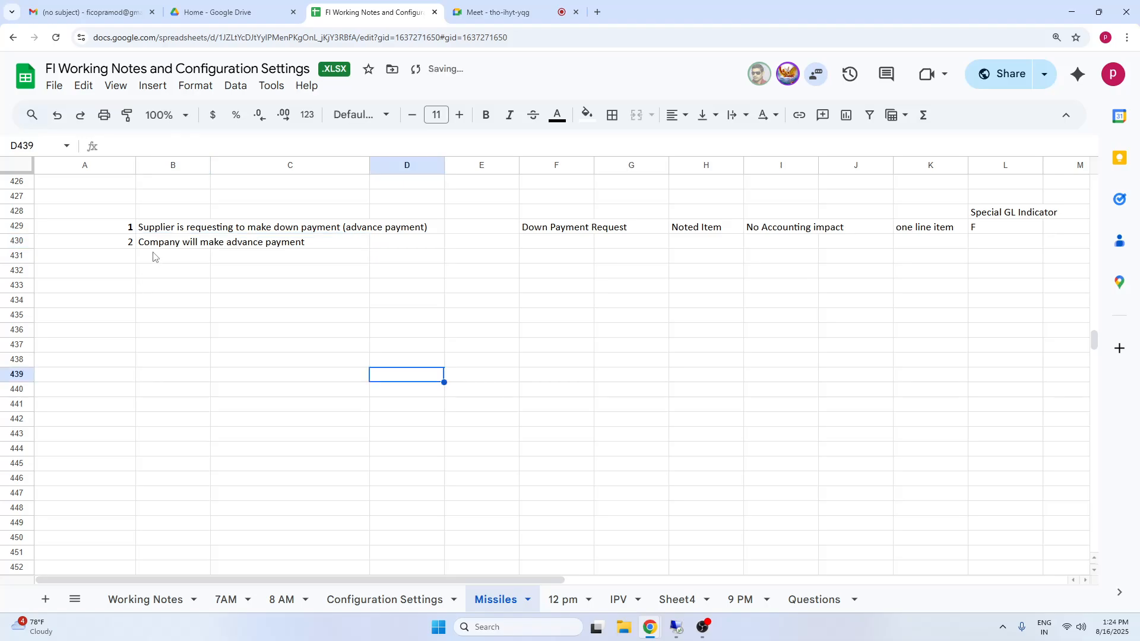
pyautogui.click(161, 243)
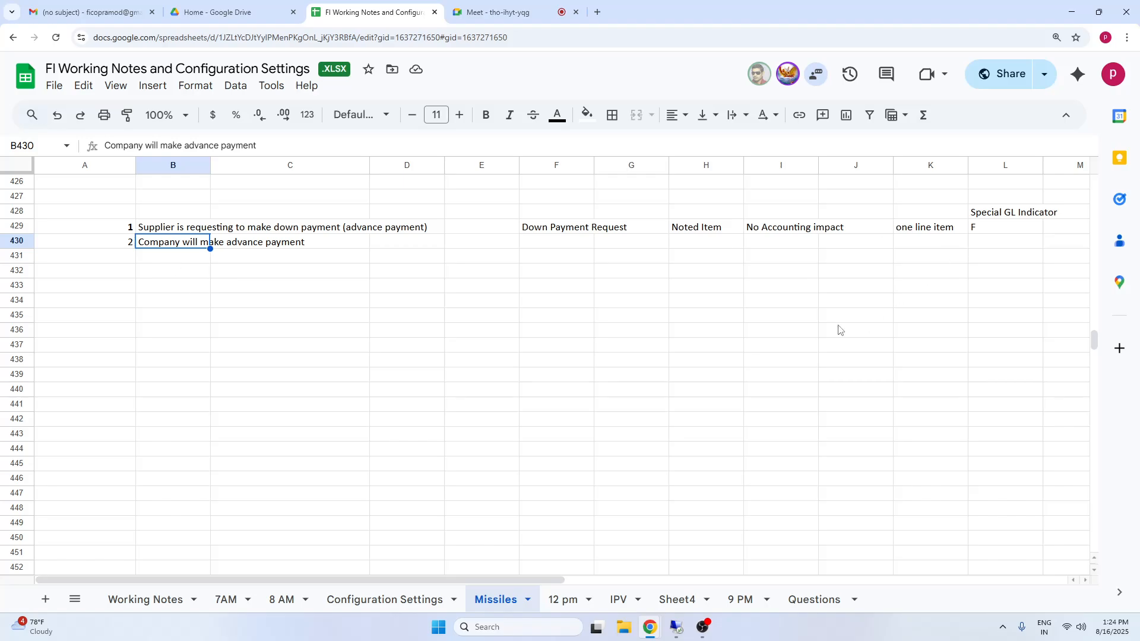
# Enter "Accounting impact" in I430 for the company's advance payment.
pyautogui.click(767, 248)
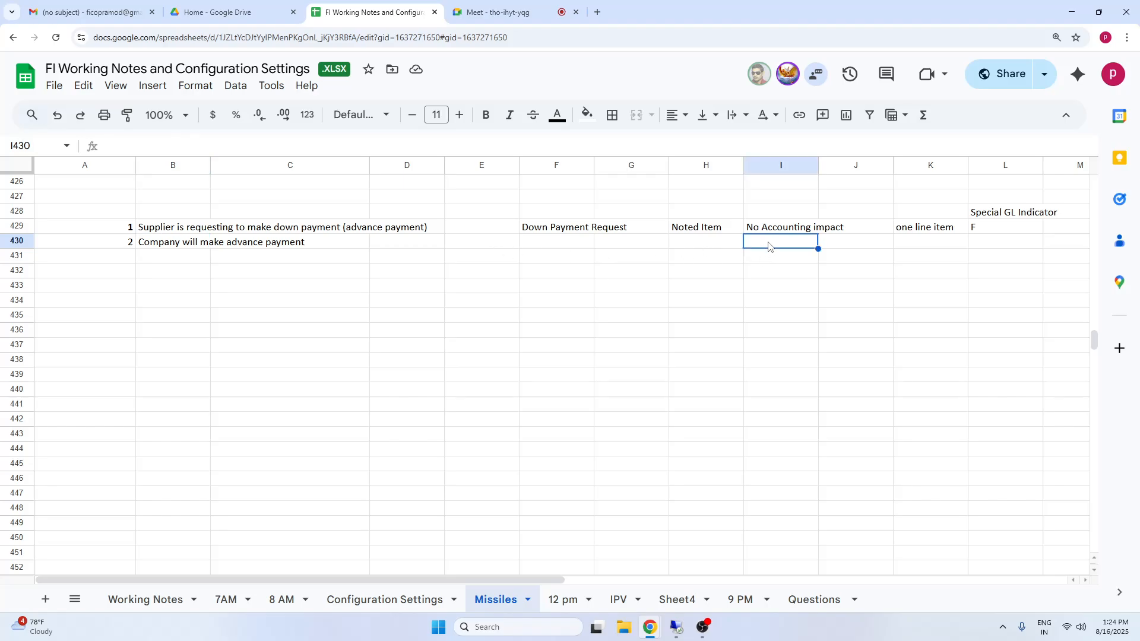
pyautogui.write('Acconting')
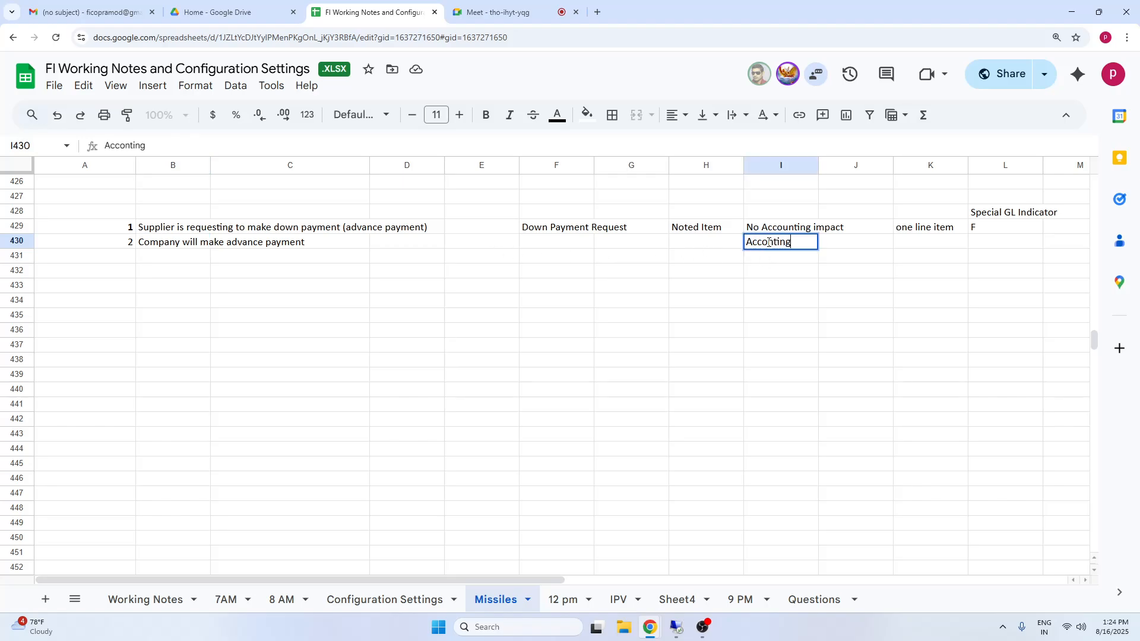
pyautogui.press('BackSpace')
pyautogui.press('BackSpace')
pyautogui.press('BackSpace')
pyautogui.press('BackSpace')
pyautogui.press('BackSpace')
pyautogui.write('unting impac')
pyautogui.click(989, 349)
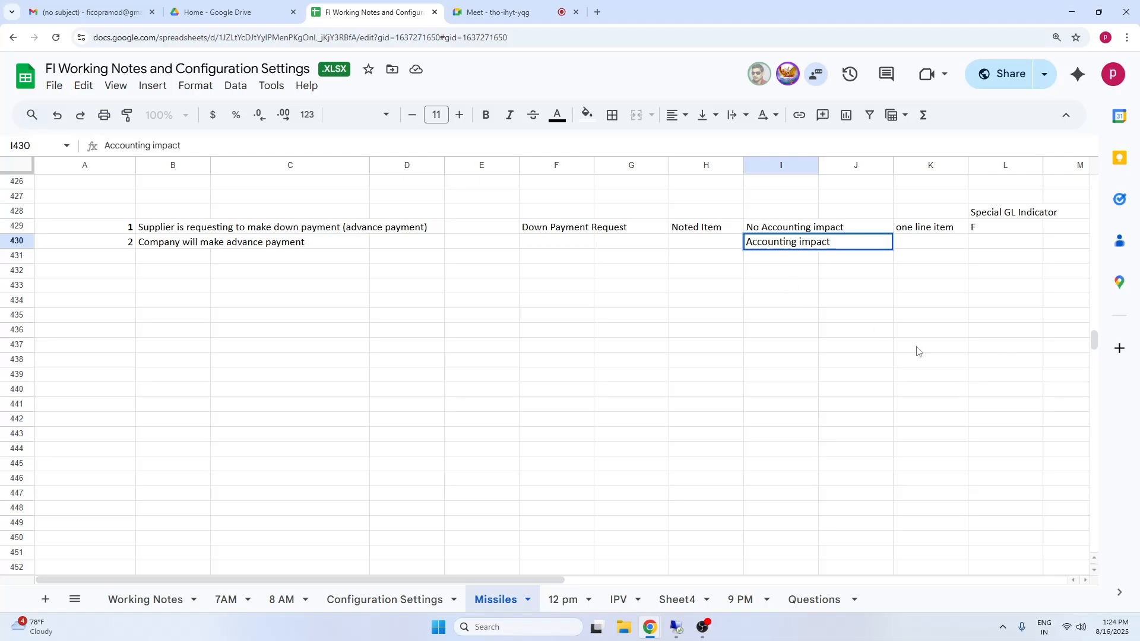
# Compare the noted-item down payment request in row 429 with the company's advance payment in row 430, including their accounting impact.
pyautogui.click(174, 246)
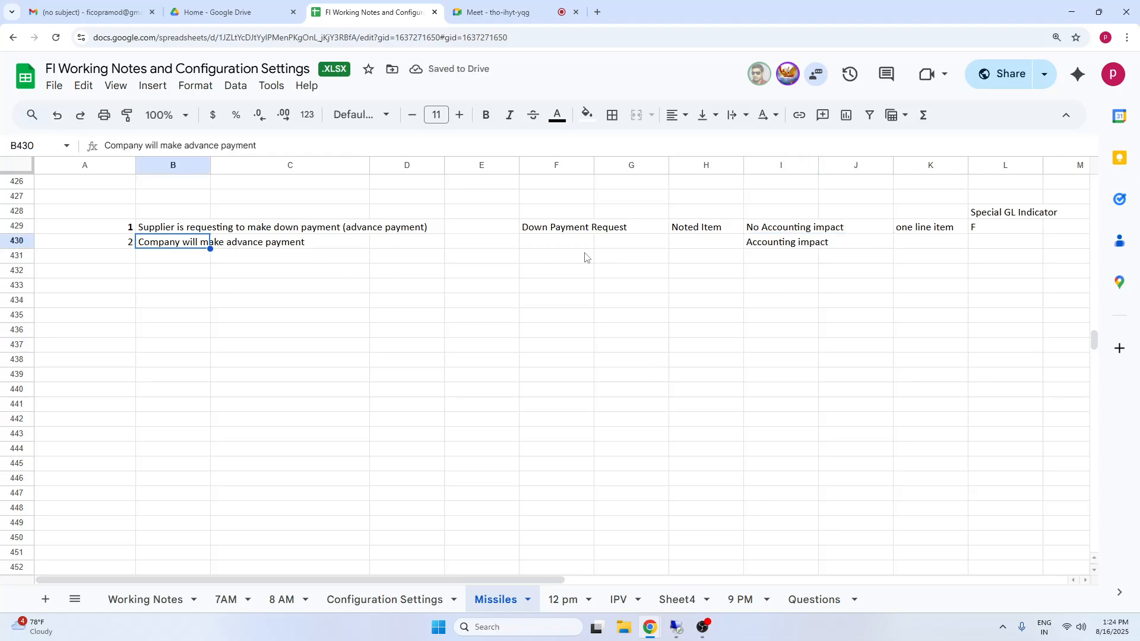
pyautogui.click(549, 231)
pyautogui.click(918, 231)
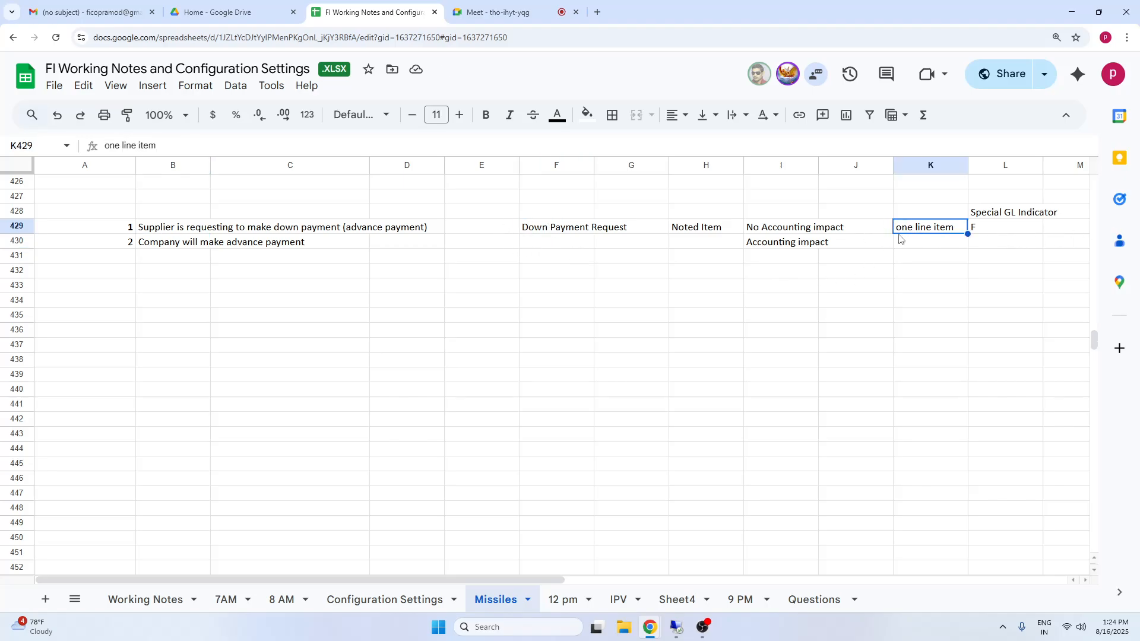
pyautogui.click(168, 244)
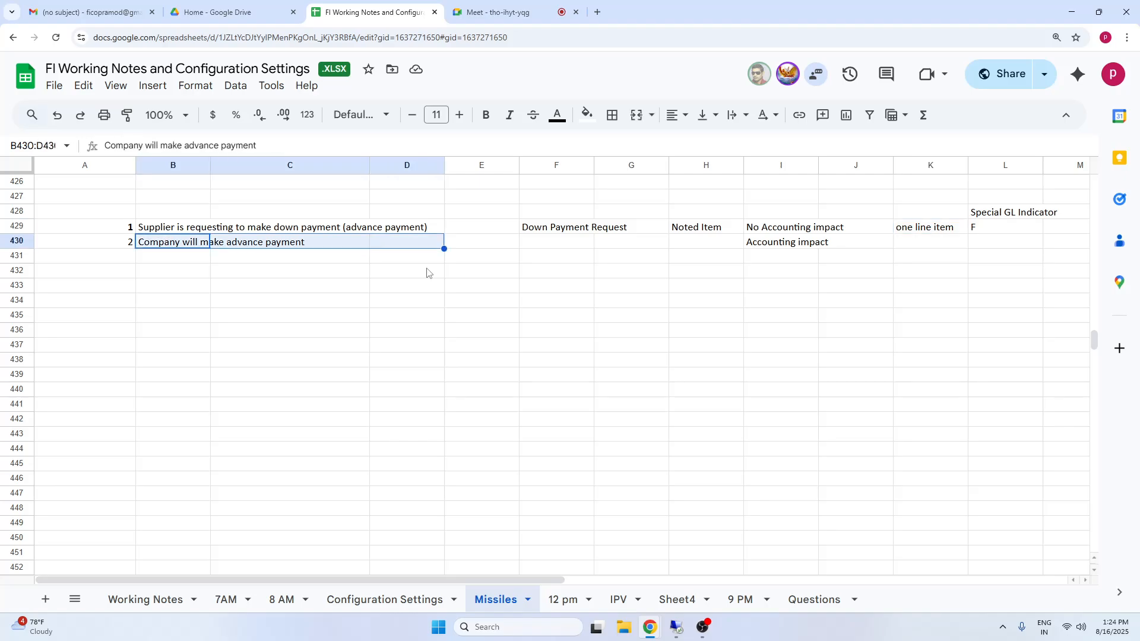
pyautogui.click(927, 231)
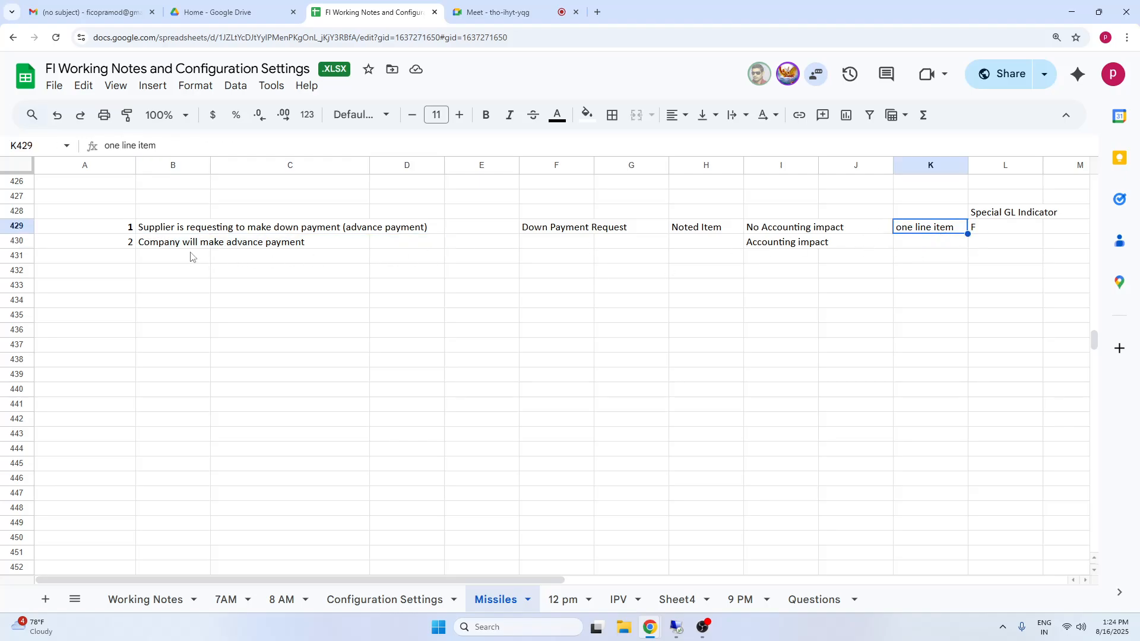
pyautogui.click(177, 243)
pyautogui.click(563, 242)
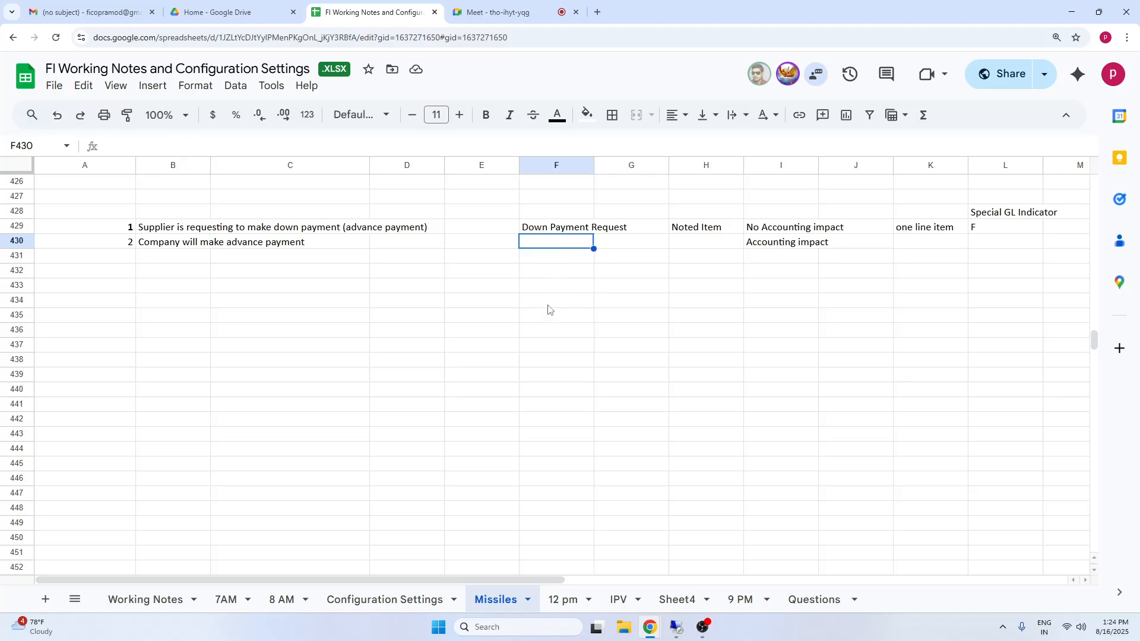
pyautogui.click(794, 243)
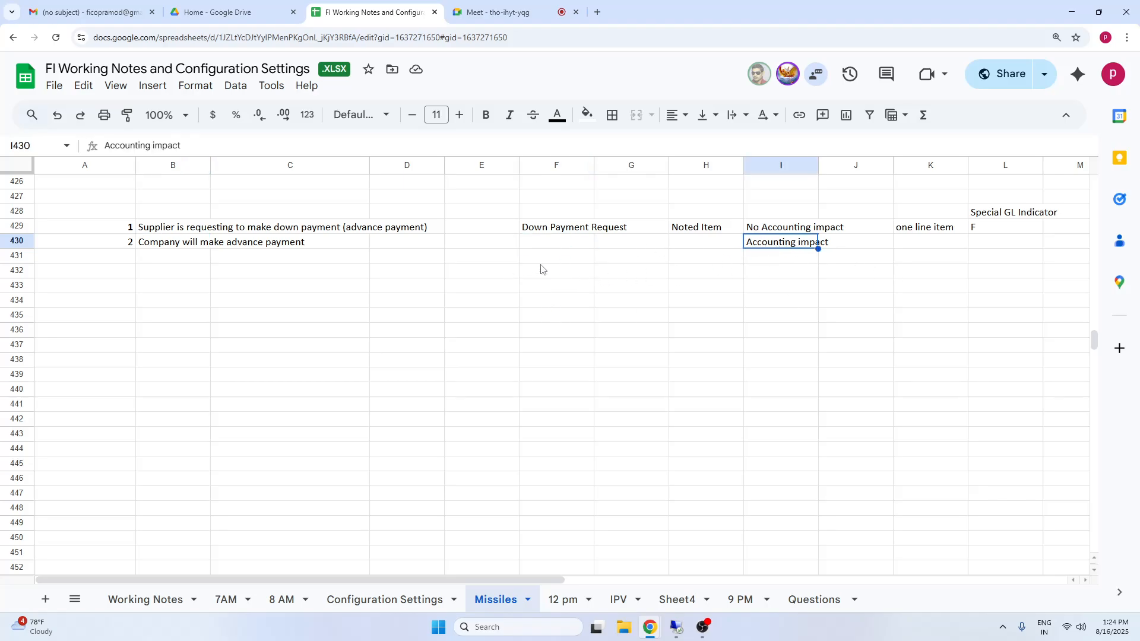
pyautogui.click(178, 244)
# Enter "Vendor" in D431 and "Bank" in D432 as the accounting entry lines for the advance payment.
pyautogui.click(430, 259)
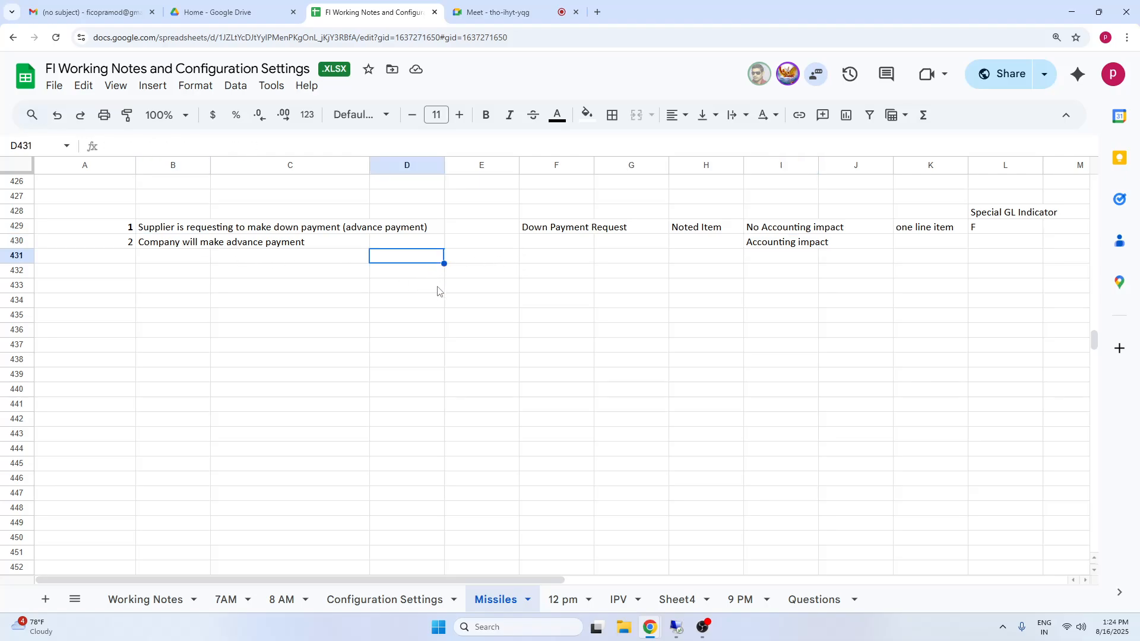
pyautogui.write('Vendor')
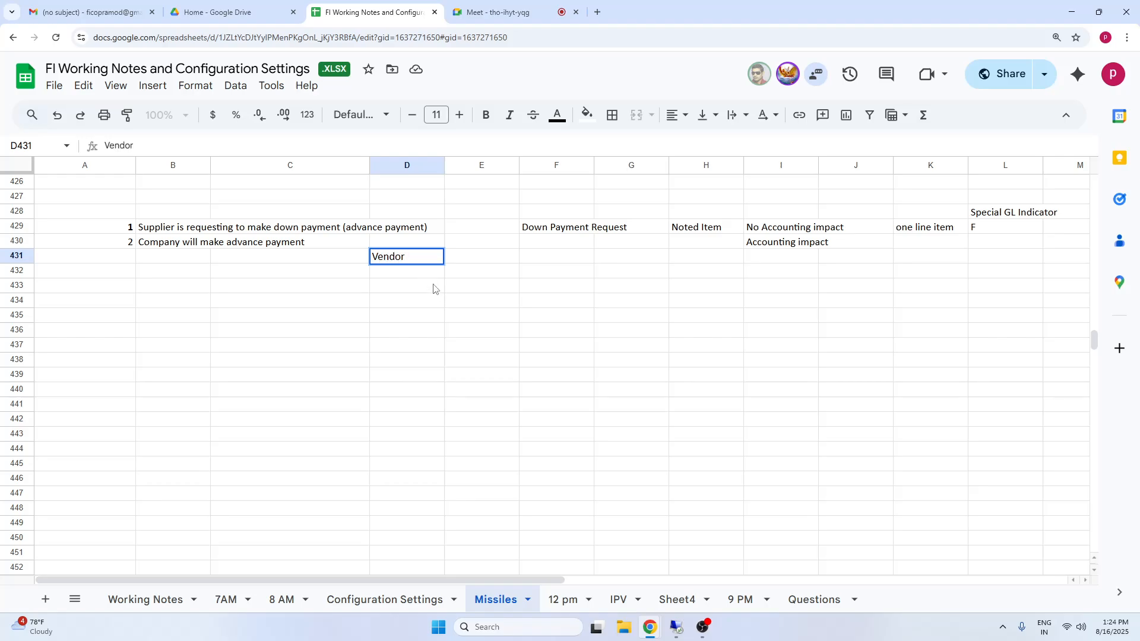
pyautogui.press('Return')
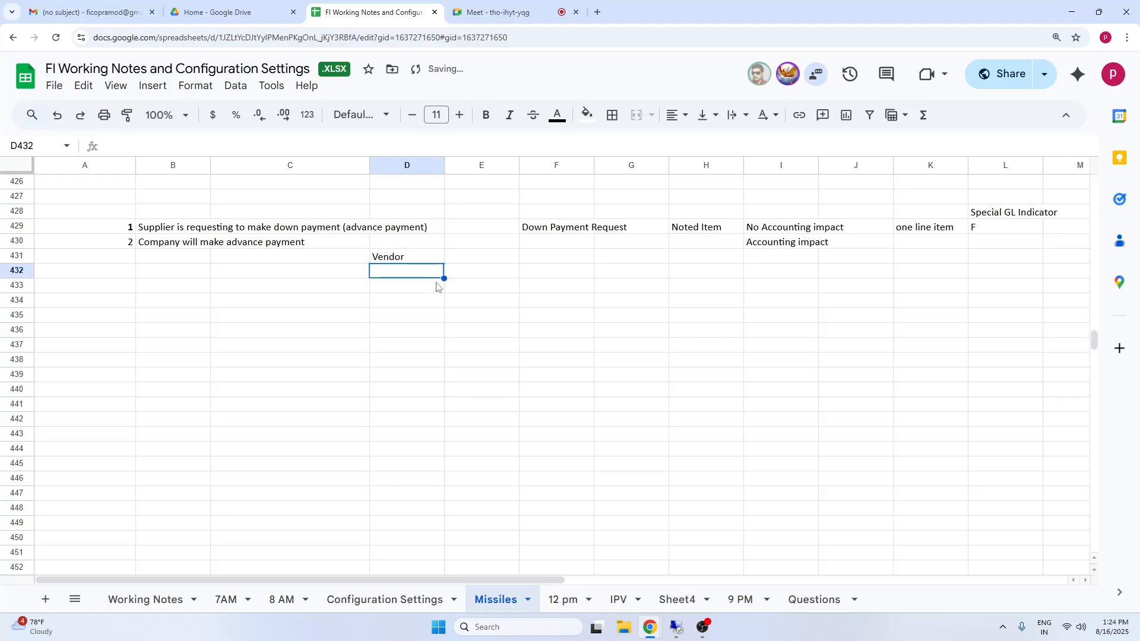
pyautogui.write('Bank')
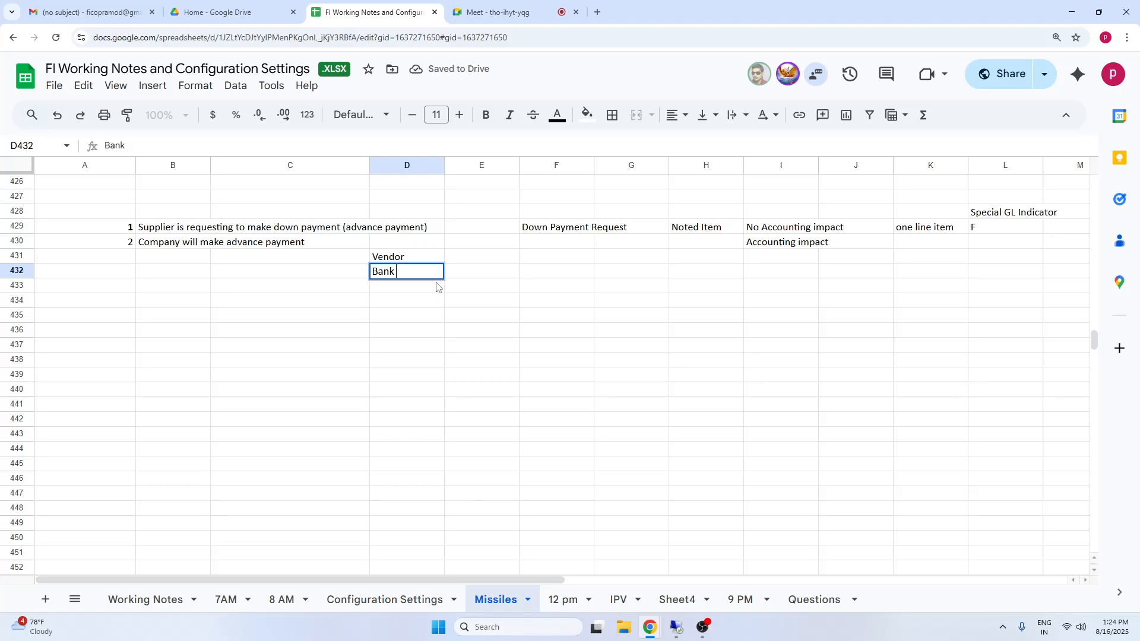
pyautogui.click(402, 264)
pyautogui.moveTo(401, 264); pyautogui.dragTo(479, 279)
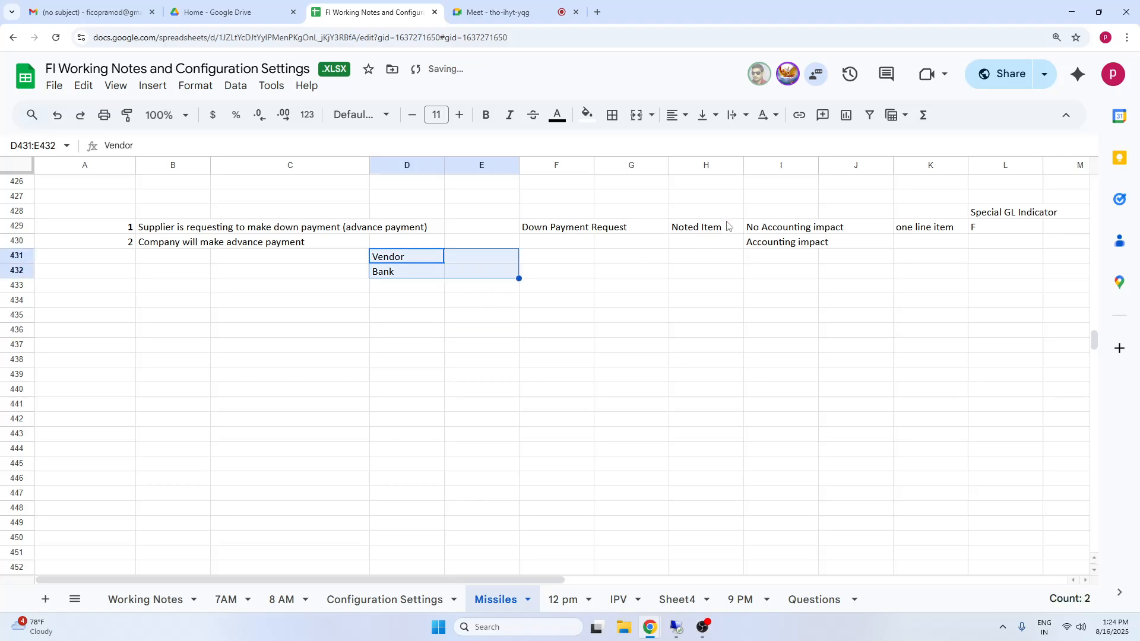
# Append "(A)" to the vendor line in D431 so that it reads "Vendor (A)".
pyautogui.click(159, 244)
pyautogui.doubleClick(421, 259)
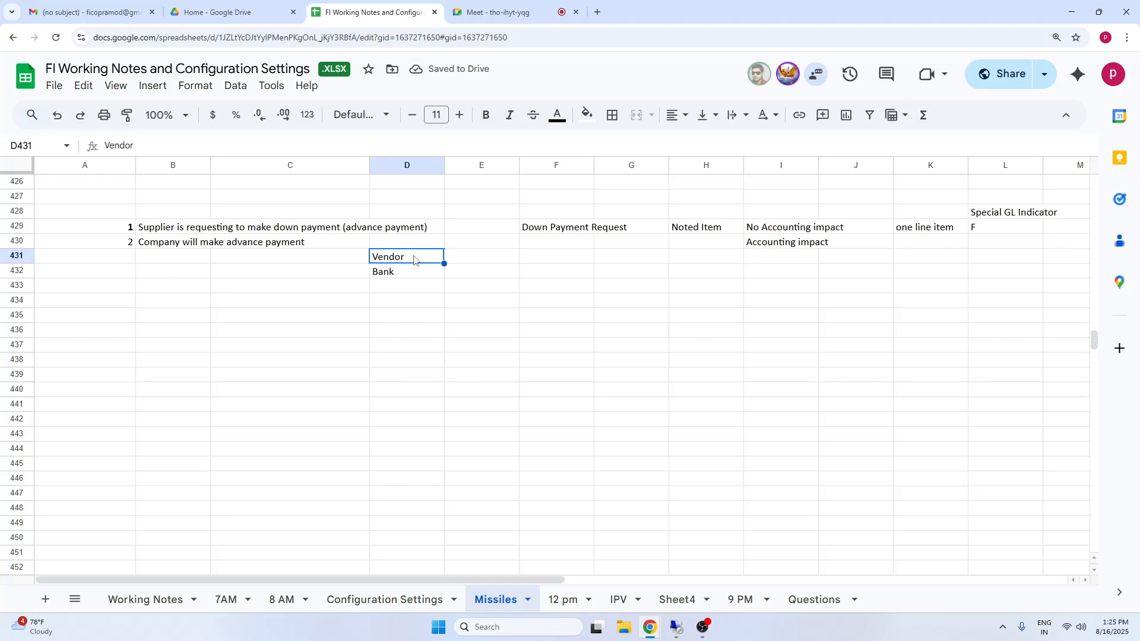
pyautogui.write('(A')
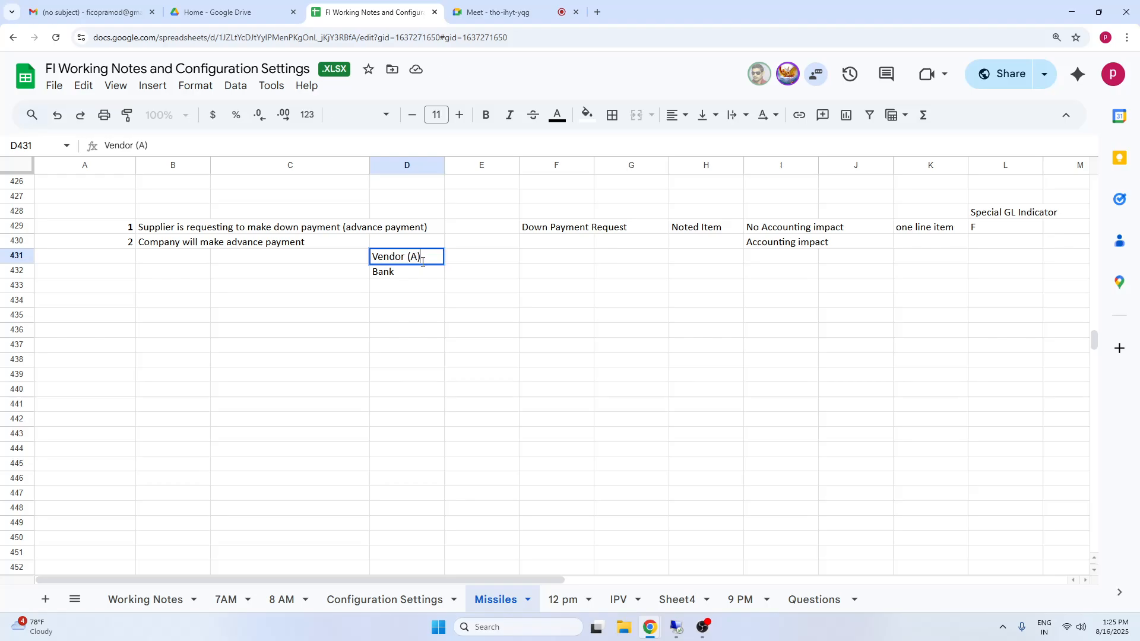
pyautogui.click(597, 403)
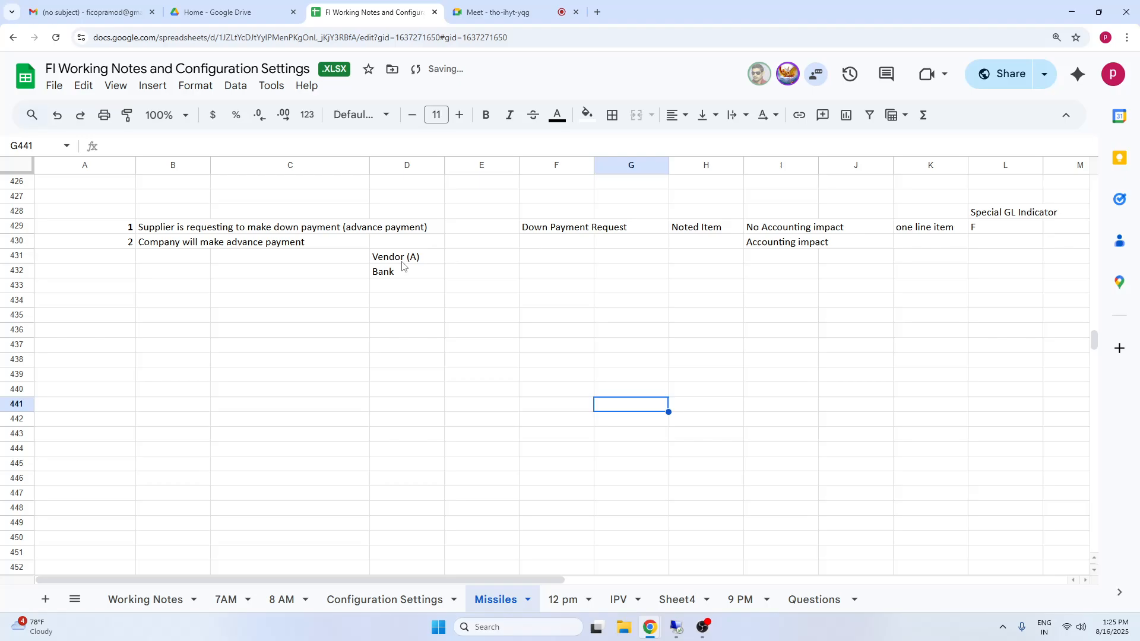
# Enter "A" in L431 as the special GL indicator for the vendor line.
pyautogui.click(397, 262)
pyautogui.click(1008, 215)
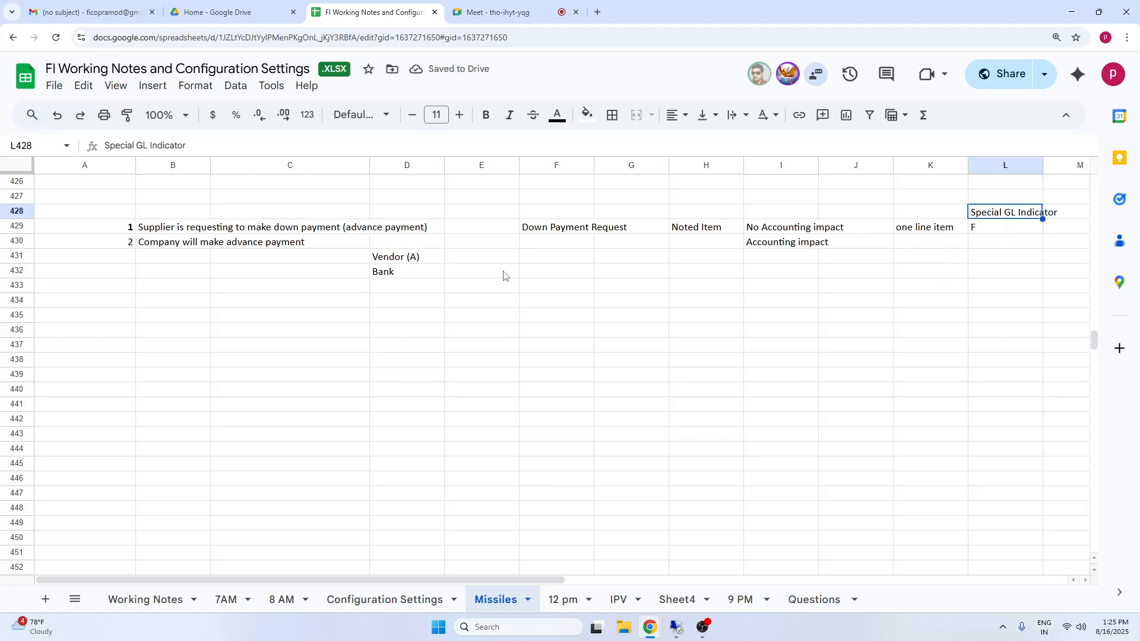
pyautogui.click(650, 260)
pyautogui.click(1005, 264)
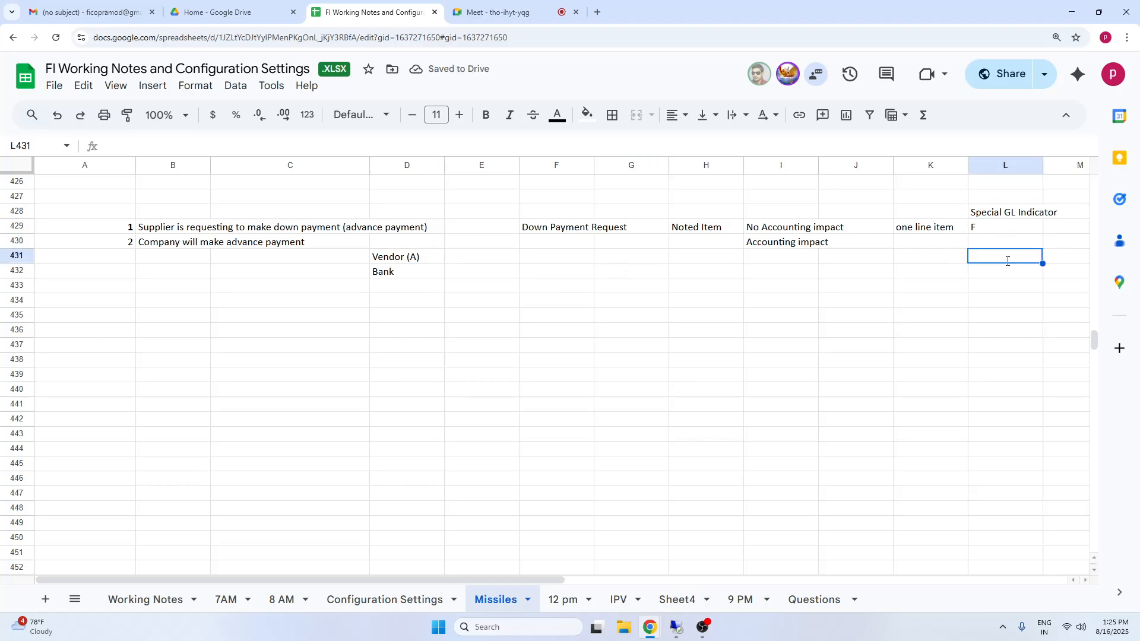
pyautogui.write('A')
pyautogui.click(1024, 319)
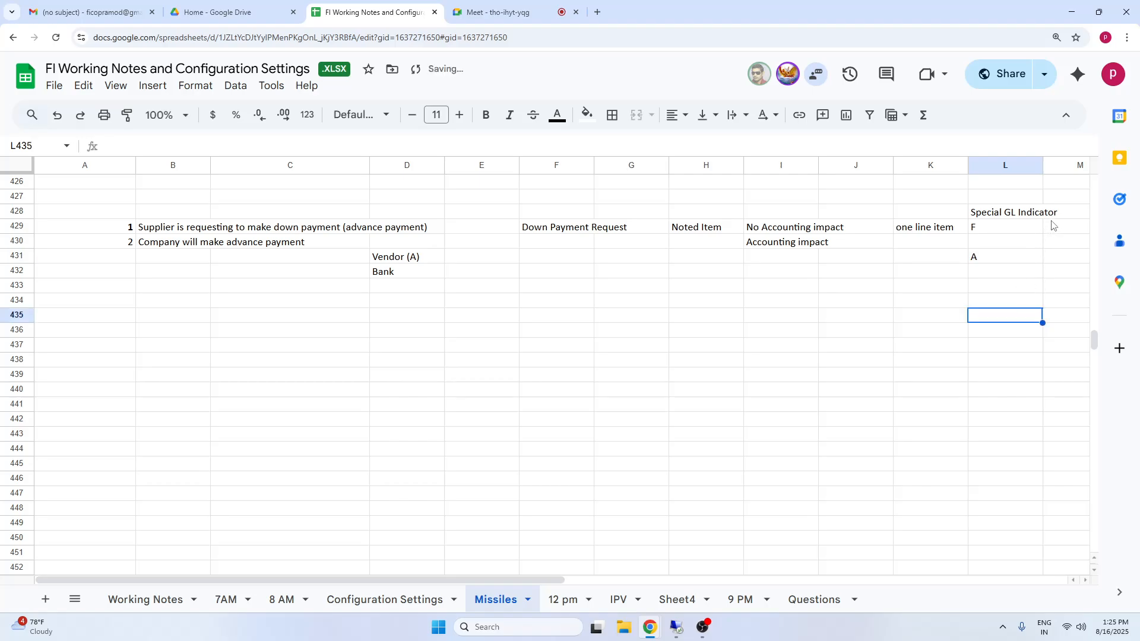
# Enter "Down Payment Request" in M429 as the description of special GL indicator F.
pyautogui.click(1056, 230)
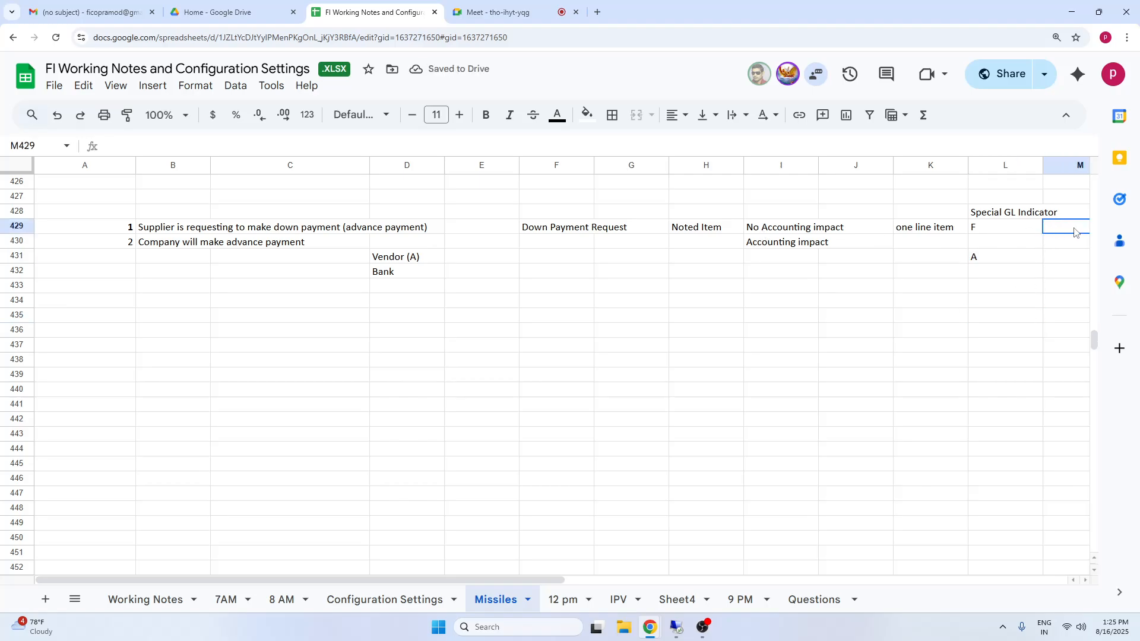
pyautogui.write('Down P')
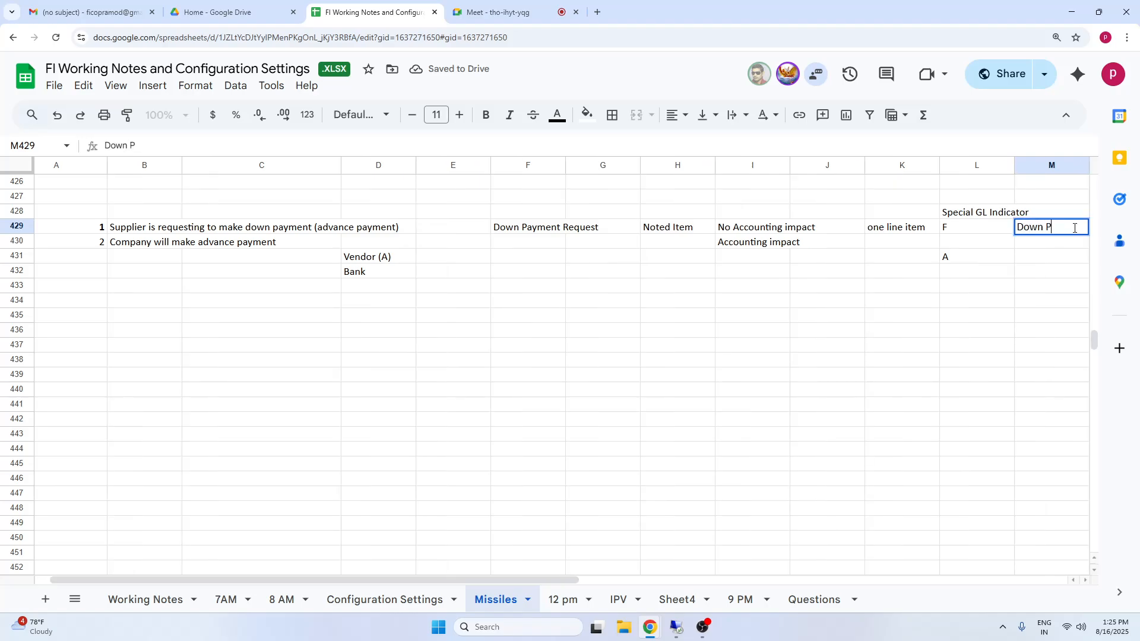
pyautogui.write('ayment')
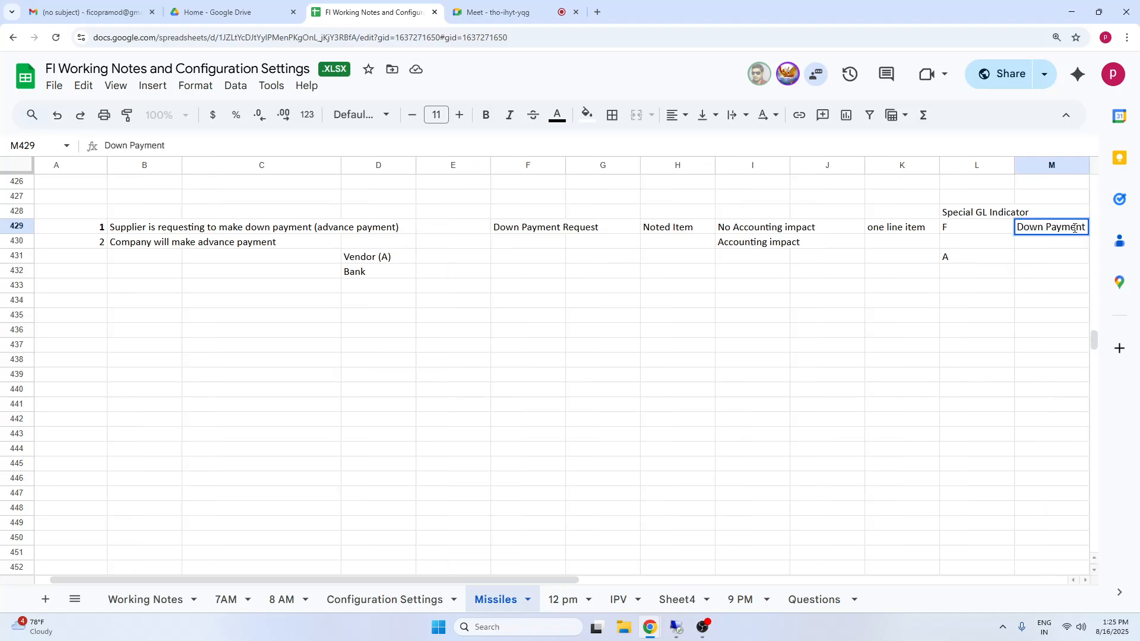
pyautogui.write(' Request')
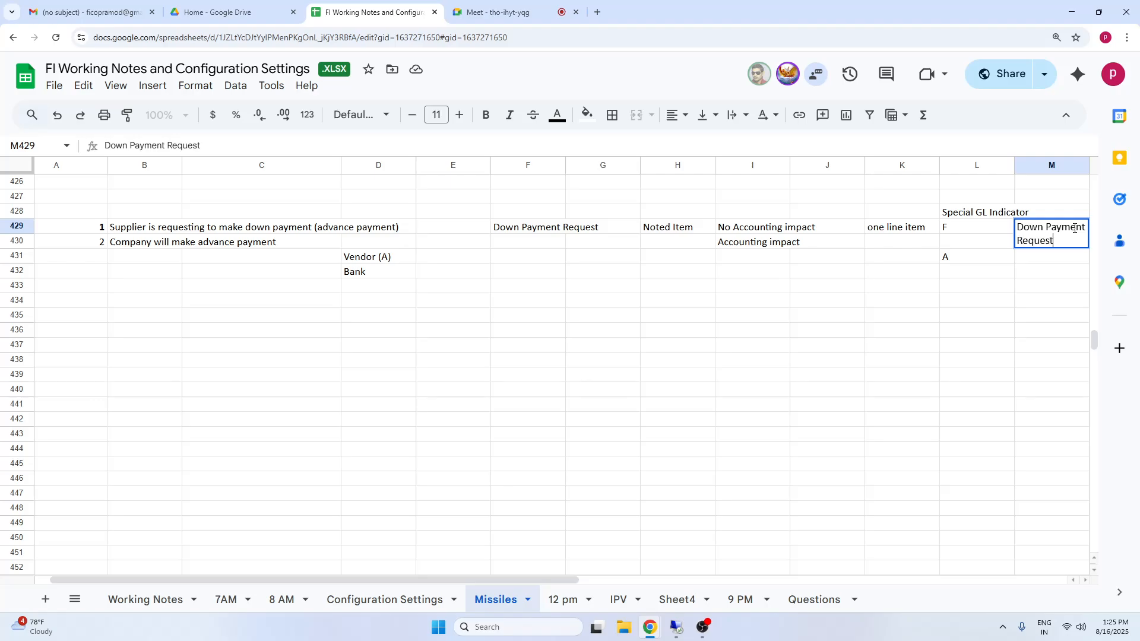
pyautogui.click(1074, 306)
# Enter "Down Payment" in M431 as the description of special GL indicator A.
pyautogui.click(971, 259)
pyautogui.click(1051, 263)
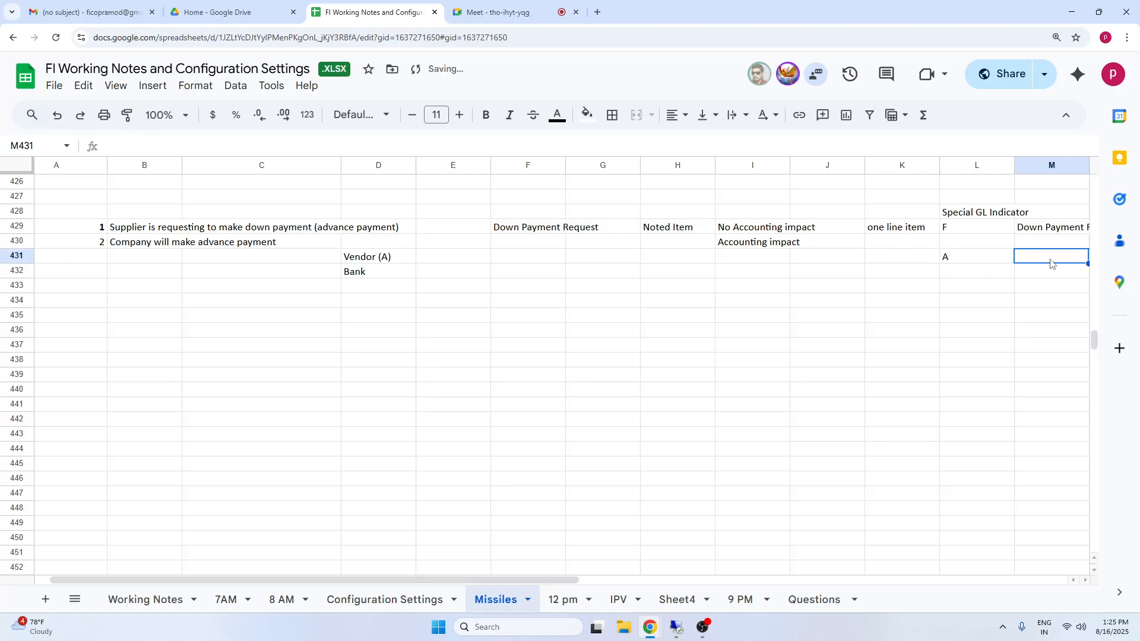
pyautogui.write('Down ')
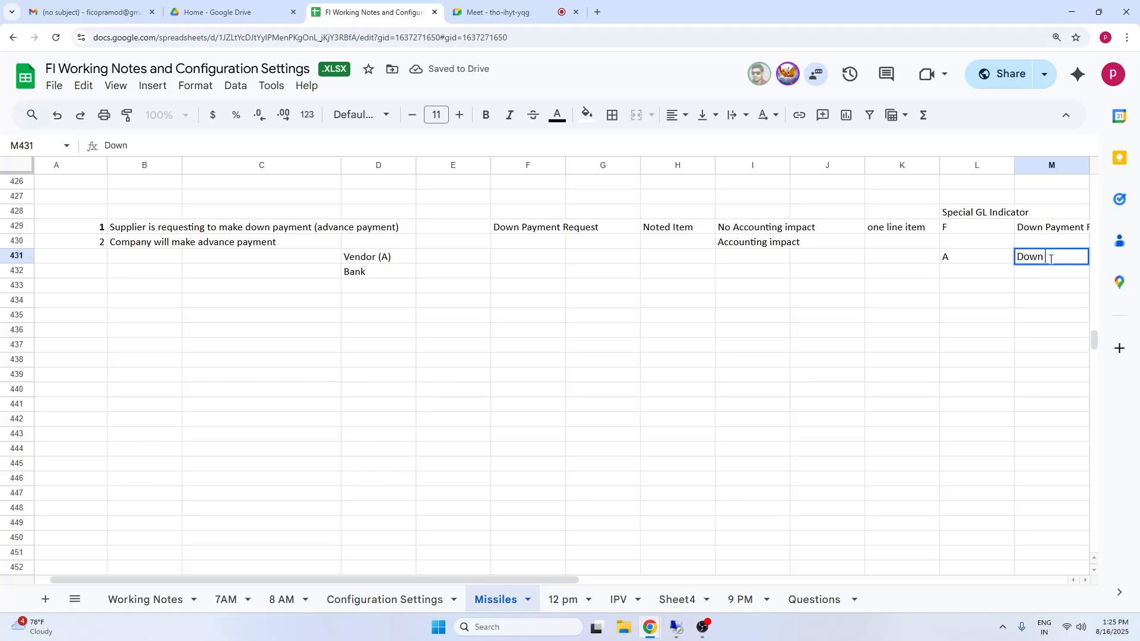
pyautogui.write('Payment')
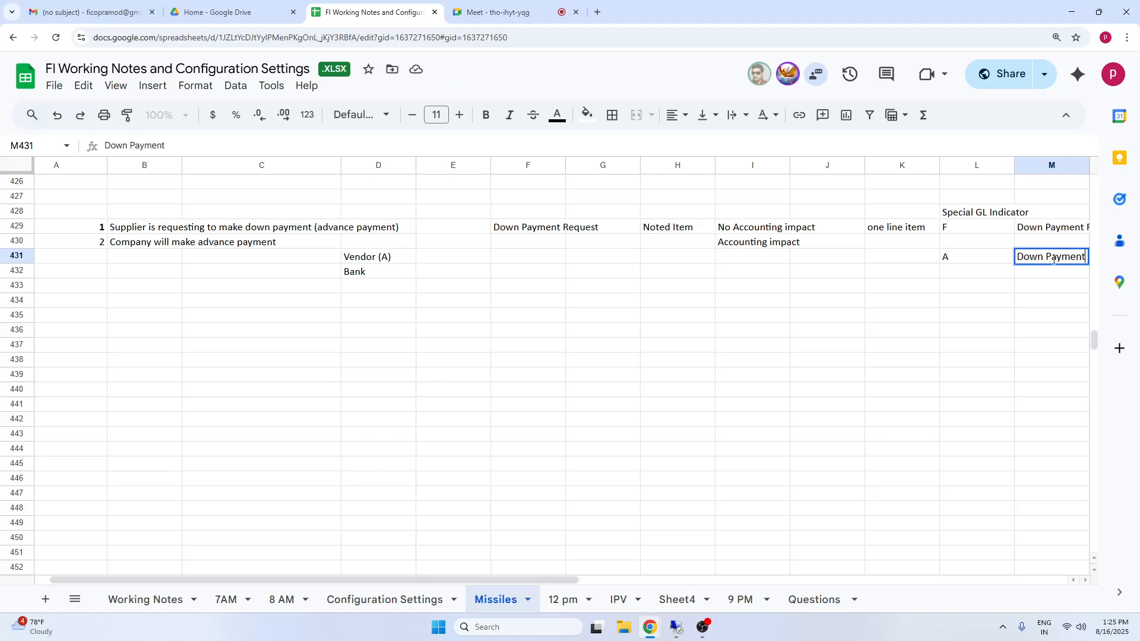
pyautogui.click(1049, 390)
# Review the vendor and bank lines in D431:D432 against special GL indicator F in L429.
pyautogui.moveTo(363, 256); pyautogui.dragTo(359, 272)
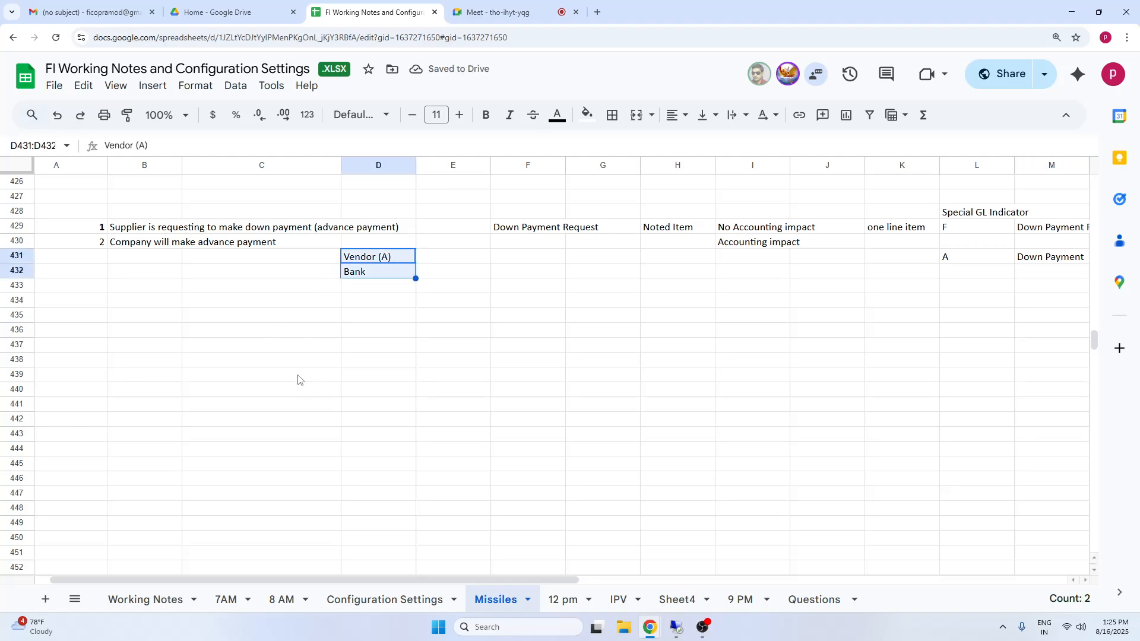
pyautogui.click(499, 340)
pyautogui.click(368, 271)
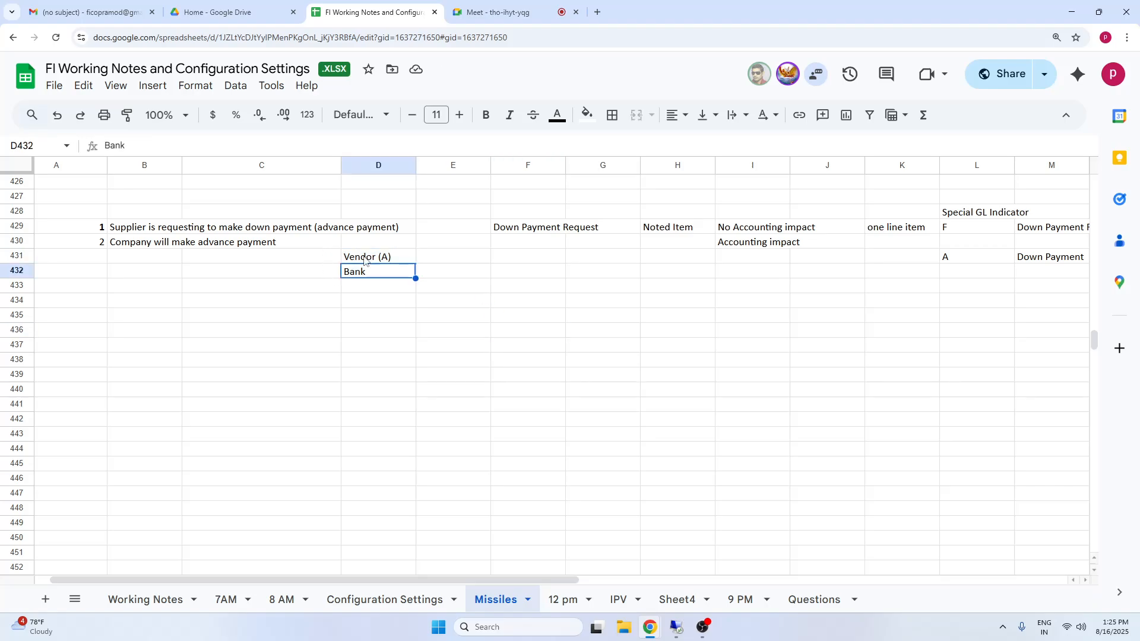
pyautogui.click(962, 230)
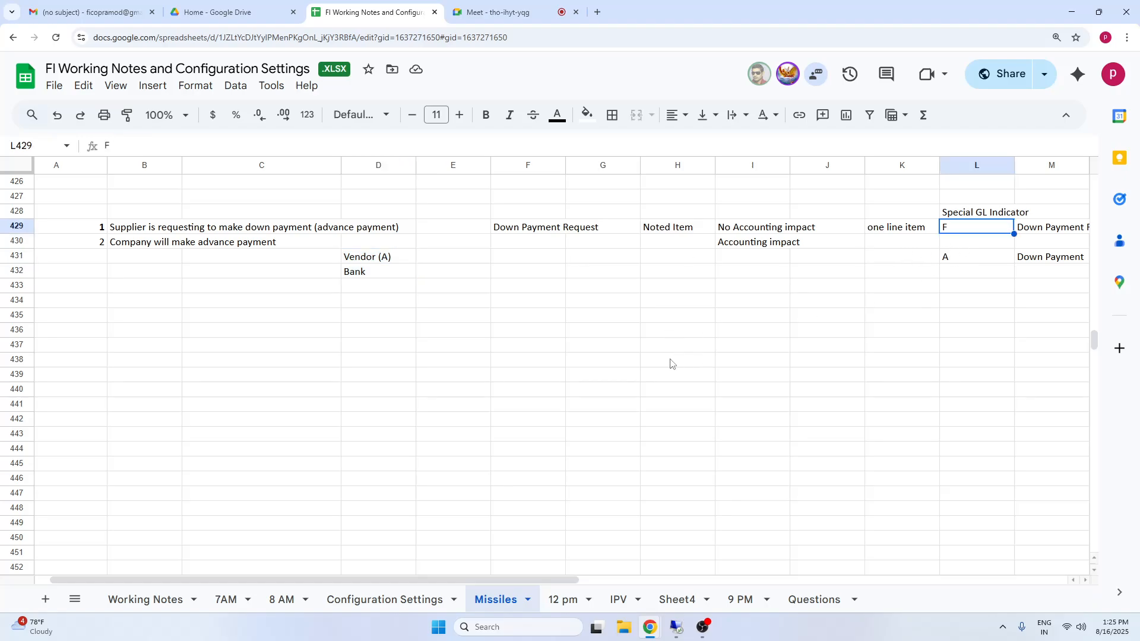
pyautogui.click(366, 271)
pyautogui.click(96, 305)
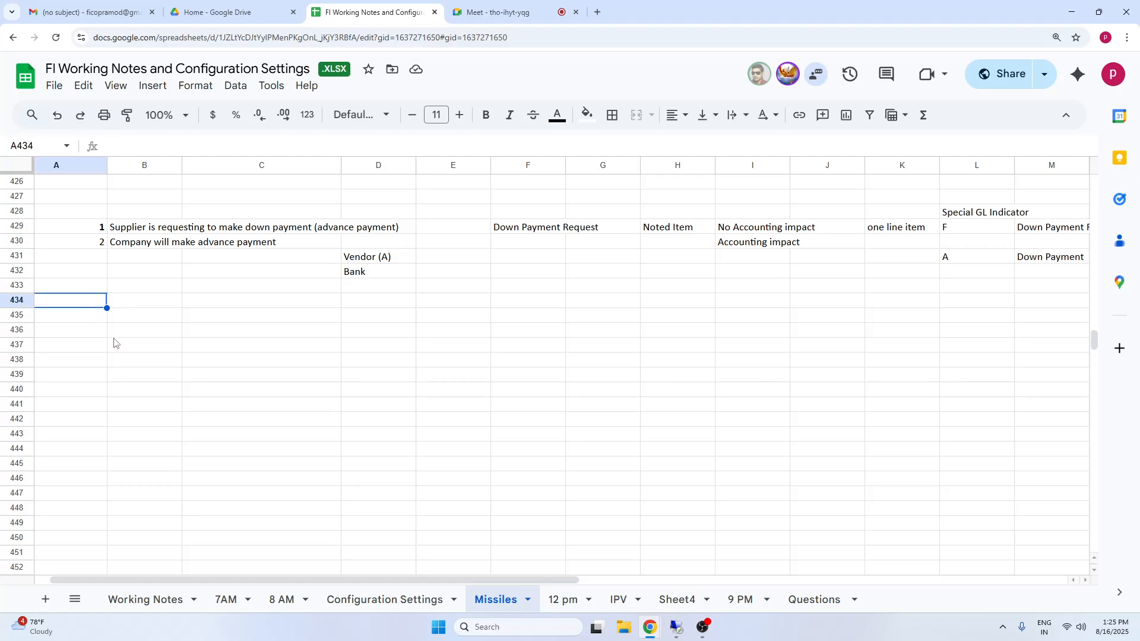
pyautogui.click(602, 392)
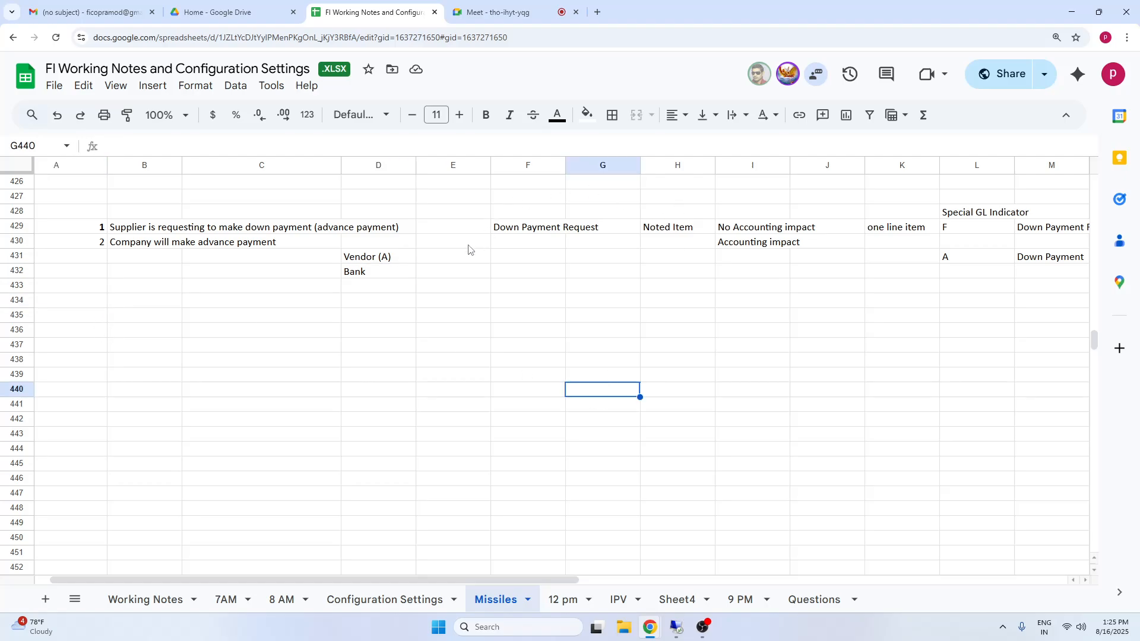
# Enter the amount 1000 in E429 for the supplier's down payment request.
pyautogui.click(450, 228)
pyautogui.write('1000')
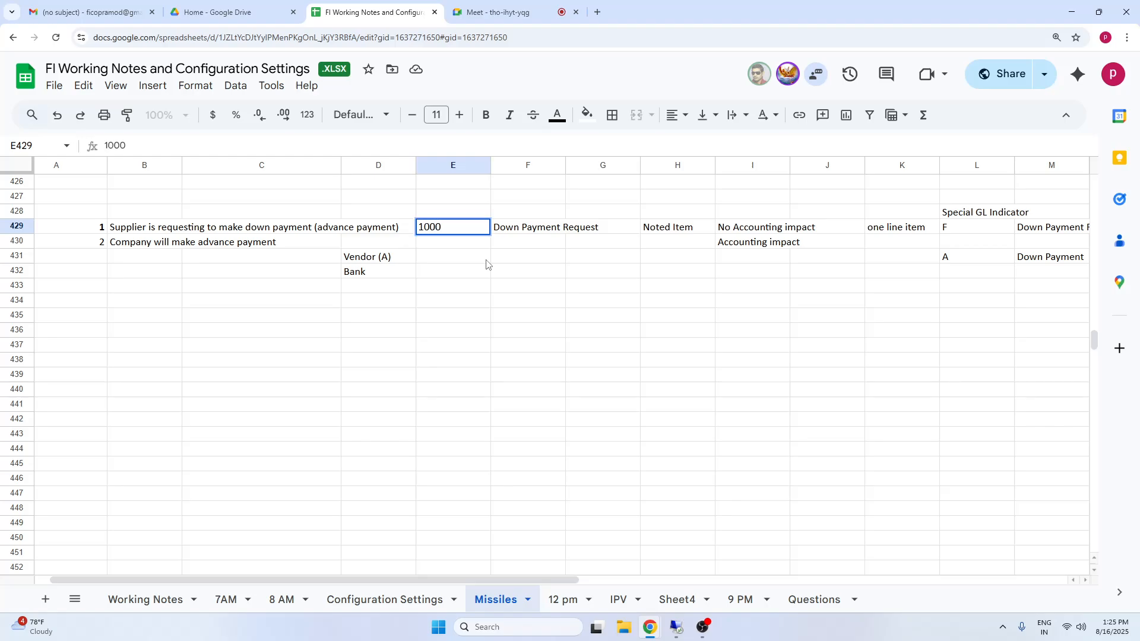
pyautogui.click(524, 301)
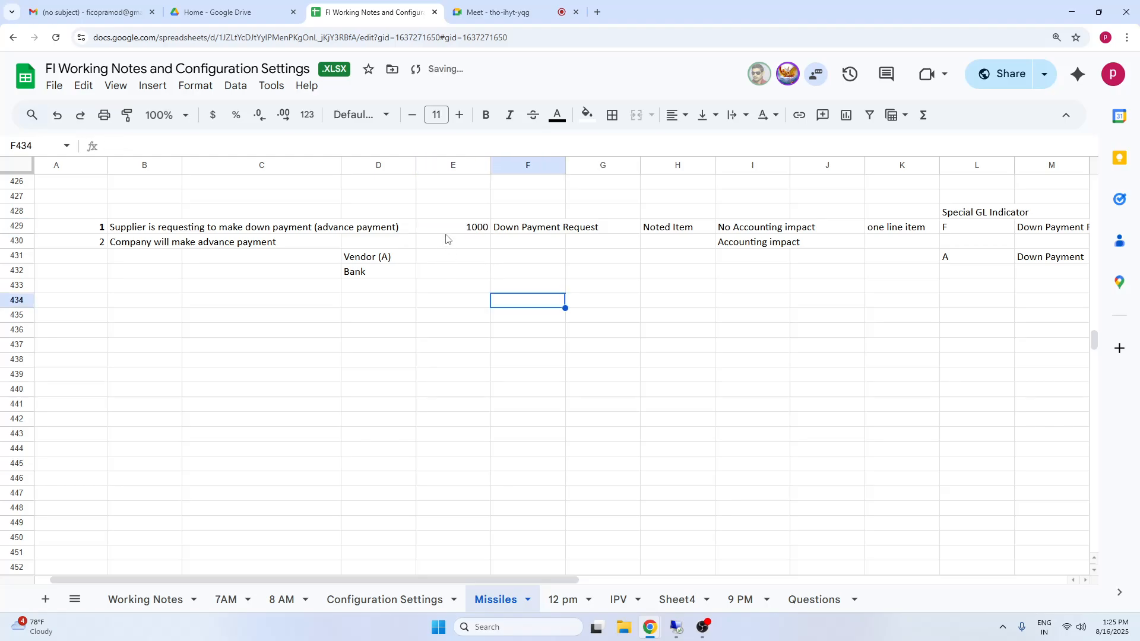
# Enter the amount 1000 in E431 for the Vendor (A) line of the advance payment.
pyautogui.click(371, 263)
pyautogui.click(461, 257)
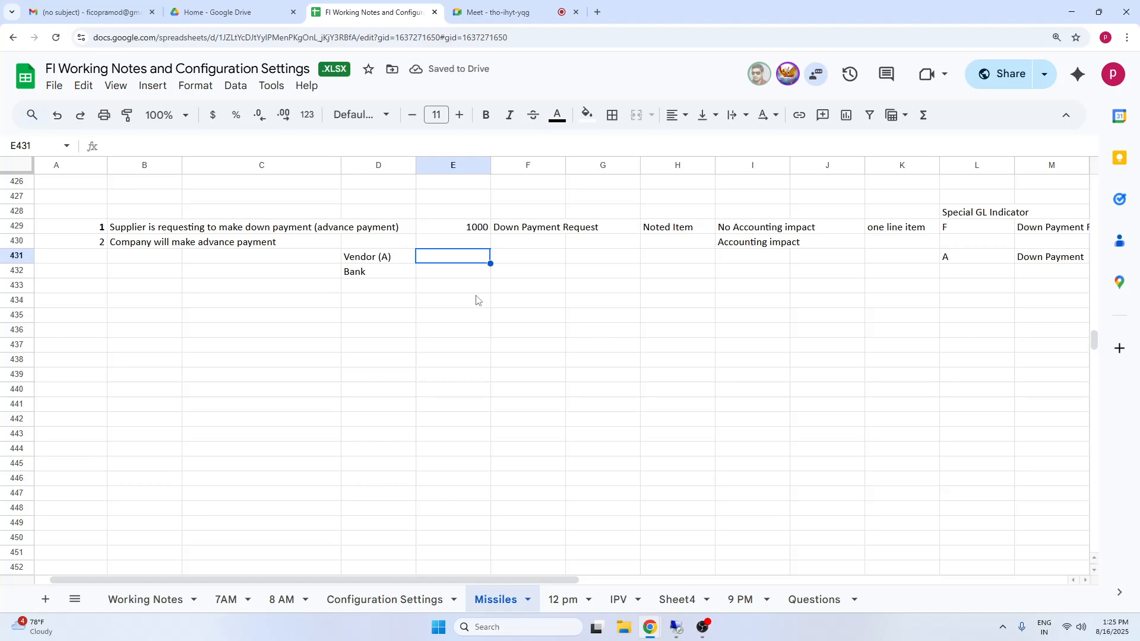
pyautogui.write('1000')
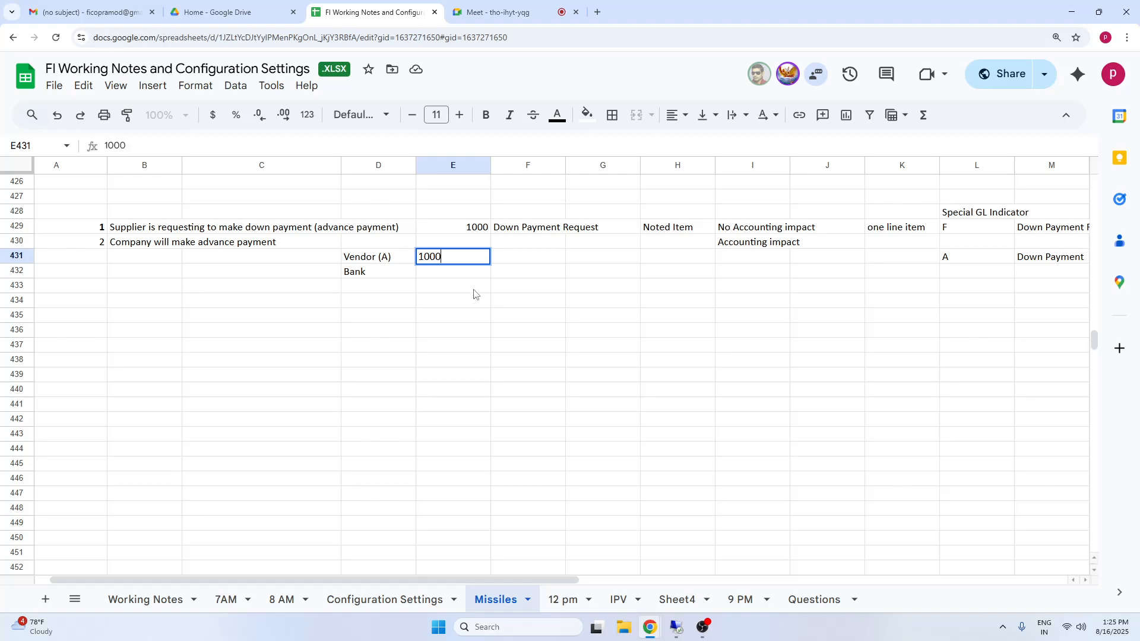
pyautogui.click(496, 344)
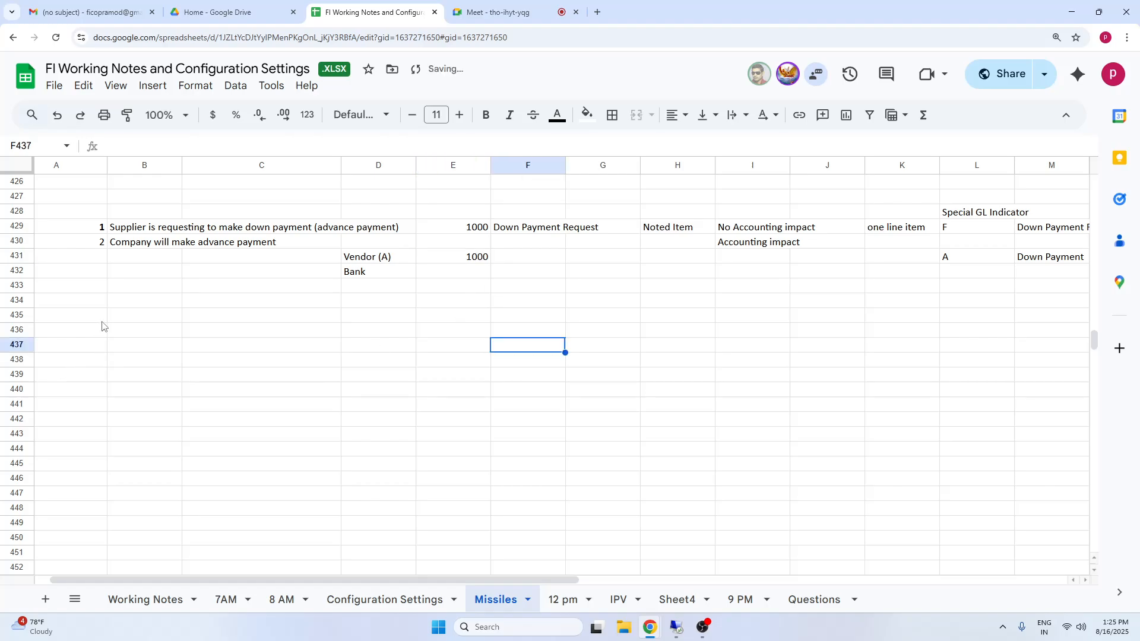
# Enter the number 3 in A435 for the third point of the advance payment notes.
pyautogui.click(102, 318)
pyautogui.write('3')
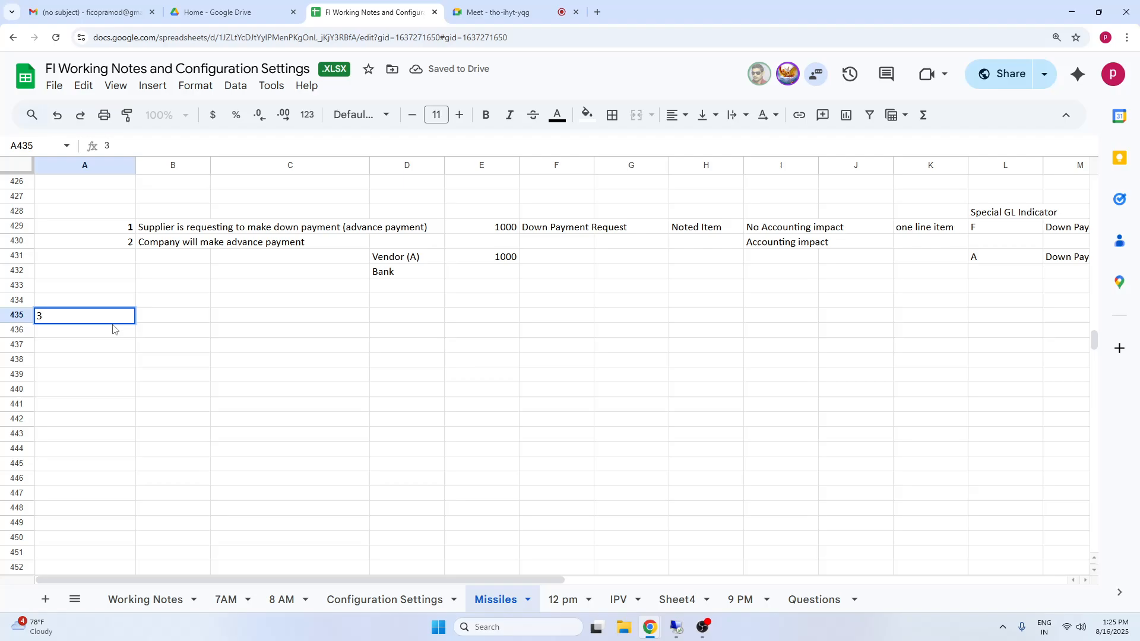
pyautogui.click(201, 350)
# Enter "Vendor Inv" in B435 as the description of the third point.
pyautogui.click(192, 316)
pyautogui.write('V')
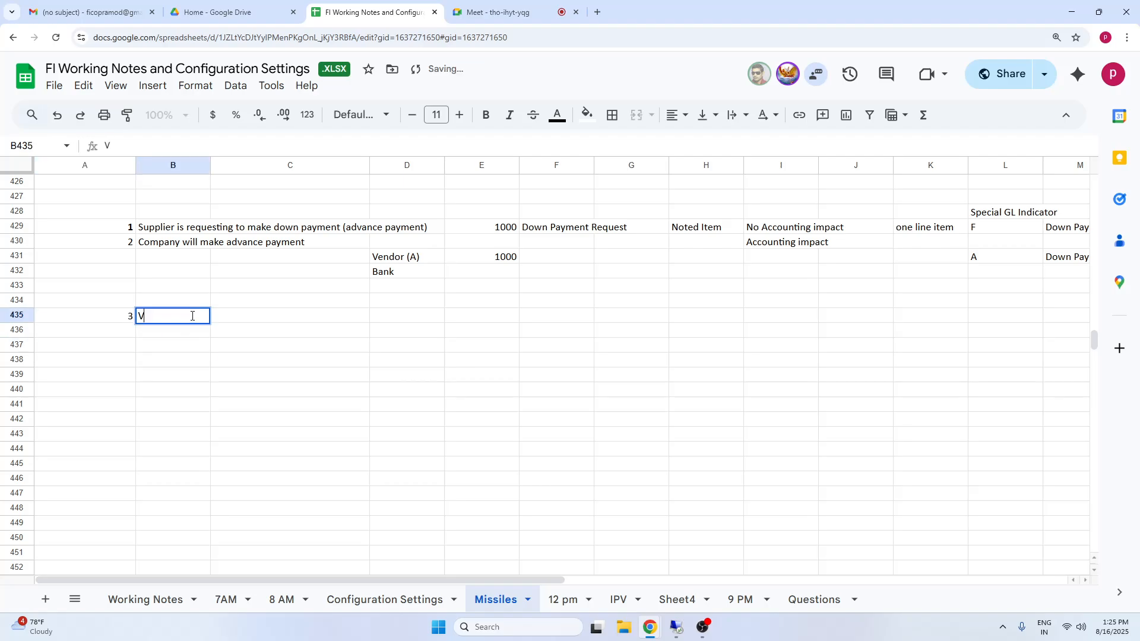
pyautogui.write('endor Inv')
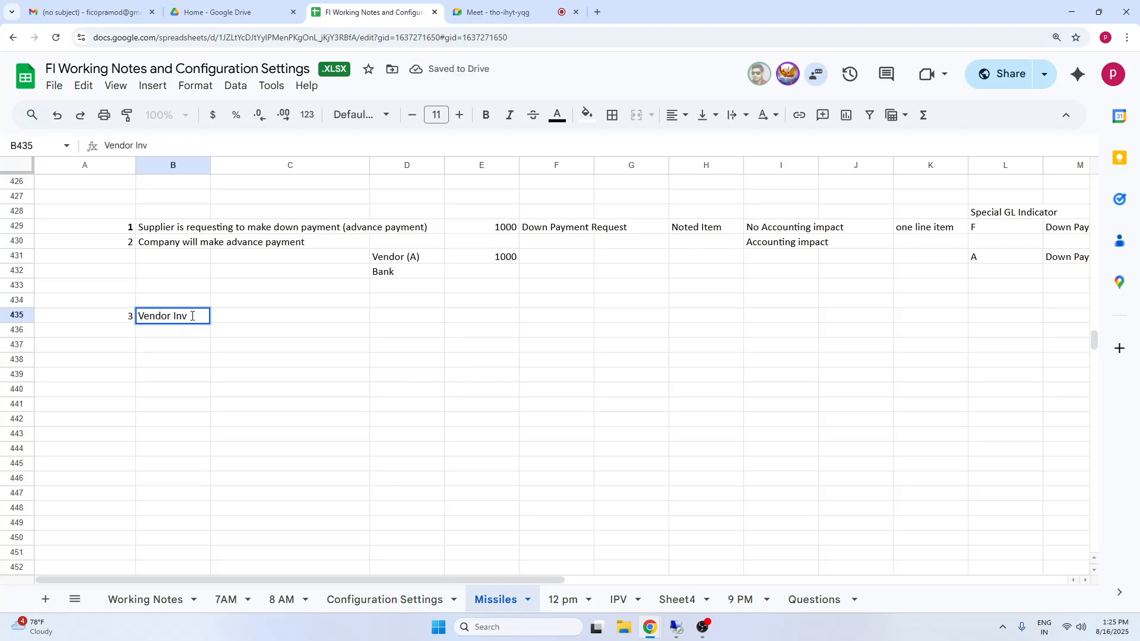
pyautogui.moveTo(286, 390); pyautogui.dragTo(284, 402)
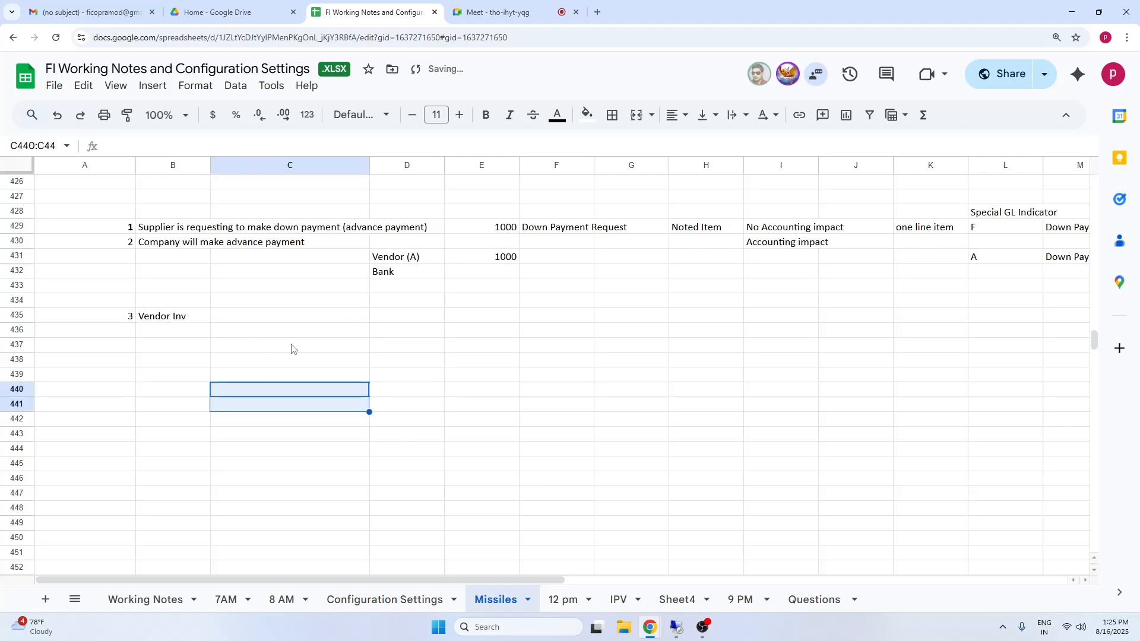
# Enter the vendor invoice's account lines, Expenses in D435 and Vendor in D436.
pyautogui.click(402, 319)
pyautogui.write('Exp')
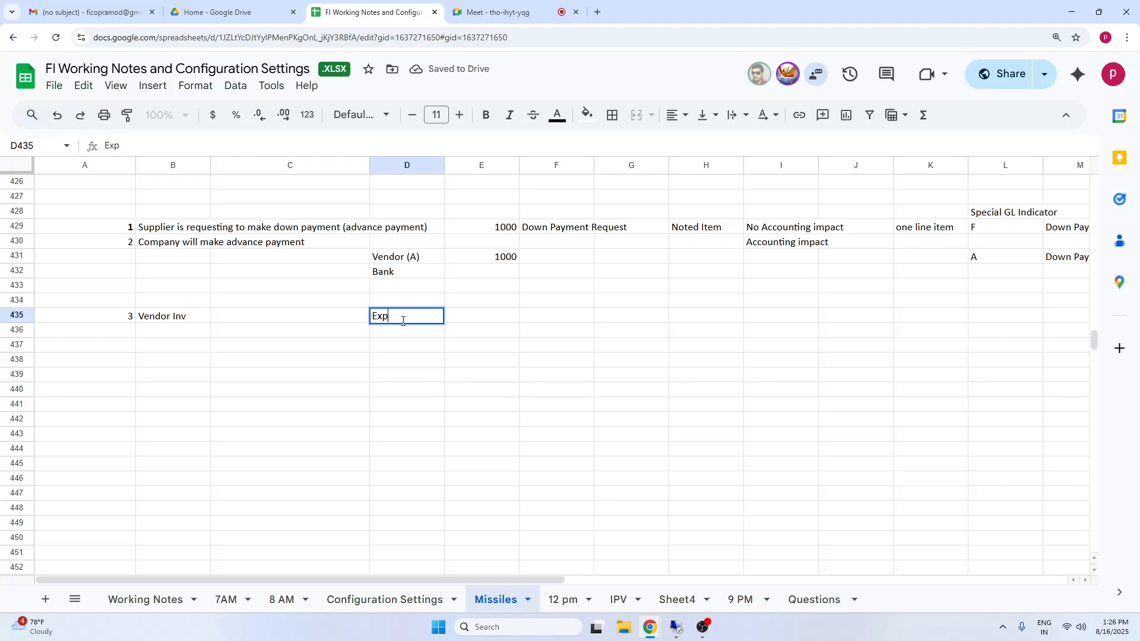
pyautogui.write('enses')
pyautogui.press('Return')
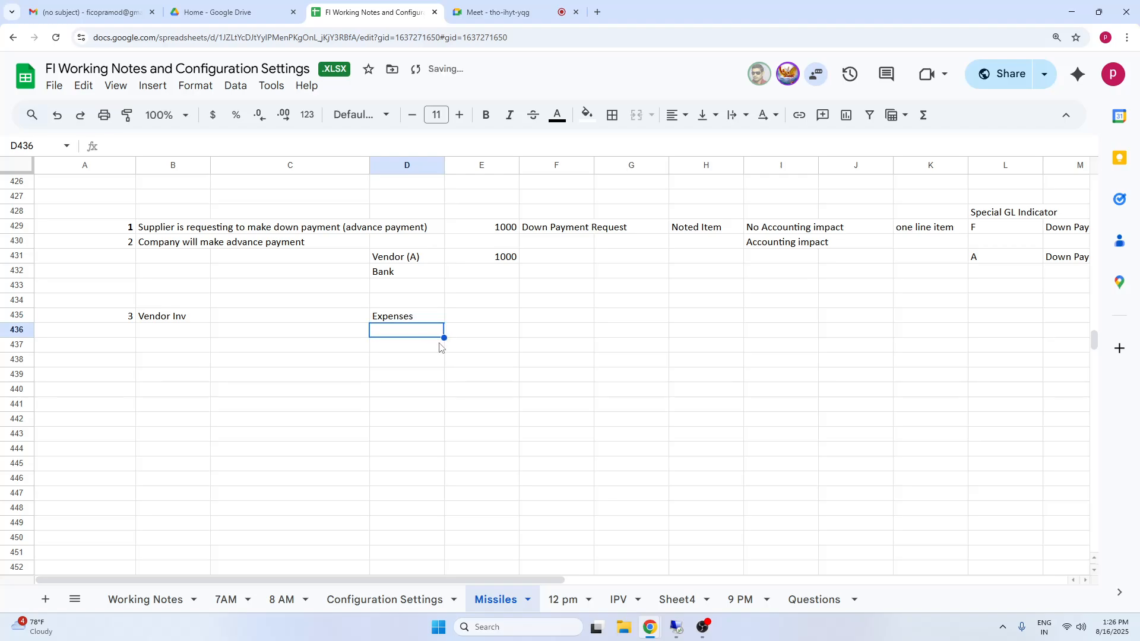
pyautogui.write('Vendor')
pyautogui.click(409, 407)
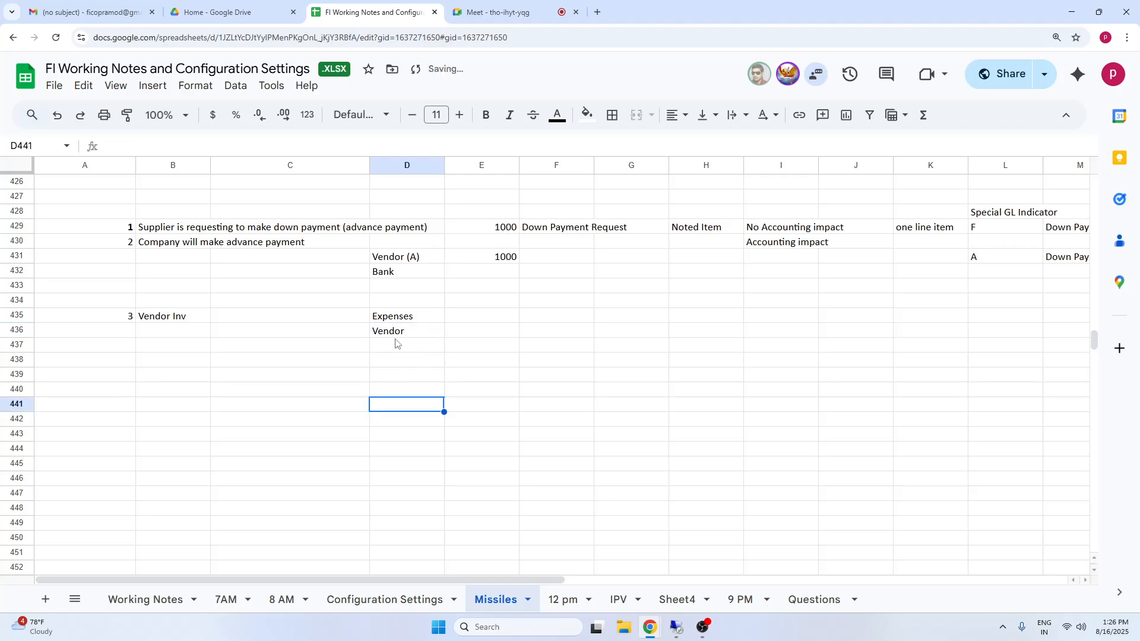
# Compare the vendor invoice lines in D435:D436 with the advance payment lines Vendor (A) and Bank in D431:D432.
pyautogui.click(396, 336)
pyautogui.click(175, 317)
pyautogui.click(388, 336)
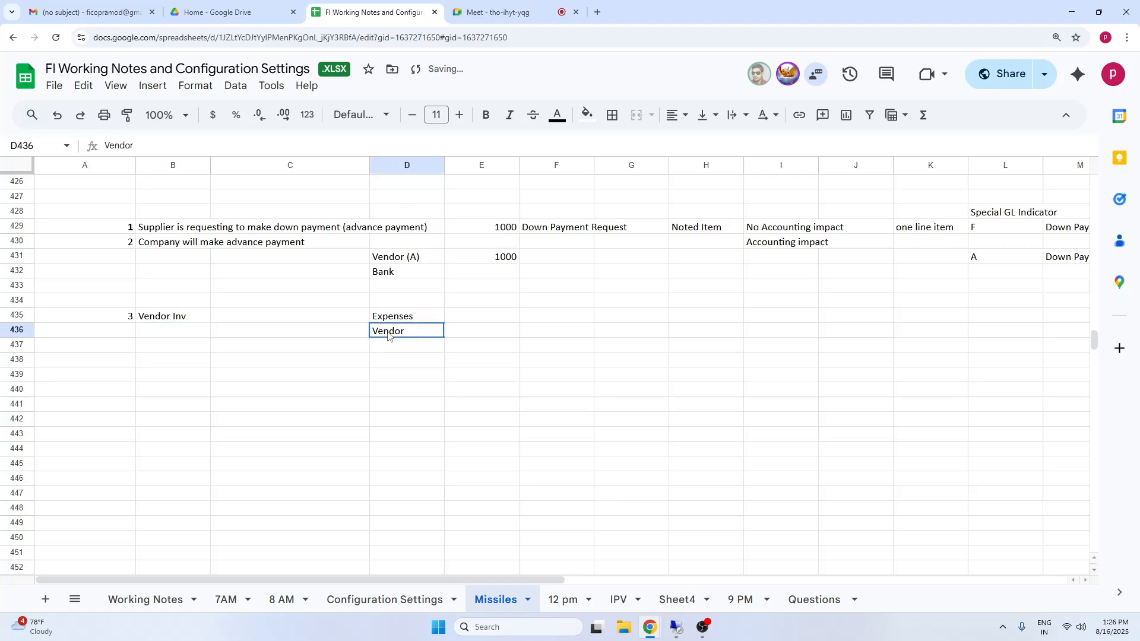
pyautogui.click(174, 244)
pyautogui.click(407, 260)
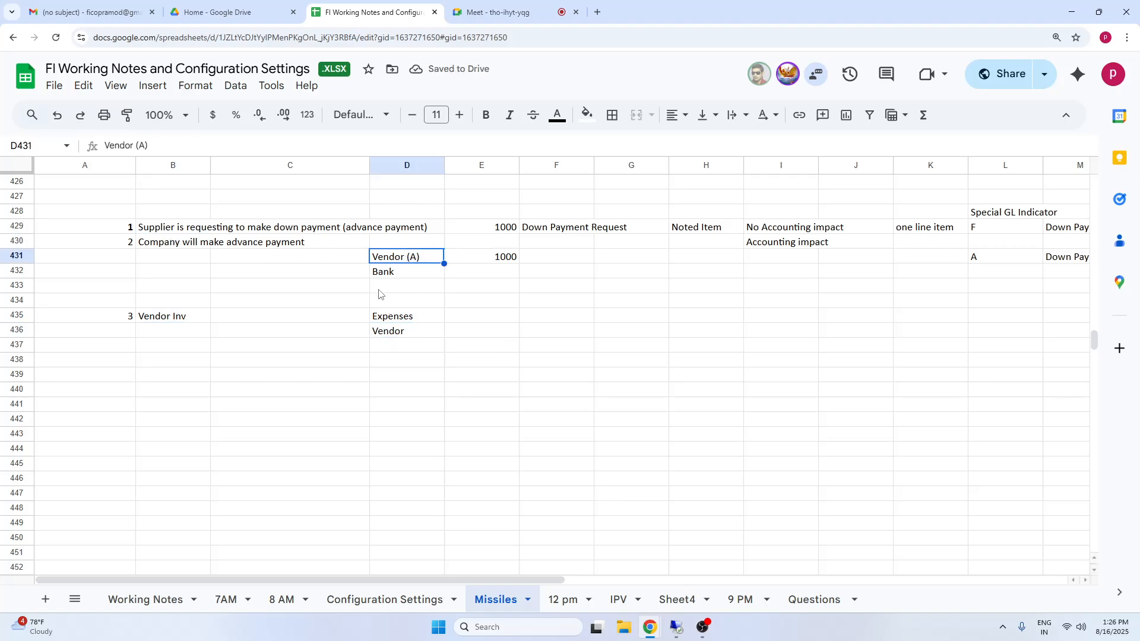
pyautogui.click(393, 334)
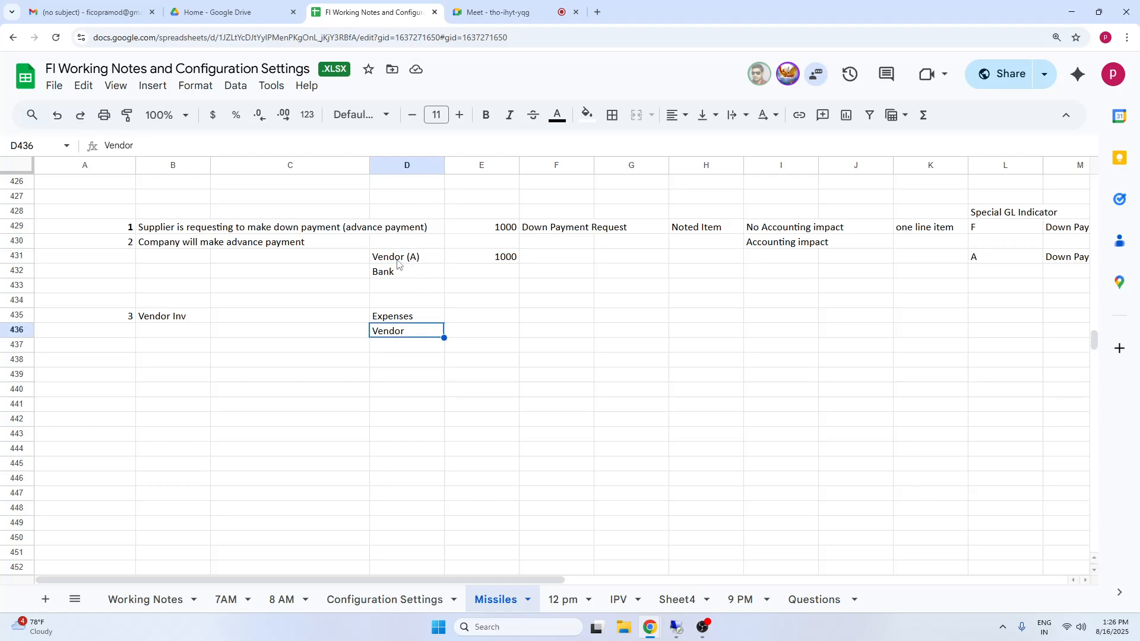
pyautogui.moveTo(404, 260); pyautogui.dragTo(527, 277)
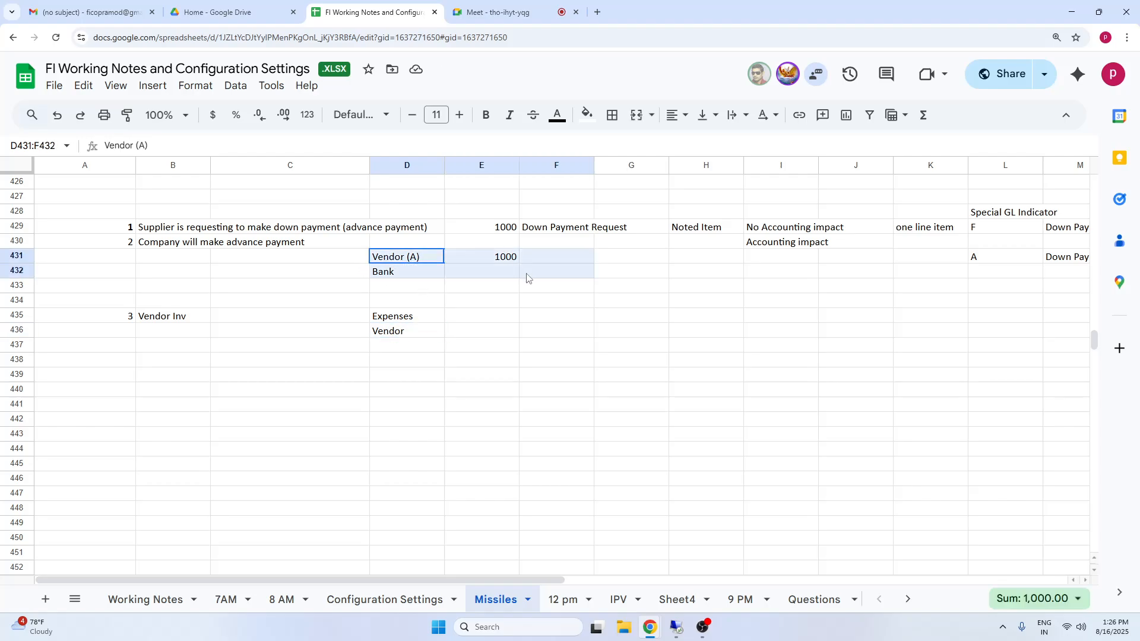
pyautogui.click(157, 317)
pyautogui.moveTo(409, 320); pyautogui.dragTo(552, 331)
# Enter the amount 1000 for both the Expenses and Vendor lines of the vendor invoice in E435:E436.
pyautogui.click(504, 318)
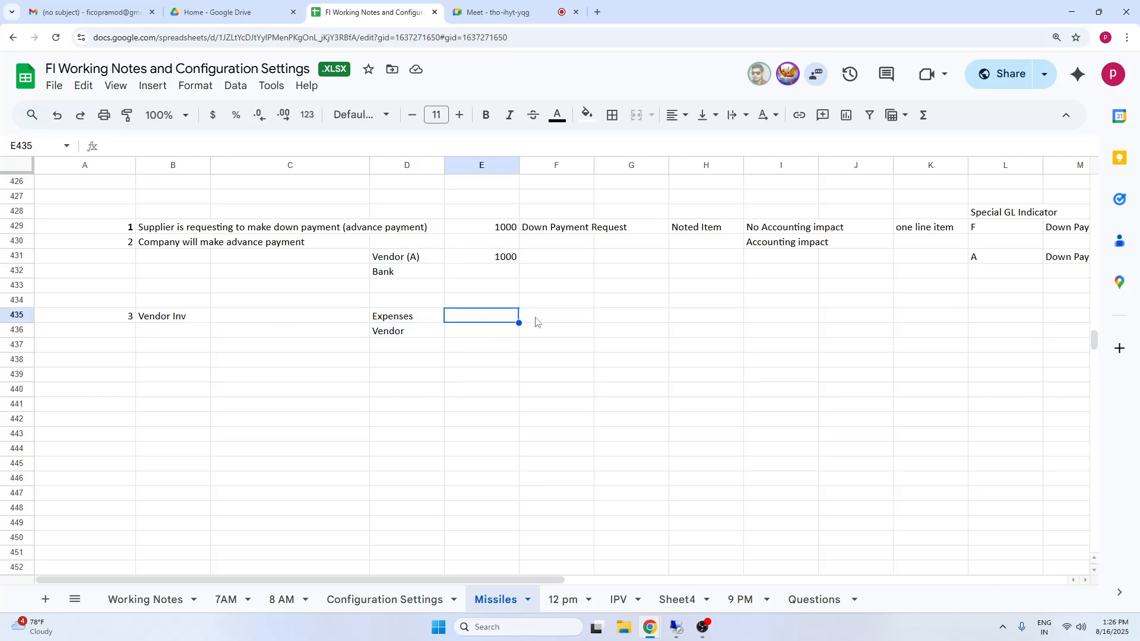
pyautogui.doubleClick(502, 322)
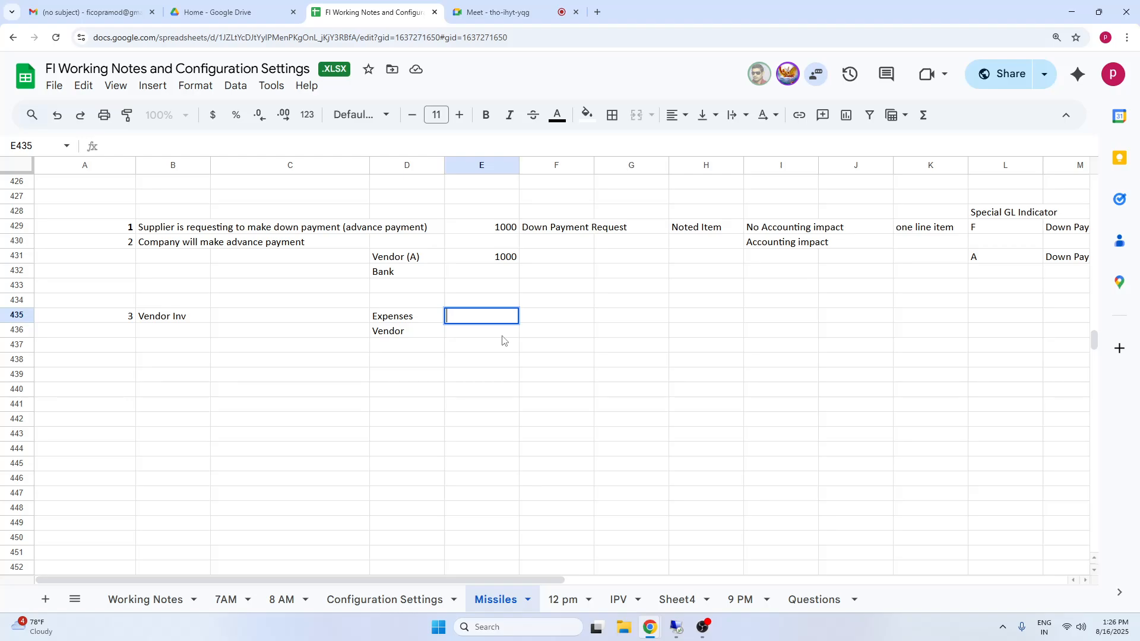
pyautogui.write('1000')
pyautogui.press('Return')
pyautogui.write('1000')
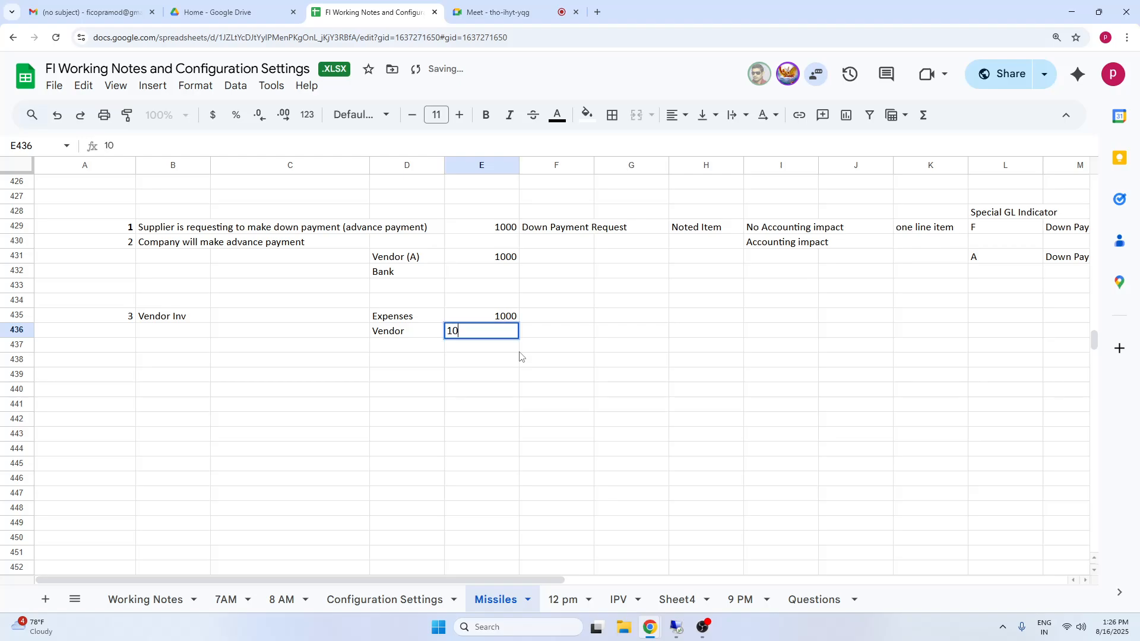
pyautogui.click(656, 391)
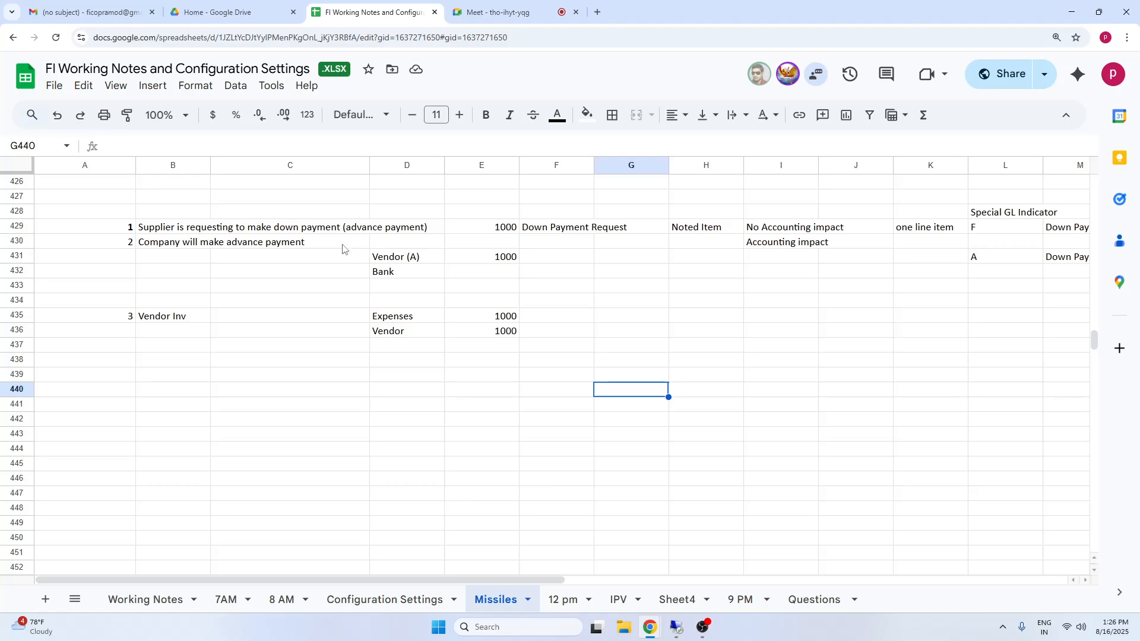
# Add the fourth point in row 439, with the number 4 in A439 and "Vendor Payment" in B439.
pyautogui.click(500, 257)
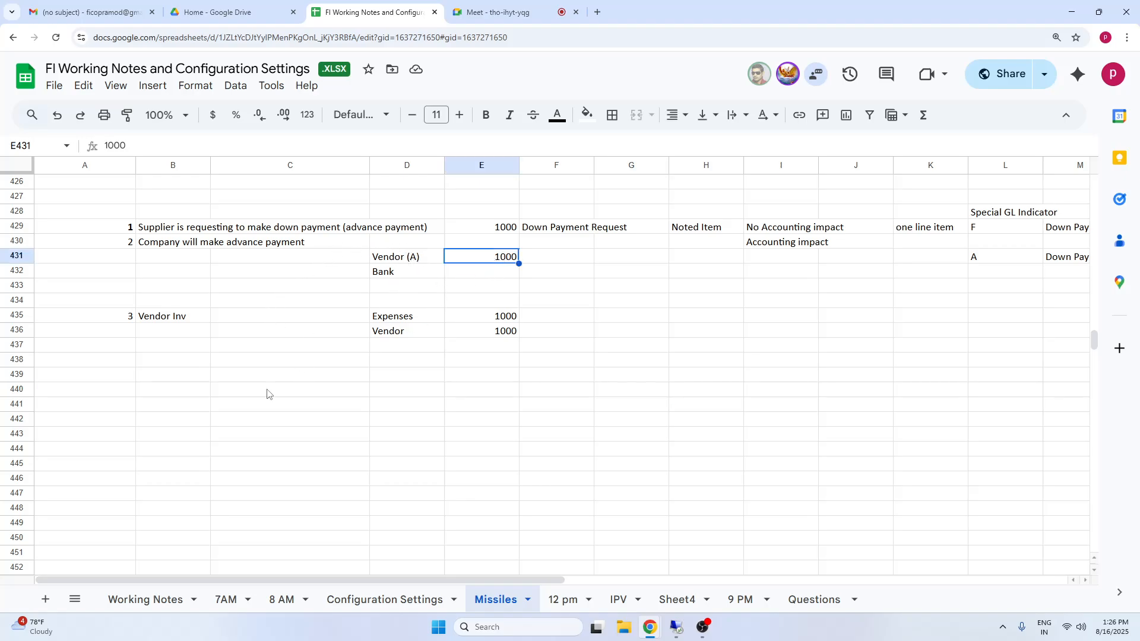
pyautogui.moveTo(166, 316); pyautogui.dragTo(505, 331)
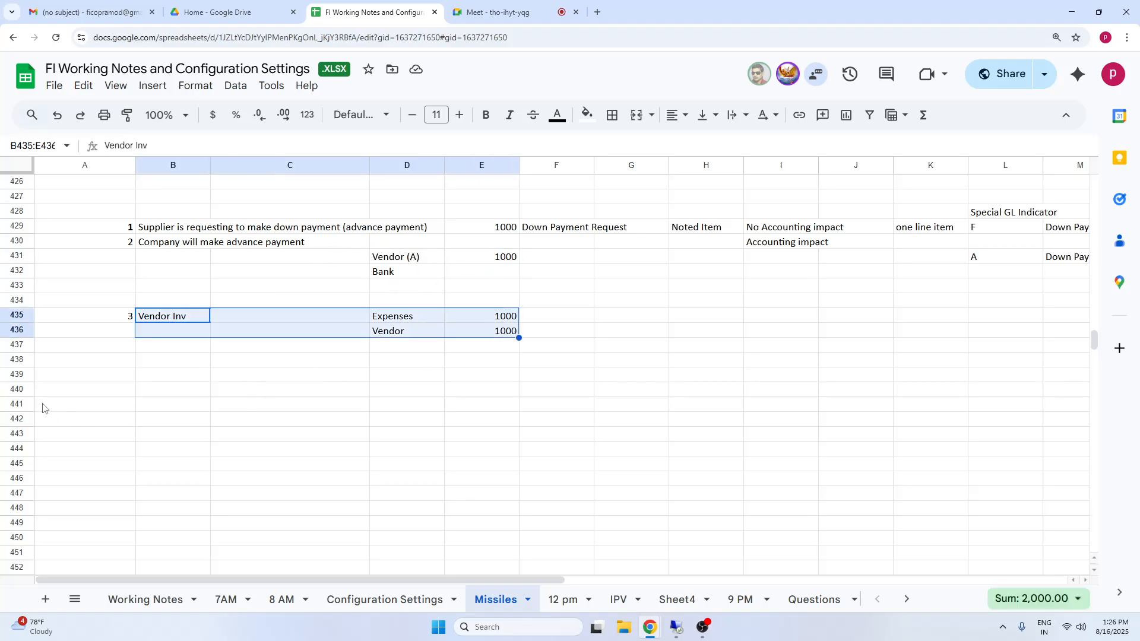
pyautogui.click(122, 378)
pyautogui.write('4')
pyautogui.press('Tab')
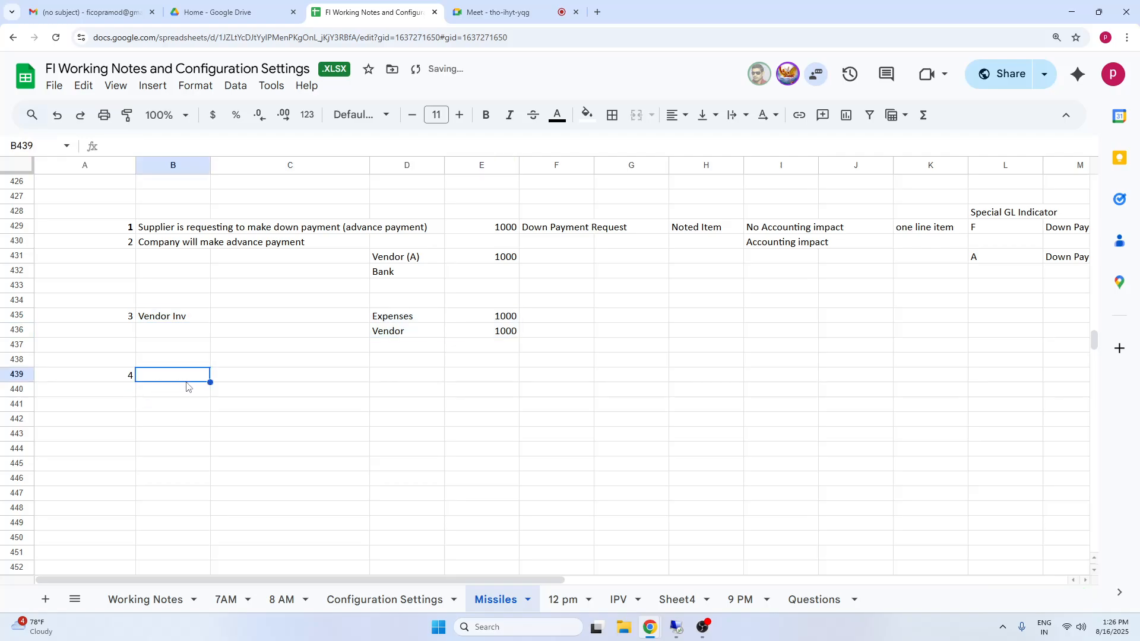
pyautogui.write('vendor')
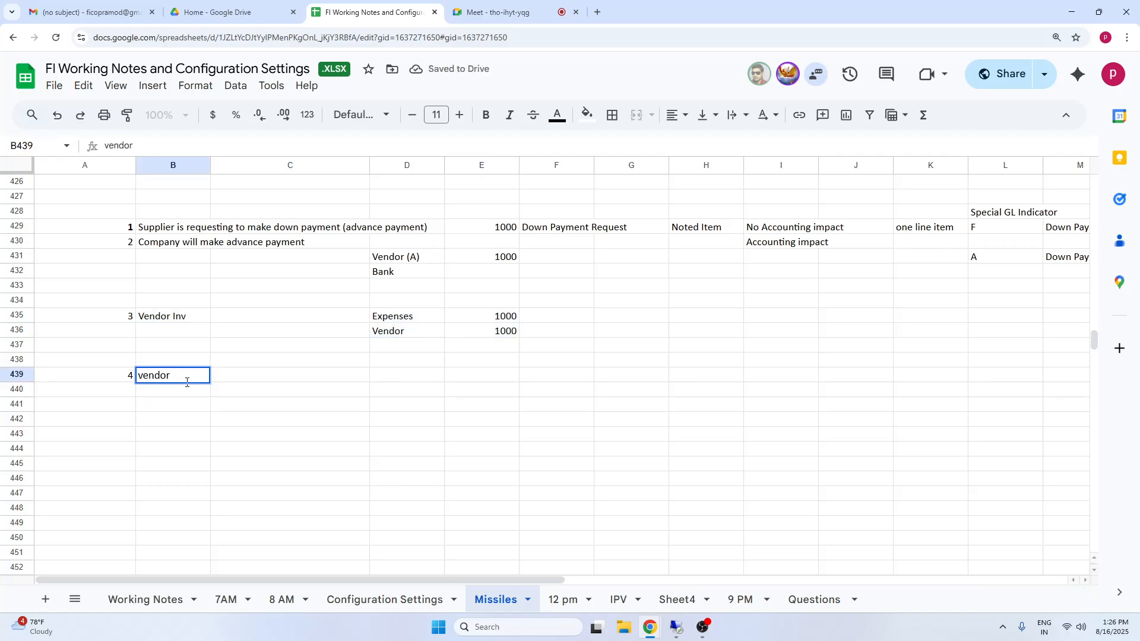
pyautogui.write(' Payment')
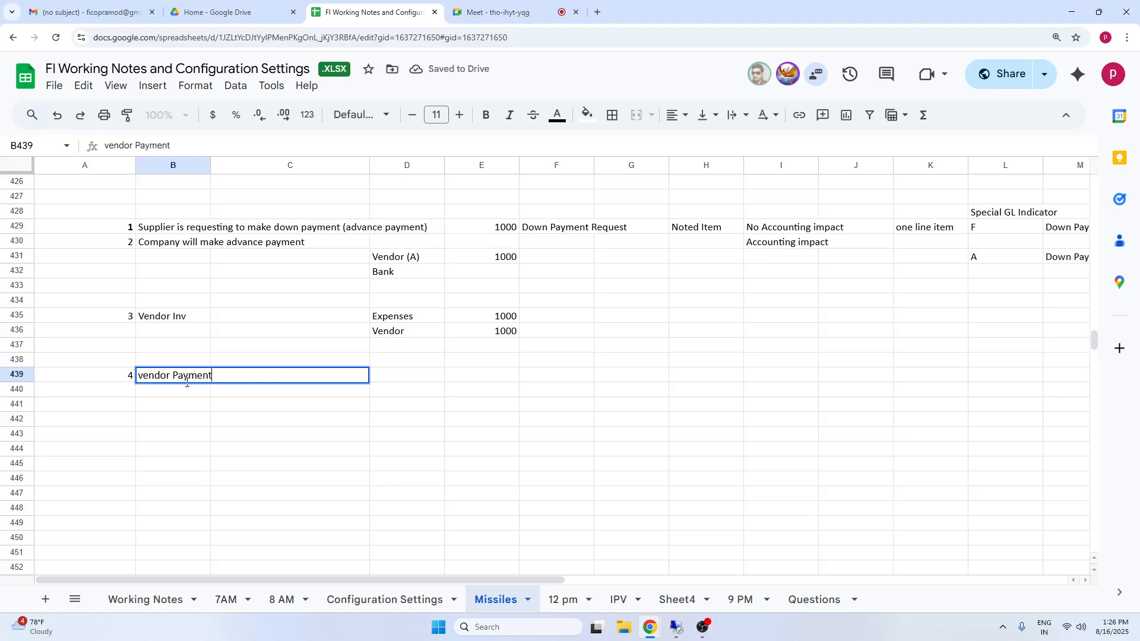
pyautogui.click(143, 375)
pyautogui.press('BackSpace')
pyautogui.write('V')
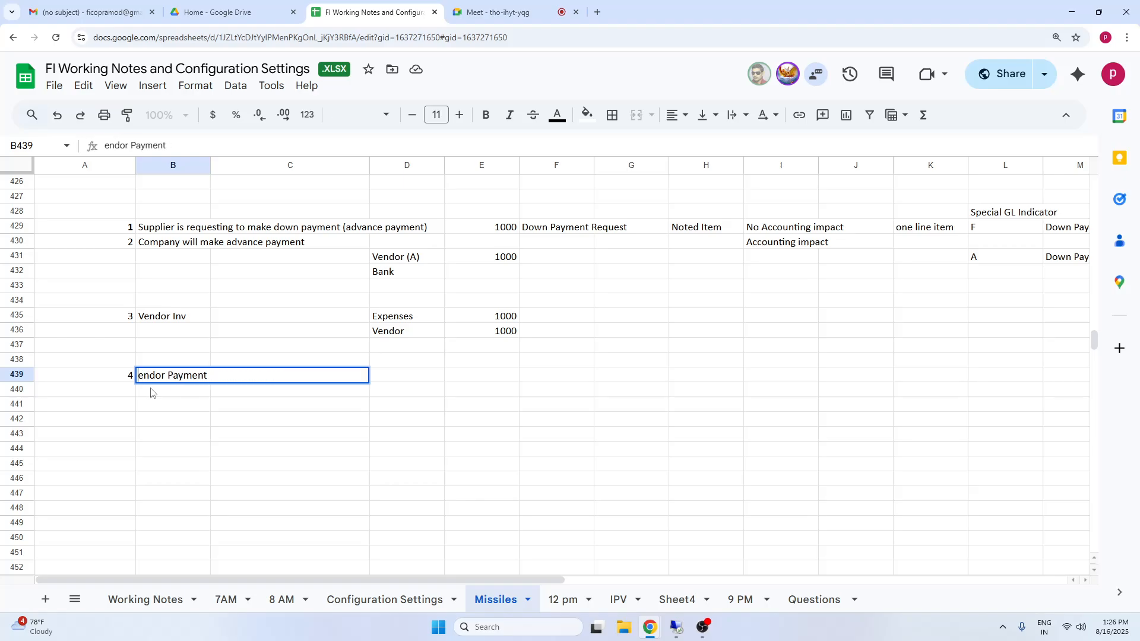
pyautogui.click(541, 407)
# Review the Vendor Payment point in row 439 against the advance payment and the vendor invoice entries above it.
pyautogui.click(410, 379)
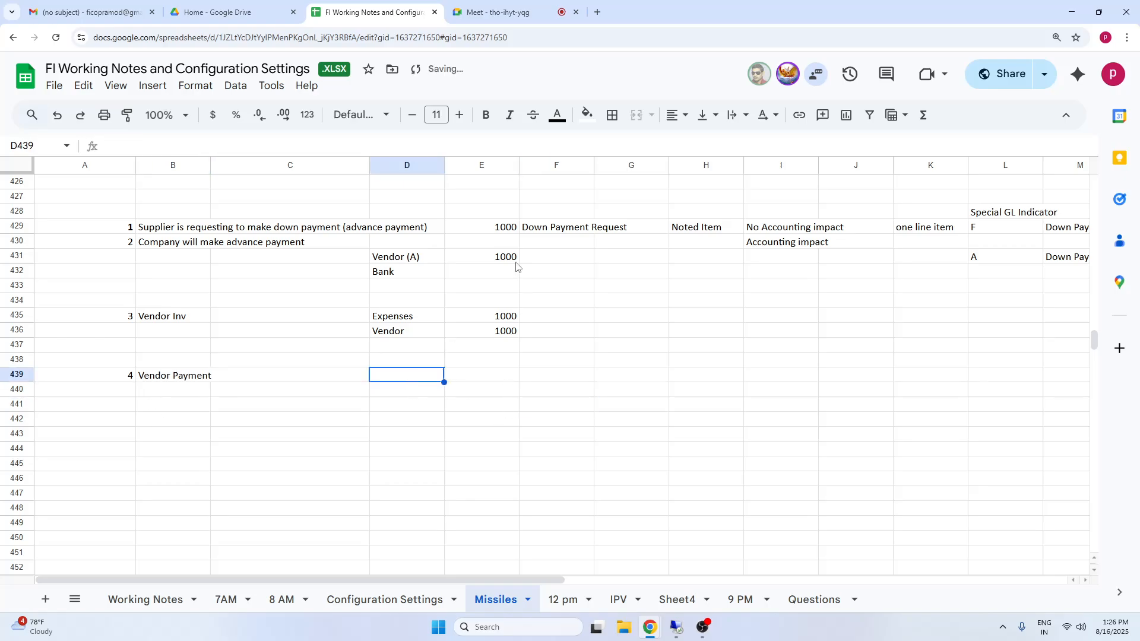
pyautogui.click(498, 260)
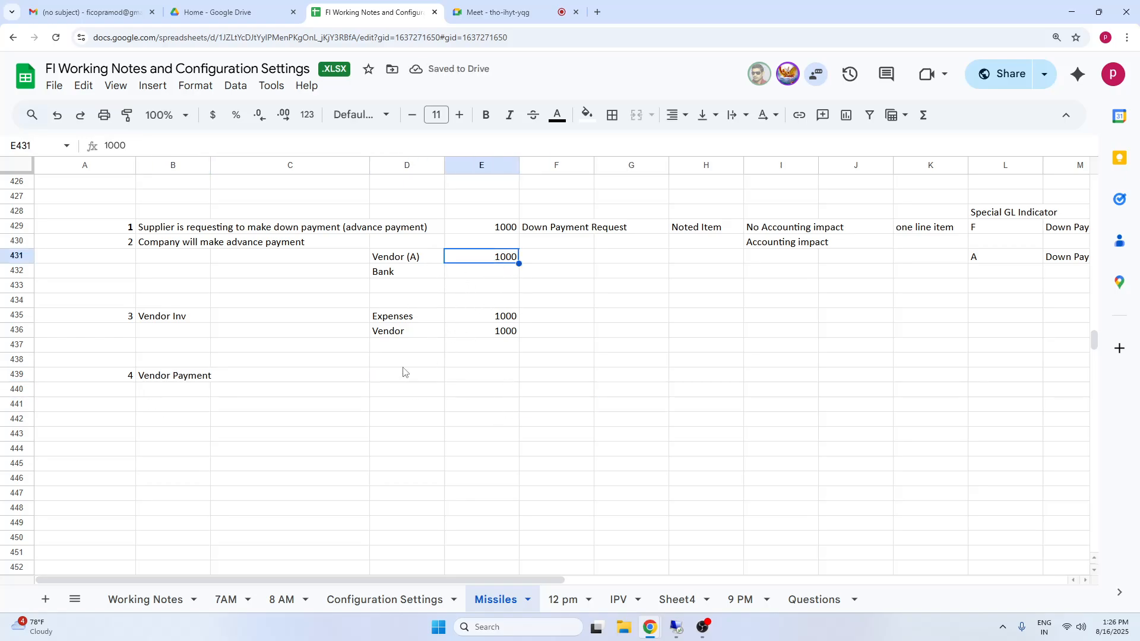
pyautogui.moveTo(393, 320); pyautogui.dragTo(508, 333)
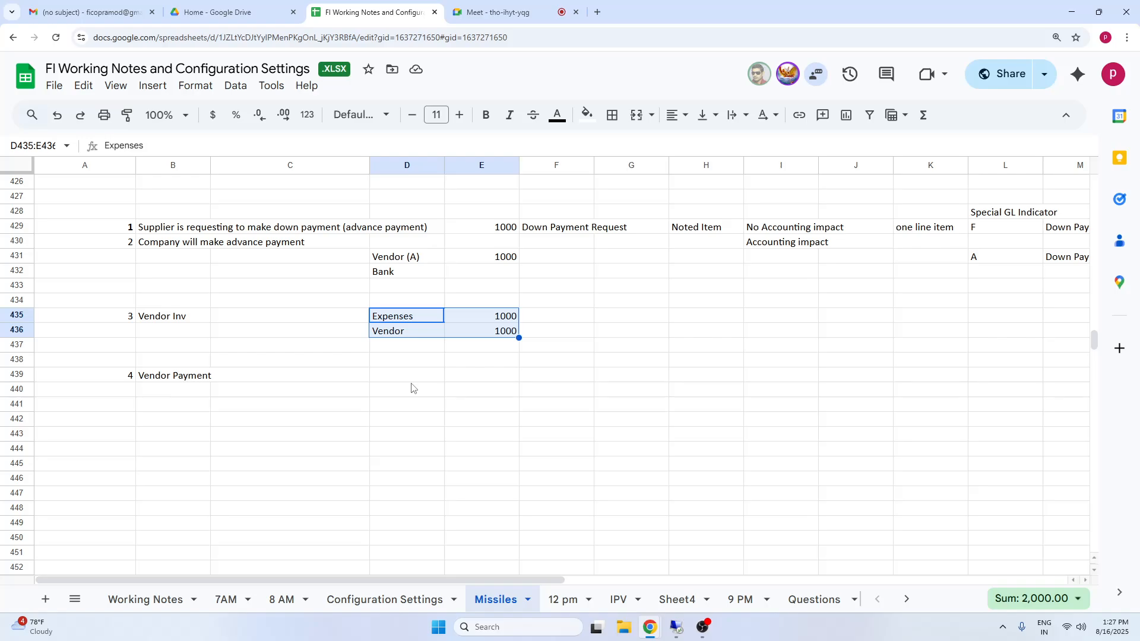
pyautogui.click(609, 389)
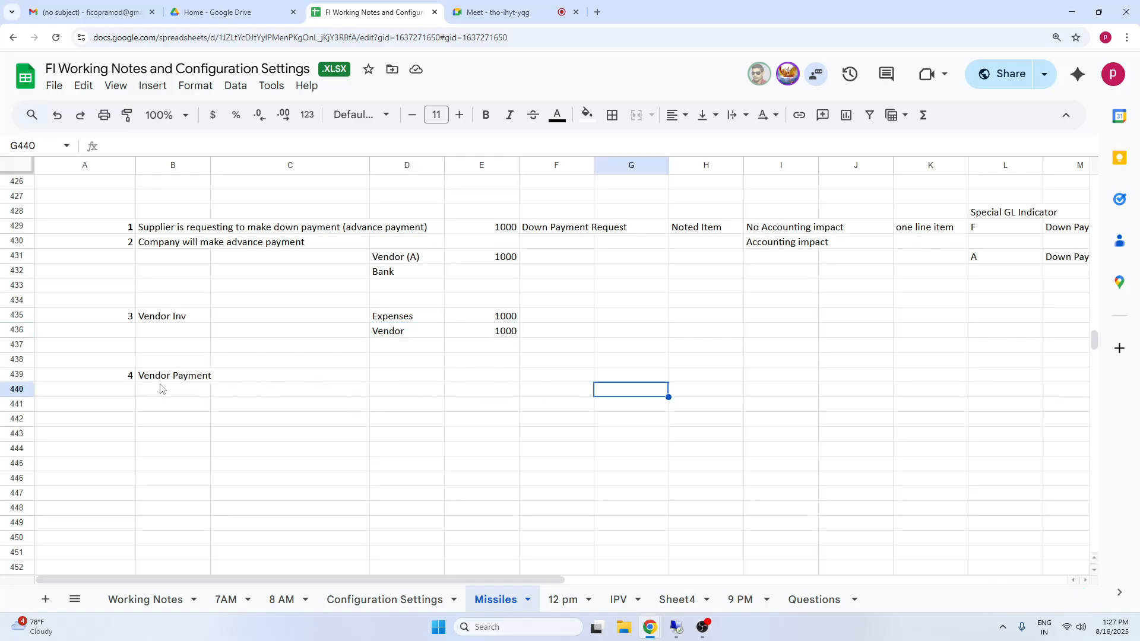
pyautogui.click(161, 376)
pyautogui.click(480, 380)
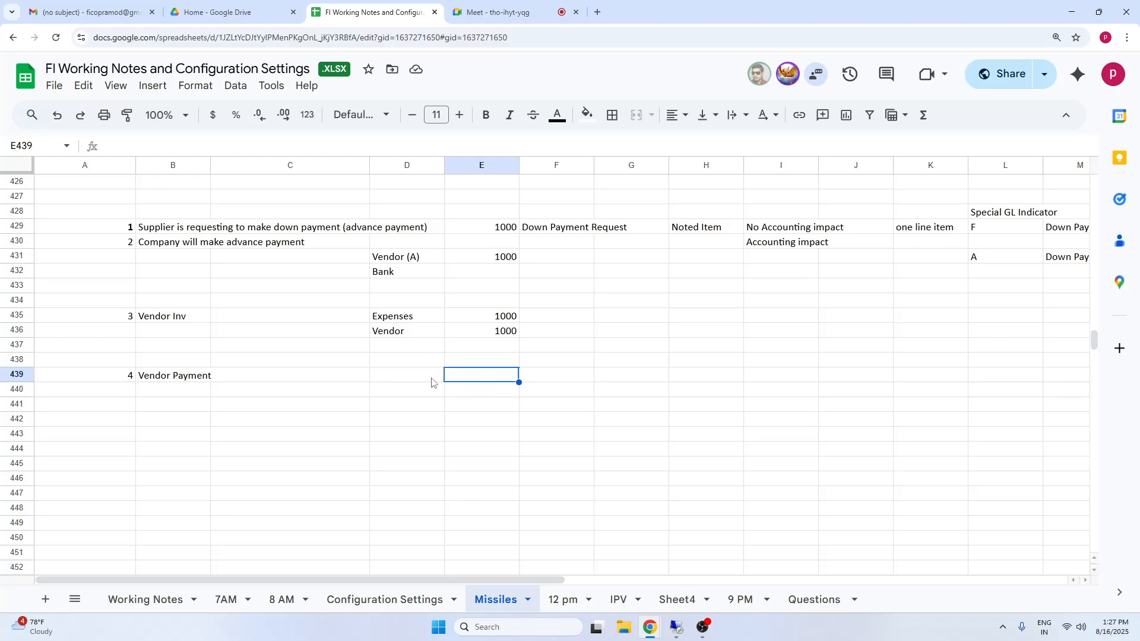
pyautogui.click(423, 376)
pyautogui.click(475, 383)
pyautogui.moveTo(121, 381); pyautogui.dragTo(503, 382)
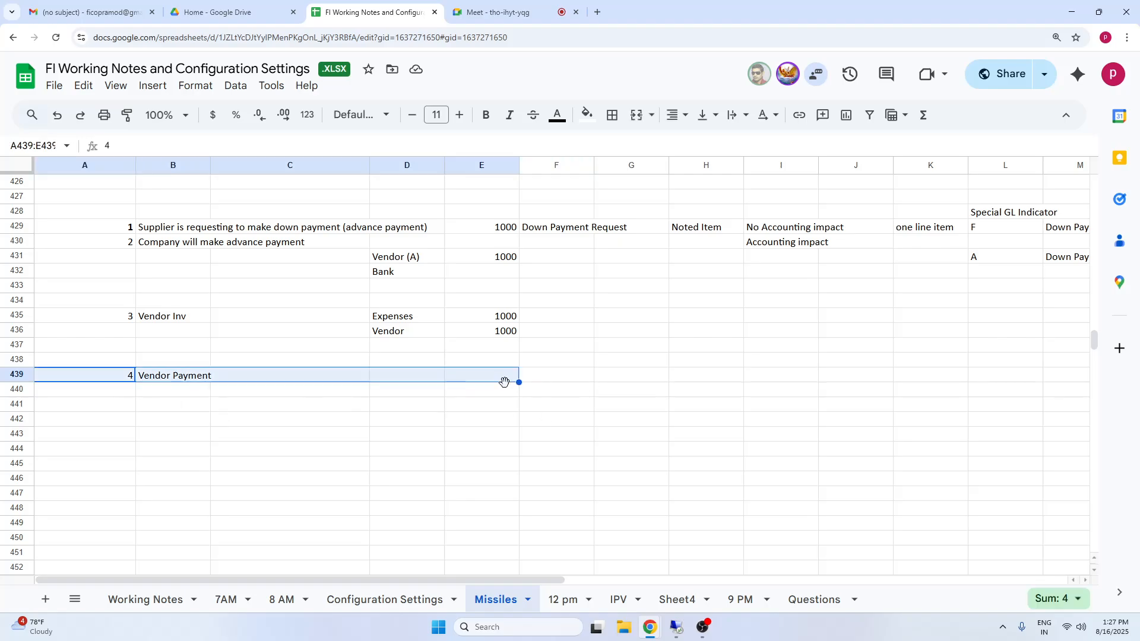
pyautogui.click(315, 422)
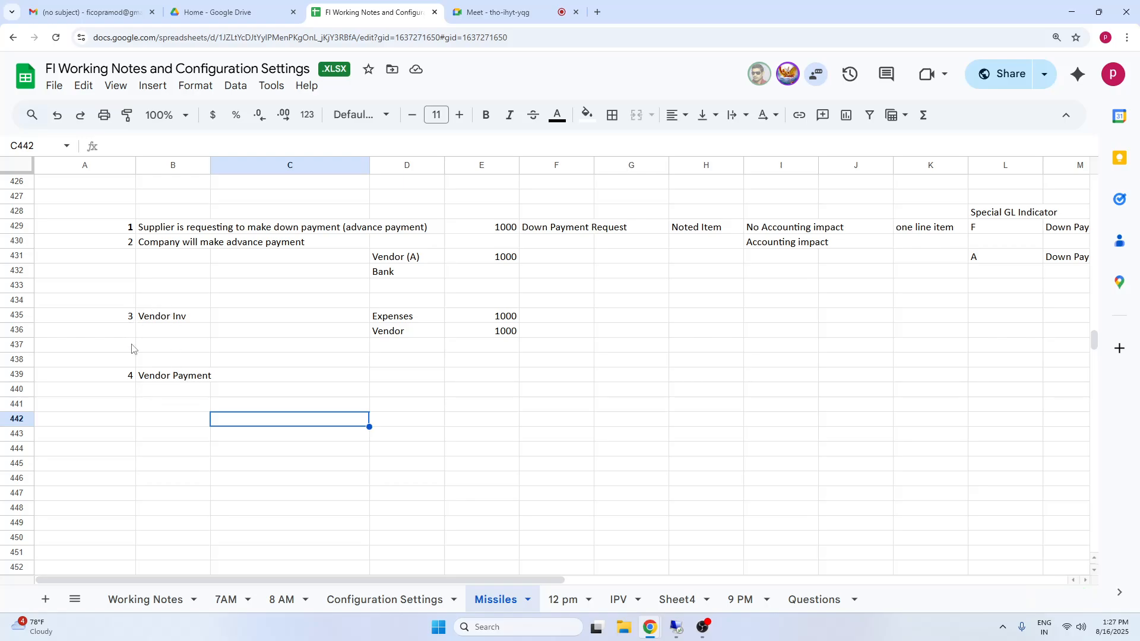
pyautogui.click(166, 320)
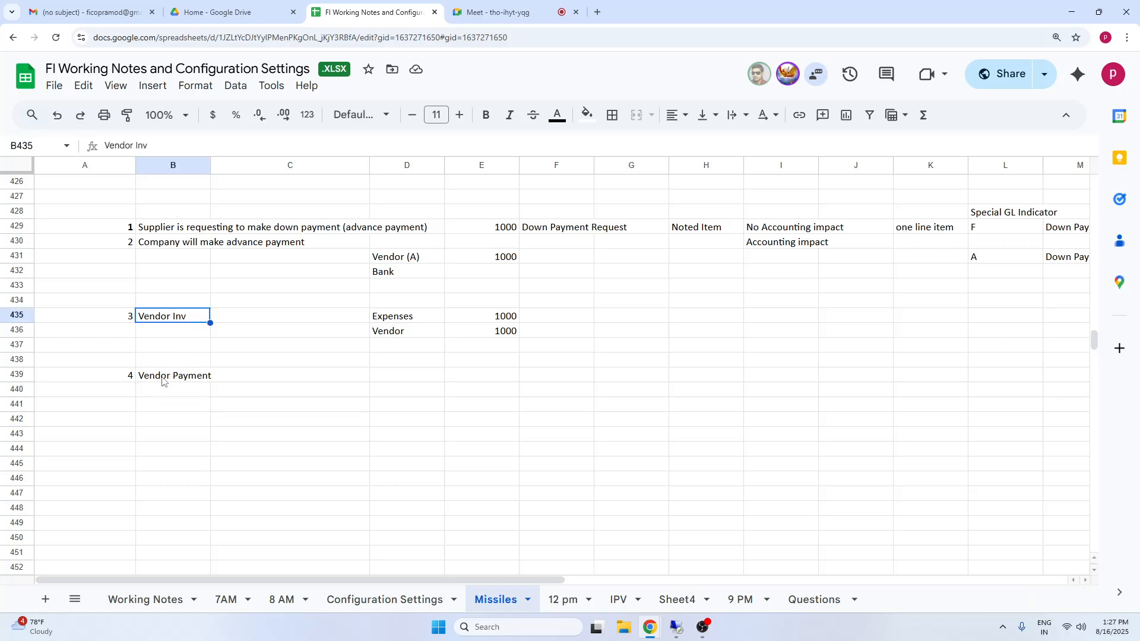
pyautogui.click(164, 380)
pyautogui.click(395, 275)
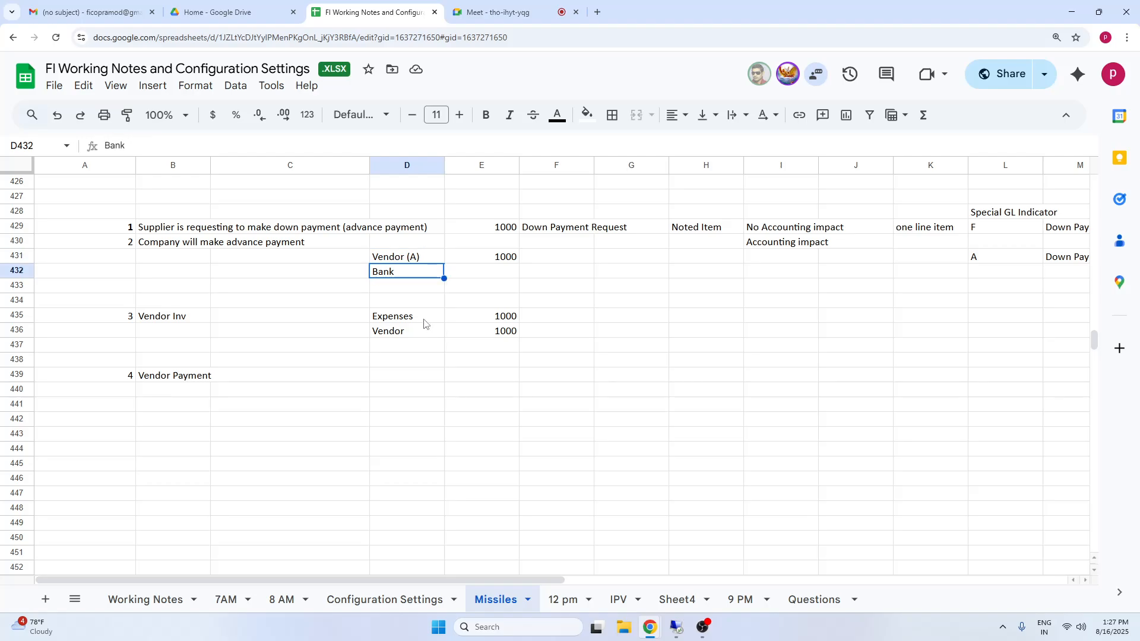
# Set the vendor invoice amounts to 1200 for both Expenses in E435 and Vendor in E436.
pyautogui.click(425, 321)
pyautogui.click(490, 319)
pyautogui.write('1200')
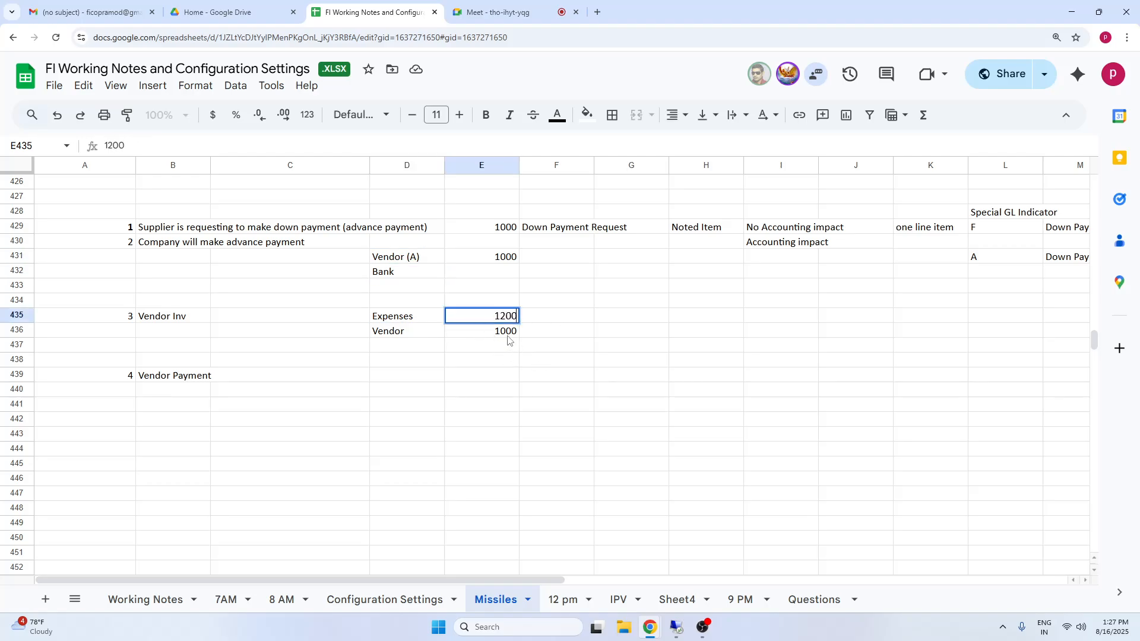
pyautogui.press('Return')
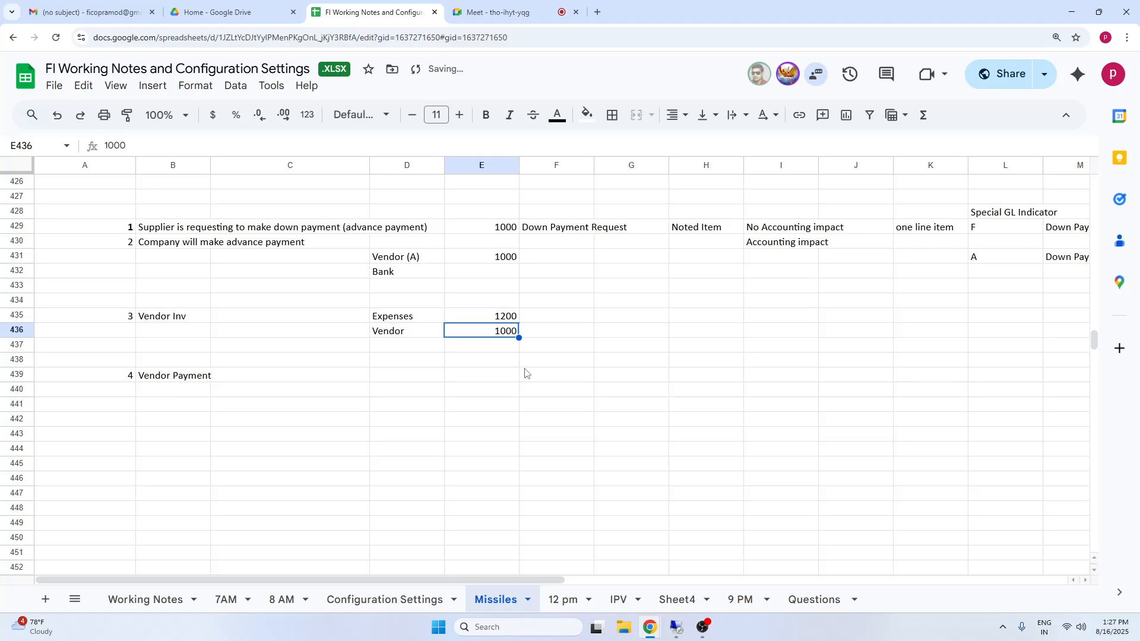
pyautogui.write('1200')
pyautogui.click(564, 408)
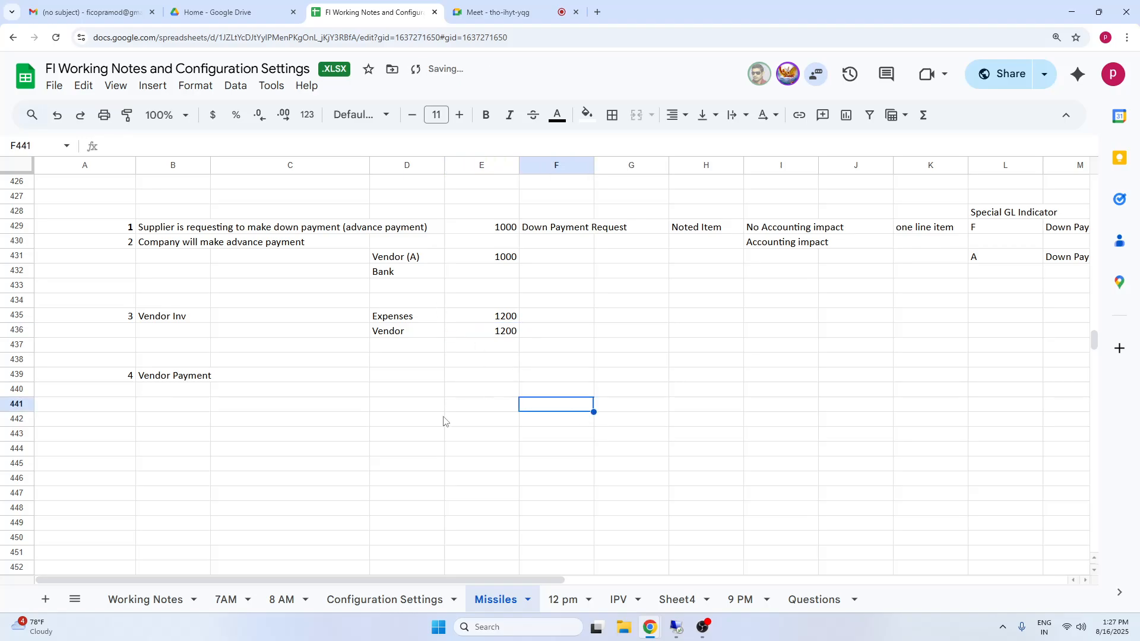
# Enter the amount 200 in E439 and E440 for the vendor payment.
pyautogui.click(191, 382)
pyautogui.click(513, 382)
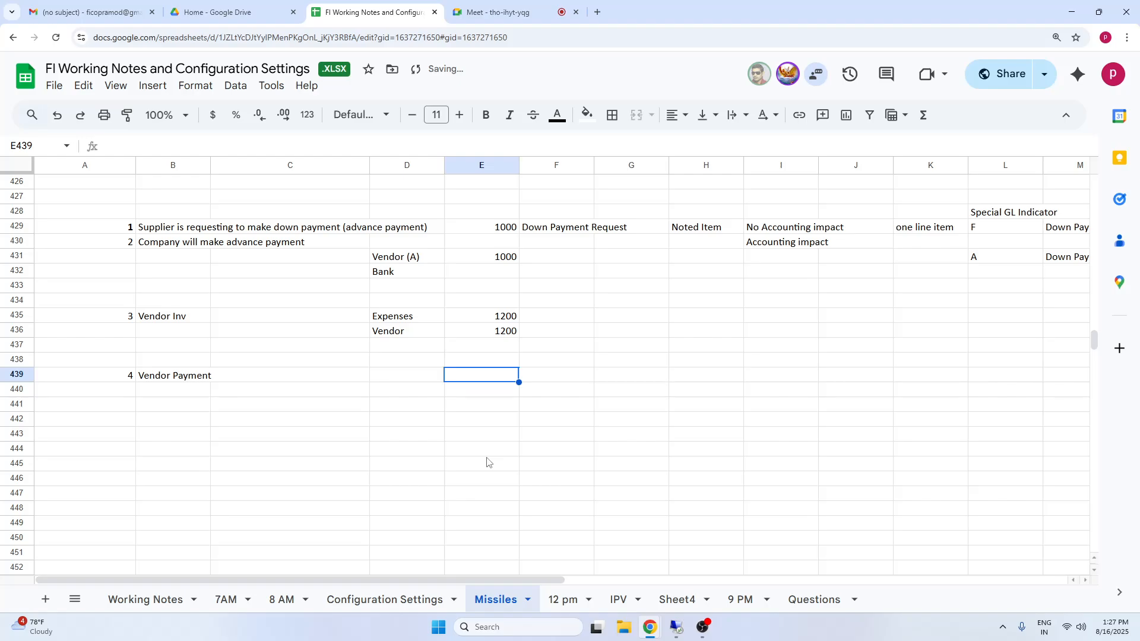
pyautogui.write('200')
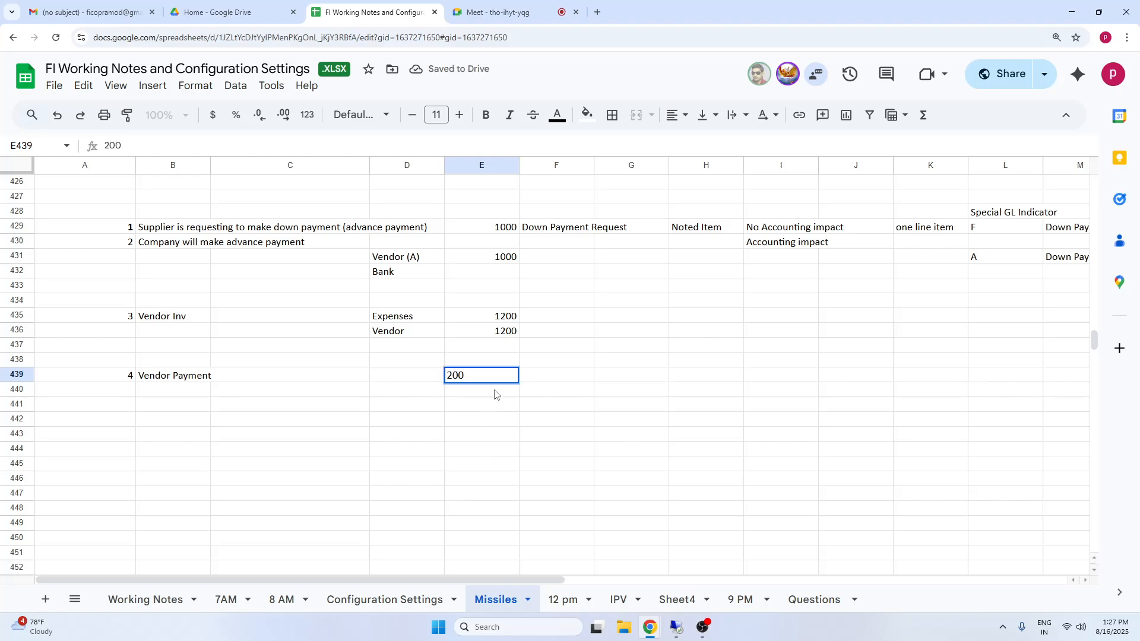
pyautogui.press('Return')
pyautogui.write('200')
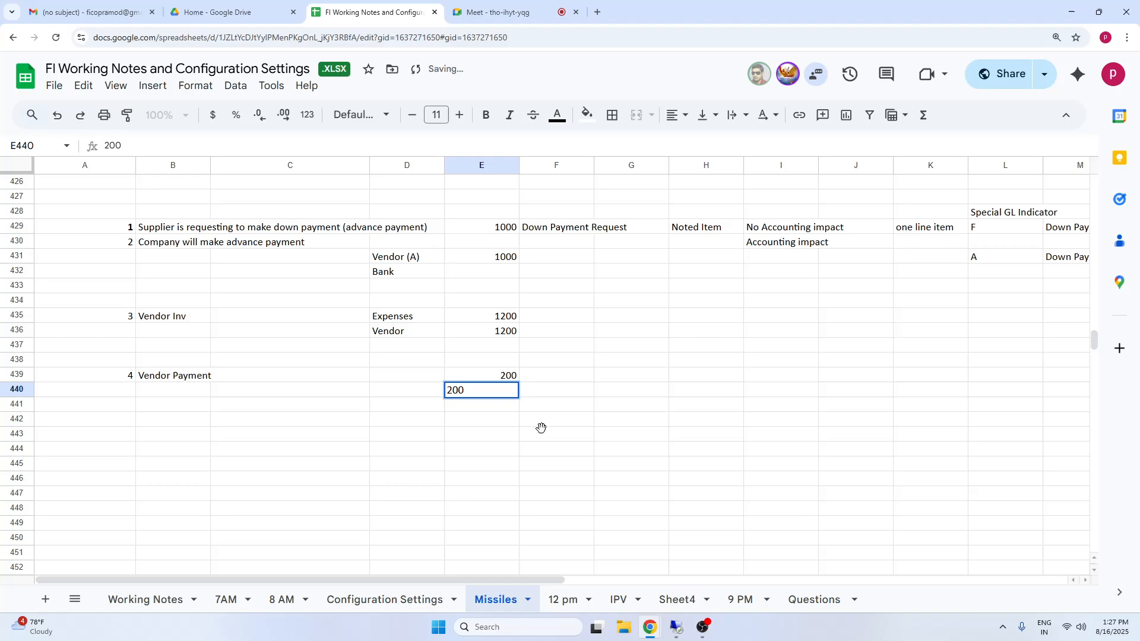
# Copy the Vendor (A) and Bank labels from D431:D432 into D439:D440 beside the vendor payment amounts.
pyautogui.click(541, 428)
pyautogui.click(390, 378)
pyautogui.moveTo(394, 262); pyautogui.dragTo(396, 275)
pyautogui.hotkey('ctrl', 'c')
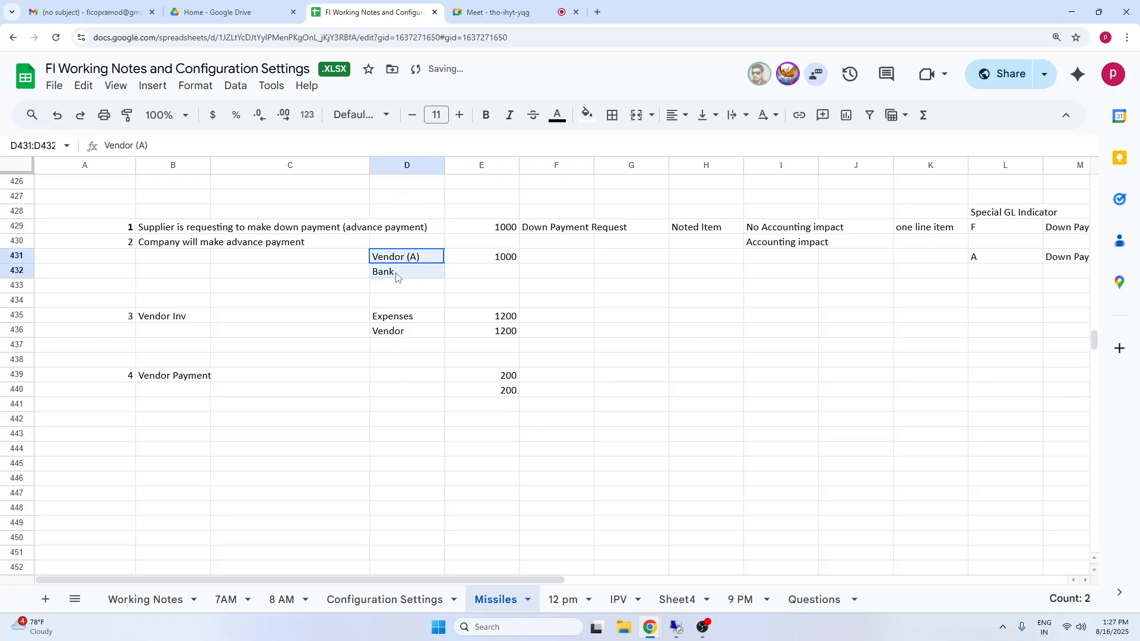
pyautogui.click(418, 380)
pyautogui.hotkey('ctrl', 'v')
# Remove the "(A)" from the copied label in D439 so that it reads "Vendor".
pyautogui.click(425, 378)
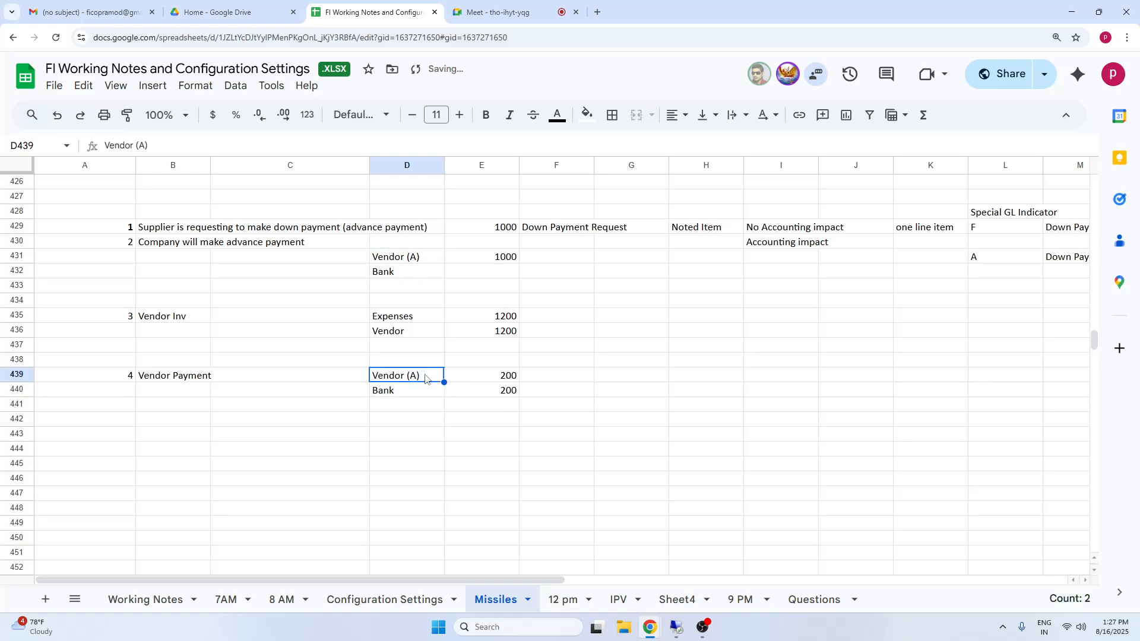
pyautogui.doubleClick(424, 376)
pyautogui.moveTo(421, 376); pyautogui.dragTo(405, 379)
pyautogui.press('BackSpace')
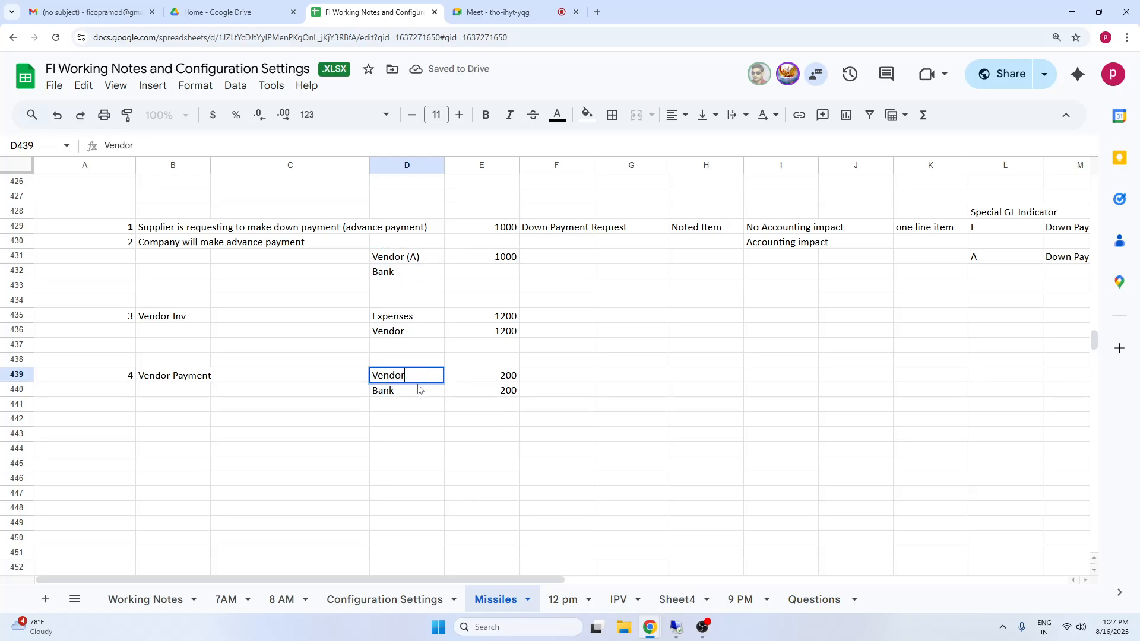
pyautogui.click(752, 450)
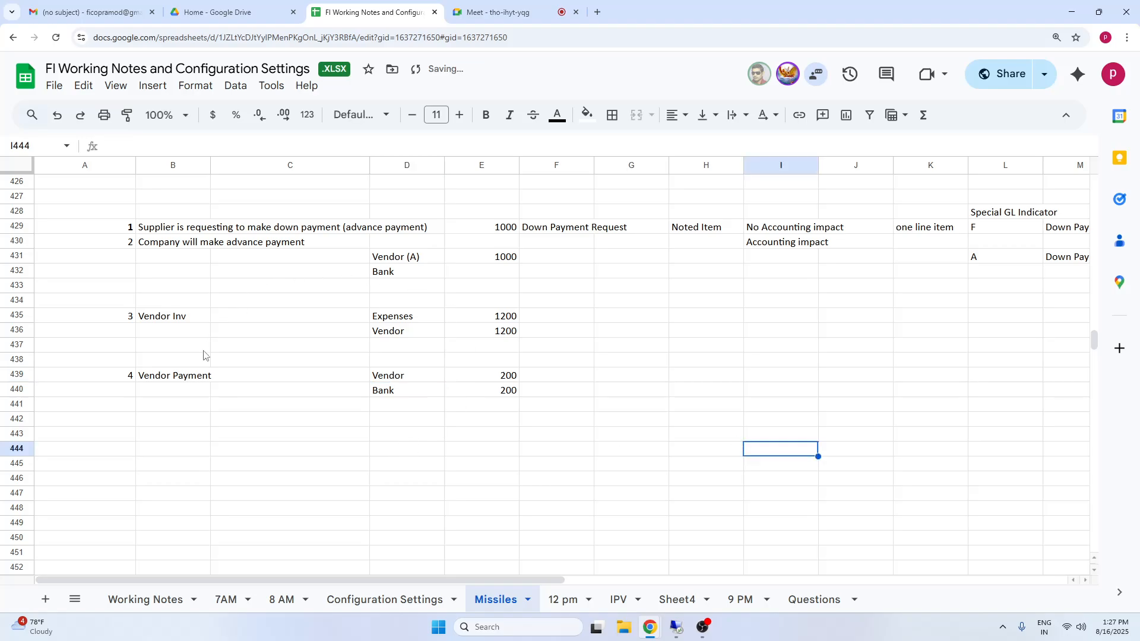
# Review the Vendor and Bank lines of the vendor payment against the vendor invoice and the Vendor (A) advance payment line.
pyautogui.click(198, 378)
pyautogui.click(407, 378)
pyautogui.click(393, 421)
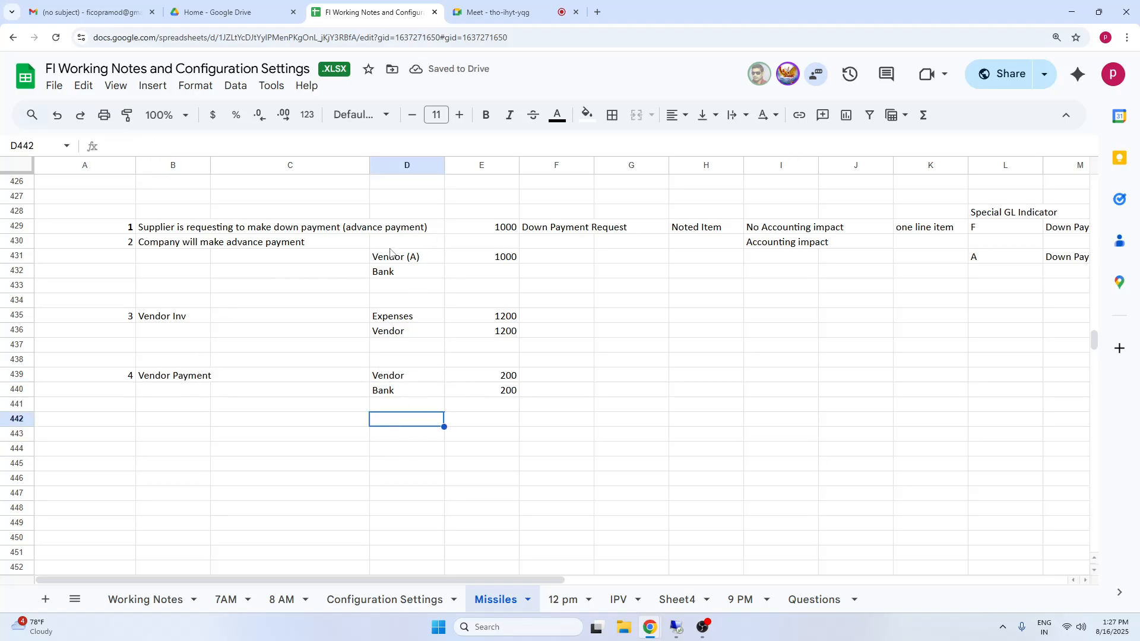
pyautogui.click(407, 261)
pyautogui.click(502, 381)
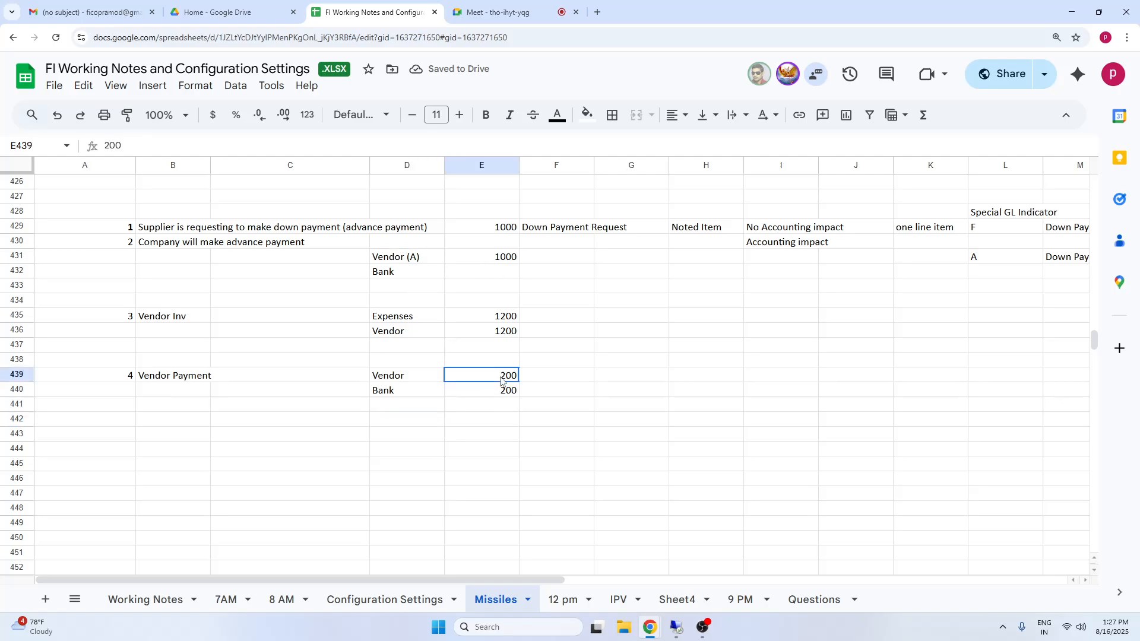
pyautogui.click(399, 381)
pyautogui.keyDown('shift'); pyautogui.click(507, 393); pyautogui.keyUp('shift')
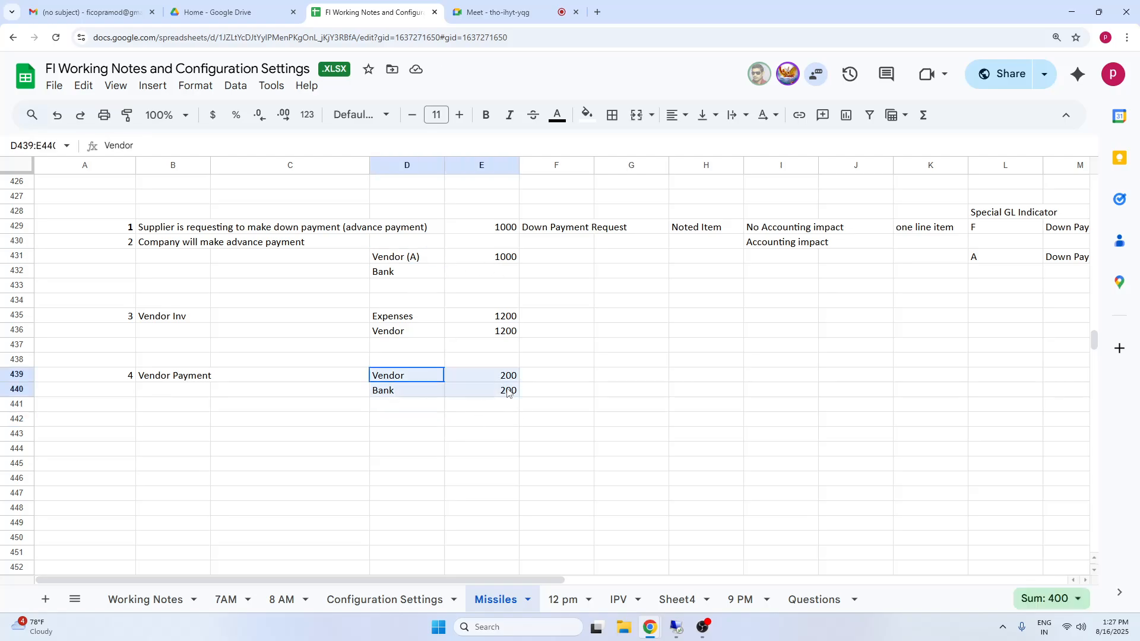
pyautogui.click(431, 440)
pyautogui.click(387, 377)
pyautogui.keyDown('shift'); pyautogui.click(516, 396); pyautogui.keyUp('shift')
pyautogui.click(395, 464)
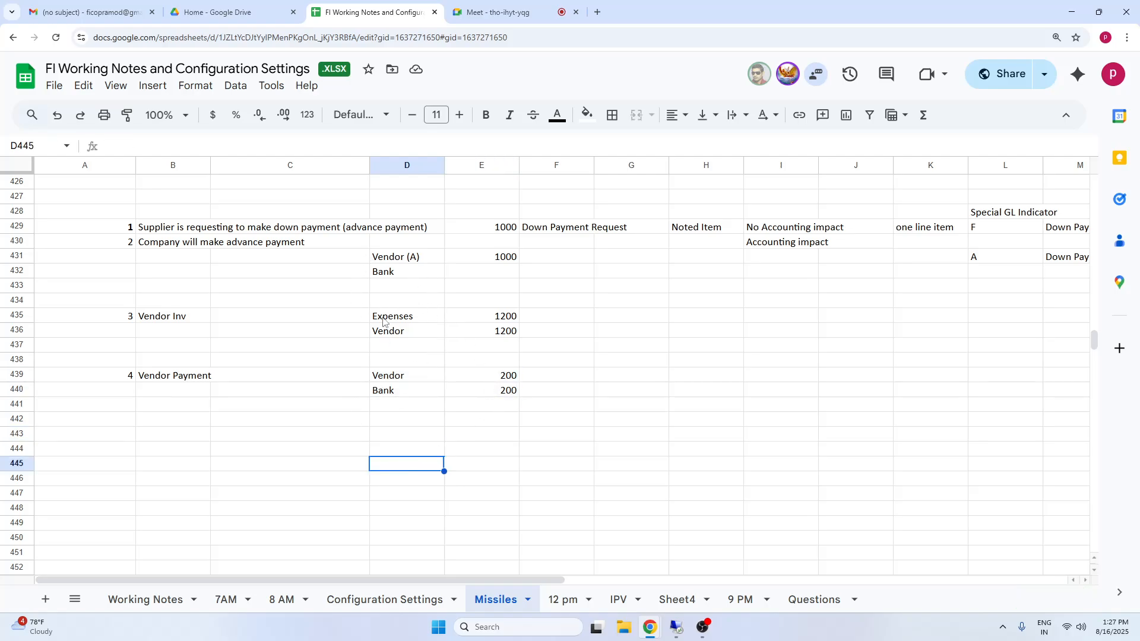
pyautogui.click(391, 334)
pyautogui.click(409, 259)
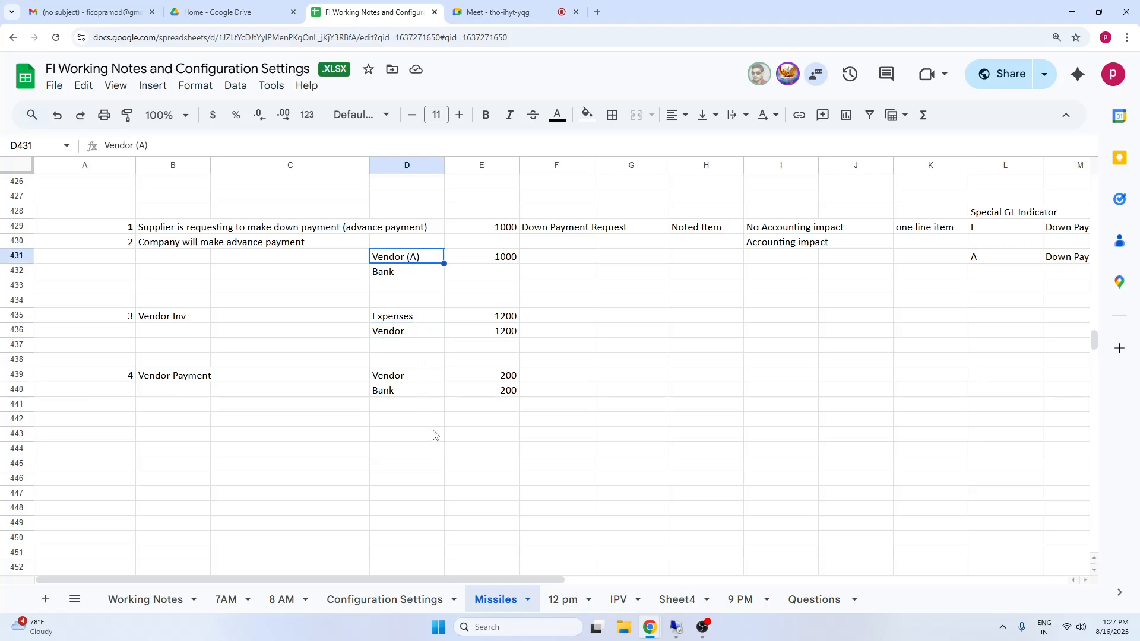
pyautogui.click(613, 419)
# Switch to SAP and expand Accounting, Financial Accounting, Accounts Payable and Document Entry in the SAP Menu tree.
pyautogui.moveTo(111, 189); pyautogui.dragTo(1063, 405)
pyautogui.click(679, 630)
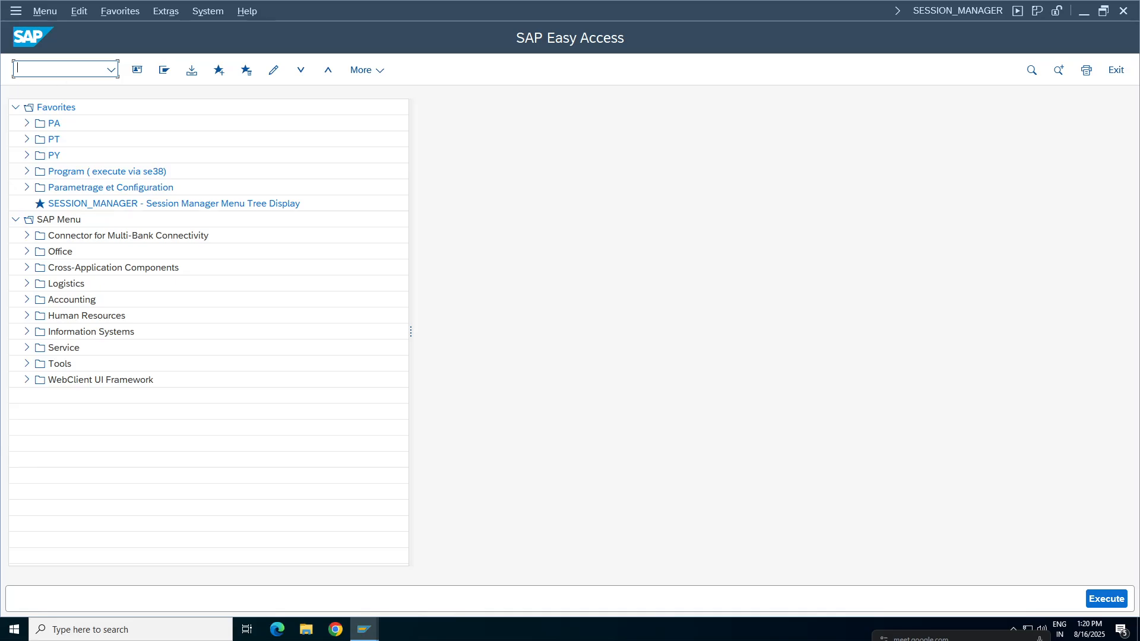
pyautogui.click(27, 300)
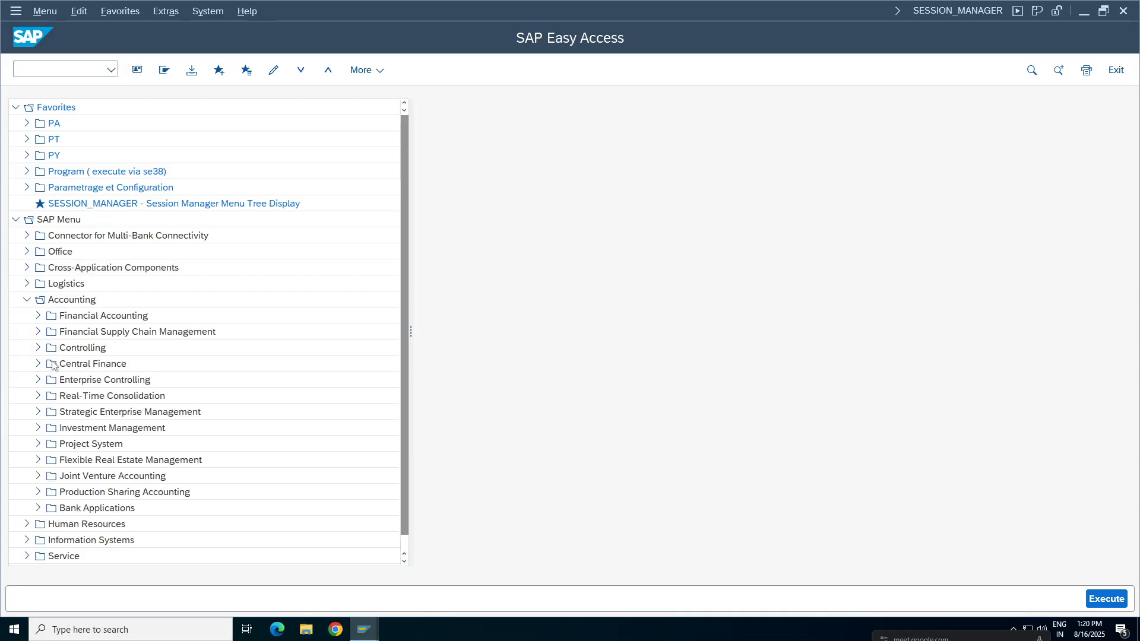
pyautogui.click(37, 316)
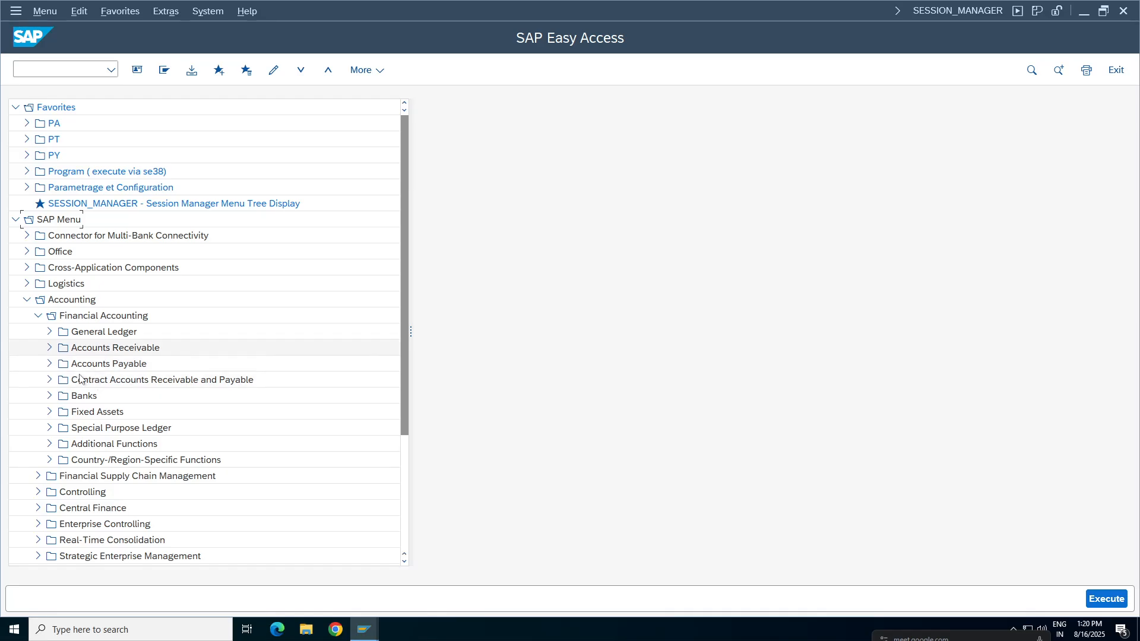
pyautogui.click(49, 364)
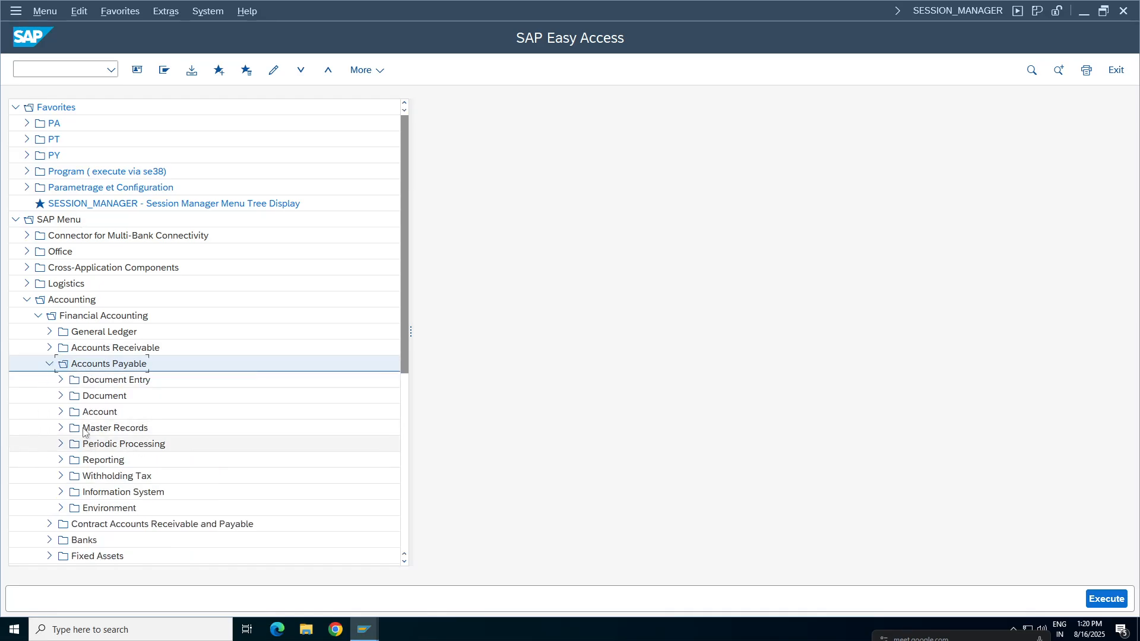
pyautogui.click(60, 380)
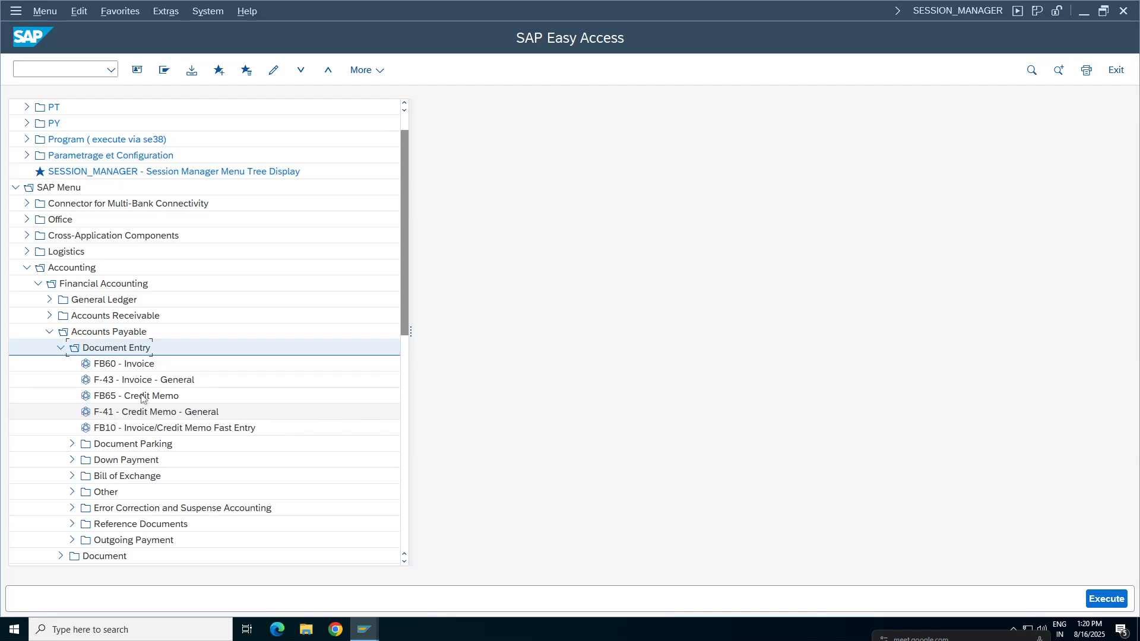
pyautogui.doubleClick(115, 370)
pyautogui.click(22, 42)
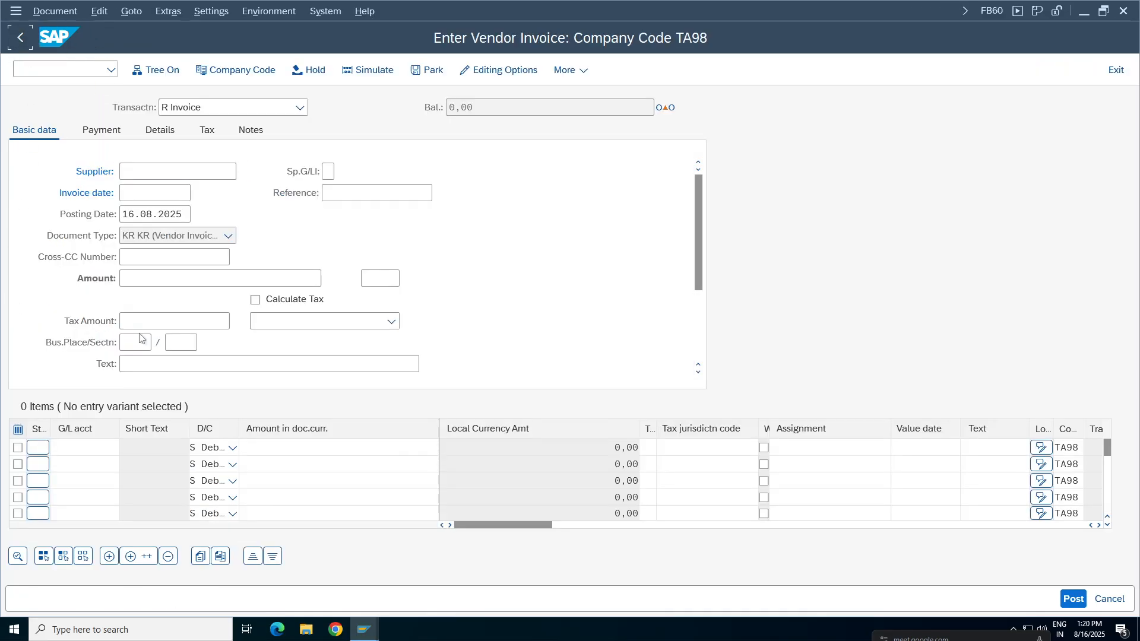
pyautogui.click(1116, 71)
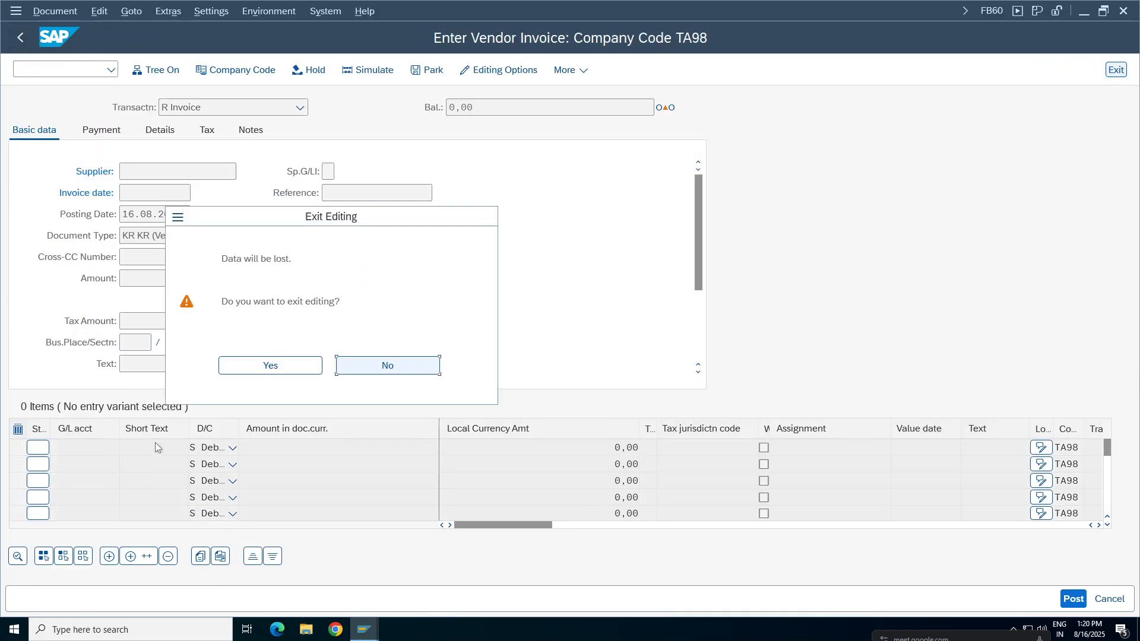
pyautogui.click(291, 366)
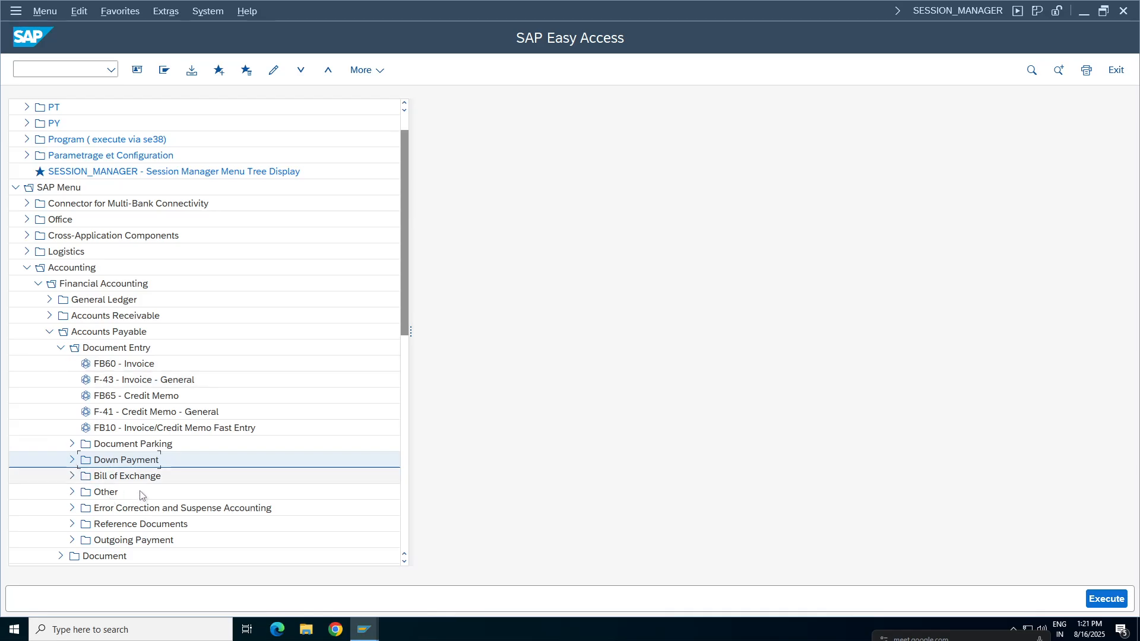
# Open the F-47 Request transaction for vendor down payments and set the document date to 16.08.2025.
pyautogui.click(73, 461)
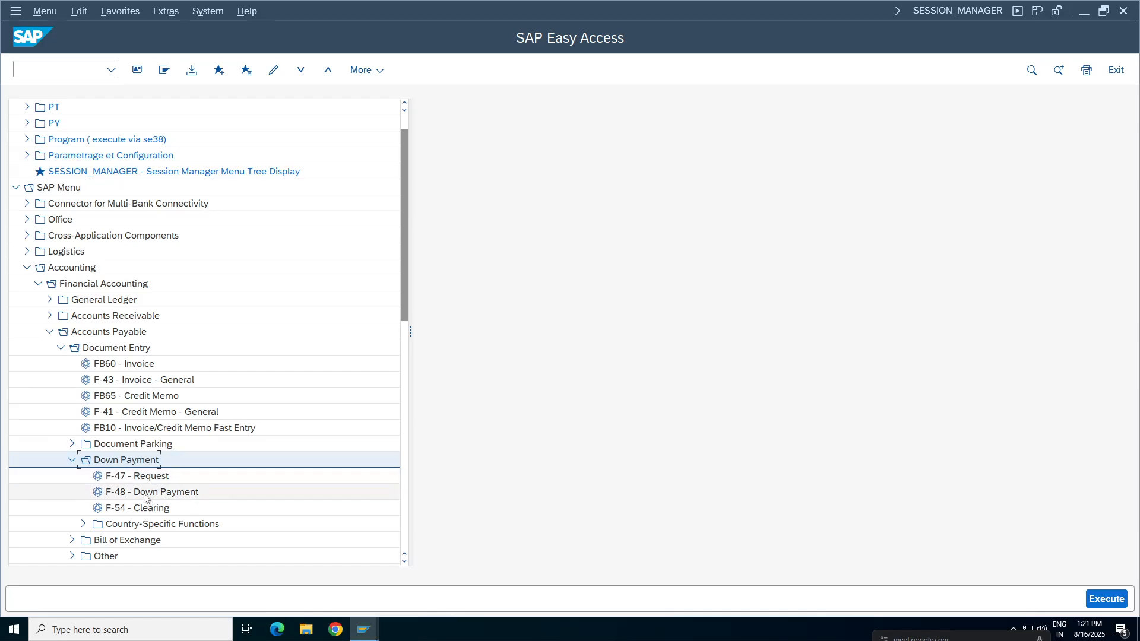
pyautogui.doubleClick(142, 477)
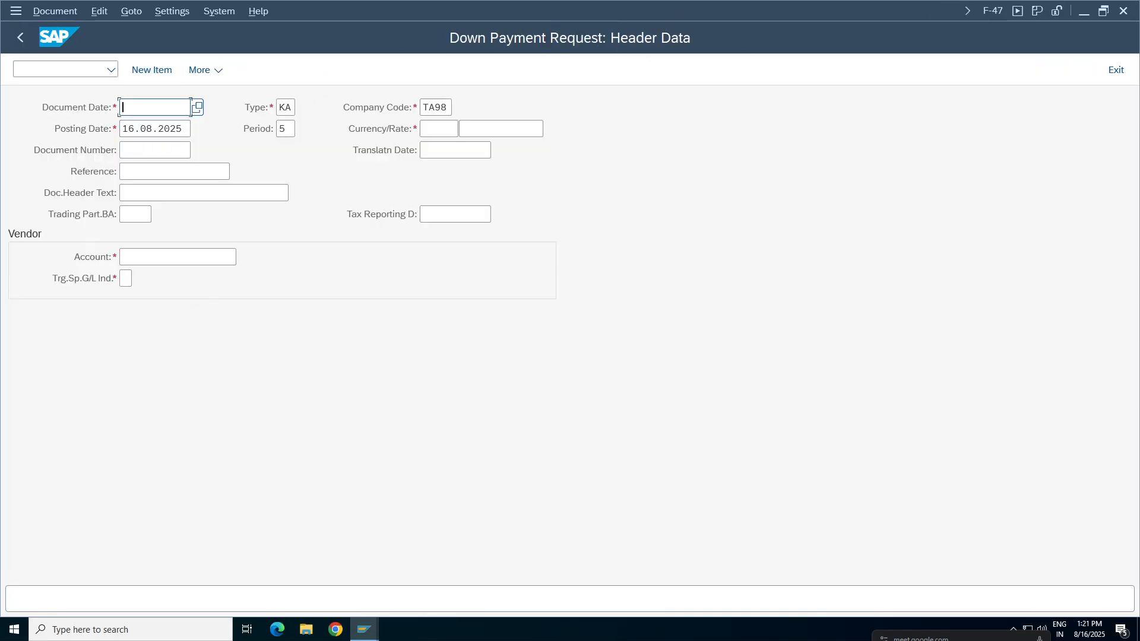
pyautogui.press('Tab')
pyautogui.hotkey('ctrl', 'c')
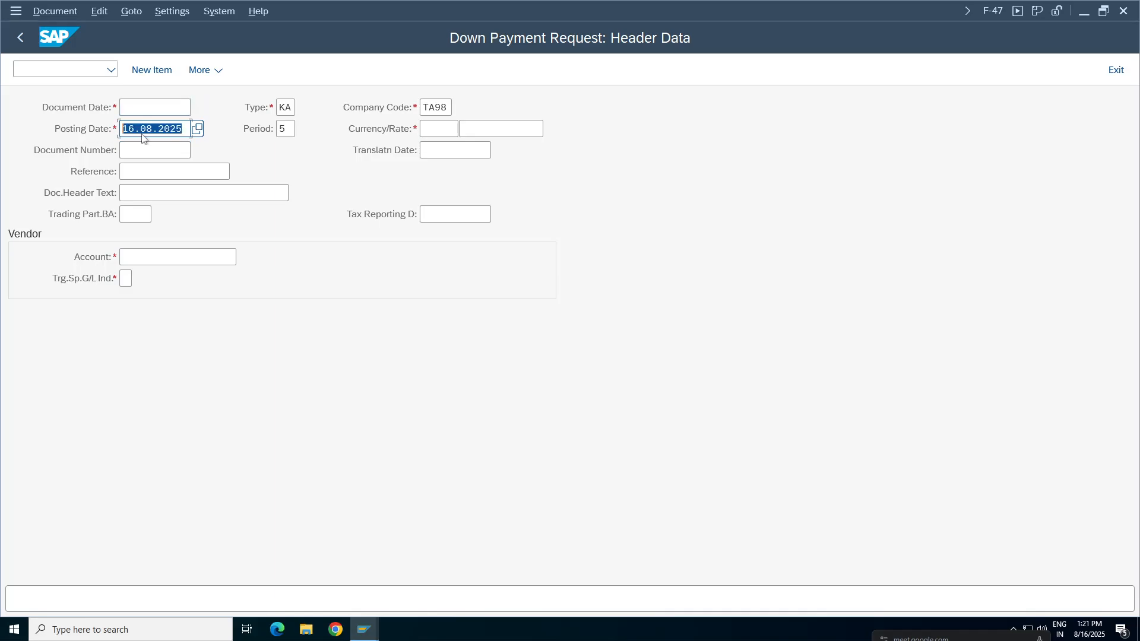
pyautogui.hotkey('shift', 'Tab')
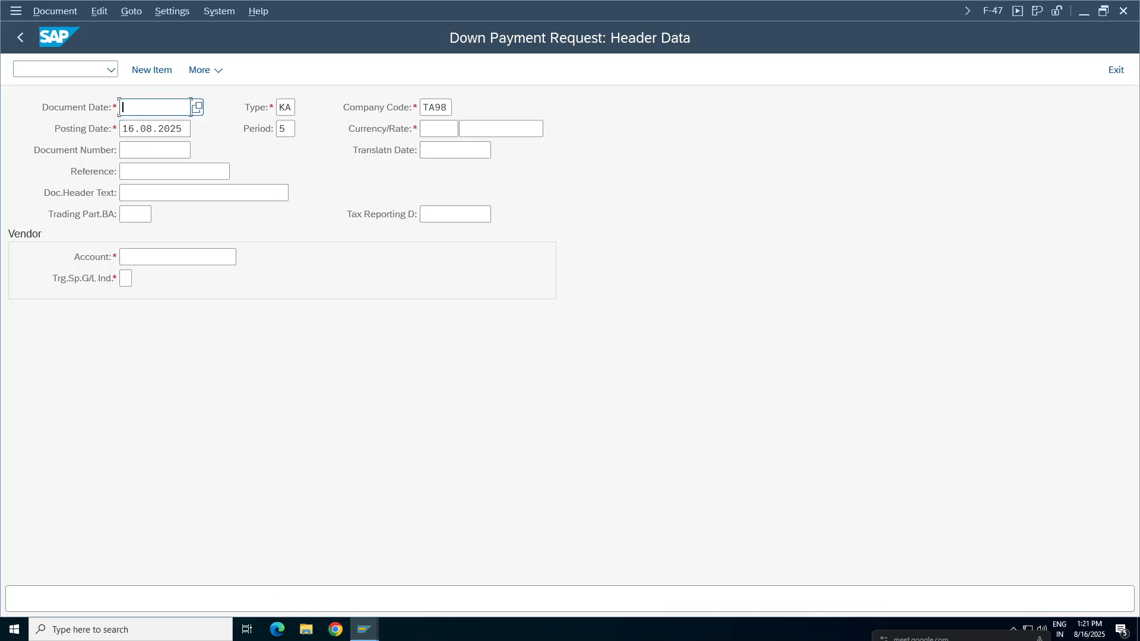
pyautogui.hotkey('ctrl', 'v')
# Enter "DP Request test" as both the reference and the document header text.
pyautogui.click(122, 172)
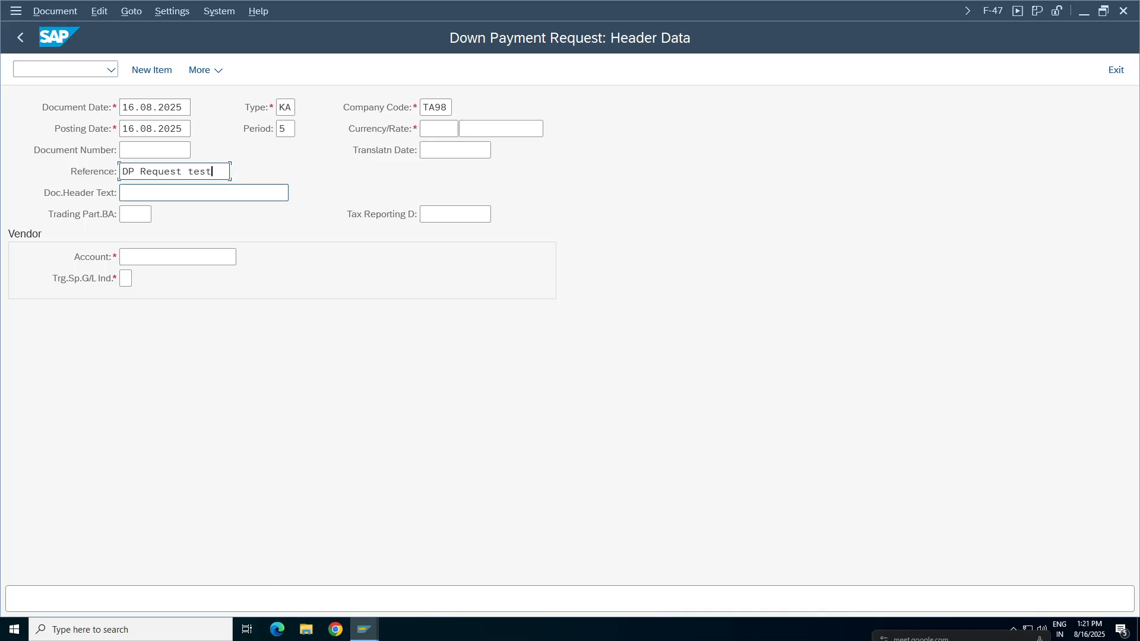
pyautogui.moveTo(213, 171); pyautogui.dragTo(122, 172)
pyautogui.hotkey('ctrl', 'c')
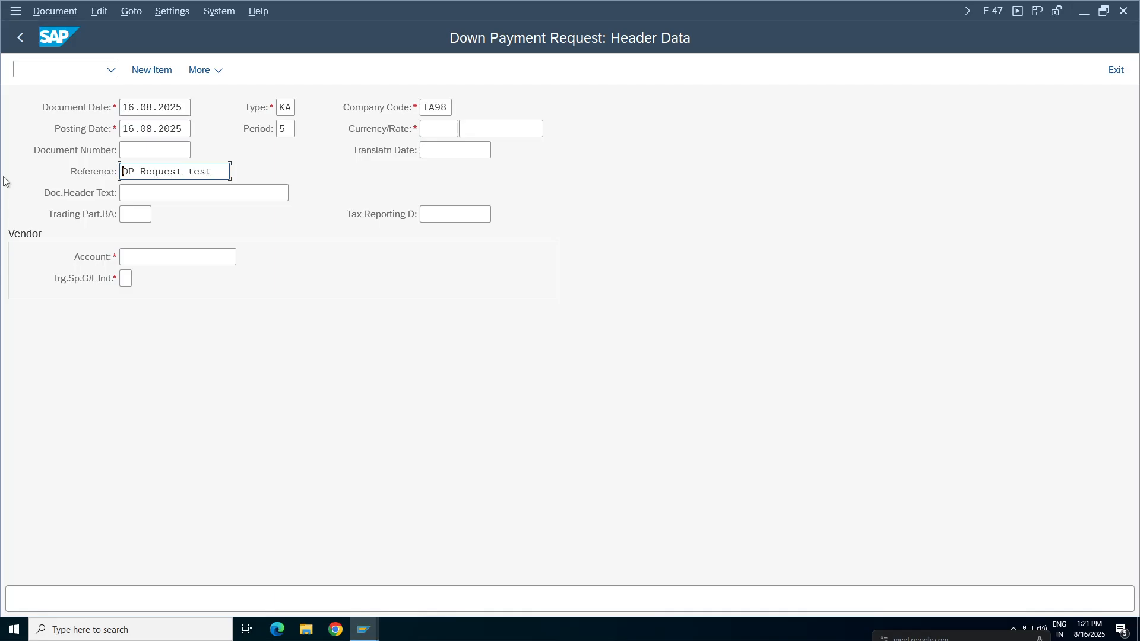
pyautogui.press('Tab')
pyautogui.hotkey('ctrl', 'v')
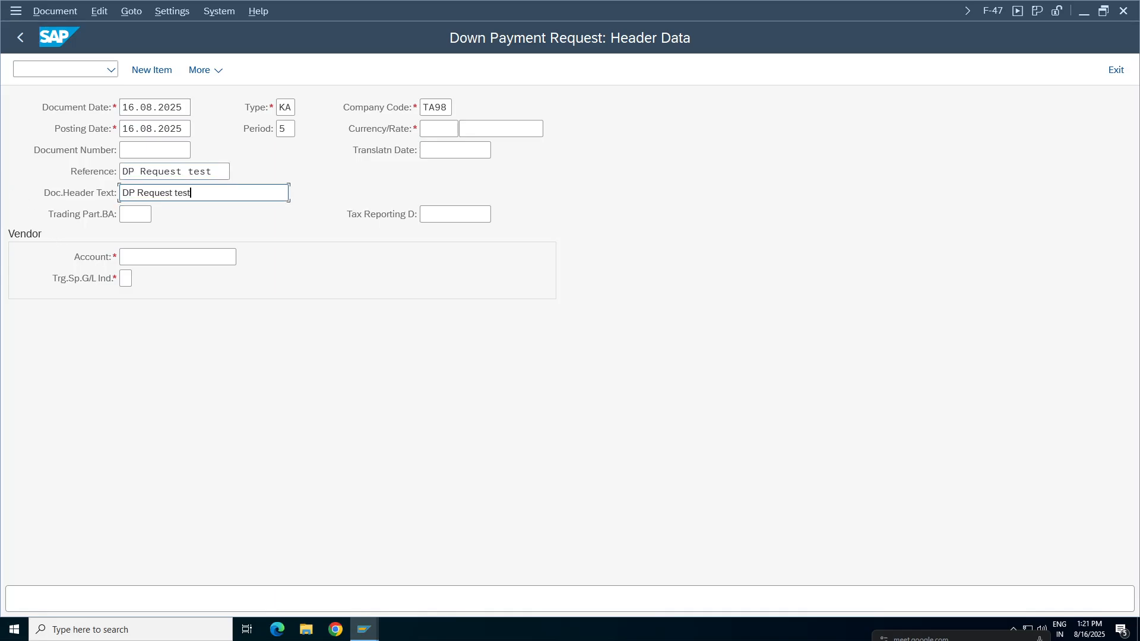
# Set the down payment request's currency to INR (Indian Rupee).
pyautogui.click(189, 259)
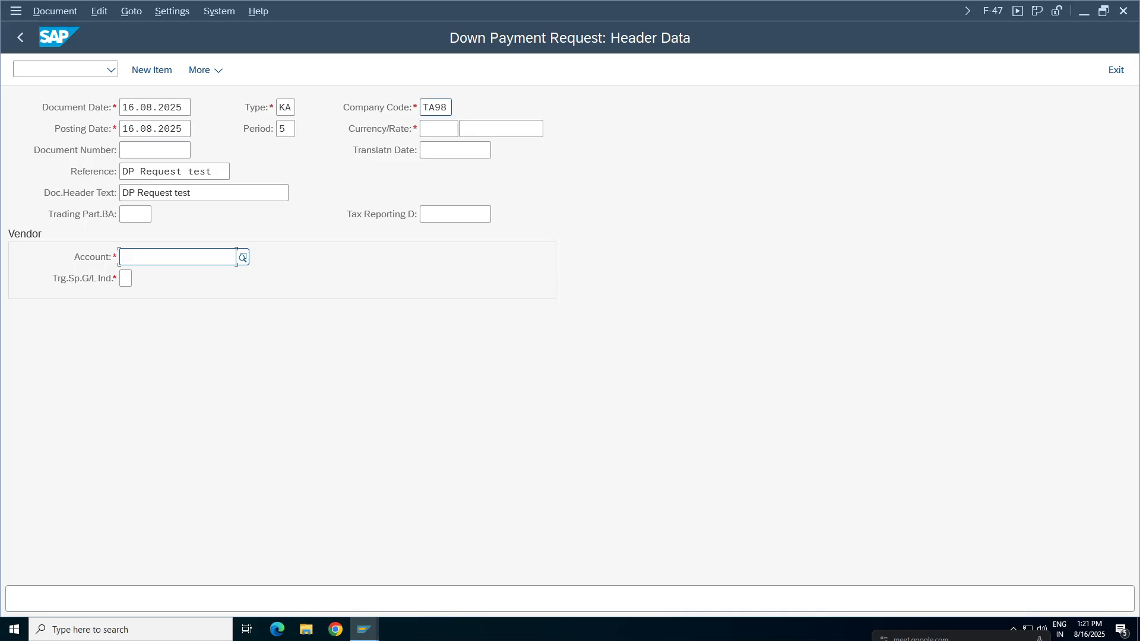
pyautogui.click(457, 129)
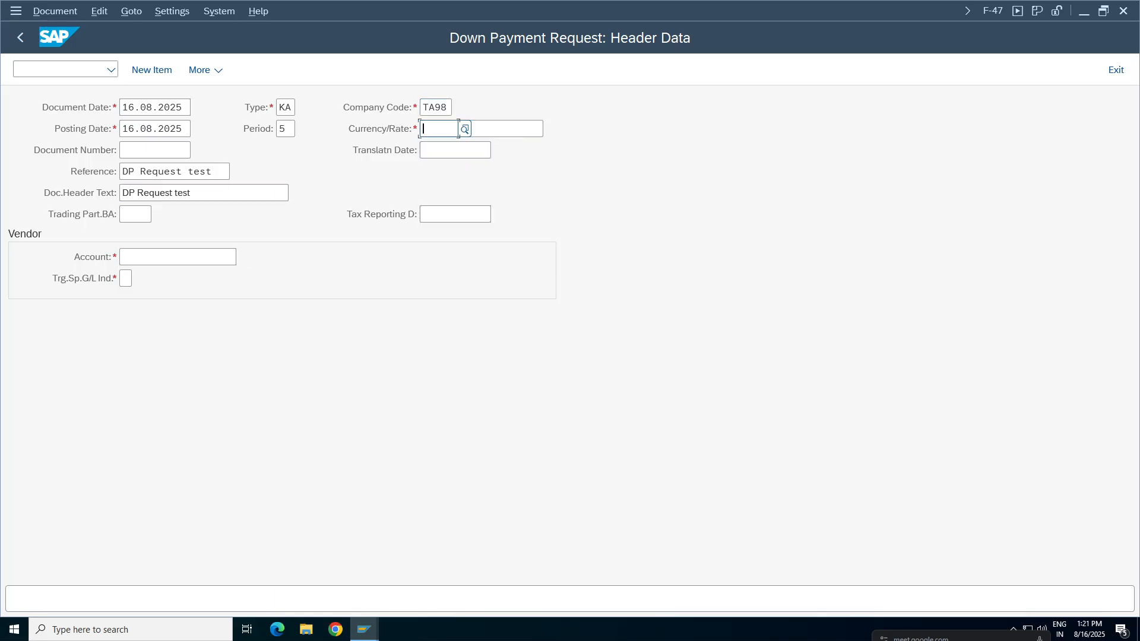
pyautogui.write('inr')
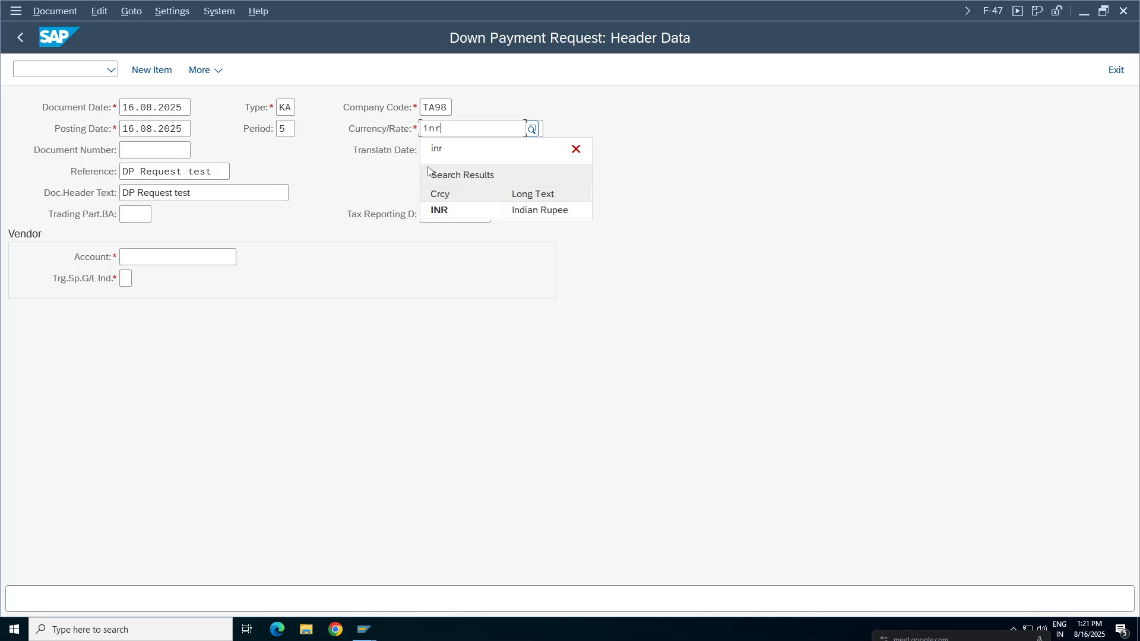
pyautogui.click(449, 208)
# Search the suppliers of company code TA98 and choose TCS INDIA PVT LTD as the vendor account.
pyautogui.click(178, 257)
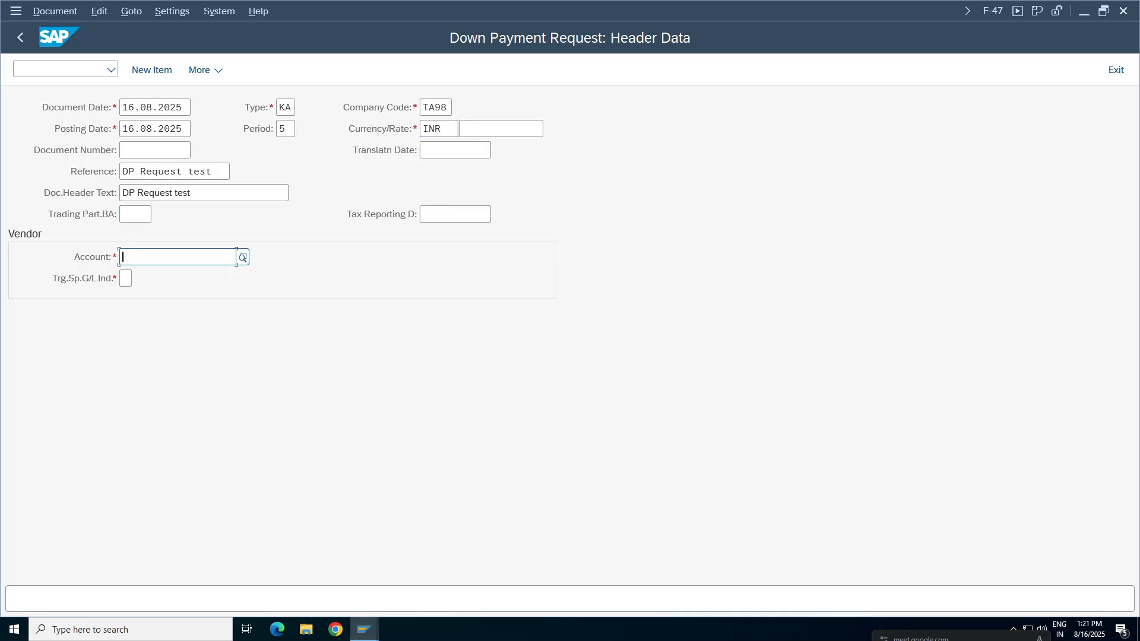
pyautogui.click(243, 257)
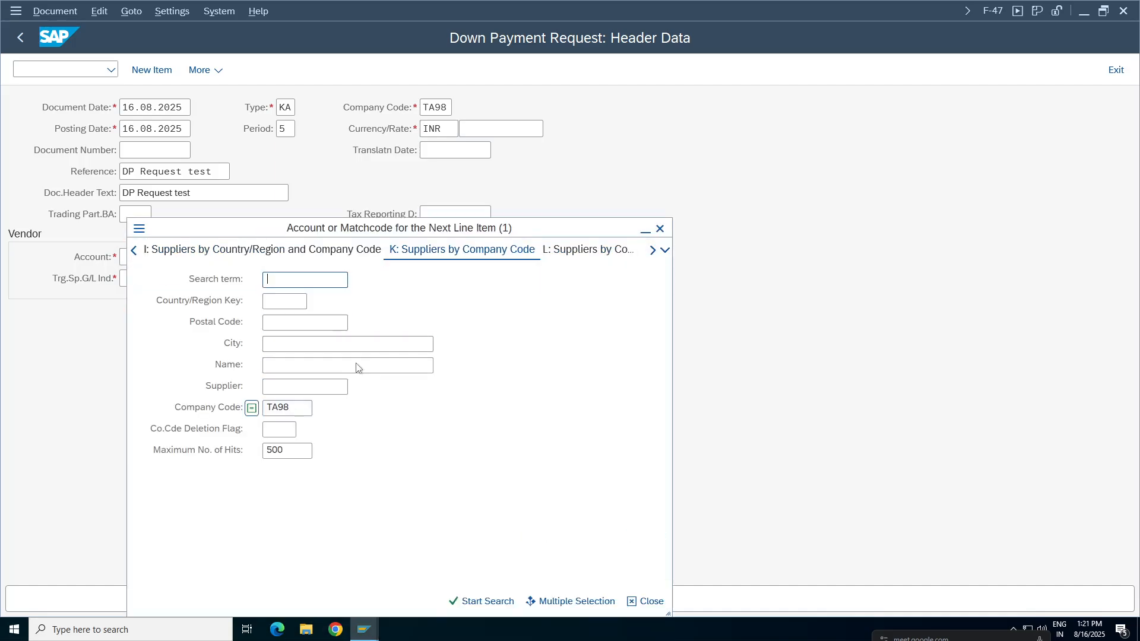
pyautogui.press('Return')
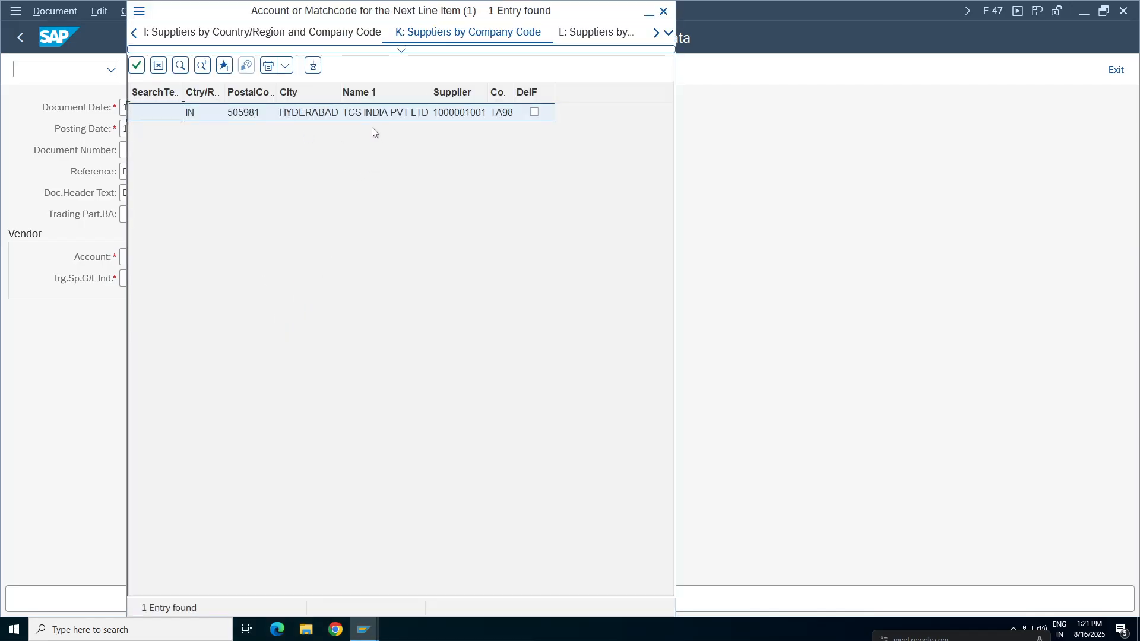
pyautogui.doubleClick(421, 112)
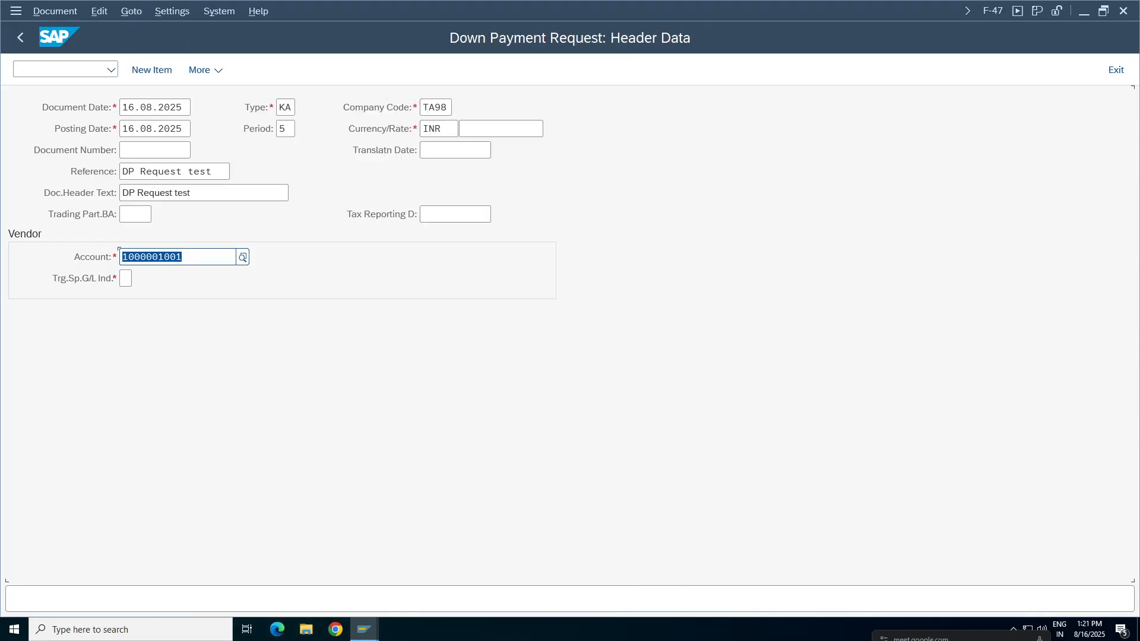
# Set the target special G/L indicator to A (Down Payments, Current Assets) and submit the header data.
pyautogui.click(126, 278)
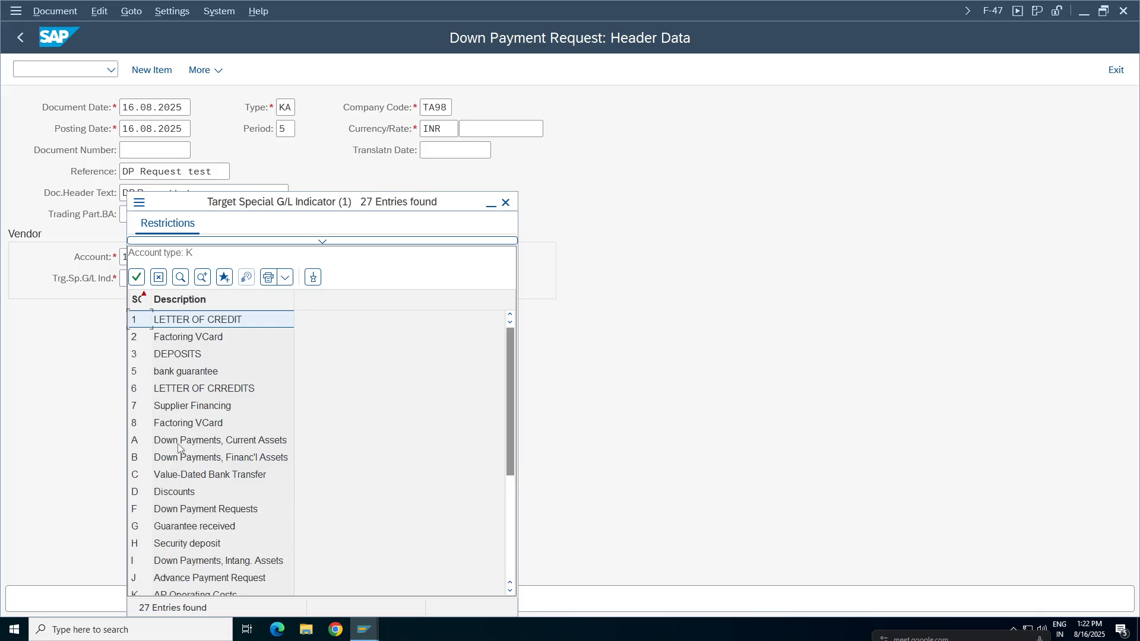
pyautogui.moveTo(332, 205); pyautogui.dragTo(673, 78)
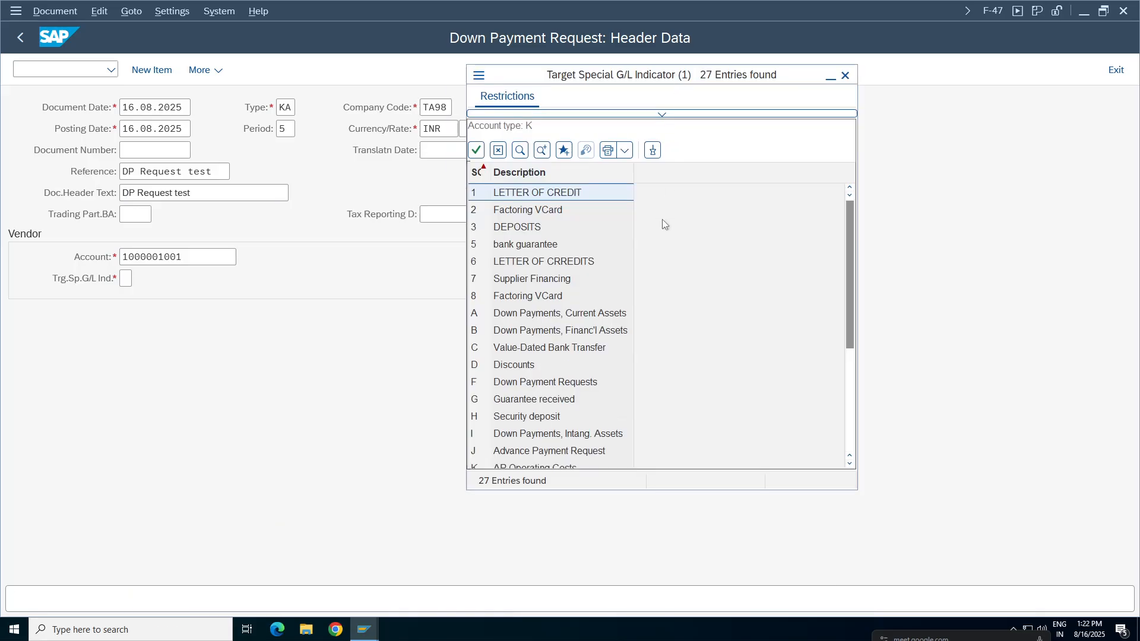
pyautogui.doubleClick(521, 315)
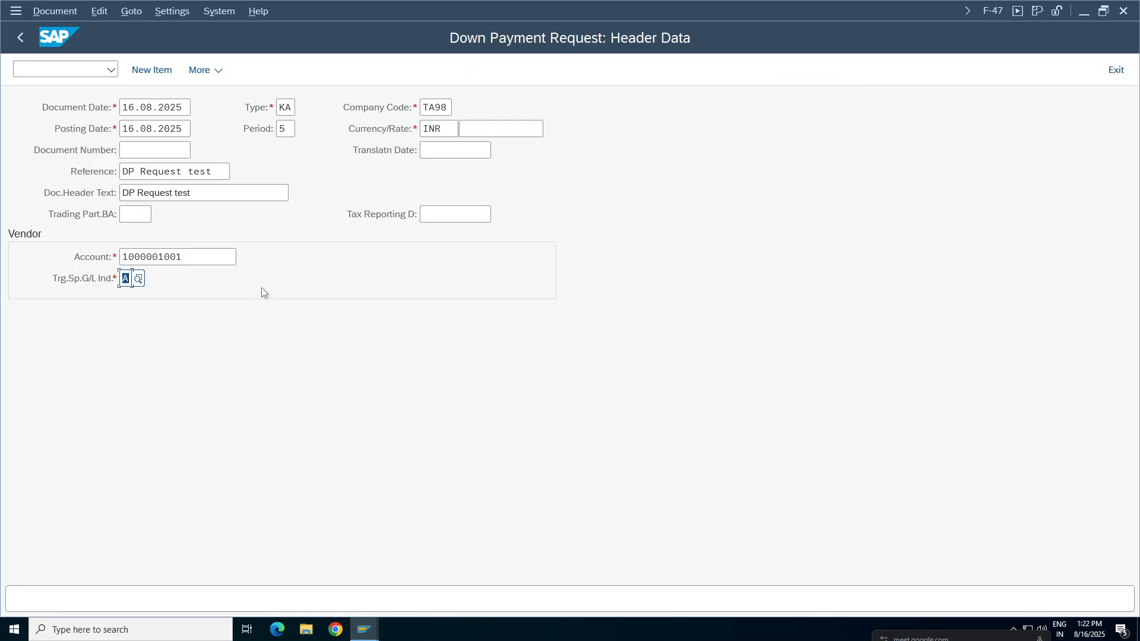
pyautogui.press('Return')
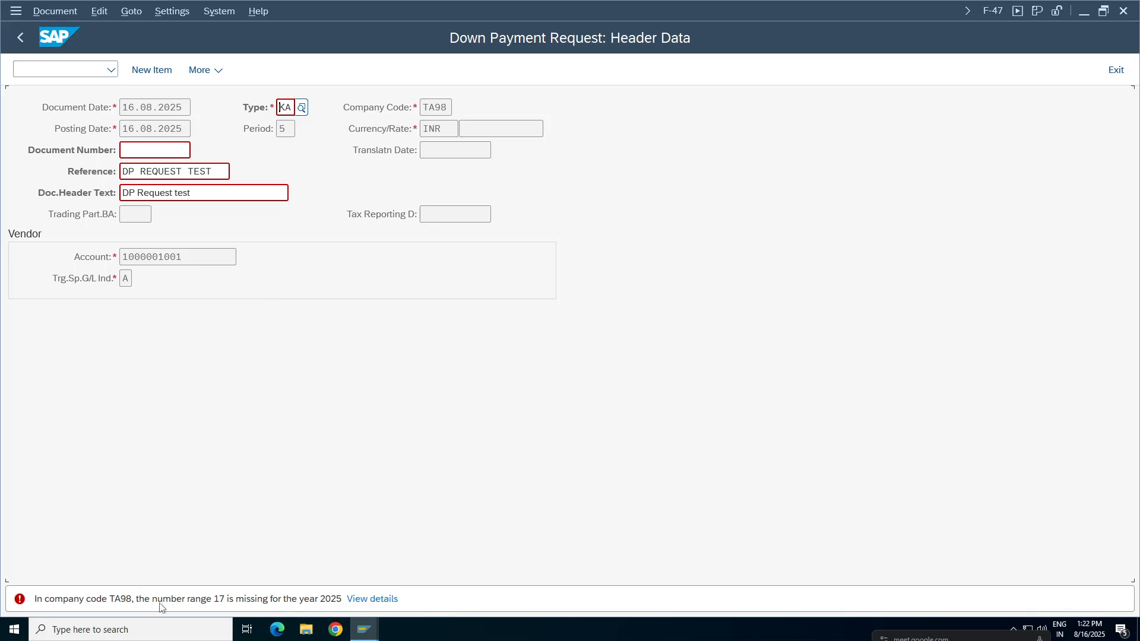
# Open transaction OBA7 in a new session and display the details of document type KA.
pyautogui.click(67, 69)
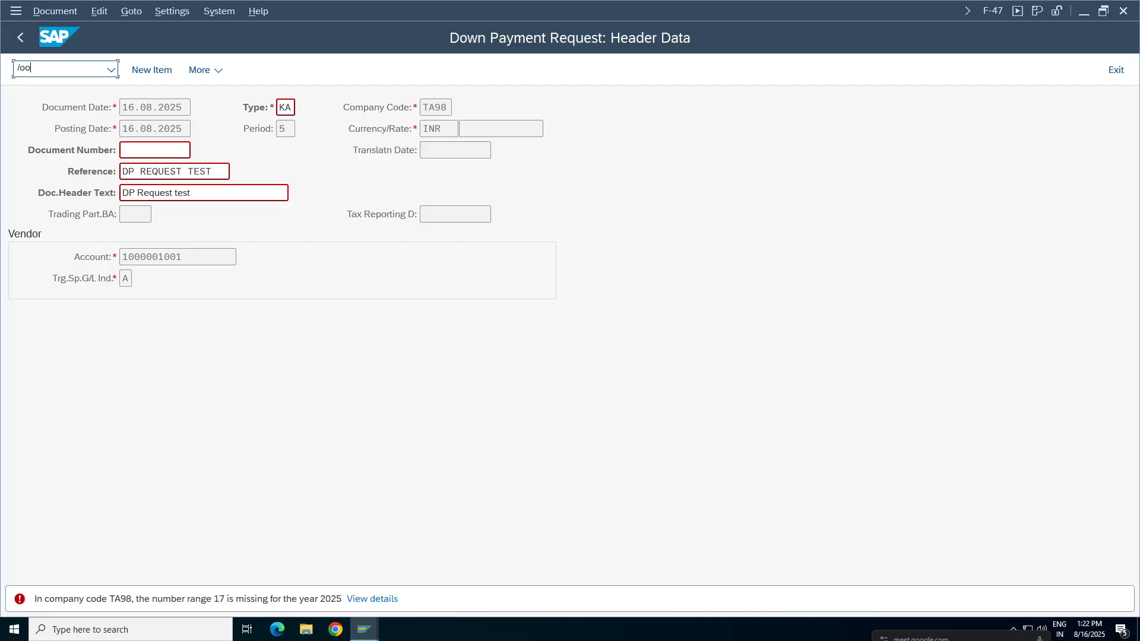
pyautogui.press('Return')
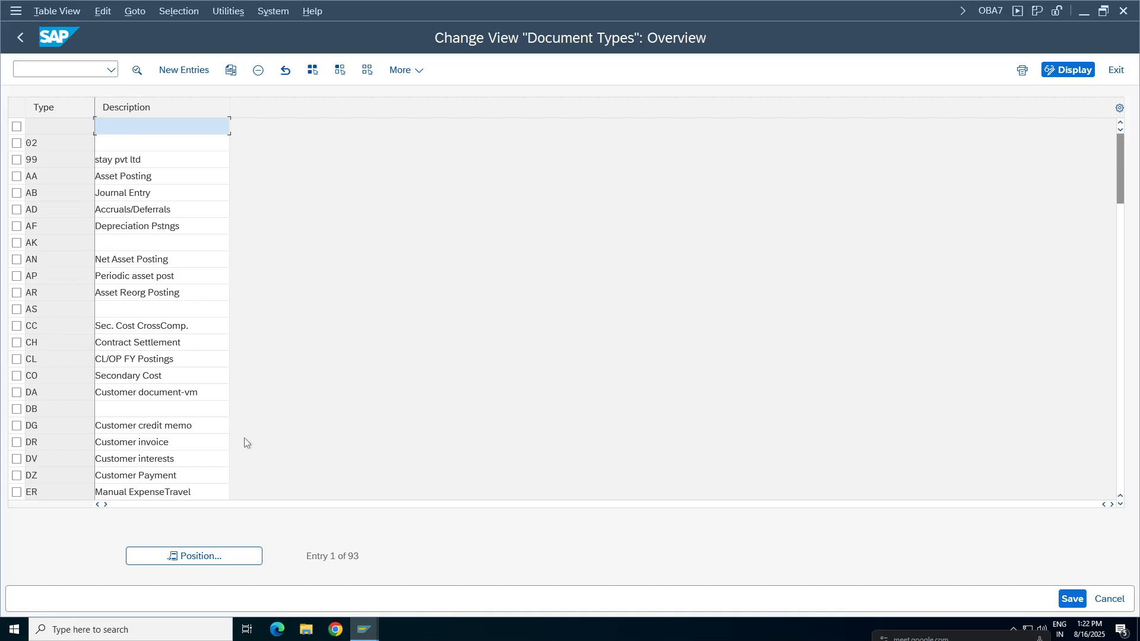
pyautogui.click(224, 559)
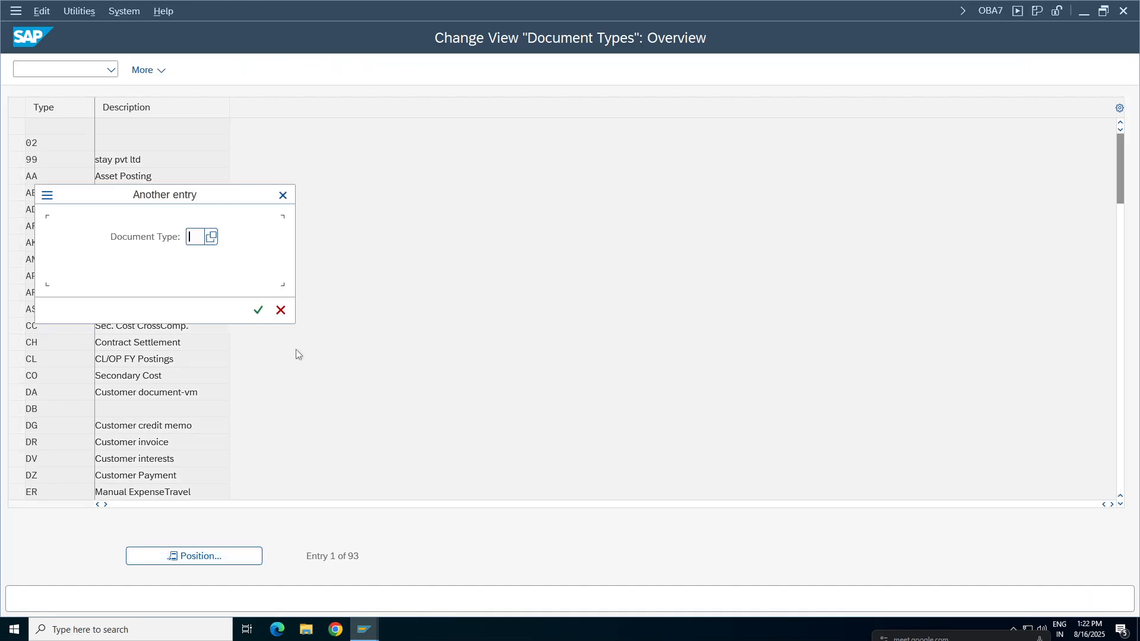
pyautogui.write('KA')
pyautogui.press('Return')
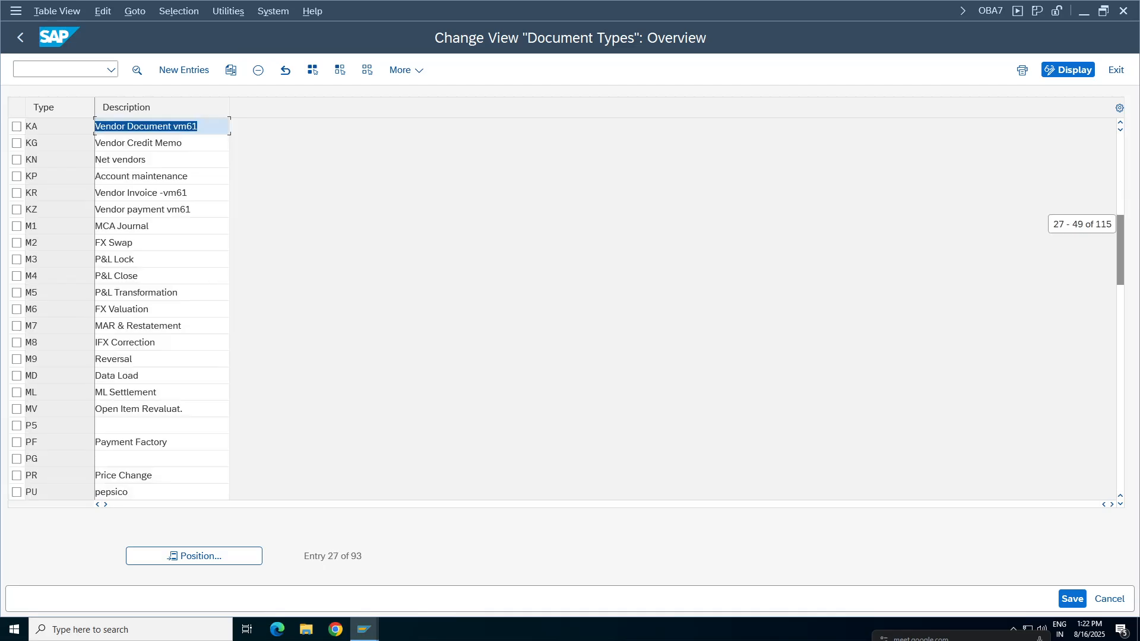
pyautogui.press('F2')
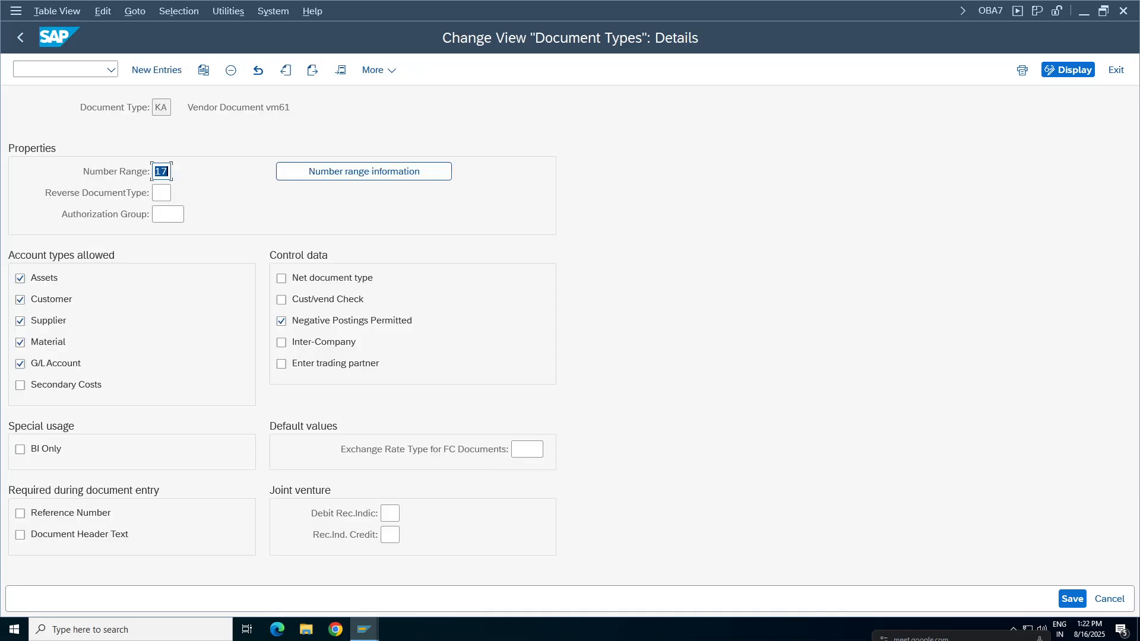
# Go to the accounting document number ranges from document type KA and open the intervals of company code TA98 for editing.
pyautogui.click(403, 173)
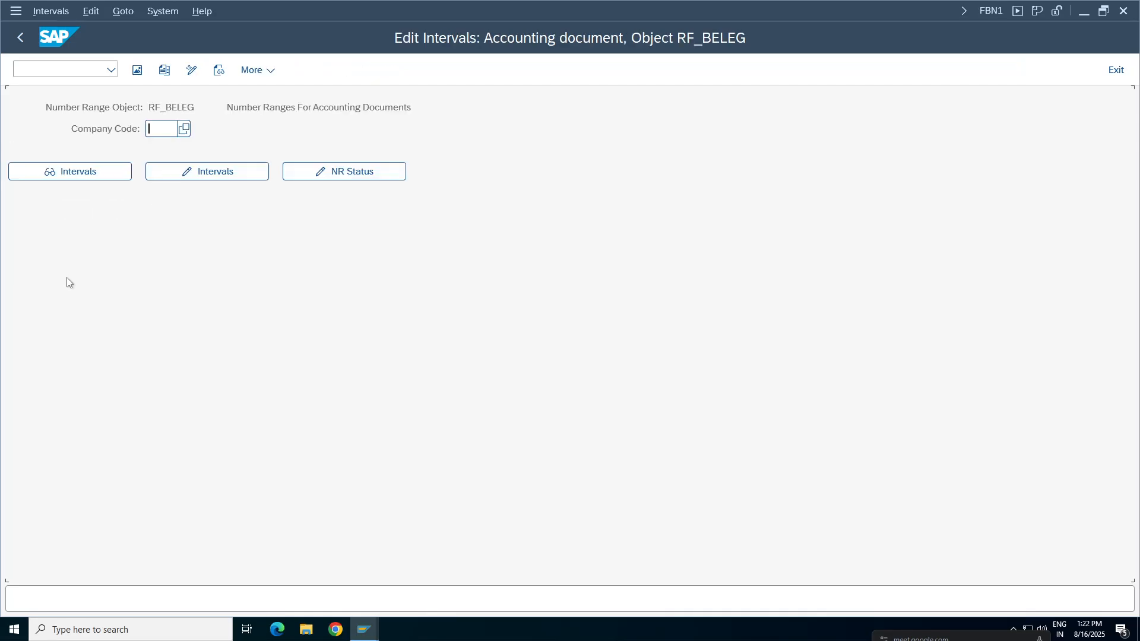
pyautogui.click(171, 130)
pyautogui.click(166, 149)
pyautogui.click(203, 174)
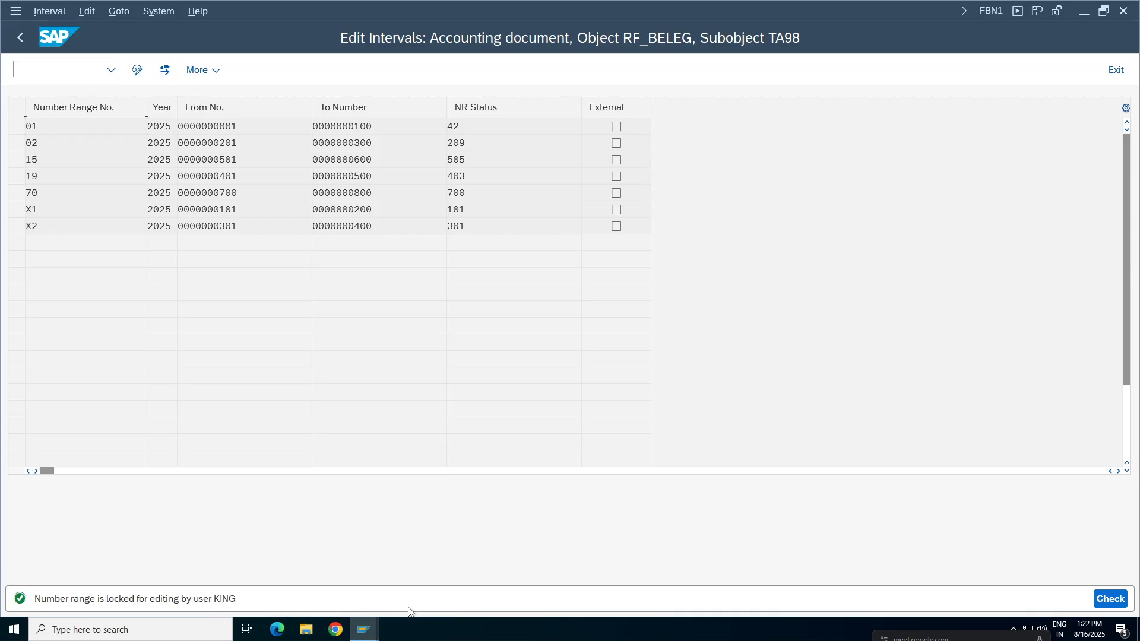
pyautogui.click(366, 636)
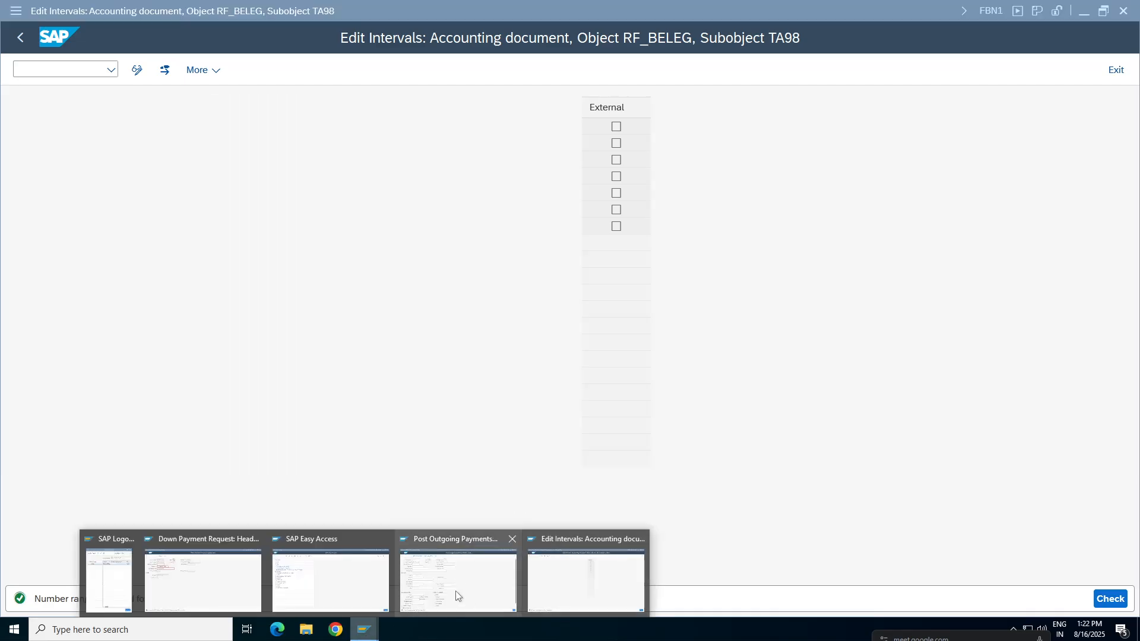
pyautogui.click(601, 574)
pyautogui.click(366, 631)
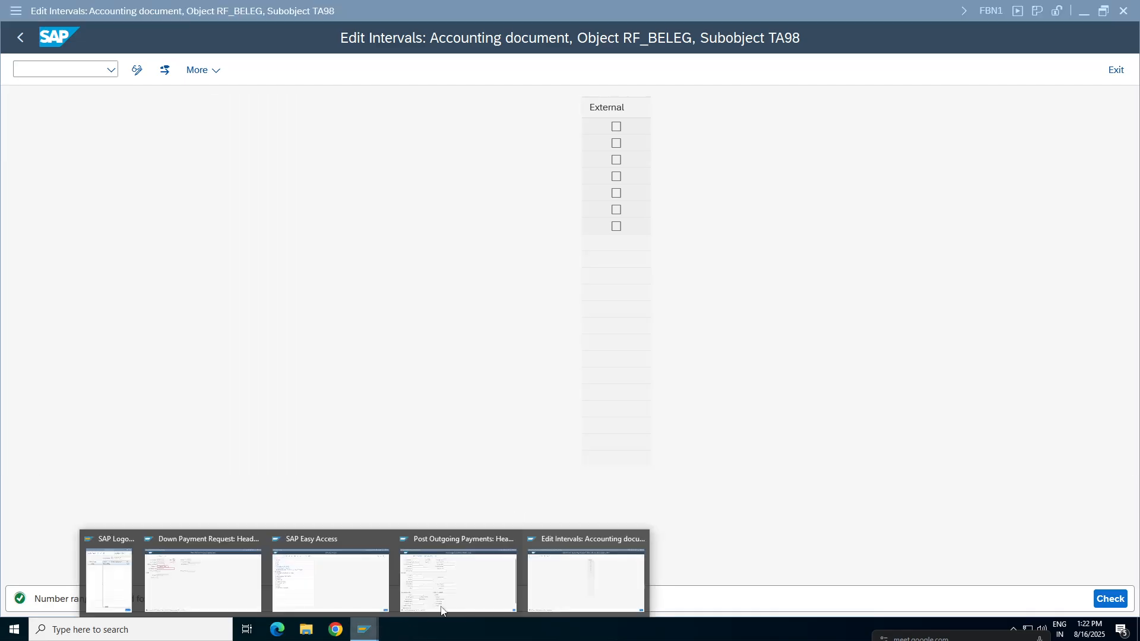
pyautogui.click(560, 580)
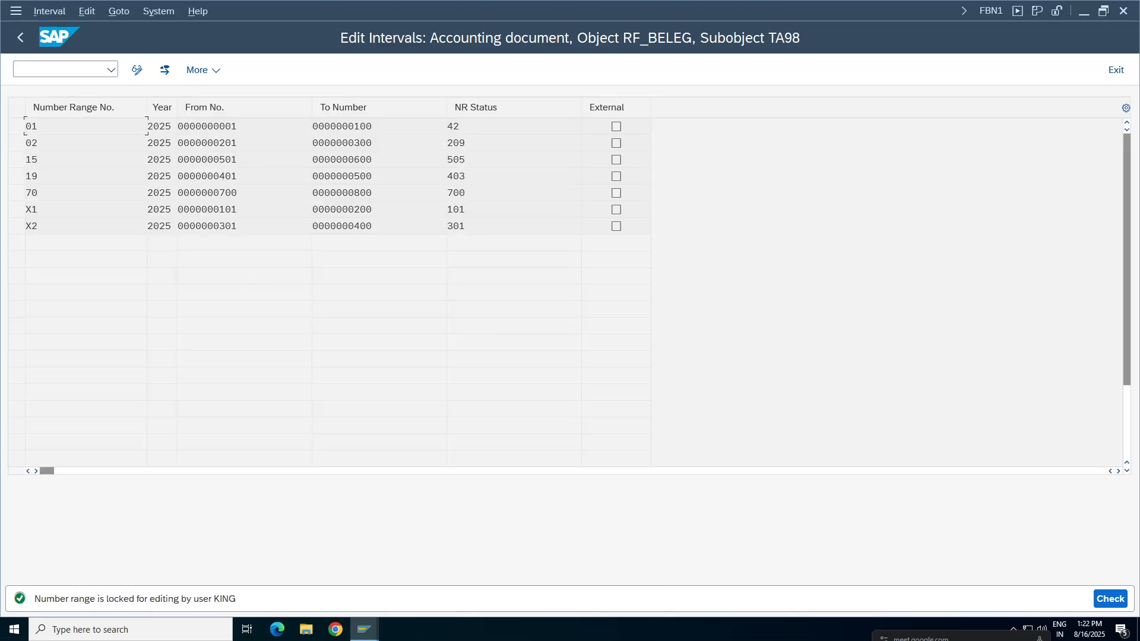
# Open transaction SM12 in a new session and search the lock entries of client 100 without a user name restriction.
pyautogui.click(57, 69)
pyautogui.write('/osm12')
pyautogui.press('Return')
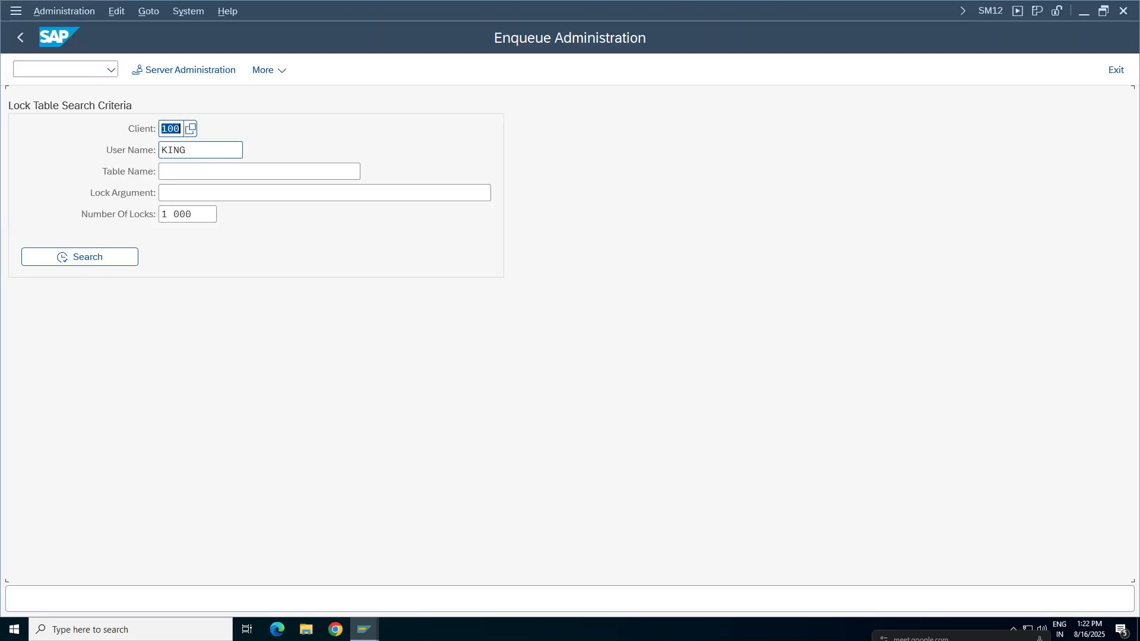
pyautogui.moveTo(220, 151); pyautogui.dragTo(142, 166)
pyautogui.press('Delete')
pyautogui.click(95, 268)
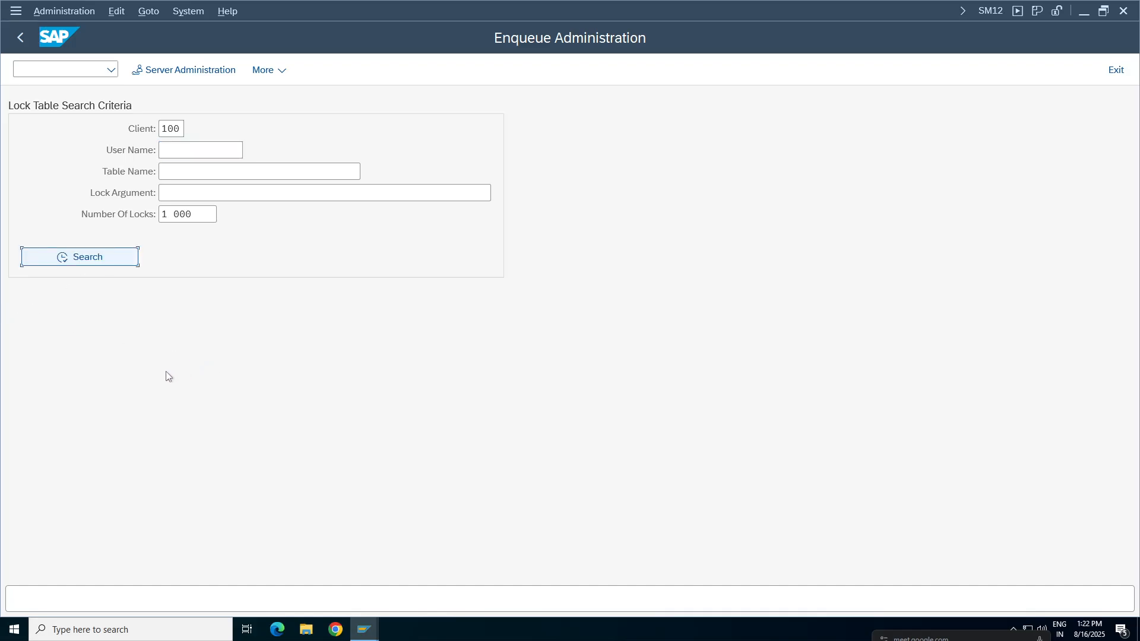
# Select all entries in the lock table and delete them.
pyautogui.click(22, 354)
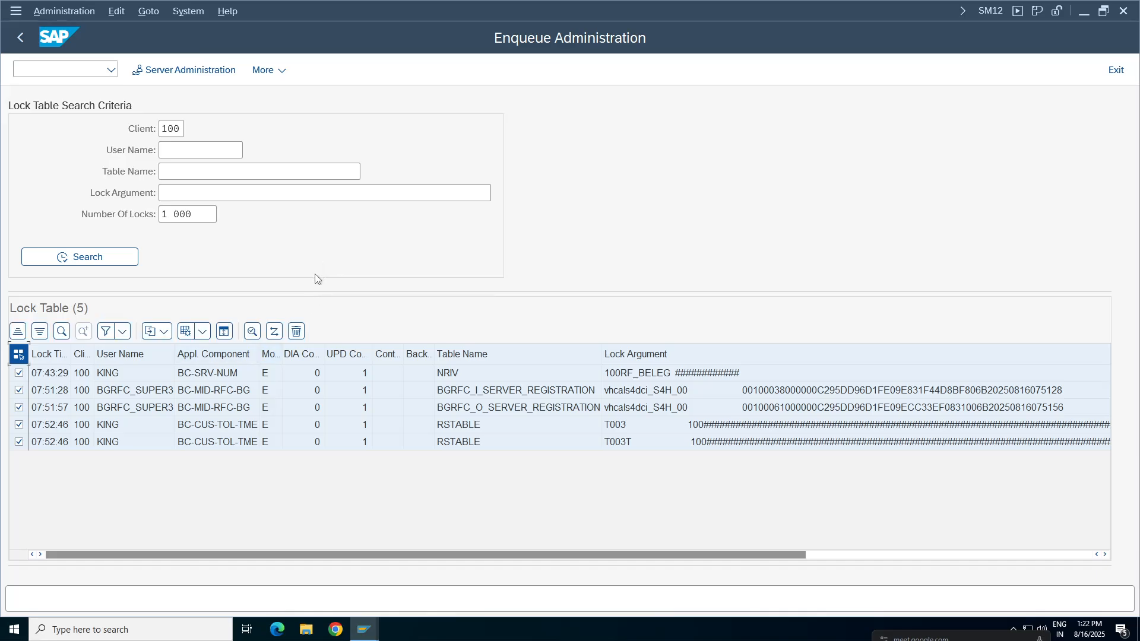
pyautogui.click(298, 332)
pyautogui.click(260, 386)
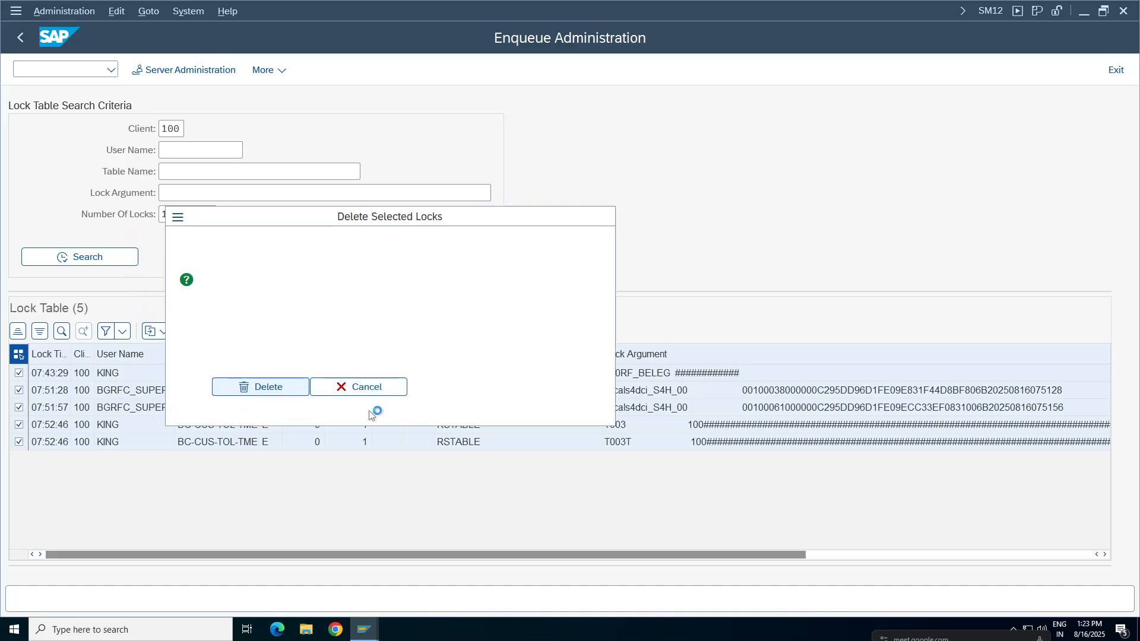
# Return to the TA98 number range intervals, switch to change mode and add number range 17 for year 2025.
pyautogui.moveTo(380, 638)
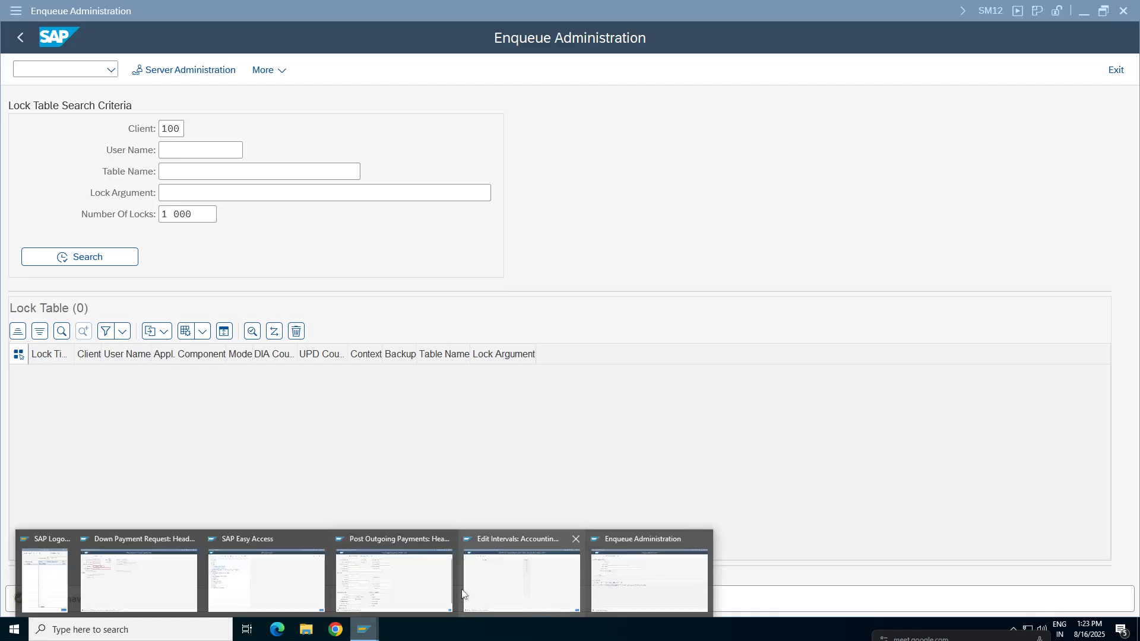
pyautogui.click(506, 583)
pyautogui.click(137, 70)
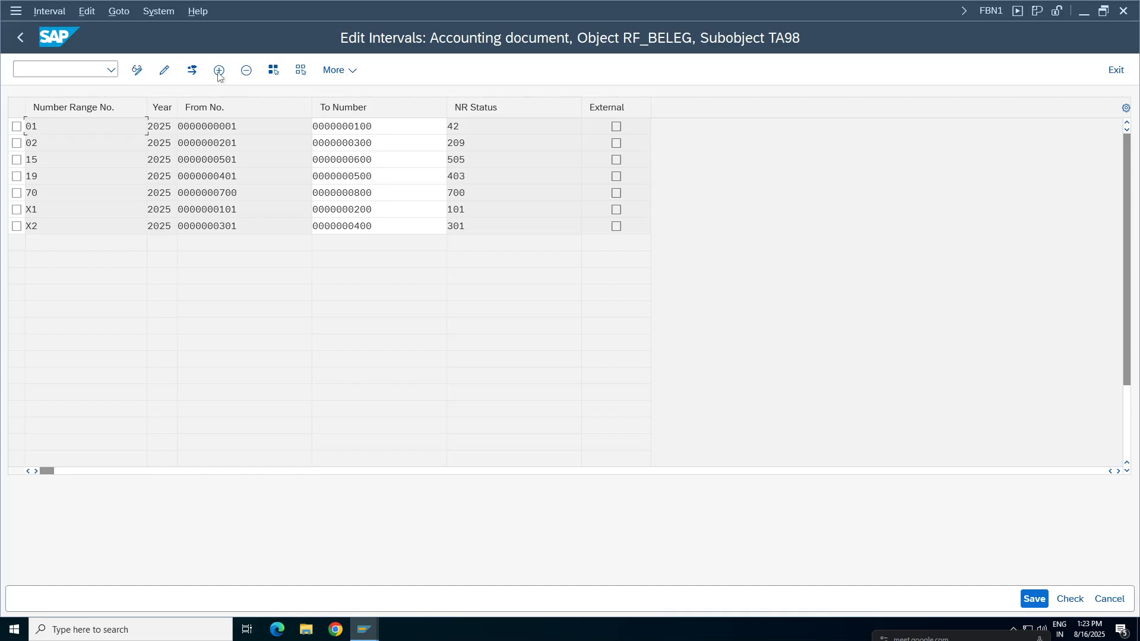
pyautogui.click(219, 69)
pyautogui.click(86, 127)
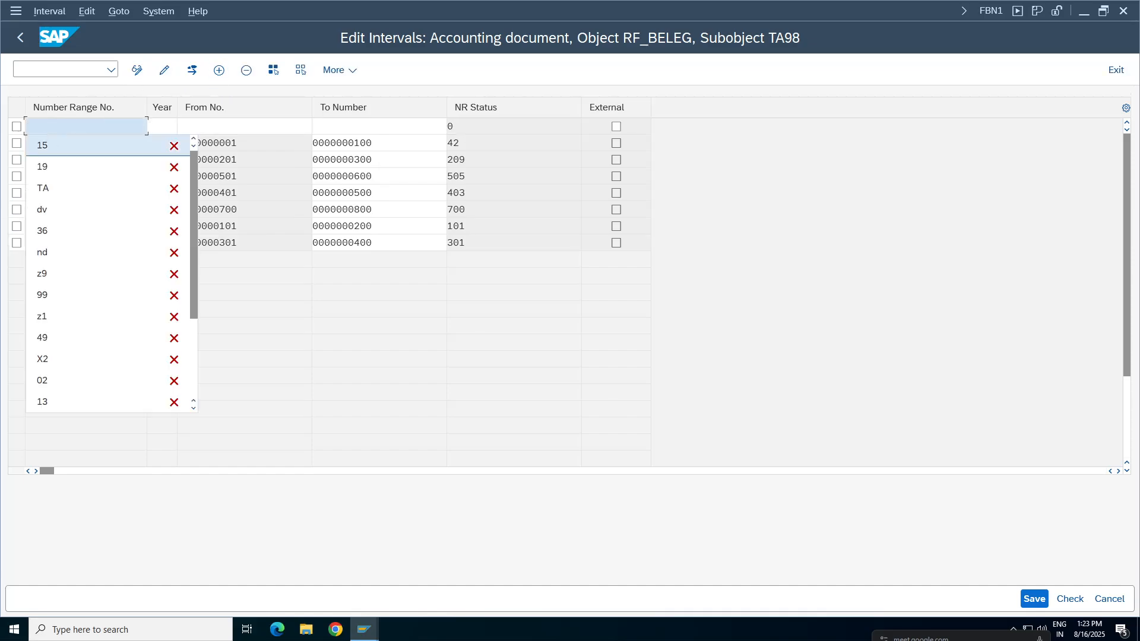
pyautogui.click(86, 126)
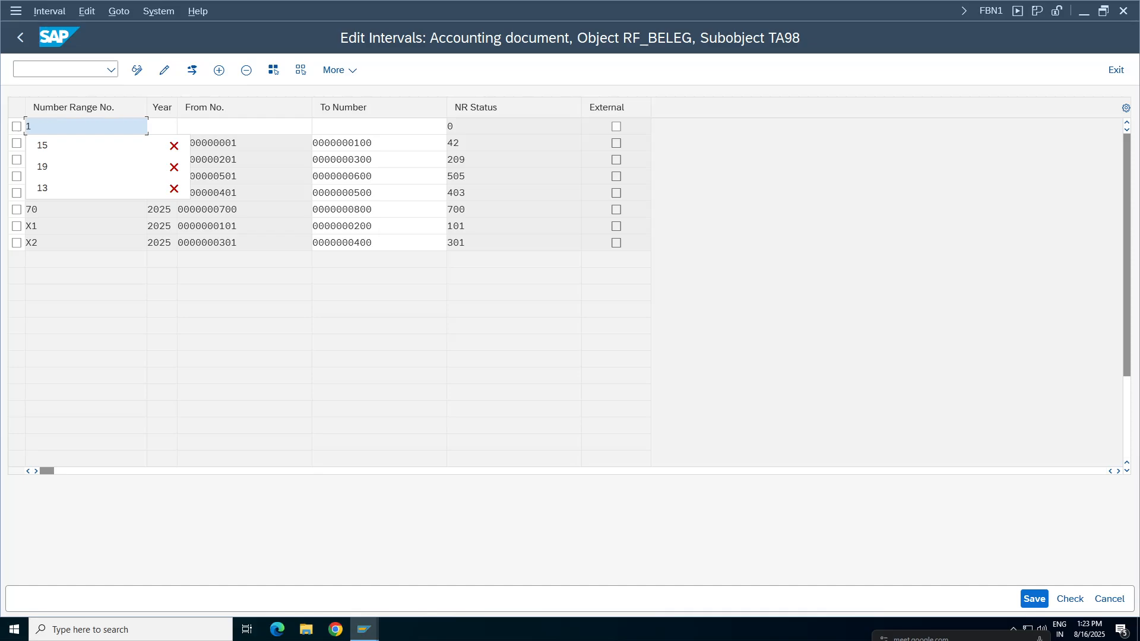
pyautogui.write('7')
pyautogui.press('Tab')
pyautogui.write('2025')
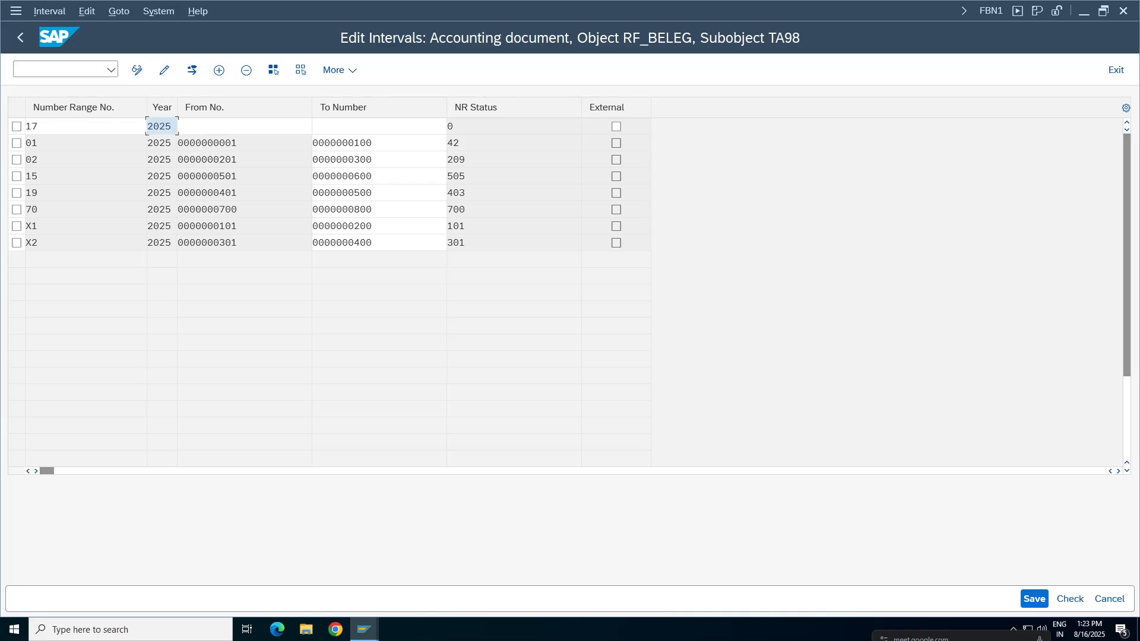
# Set number range 17 to run from 601 to 700 and validate the entry.
pyautogui.press('Tab')
pyautogui.press('Escape')
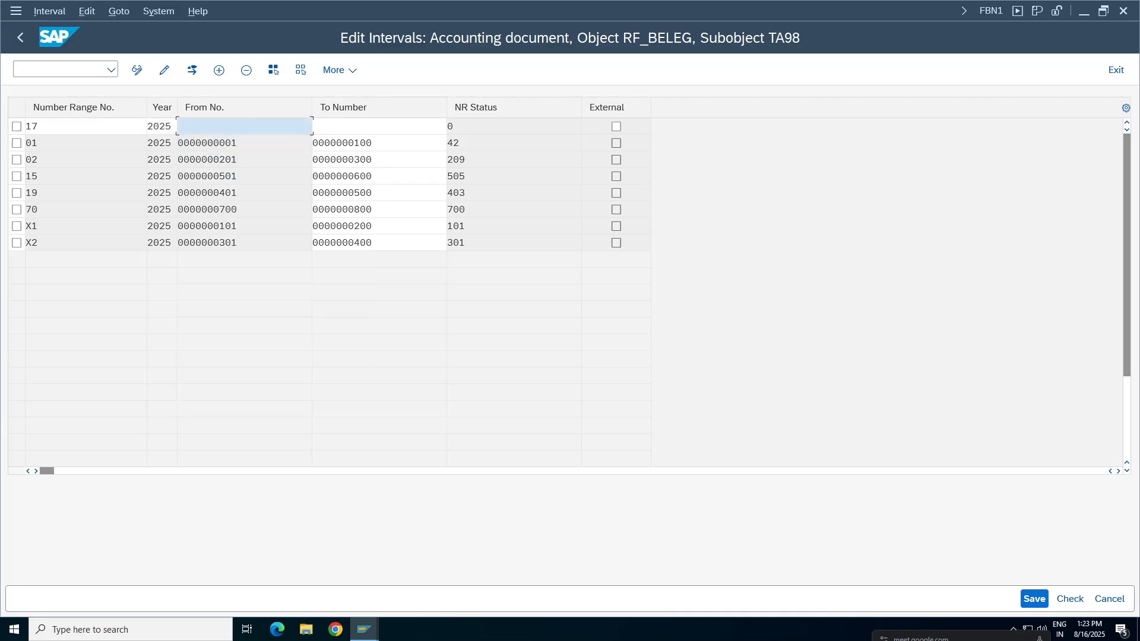
pyautogui.click(213, 128)
pyautogui.click(213, 127)
pyautogui.write('601')
pyautogui.press('Tab')
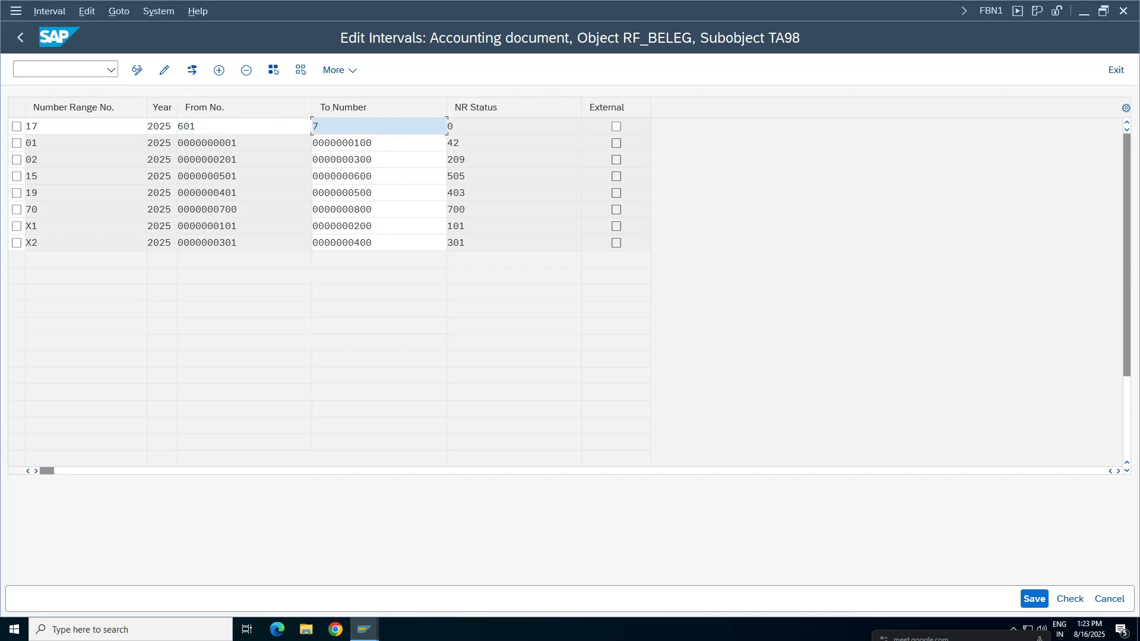
pyautogui.write('700')
pyautogui.press('Return')
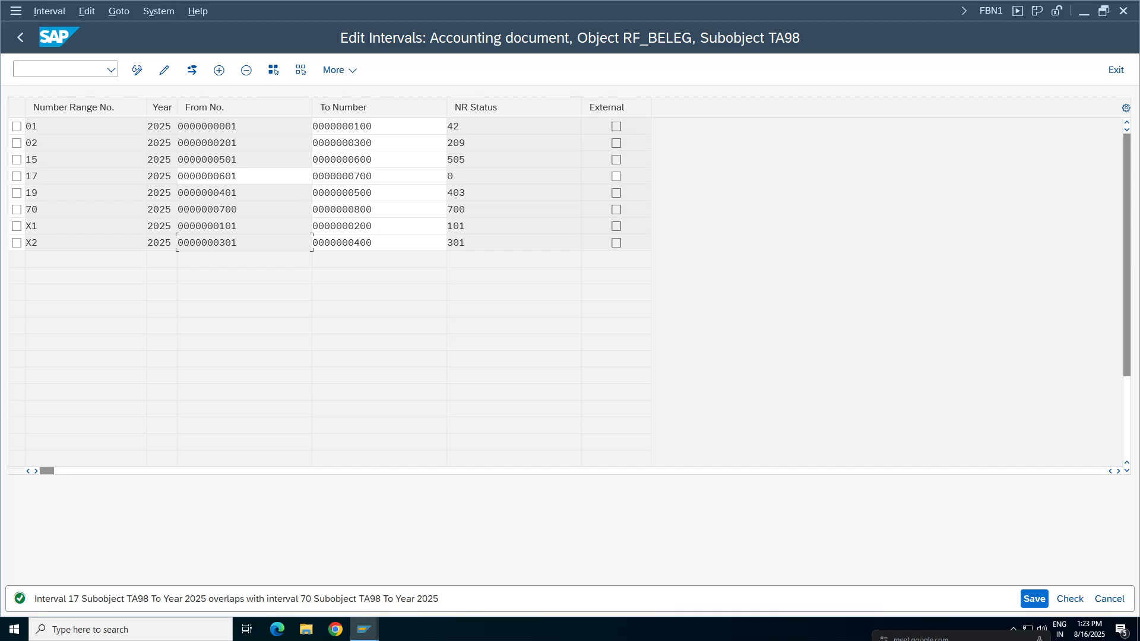
# Set number range 17 to run from 801 to 900, save the intervals and leave the interval table.
pyautogui.click(356, 209)
pyautogui.click(260, 183)
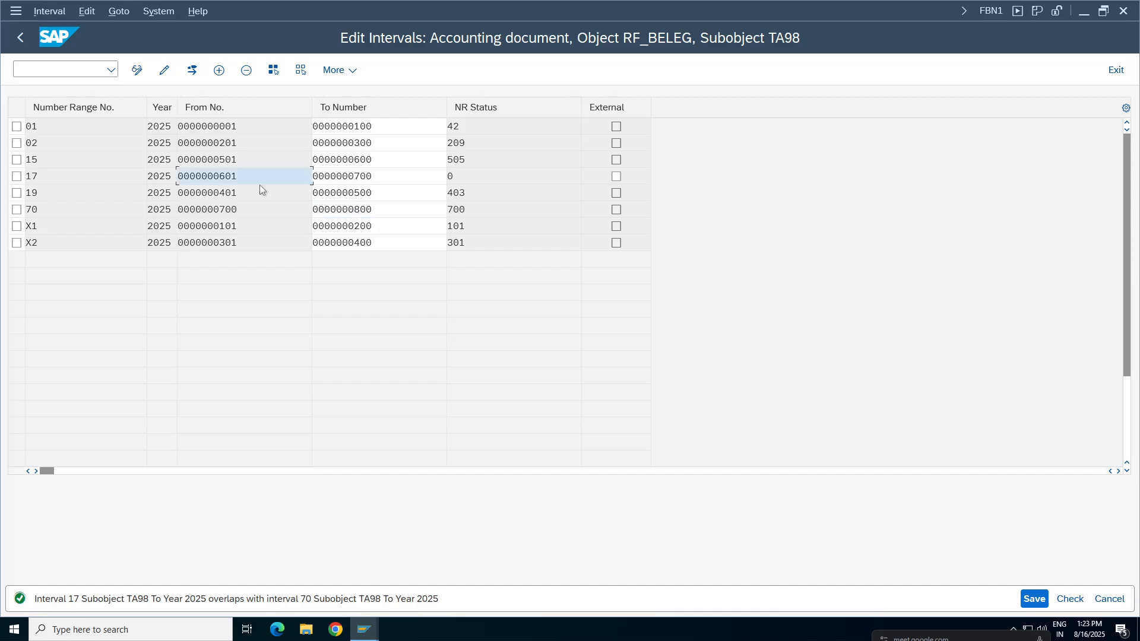
pyautogui.write('0000000')
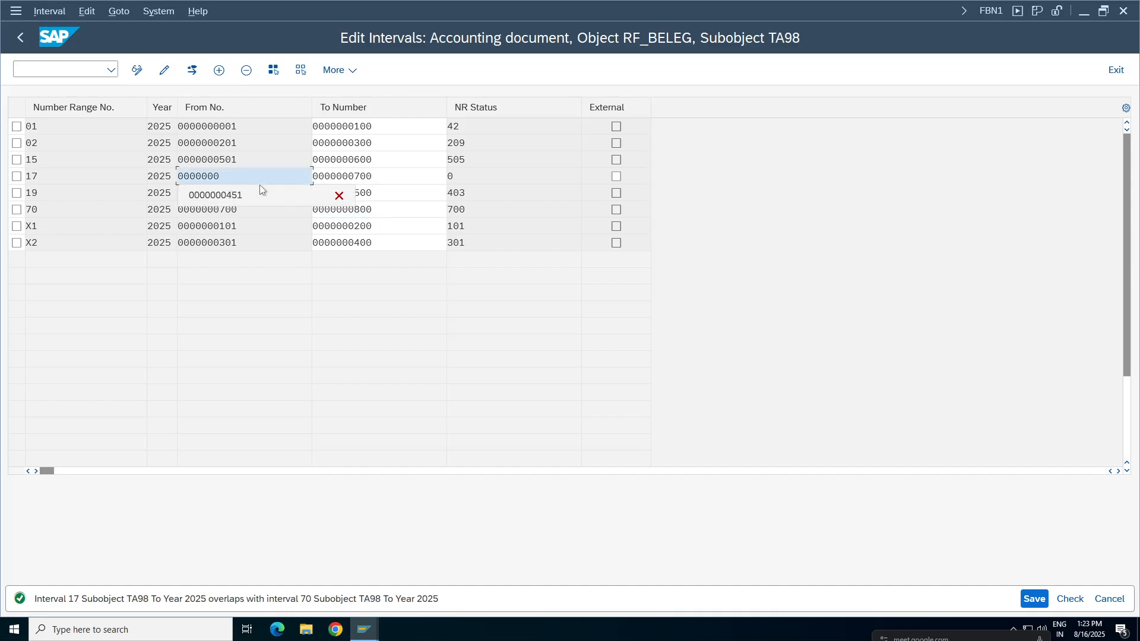
pyautogui.write('801')
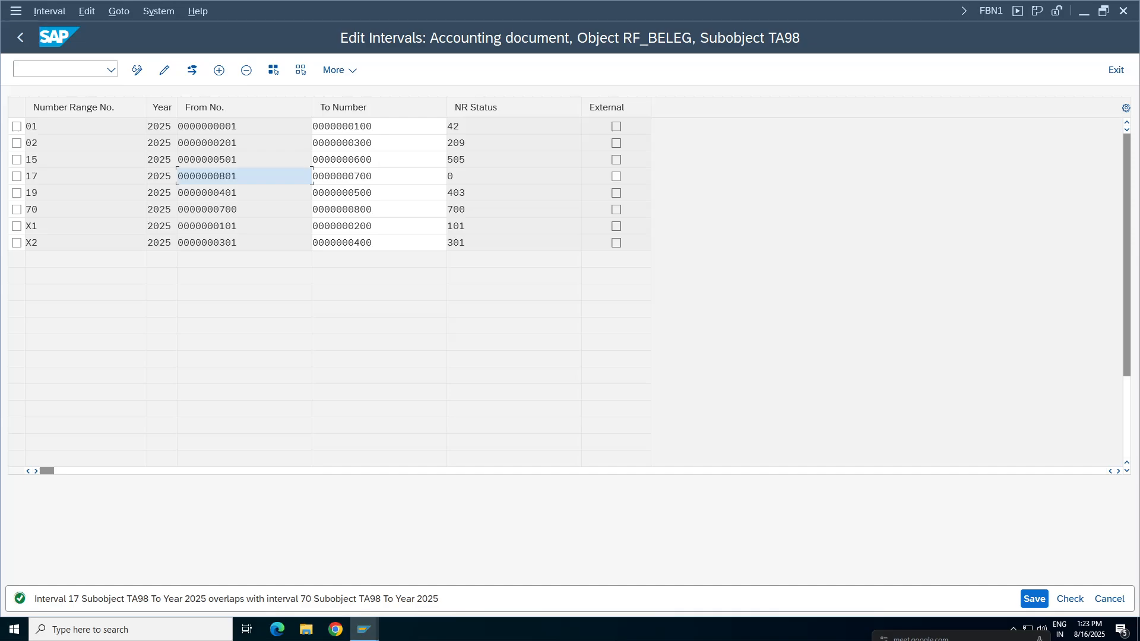
pyautogui.press('Tab')
pyautogui.write('900')
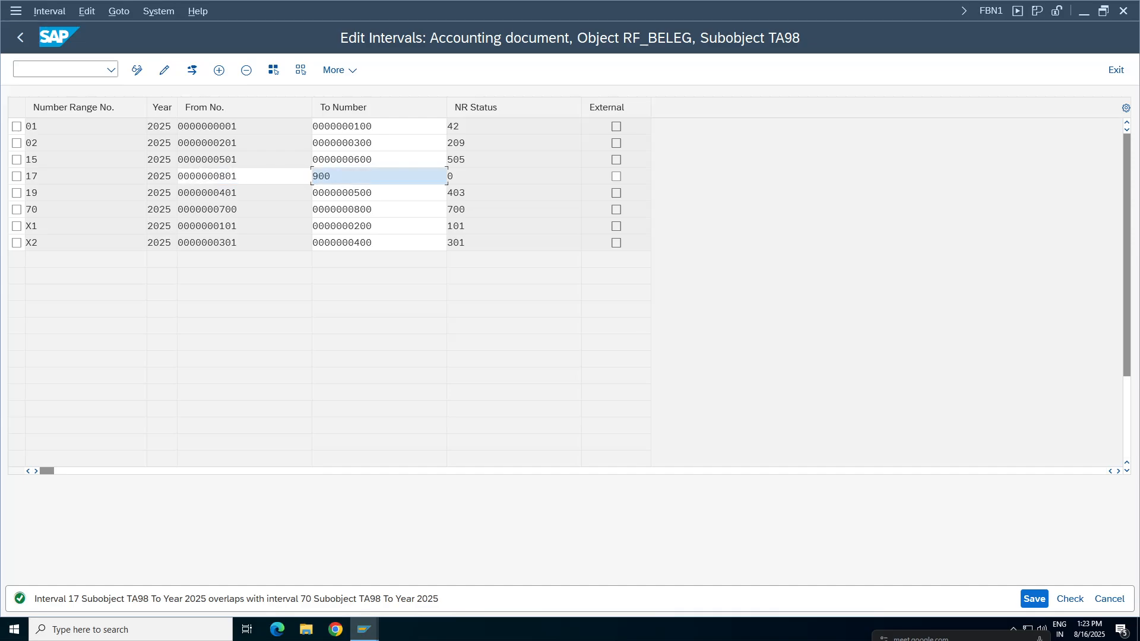
pyautogui.press('Return')
pyautogui.click(1035, 601)
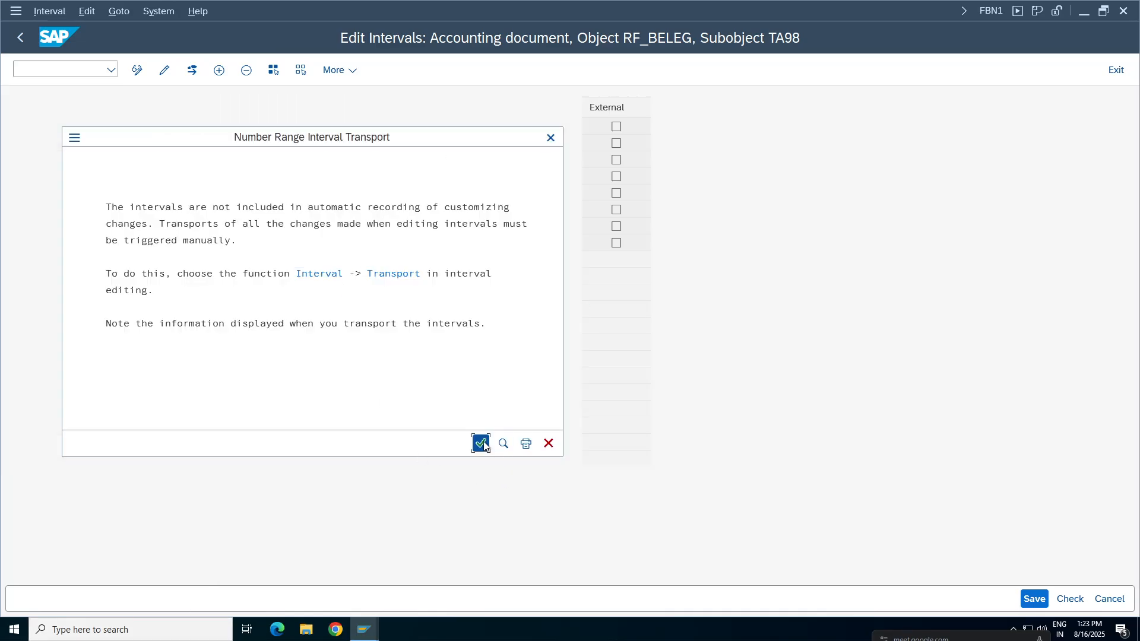
pyautogui.click(479, 441)
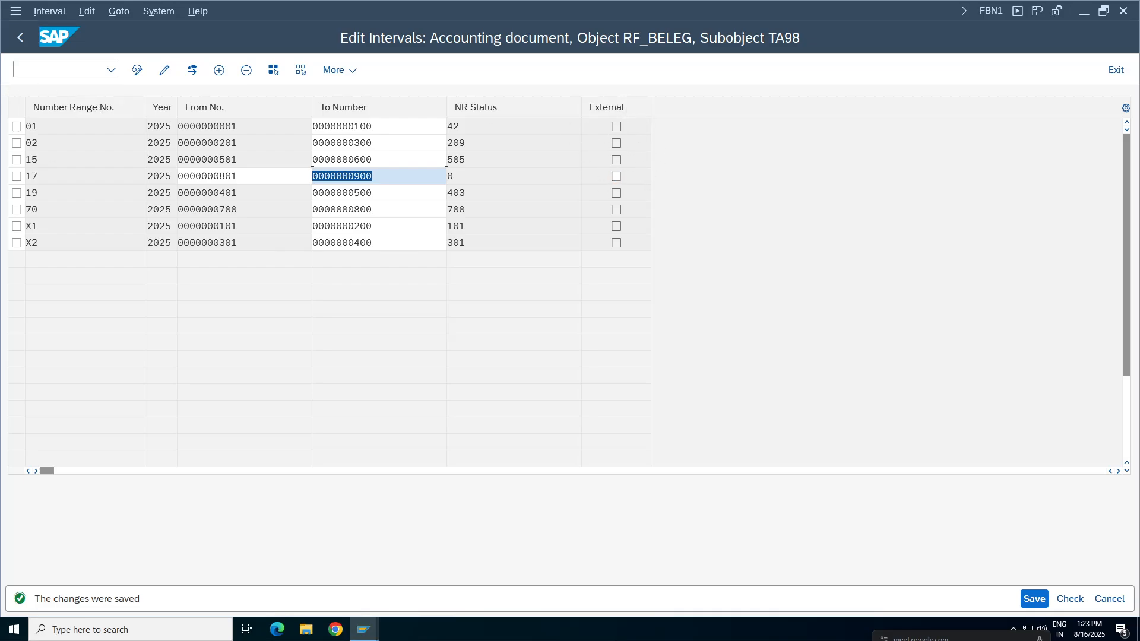
pyautogui.click(20, 37)
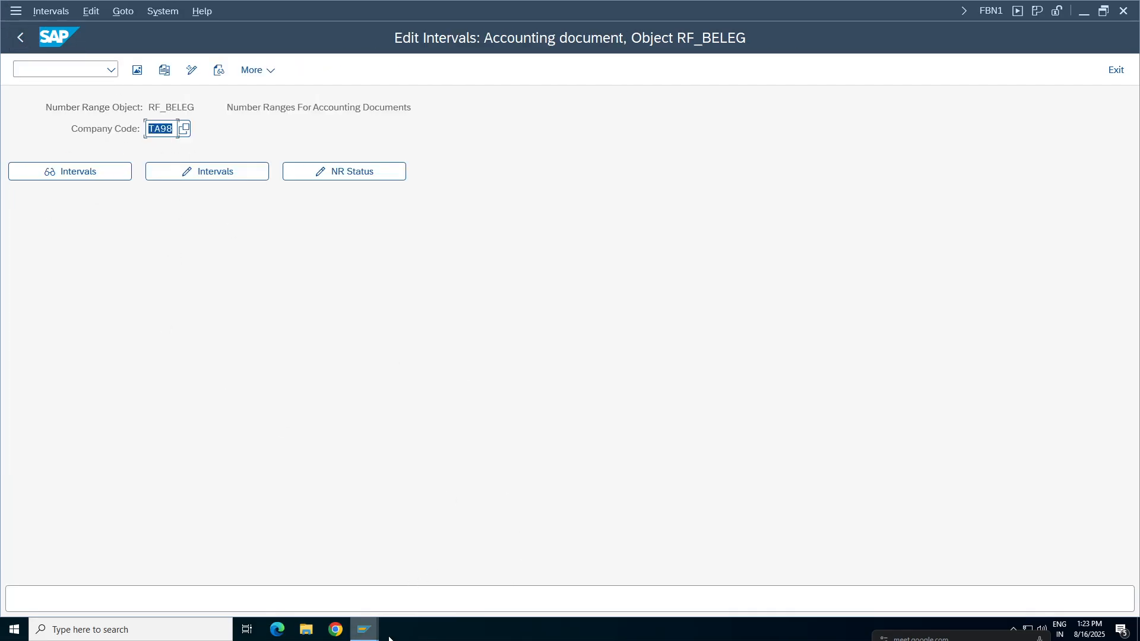
# Return to the F-47 down payment request session and resubmit its header data.
pyautogui.click(364, 631)
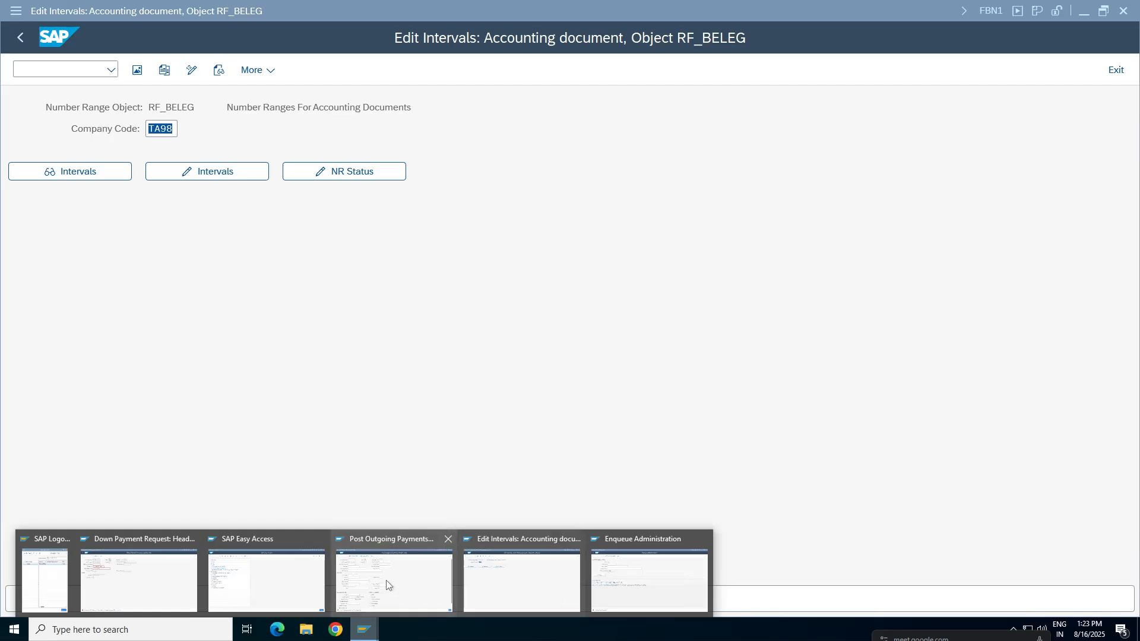
pyautogui.click(387, 586)
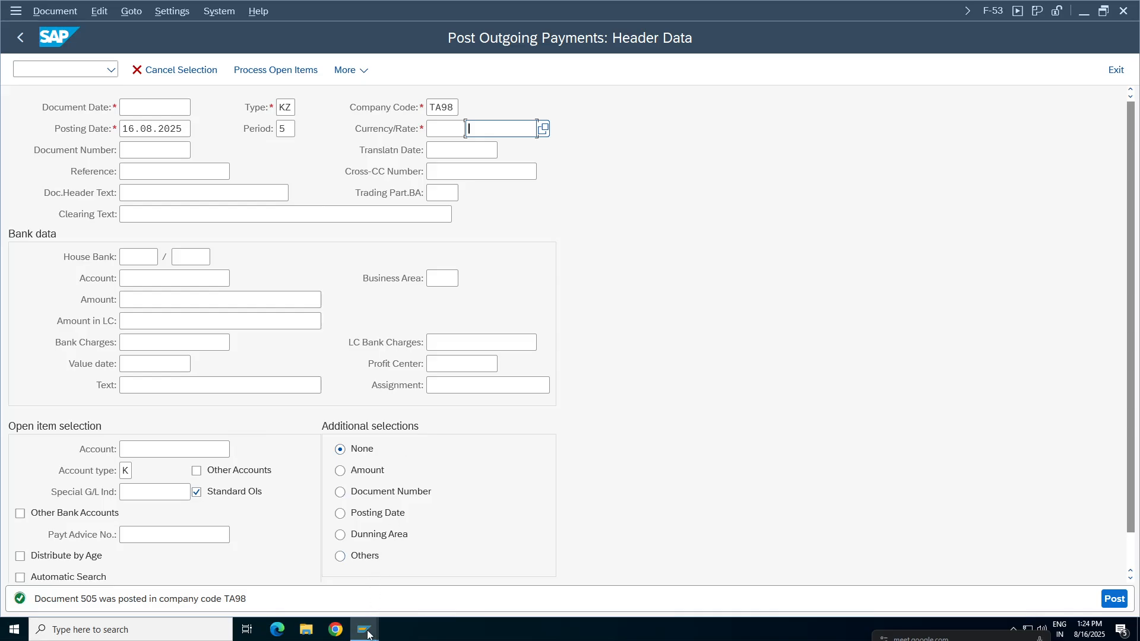
pyautogui.click(368, 634)
pyautogui.click(120, 583)
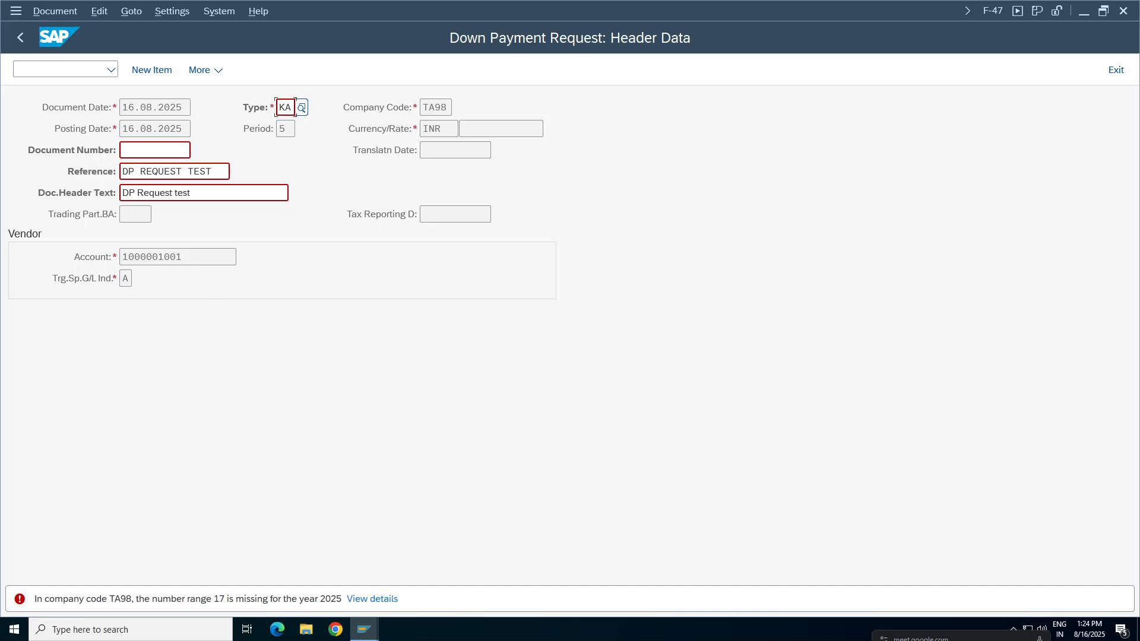
pyautogui.press('Return')
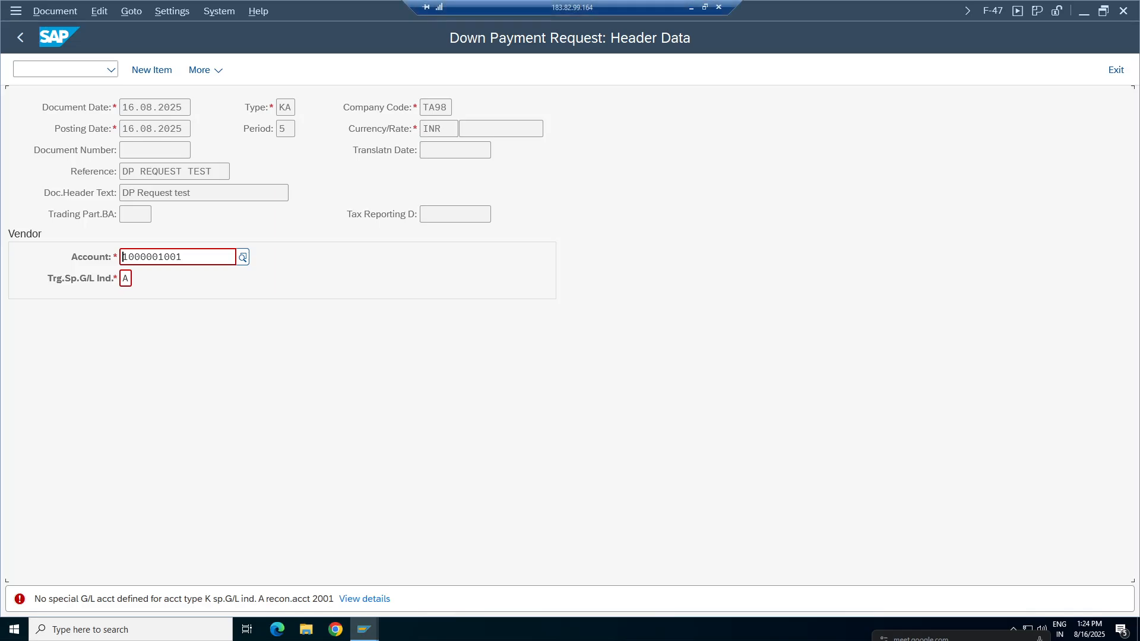
# Switch to the Google Sheets working notes and select cell C444 in the Missiles sheet.
pyautogui.click(691, 9)
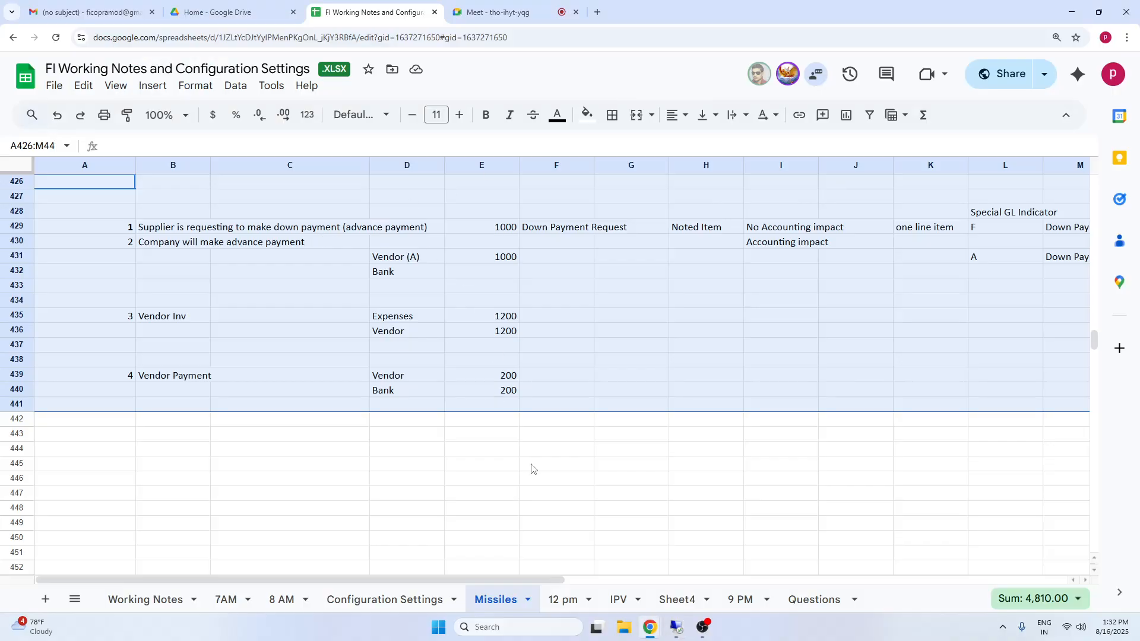
pyautogui.click(319, 448)
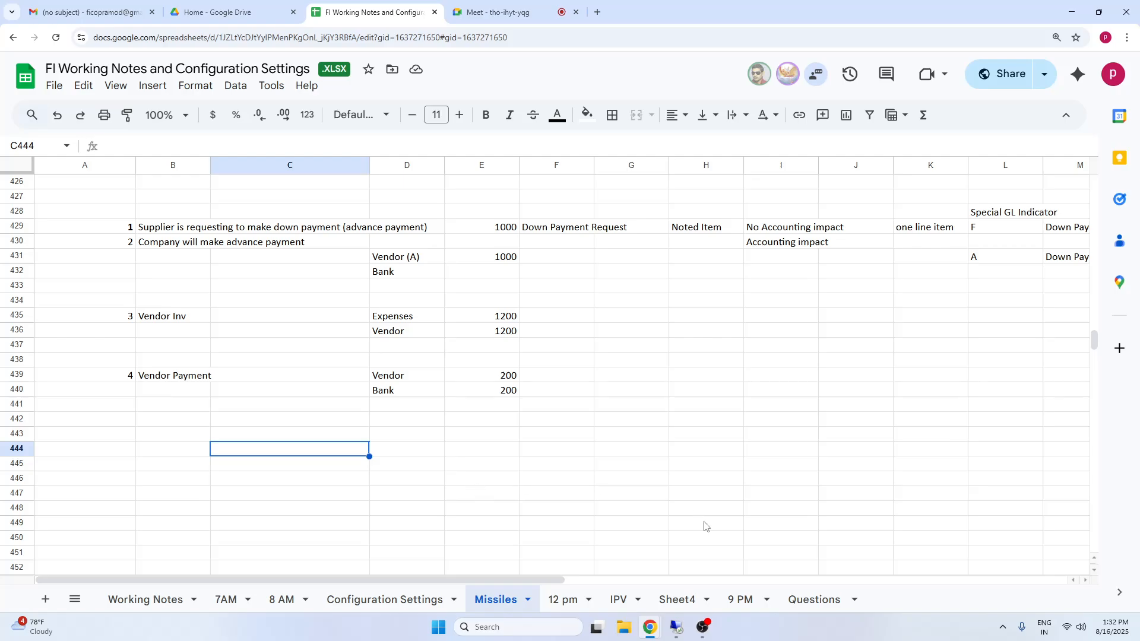
pyautogui.click(703, 626)
pyautogui.click(1028, 421)
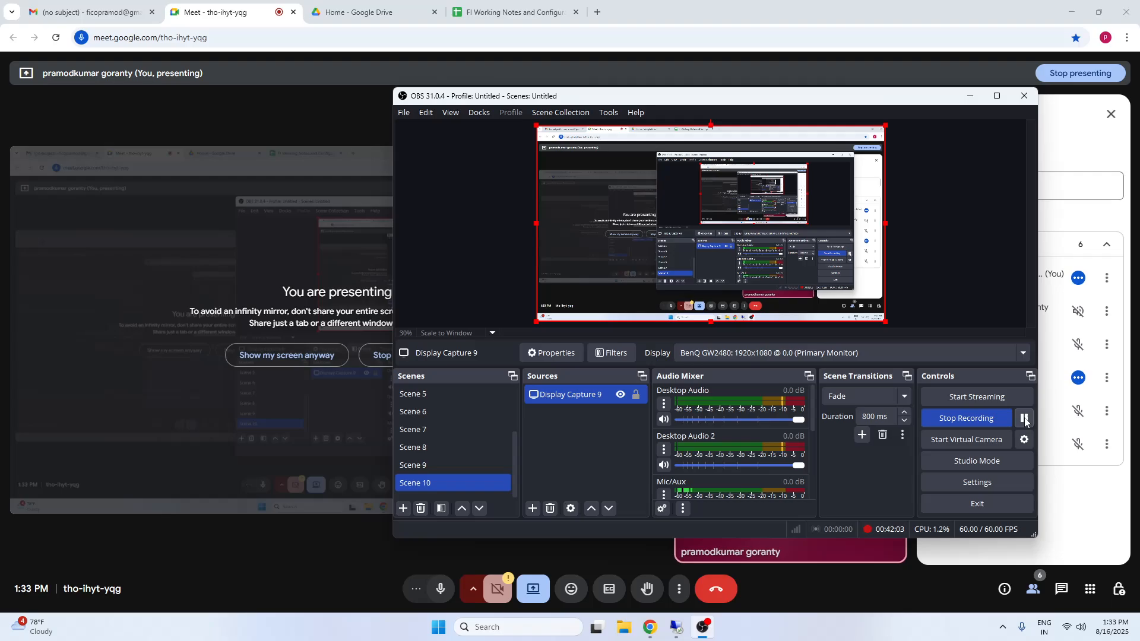
pyautogui.click(25, 138)
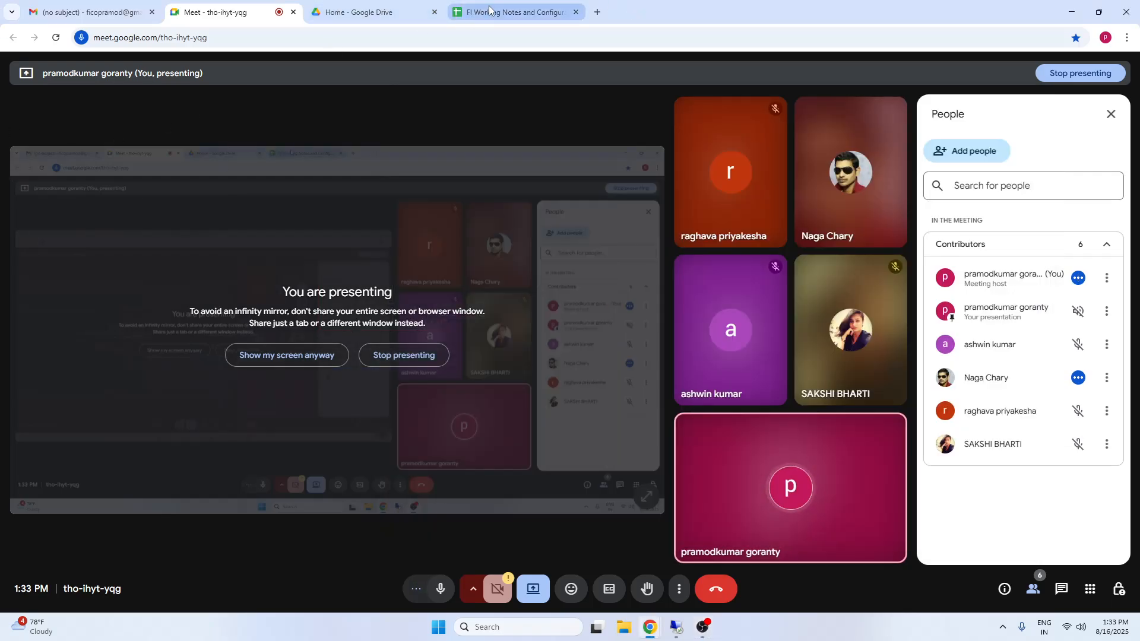
# Switch to the SAP down payment request session and open transaction OBYR in a new session.
pyautogui.click(677, 627)
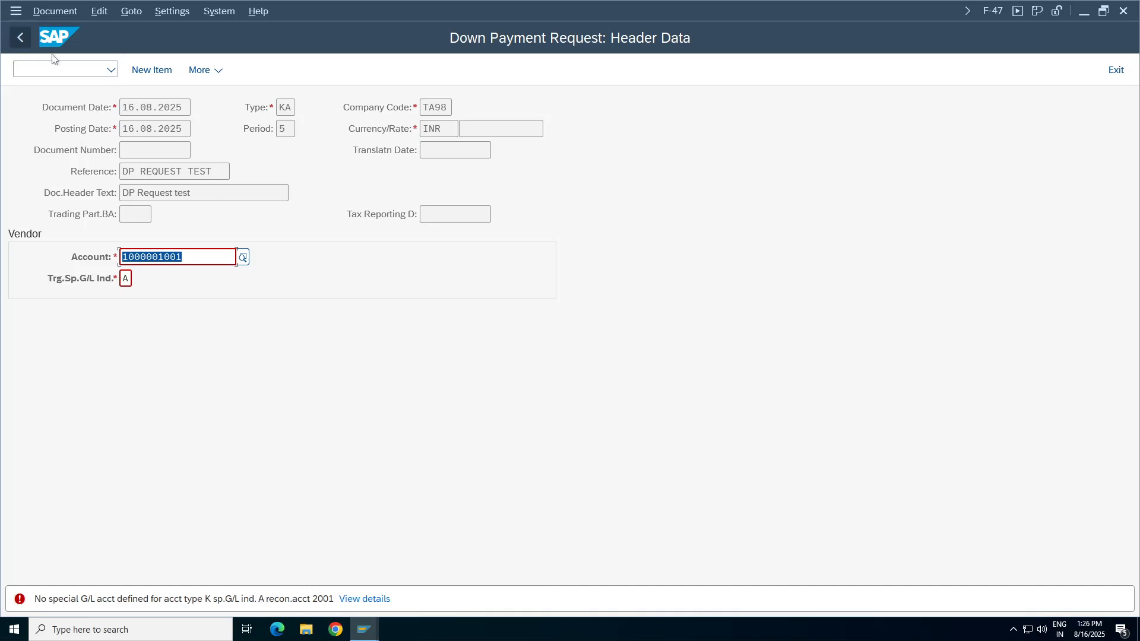
pyautogui.click(53, 69)
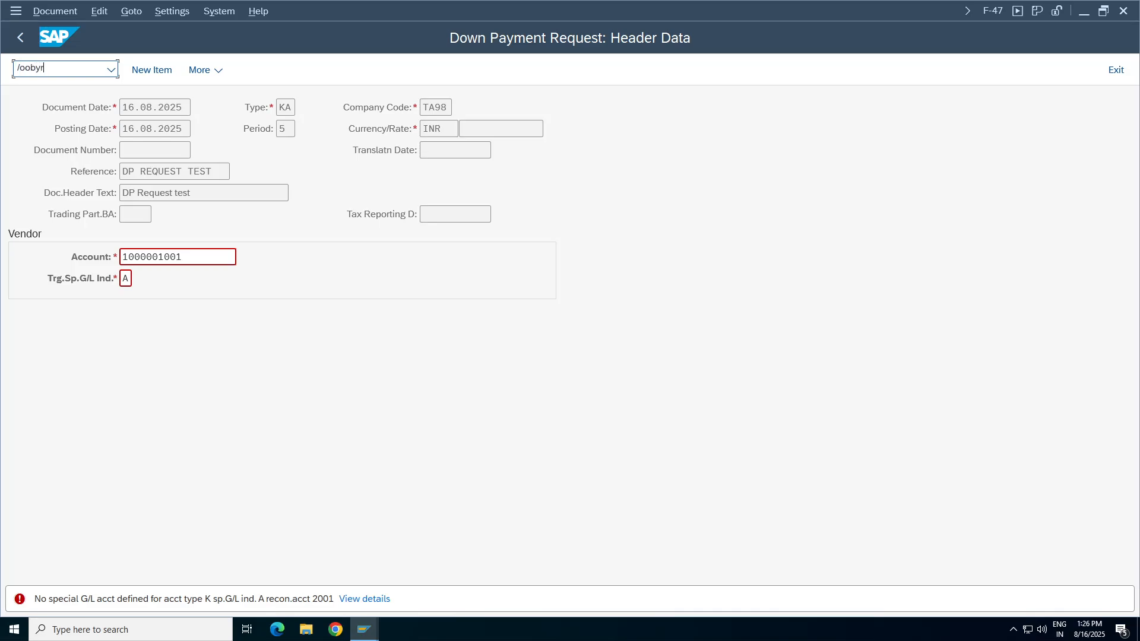
pyautogui.press('Return')
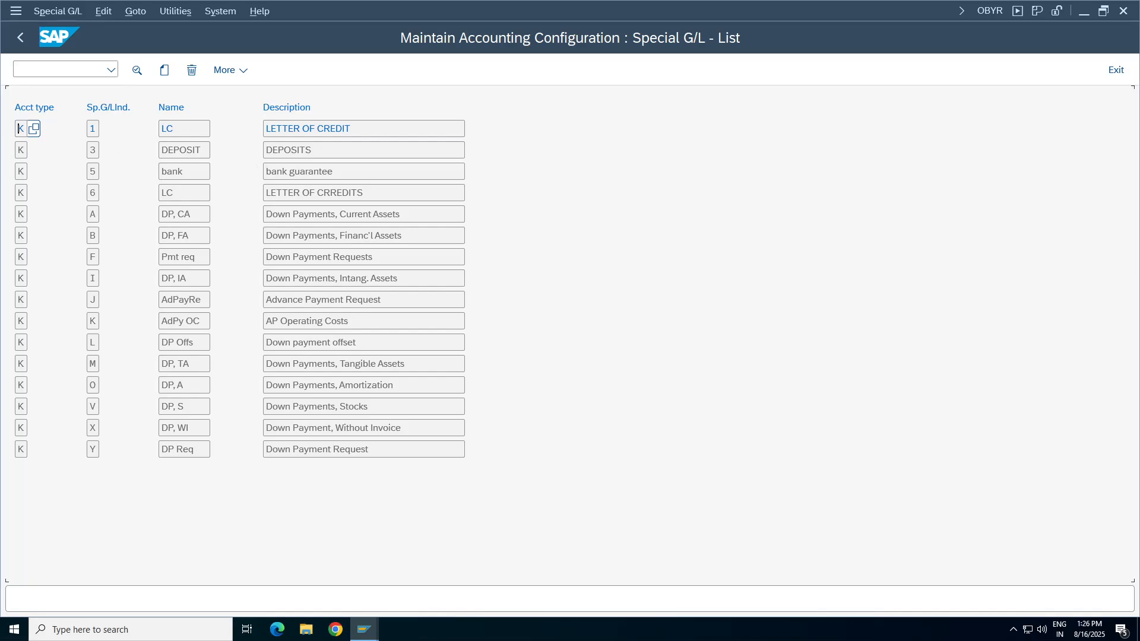
pyautogui.click(33, 129)
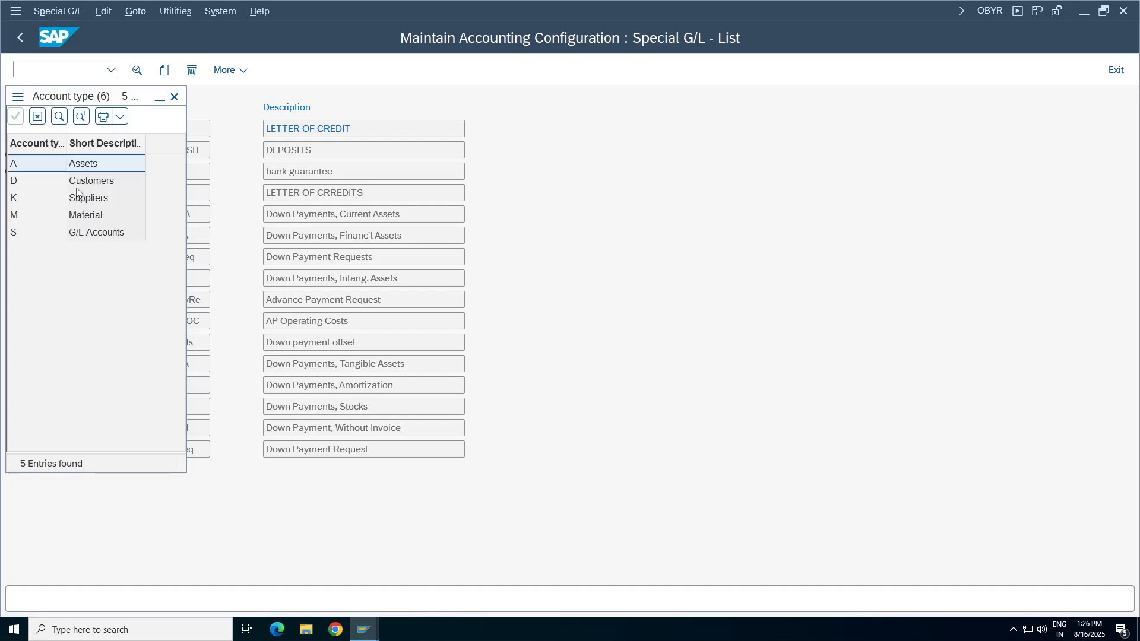
pyautogui.click(95, 199)
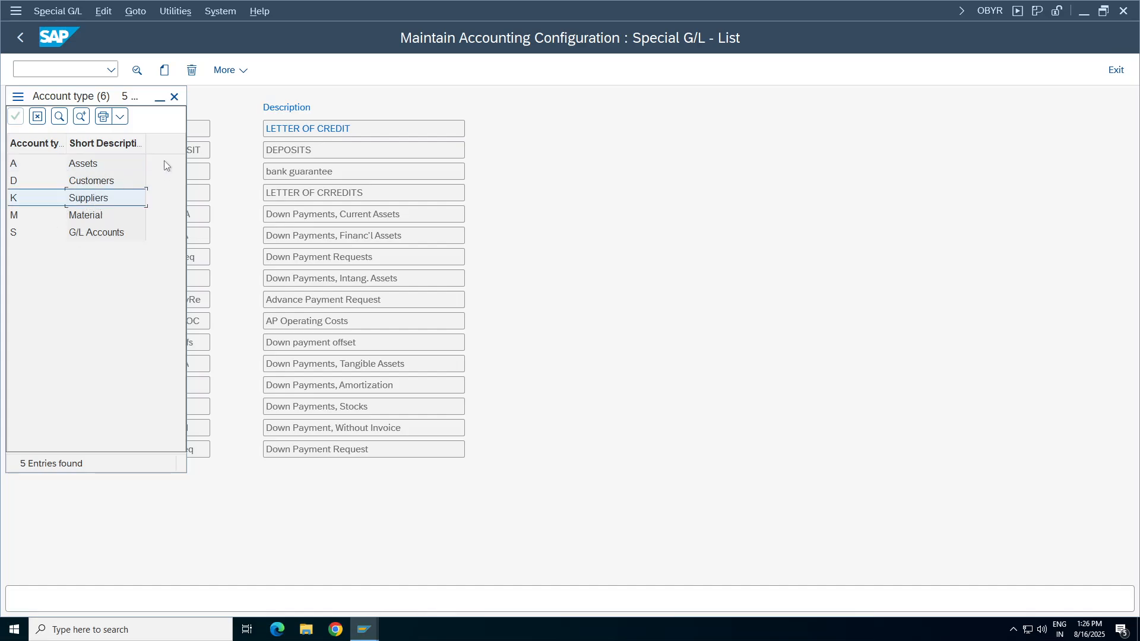
pyautogui.click(174, 97)
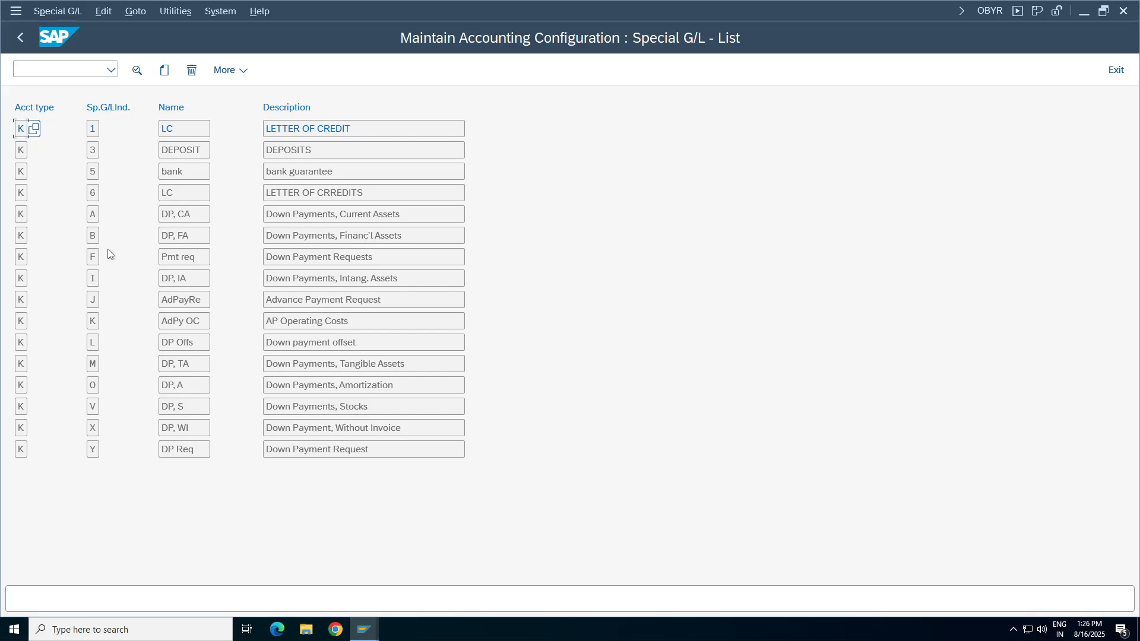
# Open the special G/L accounts for account type K, indicator A (Down Payments, Current Assets) in chart of accounts TA98.
pyautogui.moveTo(194, 214); pyautogui.dragTo(14, 219)
pyautogui.click(380, 215)
pyautogui.click(19, 214)
pyautogui.click(92, 216)
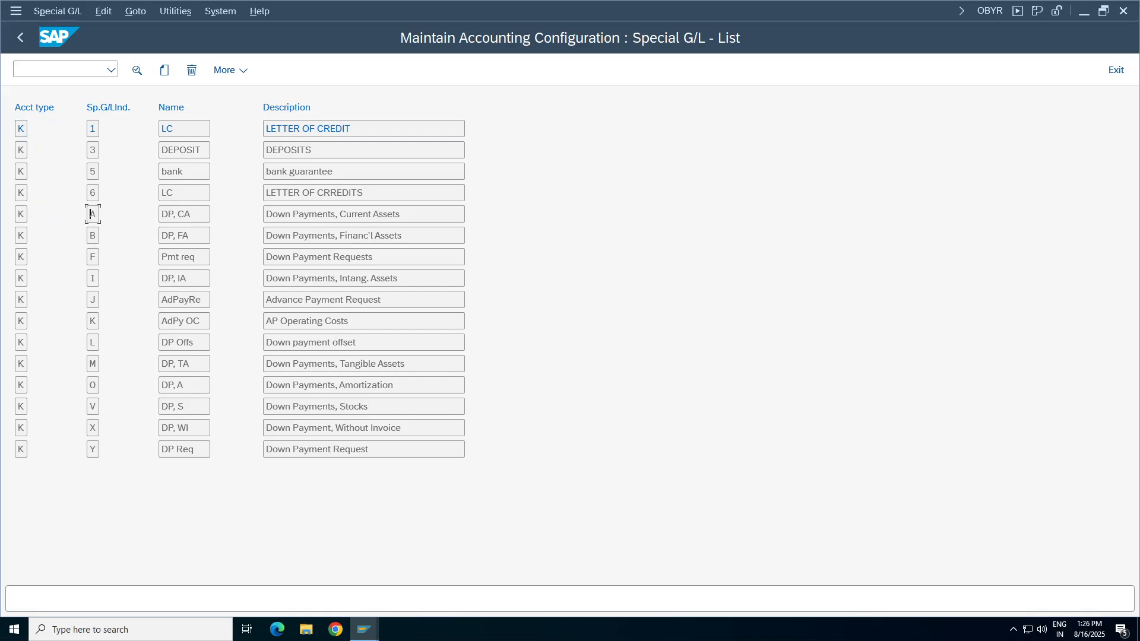
pyautogui.doubleClick(363, 214)
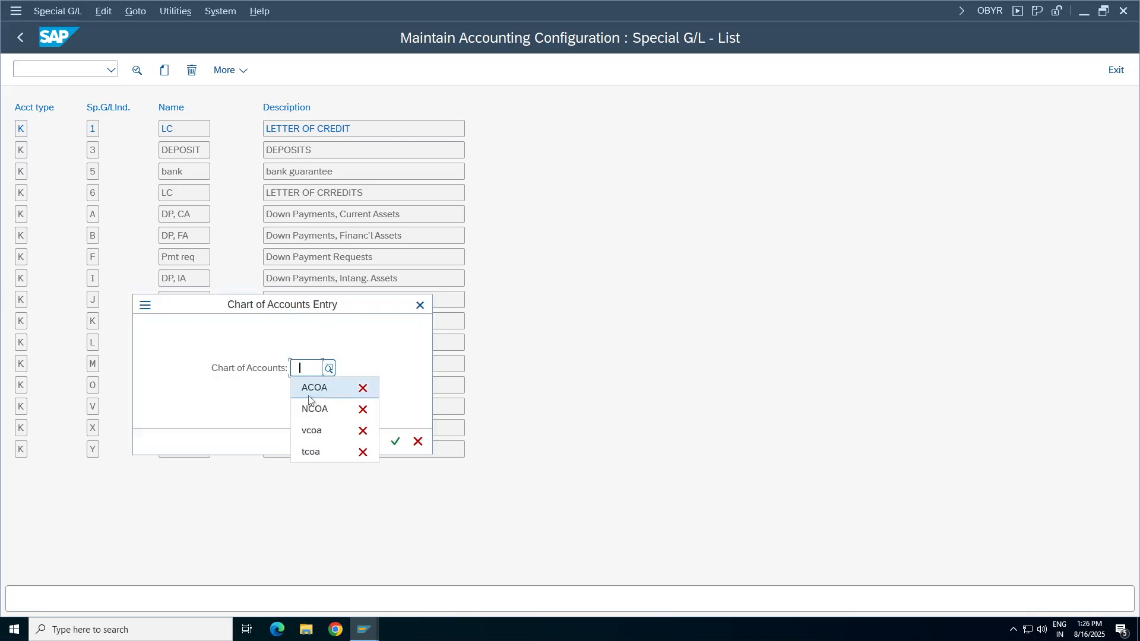
pyautogui.press('BackSpace')
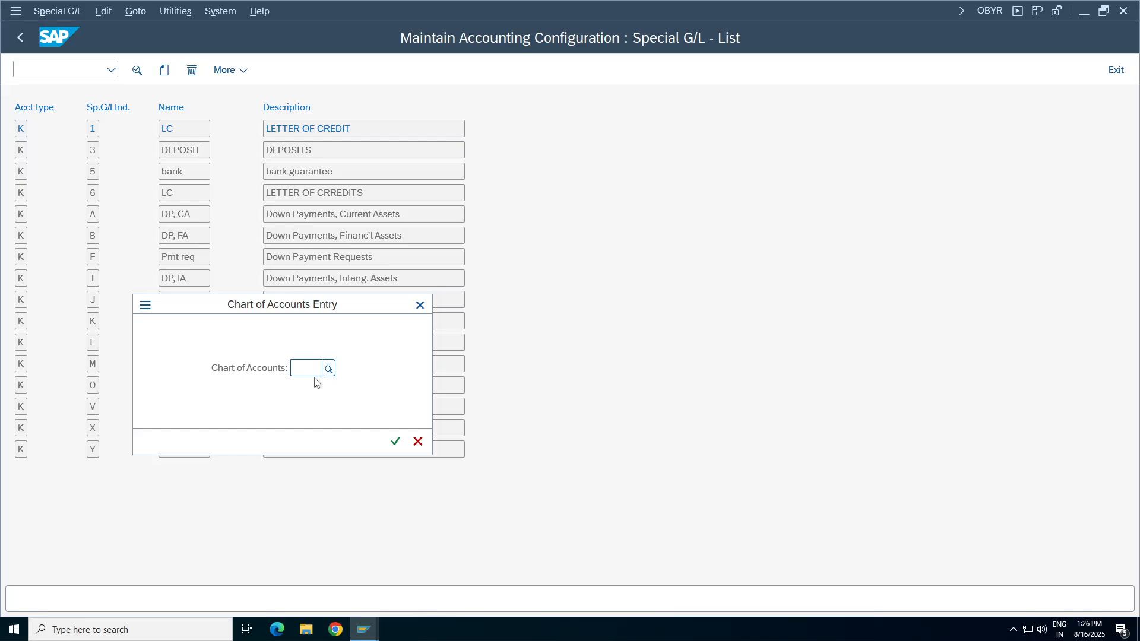
pyautogui.write('tcoa')
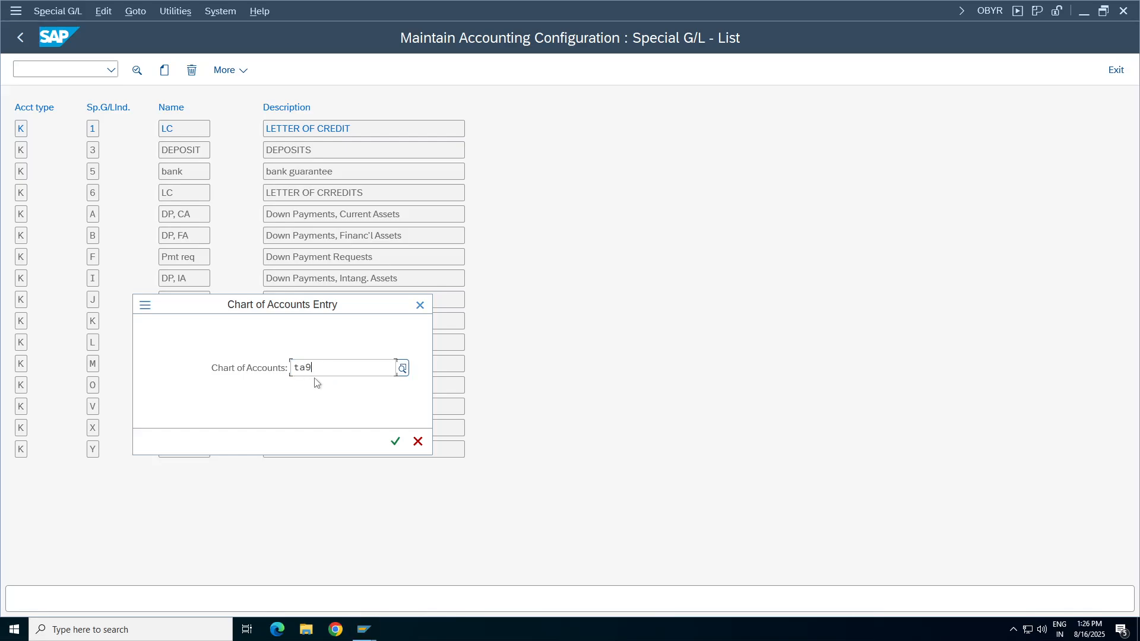
pyautogui.press('Return')
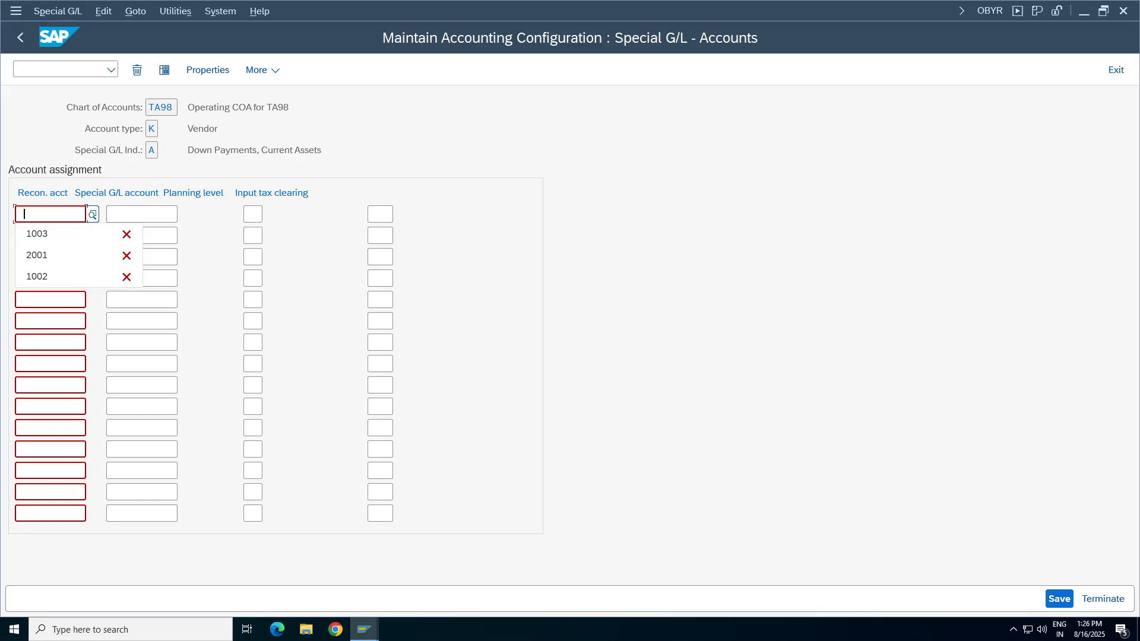
# Look up the company code's G/L accounts and enter 2001 Sundry Creditors- AP as the reconciliation account in the first row.
pyautogui.press('BackSpace')
pyautogui.click(93, 215)
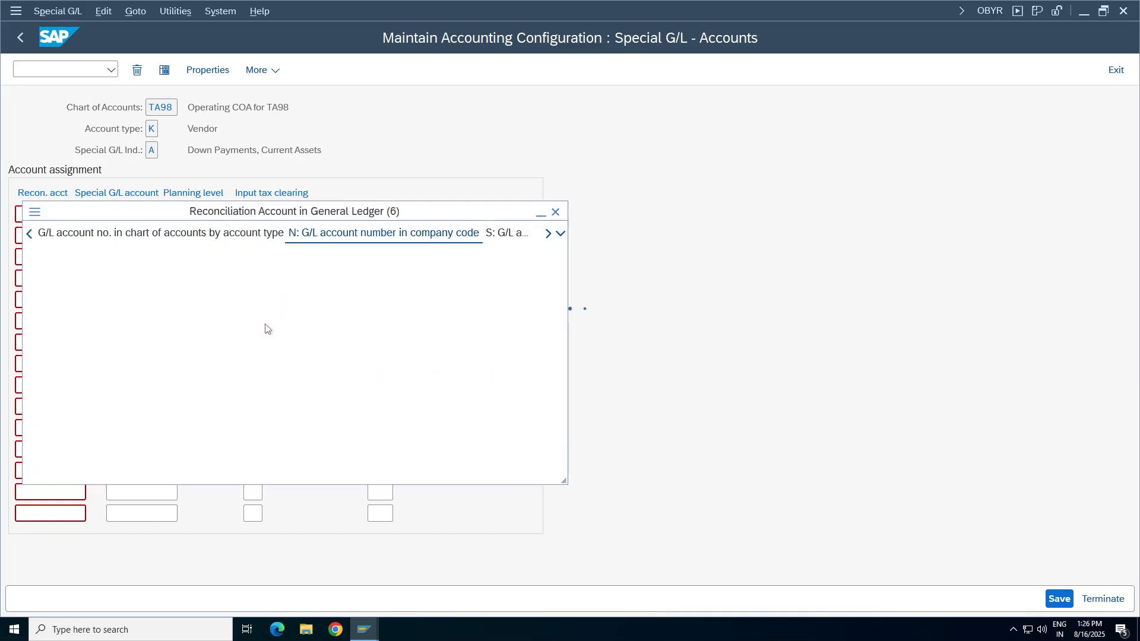
pyautogui.press('Return')
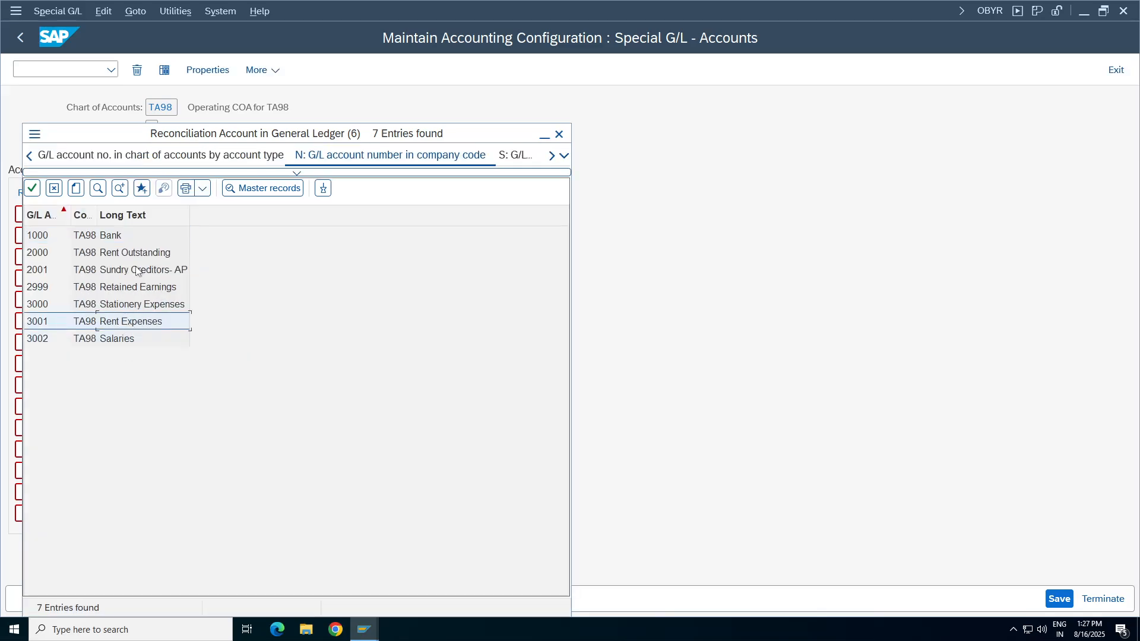
pyautogui.doubleClick(149, 270)
pyautogui.press('Tab')
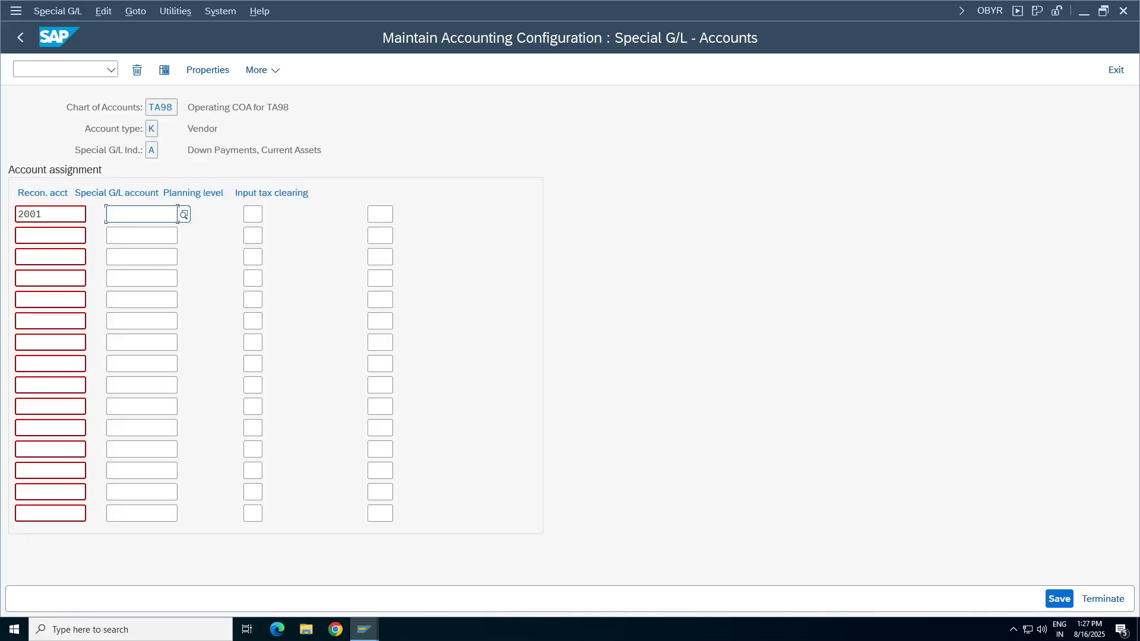
pyautogui.click(83, 215)
pyautogui.press('Tab')
# From the number range session, open FS00 in a new session and expand the Liabilities and Assets account groups.
pyautogui.click(365, 629)
pyautogui.click(537, 591)
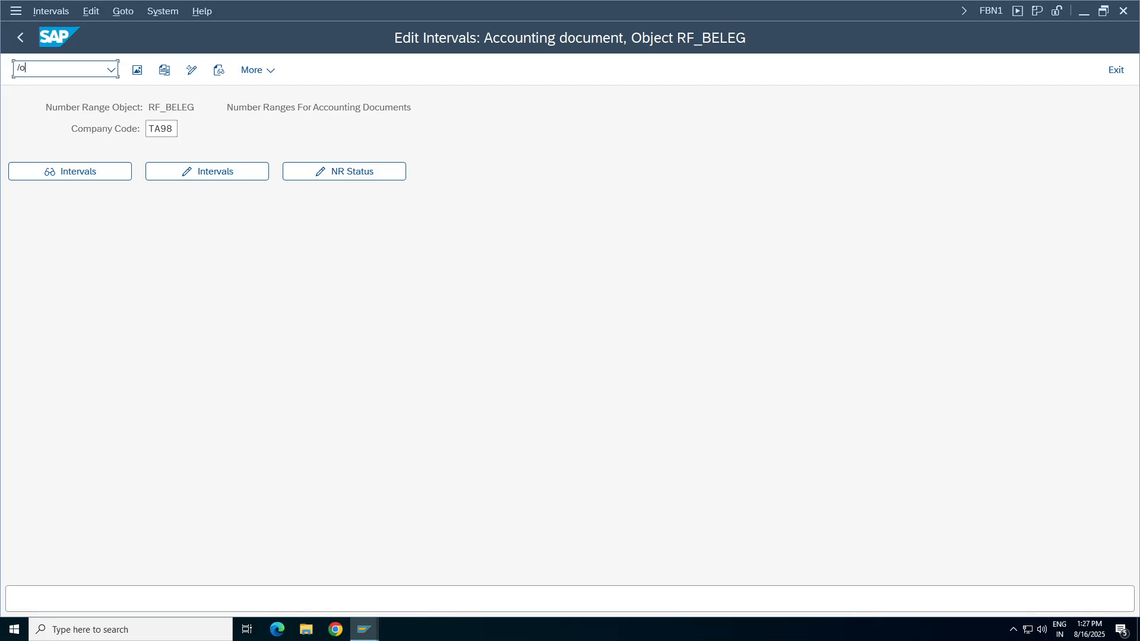
pyautogui.write('/ofs00')
pyautogui.press('Return')
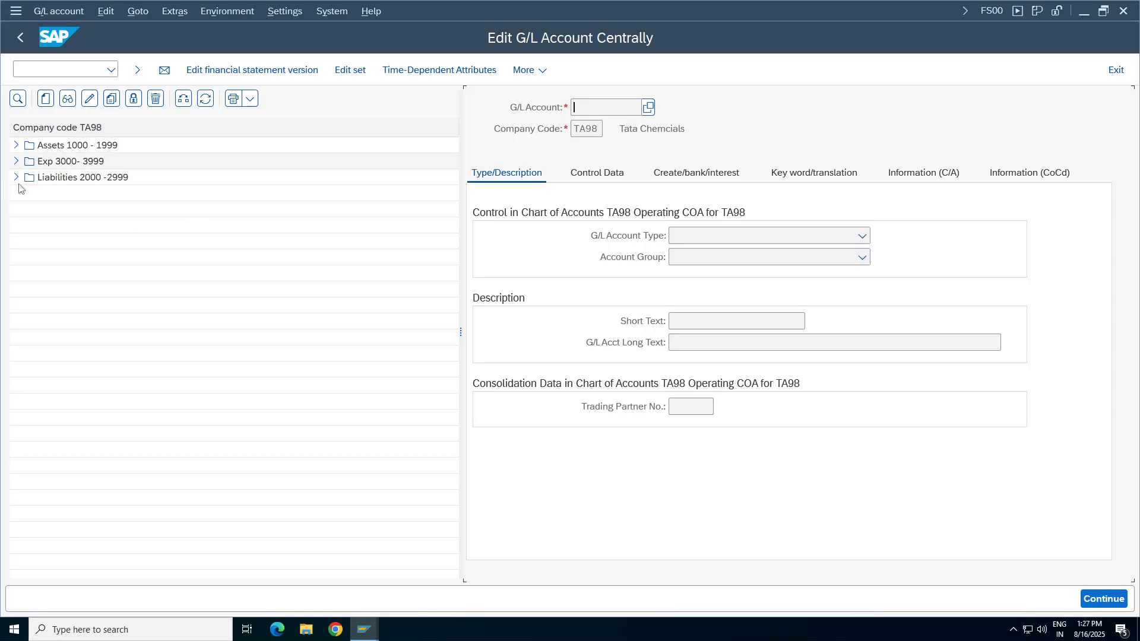
pyautogui.click(12, 179)
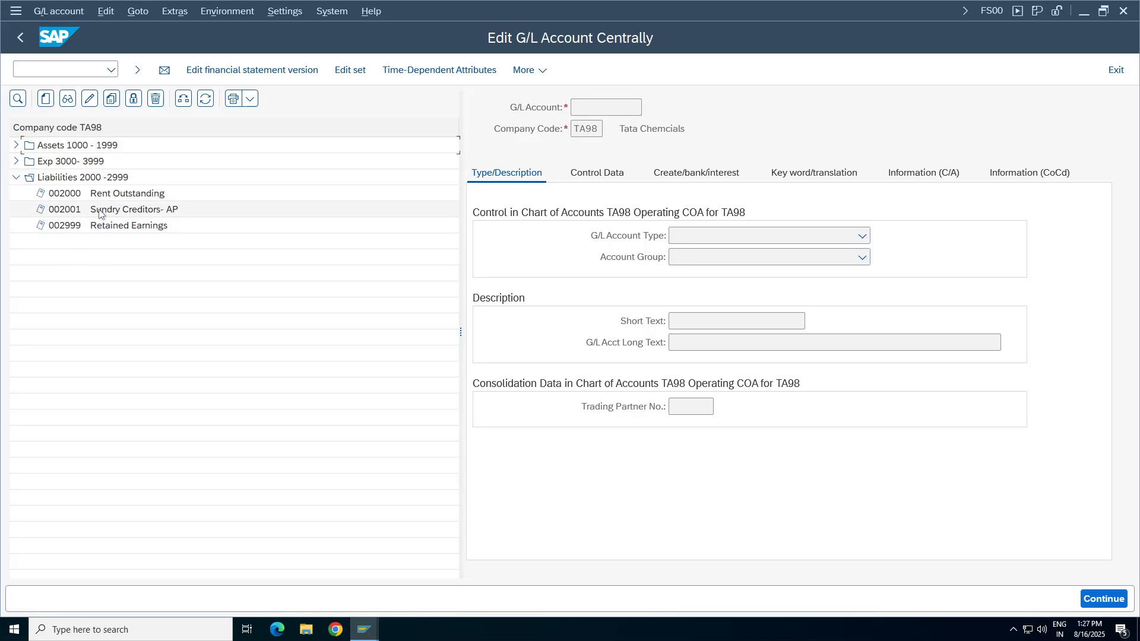
pyautogui.click(117, 211)
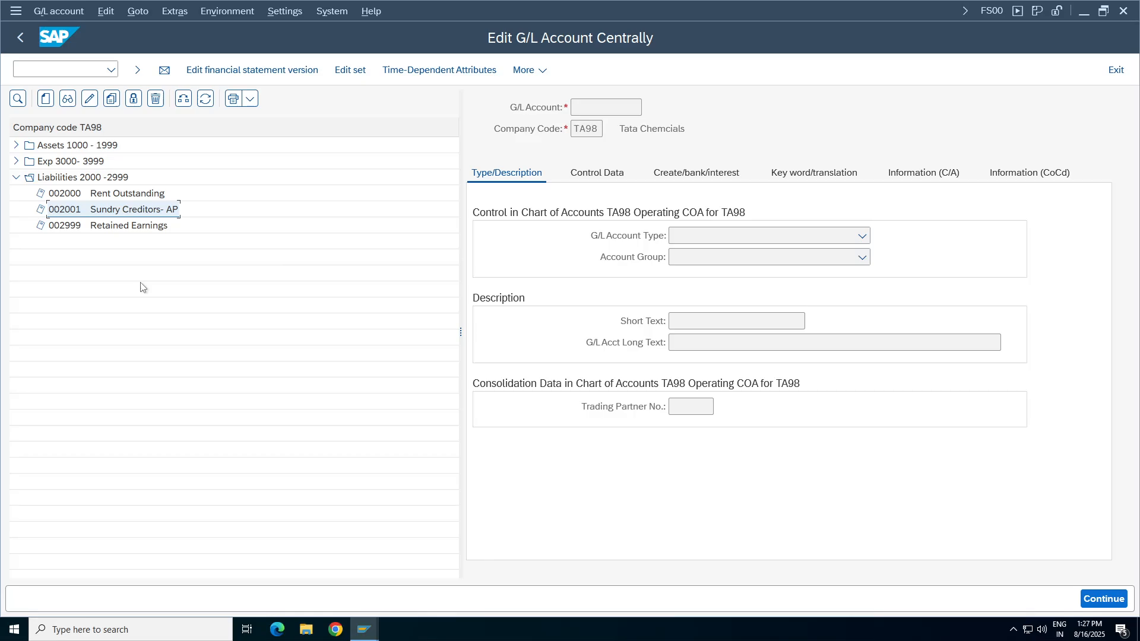
pyautogui.click(16, 145)
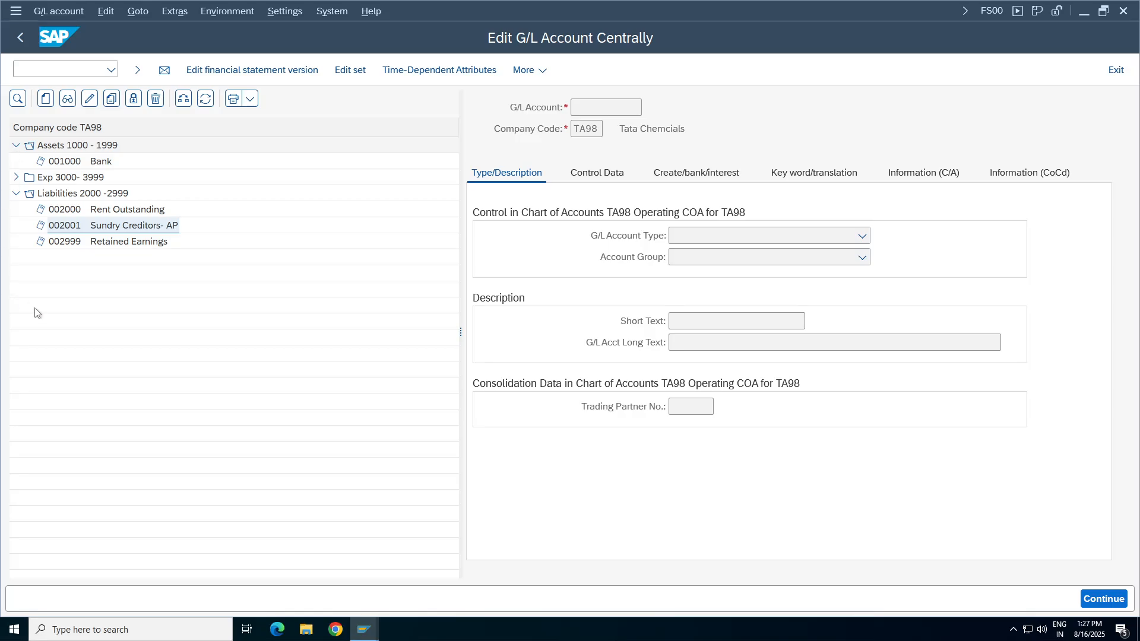
# Start creating G/L account 1001 in company code TA98.
pyautogui.click(46, 98)
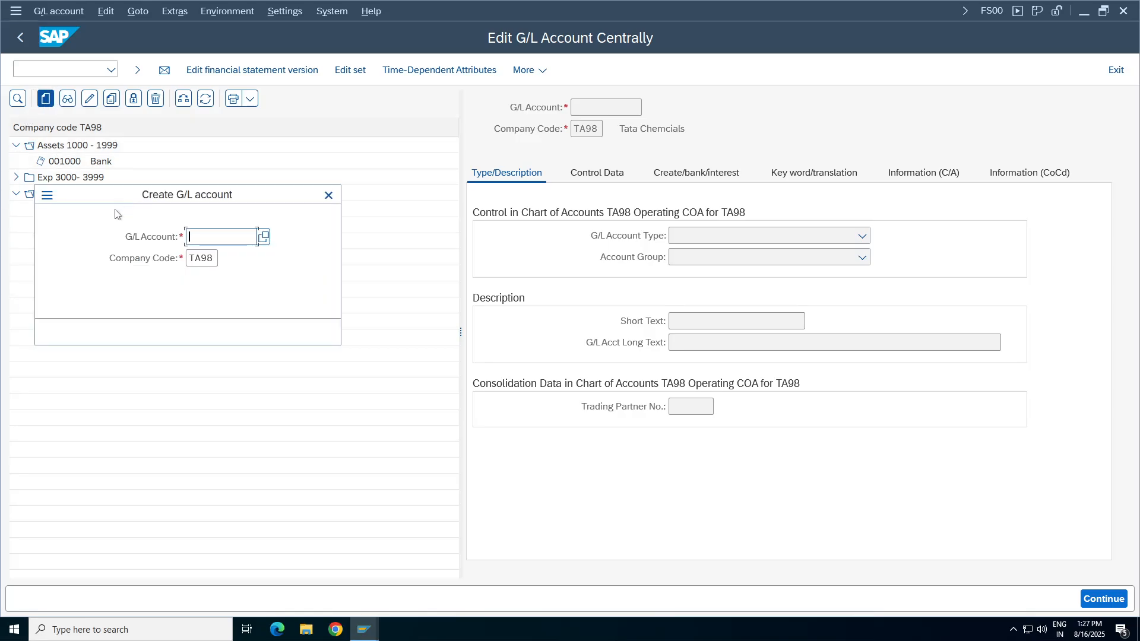
pyautogui.moveTo(139, 201); pyautogui.dragTo(421, 247)
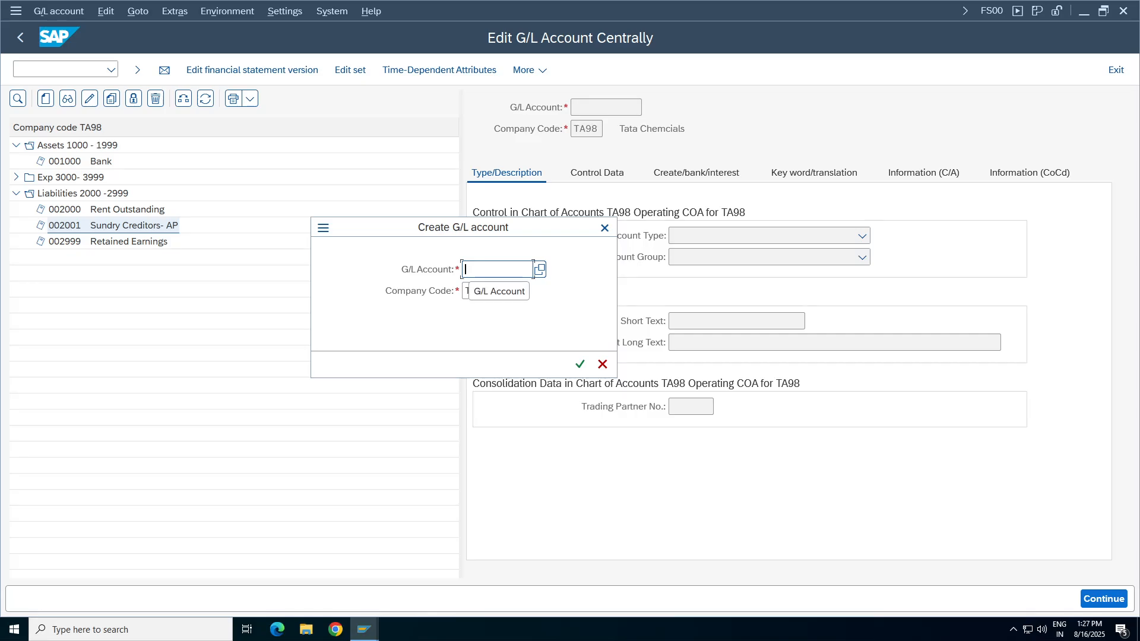
pyautogui.write('1001')
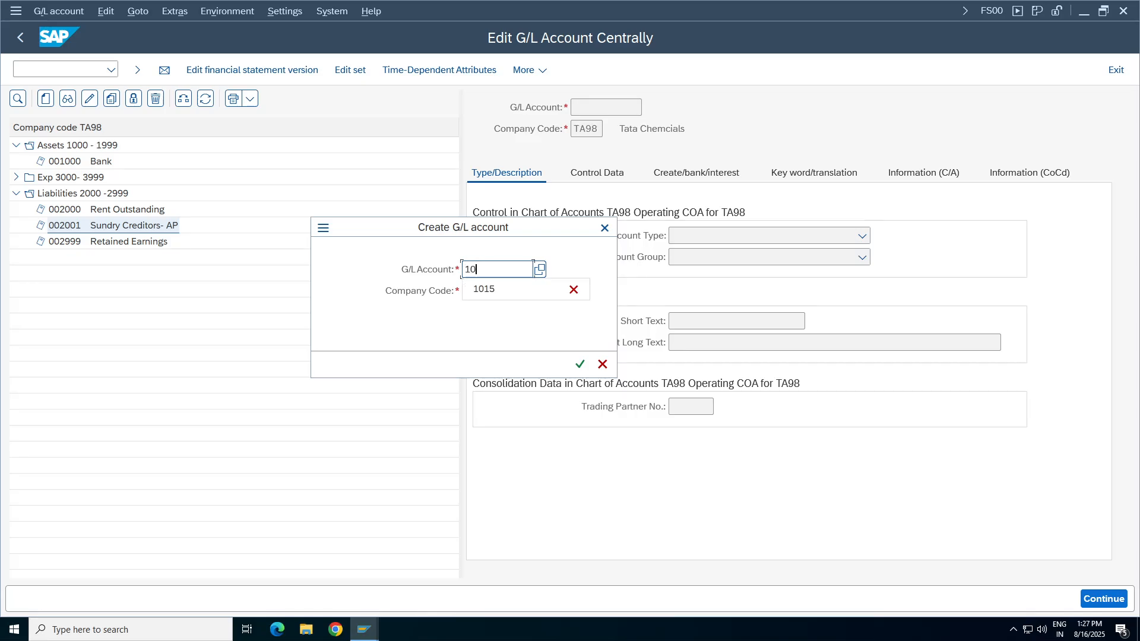
pyautogui.click(580, 364)
# Set the account's type to X Balance Sheet Account and its account group to ASSE Assets 1000 - 1999.
pyautogui.click(861, 236)
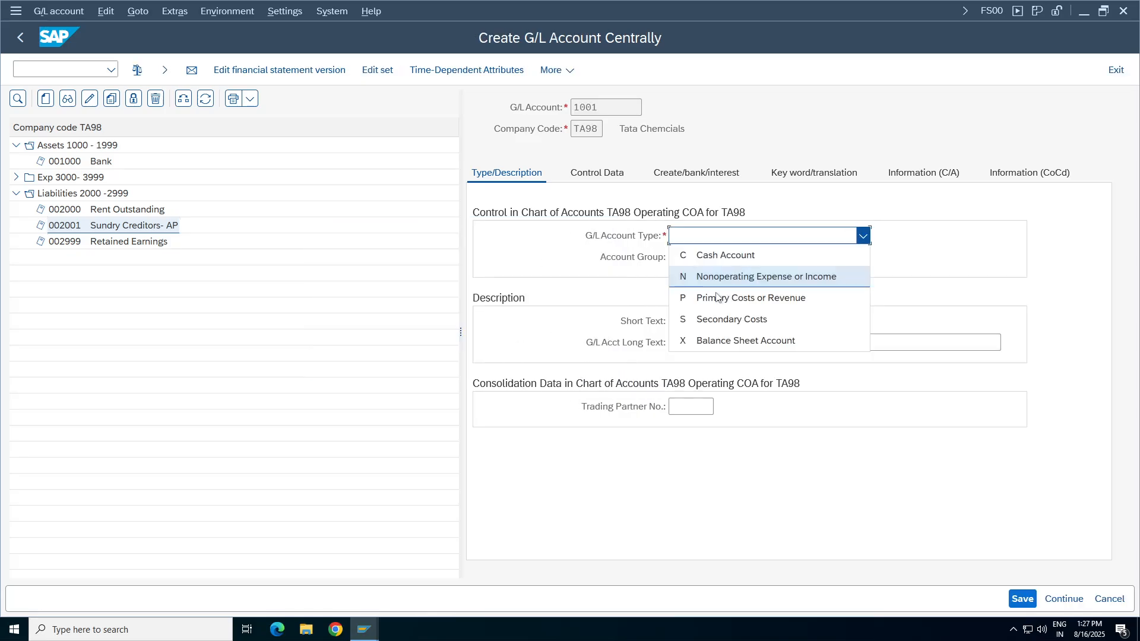
pyautogui.click(727, 343)
pyautogui.click(730, 258)
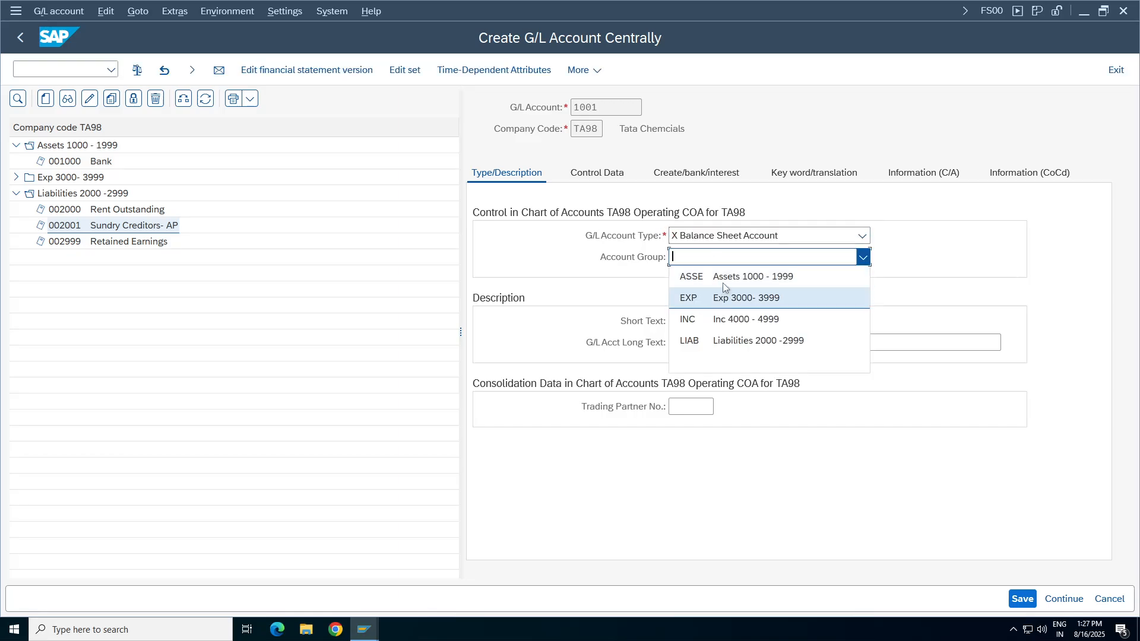
pyautogui.click(721, 273)
pyautogui.click(673, 236)
# Enter "Advance Payments A/P" as both the short text and the long text of G/L account 1001.
pyautogui.click(673, 320)
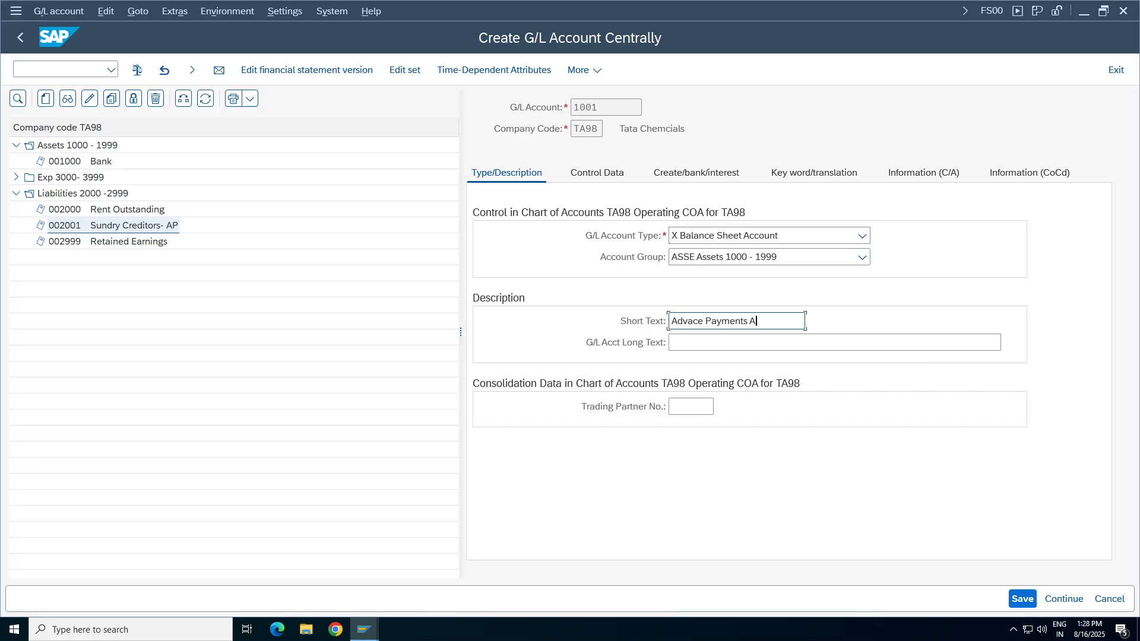
pyautogui.moveTo(766, 321); pyautogui.dragTo(536, 318)
pyautogui.hotkey('ctrl', 'c')
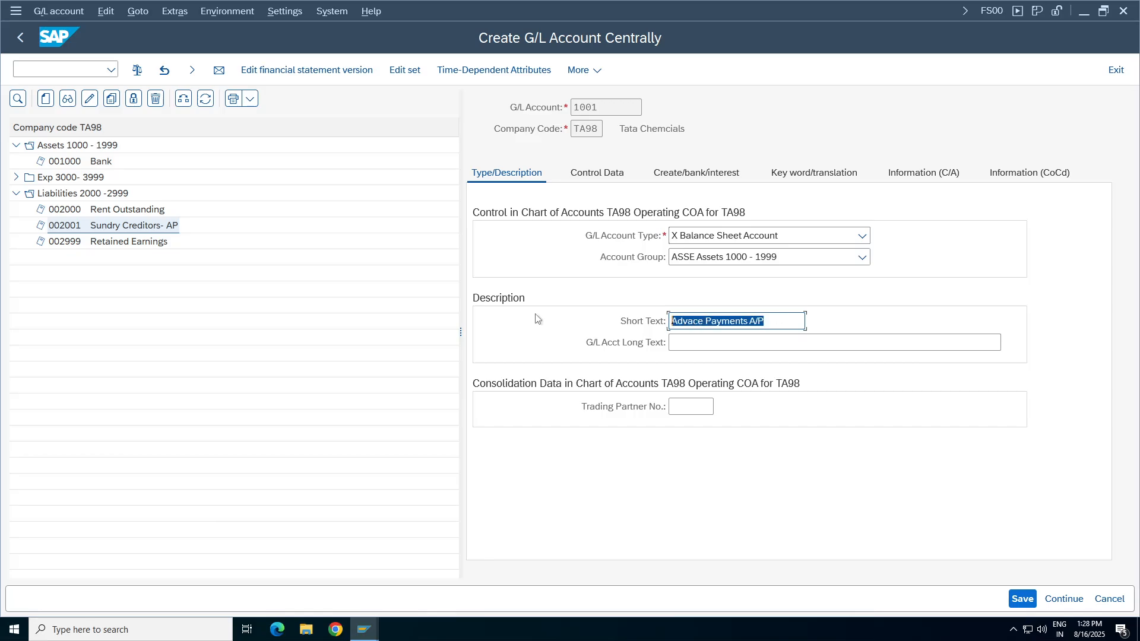
pyautogui.press('Tab')
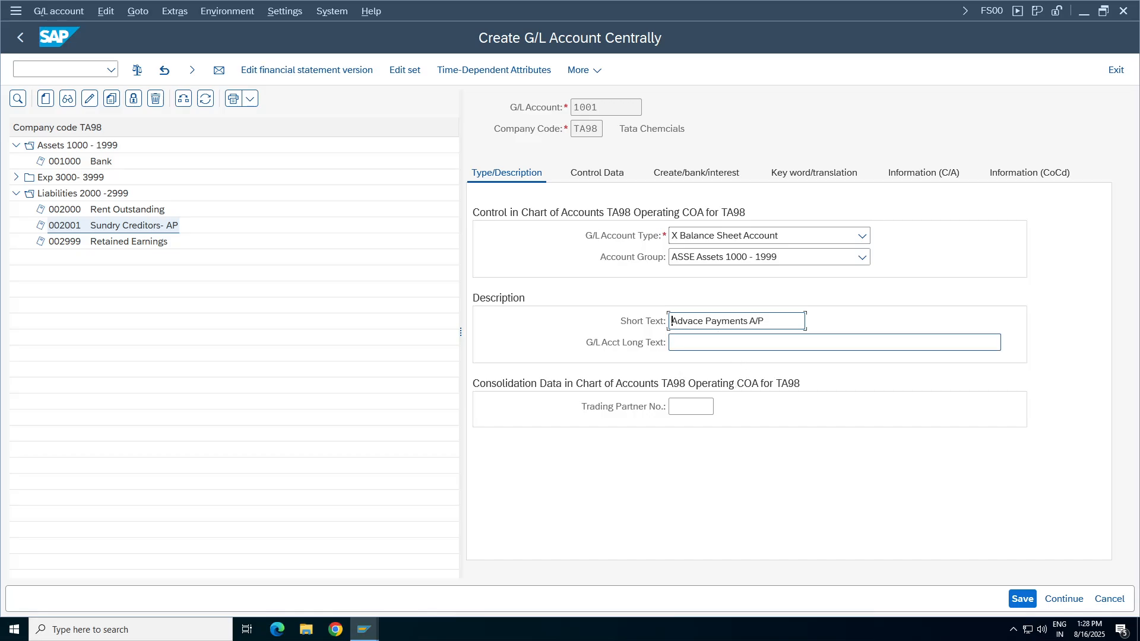
pyautogui.hotkey('ctrl', 'v')
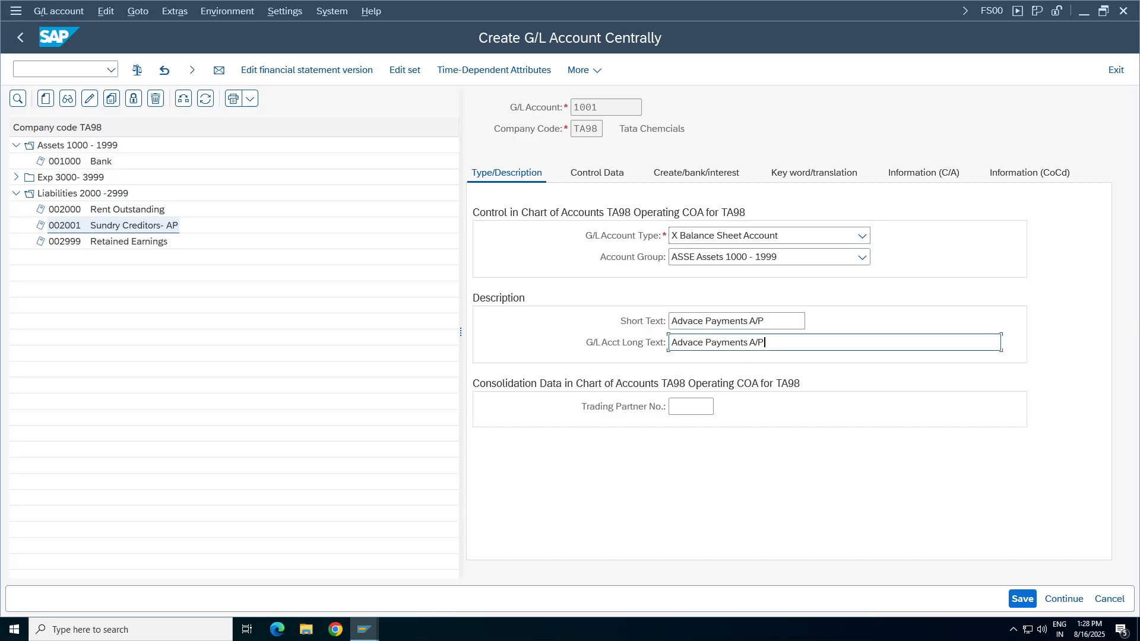
pyautogui.write('n')
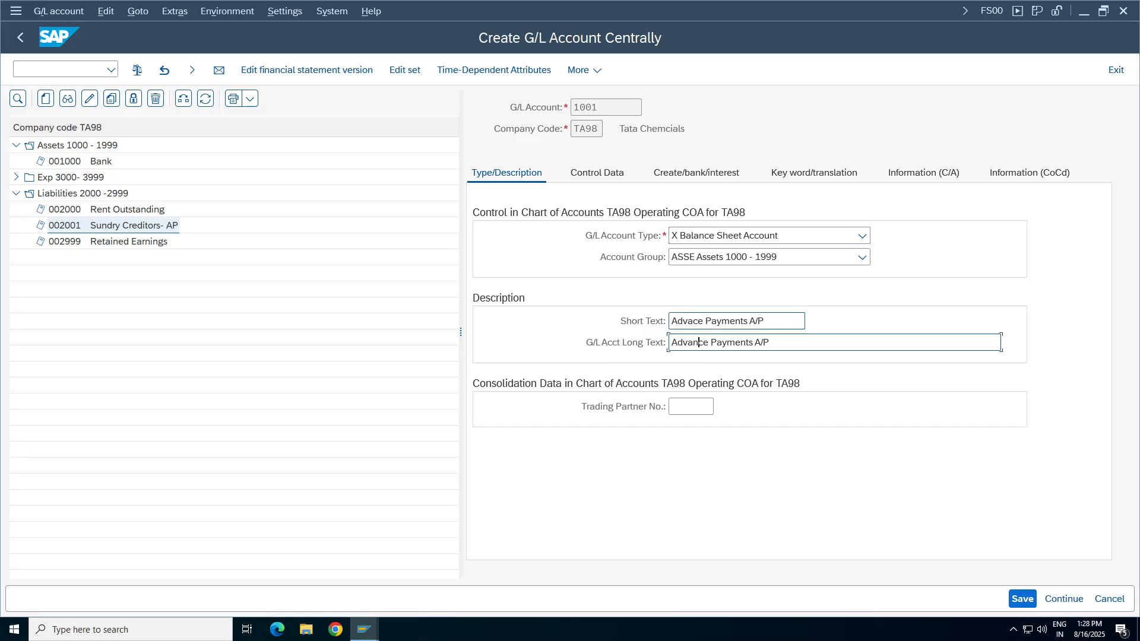
pyautogui.press('Up')
pyautogui.write('n')
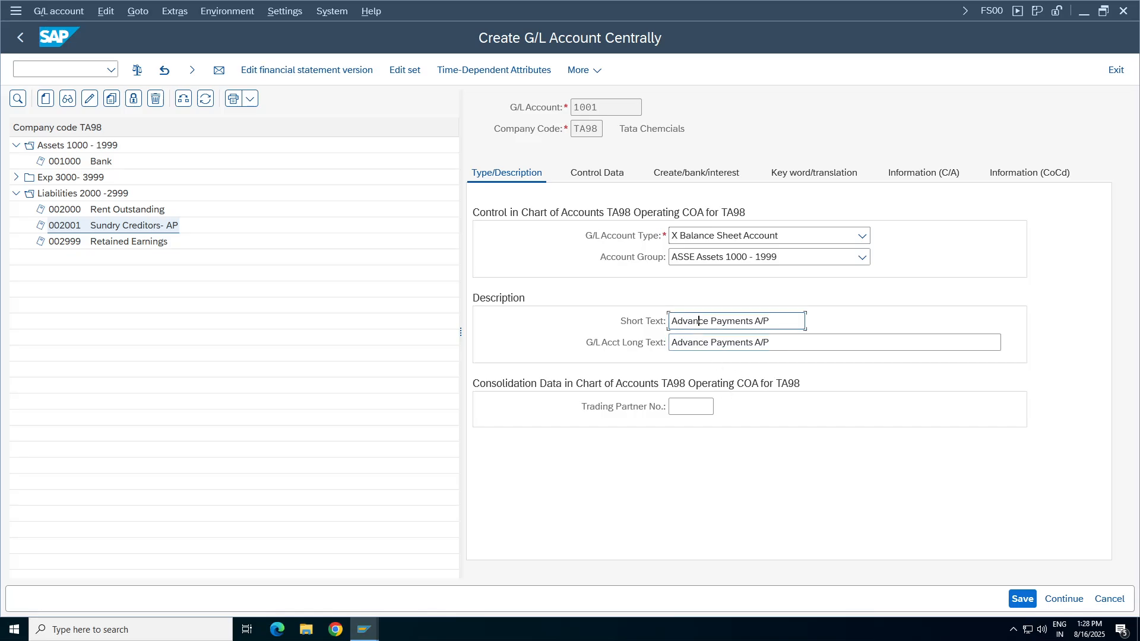
# Make G/L account 1001 a reconciliation account for K Vendors and set its sort key to 012.
pyautogui.click(597, 173)
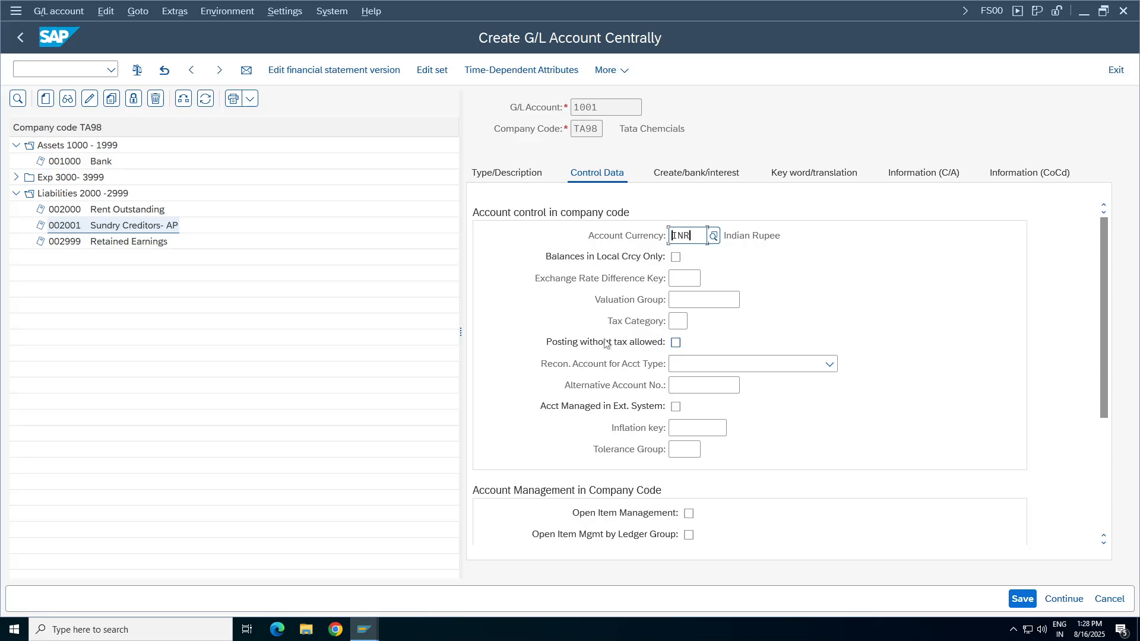
pyautogui.scroll(-1, 683, 238)
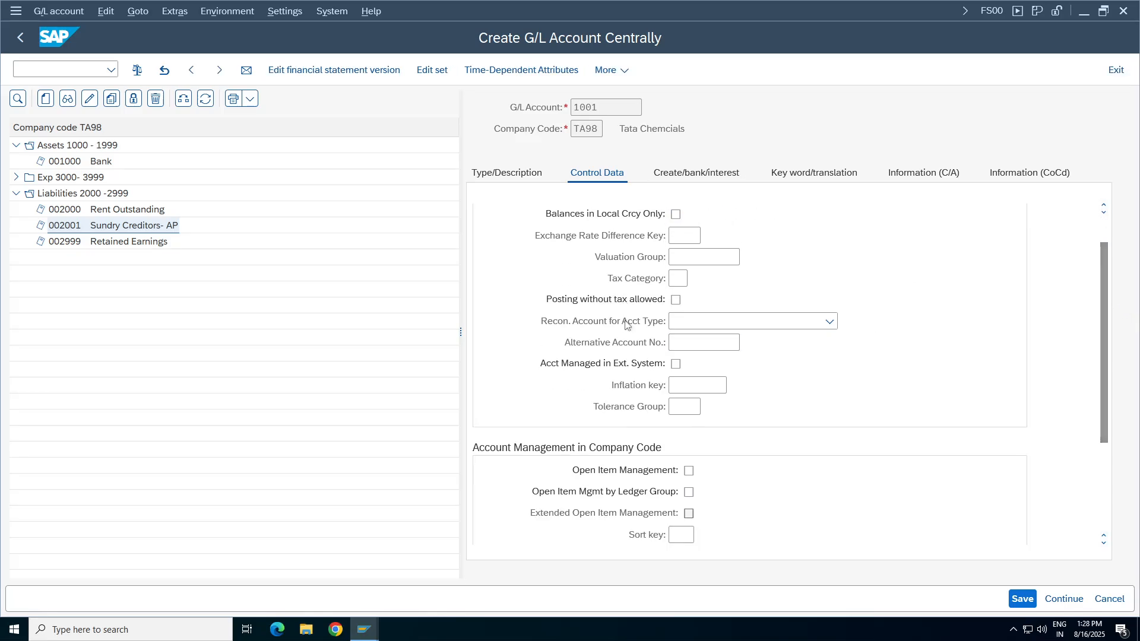
pyautogui.click(836, 323)
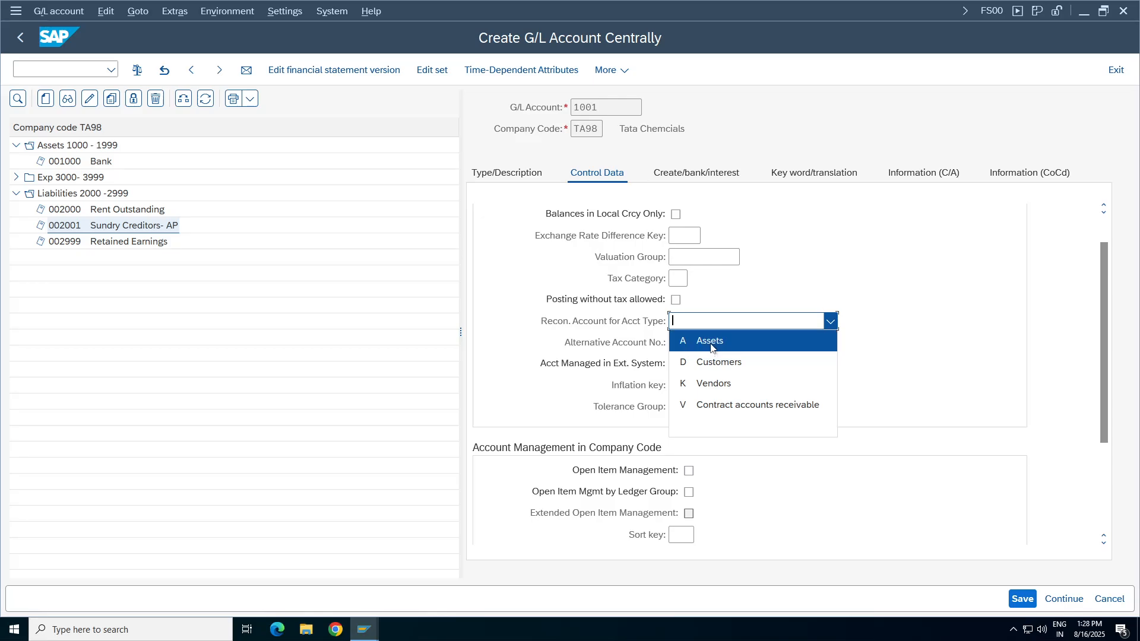
pyautogui.click(843, 340)
pyautogui.click(830, 321)
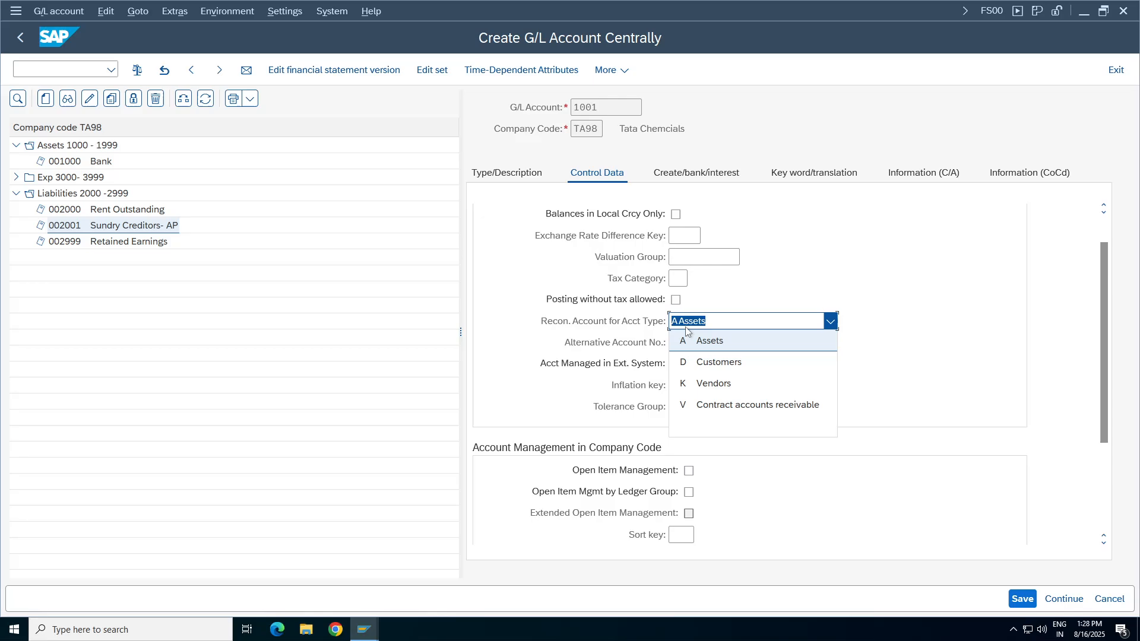
pyautogui.click(713, 383)
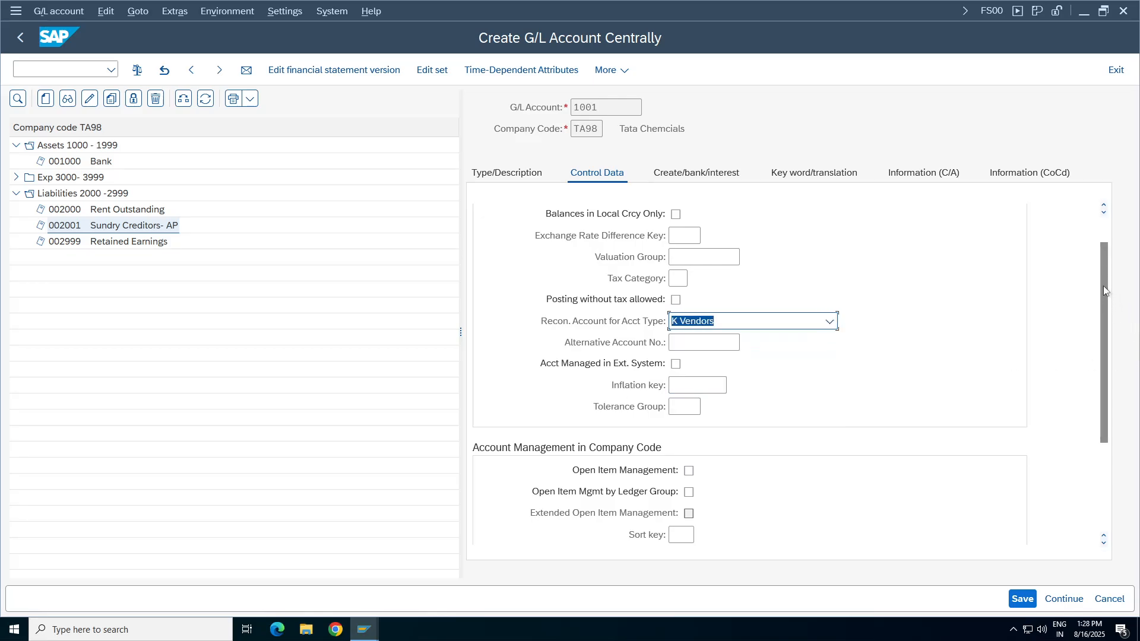
pyautogui.moveTo(1103, 290); pyautogui.dragTo(1102, 342)
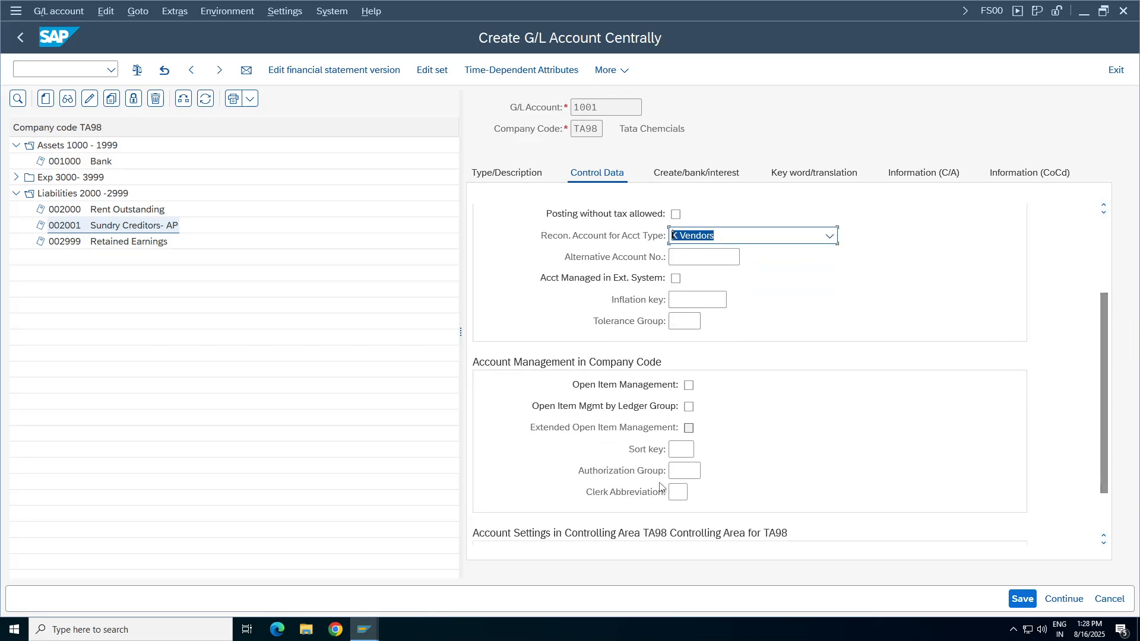
pyautogui.click(689, 450)
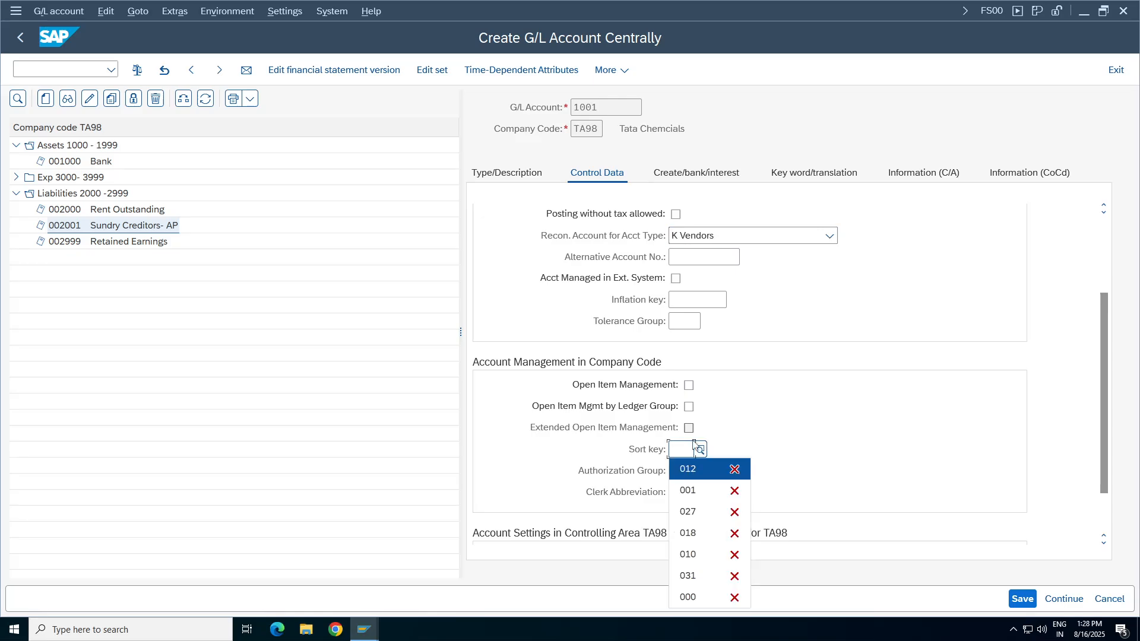
pyautogui.click(688, 469)
# Set the field status group of account 1001 to G067 and save the new G/L account.
pyautogui.click(695, 172)
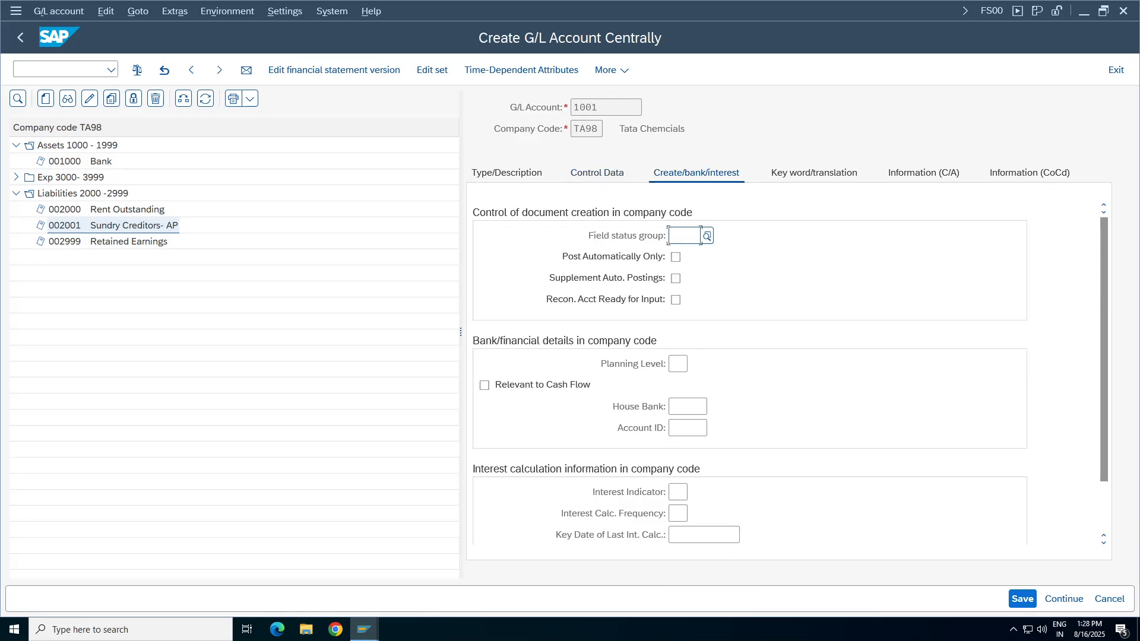
pyautogui.click(700, 236)
pyautogui.click(683, 250)
pyautogui.click(1022, 599)
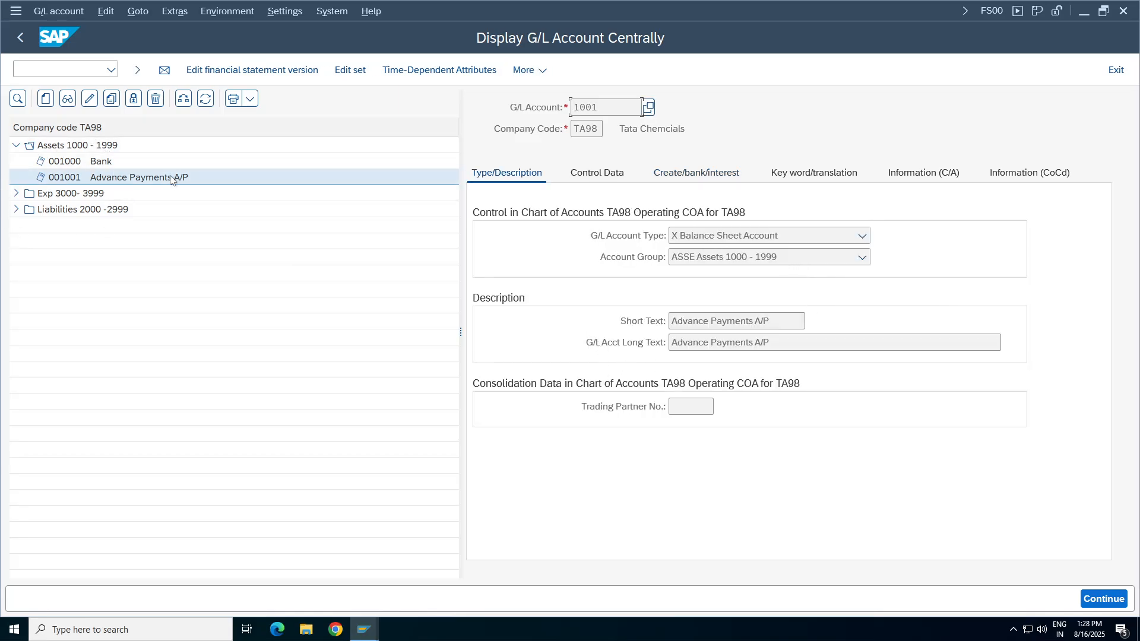
# Review the type and account group of saved account 1001, and check the special G/L indicator's description in the OBYR session.
pyautogui.click(115, 177)
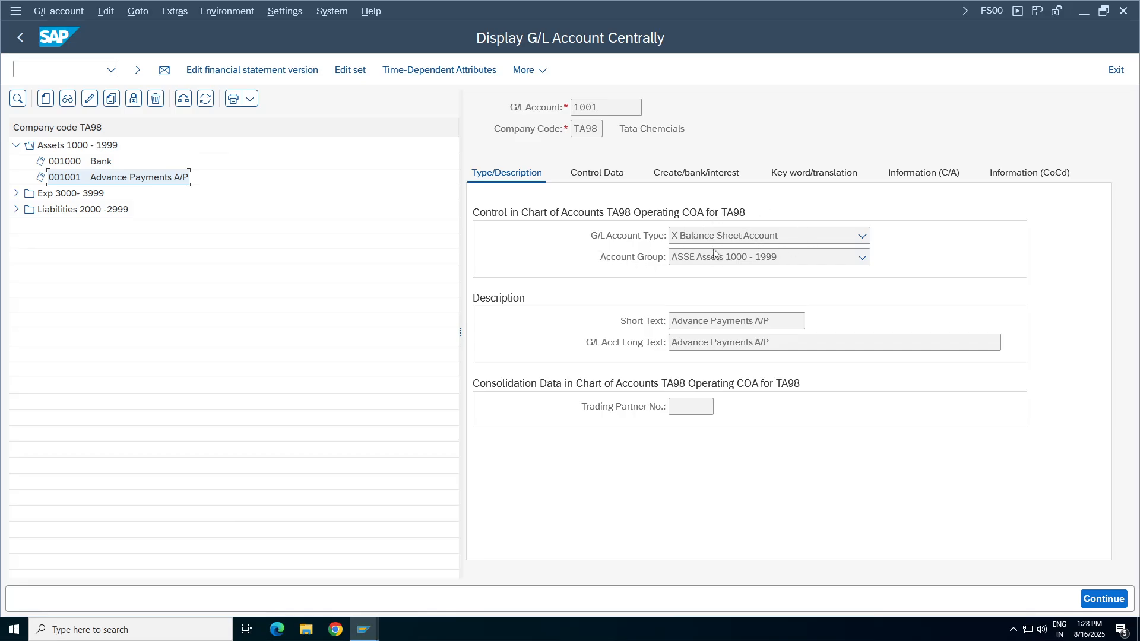
pyautogui.click(747, 239)
pyautogui.click(1007, 260)
pyautogui.click(739, 262)
pyautogui.click(704, 270)
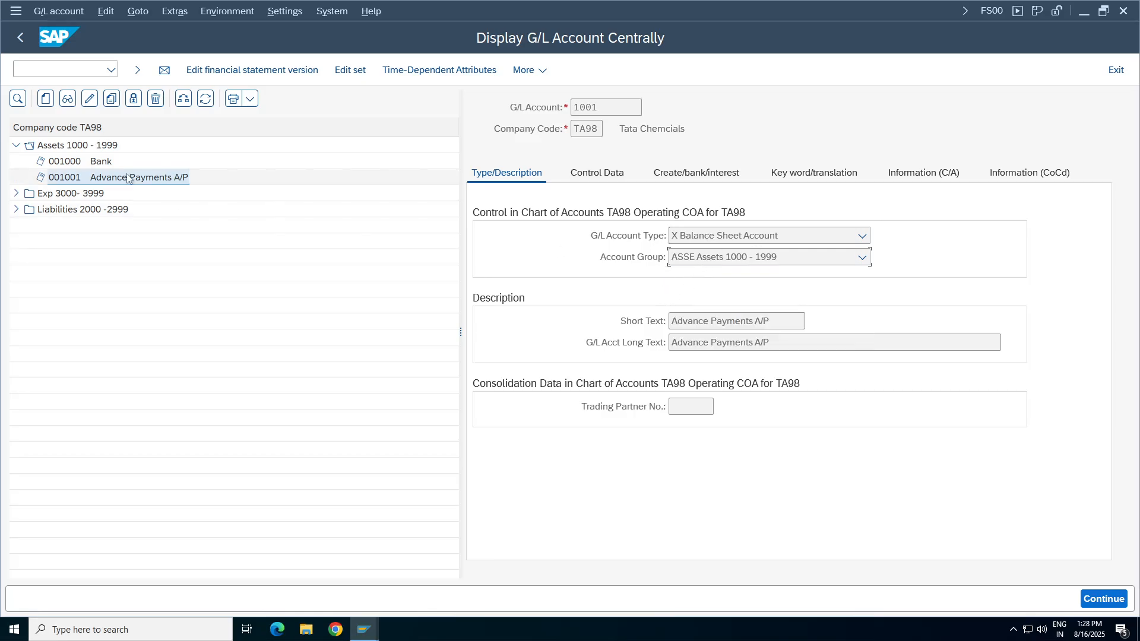
pyautogui.click(369, 622)
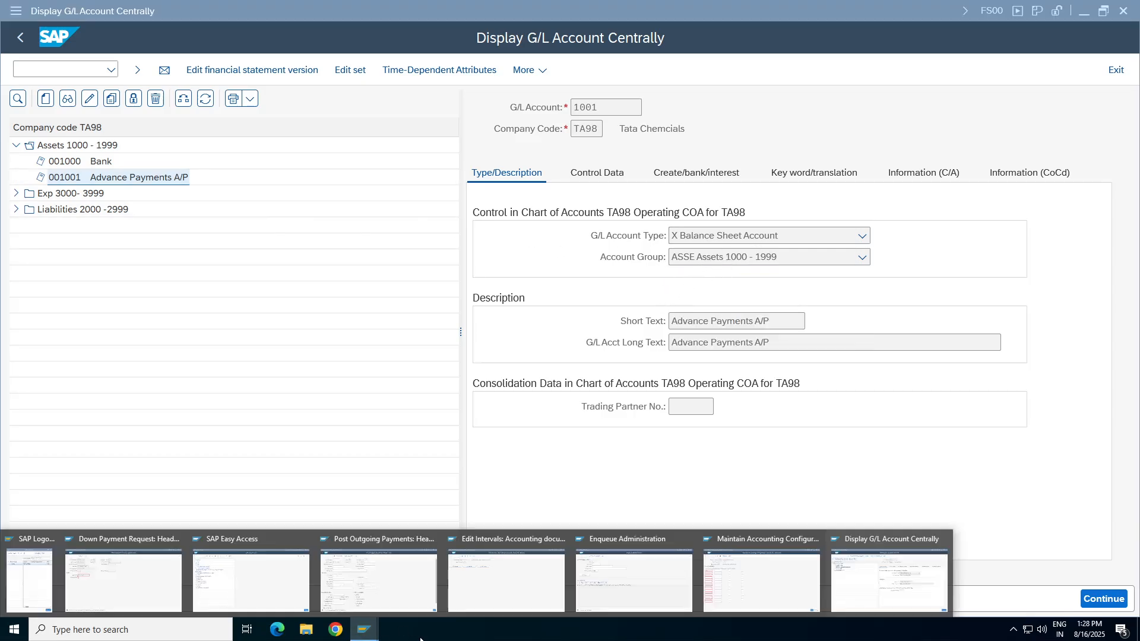
pyautogui.click(727, 580)
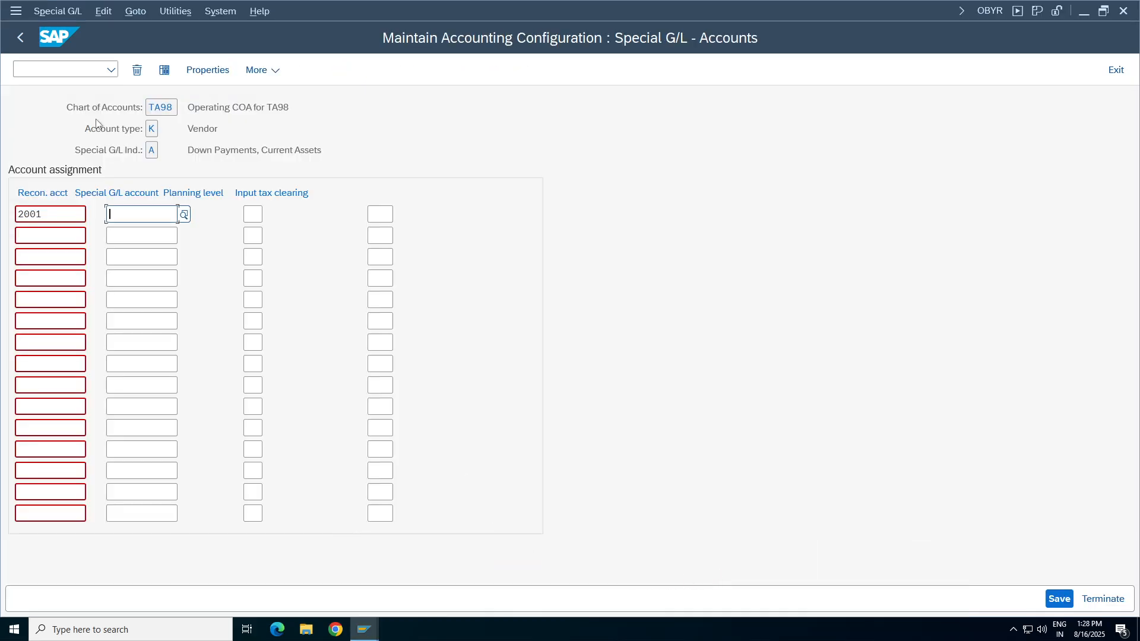
pyautogui.moveTo(327, 151); pyautogui.dragTo(188, 151)
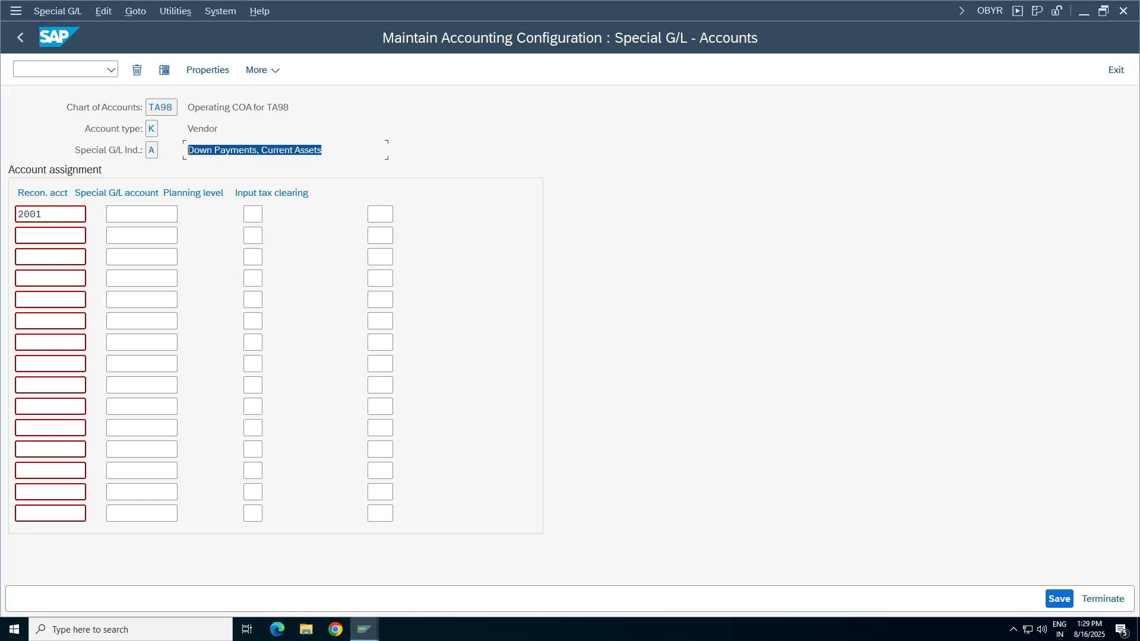
pyautogui.moveTo(327, 151); pyautogui.dragTo(187, 151)
# Return to the FS00 session and review account 1001's reconciliation account type, sort key and field status group.
pyautogui.click(364, 621)
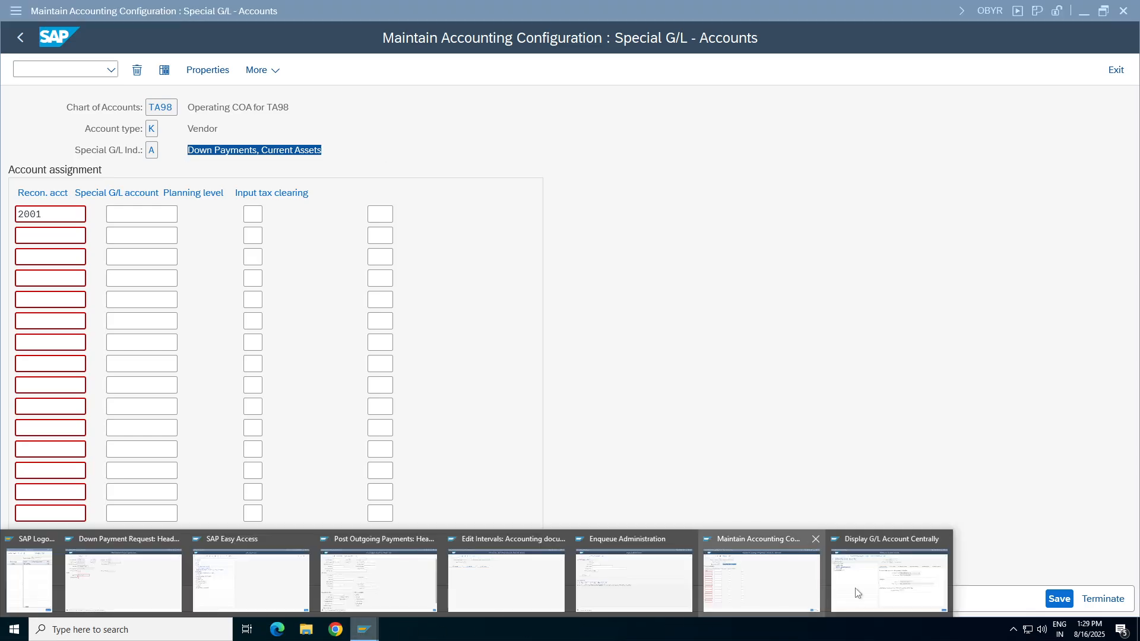
pyautogui.click(855, 598)
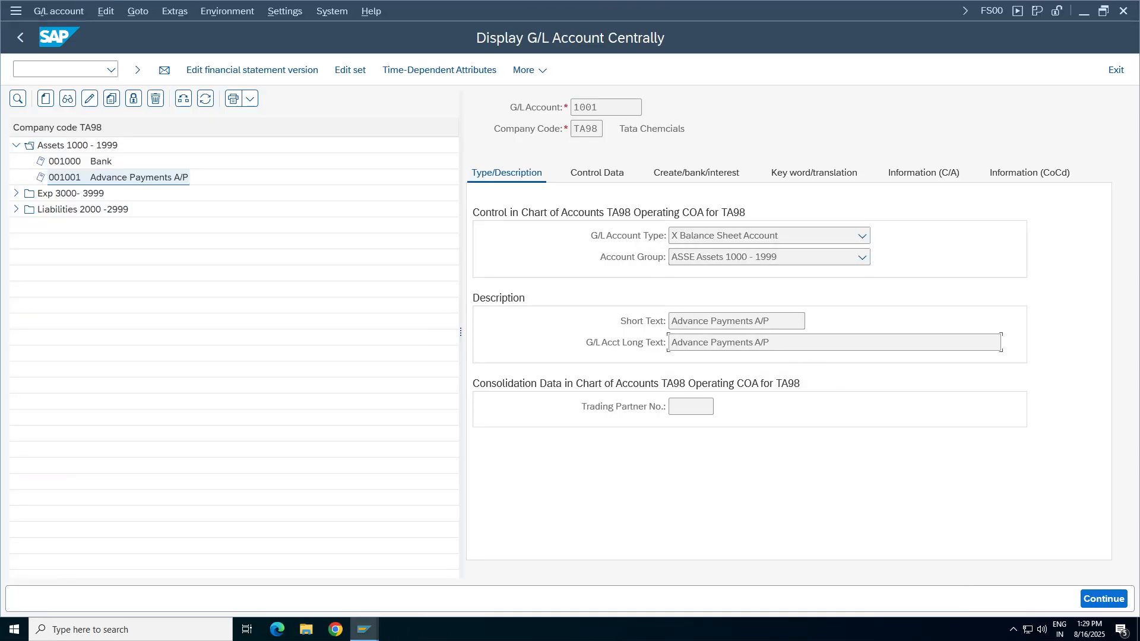
pyautogui.click(597, 172)
pyautogui.scroll(3, 1124, 350)
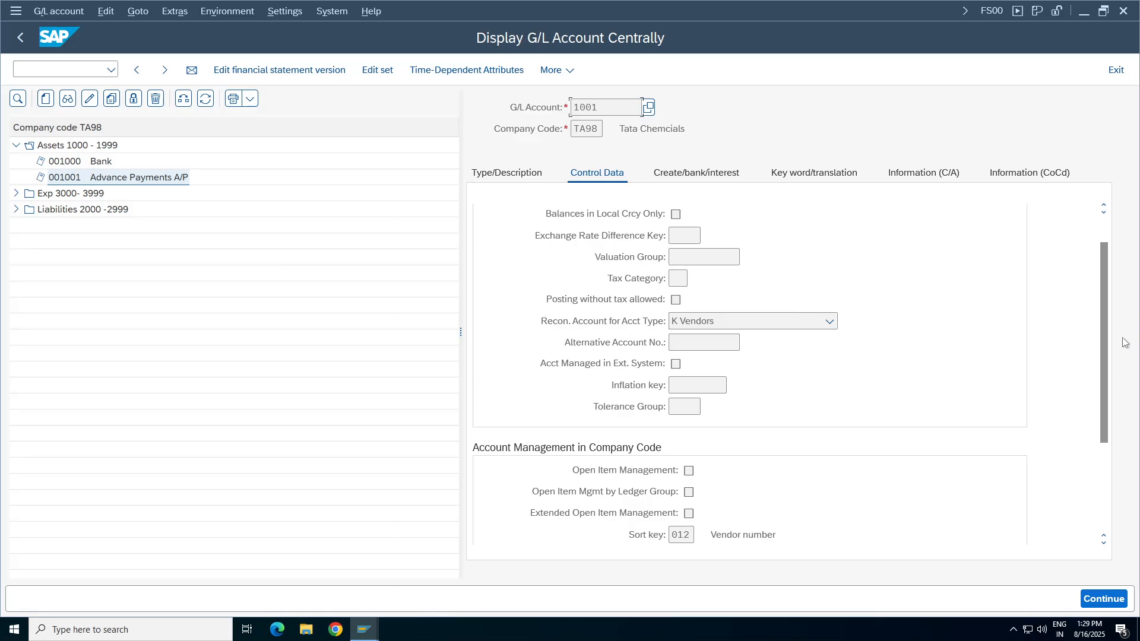
pyautogui.scroll(1, 890, 386)
pyautogui.scroll(-3, 712, 445)
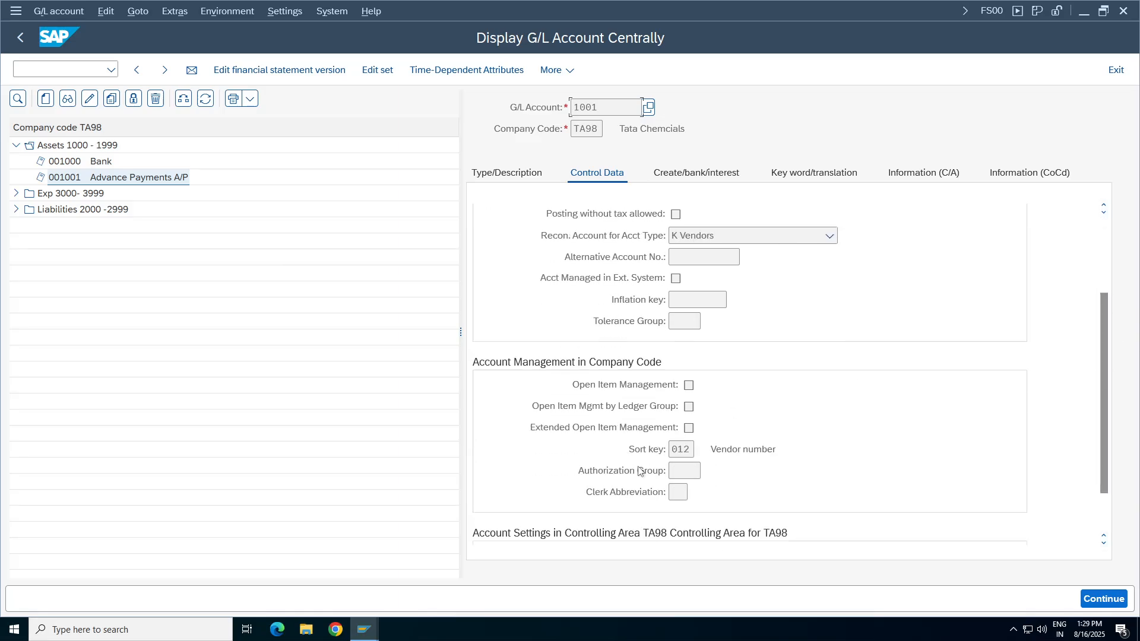
pyautogui.click(694, 172)
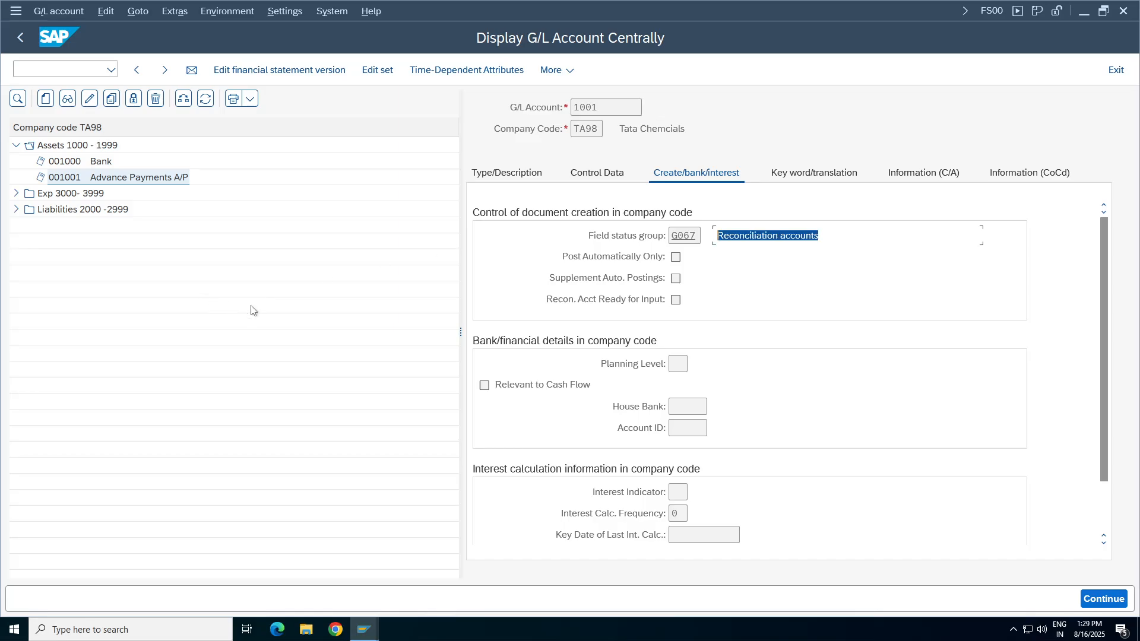
# Recheck the F-47 session, and in the OBYR session assign special G/L account 1001 to reconciliation account 2001.
pyautogui.click(364, 629)
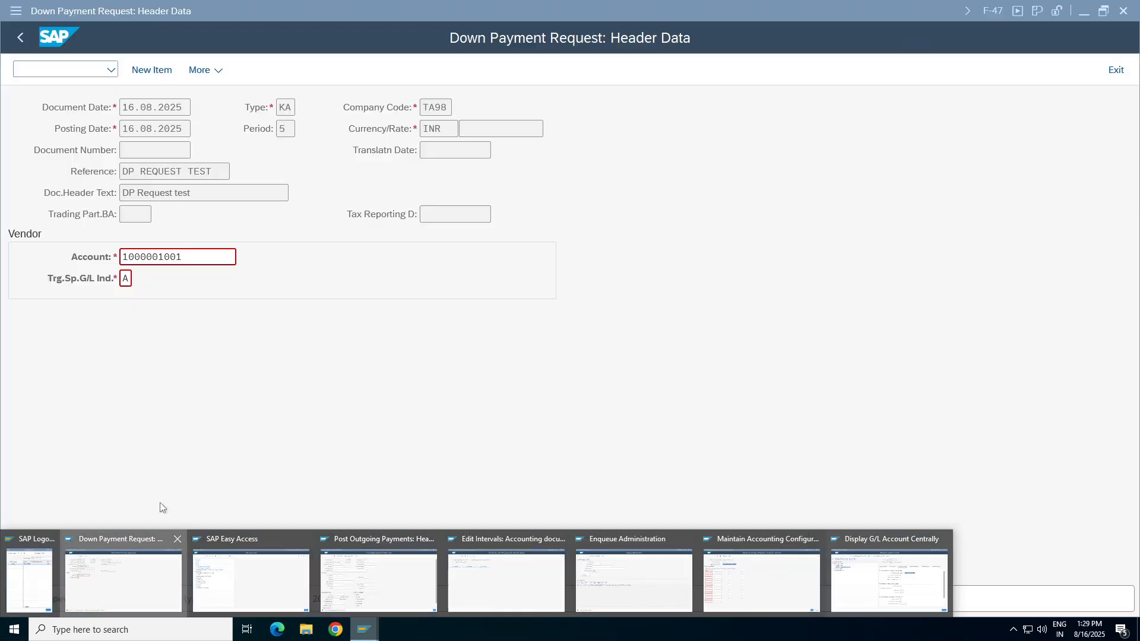
pyautogui.click(124, 579)
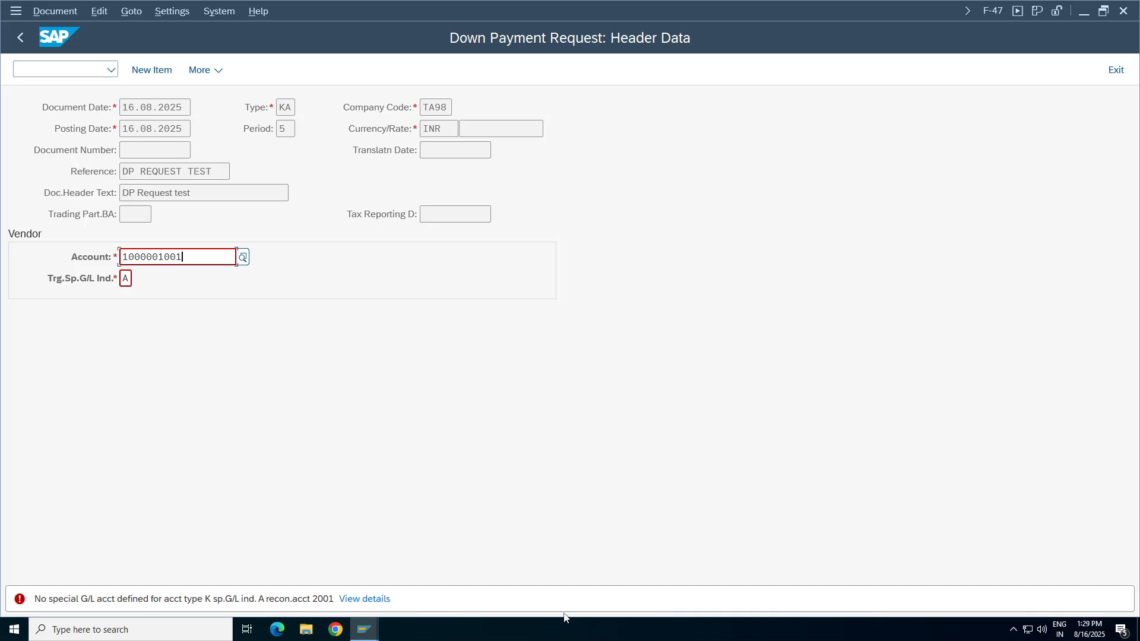
pyautogui.click(364, 629)
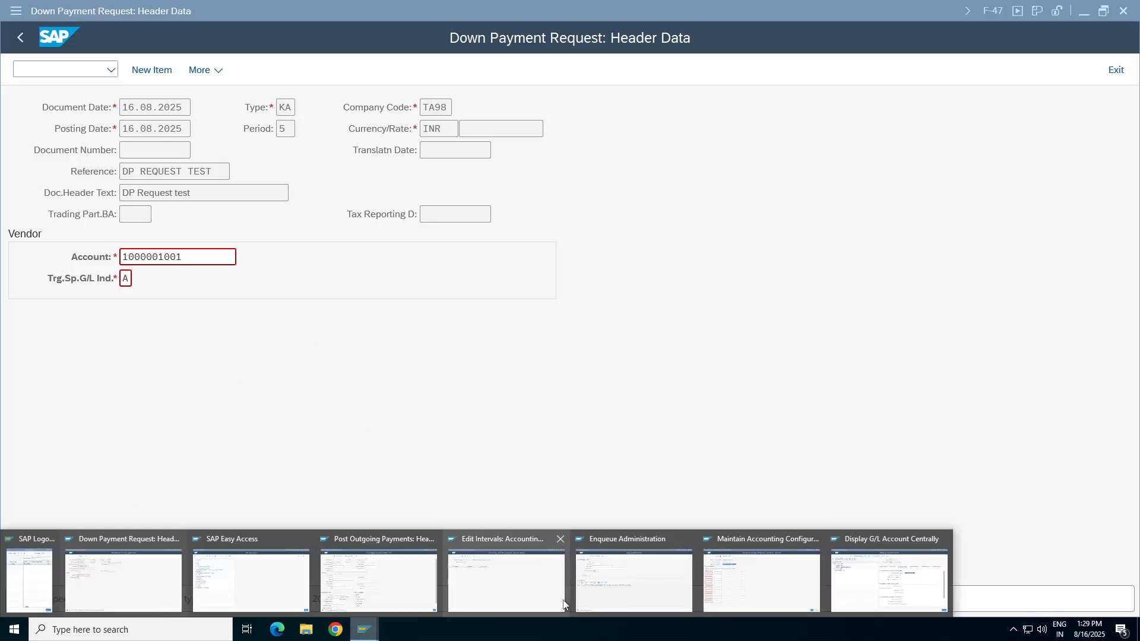
pyautogui.click(721, 581)
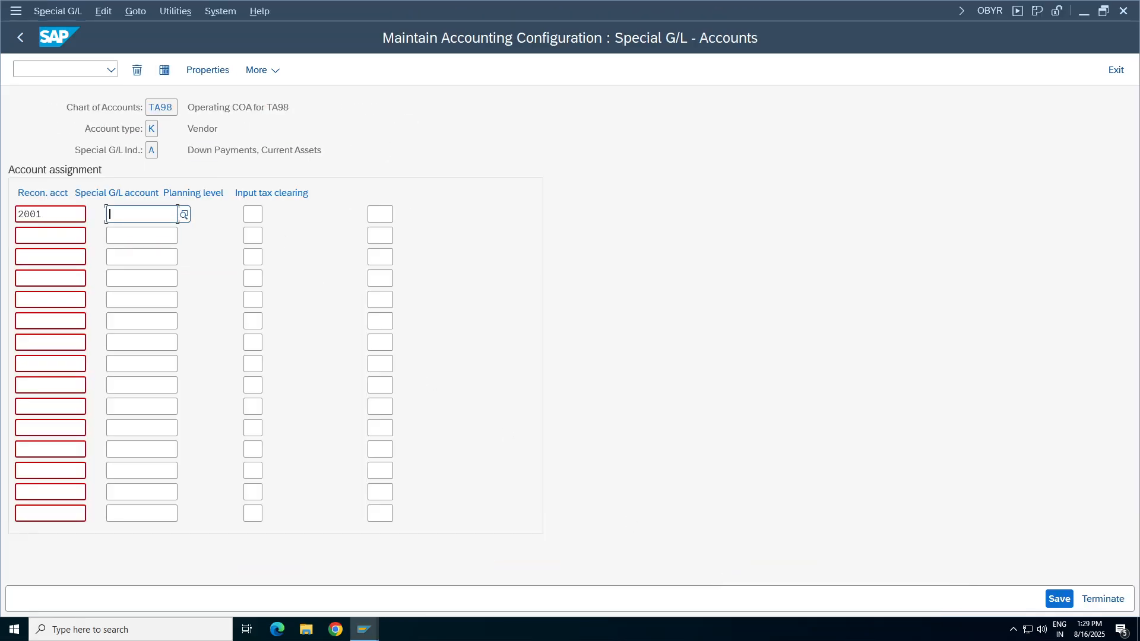
pyautogui.press('F4')
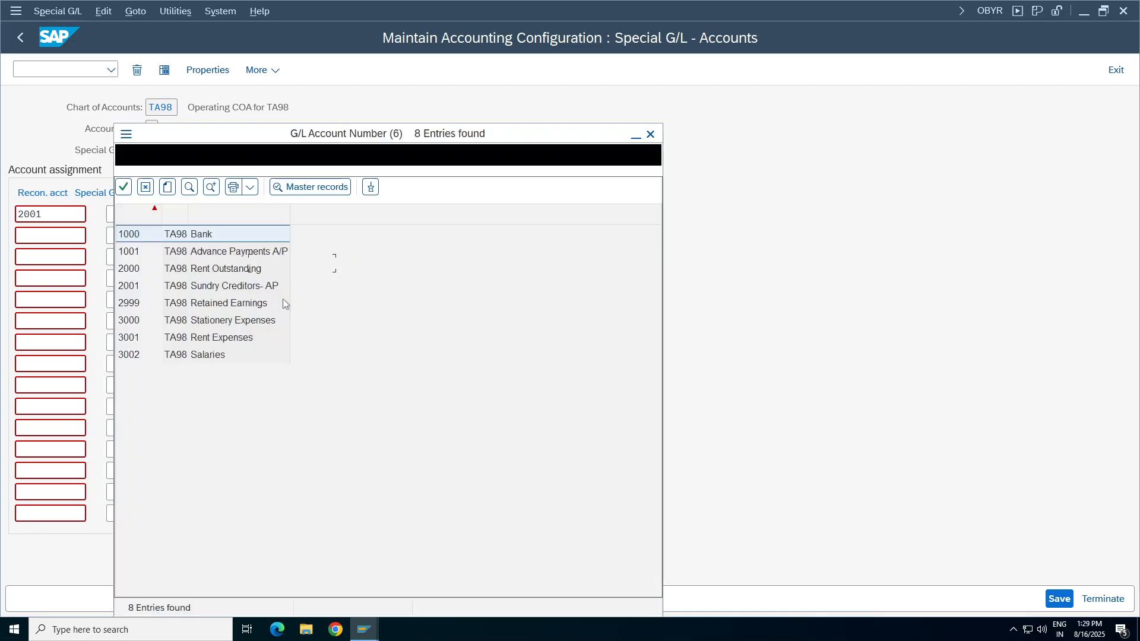
pyautogui.doubleClick(223, 254)
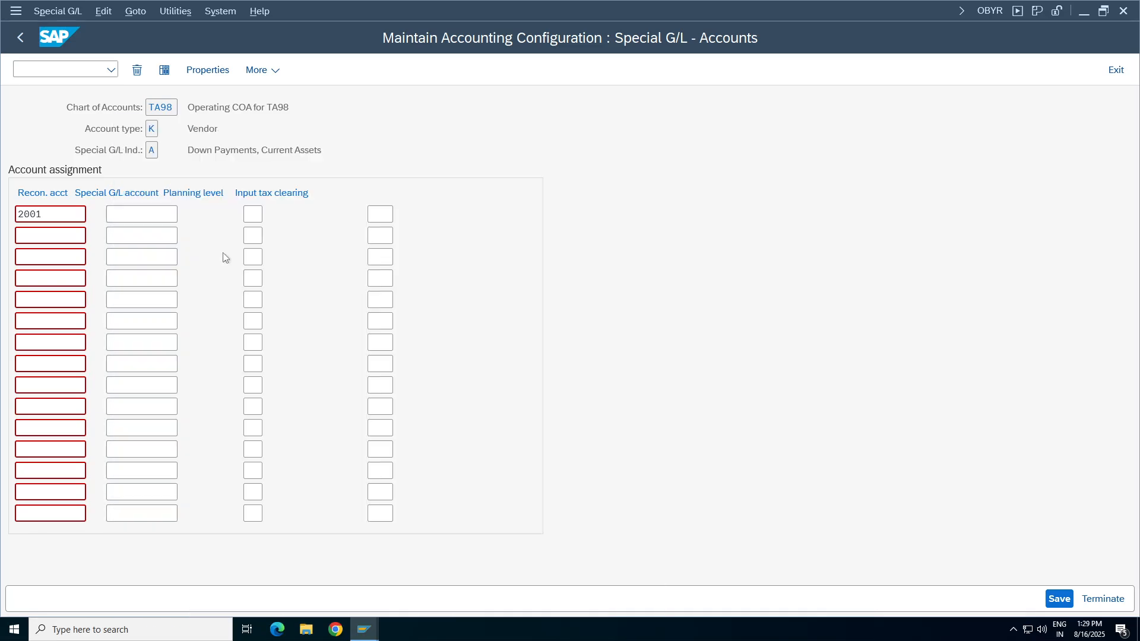
# Save the special G/L assignment to the customizing request Tata Group Tata98, finding it among own requests by searching for ta98.
pyautogui.click(1060, 598)
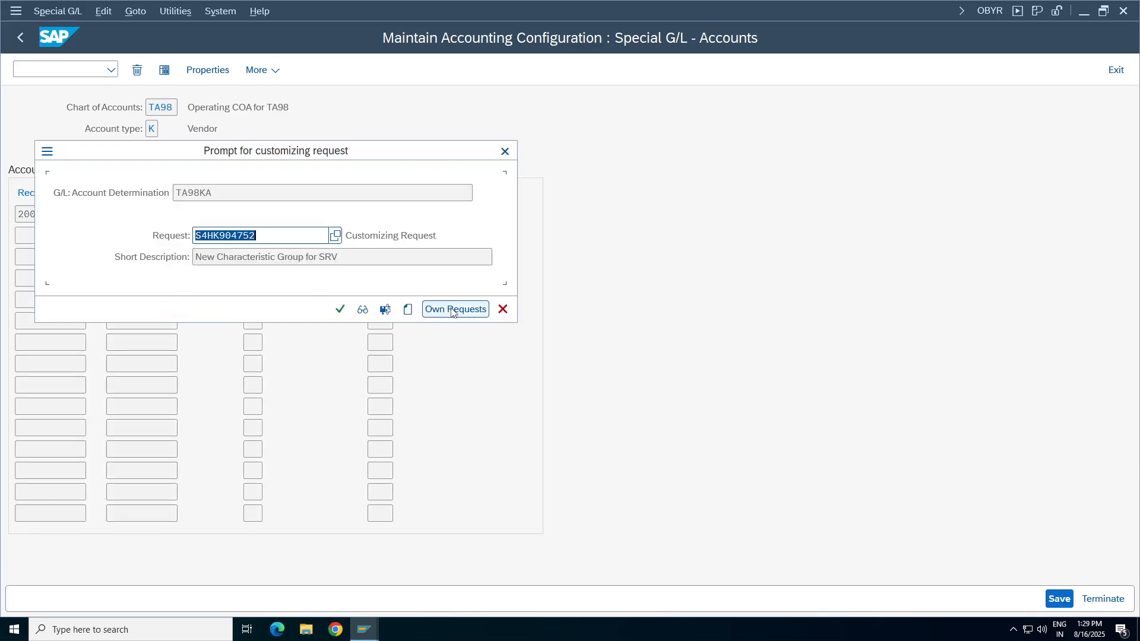
pyautogui.click(452, 310)
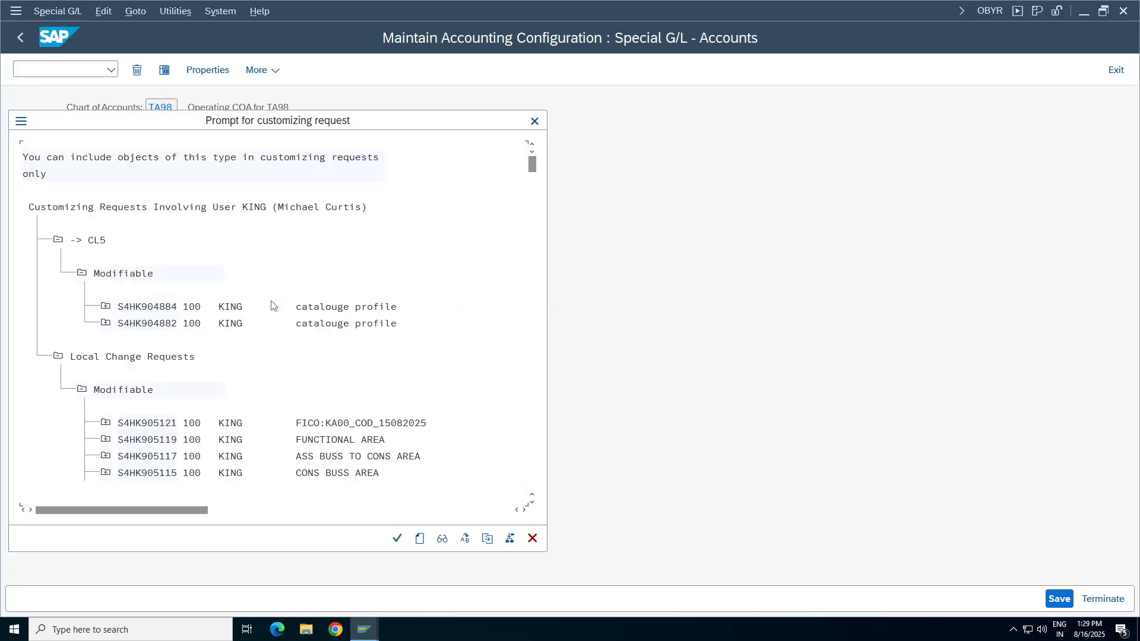
pyautogui.hotkey('ctrl', 'f')
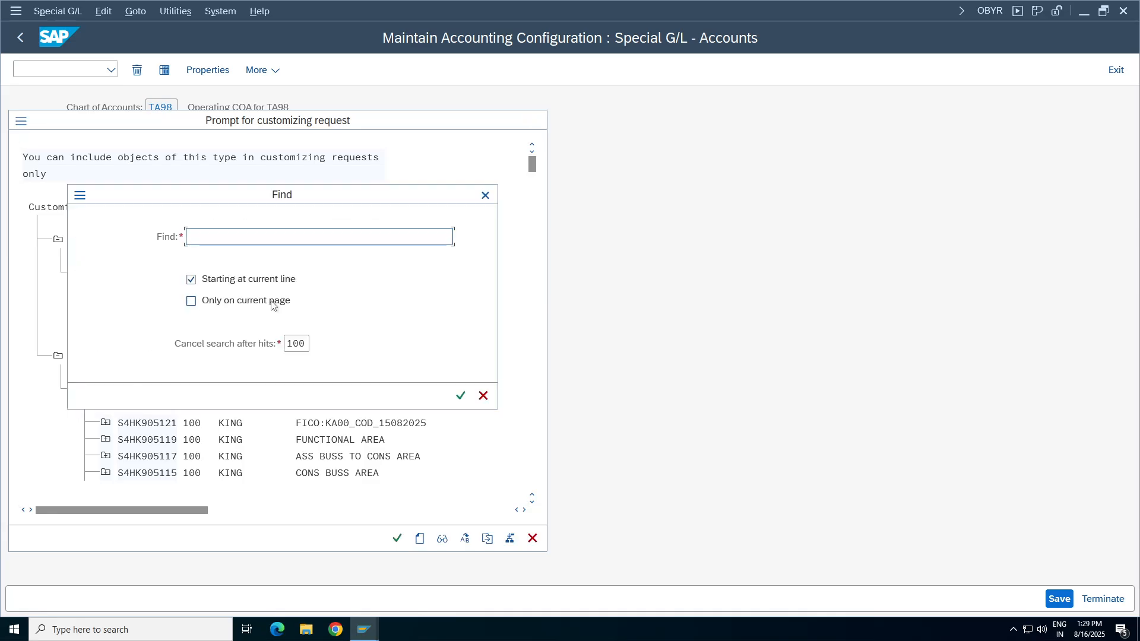
pyautogui.press('Return')
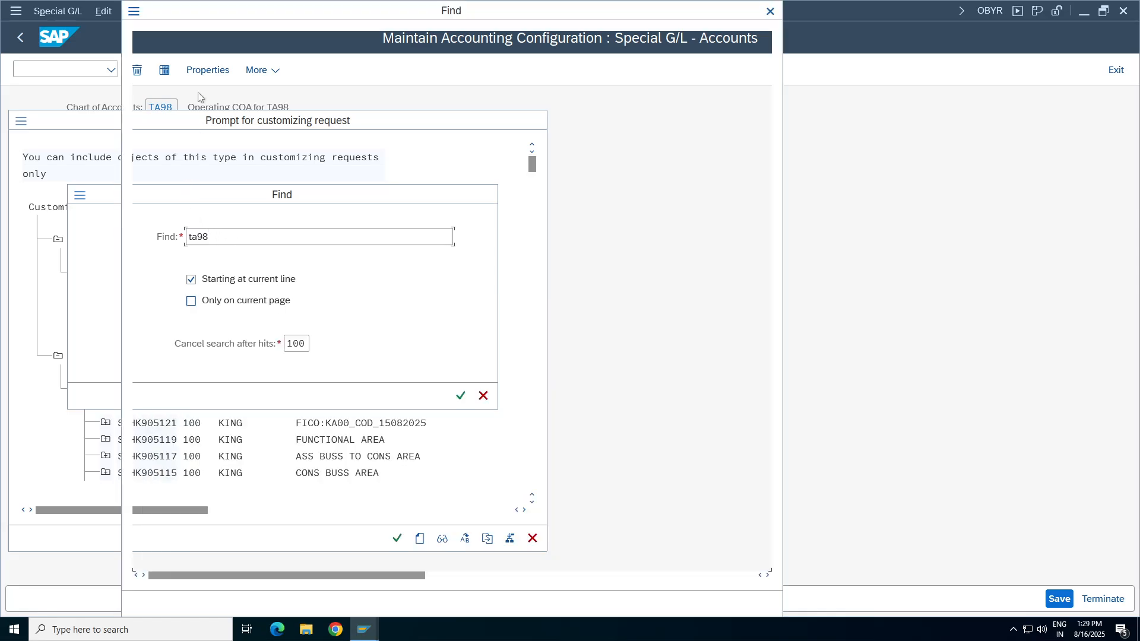
pyautogui.click(435, 82)
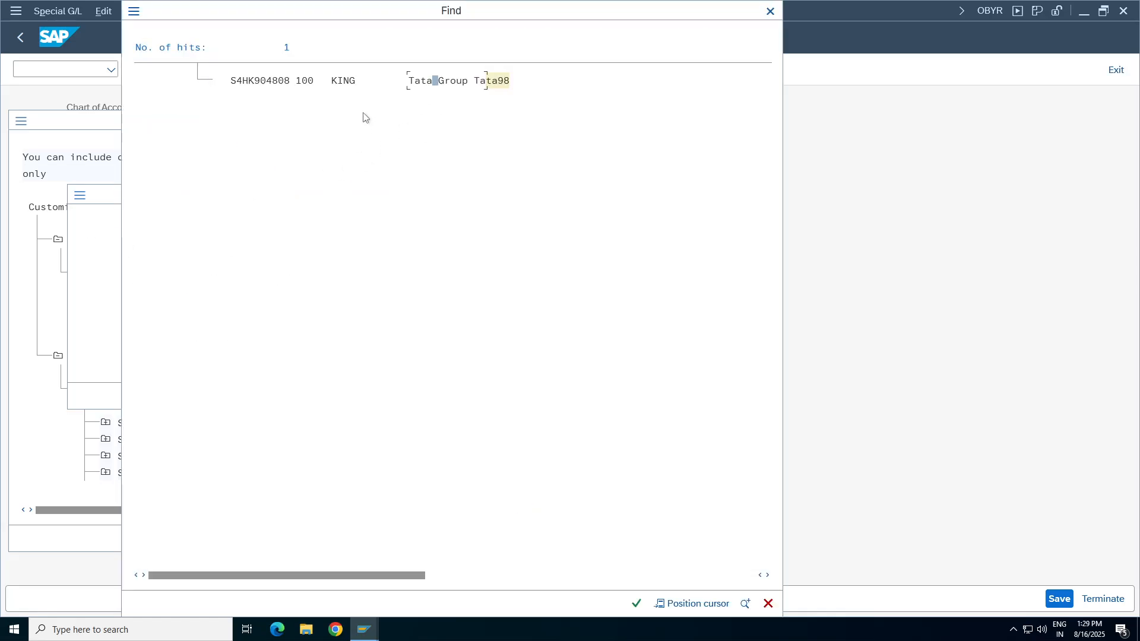
pyautogui.doubleClick(417, 81)
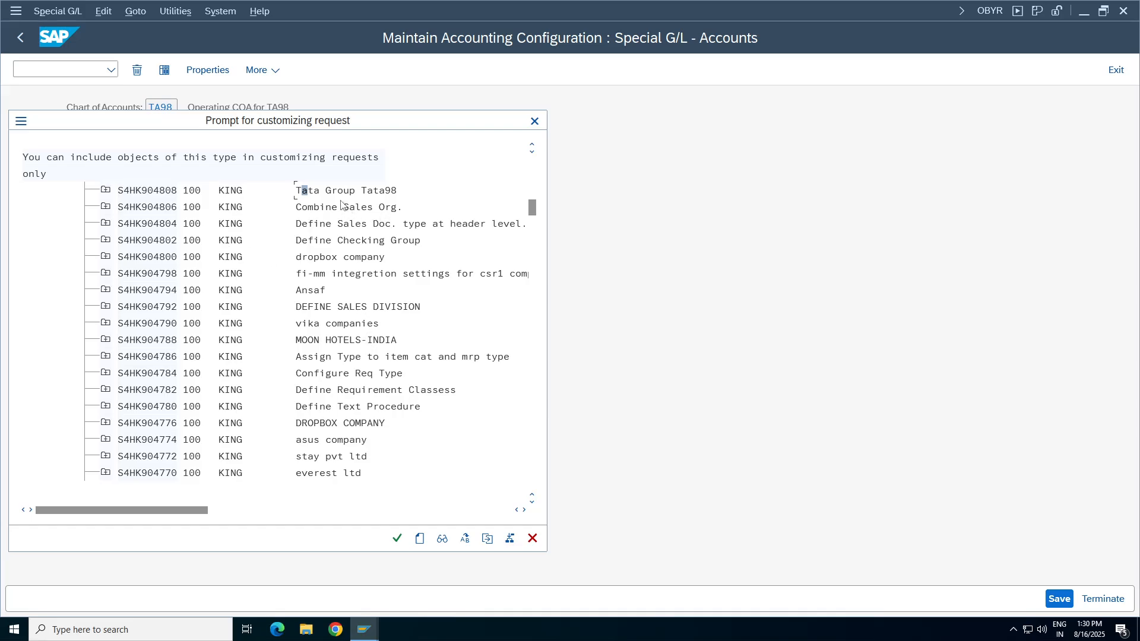
pyautogui.doubleClick(341, 190)
pyautogui.click(340, 309)
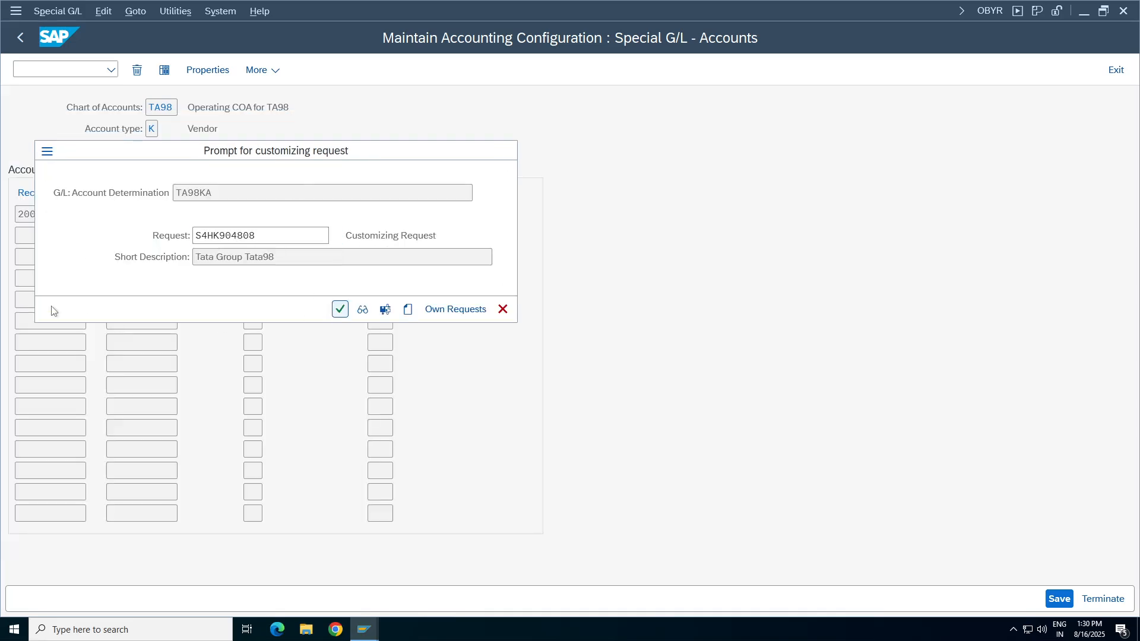
pyautogui.click(1059, 598)
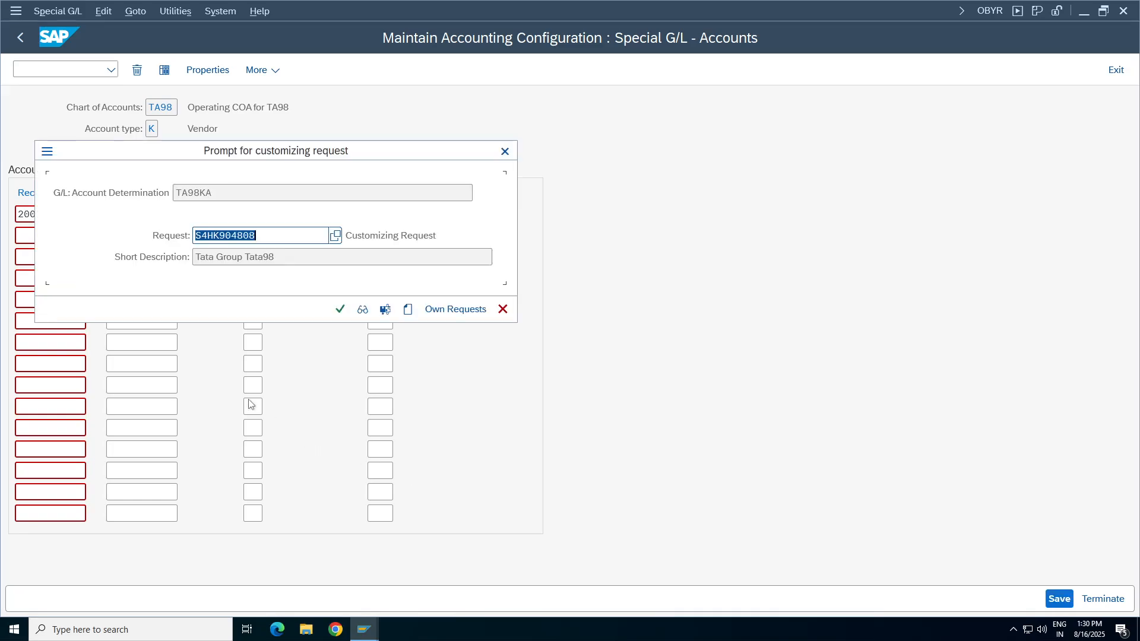
pyautogui.press('Return')
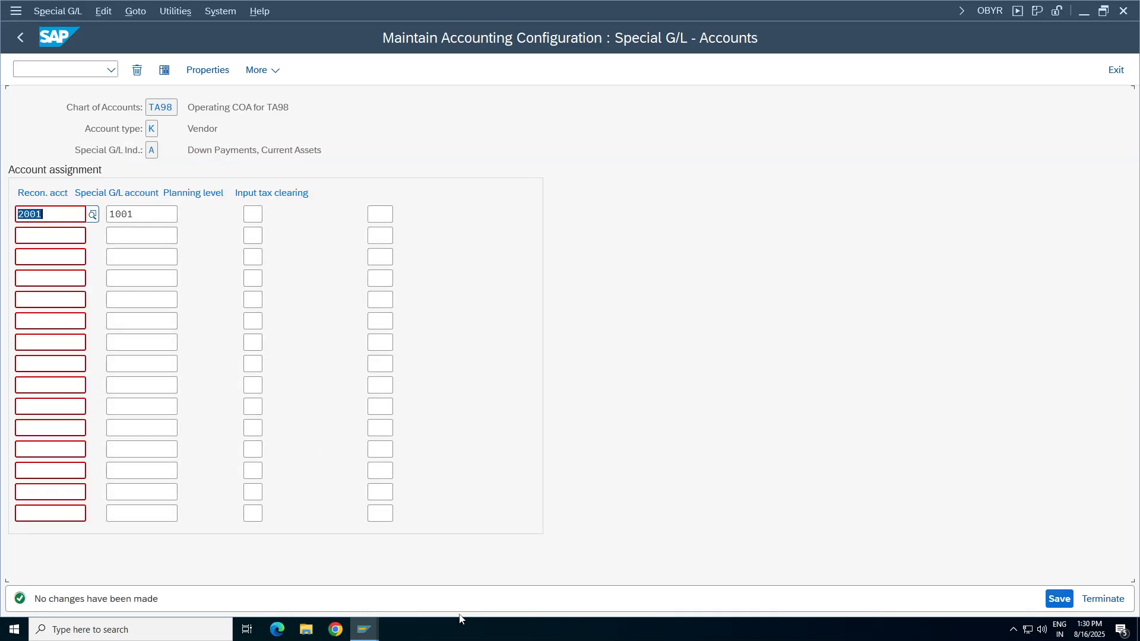
# Return to the F-47 session and continue from the down payment request header to the vendor item.
pyautogui.moveTo(365, 630)
pyautogui.click(178, 585)
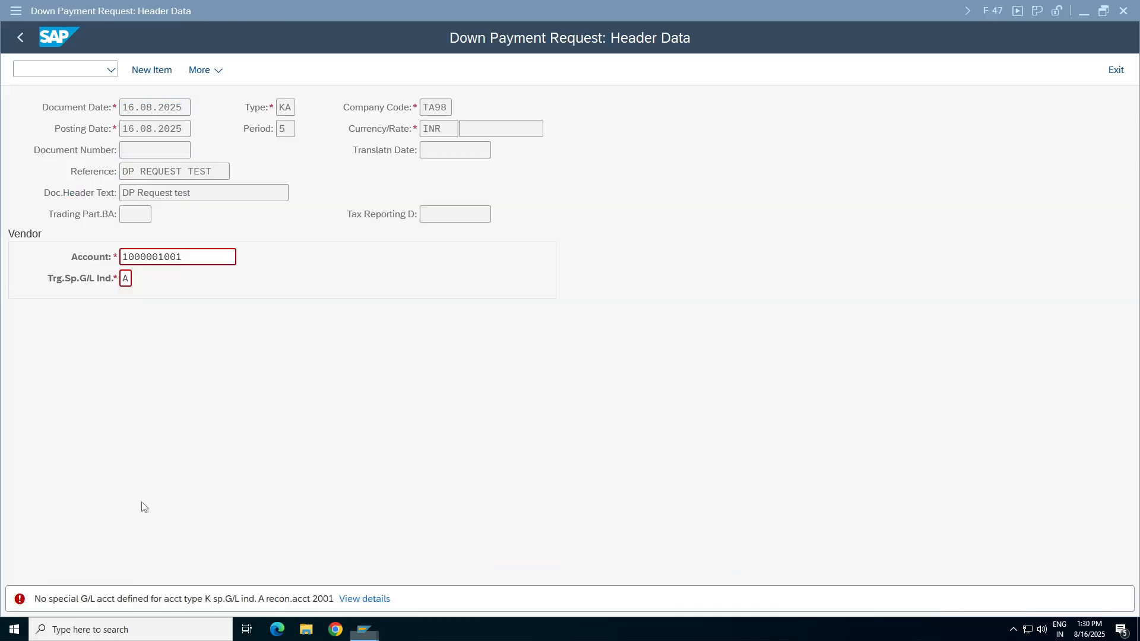
pyautogui.press('Return')
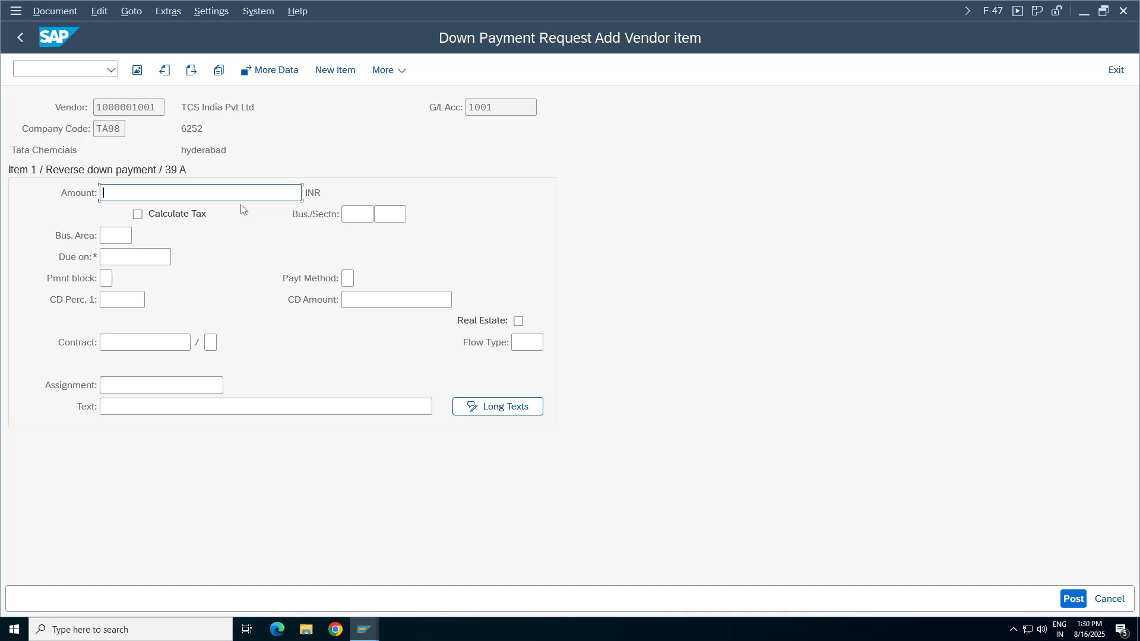
# Enter 1000 INR as the vendor item's amount and "advance request" as its text.
pyautogui.write('1000')
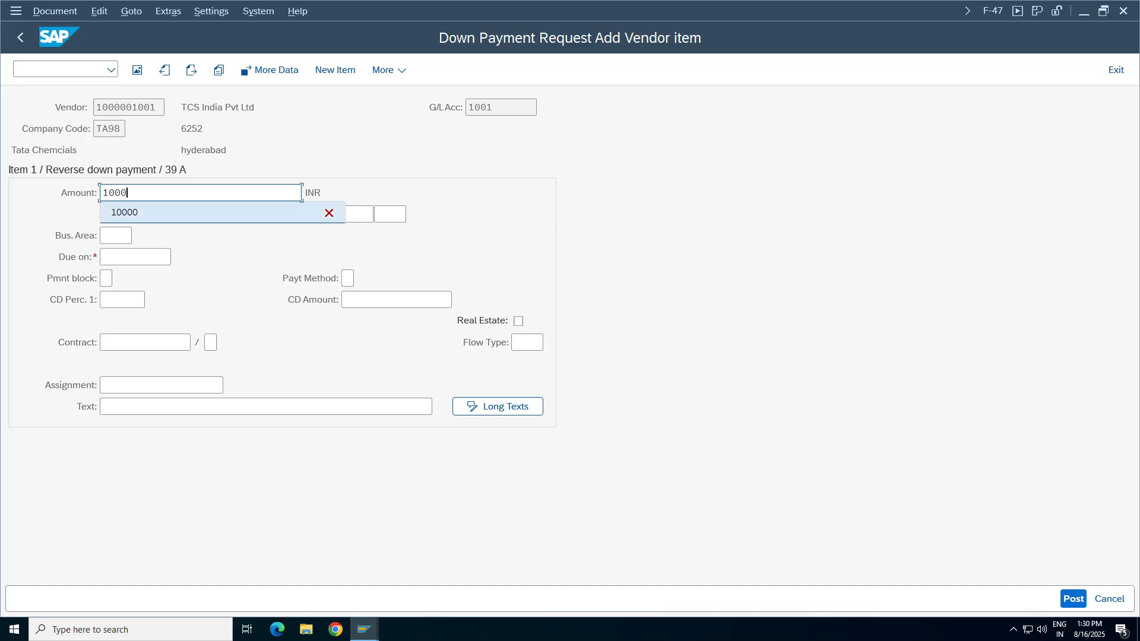
pyautogui.click(64, 222)
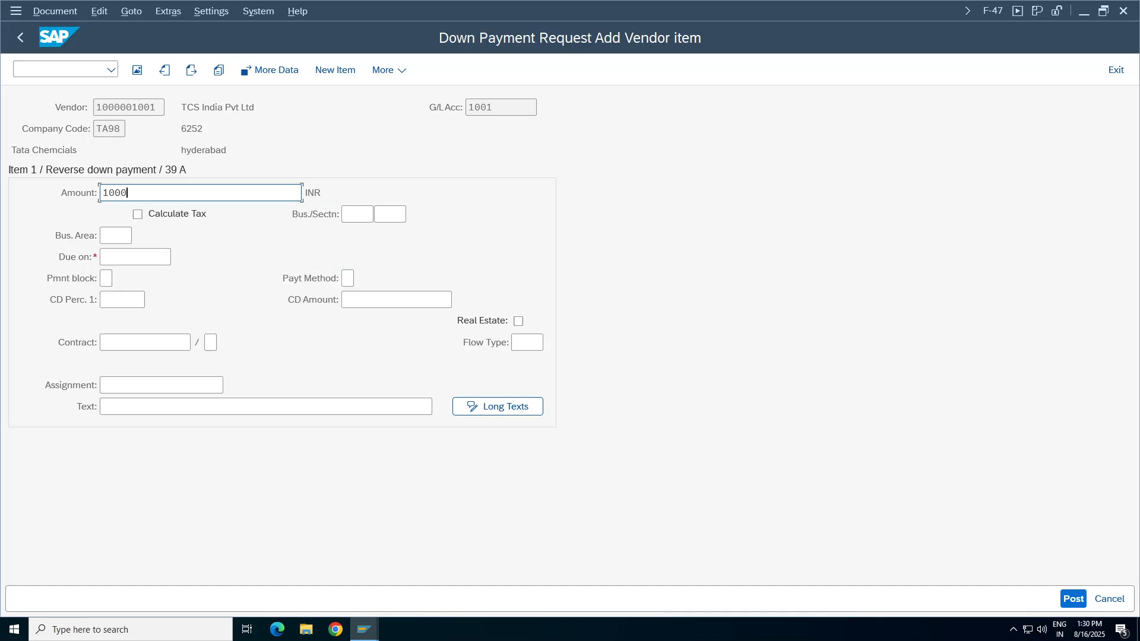
pyautogui.click(104, 406)
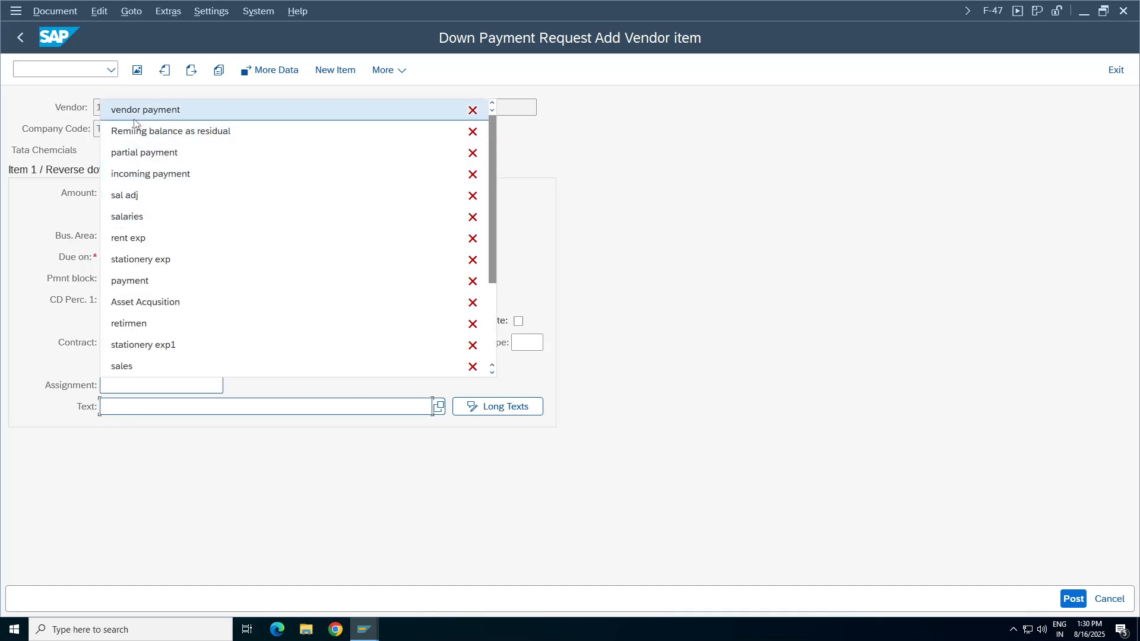
pyautogui.click(158, 454)
pyautogui.write('advance req')
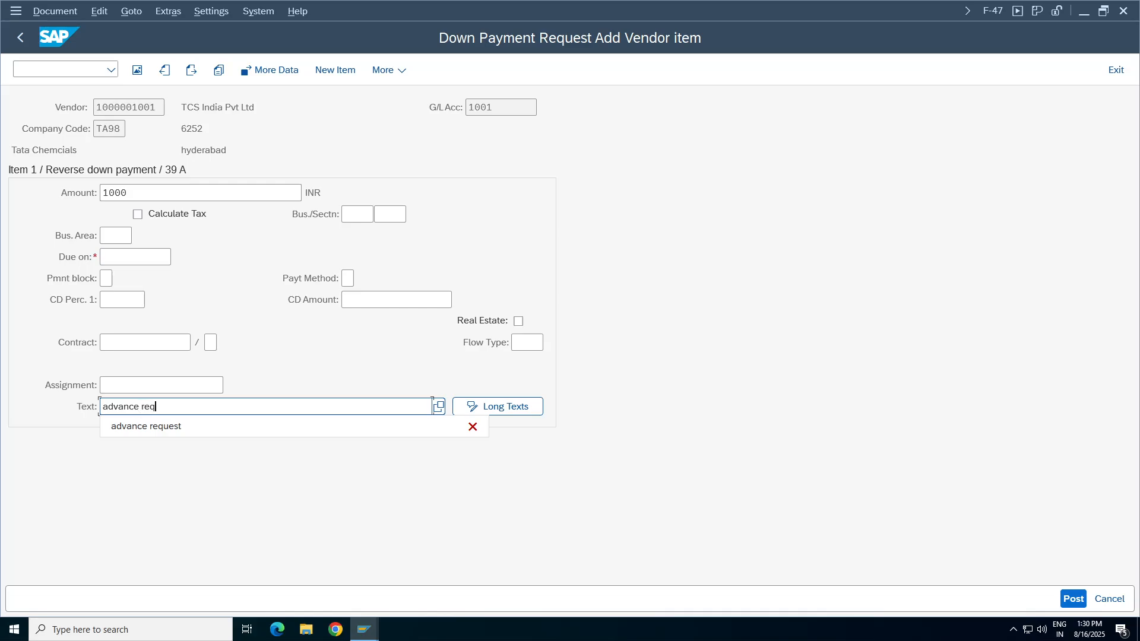
pyautogui.write('uest')
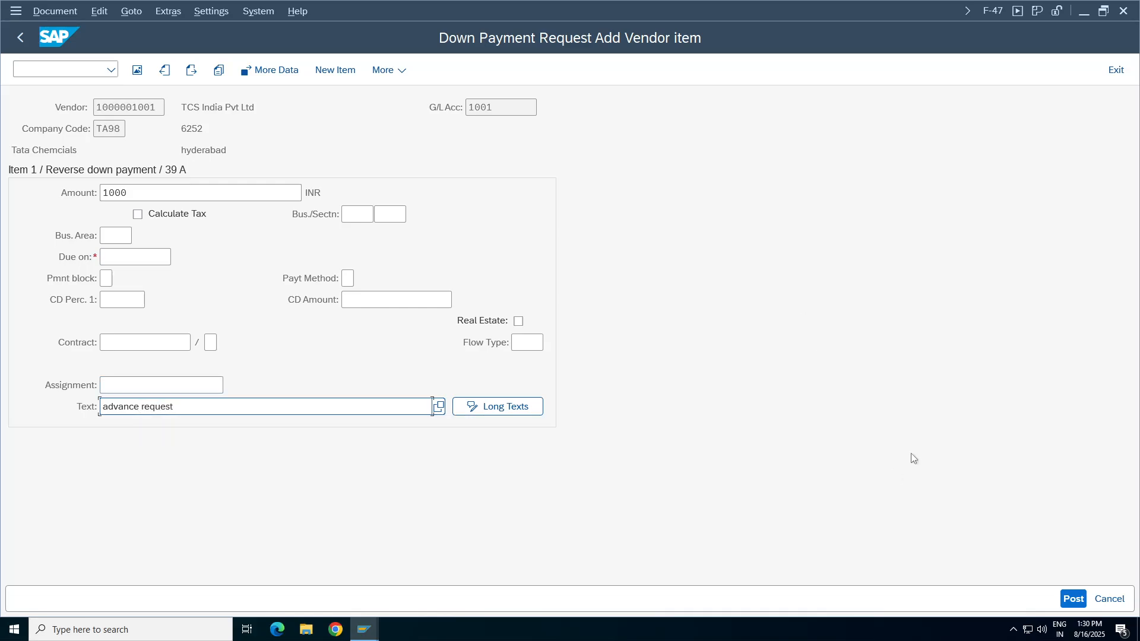
# Set the vendor item's due date to 16.08.2025 and post the down payment request.
pyautogui.click(56, 12)
pyautogui.click(918, 407)
pyautogui.click(1074, 599)
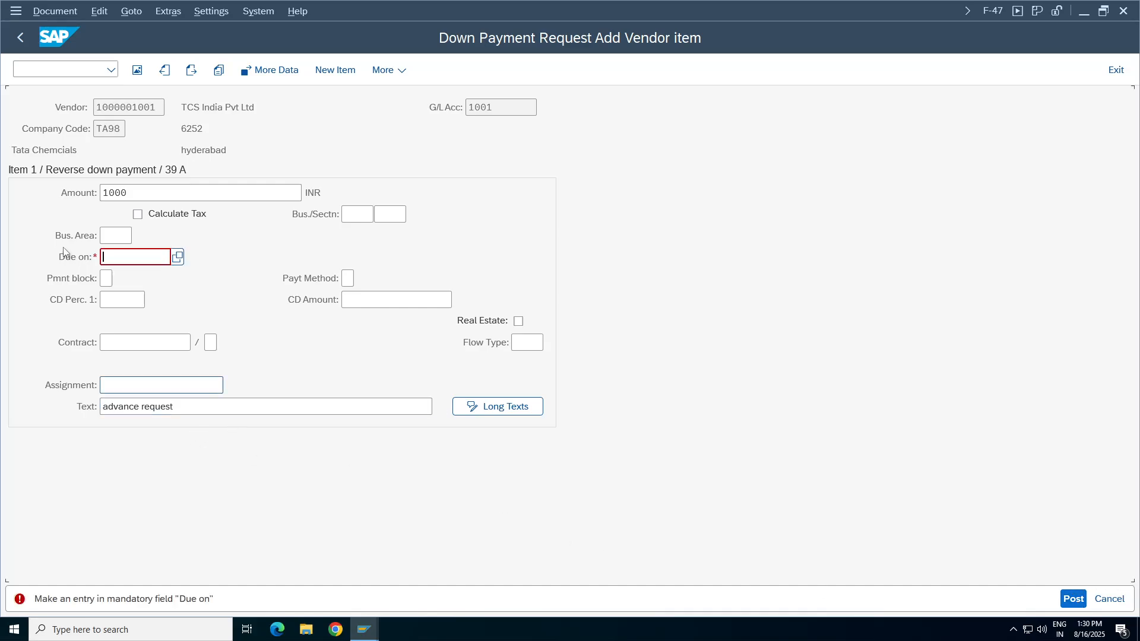
pyautogui.click(177, 257)
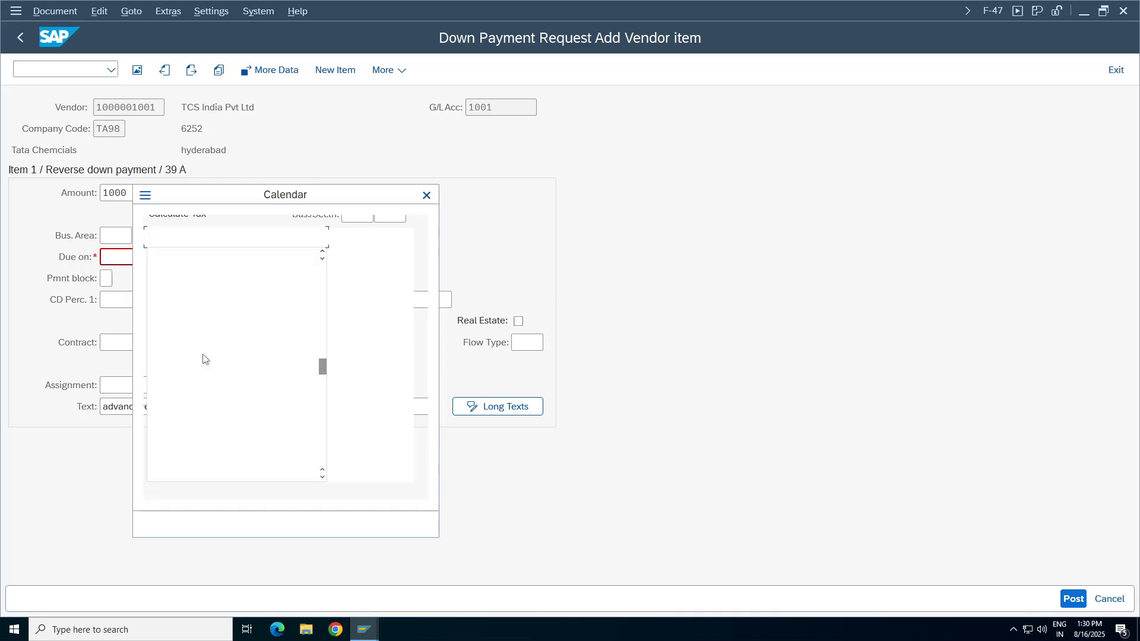
pyautogui.doubleClick(283, 362)
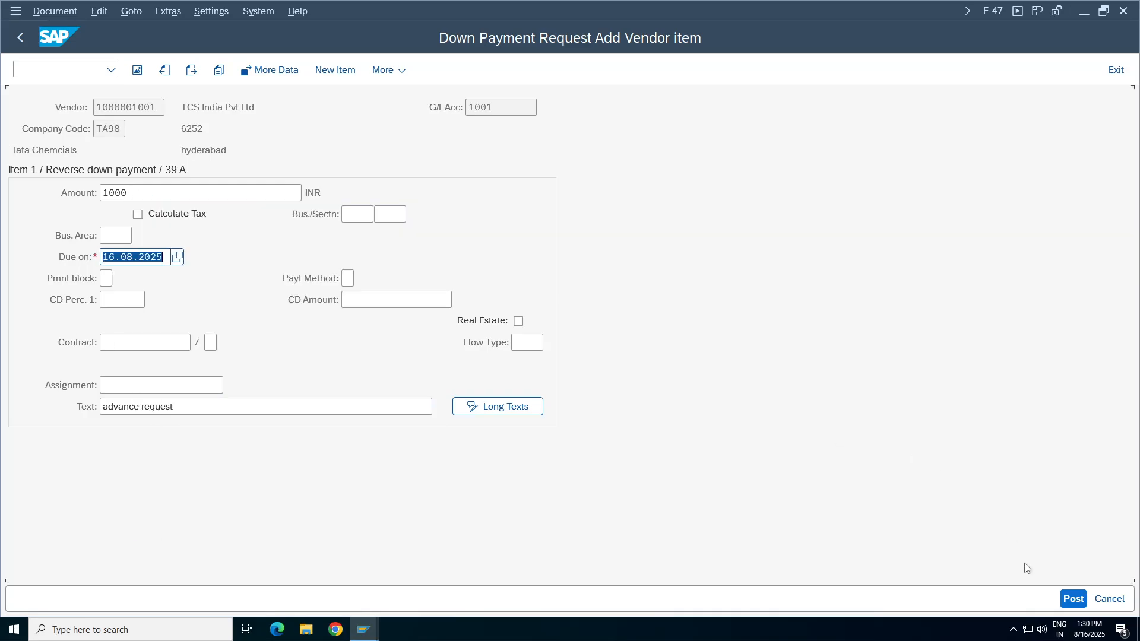
pyautogui.click(1074, 599)
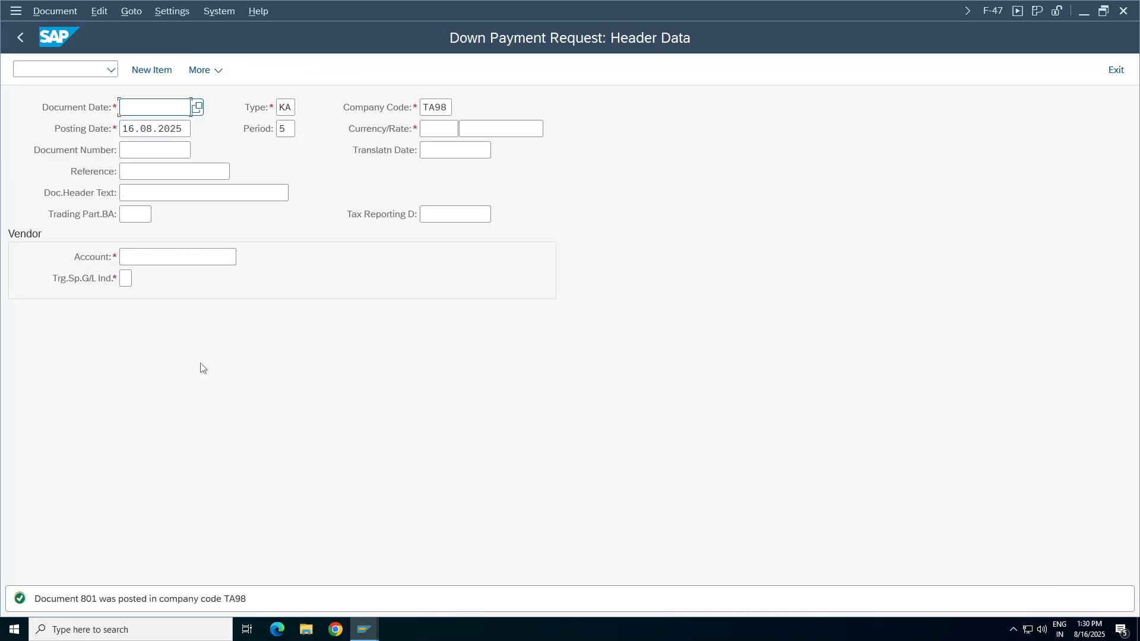
# Display the just-posted document and widen the special G/L indicator column to read the vendor line's indicator.
pyautogui.click(58, 13)
pyautogui.click(63, 72)
pyautogui.click(389, 287)
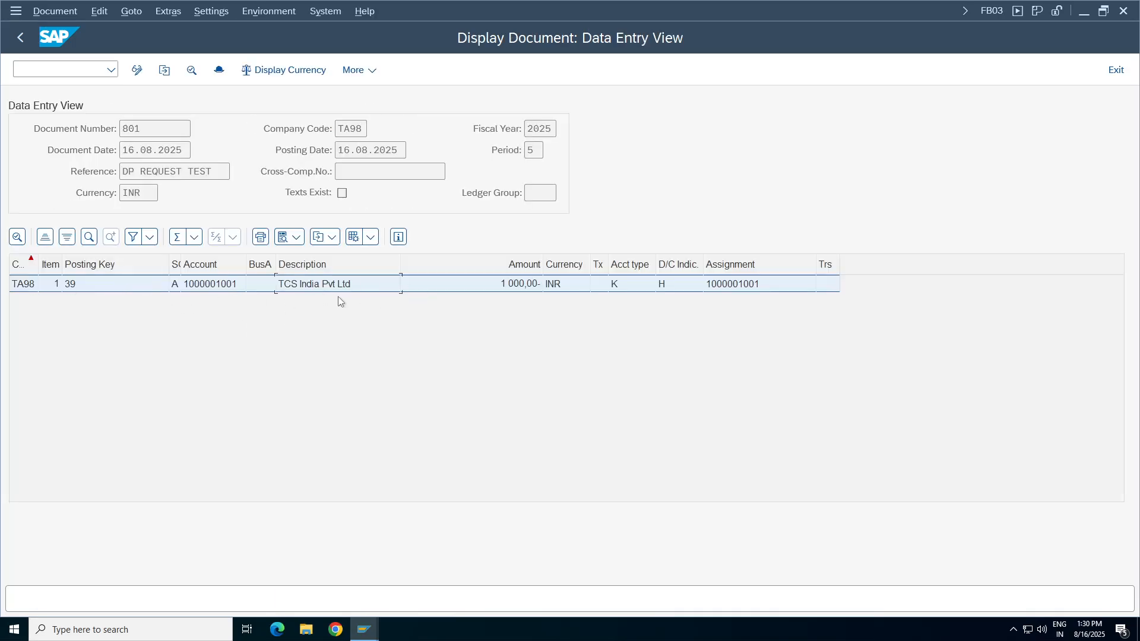
pyautogui.doubleClick(181, 265)
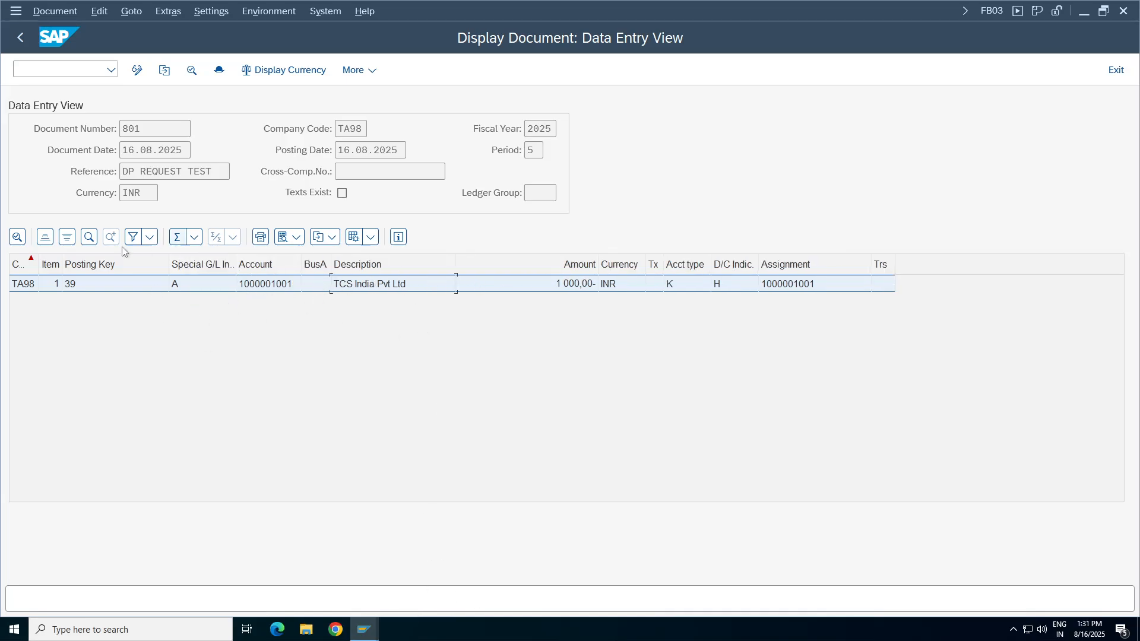
pyautogui.click(364, 629)
pyautogui.click(180, 287)
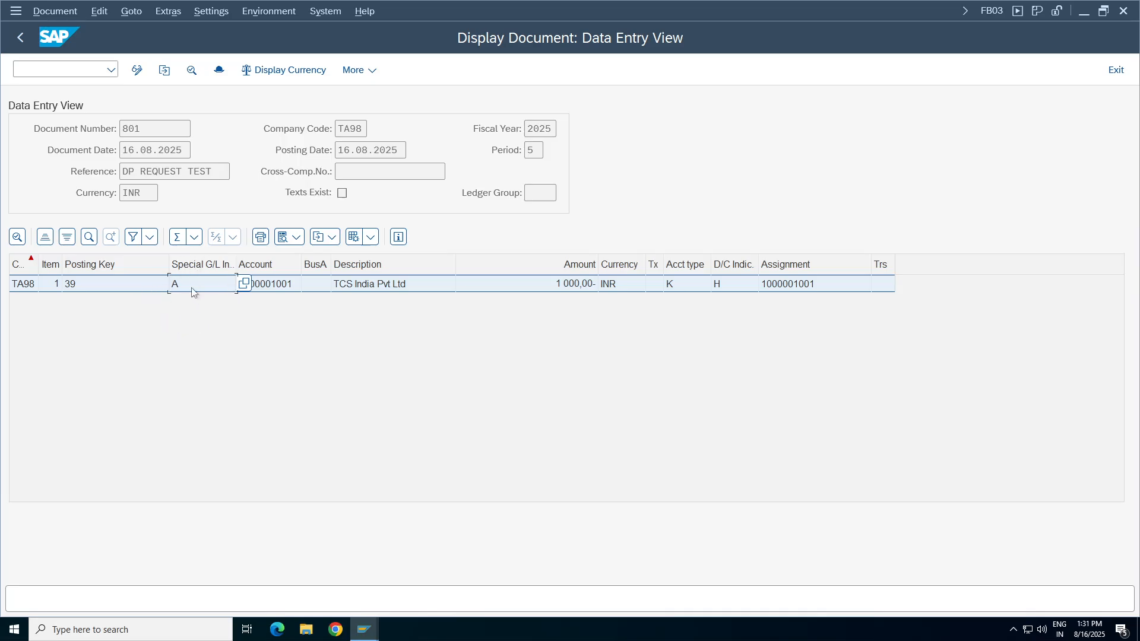
# Start FBL1N in the SAP Easy Access session and list all of the vendor's items in company code TA98, including noted items.
pyautogui.click(364, 629)
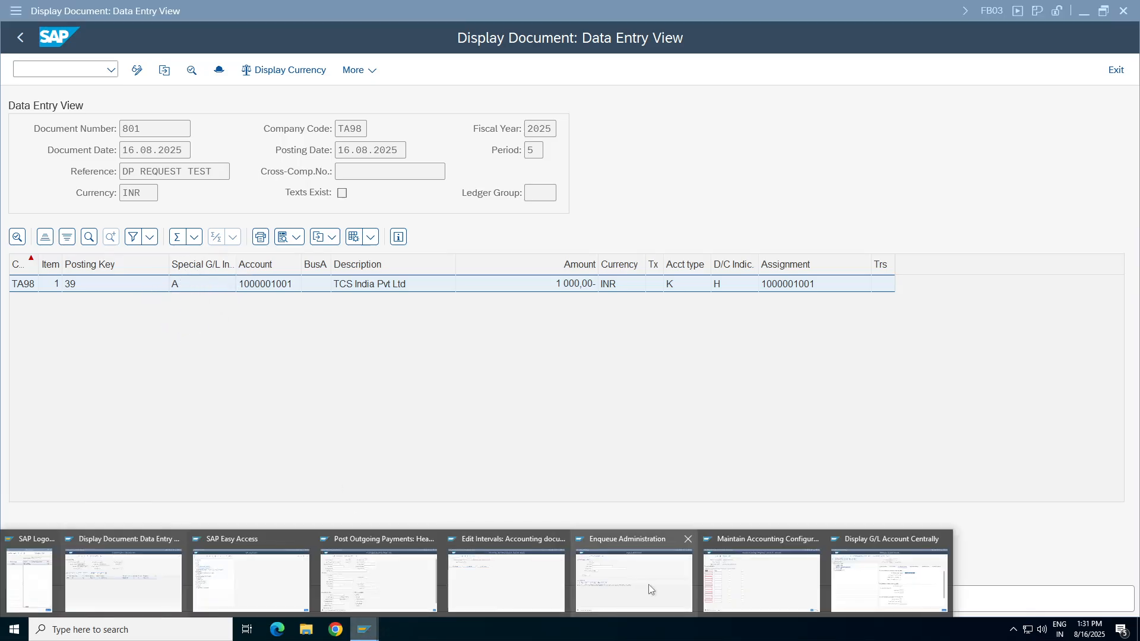
pyautogui.click(521, 597)
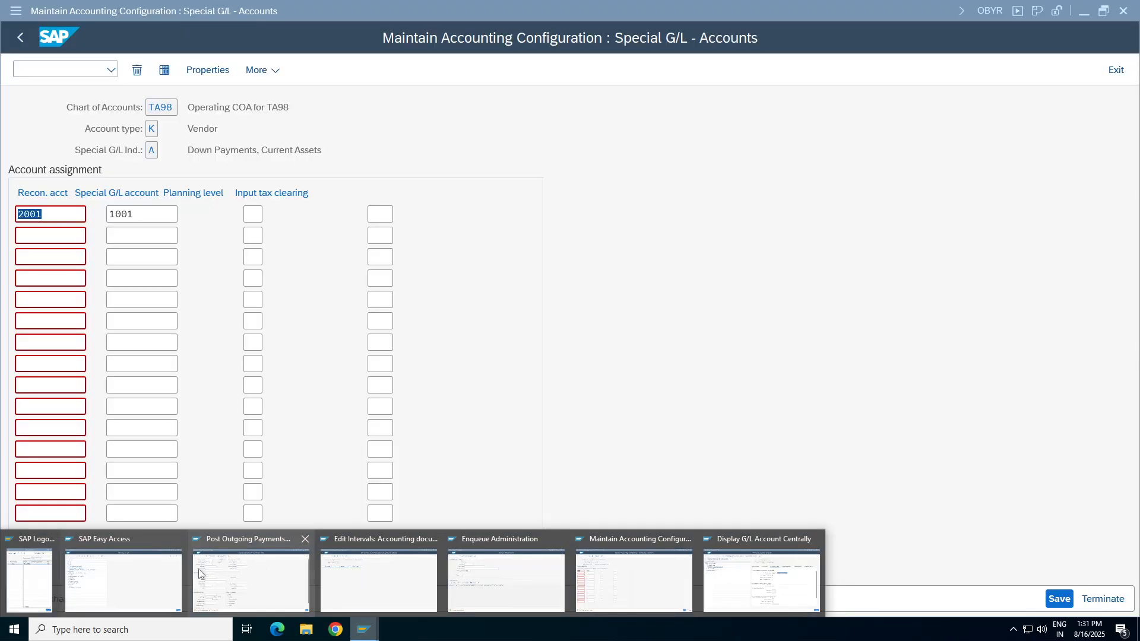
pyautogui.click(168, 570)
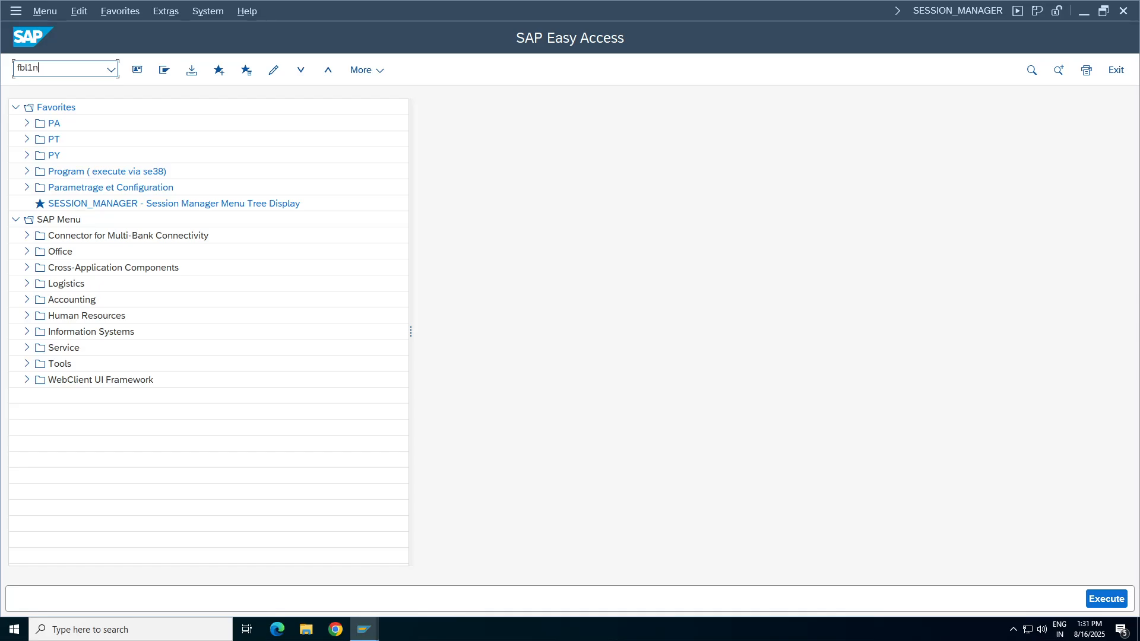
pyautogui.write('fbl1n')
pyautogui.press('Return')
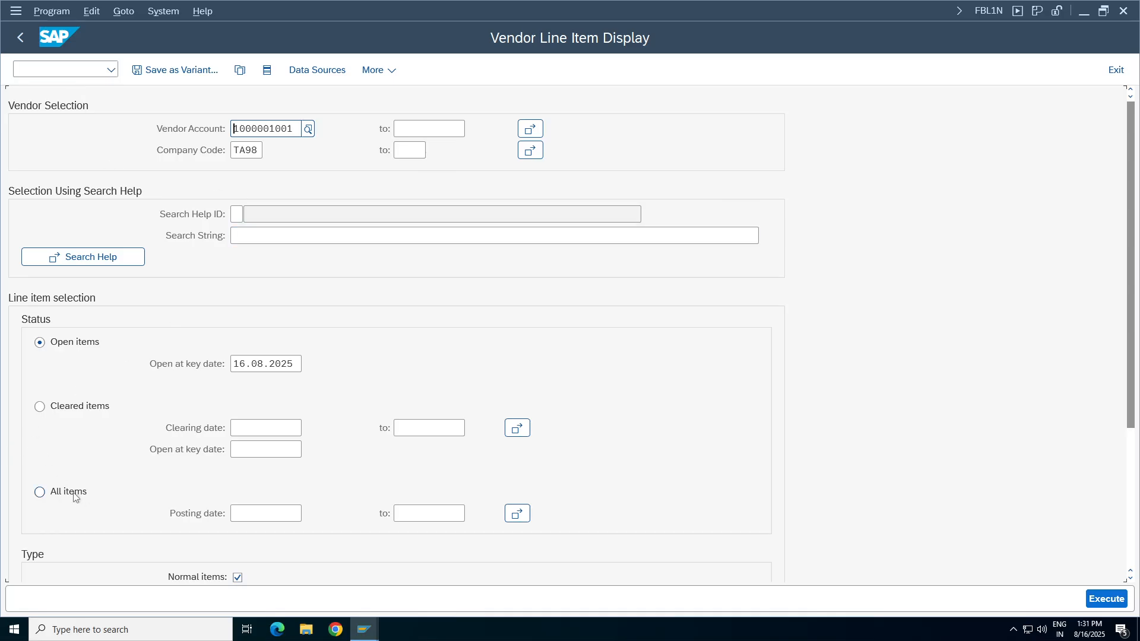
pyautogui.click(68, 492)
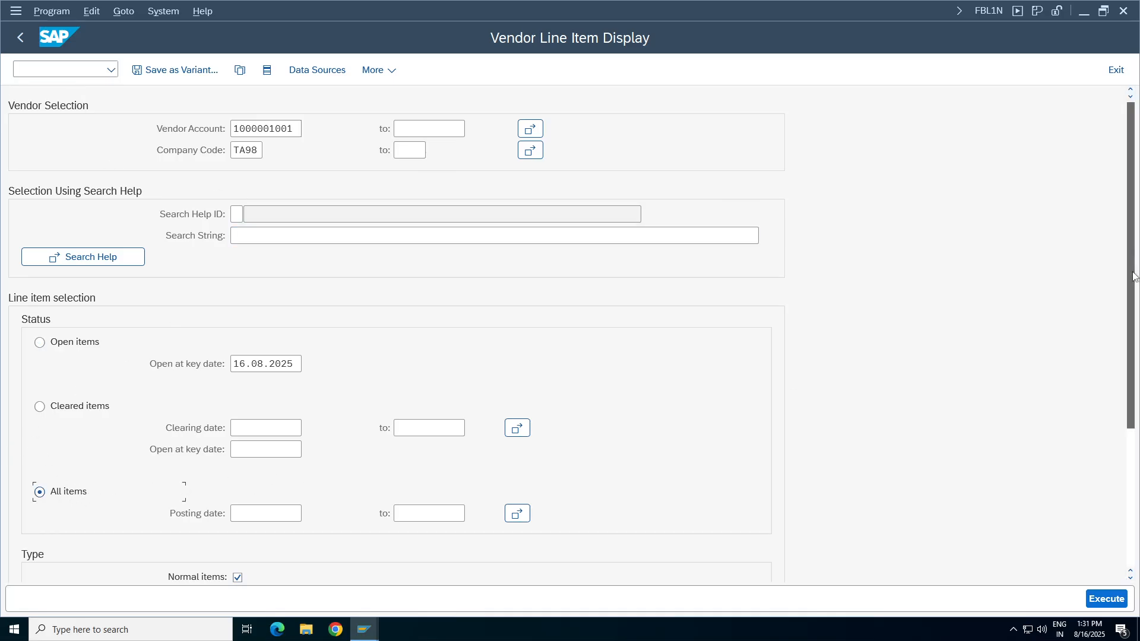
pyautogui.scroll(-5, 126, 514)
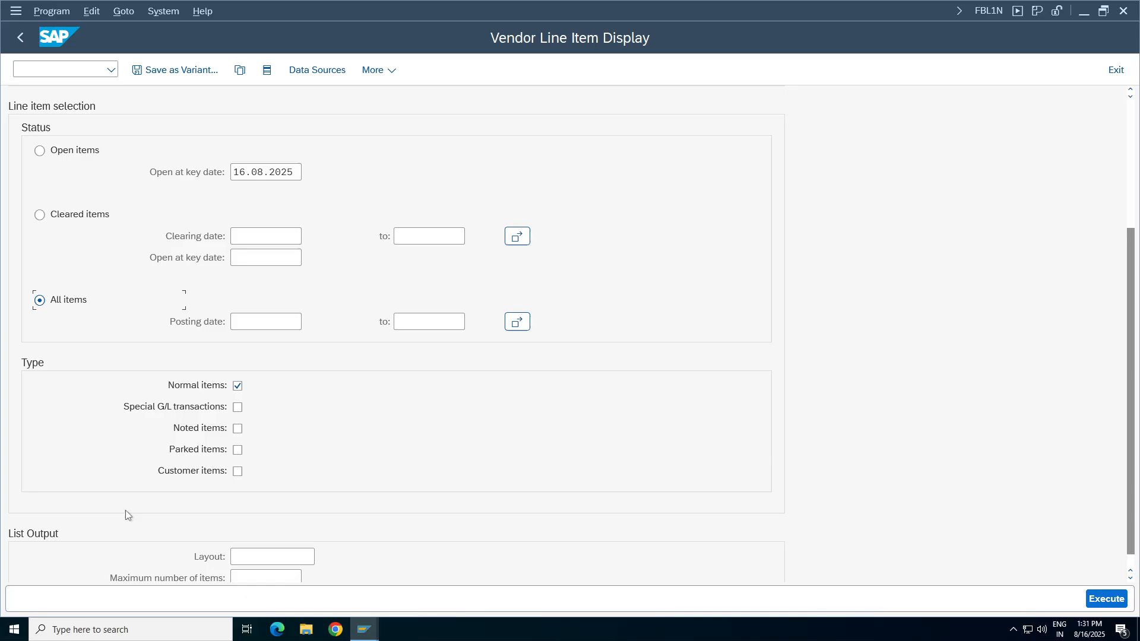
pyautogui.click(237, 429)
pyautogui.click(1106, 599)
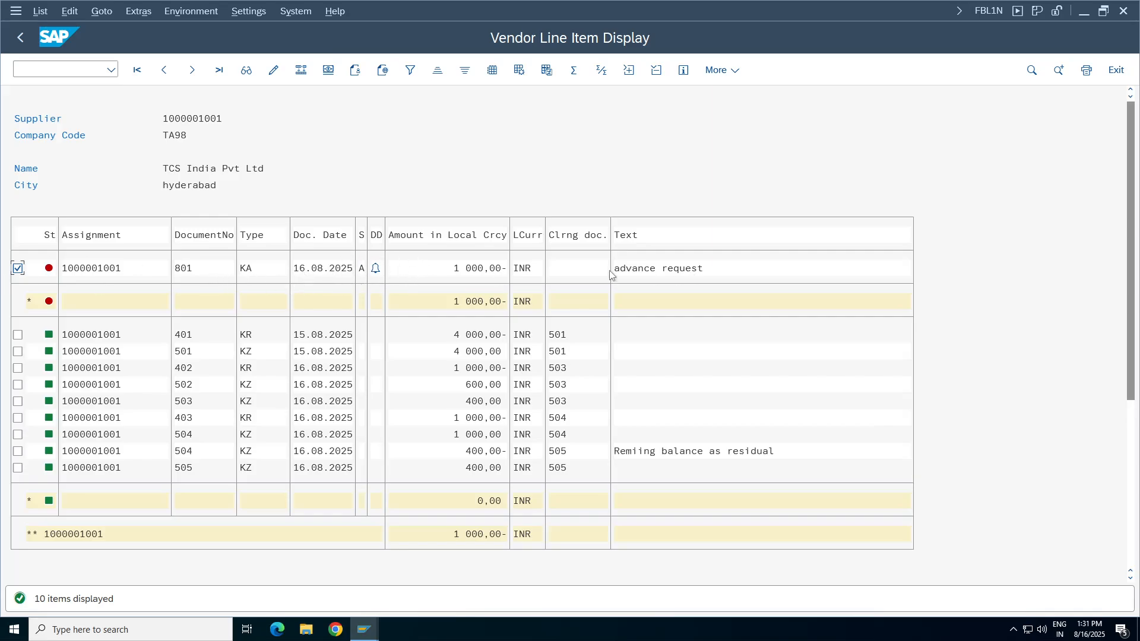
# Rerun the vendor's all-items list with noted items excluded and return to the selection criteria.
pyautogui.click(20, 37)
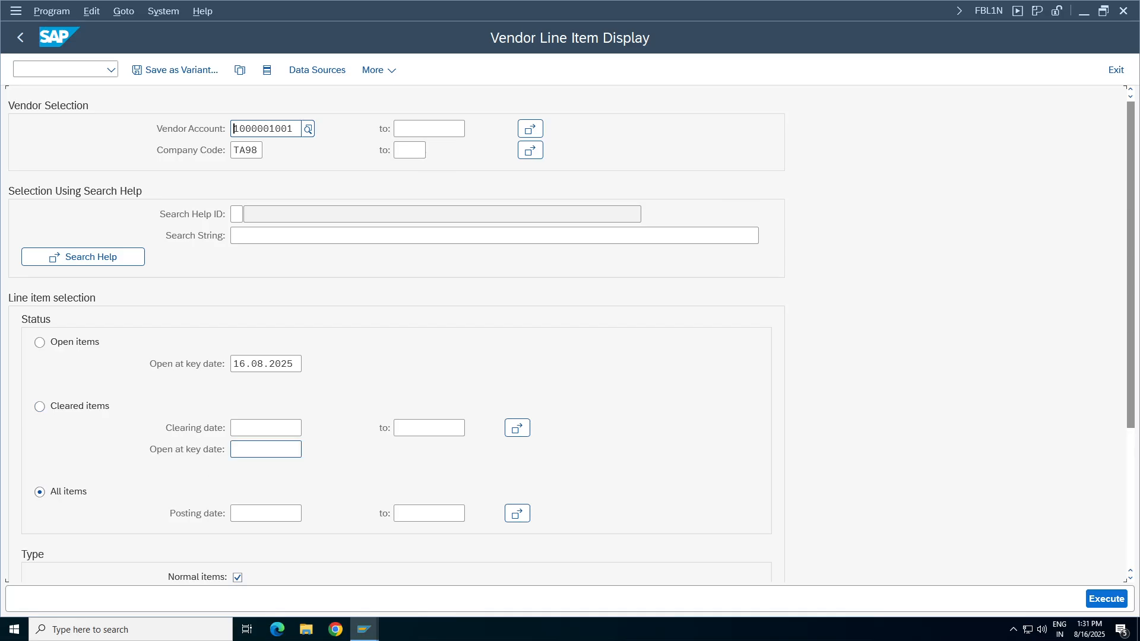
pyautogui.scroll(-3, 214, 516)
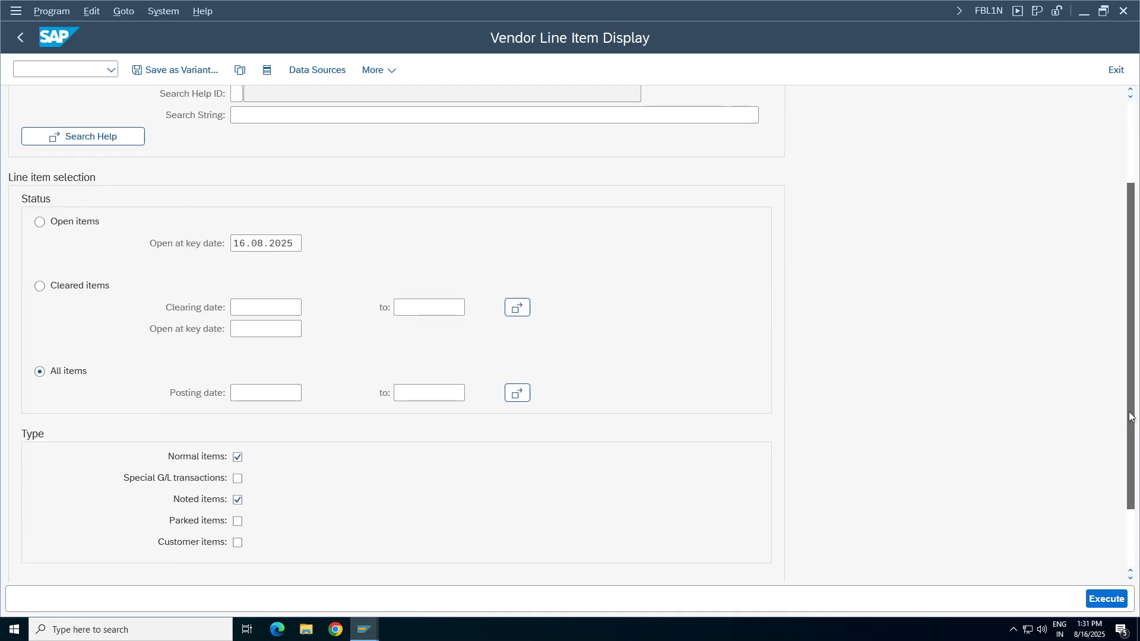
pyautogui.click(238, 499)
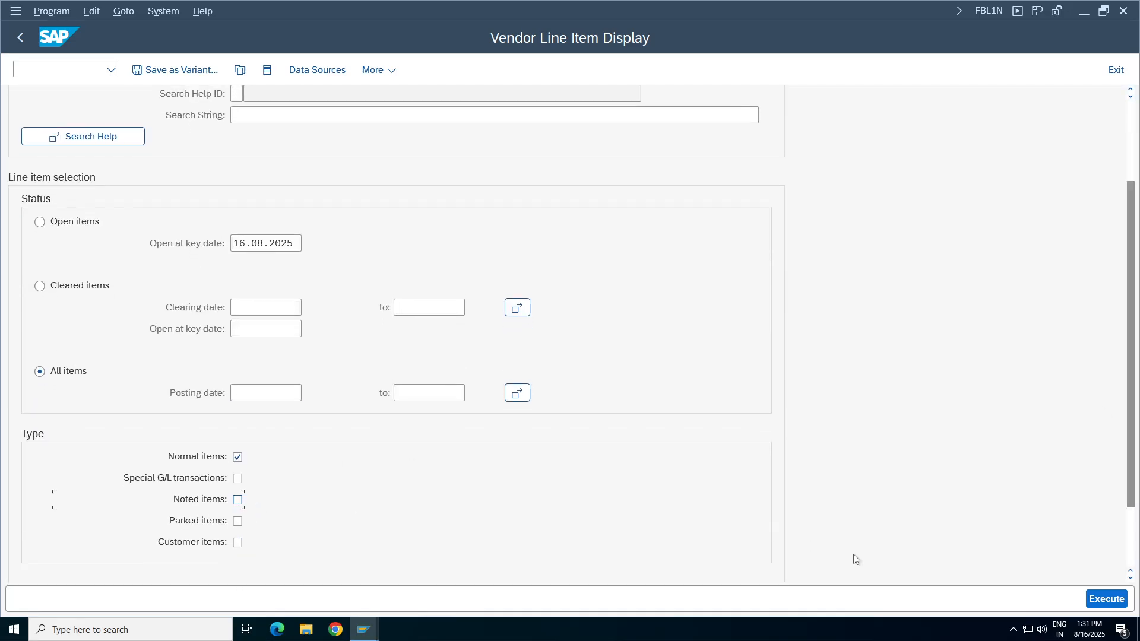
pyautogui.click(1106, 599)
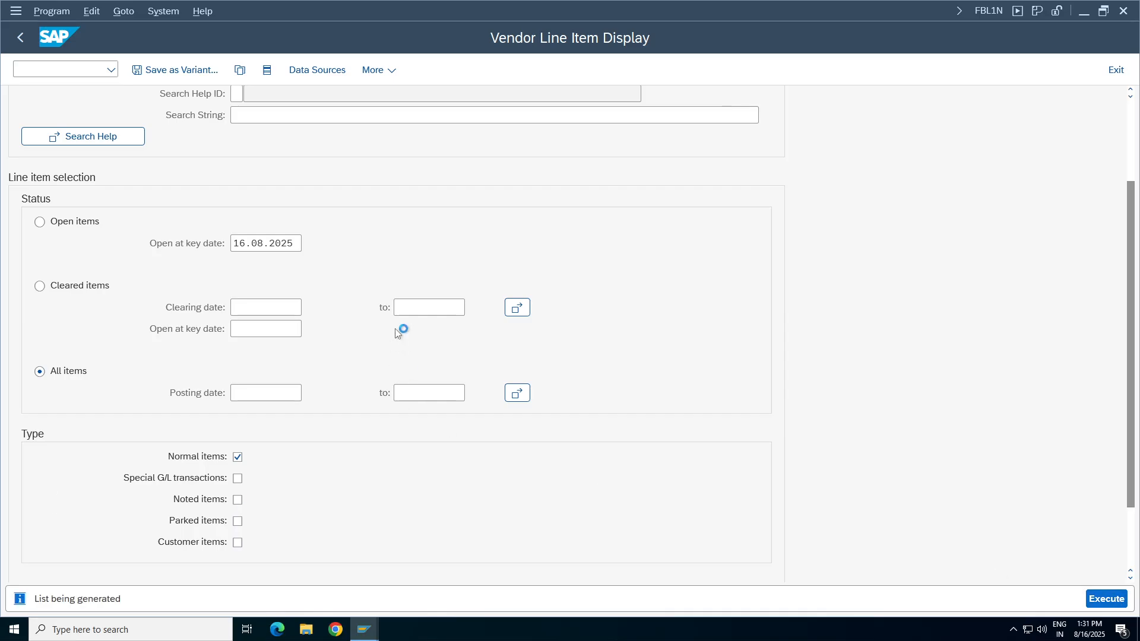
pyautogui.click(20, 38)
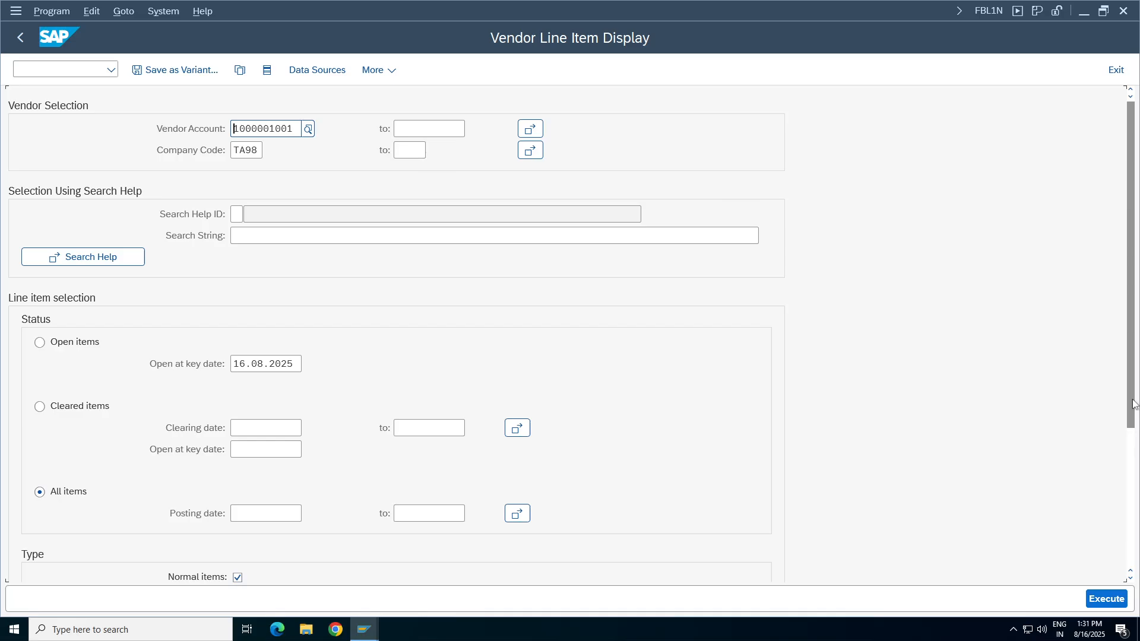
# Include noted items in the selection again and display the vendor's line items.
pyautogui.scroll(-5, 497, 508)
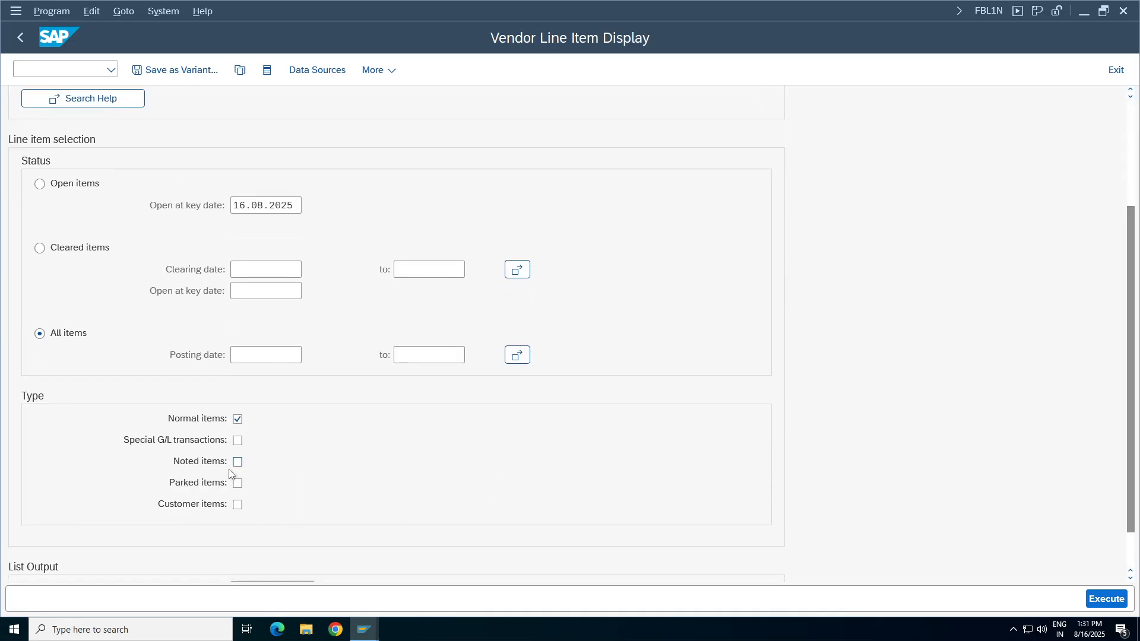
pyautogui.click(365, 629)
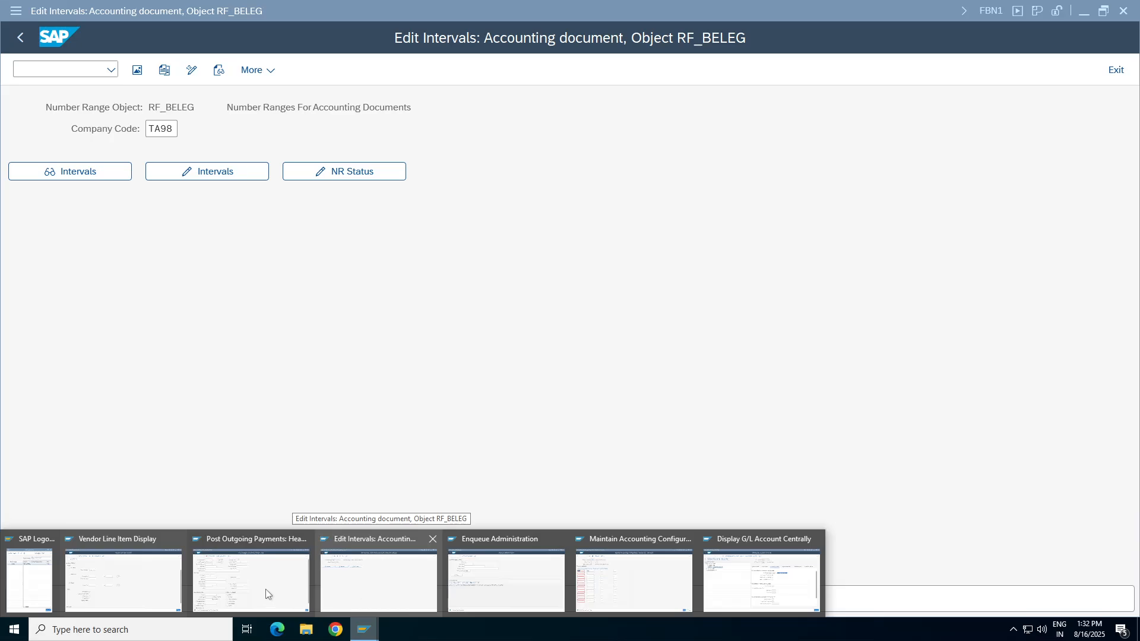
pyautogui.click(160, 587)
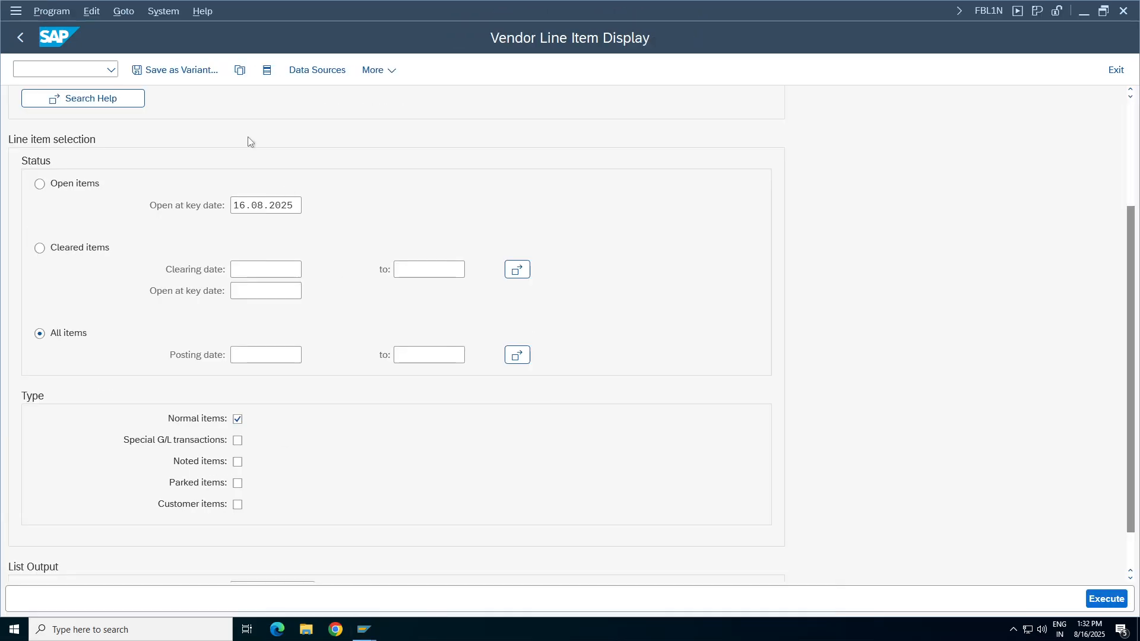
pyautogui.click(238, 462)
pyautogui.click(1108, 599)
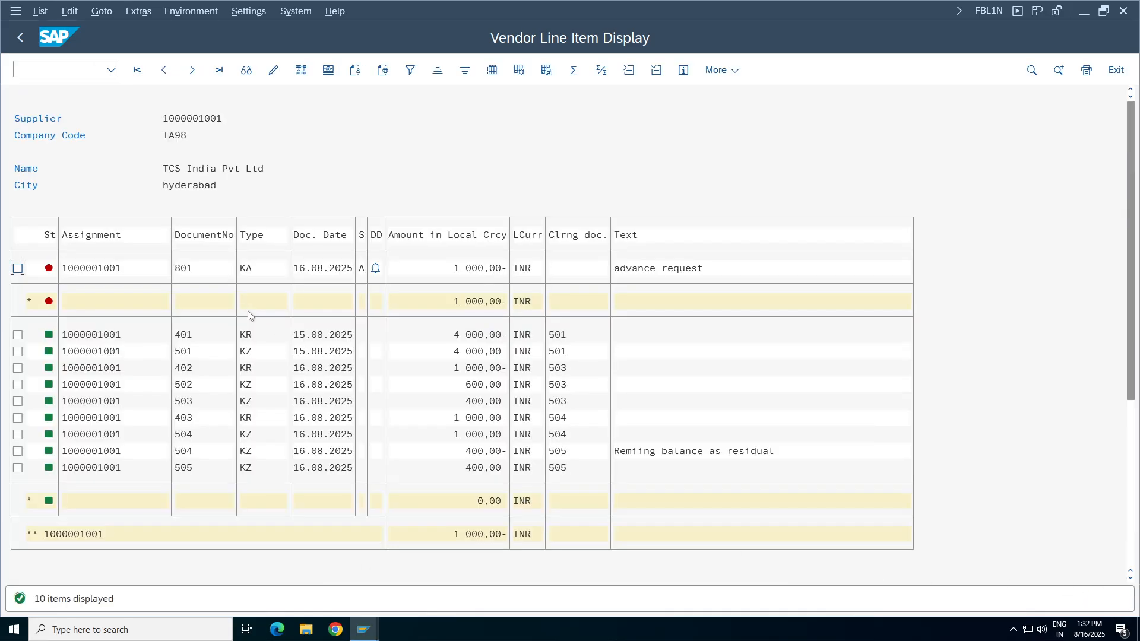
# Review the down payment request line's document date, amount, text and assignment in the vendor list.
pyautogui.click(326, 270)
pyautogui.click(474, 268)
pyautogui.click(623, 272)
pyautogui.click(628, 268)
pyautogui.click(701, 270)
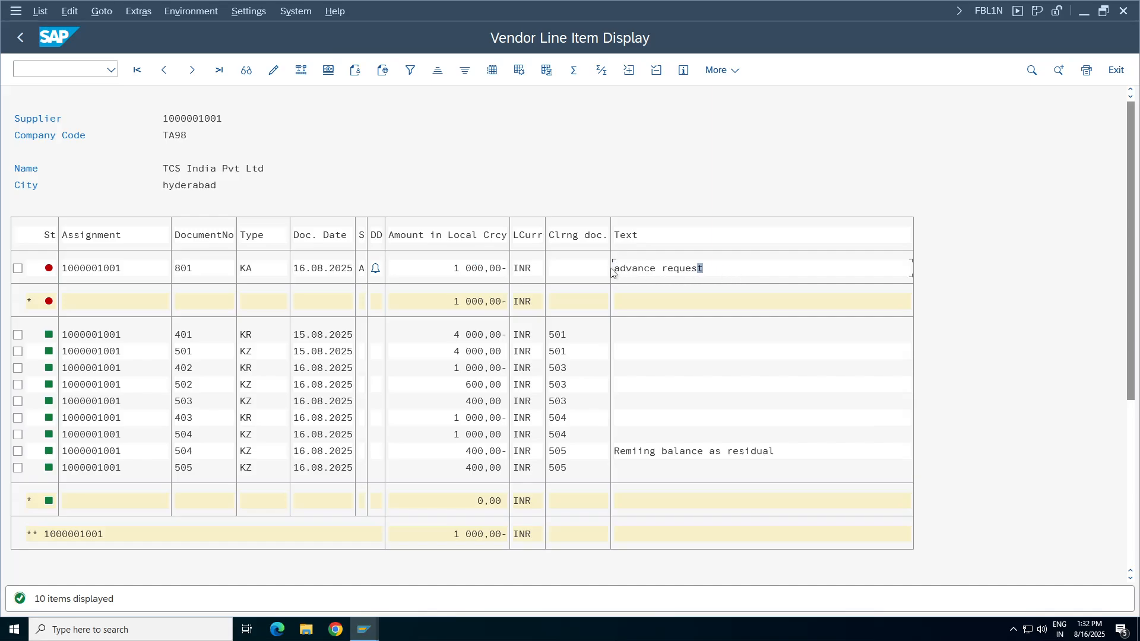
pyautogui.click(321, 269)
pyautogui.click(100, 267)
# Switch to the SM12 session, search the lock table and leave it for SAP Easy Access.
pyautogui.click(361, 637)
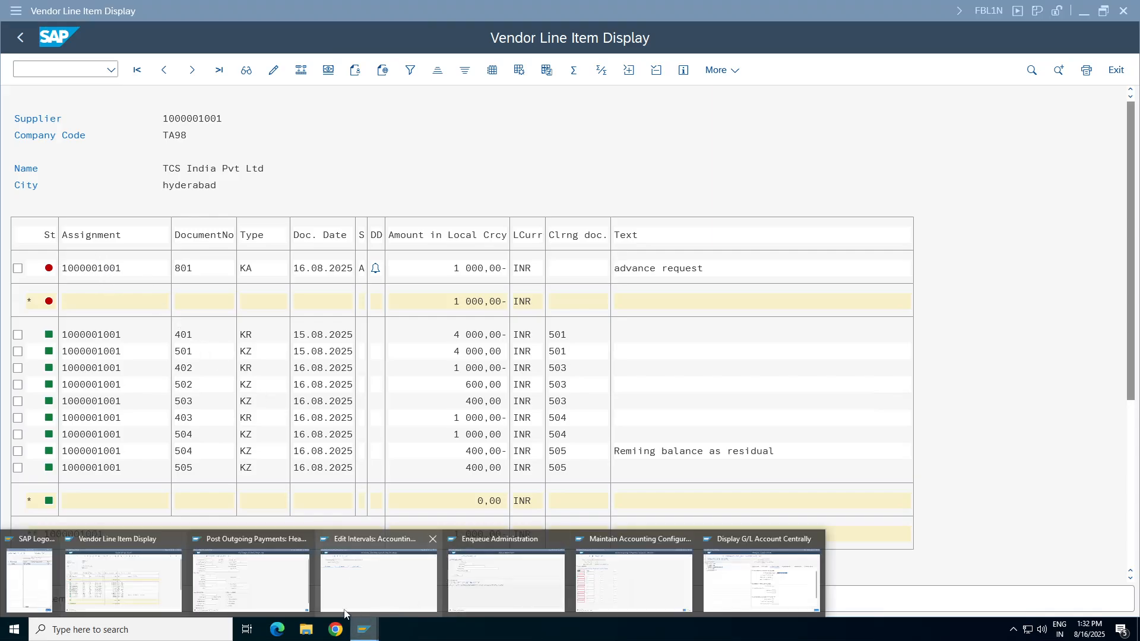
pyautogui.click(340, 589)
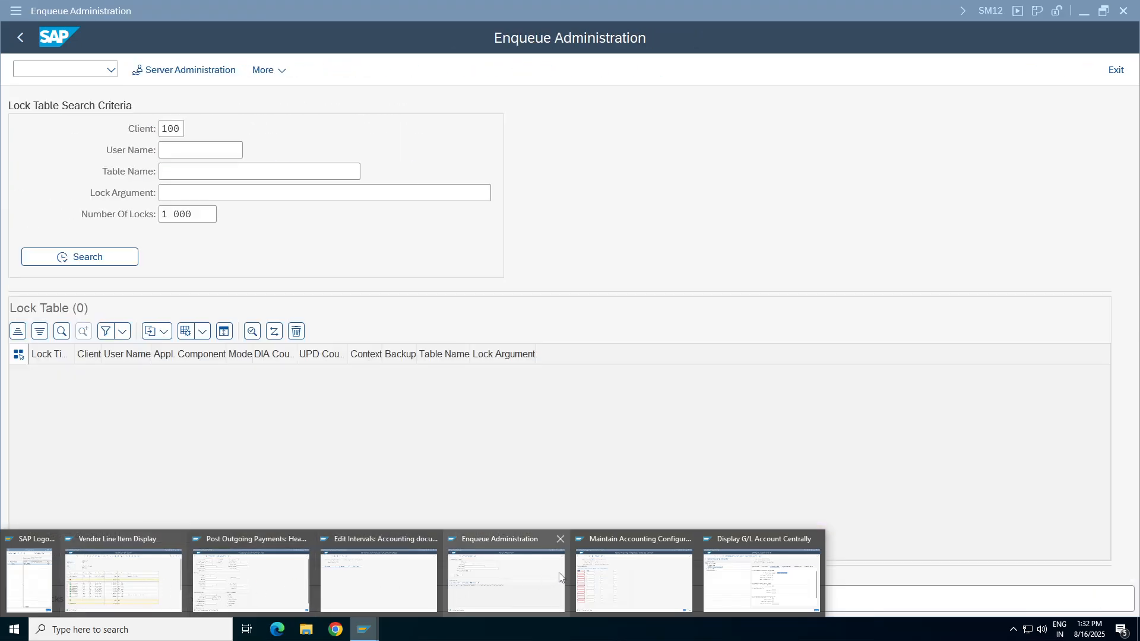
pyautogui.click(503, 582)
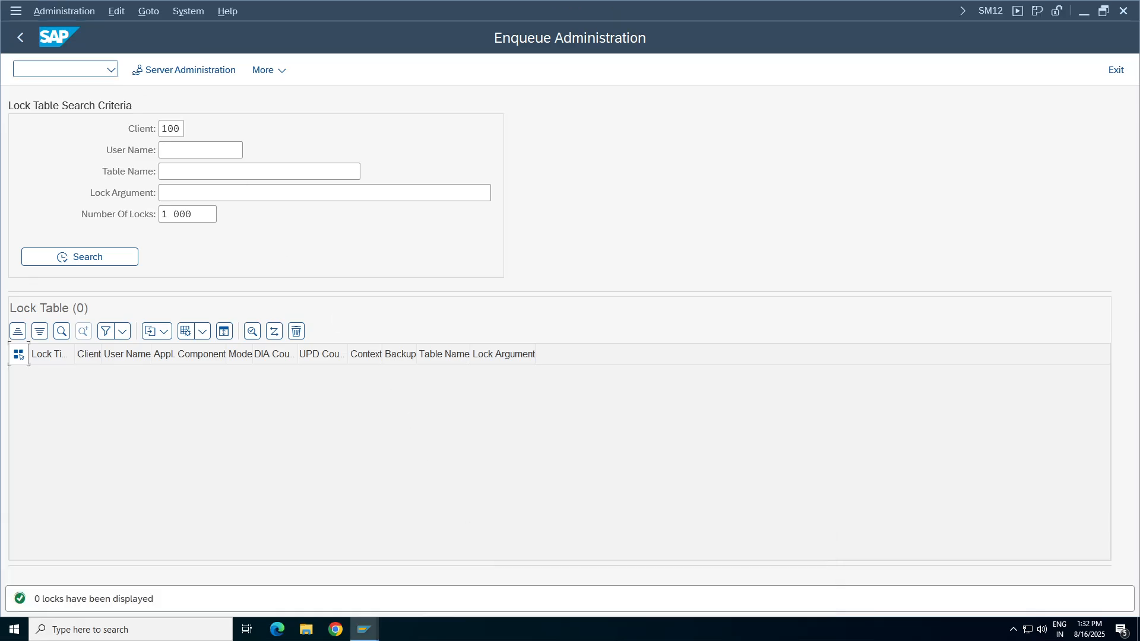
pyautogui.click(81, 264)
pyautogui.click(21, 38)
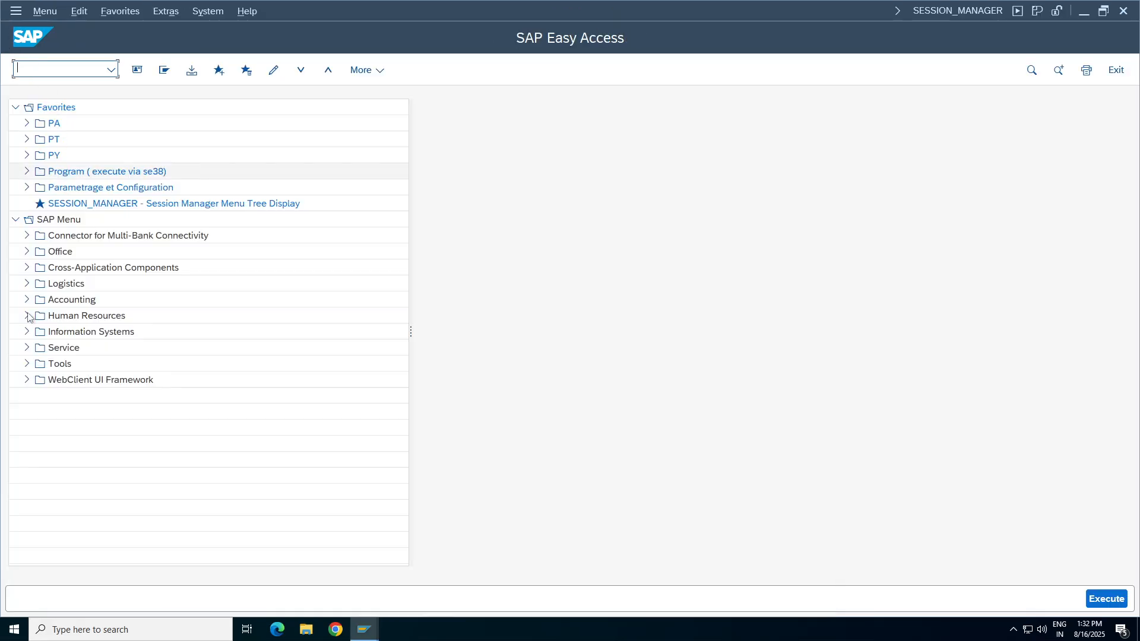
# Open the F-48 down payment transaction from the Accounts Payable document entry area of the SAP Menu.
pyautogui.click(27, 299)
pyautogui.click(38, 315)
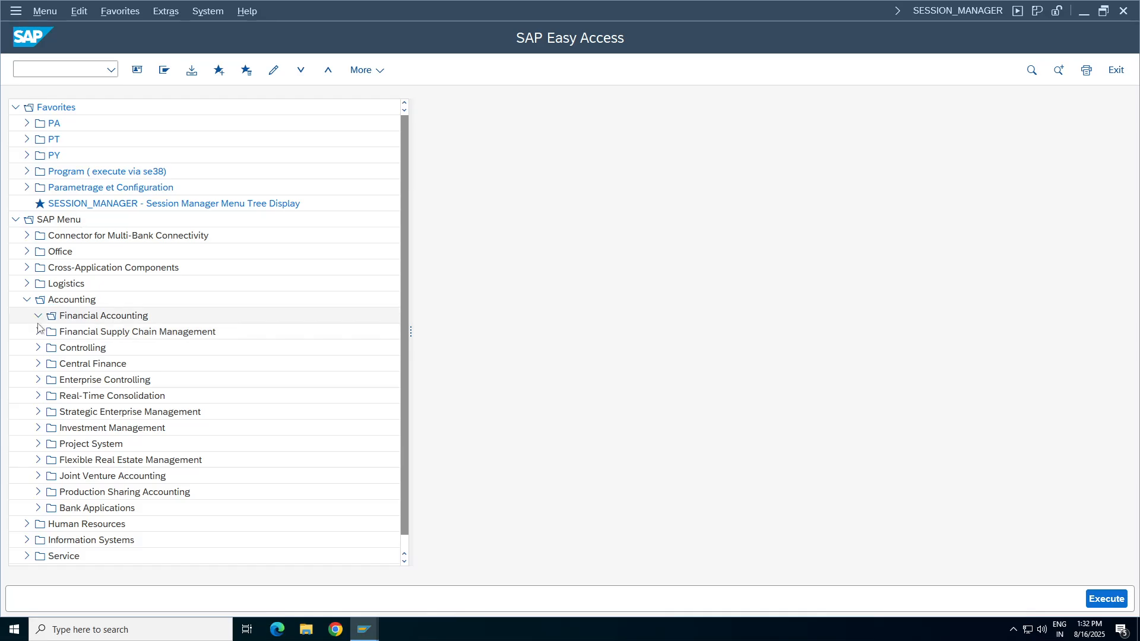
pyautogui.click(49, 363)
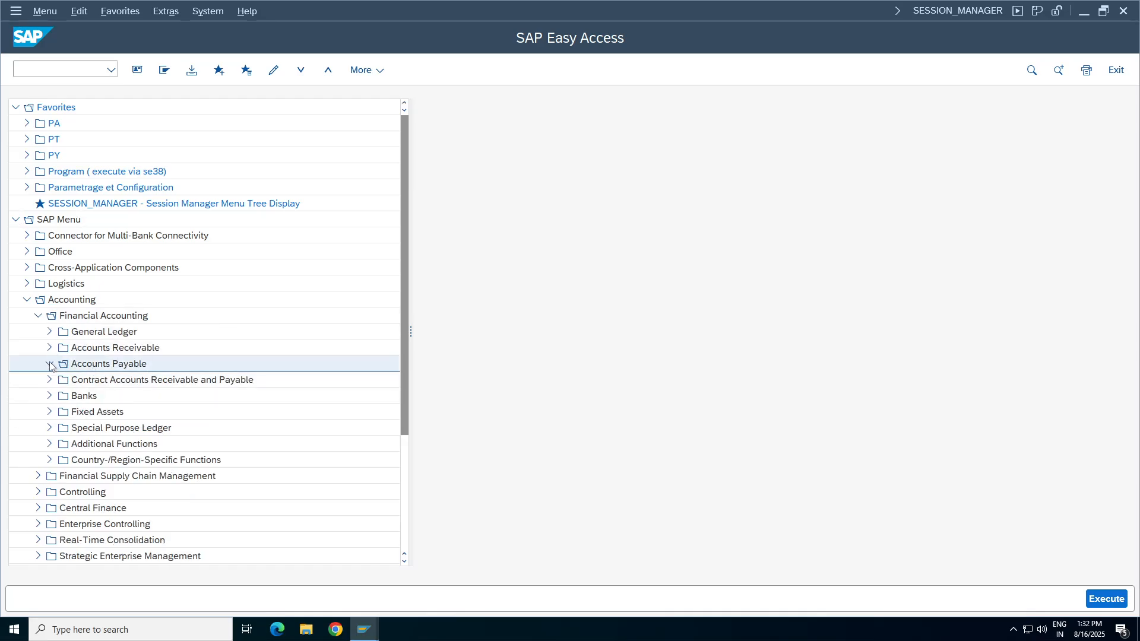
pyautogui.click(60, 379)
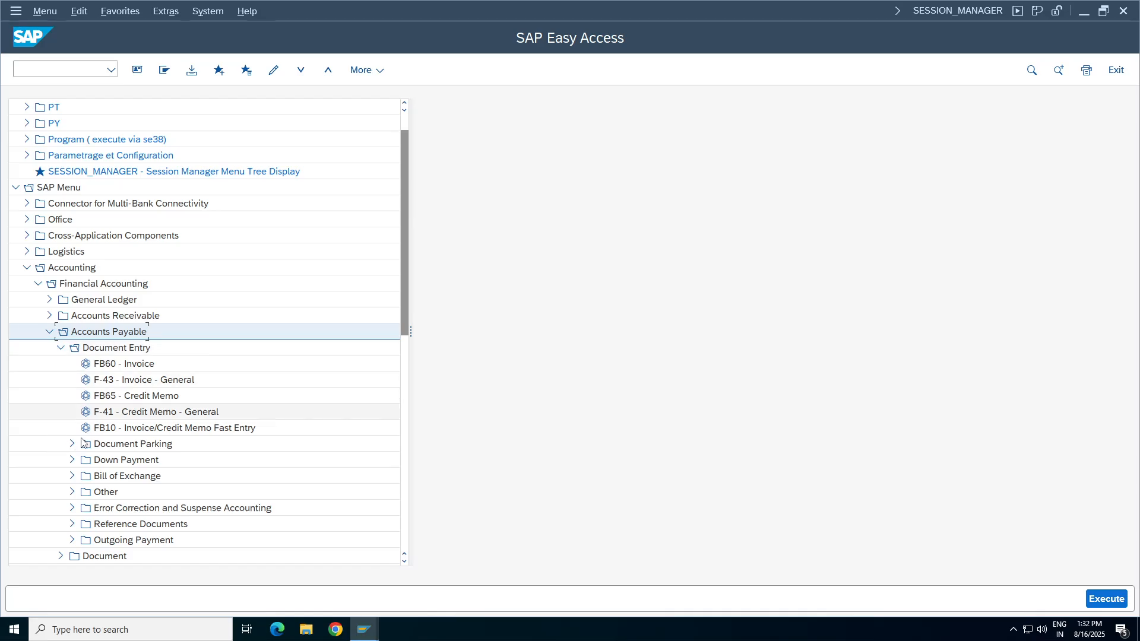
pyautogui.click(72, 460)
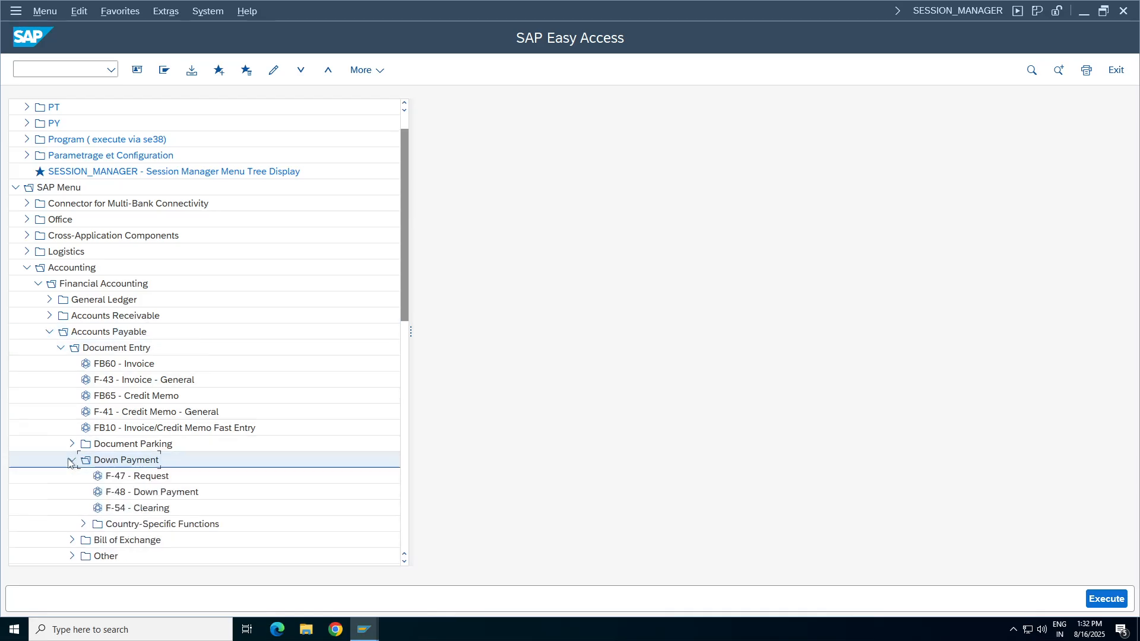
pyautogui.click(166, 498)
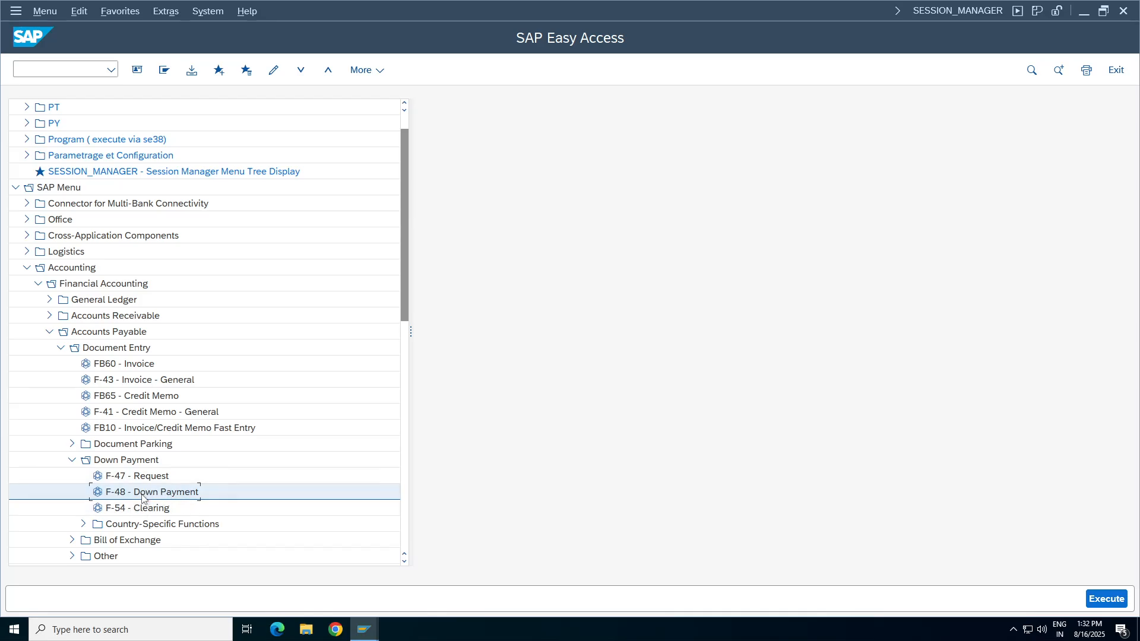
pyautogui.doubleClick(142, 493)
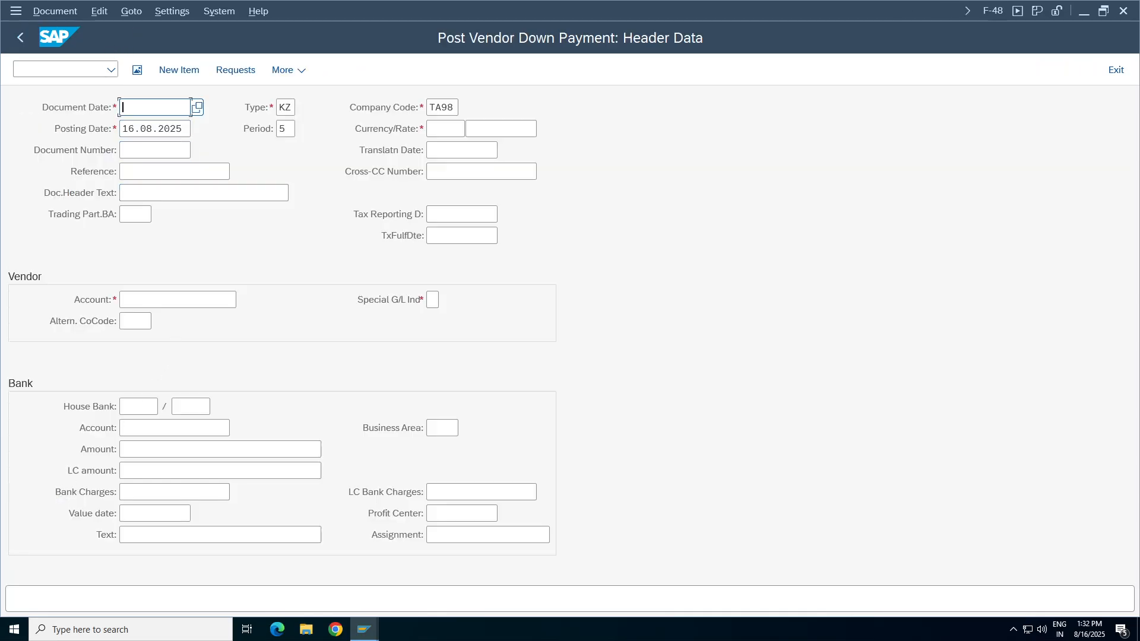
# Set the down payment's document date to the posting date 16.08.2025 and its currency to INR.
pyautogui.moveTo(185, 129); pyautogui.dragTo(34, 130)
pyautogui.hotkey('ctrl', 'c')
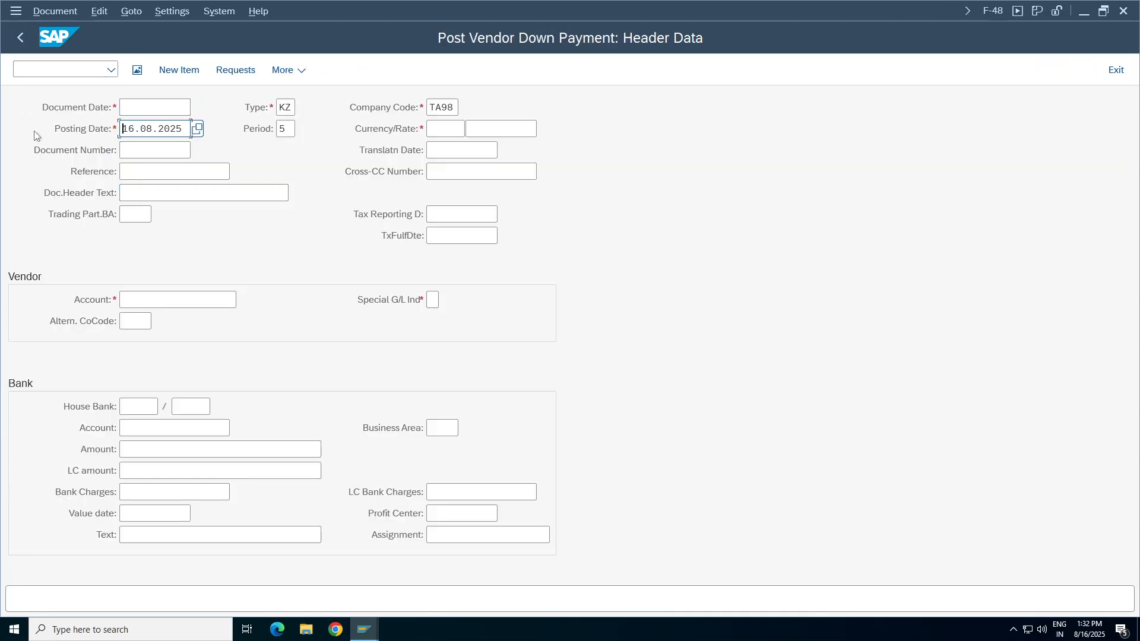
pyautogui.click(148, 108)
pyautogui.hotkey('ctrl', 'v')
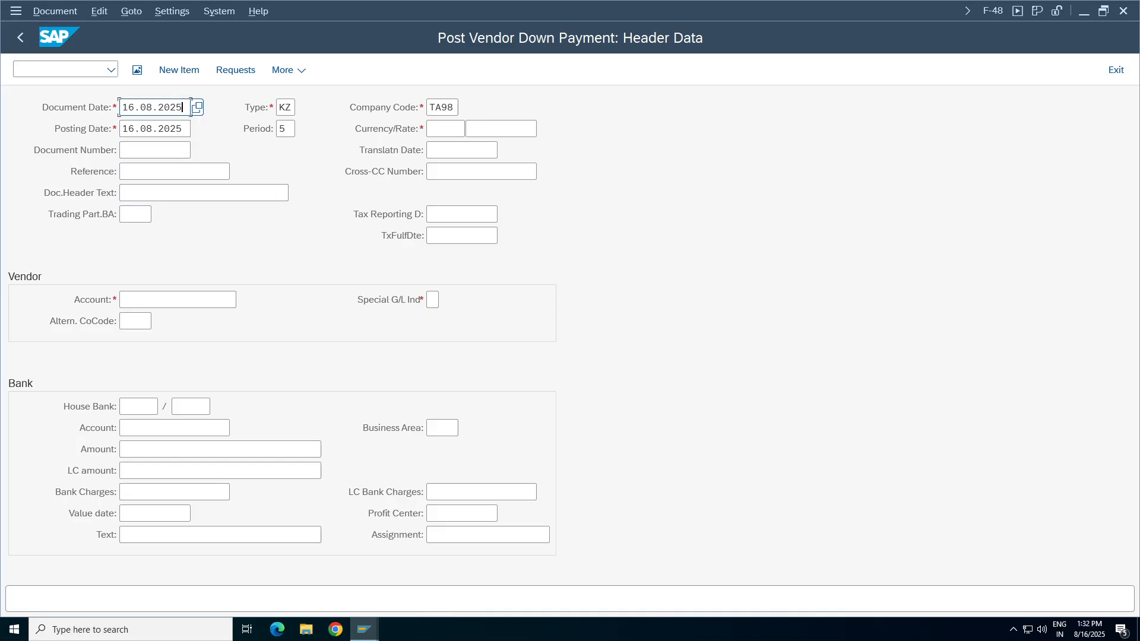
pyautogui.click(445, 128)
pyautogui.click(443, 149)
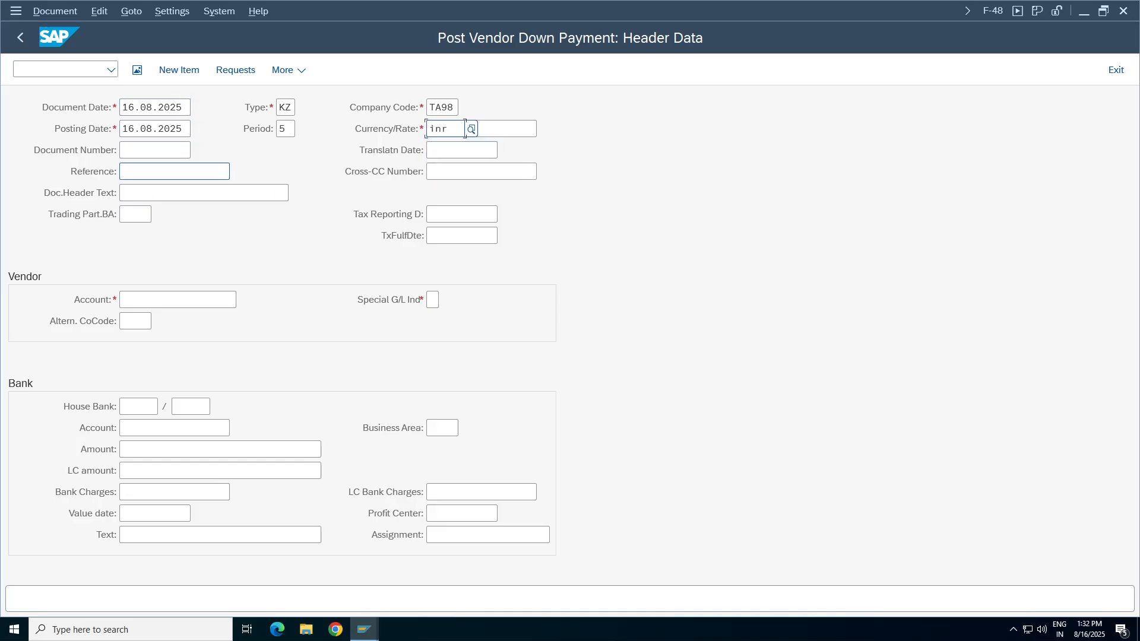
# Enter "adv payment" as both the document header text and the reference.
pyautogui.click(123, 193)
pyautogui.write('ad')
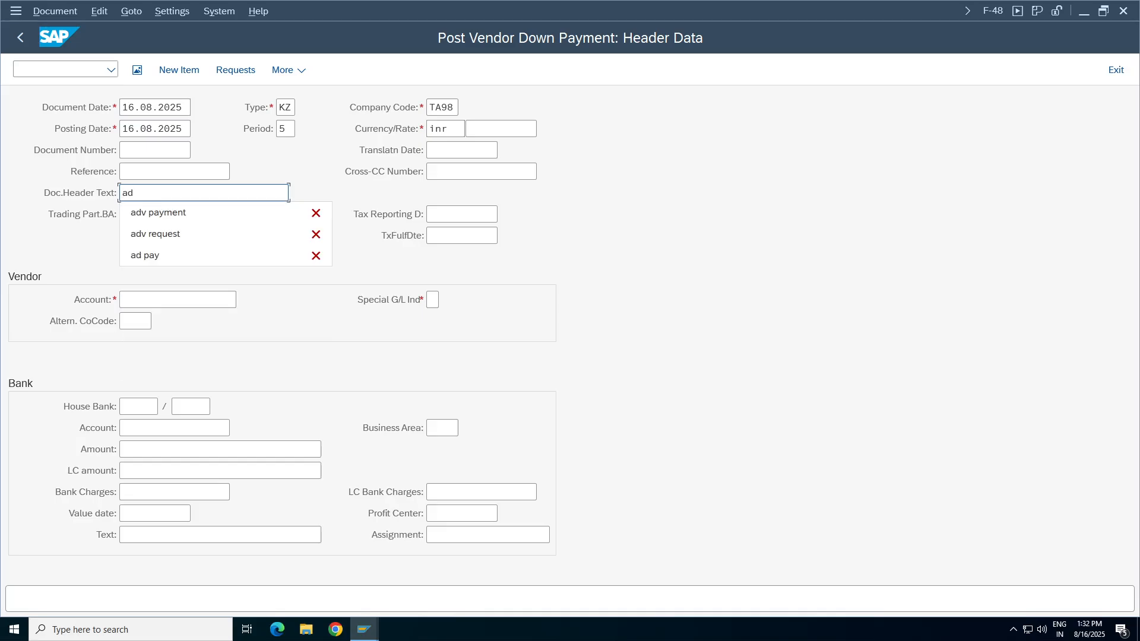
pyautogui.write('v payment')
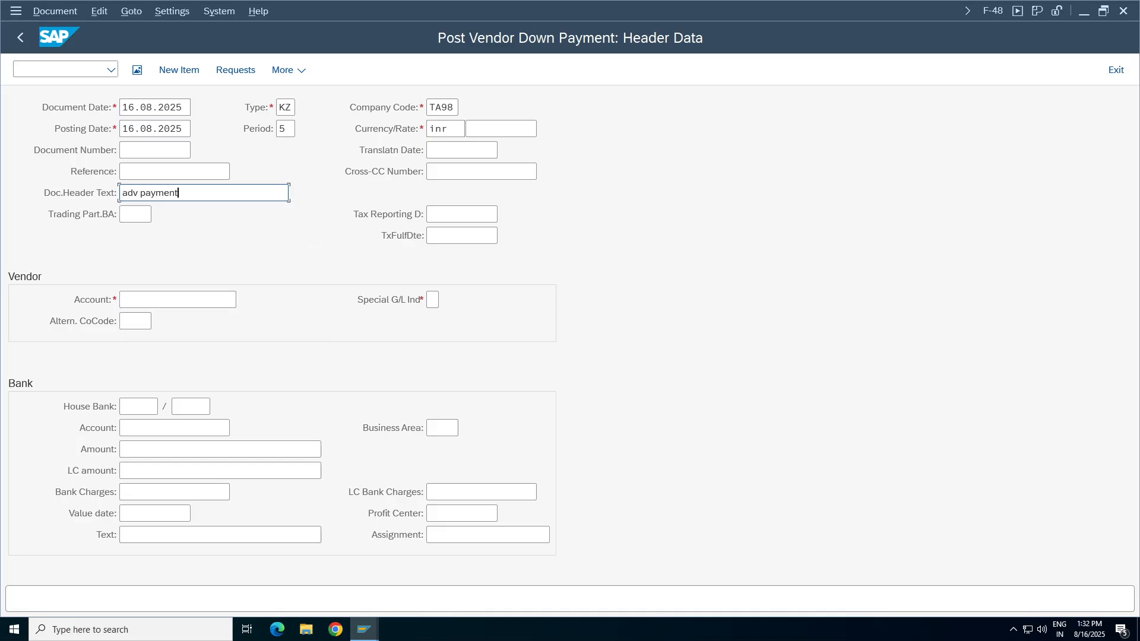
pyautogui.hotkey('ctrl', 'a')
pyautogui.hotkey('ctrl', 'c')
pyautogui.click(161, 172)
pyautogui.hotkey('ctrl', 'v')
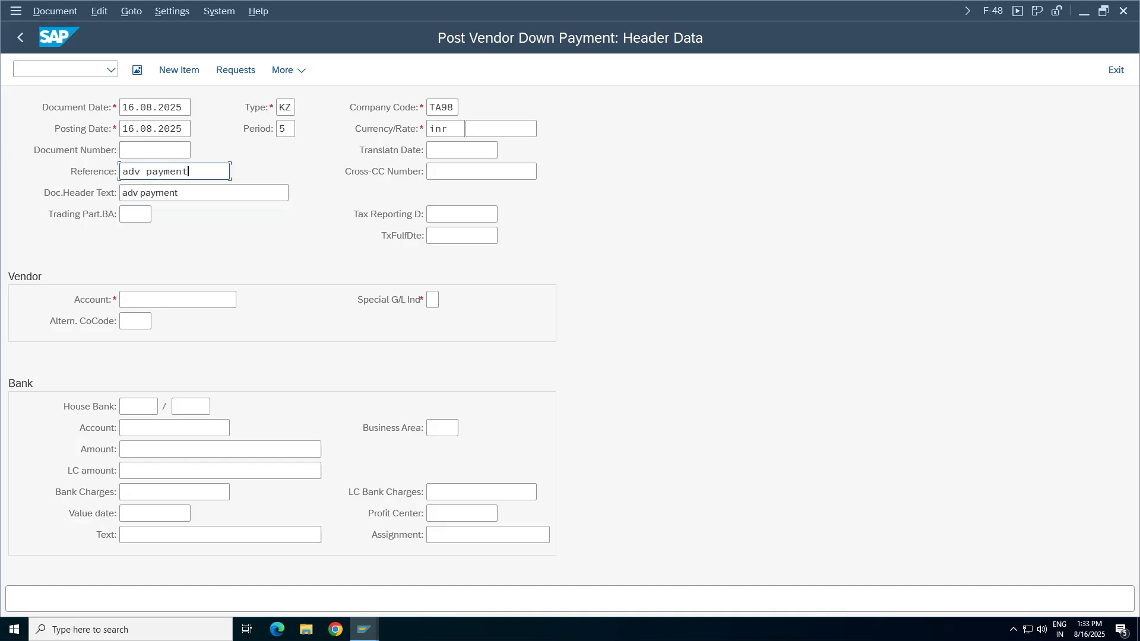
# Enter the vendor's account number and set the special G/L indicator to A.
pyautogui.click(166, 299)
pyautogui.click(166, 321)
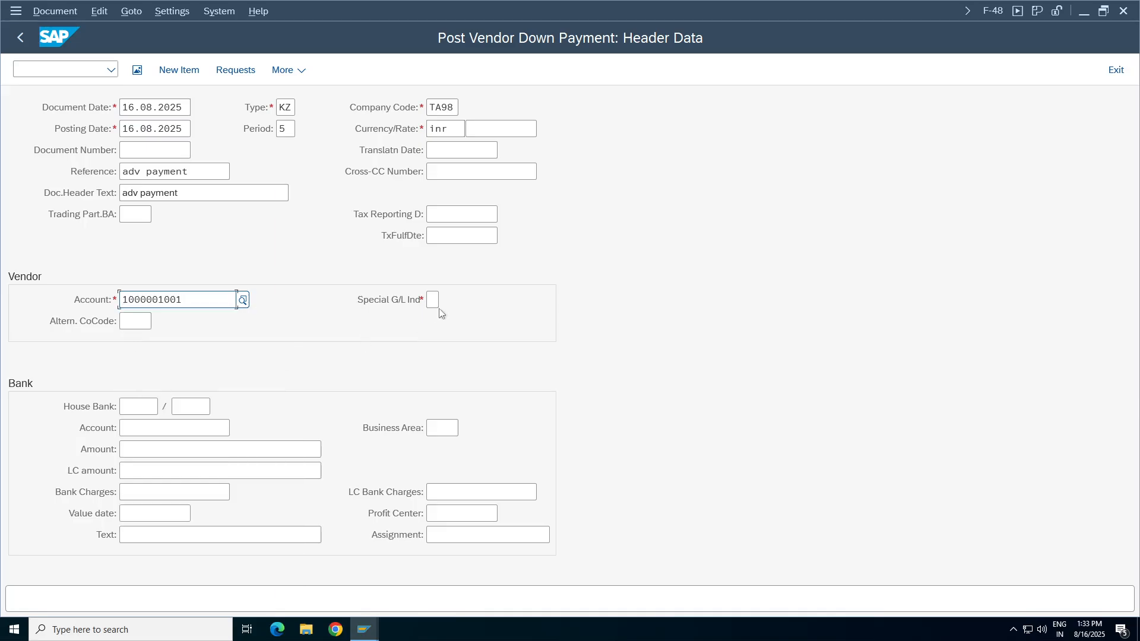
pyautogui.click(438, 301)
pyautogui.click(437, 320)
# Fill in the bank data with G/L account 1000, amount 1000 and business area TCHY.
pyautogui.click(172, 427)
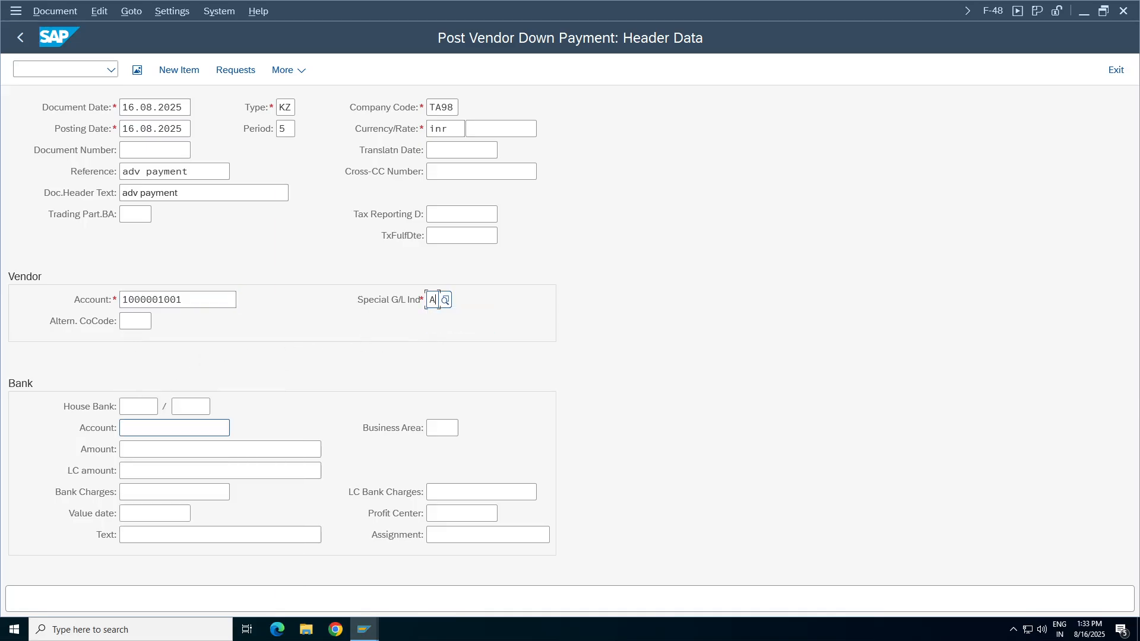
pyautogui.click(138, 431)
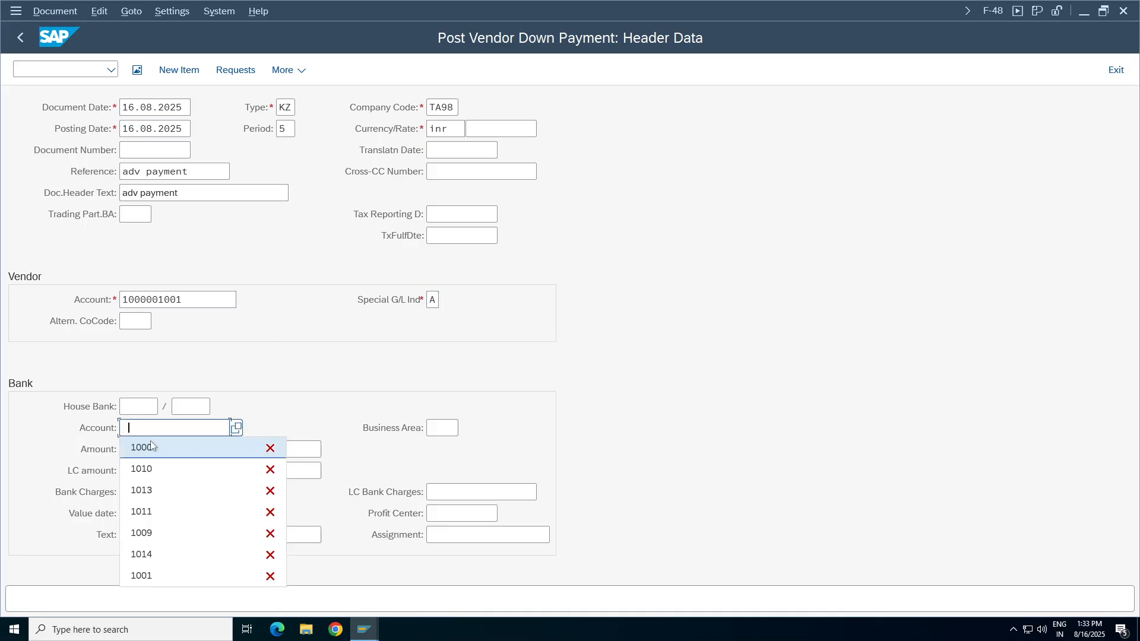
pyautogui.click(144, 453)
pyautogui.click(149, 445)
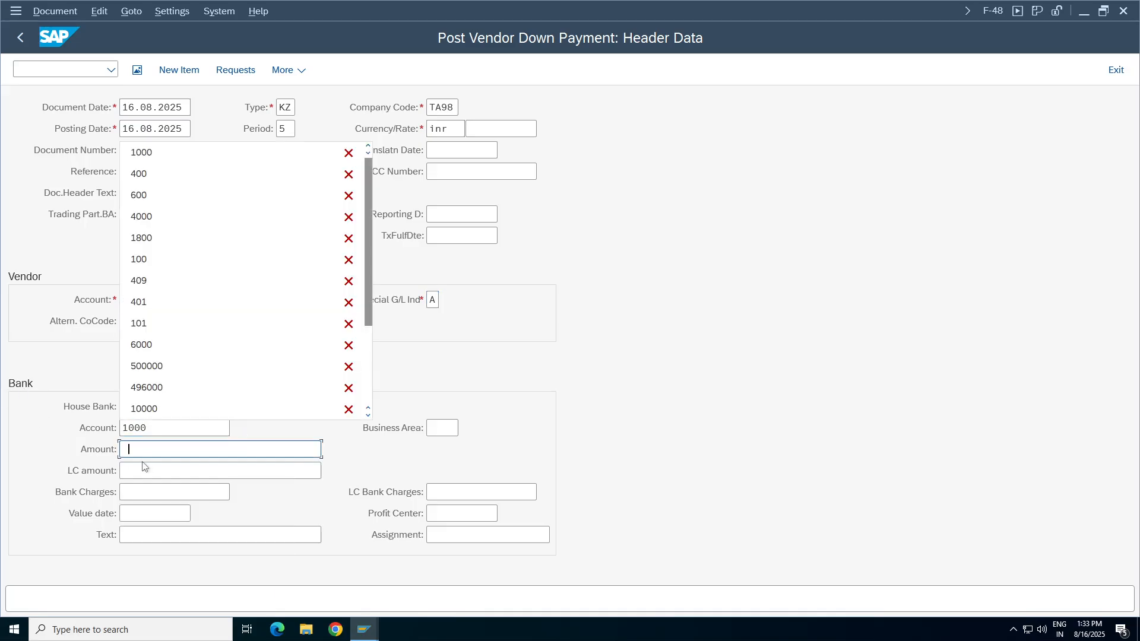
pyautogui.click(146, 152)
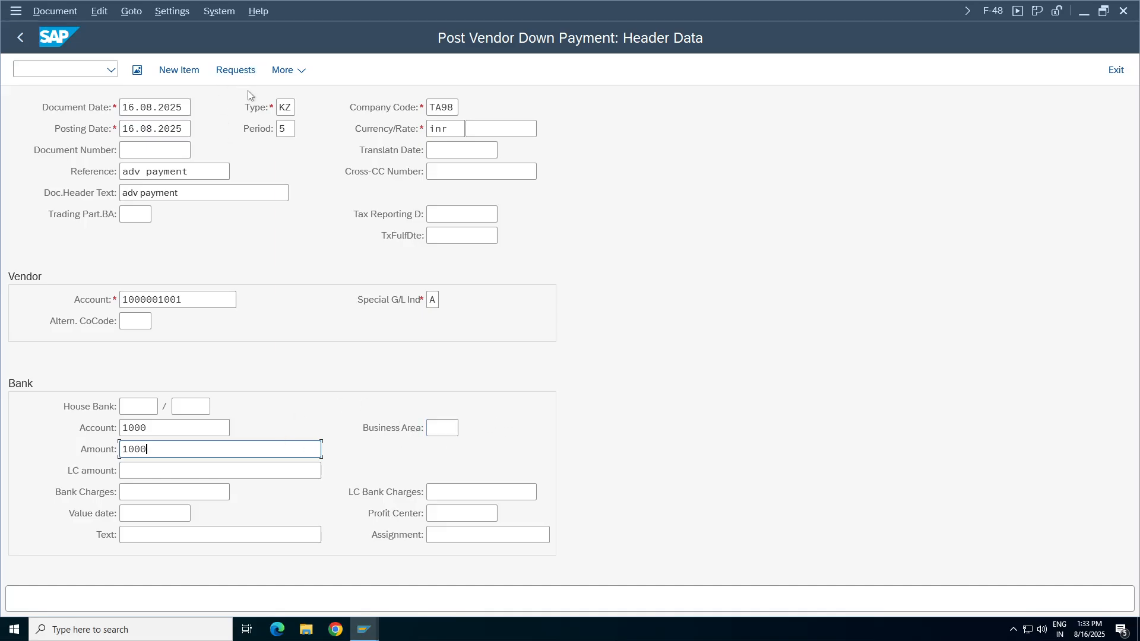
pyautogui.click(436, 428)
pyautogui.click(444, 449)
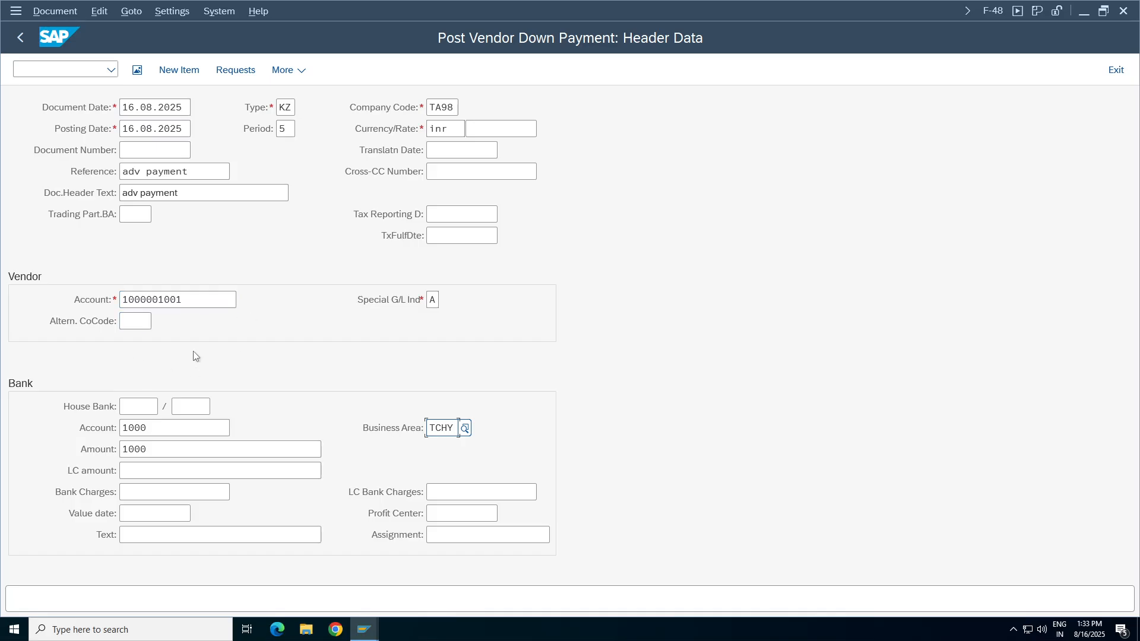
# List the vendor's down payment requests, select the one dated 16.08.2025 and create the down payment from it.
pyautogui.click(235, 69)
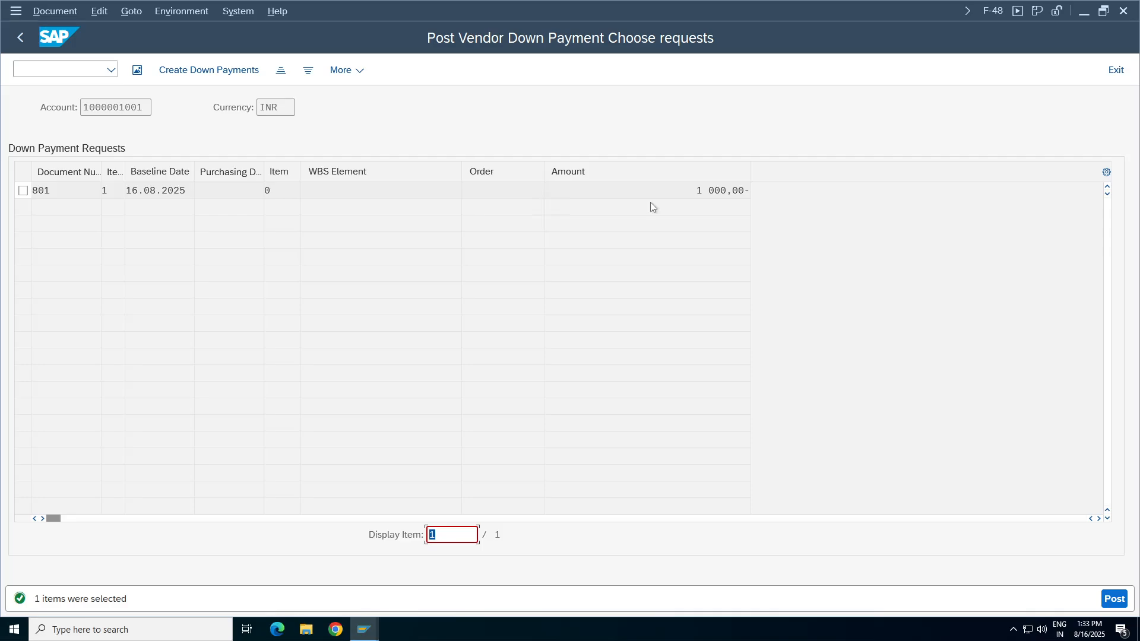
pyautogui.click(23, 191)
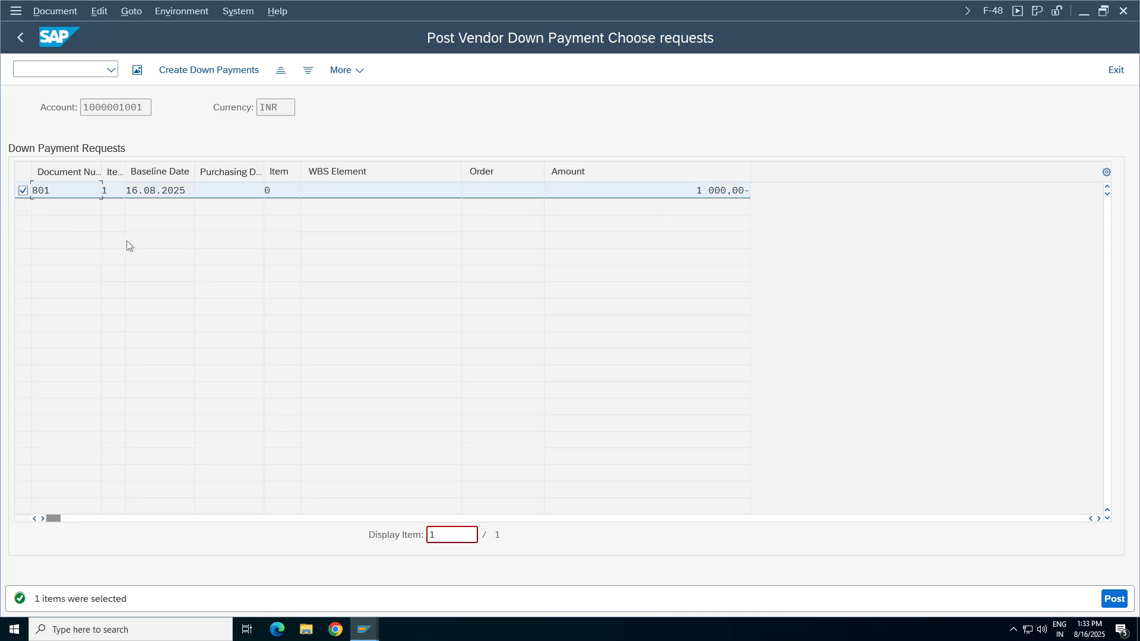
pyautogui.click(209, 71)
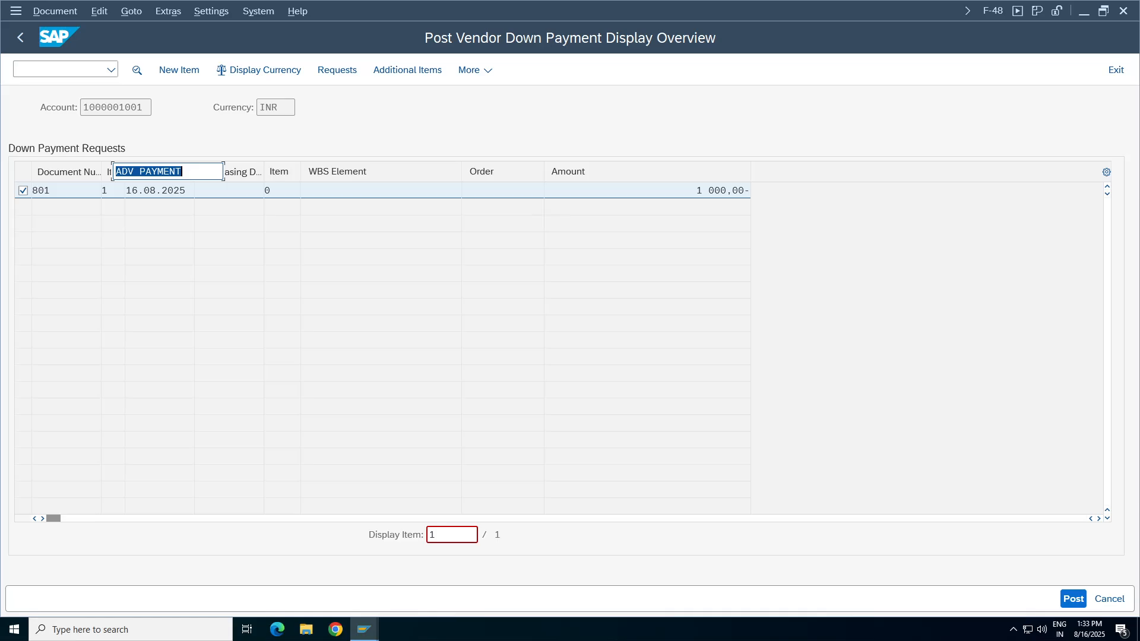
# Review the bank and vendor line items with their posting keys in the overview, and post the down payment.
pyautogui.moveTo(267, 278); pyautogui.dragTo(18, 279)
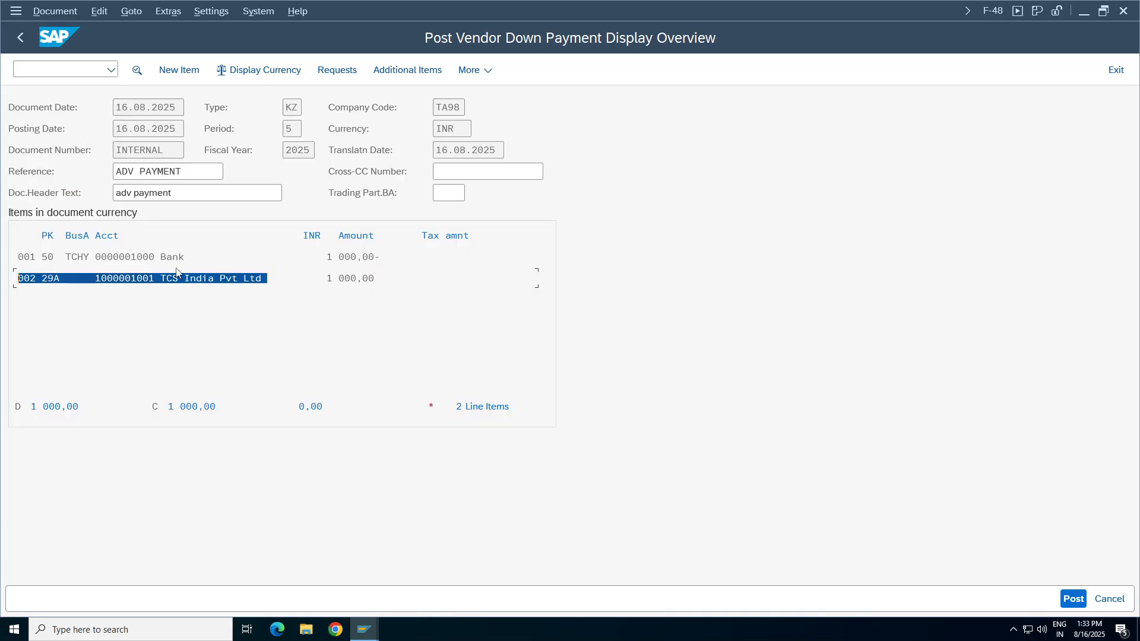
pyautogui.moveTo(208, 257); pyautogui.dragTo(18, 279)
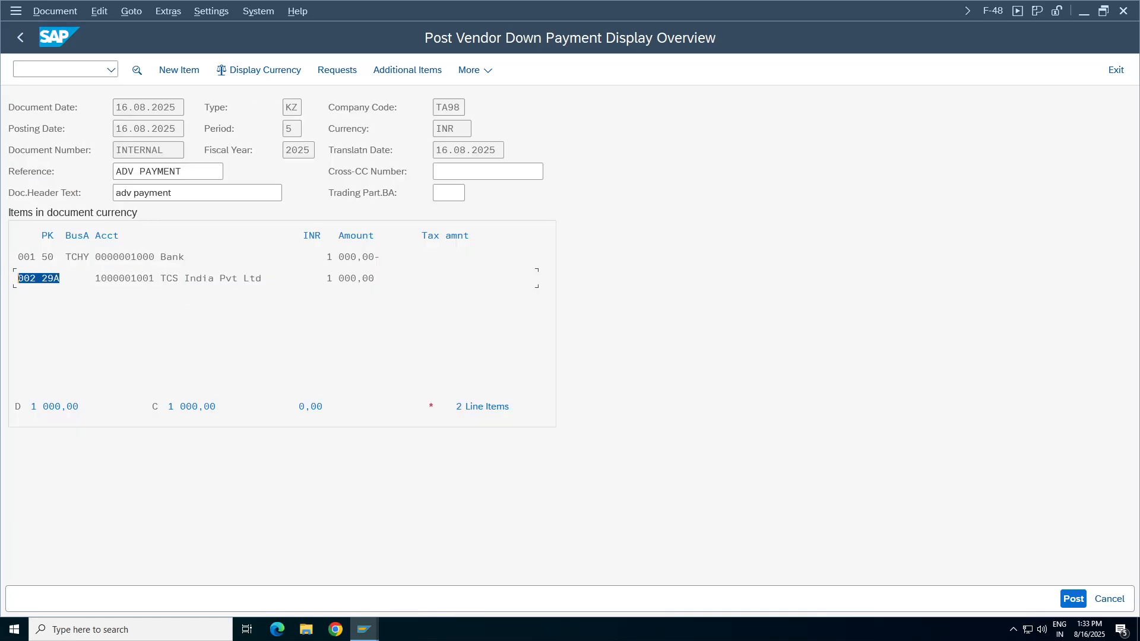
pyautogui.moveTo(267, 278); pyautogui.dragTo(18, 279)
pyautogui.moveTo(172, 257); pyautogui.dragTo(18, 257)
pyautogui.moveTo(77, 278); pyautogui.dragTo(48, 278)
pyautogui.click(72, 278)
pyautogui.click(1066, 596)
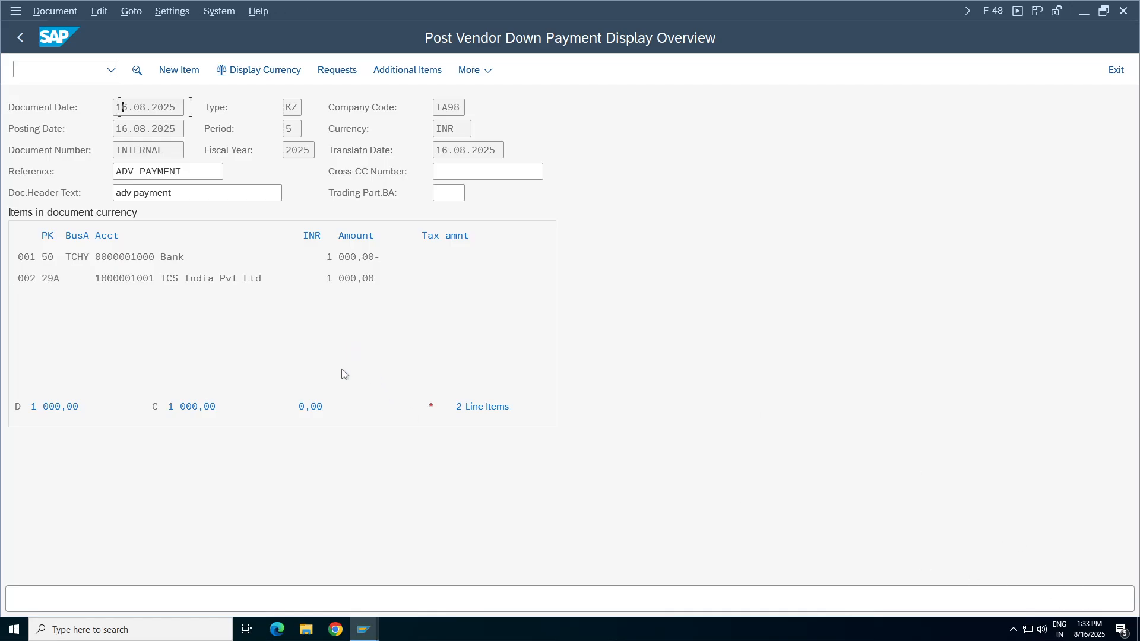
# Display the posted down payment document and select its vendor line item.
pyautogui.click(58, 12)
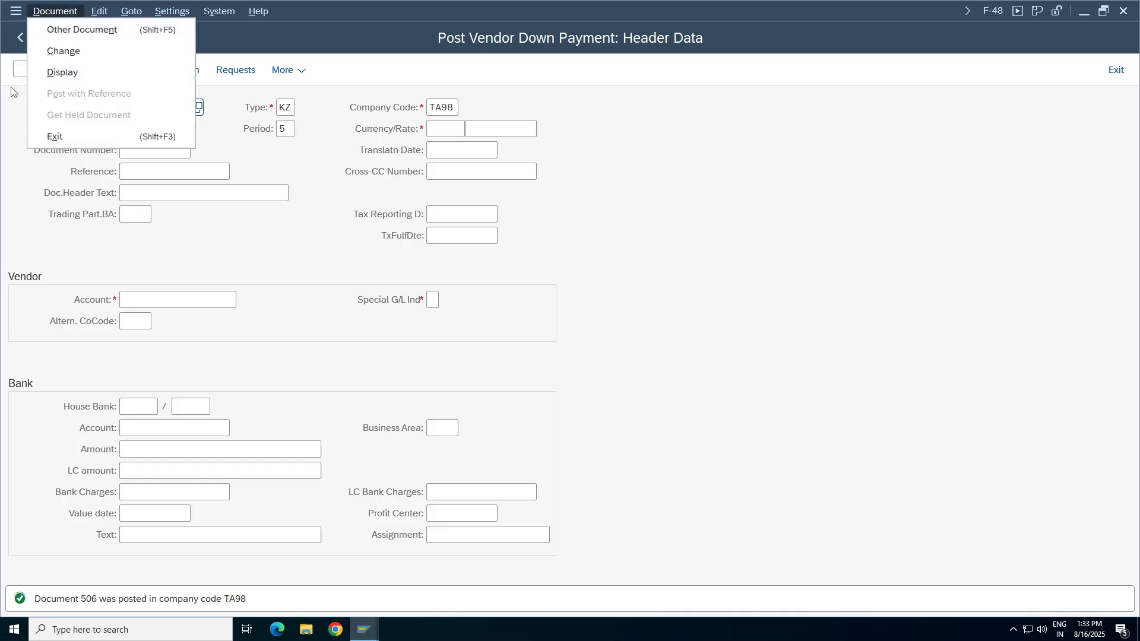
pyautogui.click(58, 73)
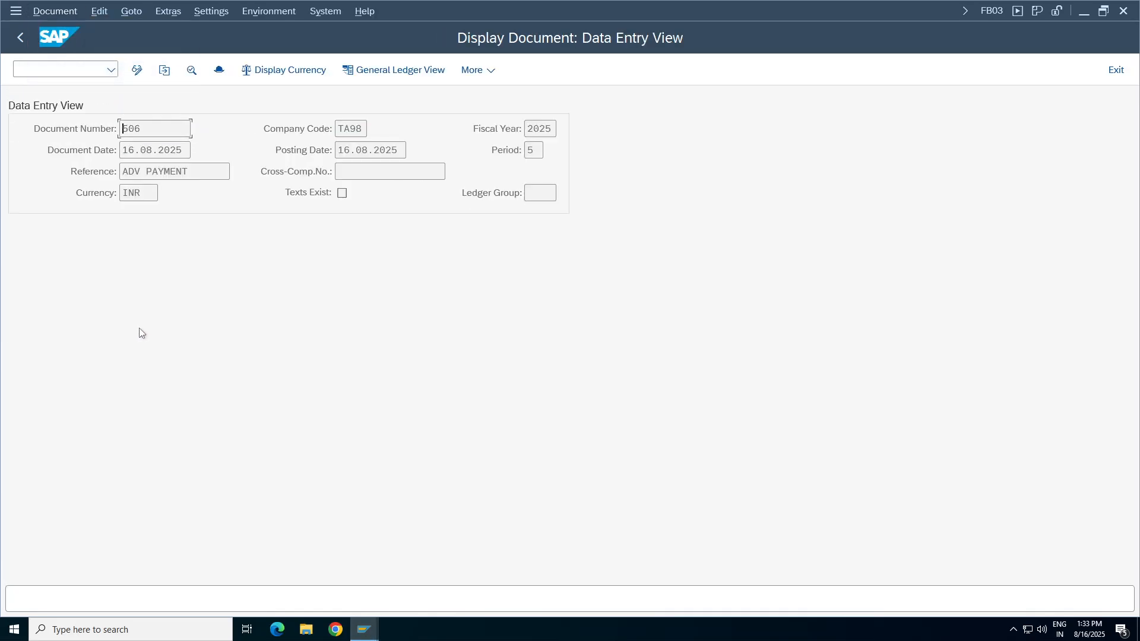
pyautogui.click(225, 303)
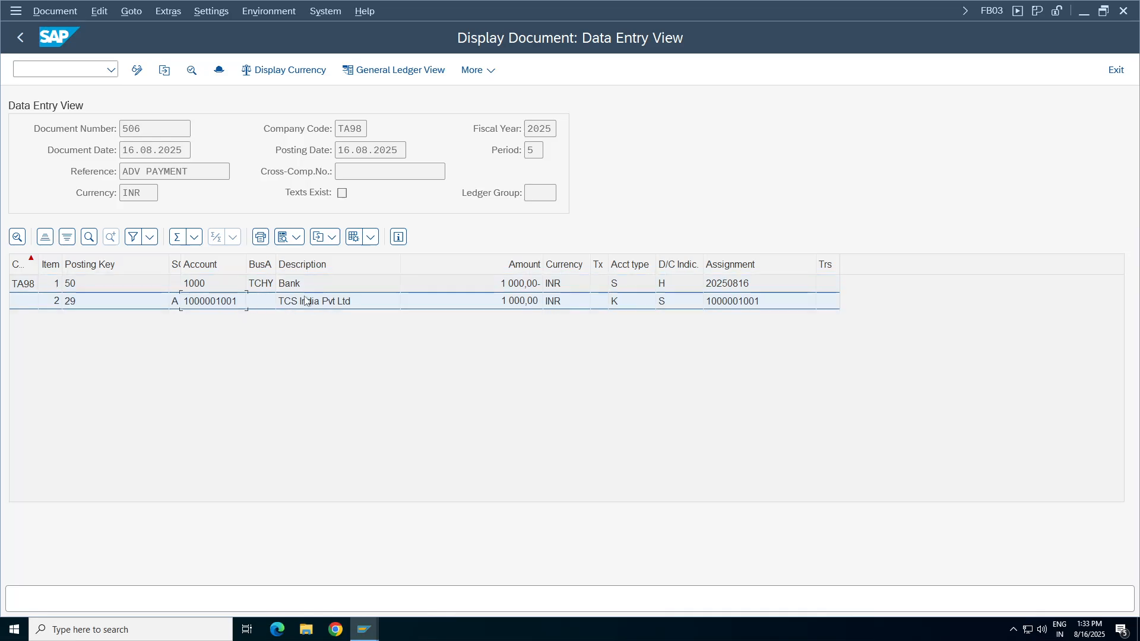
# Switch to the FBL1N vendor line item session and refresh the list.
pyautogui.moveTo(363, 629)
pyautogui.click(124, 574)
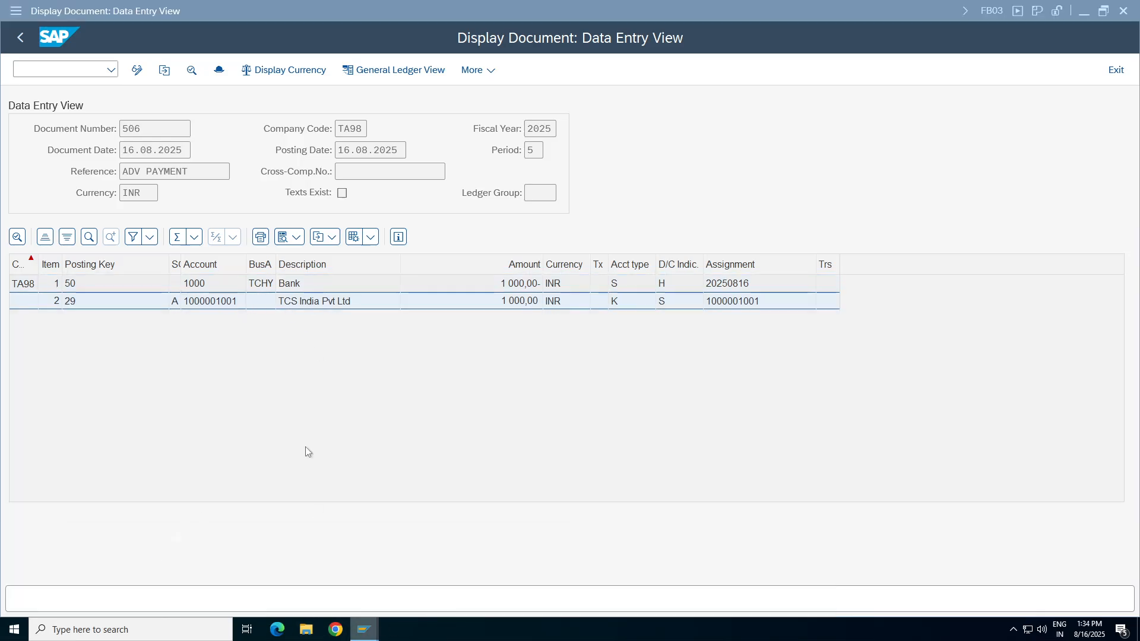
pyautogui.click(456, 268)
pyautogui.click(39, 11)
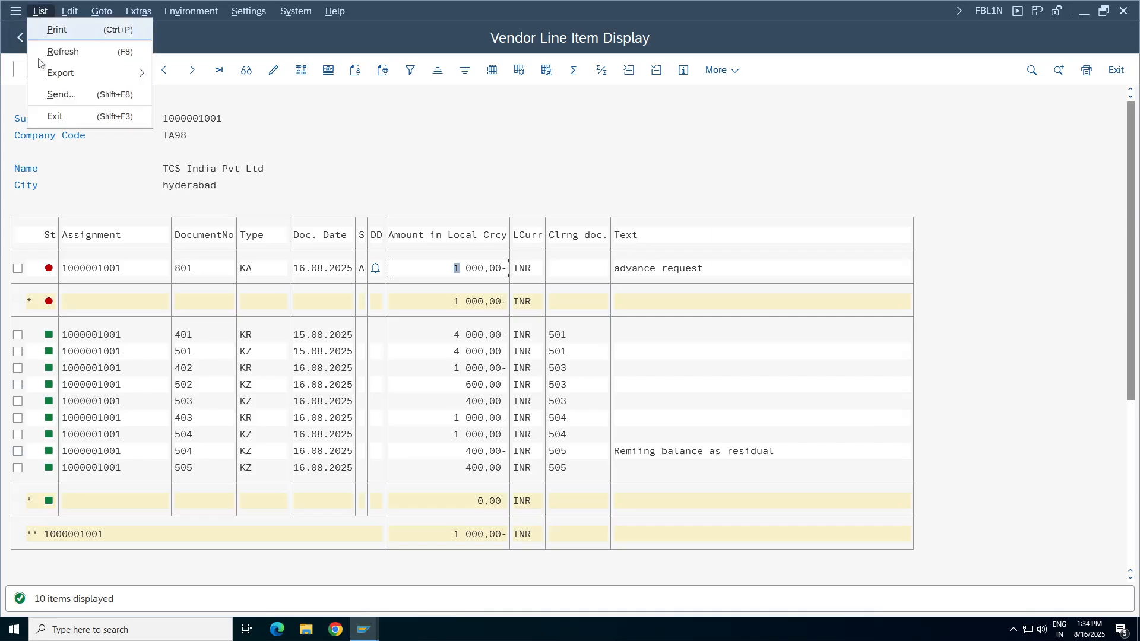
pyautogui.click(62, 51)
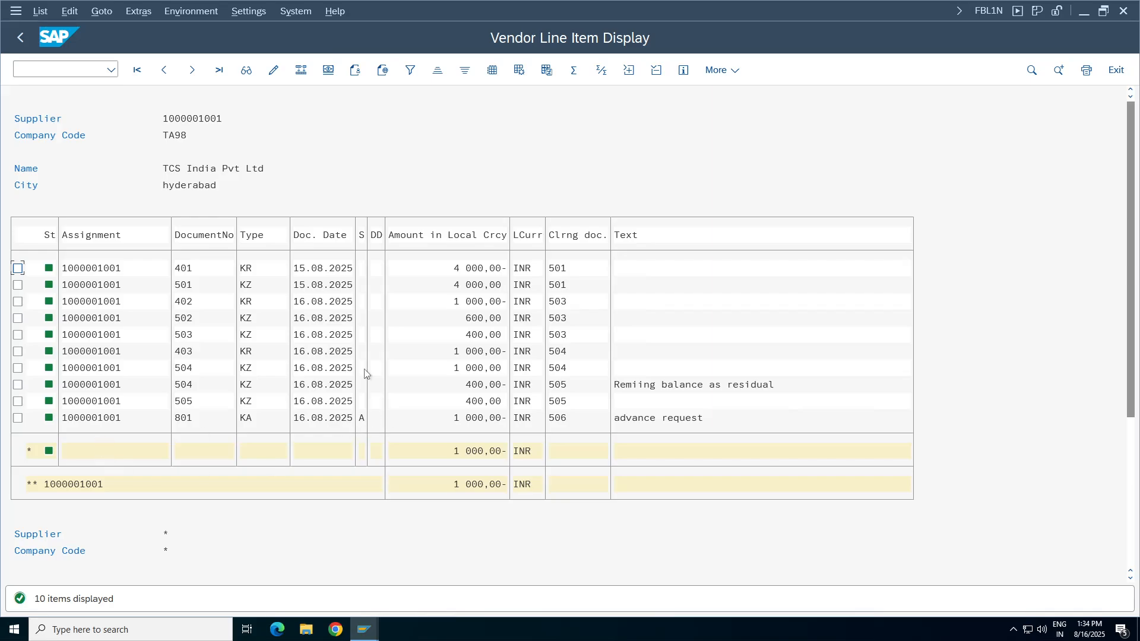
# Rerun the vendor's all-items list with normal items and special G/L transactions included and noted items excluded.
pyautogui.click(20, 37)
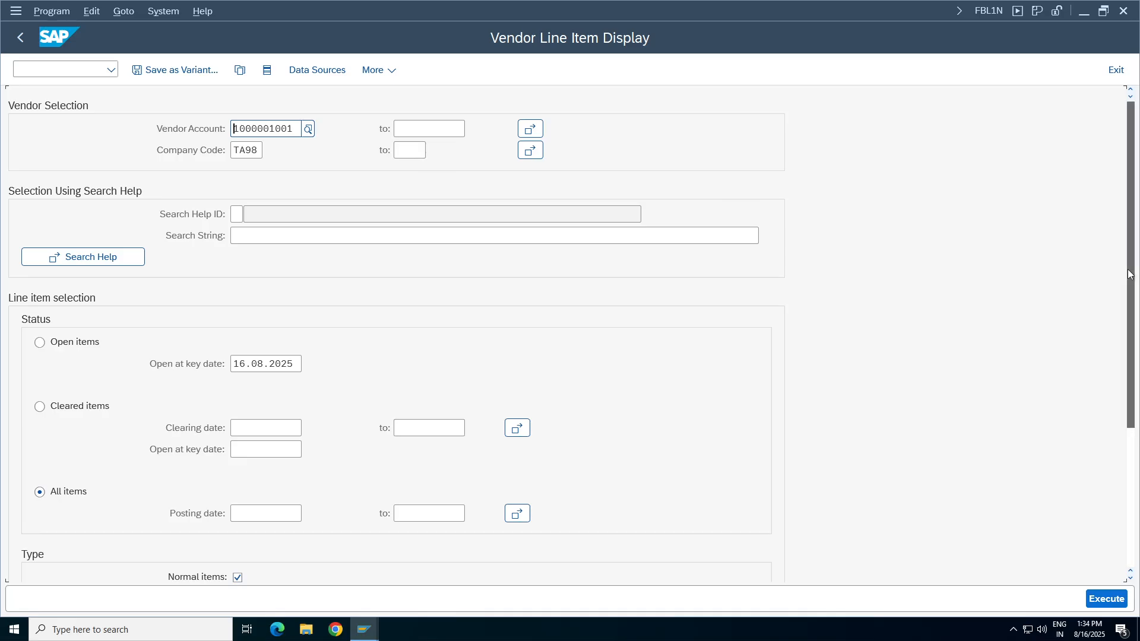
pyautogui.scroll(-3, 1130, 276)
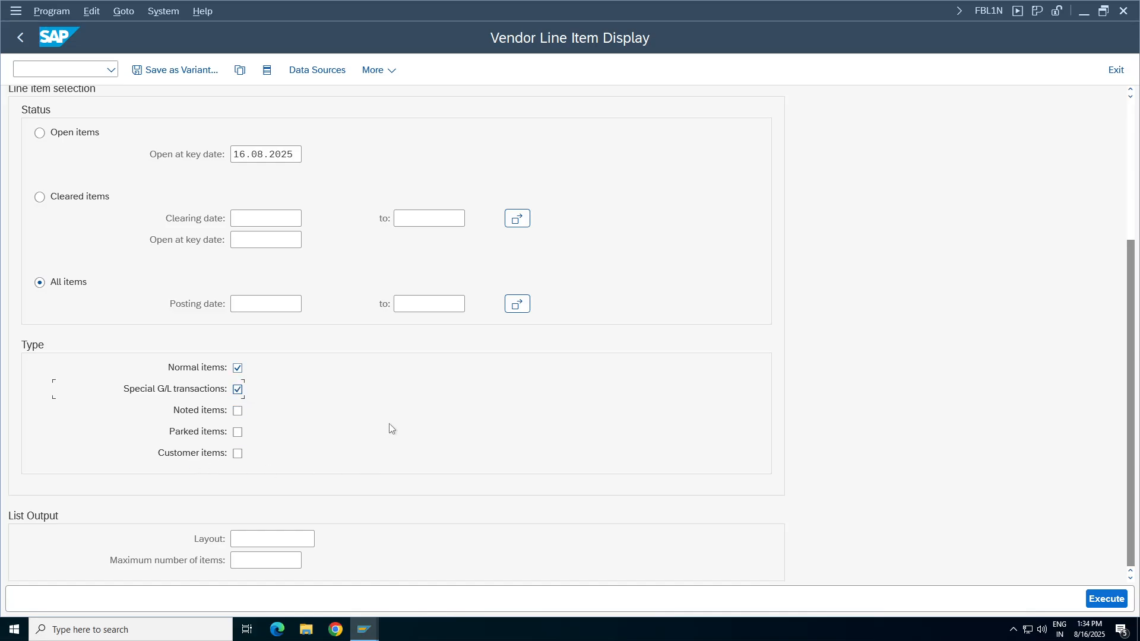
pyautogui.click(1115, 597)
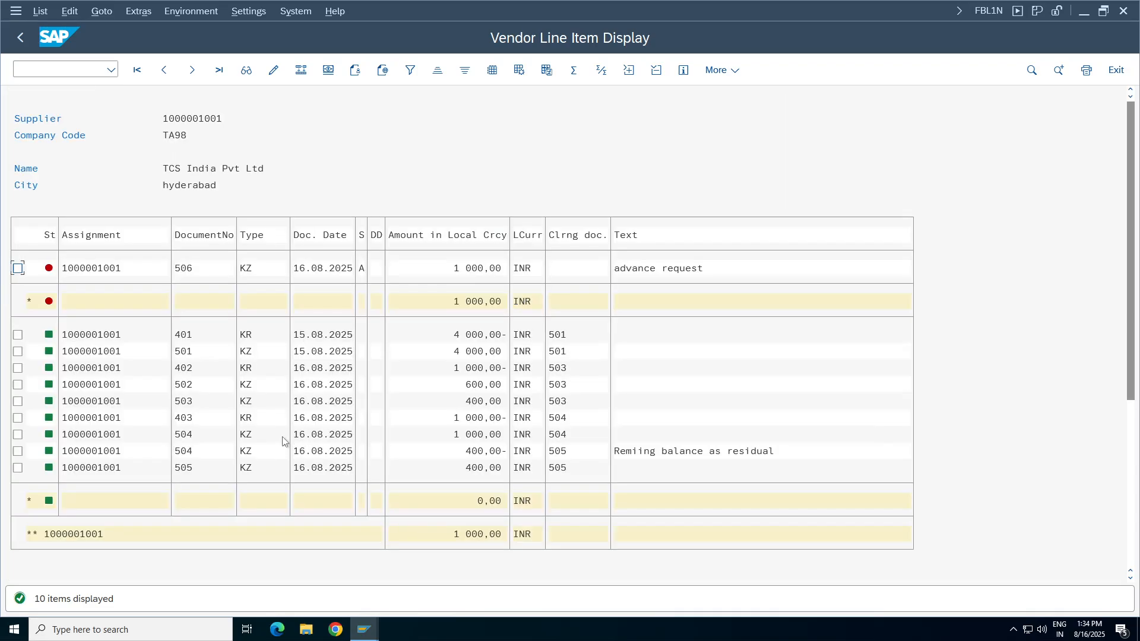
# Examine the open down payment line's document number, date, special G/L indicator and text in the vendor list.
pyautogui.click(18, 268)
pyautogui.click(349, 268)
pyautogui.click(188, 270)
pyautogui.click(320, 270)
pyautogui.click(700, 270)
pyautogui.click(334, 273)
# Close the Display Document session.
pyautogui.click(364, 629)
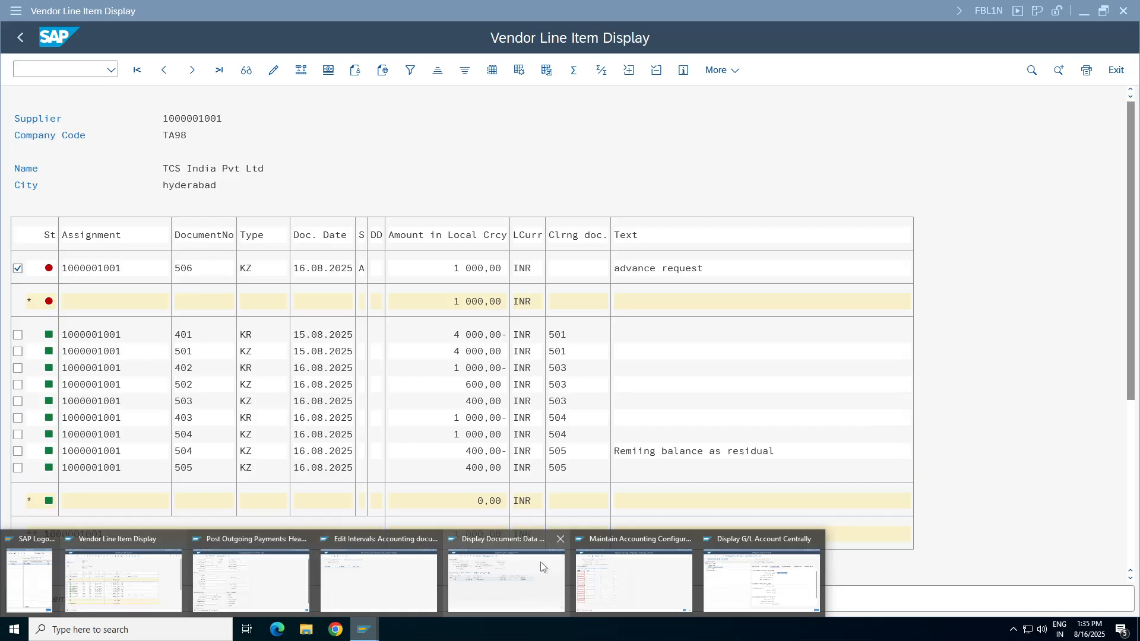
pyautogui.click(560, 539)
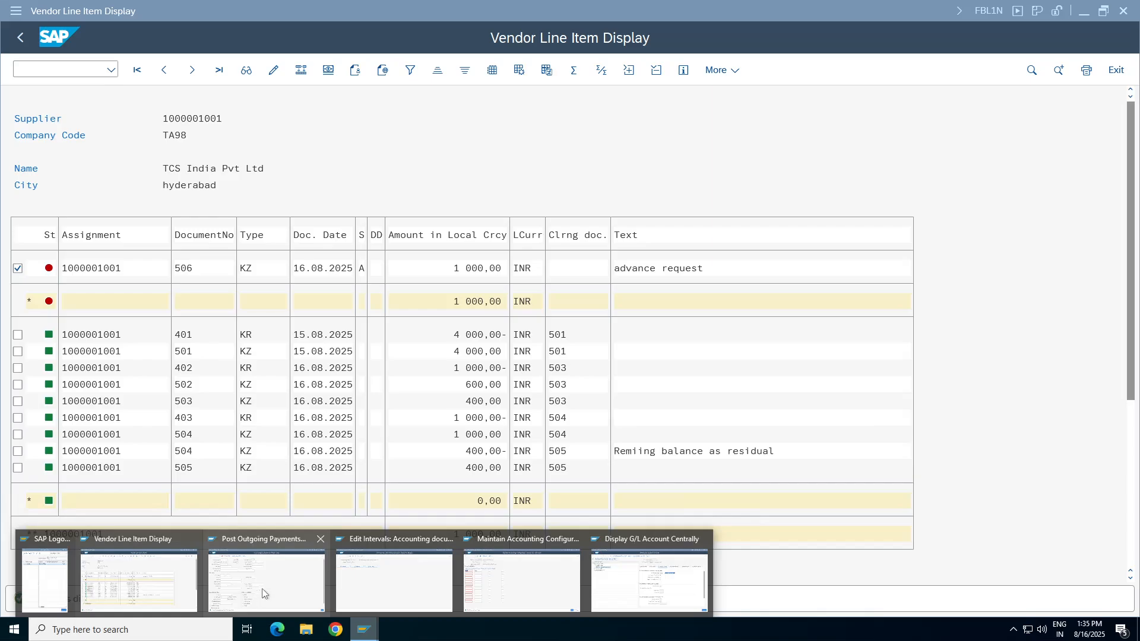
# Close the Post Outgoing Payments and Edit Intervals sessions, and open vendor invoice entry FB60 in a new session from the G/L account display.
pyautogui.click(320, 539)
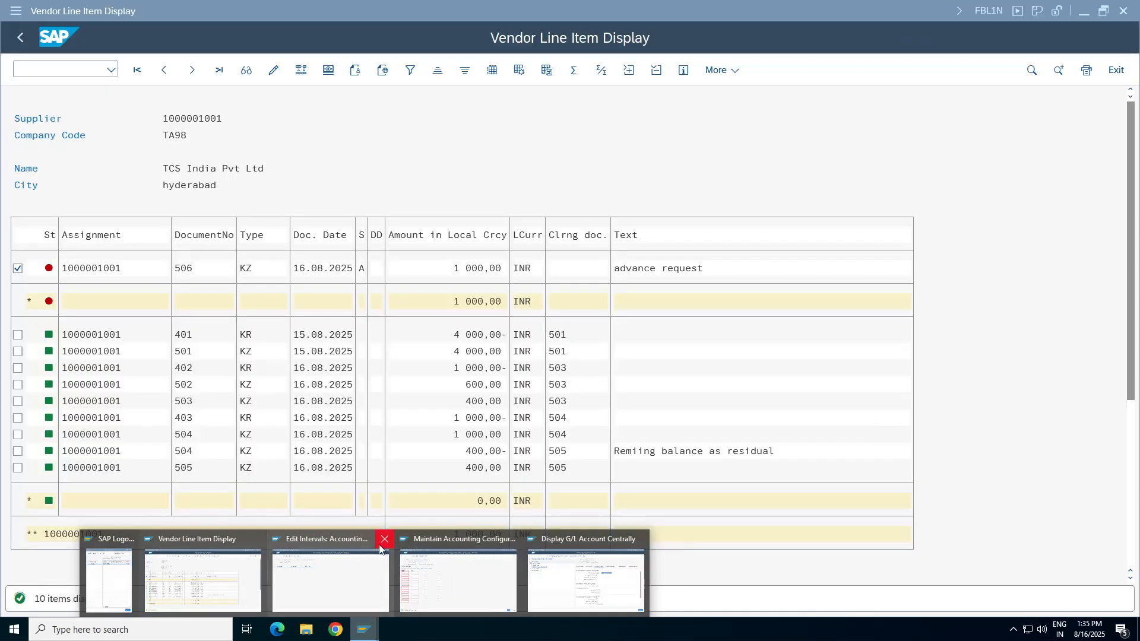
pyautogui.click(383, 539)
pyautogui.click(552, 558)
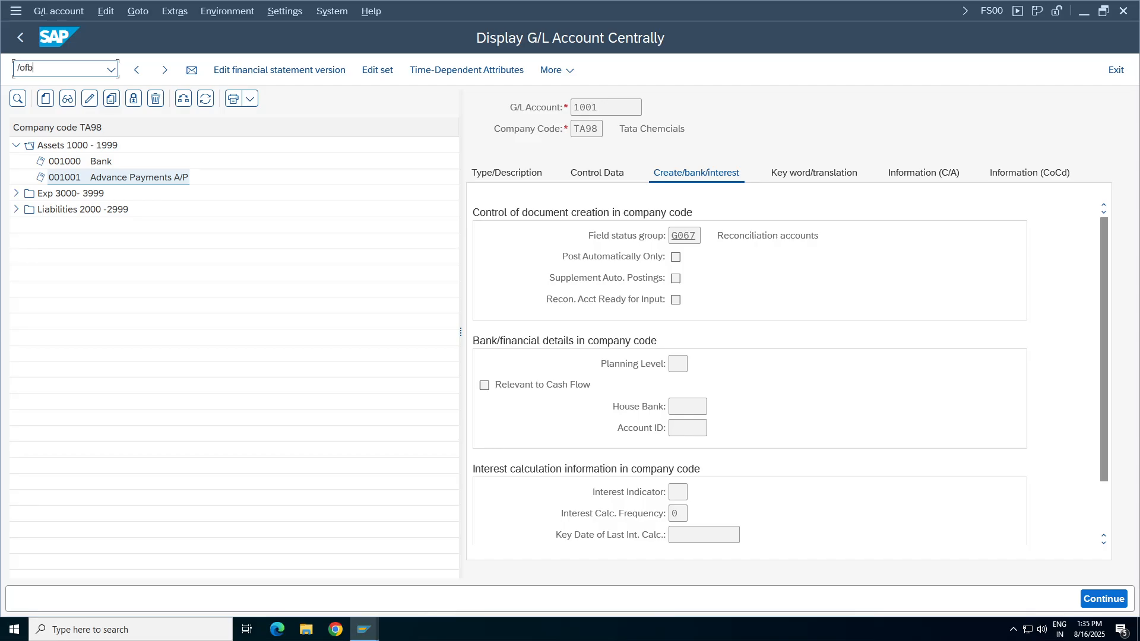
pyautogui.write('/ofb60')
pyautogui.press('Return')
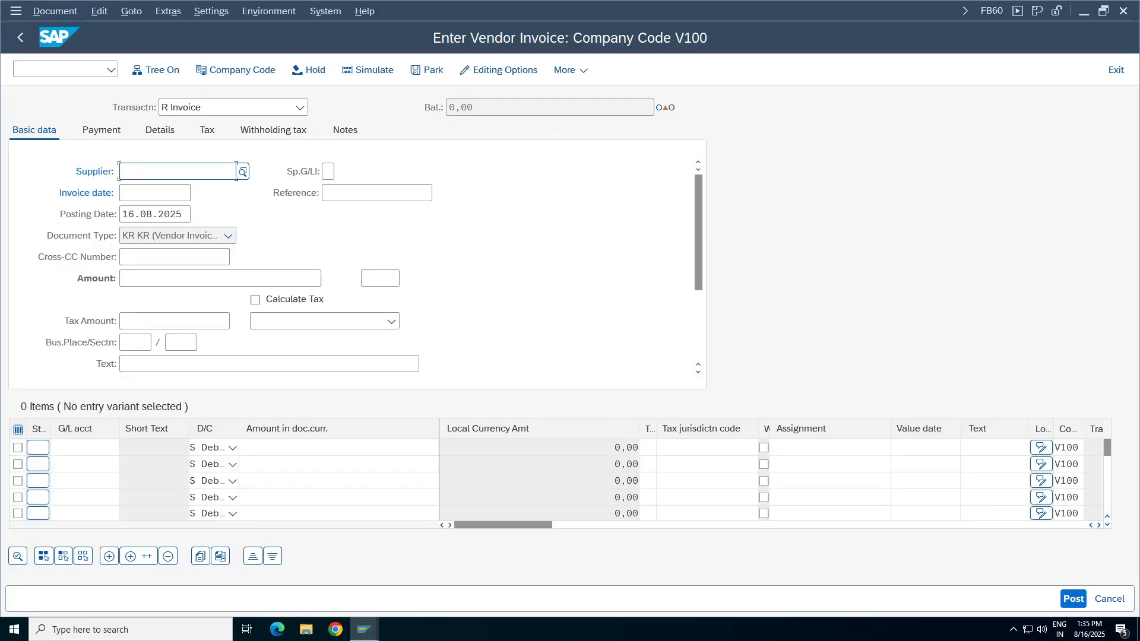
pyautogui.click(145, 172)
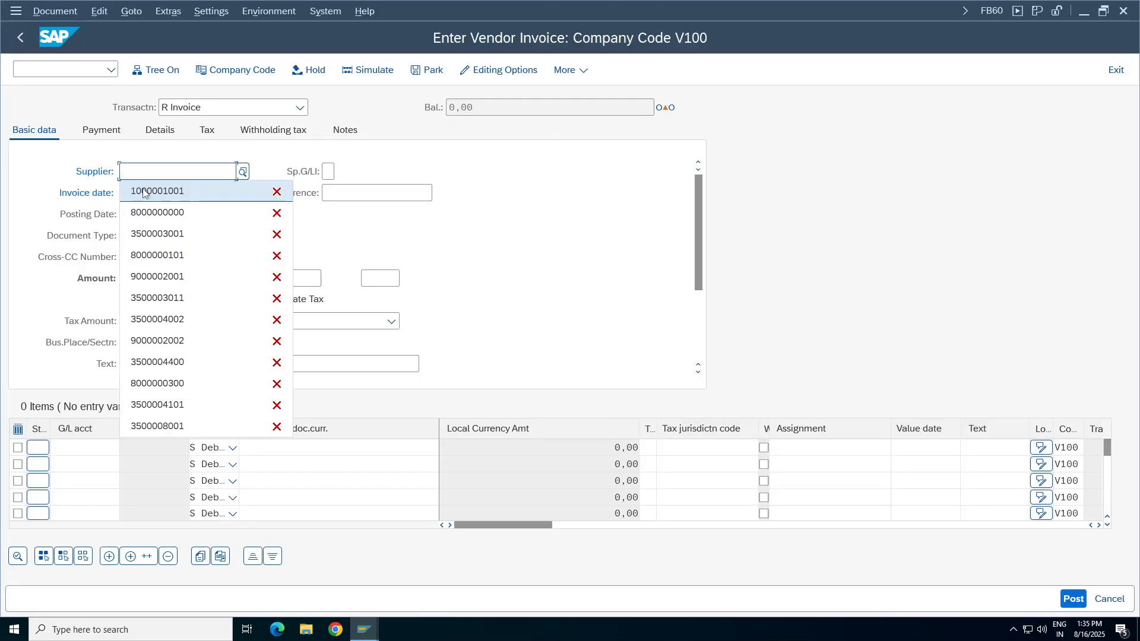
pyautogui.click(174, 196)
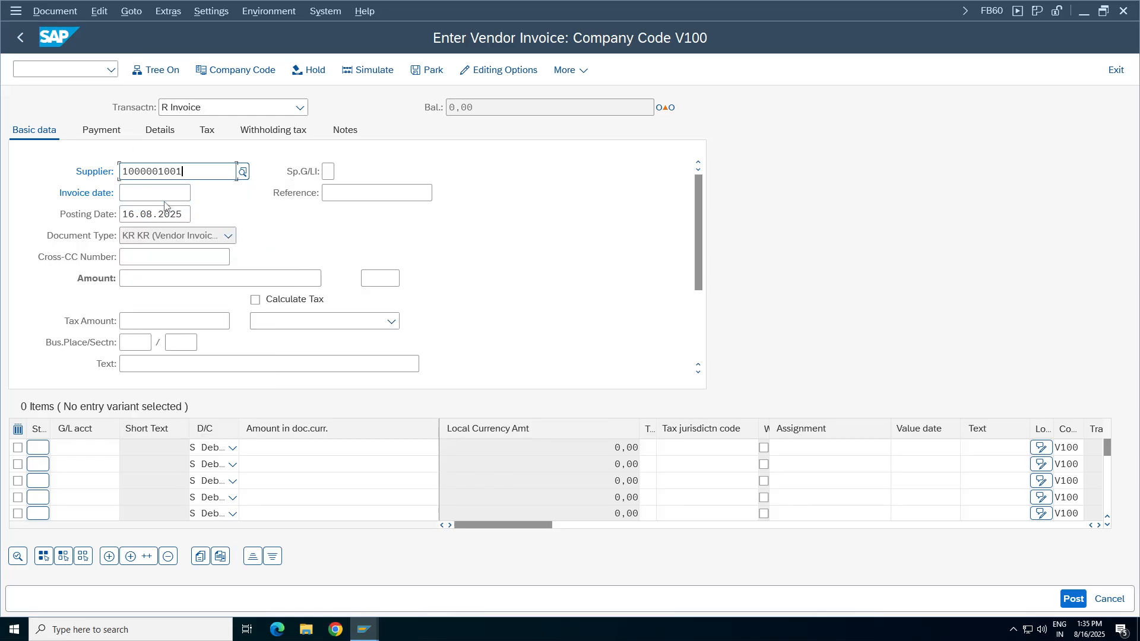
pyautogui.click(172, 194)
pyautogui.click(140, 219)
pyautogui.click(363, 194)
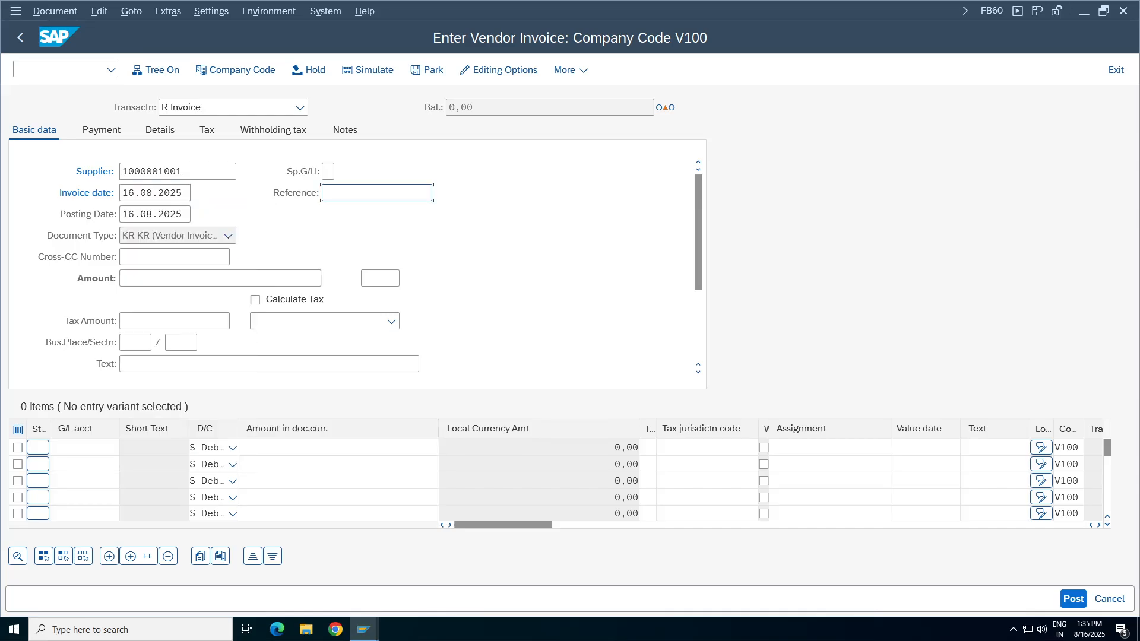
pyautogui.click(293, 239)
pyautogui.click(138, 279)
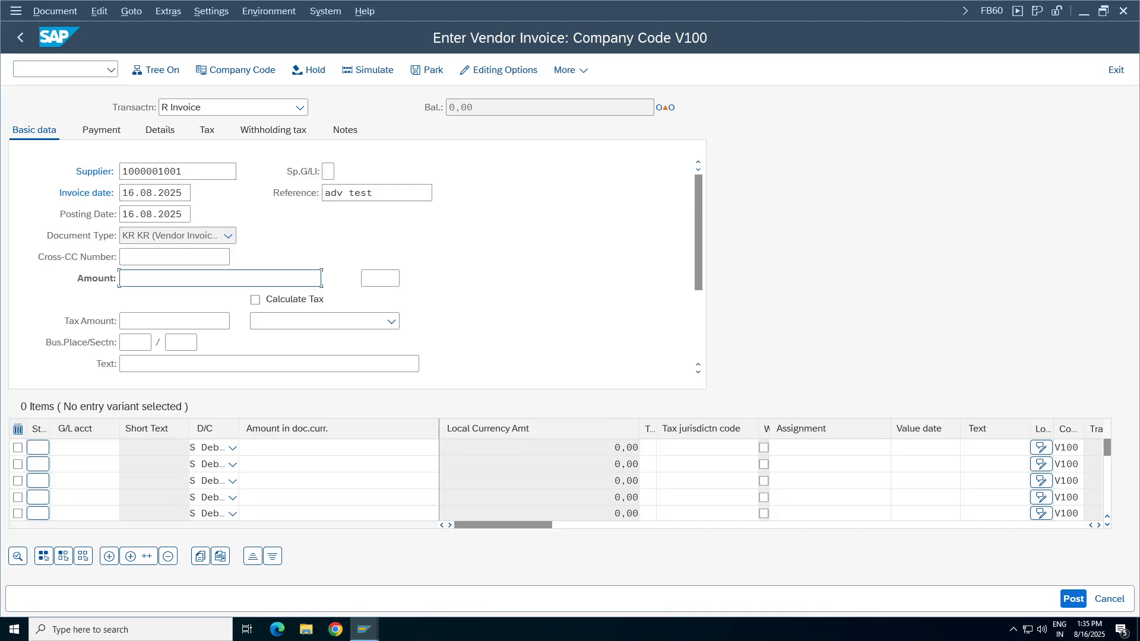
pyautogui.write('1000')
pyautogui.click(158, 367)
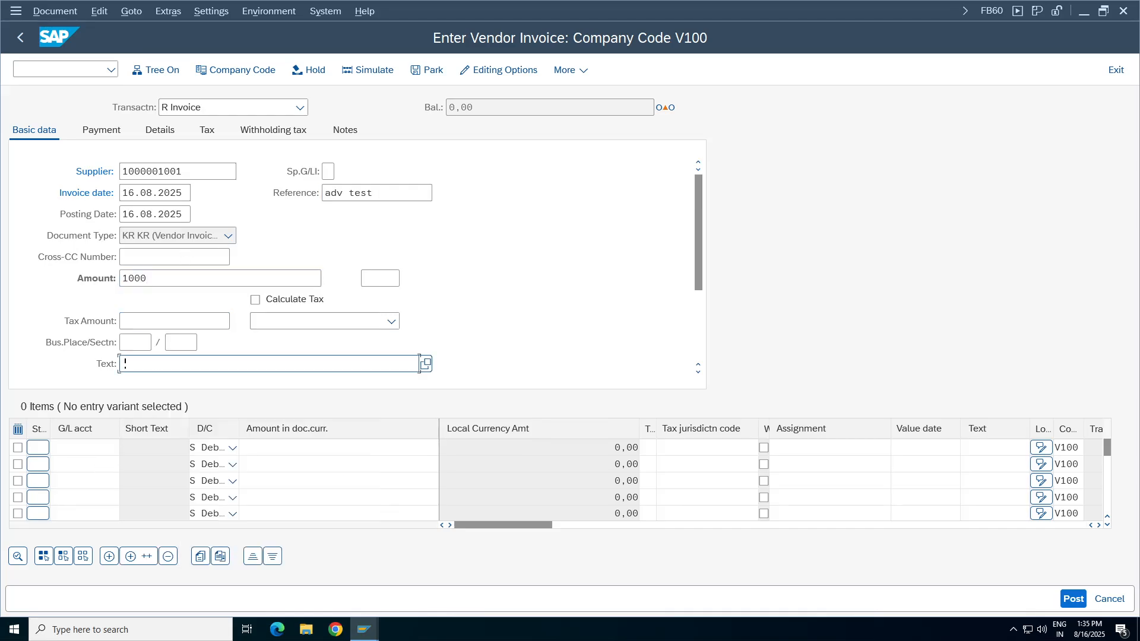
pyautogui.click(161, 152)
pyautogui.click(89, 447)
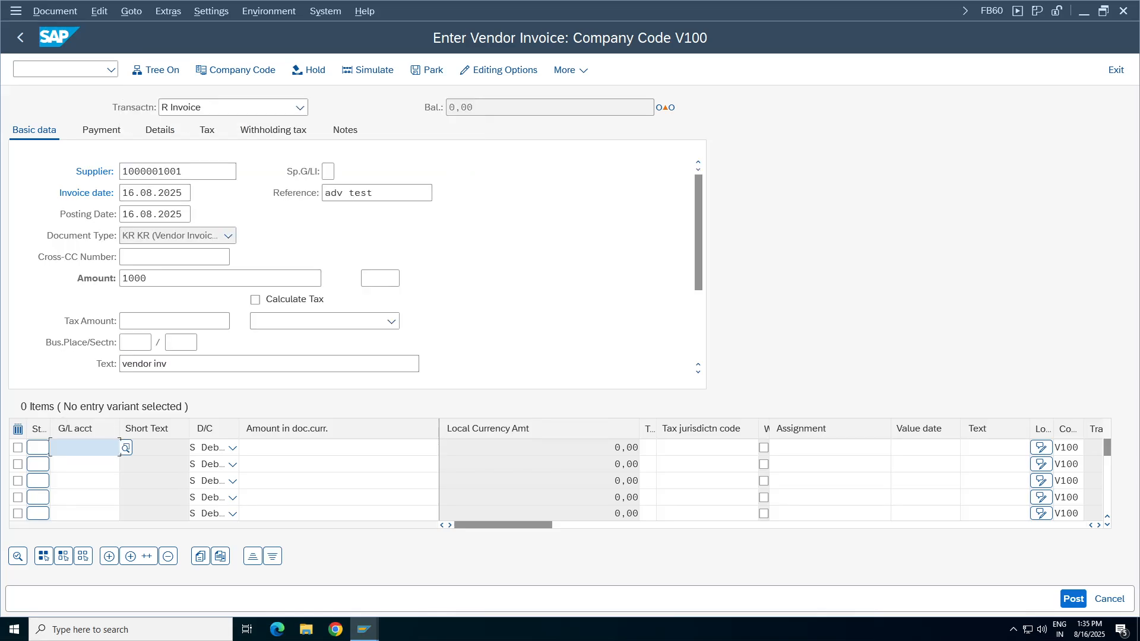
pyautogui.click(77, 151)
pyautogui.click(332, 447)
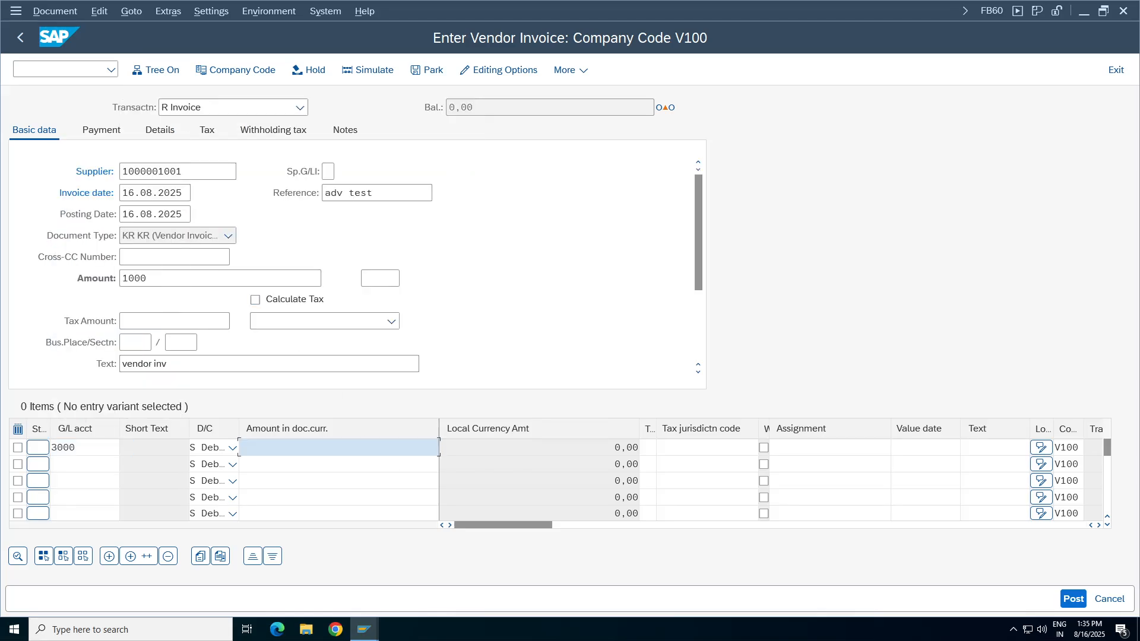
pyautogui.click(326, 152)
pyautogui.click(982, 448)
pyautogui.click(982, 467)
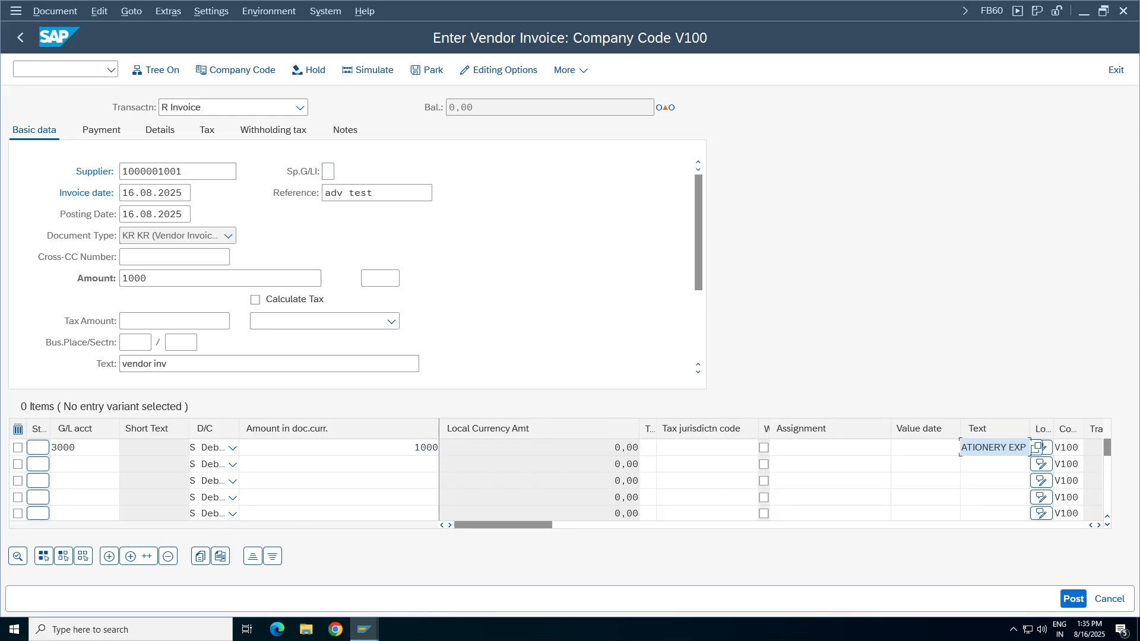
pyautogui.click(1099, 526)
pyautogui.click(1099, 525)
pyautogui.click(1099, 525)
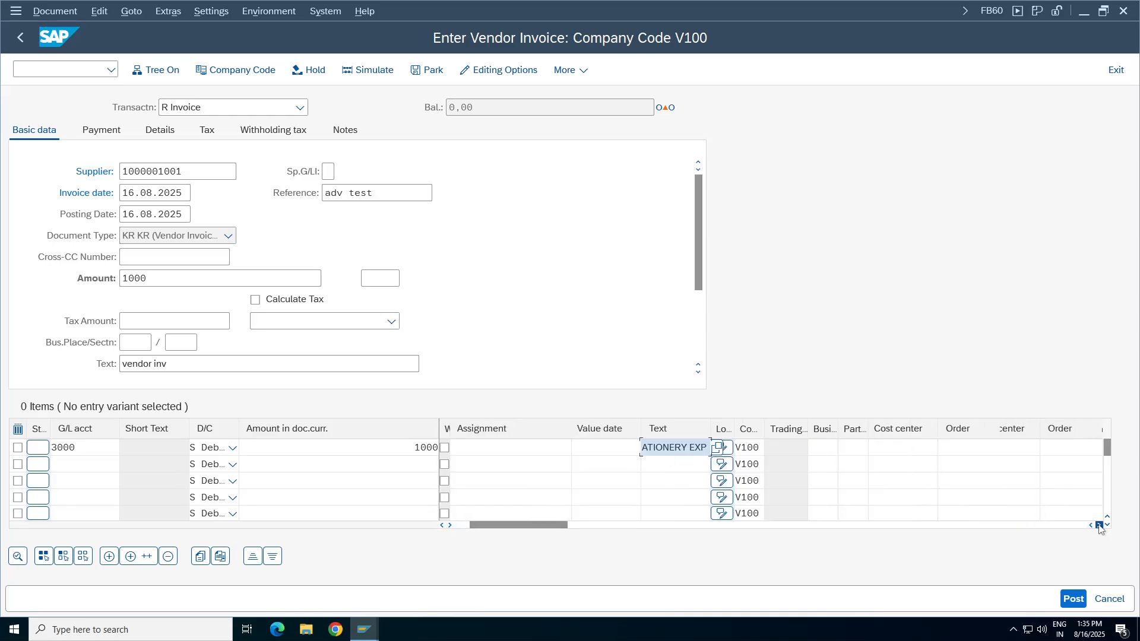
pyautogui.click(1099, 526)
pyautogui.click(890, 447)
pyautogui.click(890, 464)
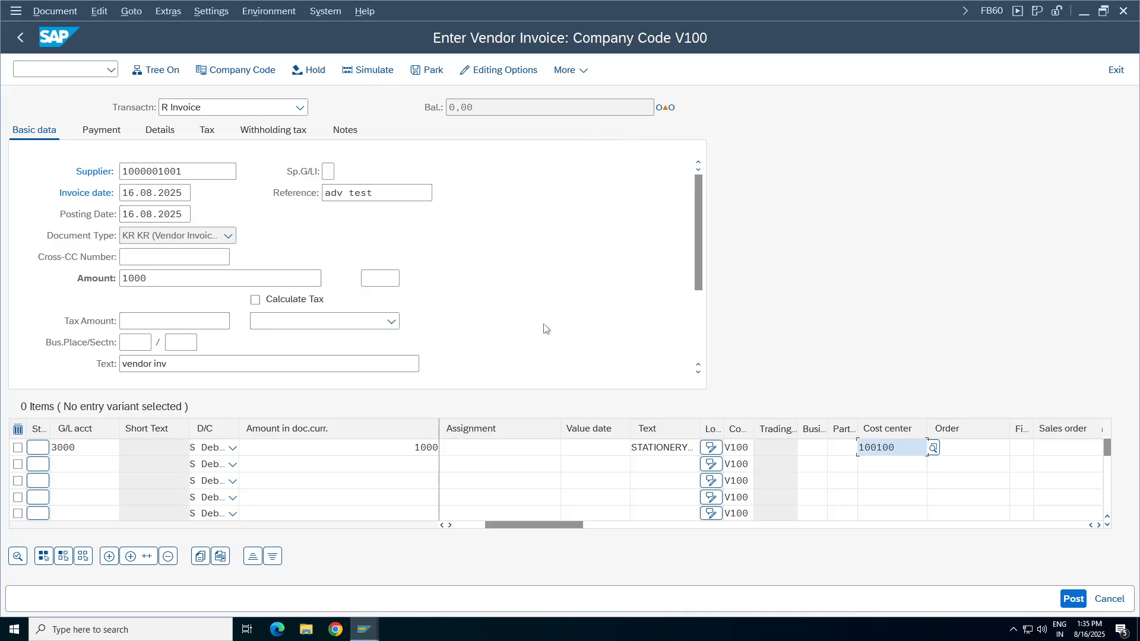
pyautogui.press('Return')
pyautogui.click(379, 279)
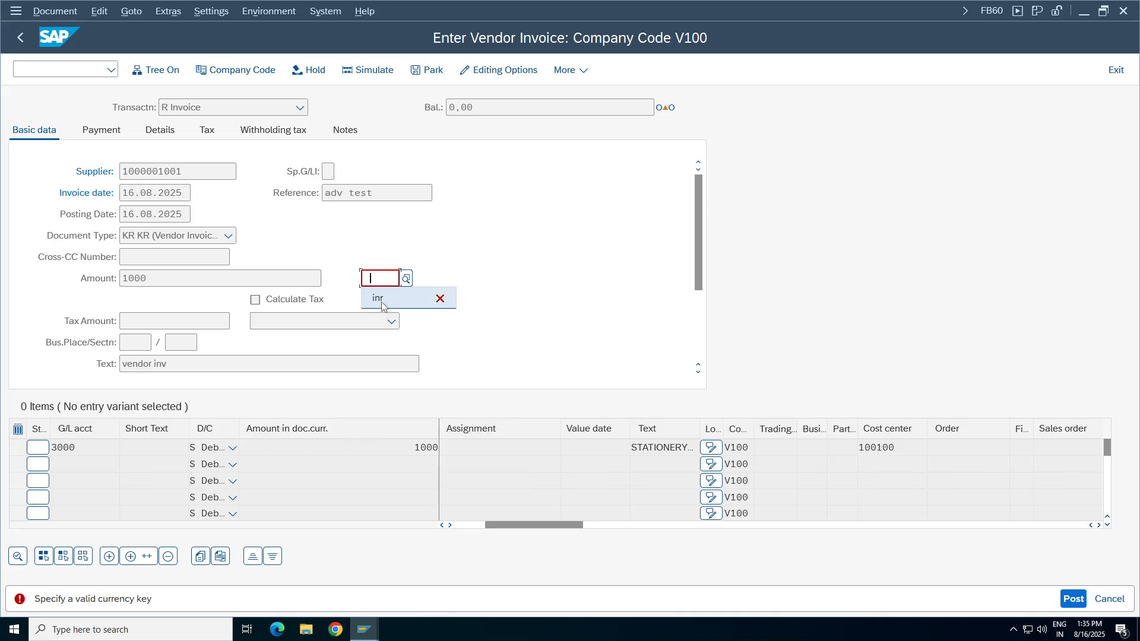
pyautogui.click(380, 299)
pyautogui.press('Return')
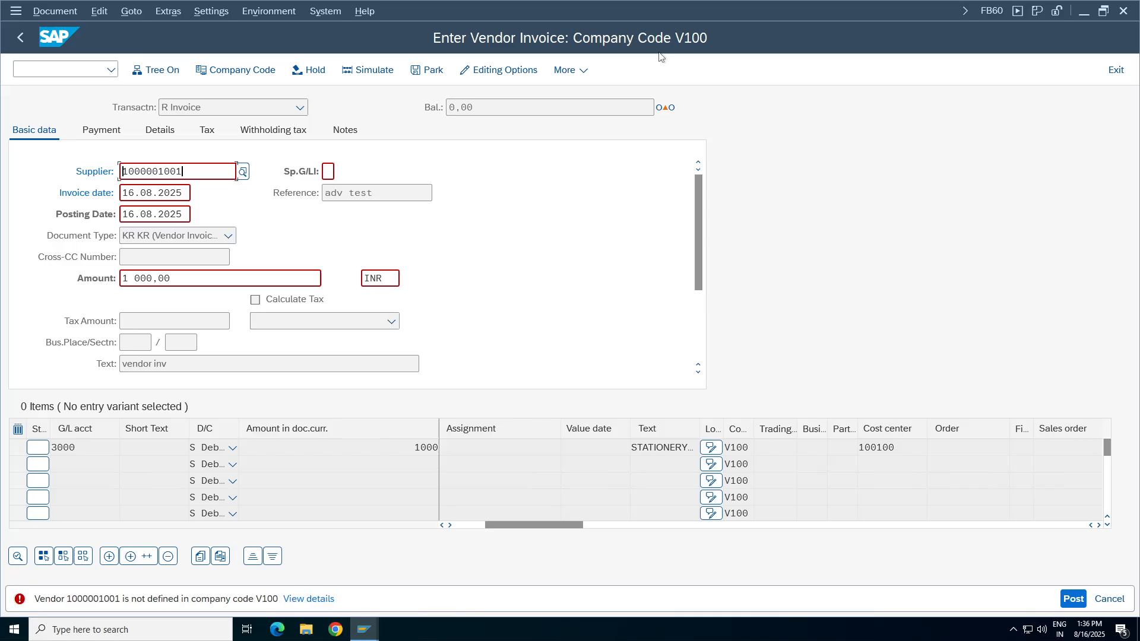
# Change the invoice's company code to TA98.
pyautogui.click(245, 70)
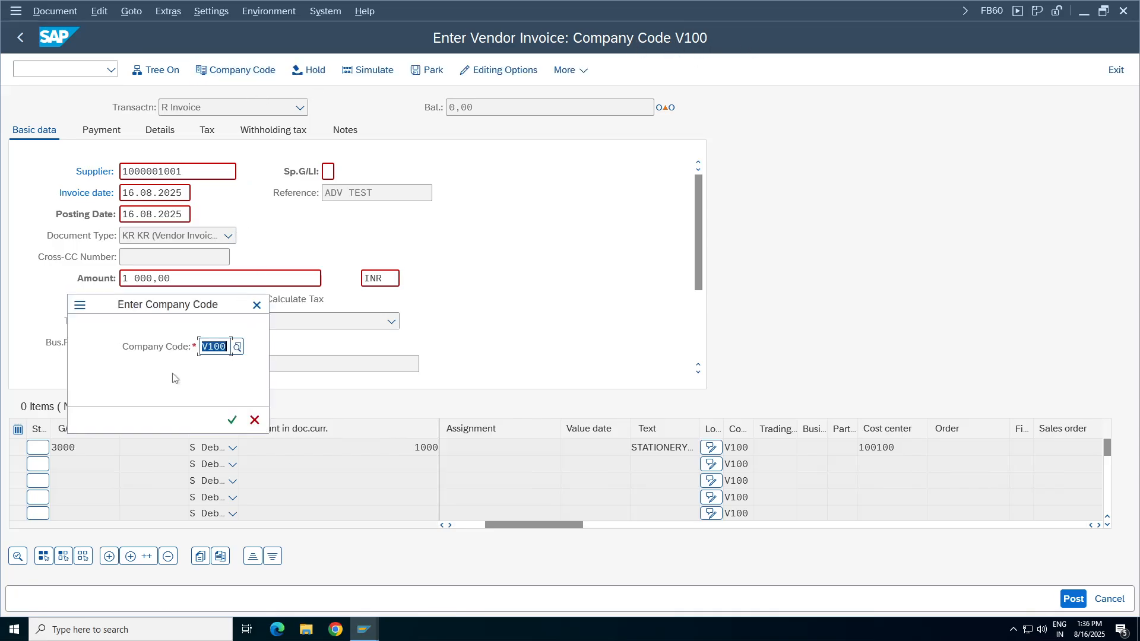
pyautogui.press('BackSpace')
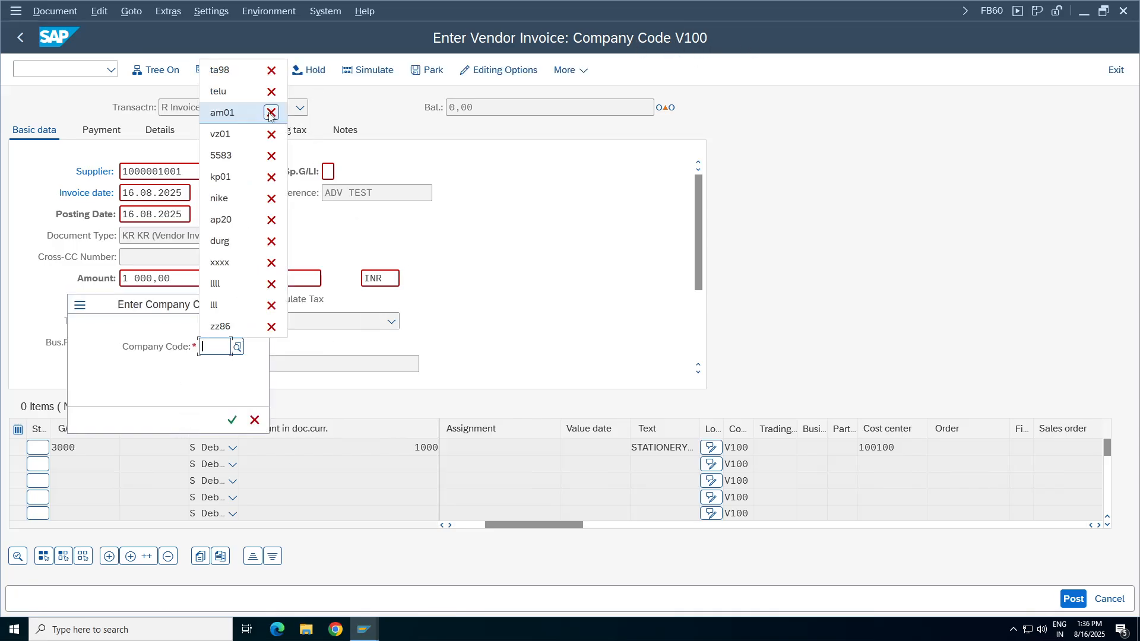
pyautogui.click(223, 70)
pyautogui.click(232, 421)
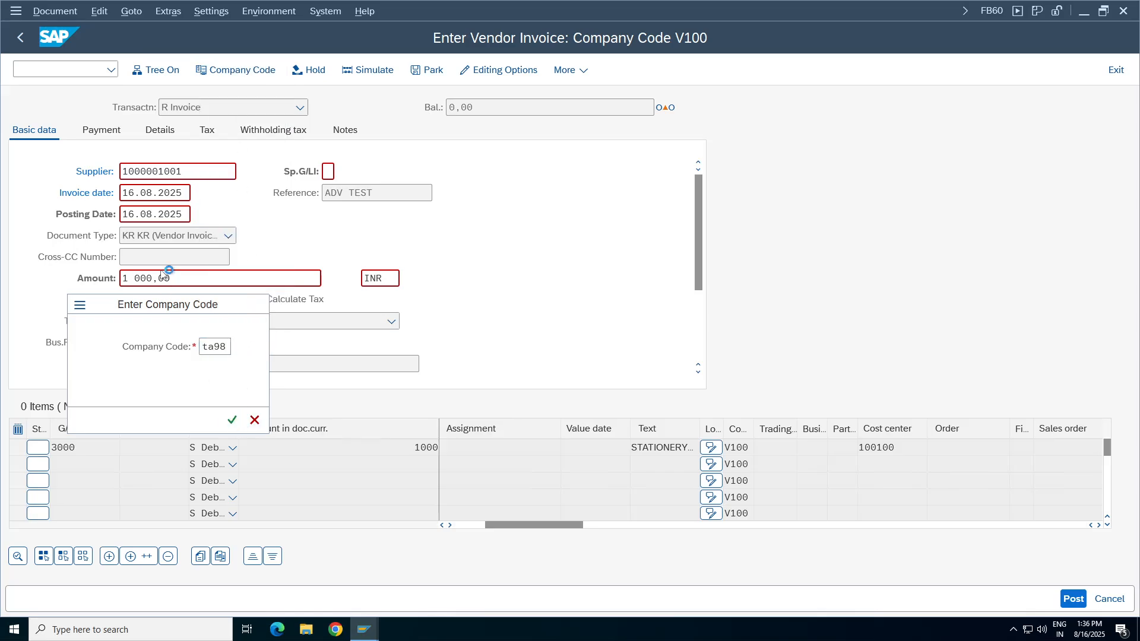
# Fill the invoice header with the TCS India supplier number, reference adv test, invoice date 16.08.2025, amount 1000 and text vendor inv.
pyautogui.write('1000001001')
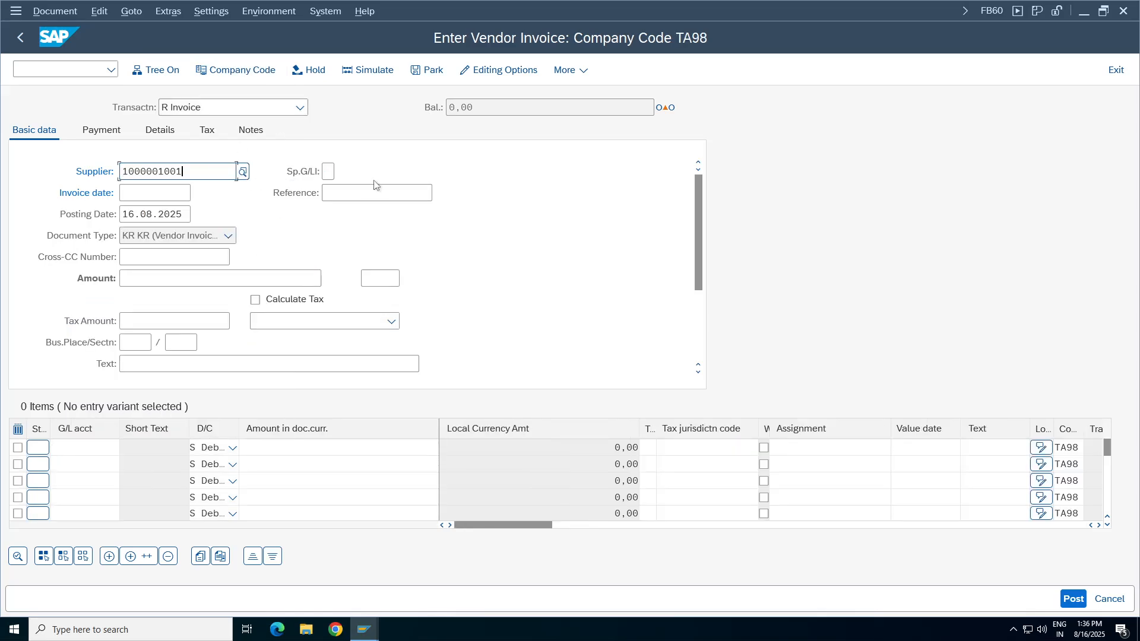
pyautogui.click(374, 193)
pyautogui.write('adv test')
pyautogui.click(190, 193)
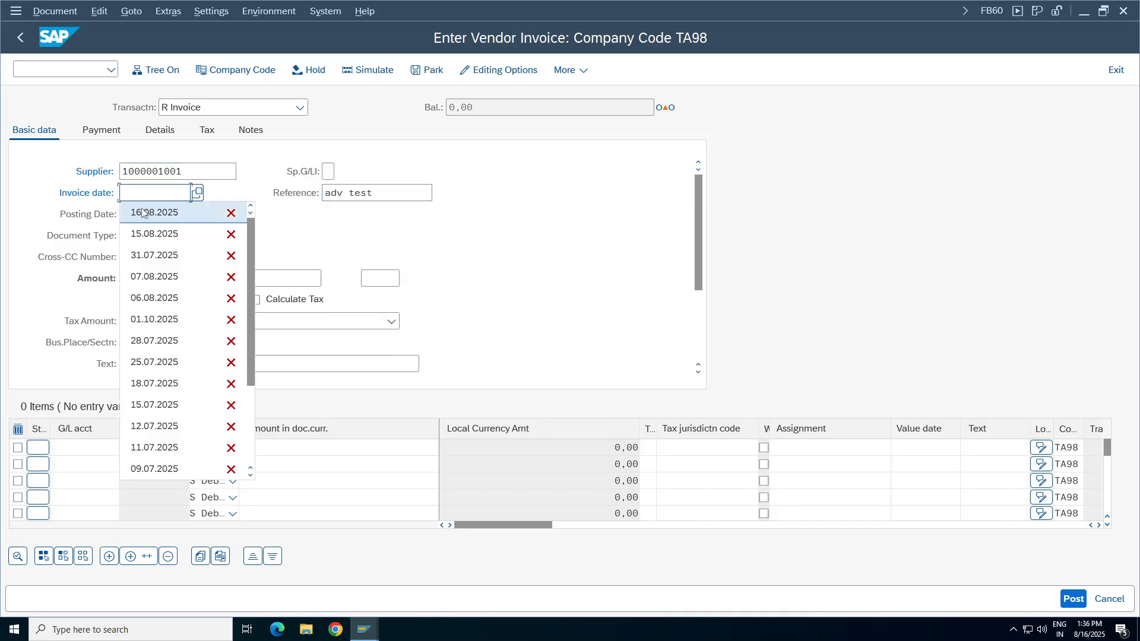
pyautogui.click(142, 212)
pyautogui.click(139, 278)
pyautogui.click(139, 298)
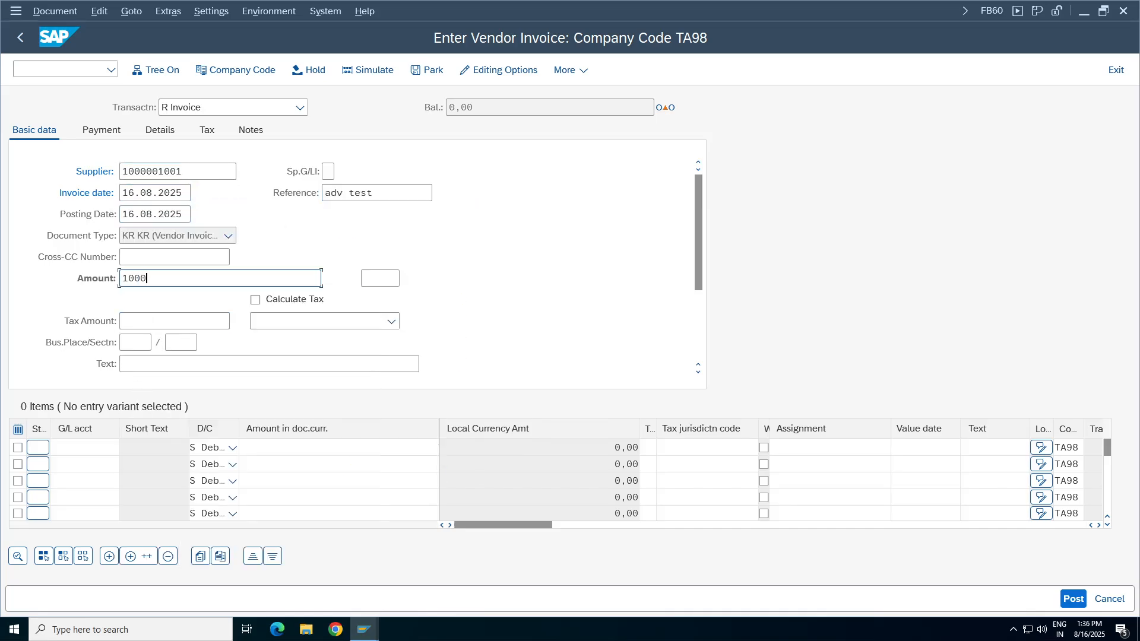
pyautogui.click(168, 363)
pyautogui.click(166, 118)
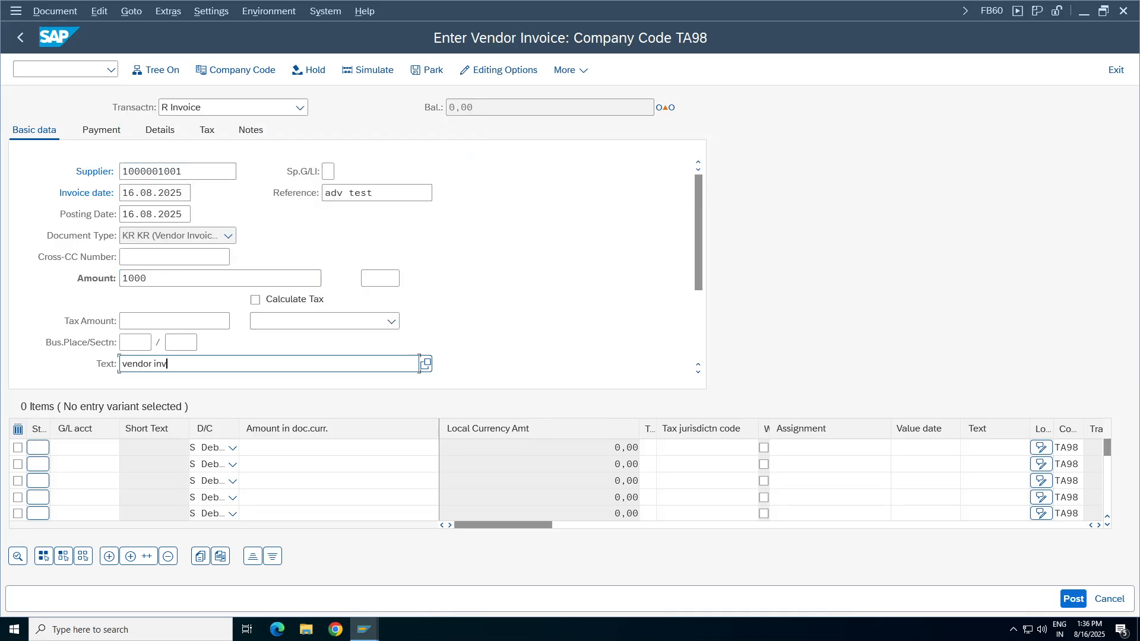
# Enter a debit line item for G/L account 3000 with amount 1000 and text STATIONERY EXP.
pyautogui.click(84, 448)
pyautogui.click(84, 155)
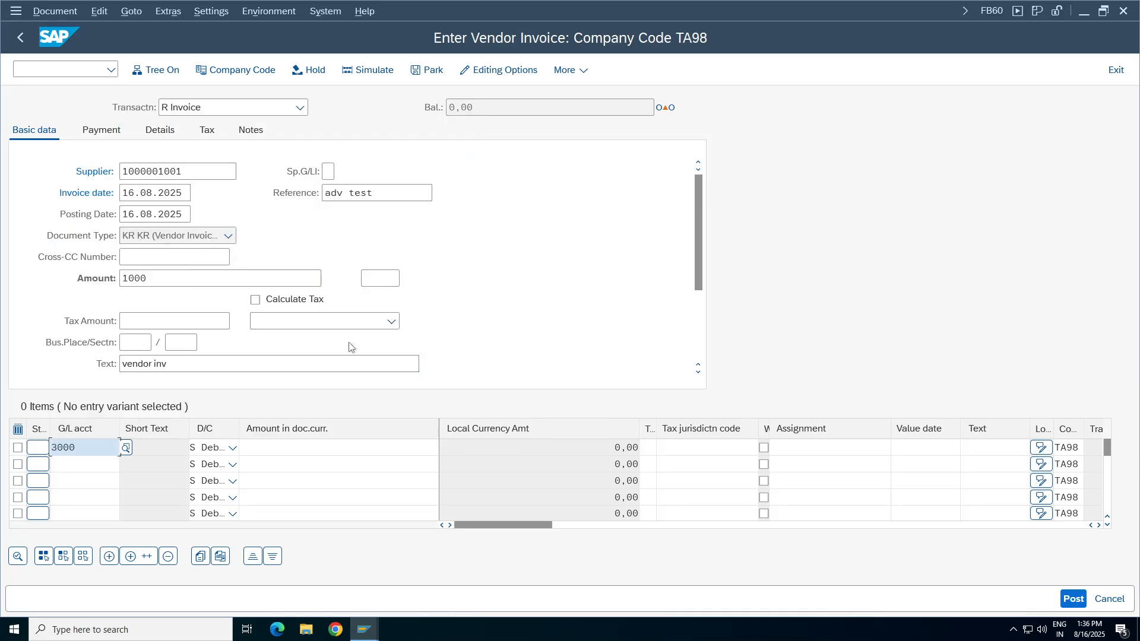
pyautogui.click(339, 448)
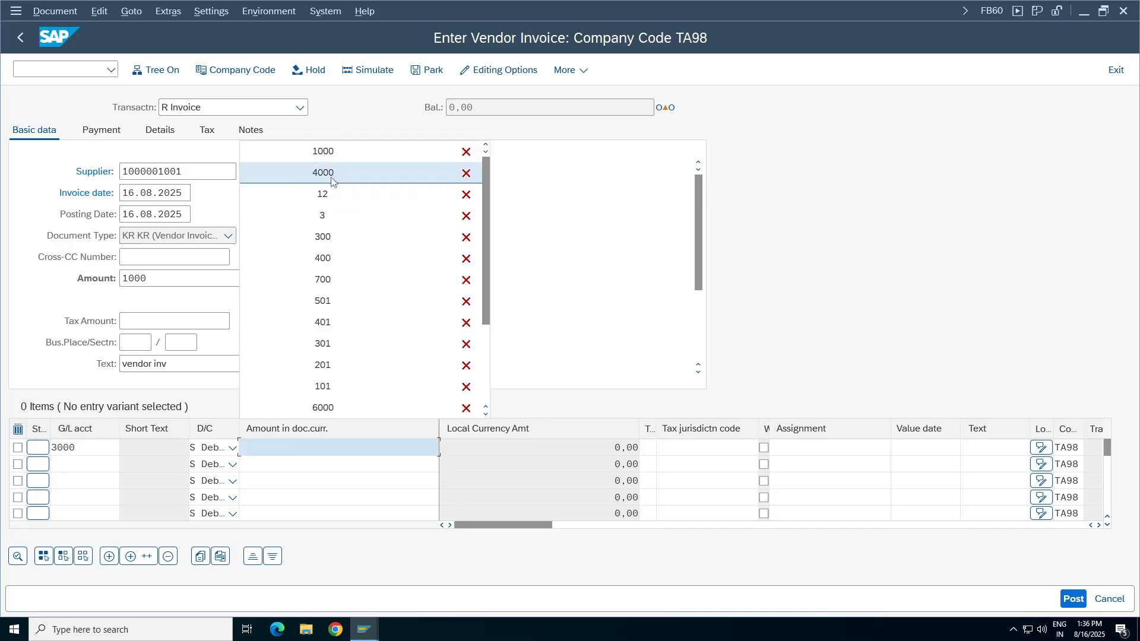
pyautogui.click(329, 155)
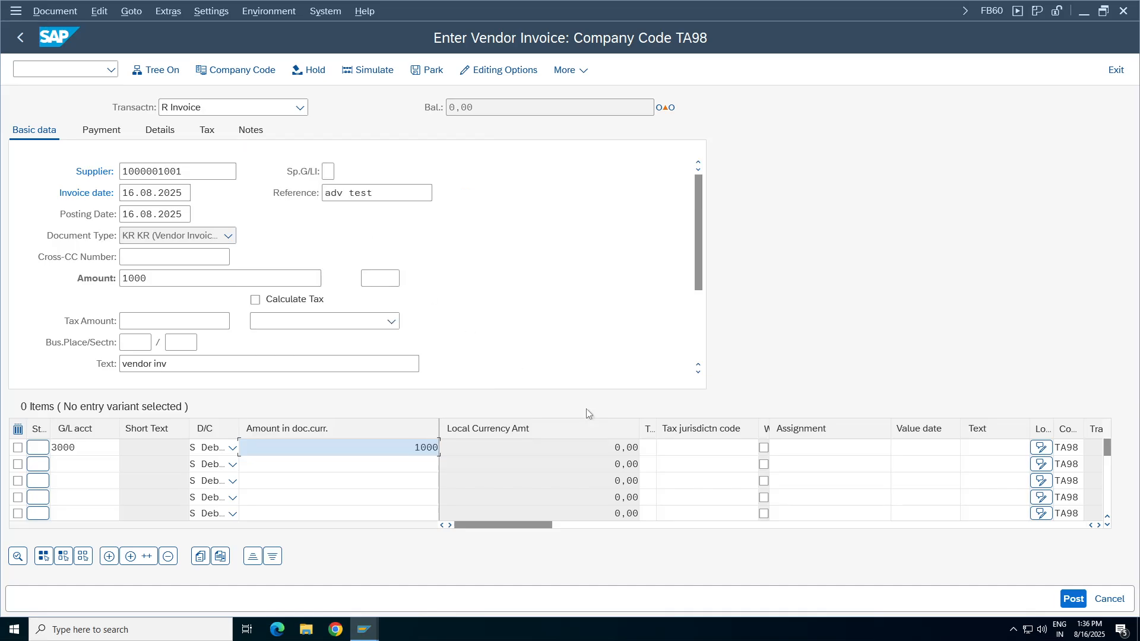
pyautogui.click(1024, 450)
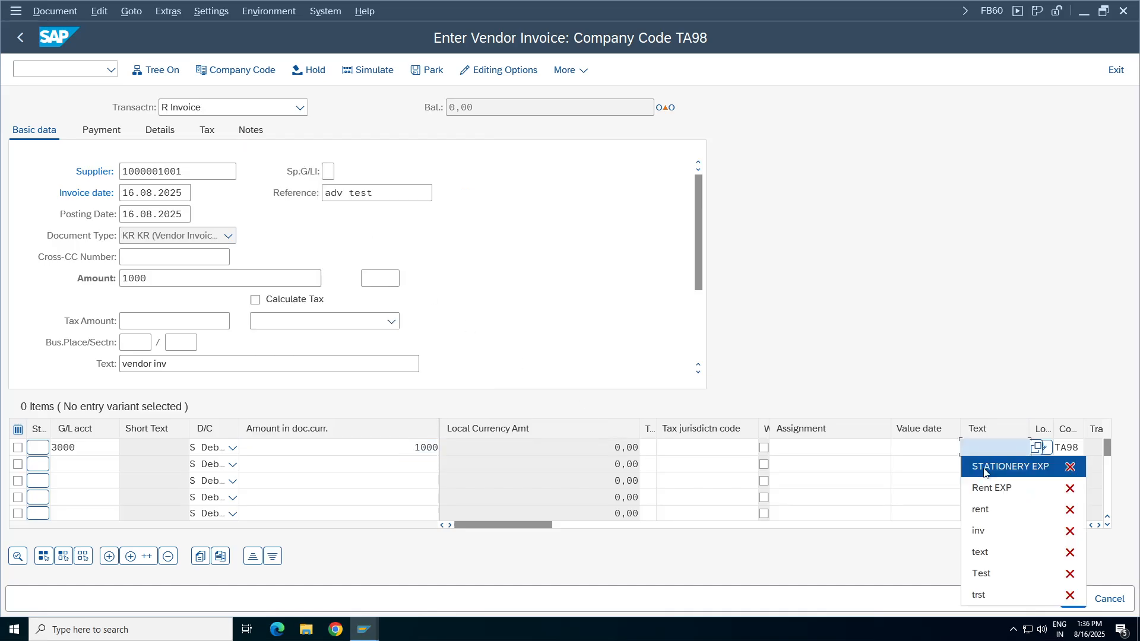
pyautogui.click(1009, 466)
# Assign cost center 100100 to the stationery expense line.
pyautogui.click(1099, 526)
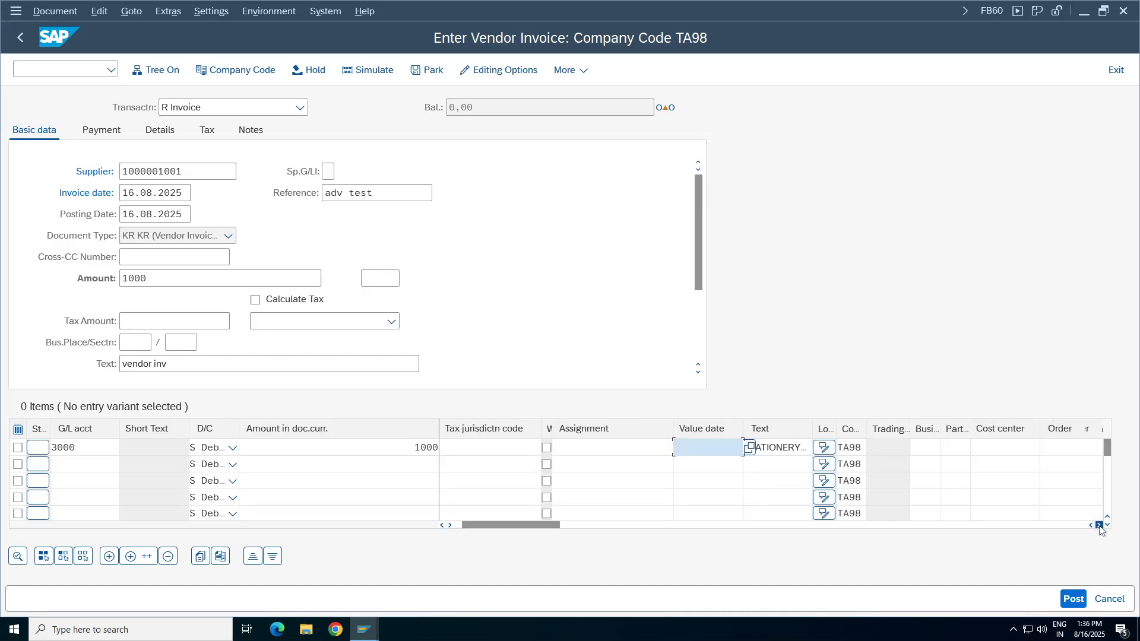
pyautogui.click(1098, 525)
pyautogui.click(891, 448)
pyautogui.click(891, 468)
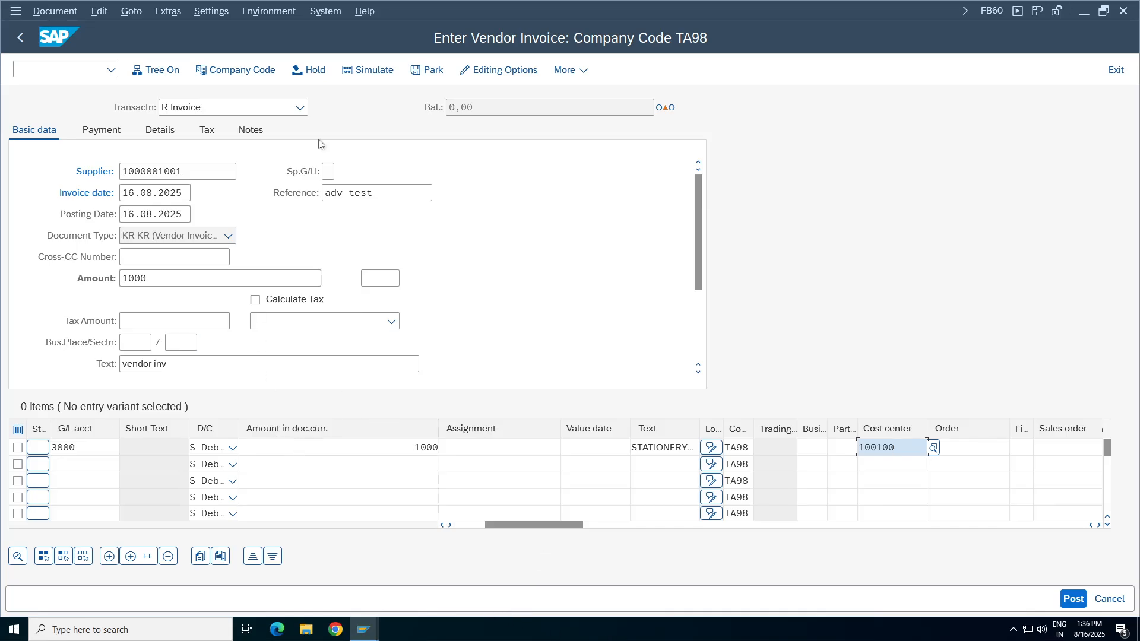
# Set the invoice currency to INR.
pyautogui.click(55, 11)
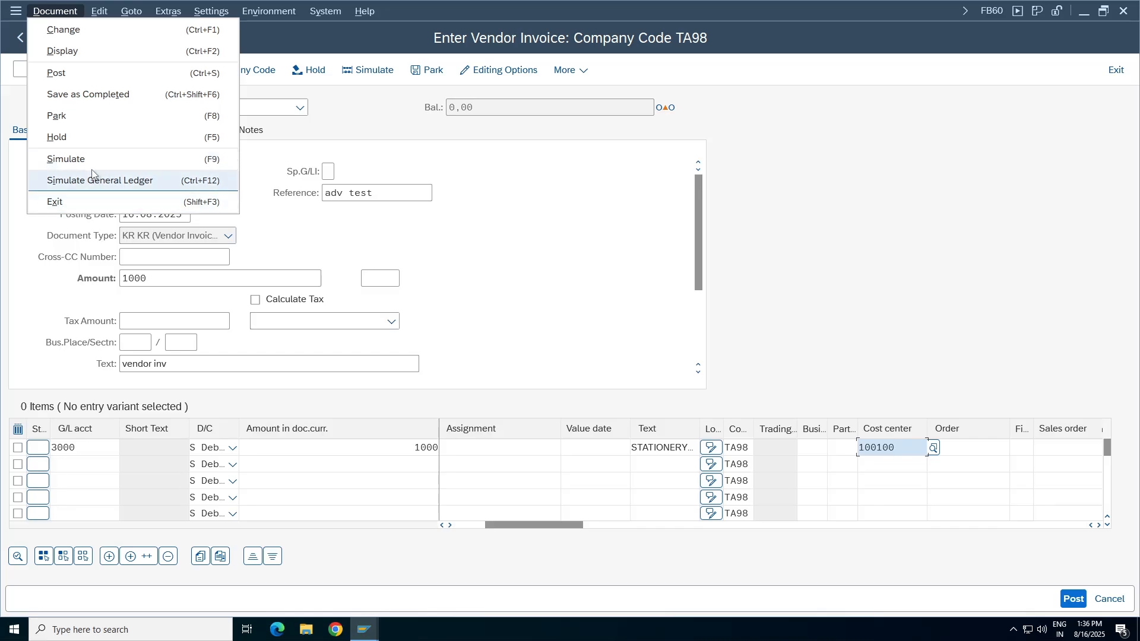
pyautogui.click(365, 277)
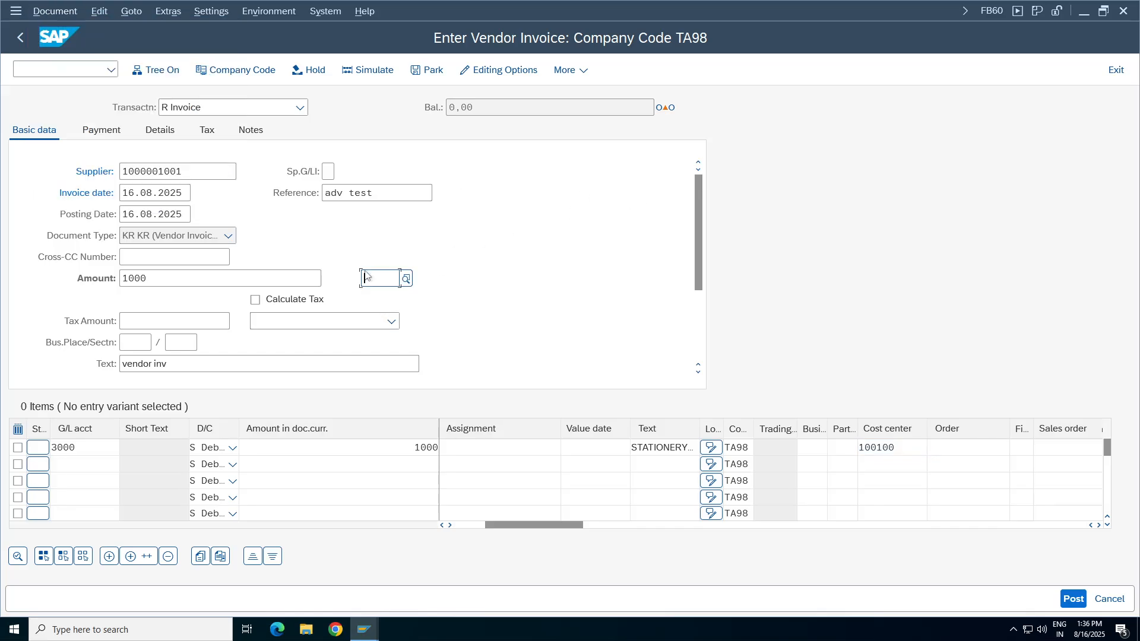
pyautogui.write('inr')
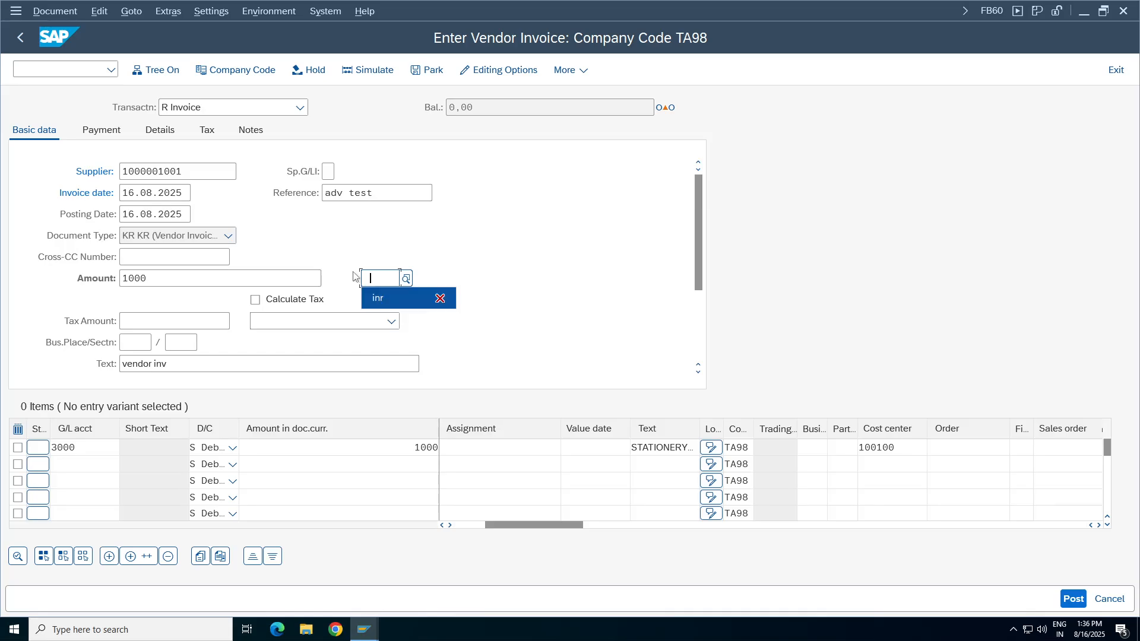
# Simulate the vendor invoice and acknowledge the down payment information message.
pyautogui.click(34, 9)
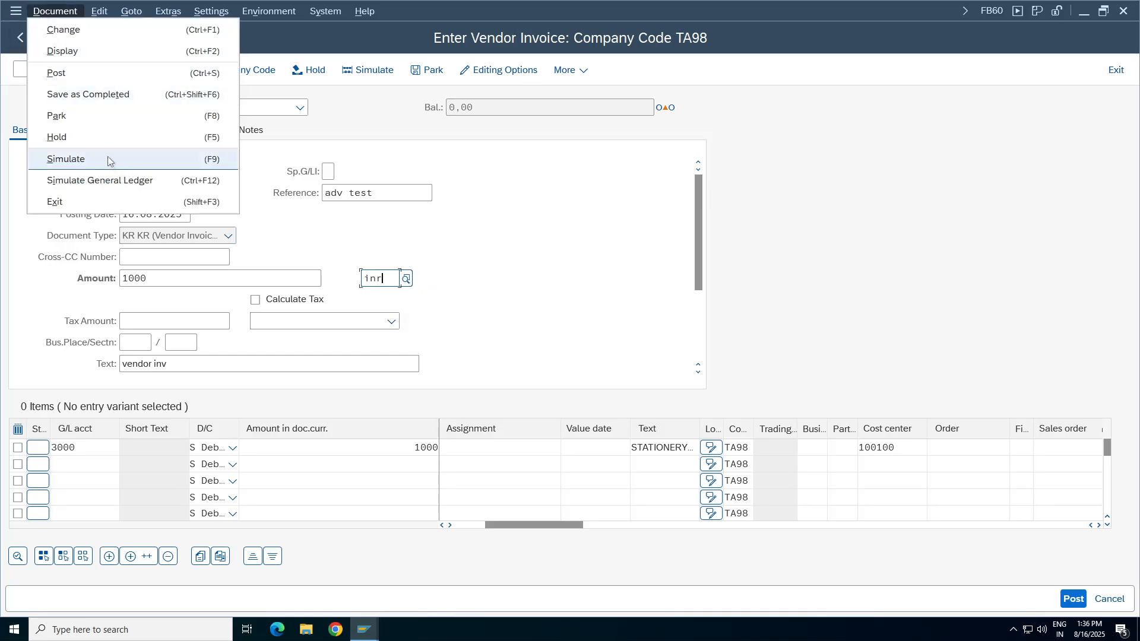
pyautogui.click(196, 159)
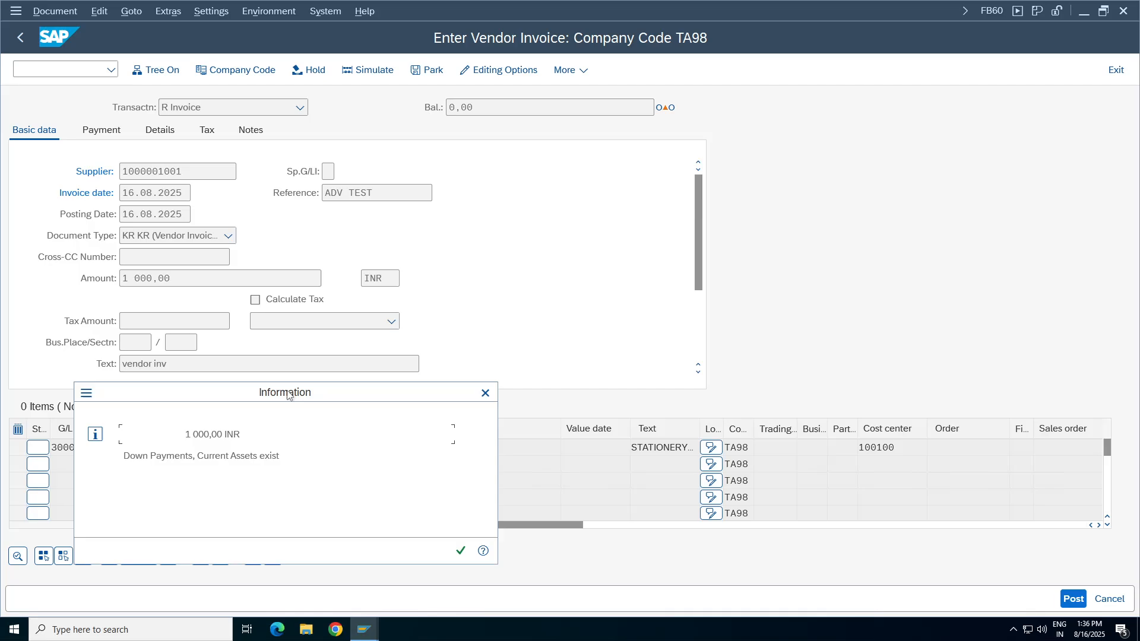
pyautogui.moveTo(287, 394); pyautogui.dragTo(461, 210)
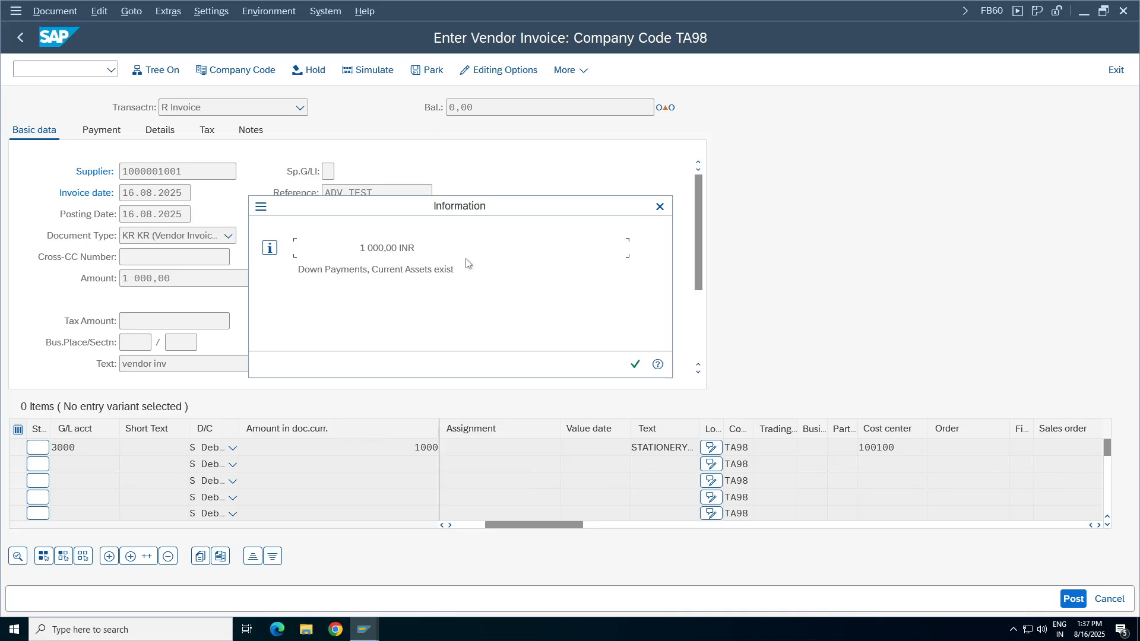
pyautogui.click(635, 364)
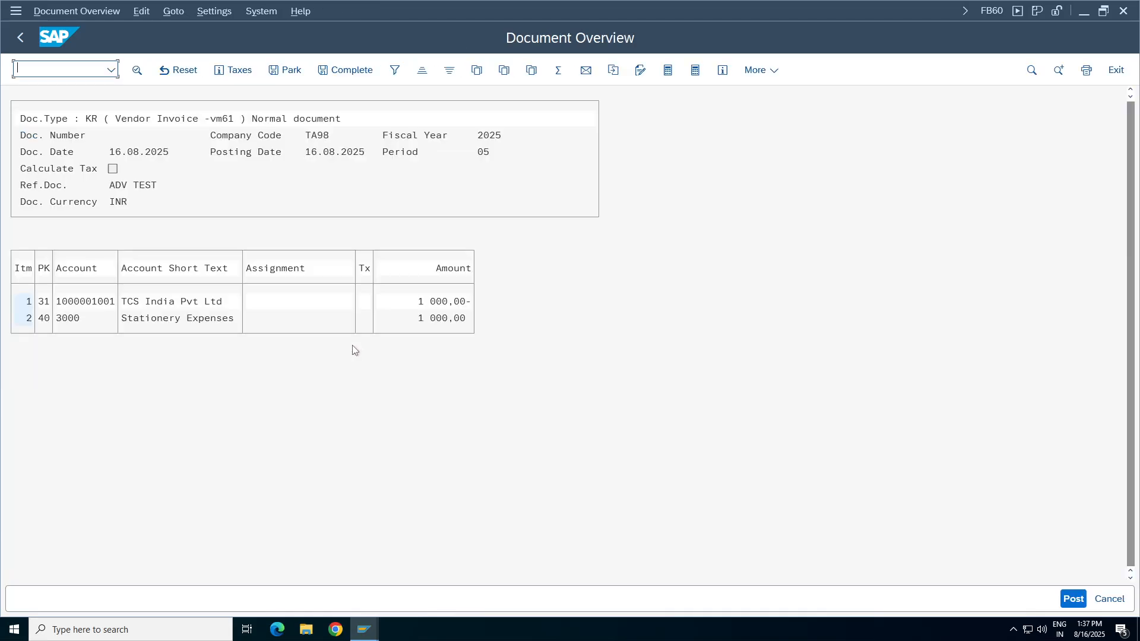
# Post the simulated vendor invoice.
pyautogui.click(43, 13)
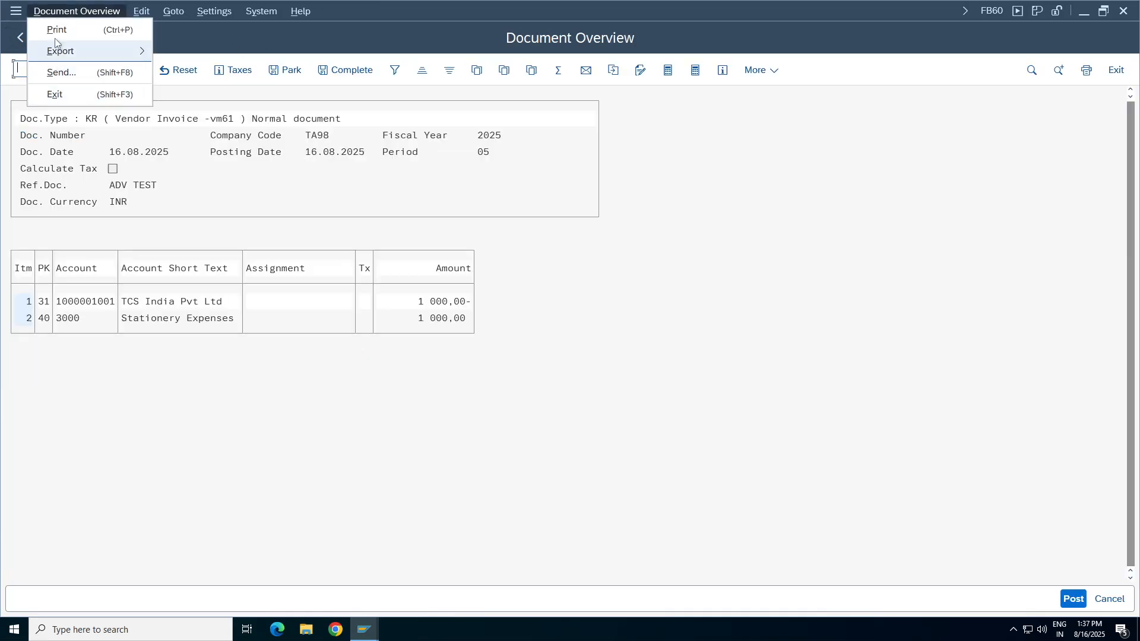
pyautogui.click(979, 434)
pyautogui.click(1067, 600)
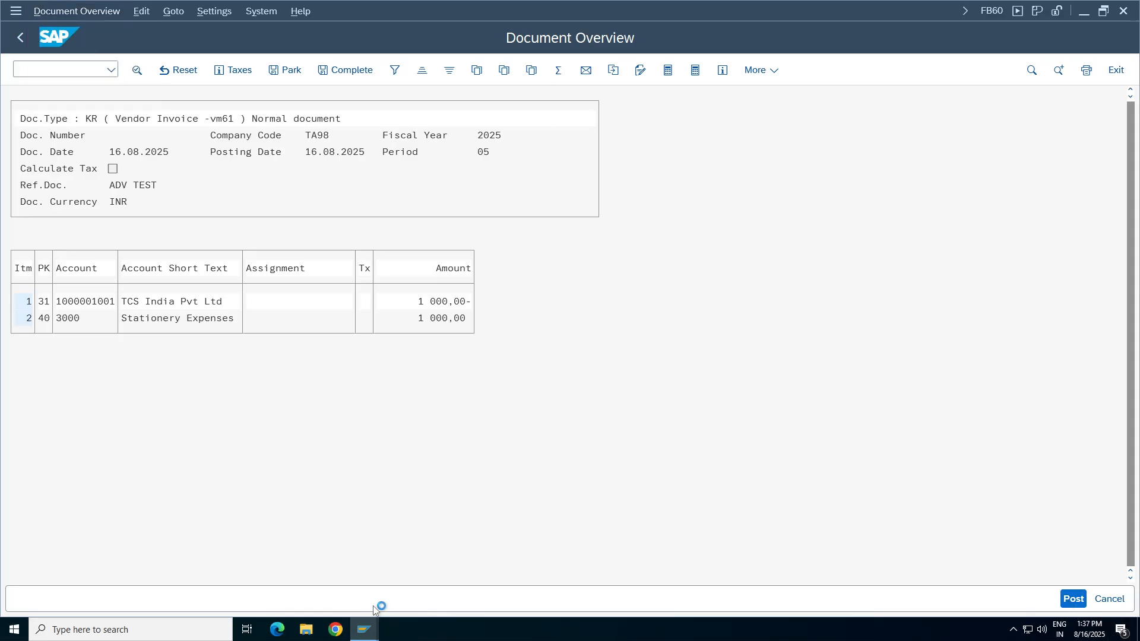
# Switch to the FBL1N vendor line item list, refresh it, and select the open vendor inv and advance request items to check their subtotal.
pyautogui.moveTo(366, 629)
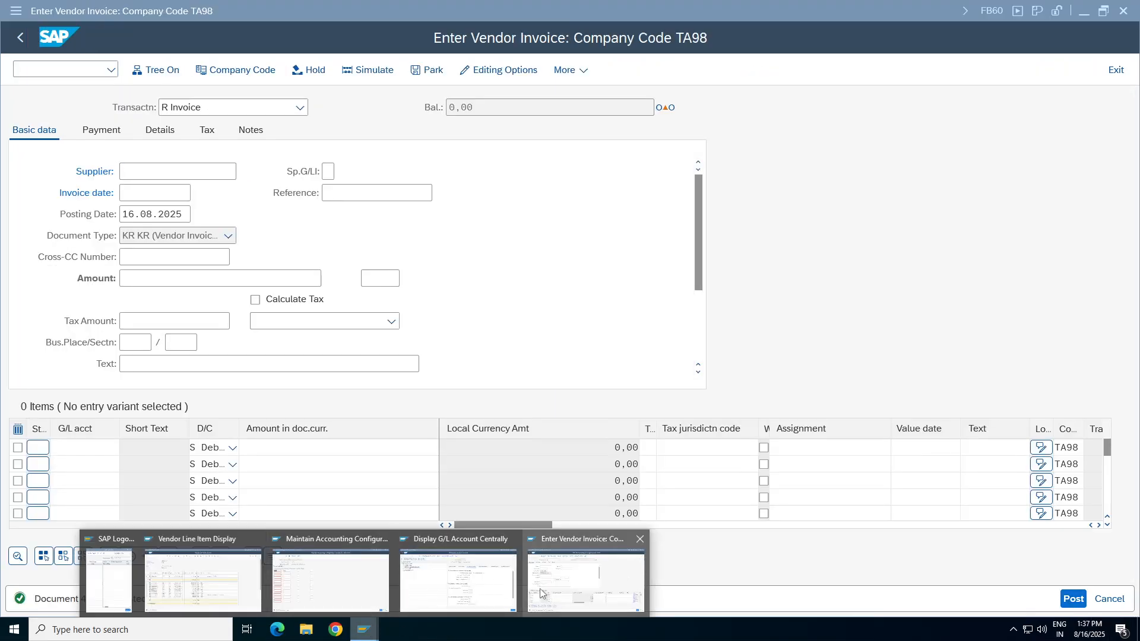
pyautogui.click(246, 596)
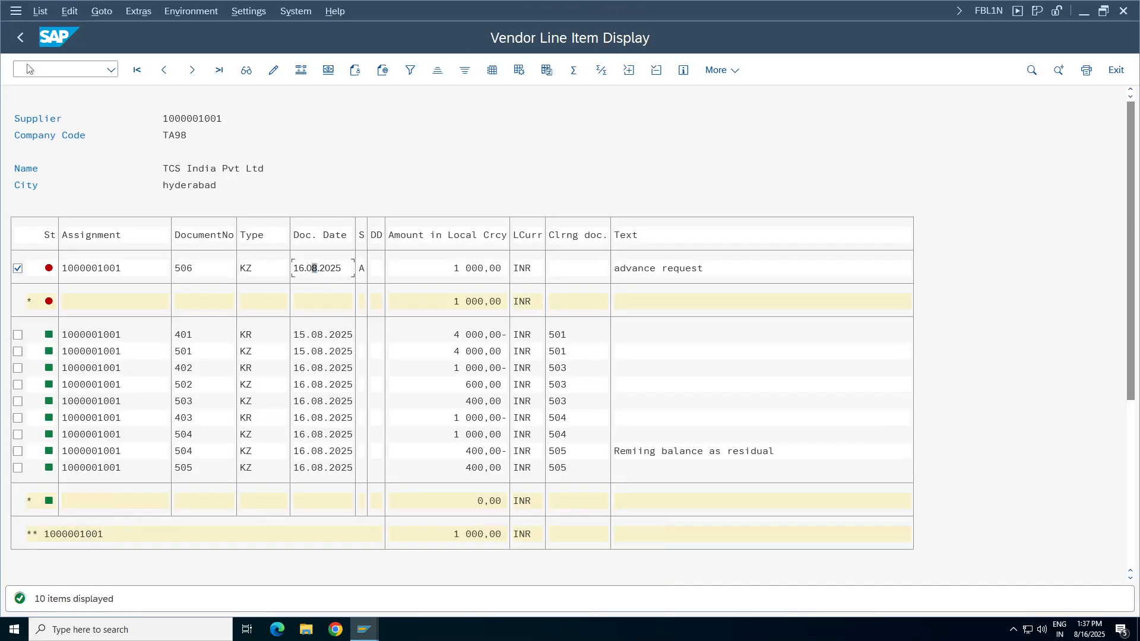
pyautogui.click(40, 11)
pyautogui.click(62, 52)
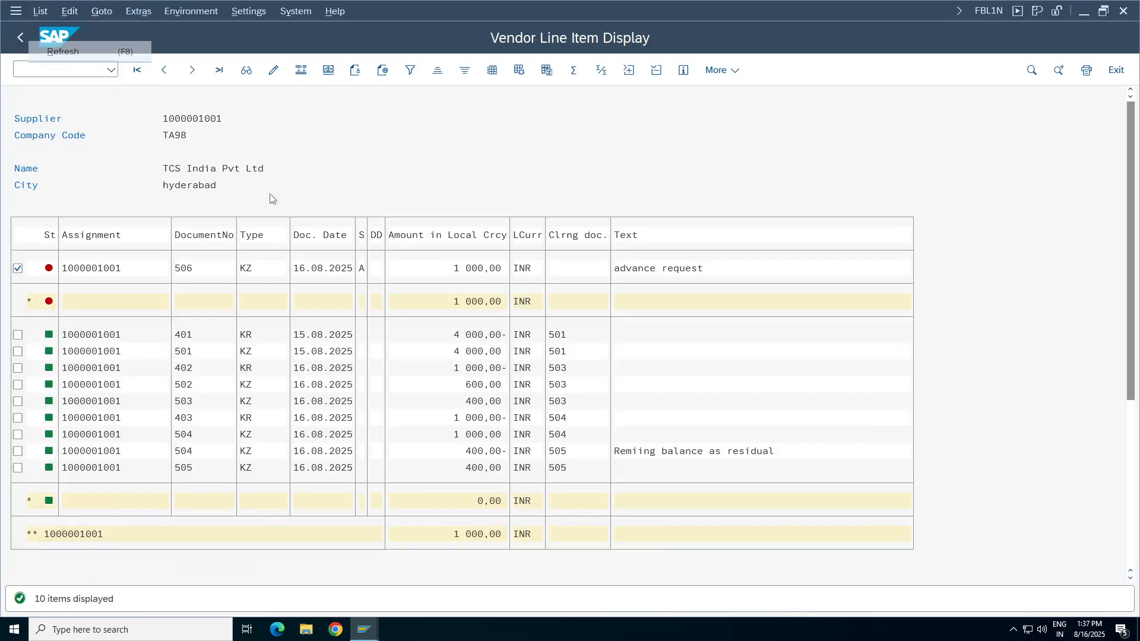
pyautogui.click(17, 270)
pyautogui.click(18, 288)
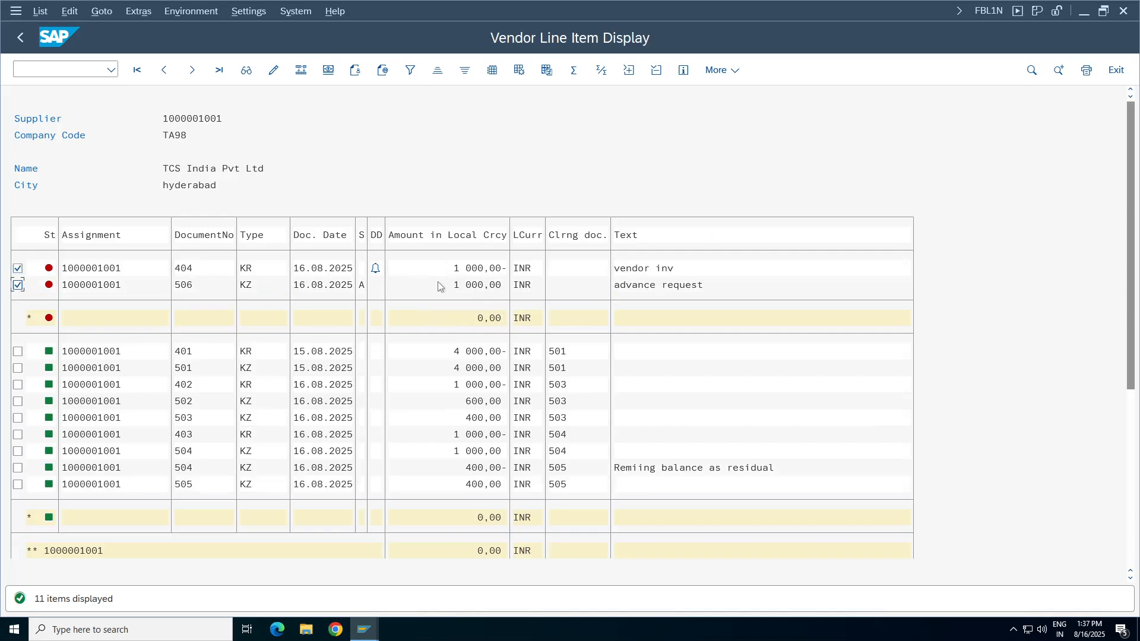
pyautogui.click(482, 318)
# Return to the FB60 invoice entry screen and exit it without saving, back to SAP Easy Access.
pyautogui.click(364, 629)
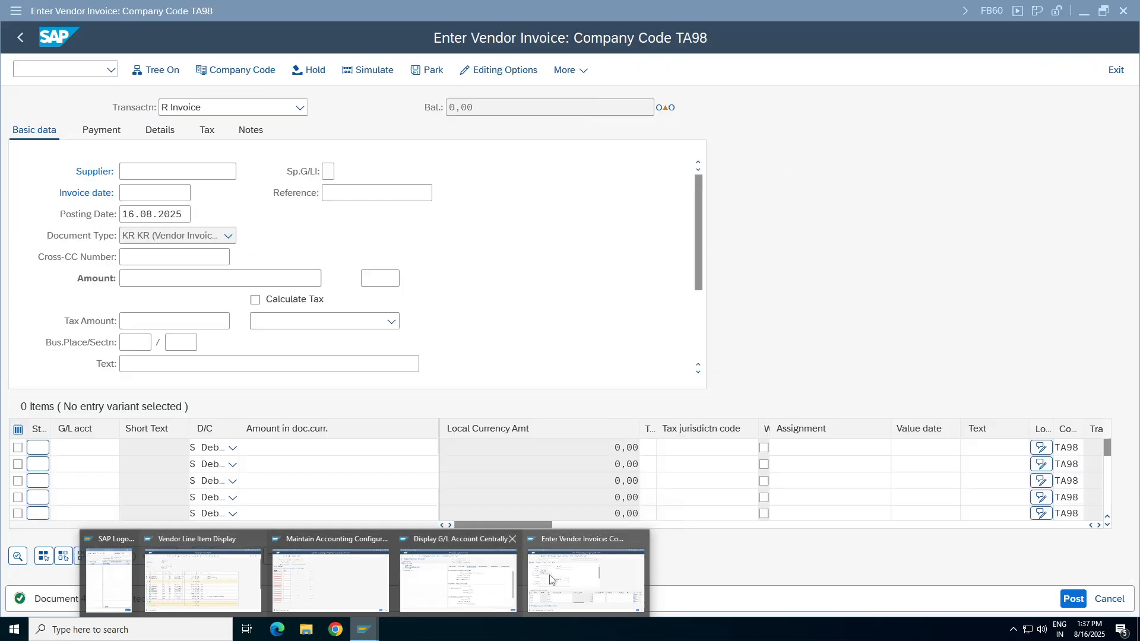
pyautogui.click(574, 588)
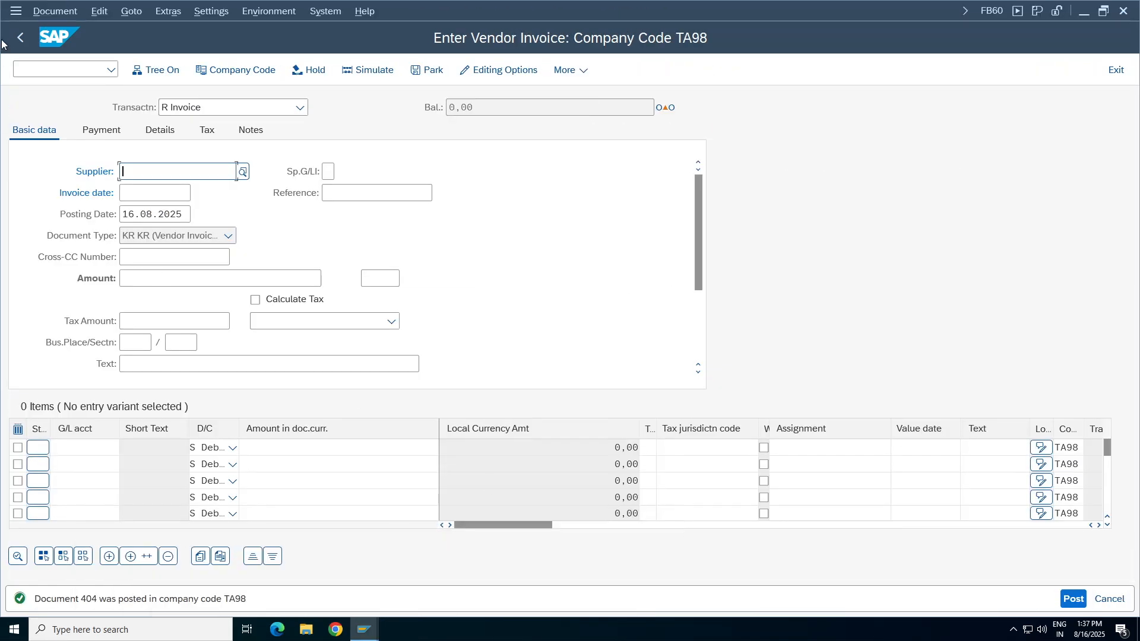
pyautogui.press('Return')
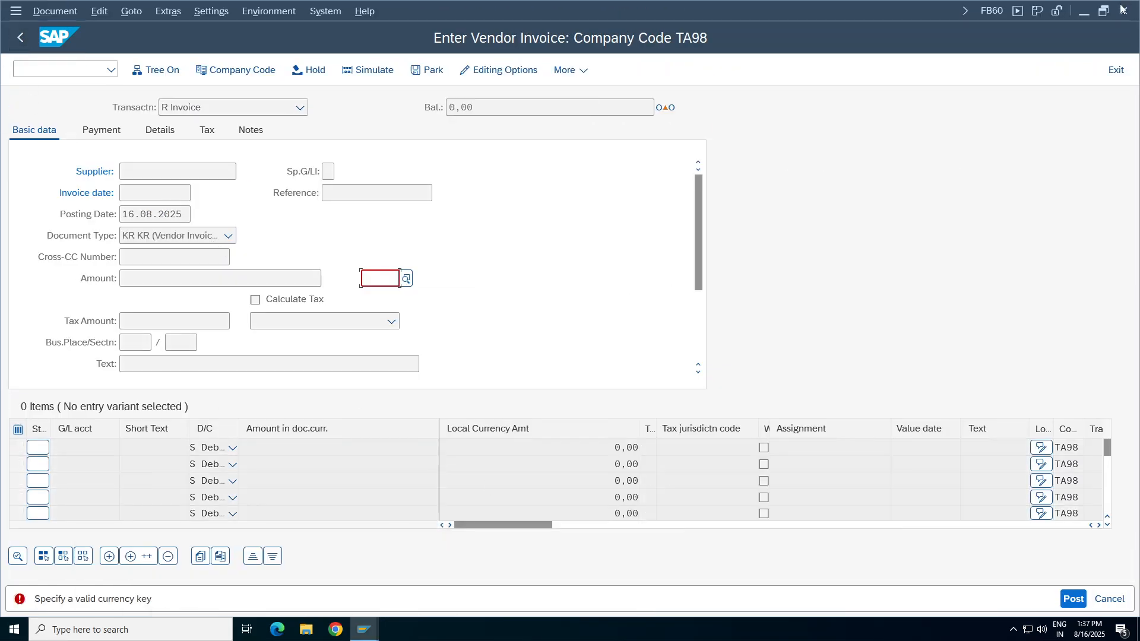
pyautogui.click(1106, 71)
pyautogui.click(1111, 69)
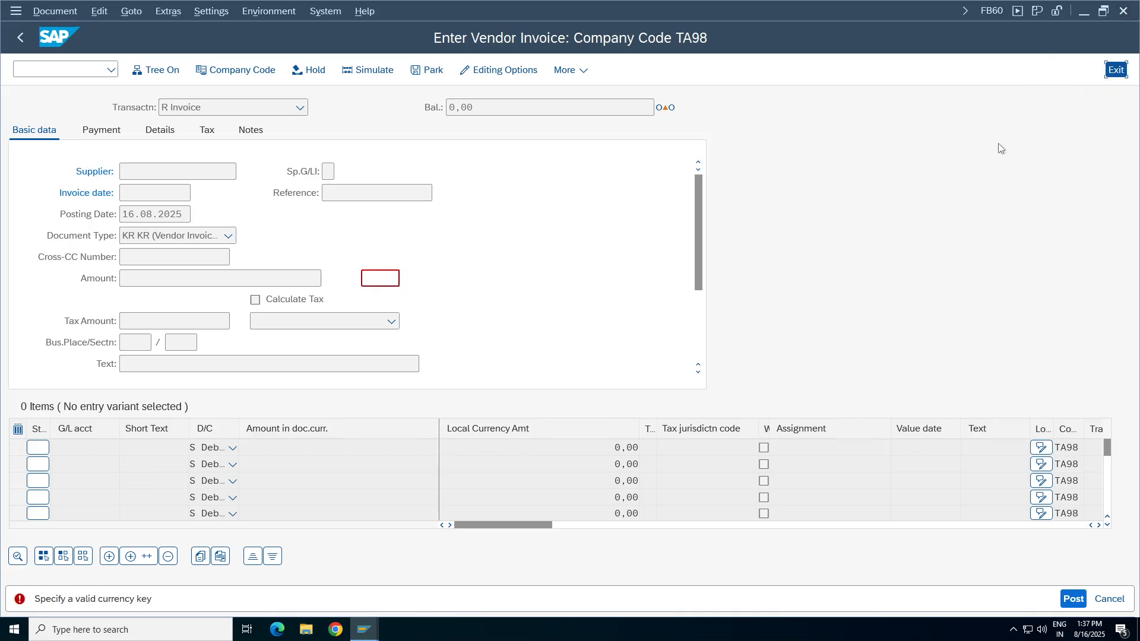
pyautogui.click(306, 368)
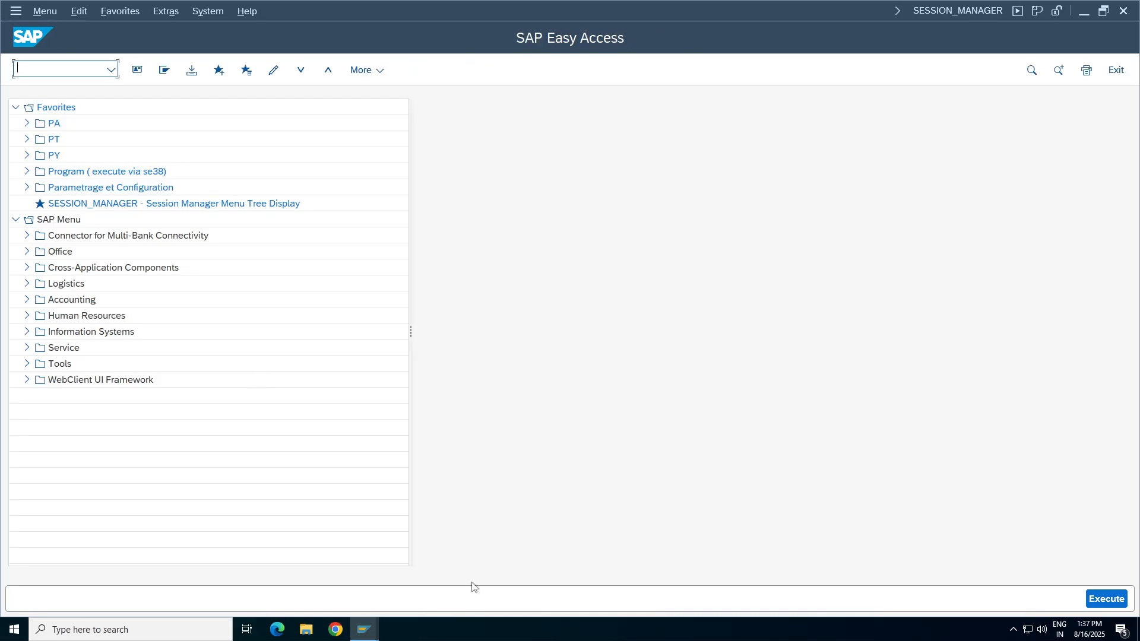
# Review the open vendor invoice and down payment items in the FBL1N line item list.
pyautogui.moveTo(364, 620)
pyautogui.click(238, 587)
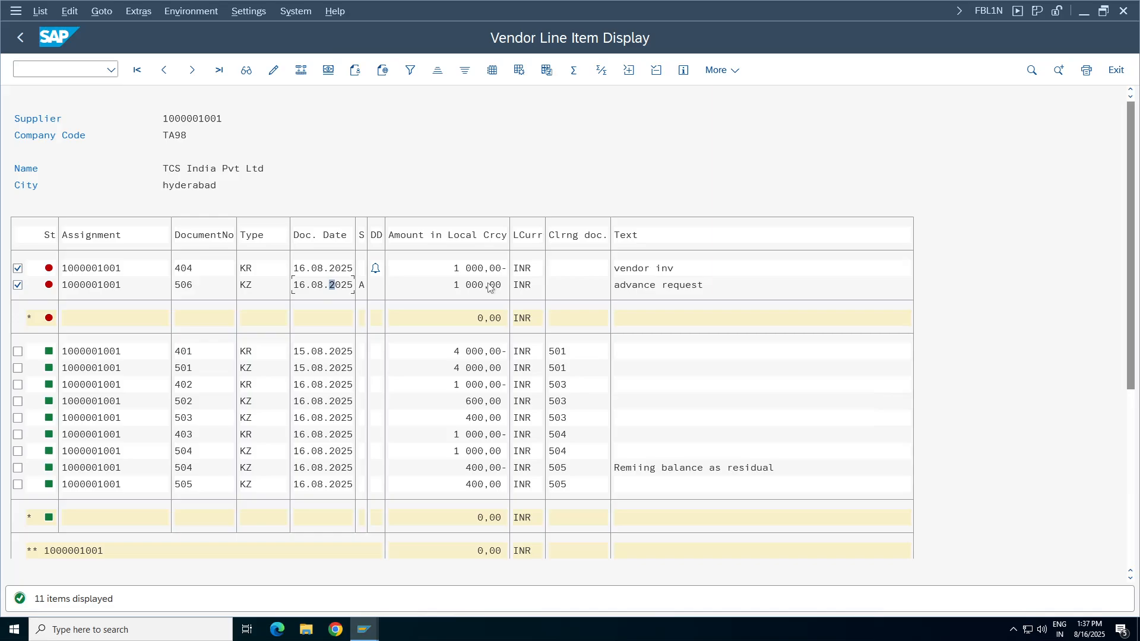
pyautogui.click(335, 271)
pyautogui.click(469, 286)
# Switch to the SAP Easy Access session and locate F-44 - Clear under Accounting, Financial Accounting, Accounts Payable, Account.
pyautogui.moveTo(368, 630)
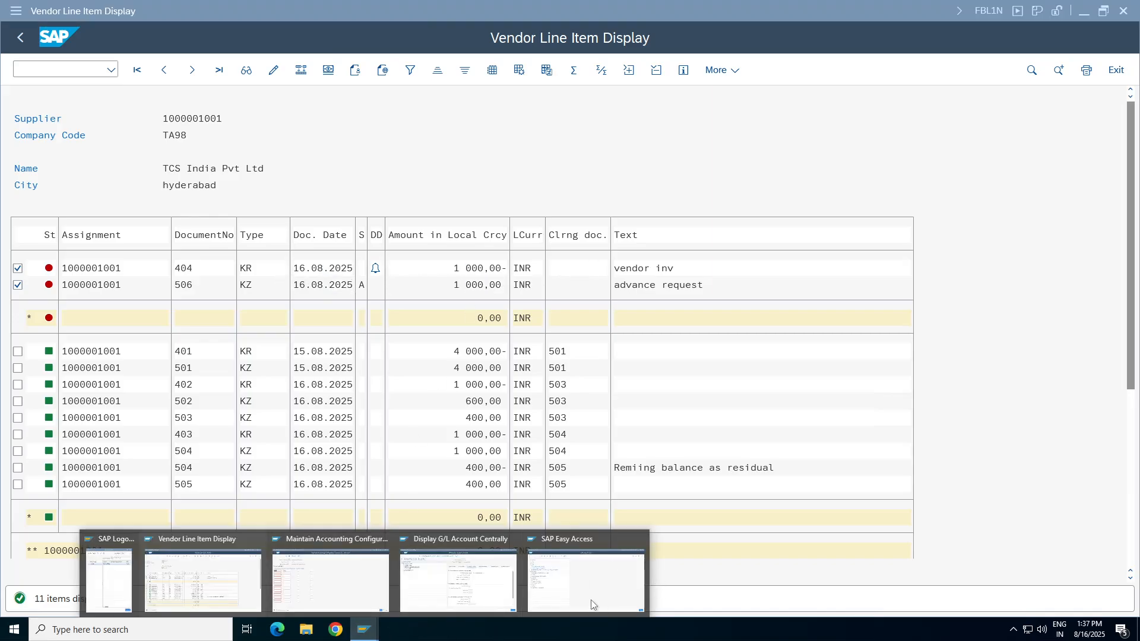
pyautogui.click(586, 573)
pyautogui.click(26, 299)
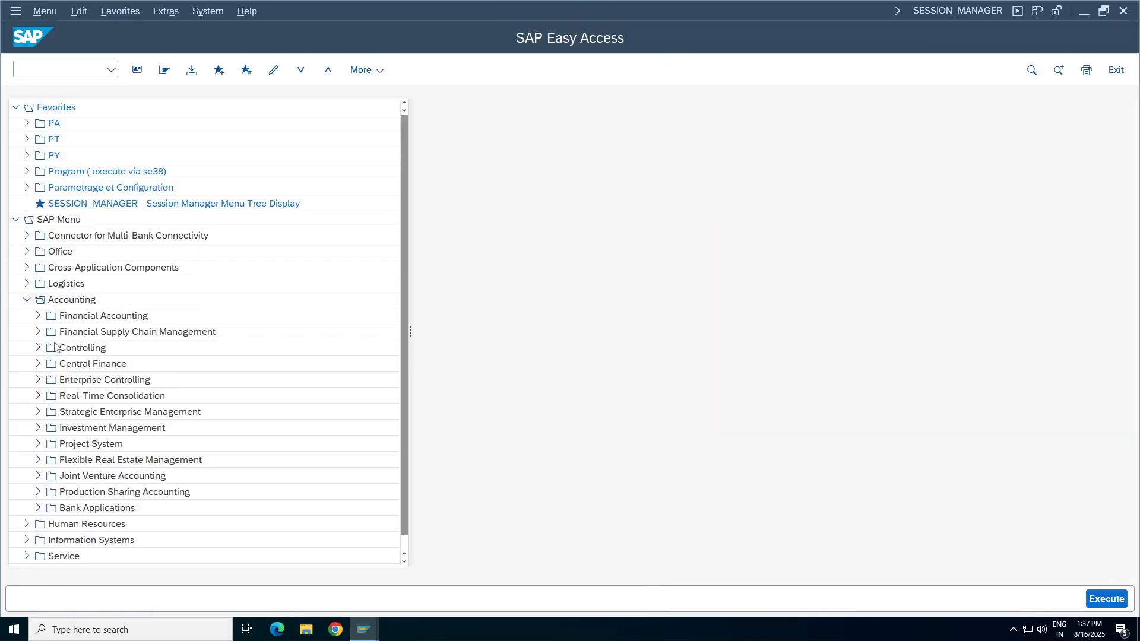
pyautogui.click(38, 317)
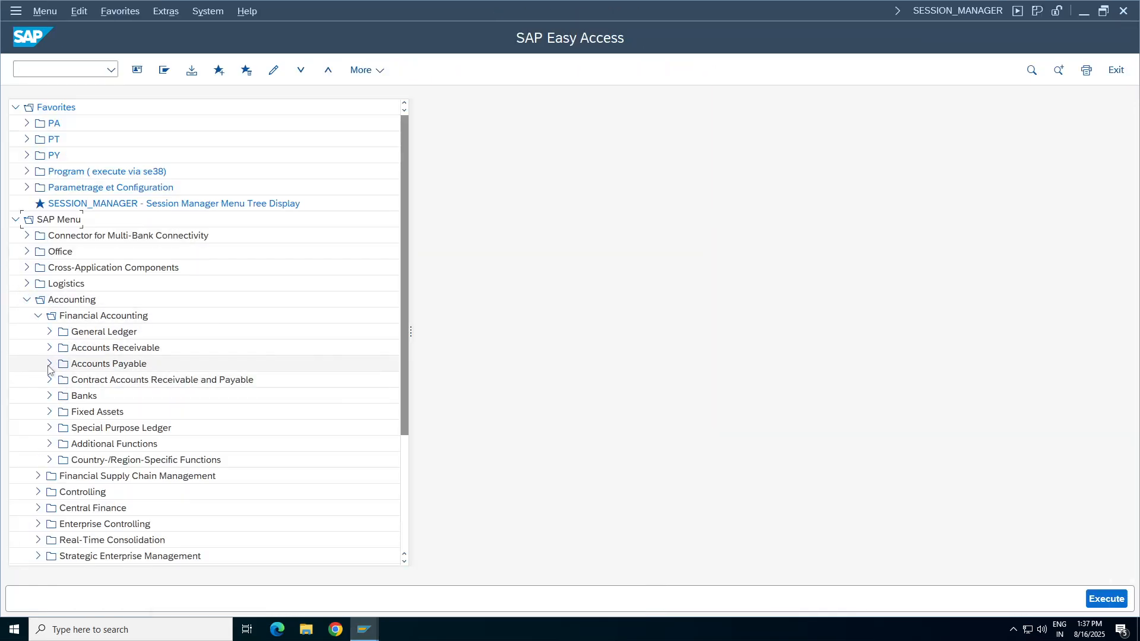
pyautogui.click(50, 363)
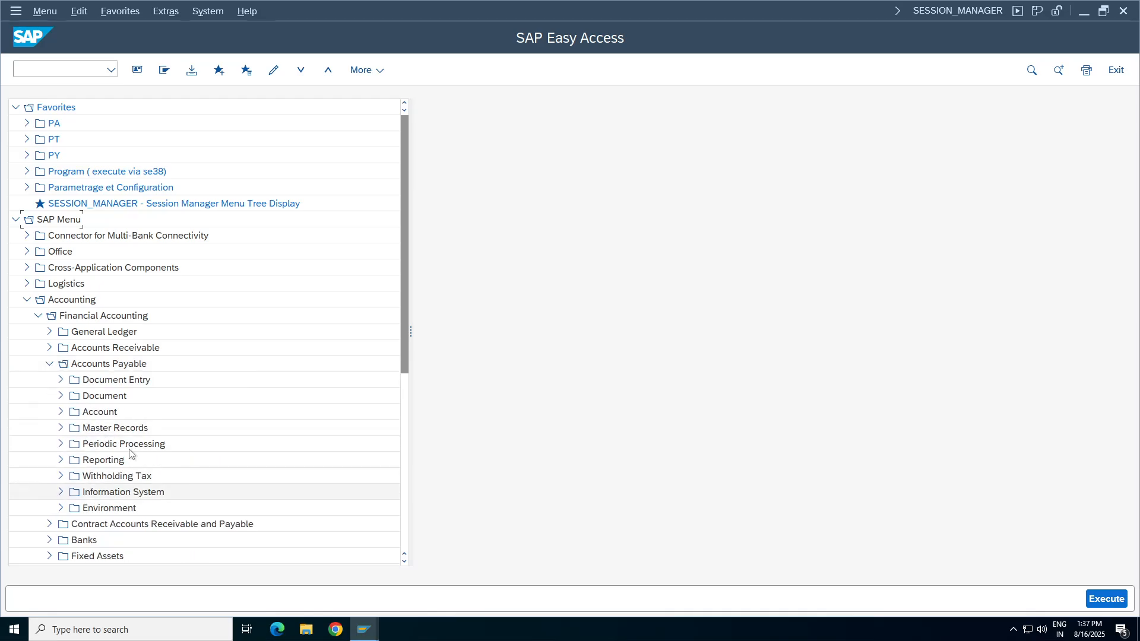
pyautogui.click(60, 411)
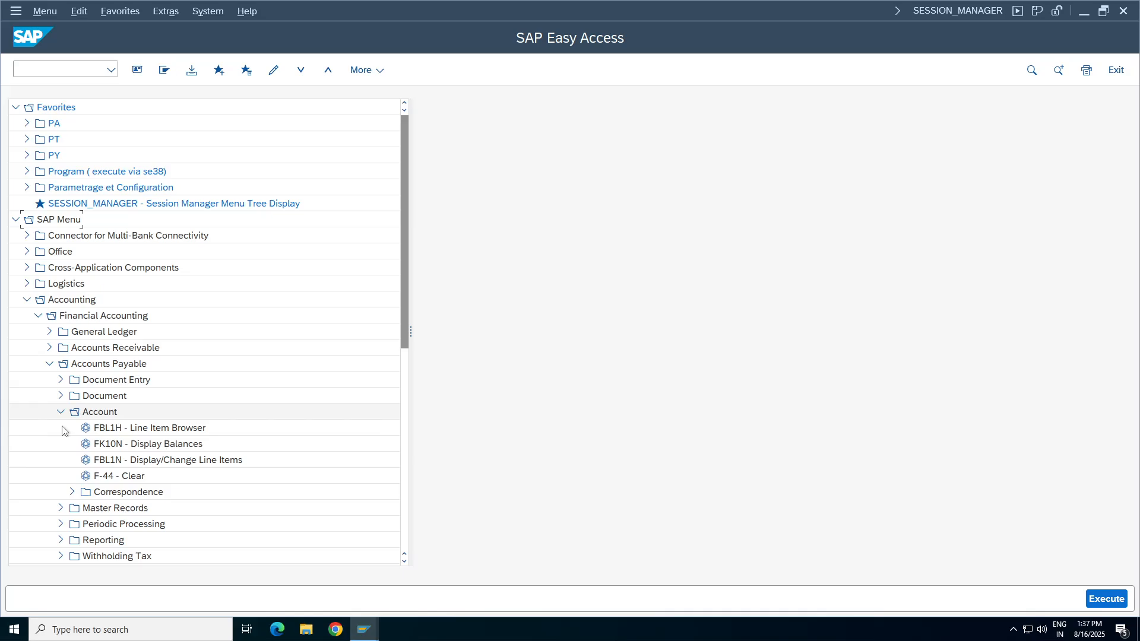
pyautogui.click(121, 481)
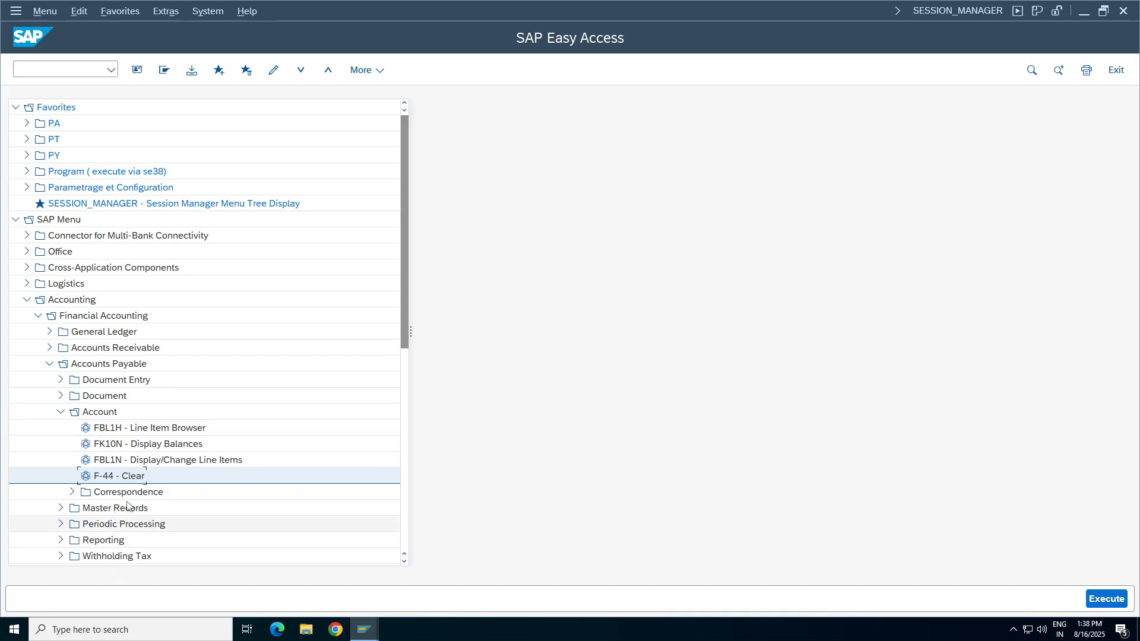
# Open the F-54 clearing transaction from the Down Payment folder under Accounts Payable document entry.
pyautogui.click(60, 412)
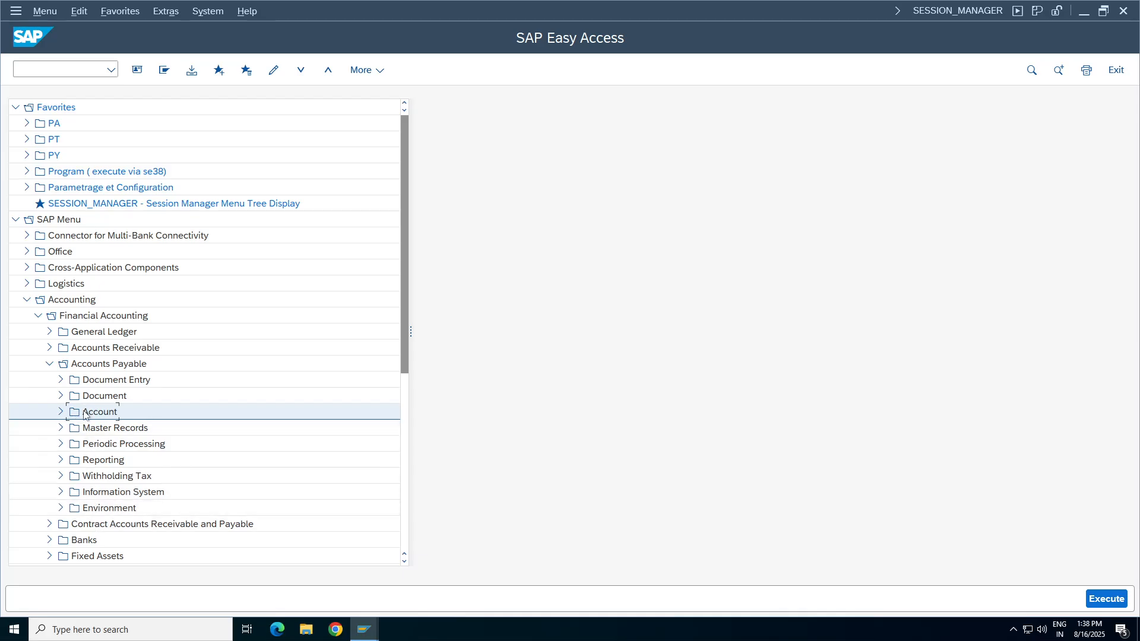
pyautogui.click(61, 380)
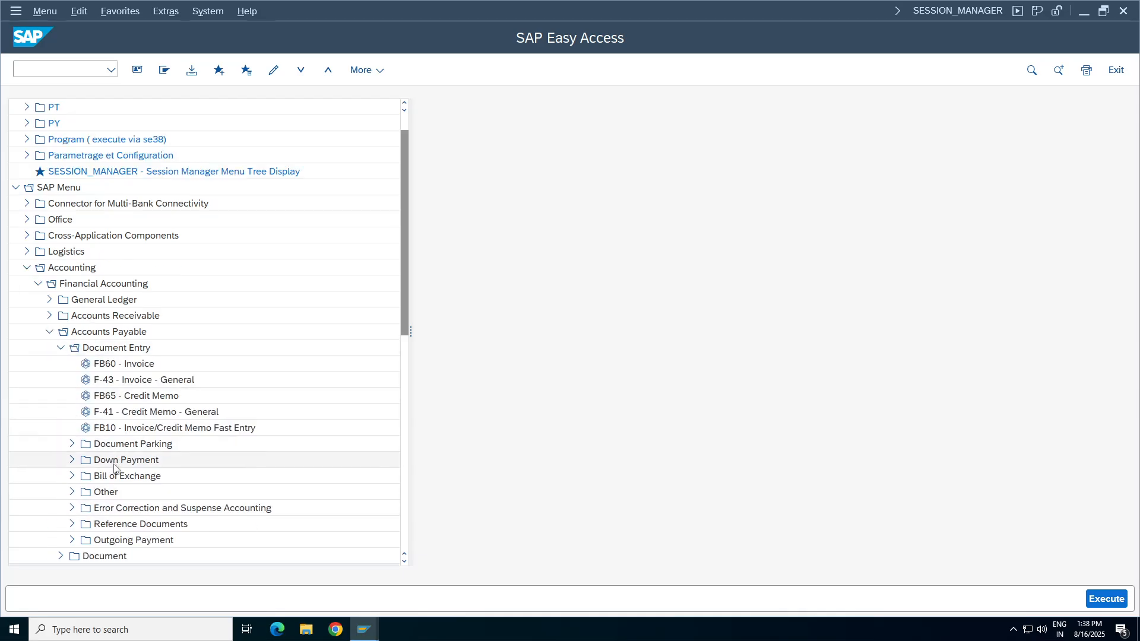
pyautogui.click(72, 460)
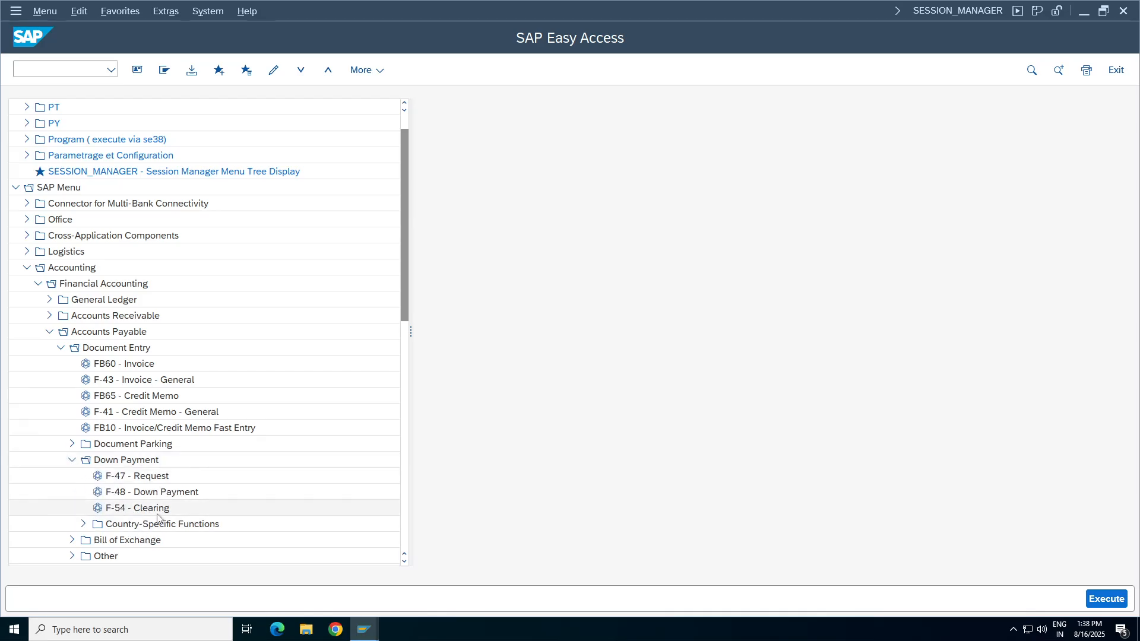
pyautogui.doubleClick(158, 511)
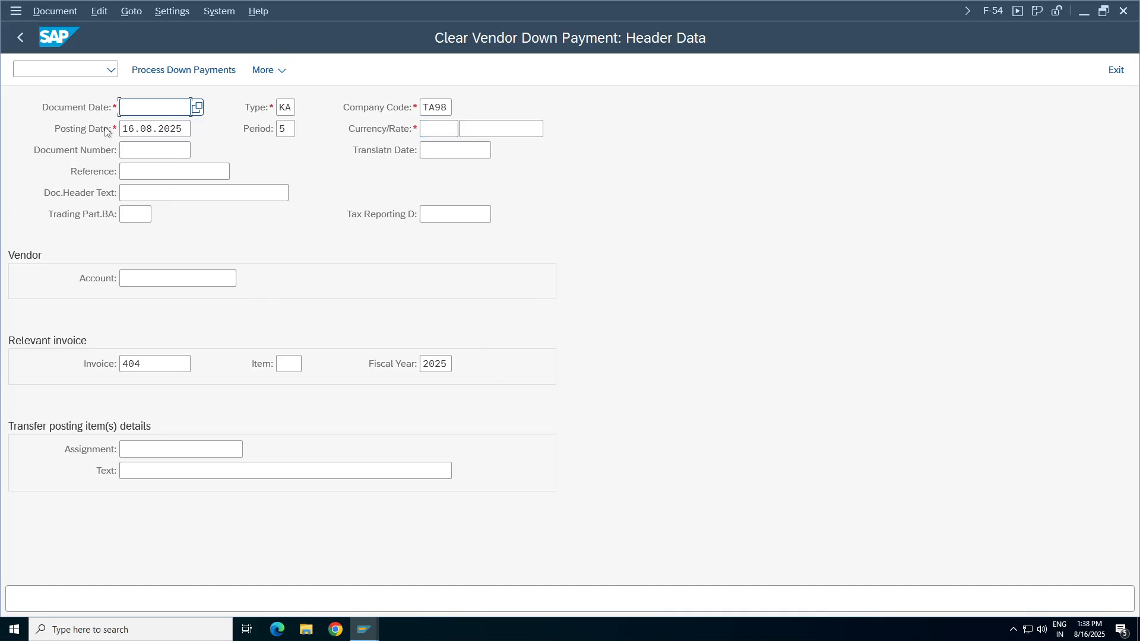
# Enter document date 16.08.2025 and the vendor's account in the F-54 header data and exit without saving.
pyautogui.click(155, 107)
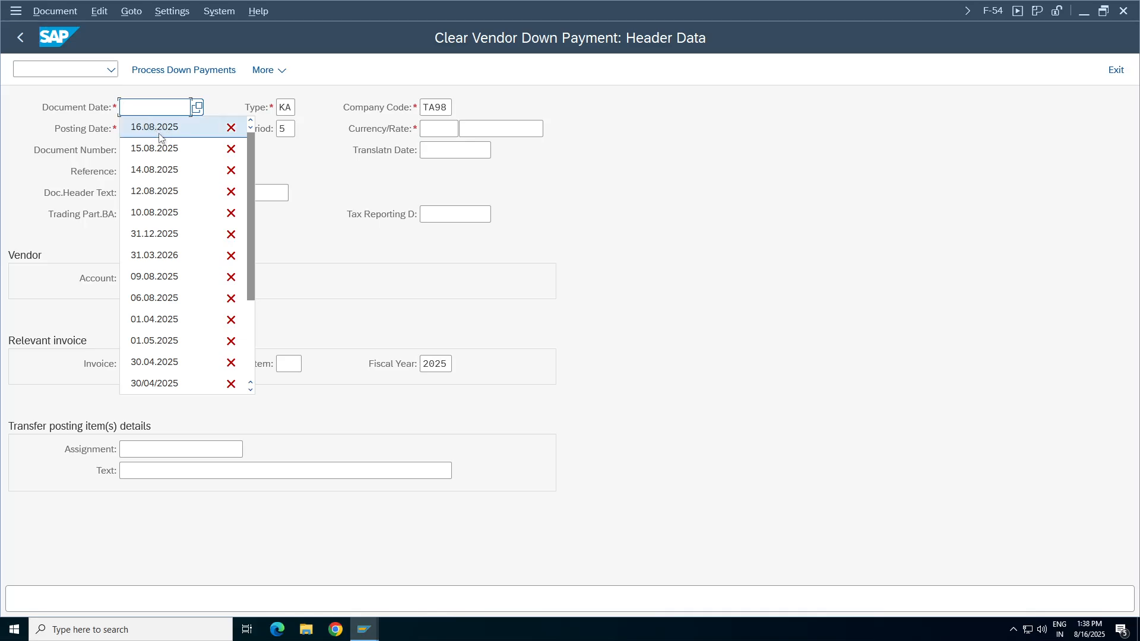
pyautogui.click(159, 132)
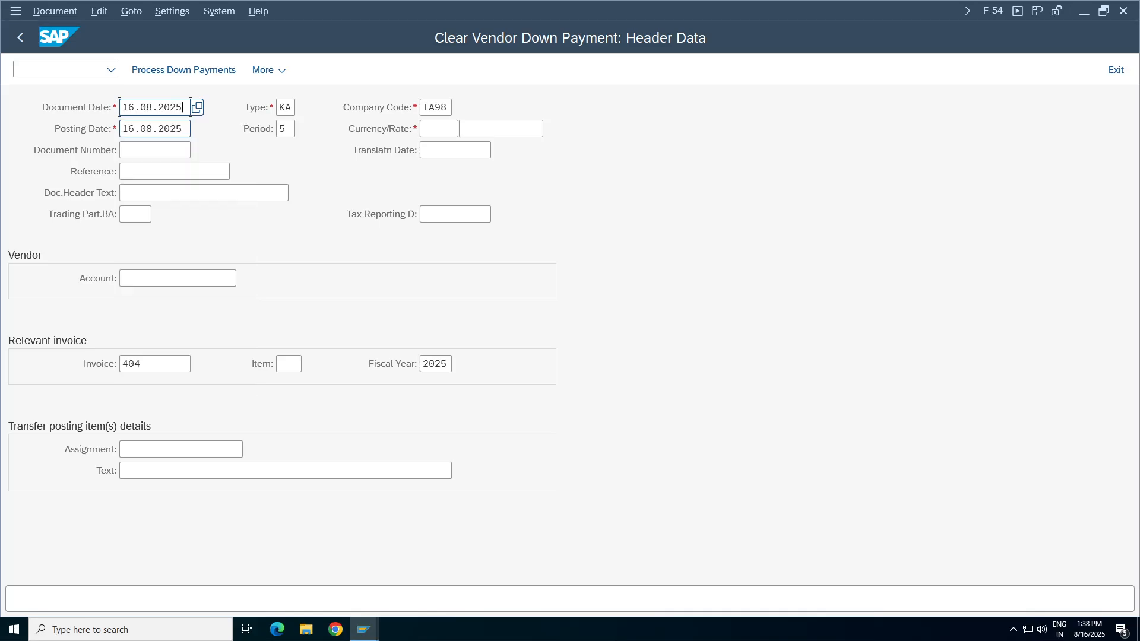
pyautogui.press('Tab')
pyautogui.press('Tab')
pyautogui.press('Tab')
pyautogui.click(149, 198)
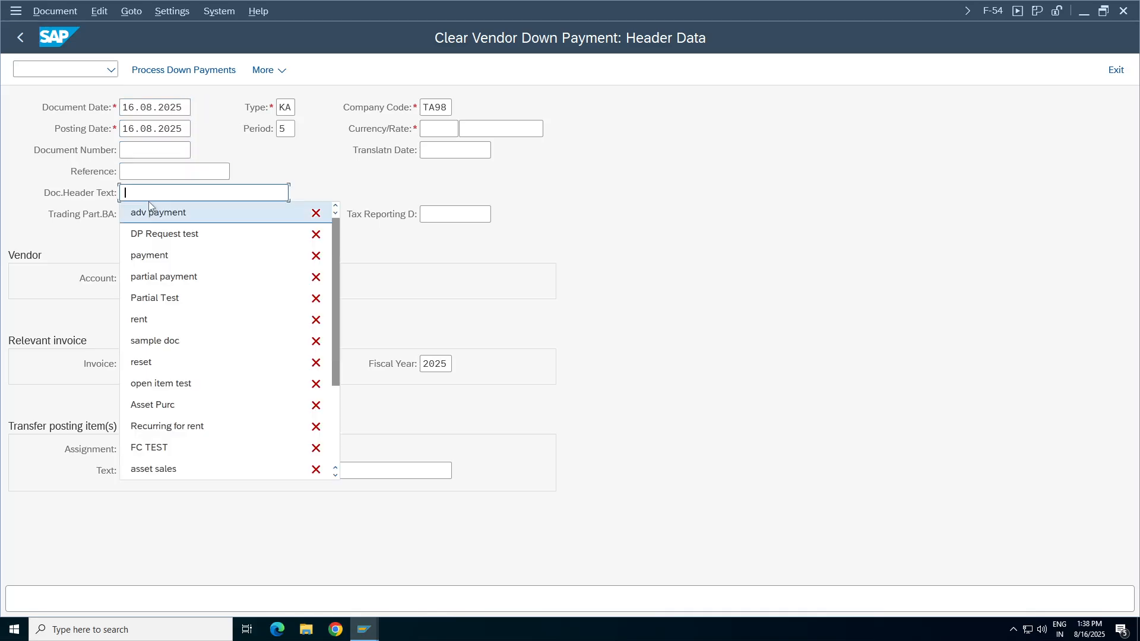
pyautogui.click(154, 188)
pyautogui.click(168, 283)
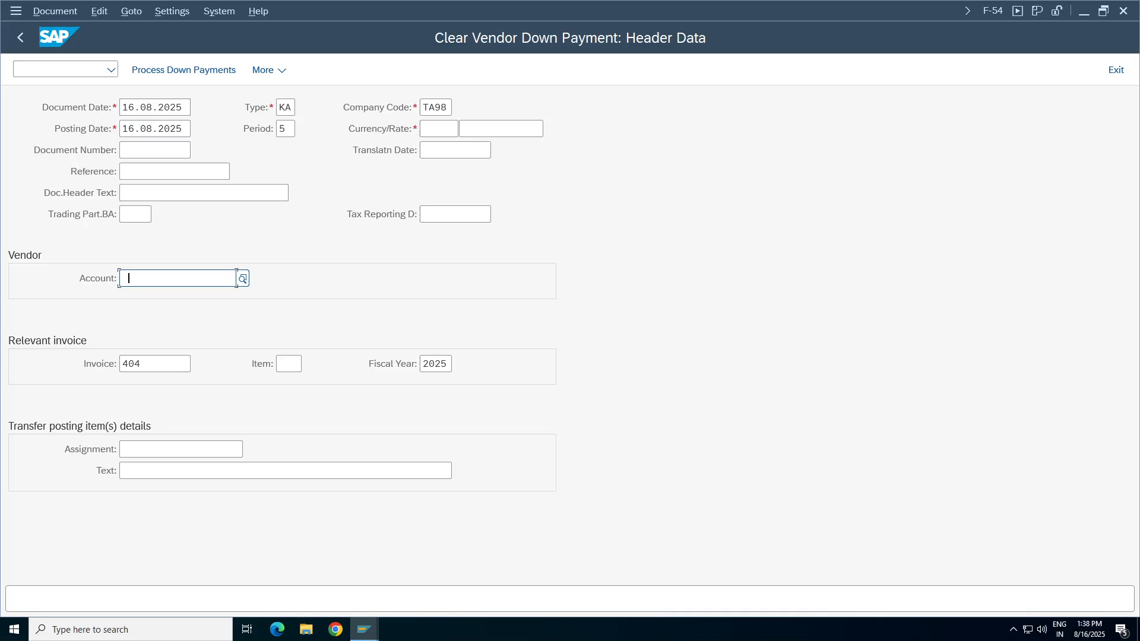
pyautogui.click(169, 302)
pyautogui.click(131, 474)
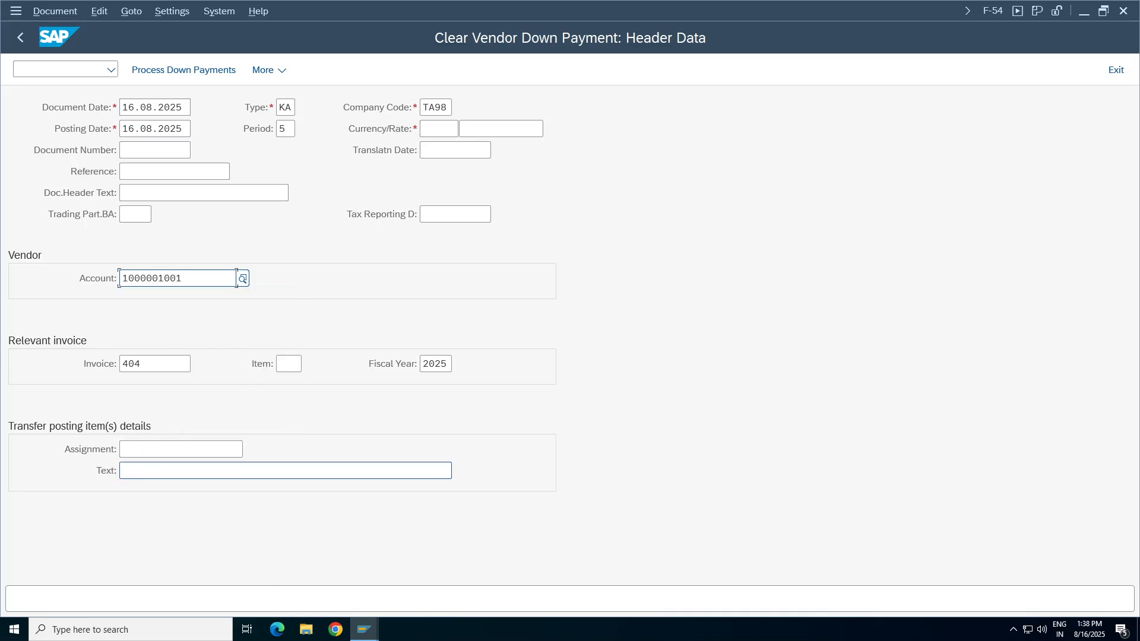
pyautogui.click(127, 508)
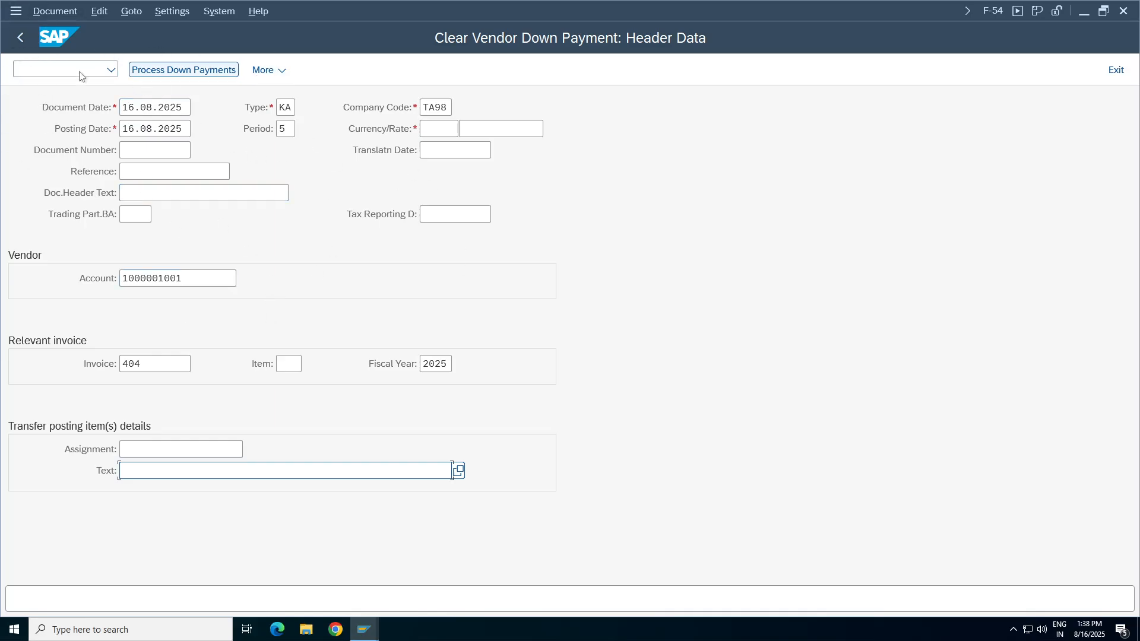
pyautogui.click(19, 38)
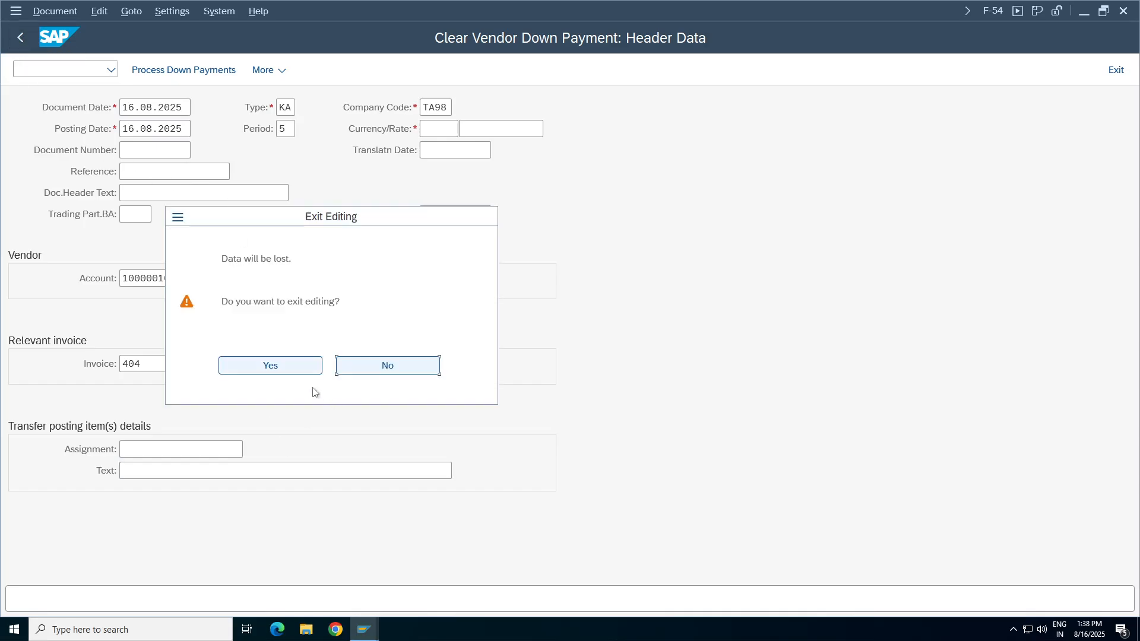
pyautogui.click(264, 367)
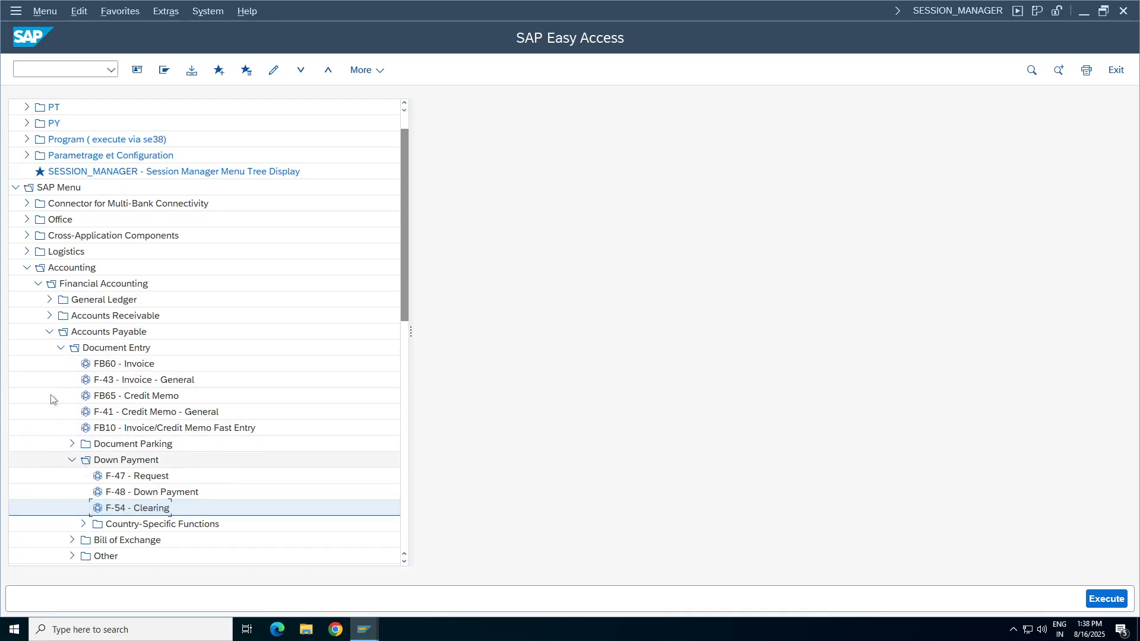
# Open the F-44 vendor clearing transaction from the Account folder under Accounts Payable.
pyautogui.click(60, 348)
pyautogui.click(60, 380)
pyautogui.click(112, 444)
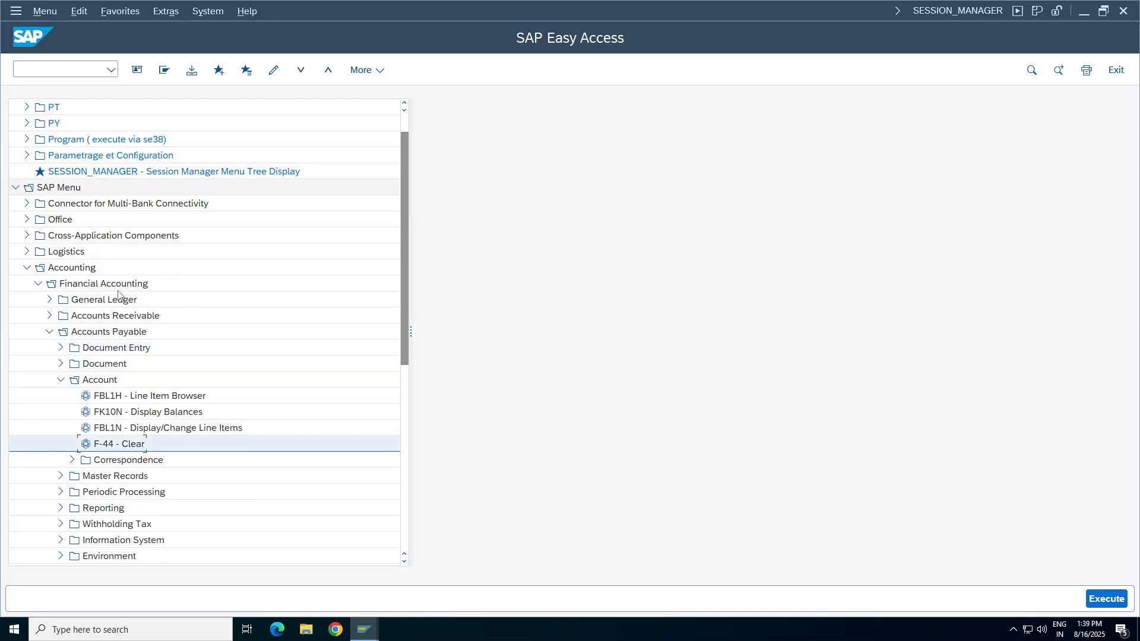
pyautogui.doubleClick(118, 444)
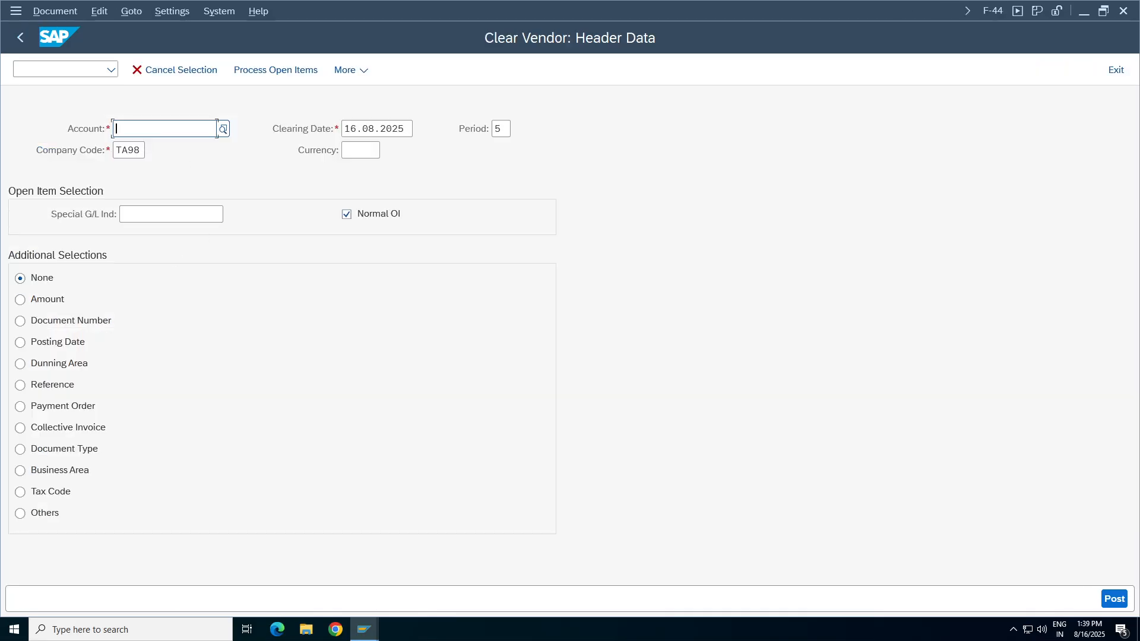
# Enter the vendor's account, special G/L indicator A and currency INR for clearing, and display the open items to compare their amounts.
pyautogui.click(155, 128)
pyautogui.click(155, 142)
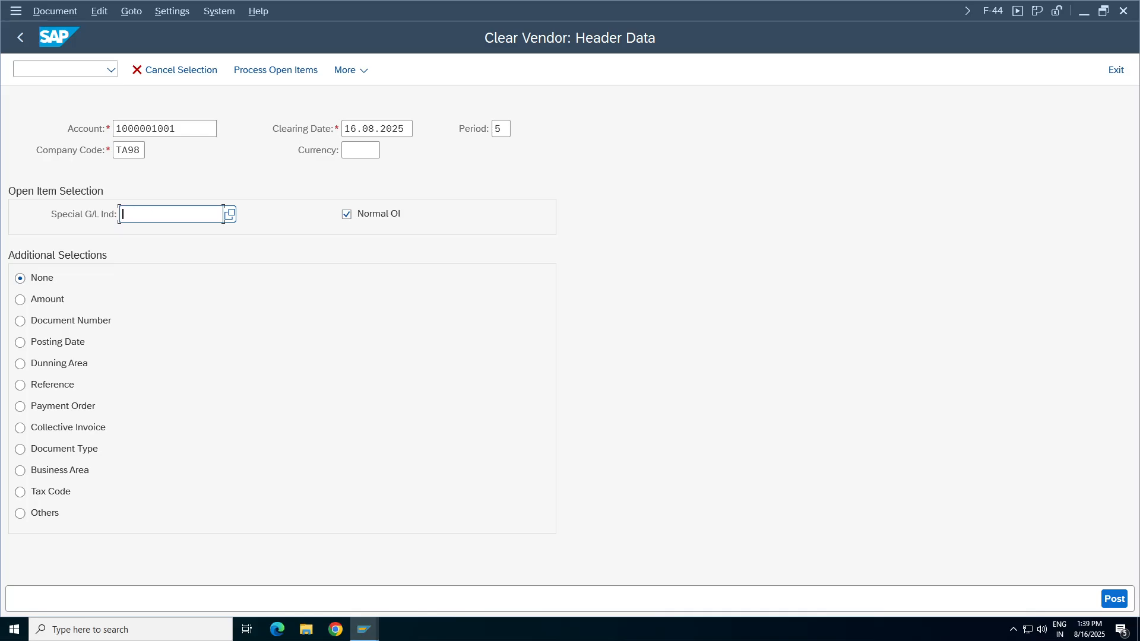
pyautogui.click(209, 317)
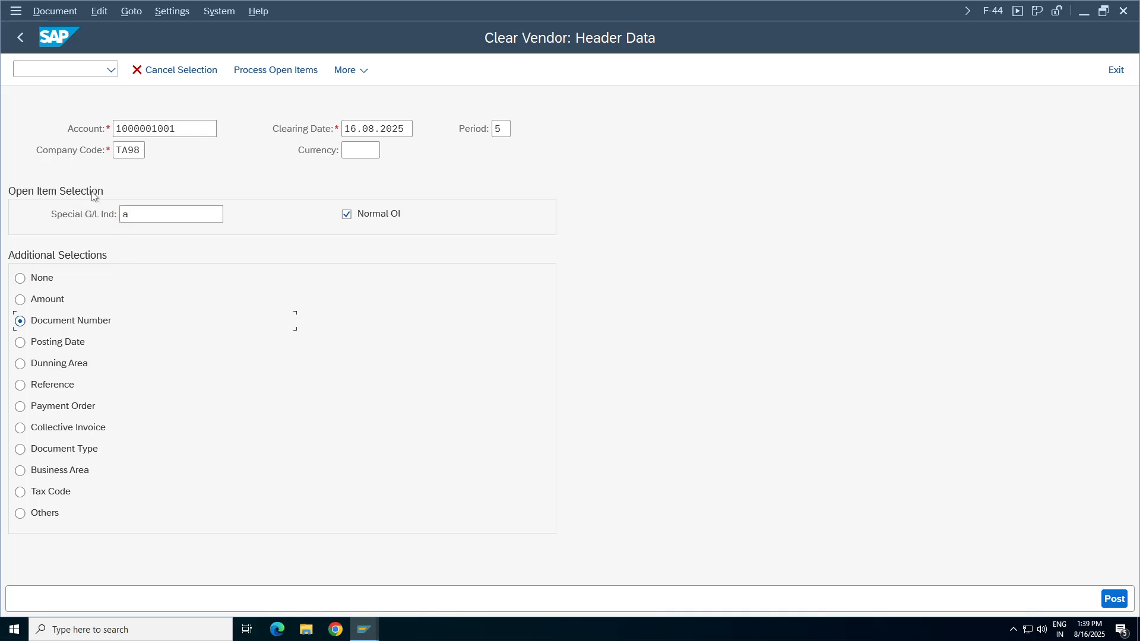
pyautogui.click(40, 278)
pyautogui.click(356, 151)
pyautogui.write('inr')
pyautogui.click(254, 68)
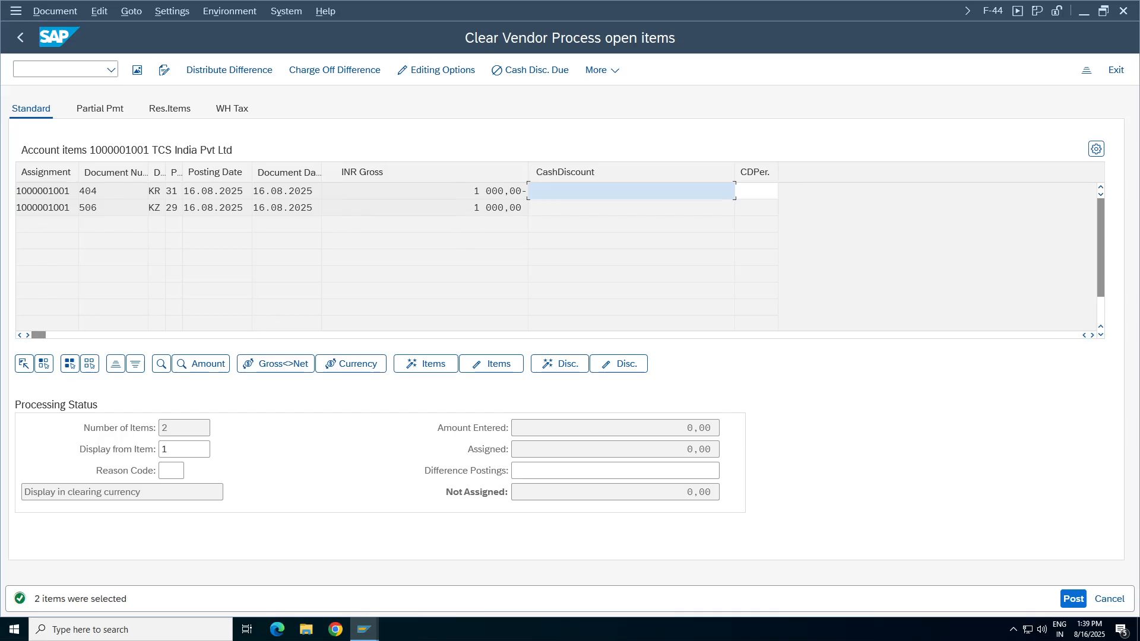
pyautogui.moveTo(474, 207); pyautogui.dragTo(527, 191)
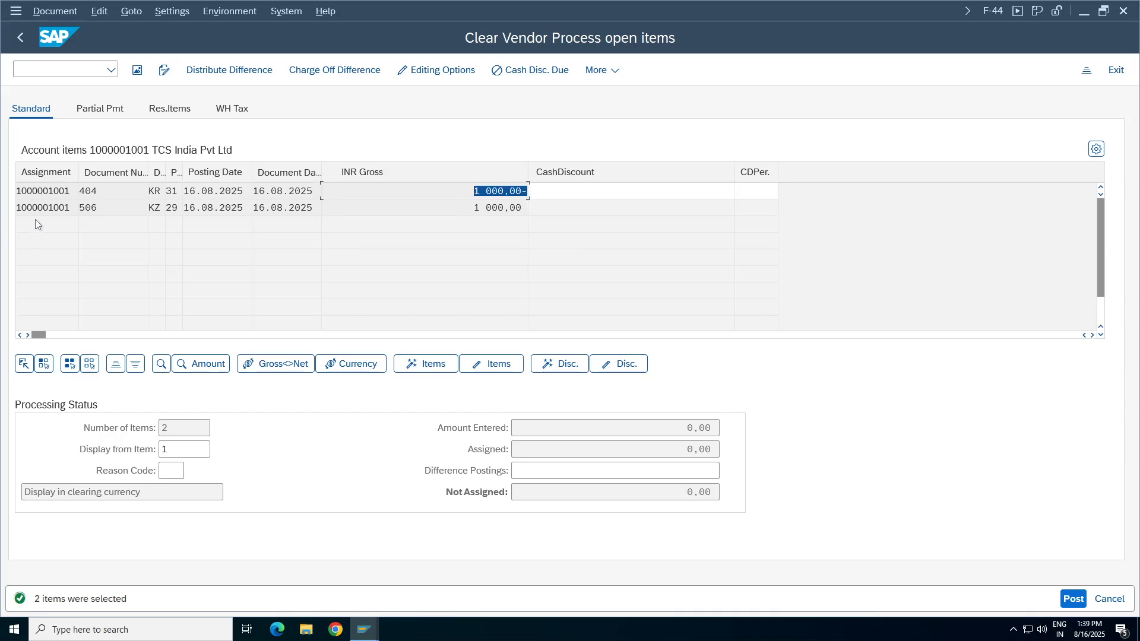
# Activate the gross amounts of both open items, the KR invoice and the KZ down payment, for clearing.
pyautogui.click(154, 191)
pyautogui.doubleClick(497, 207)
pyautogui.doubleClick(498, 191)
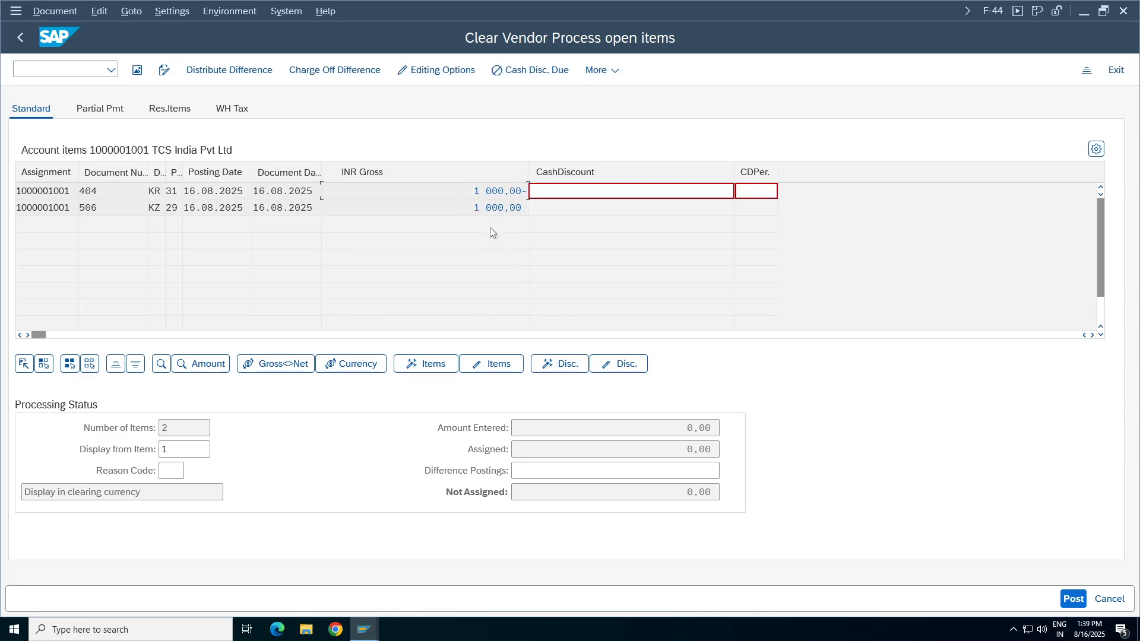
# Check the open-item subtotal in the Vendor Line Item Display session and return to the F-44 clearing session.
pyautogui.moveTo(364, 629)
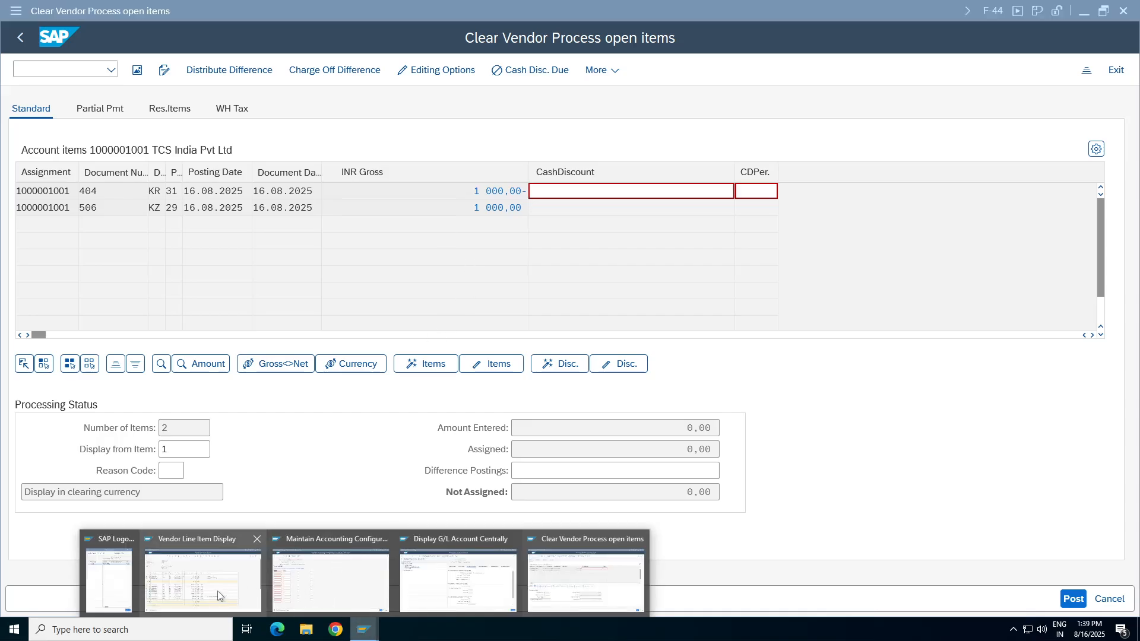
pyautogui.click(209, 586)
pyautogui.click(484, 319)
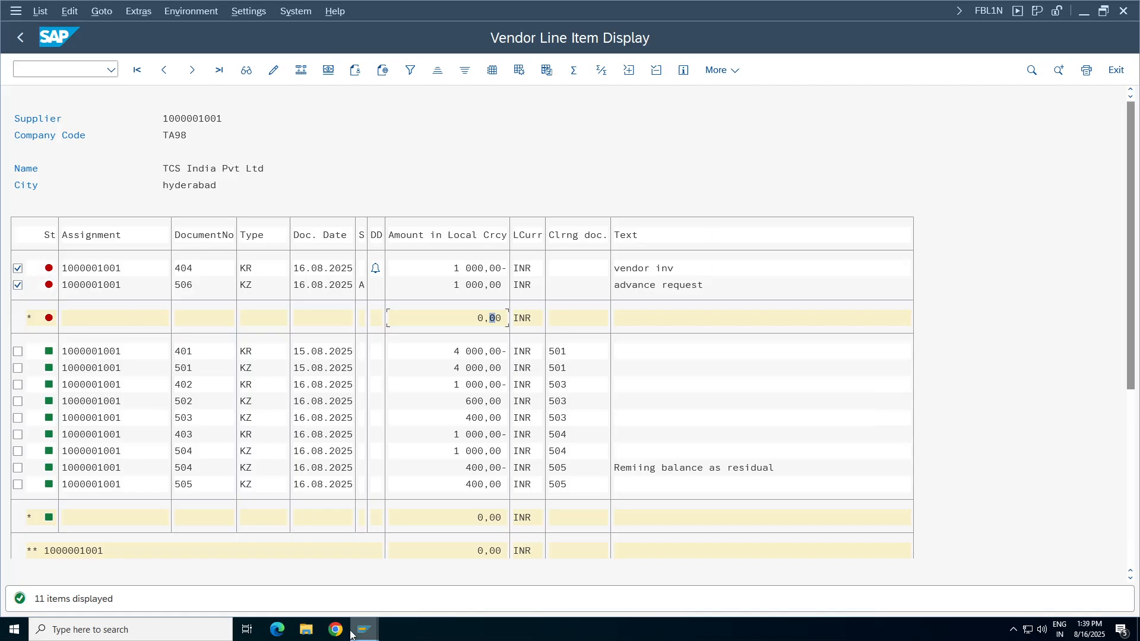
pyautogui.moveTo(364, 630)
pyautogui.click(605, 587)
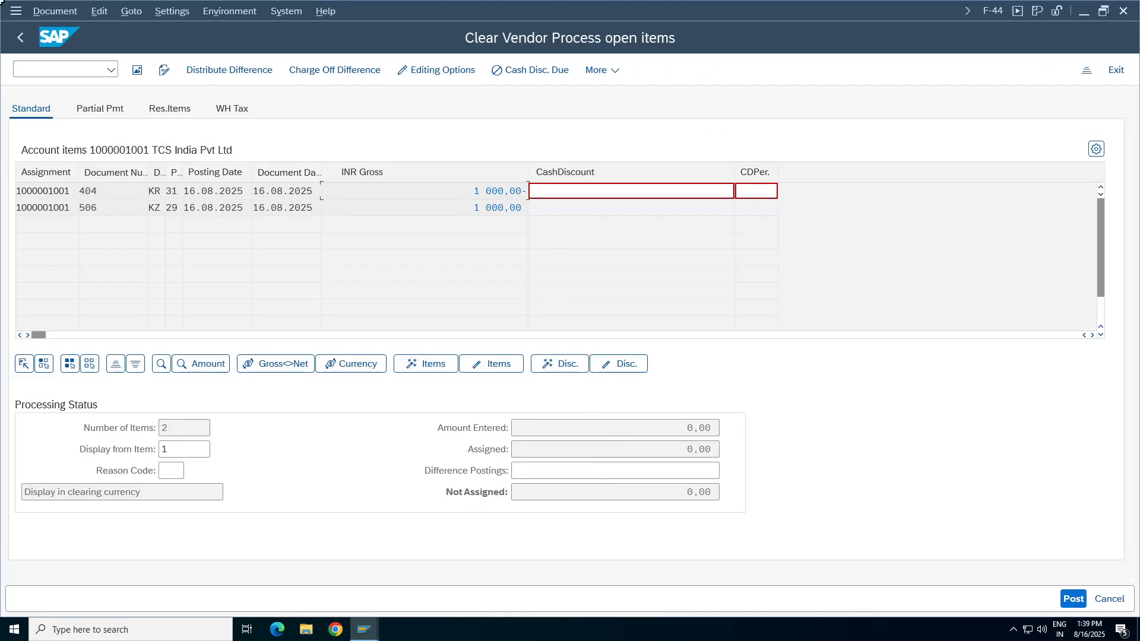
# Simulate the vendor clearing document and post it in company code TA98.
pyautogui.click(54, 10)
pyautogui.click(68, 51)
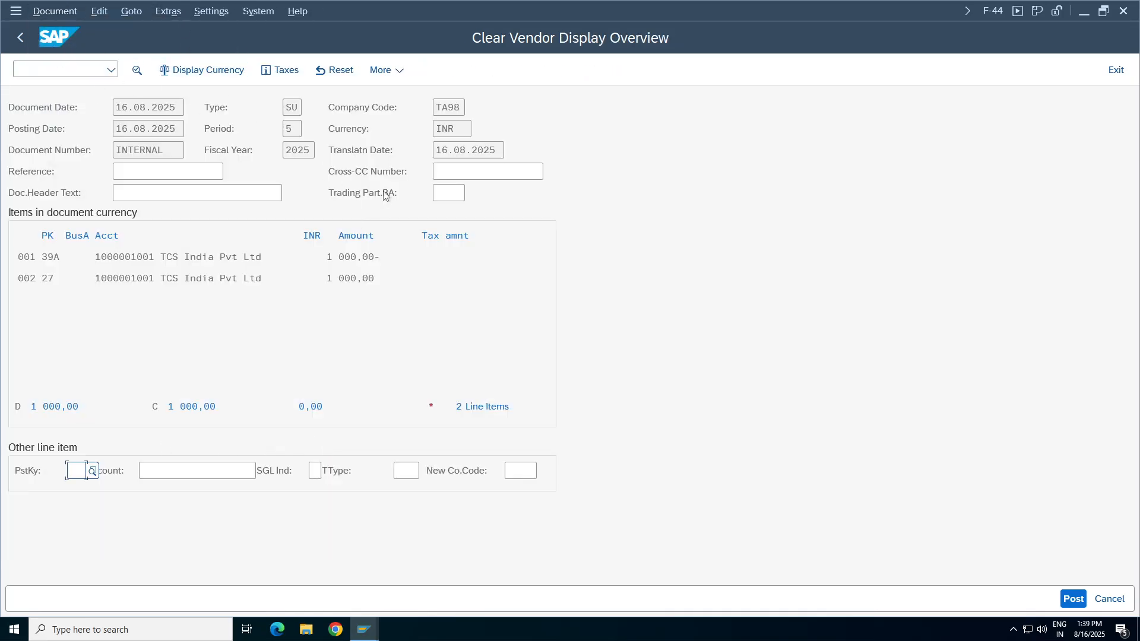
pyautogui.click(1072, 601)
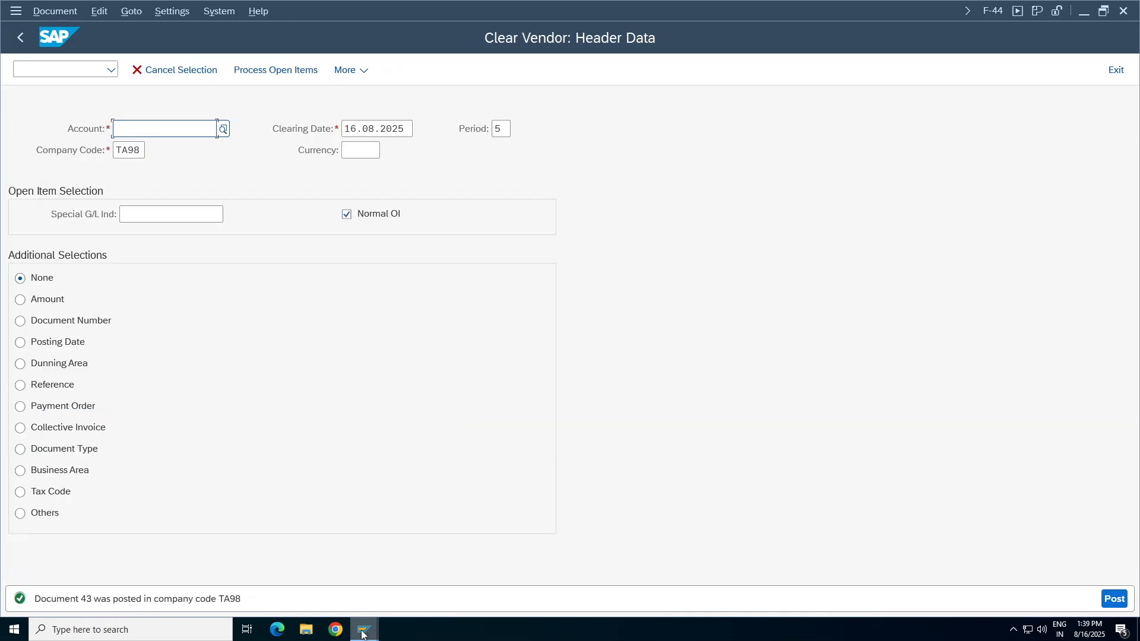
# Display the posted clearing document and compare its line items with those in the Vendor Line Item Display session.
pyautogui.click(47, 11)
pyautogui.click(60, 72)
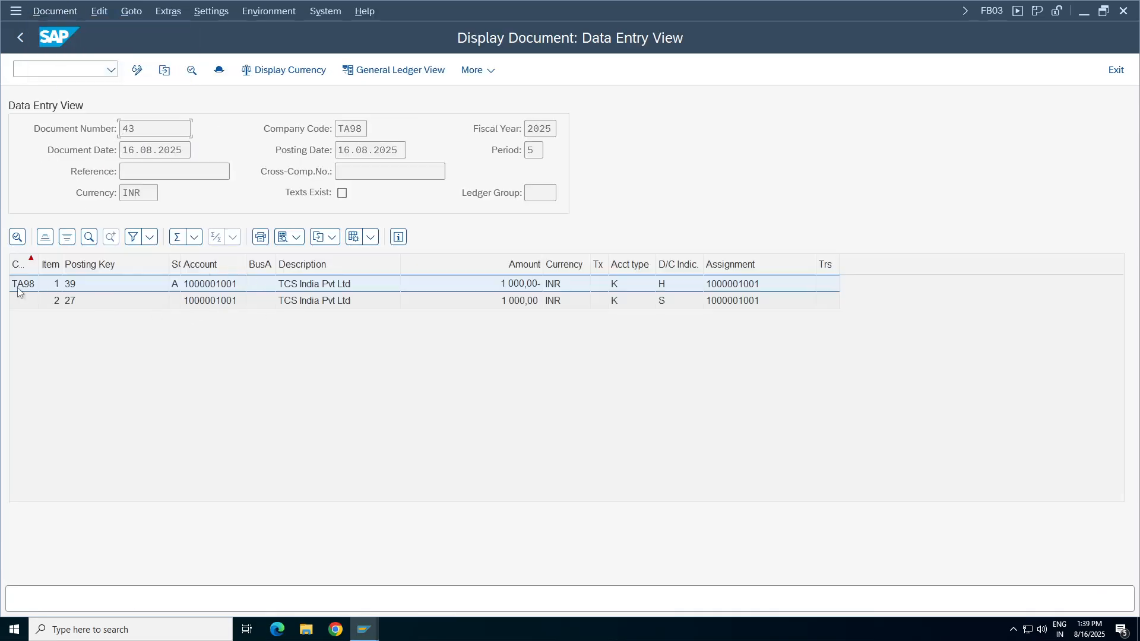
pyautogui.click(364, 628)
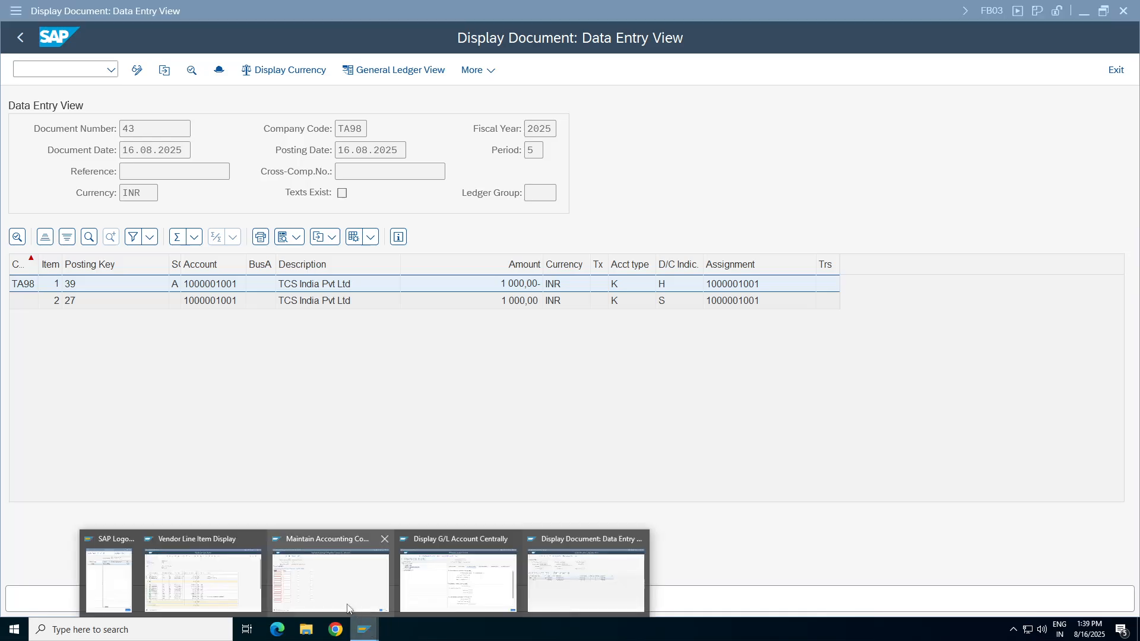
pyautogui.click(206, 590)
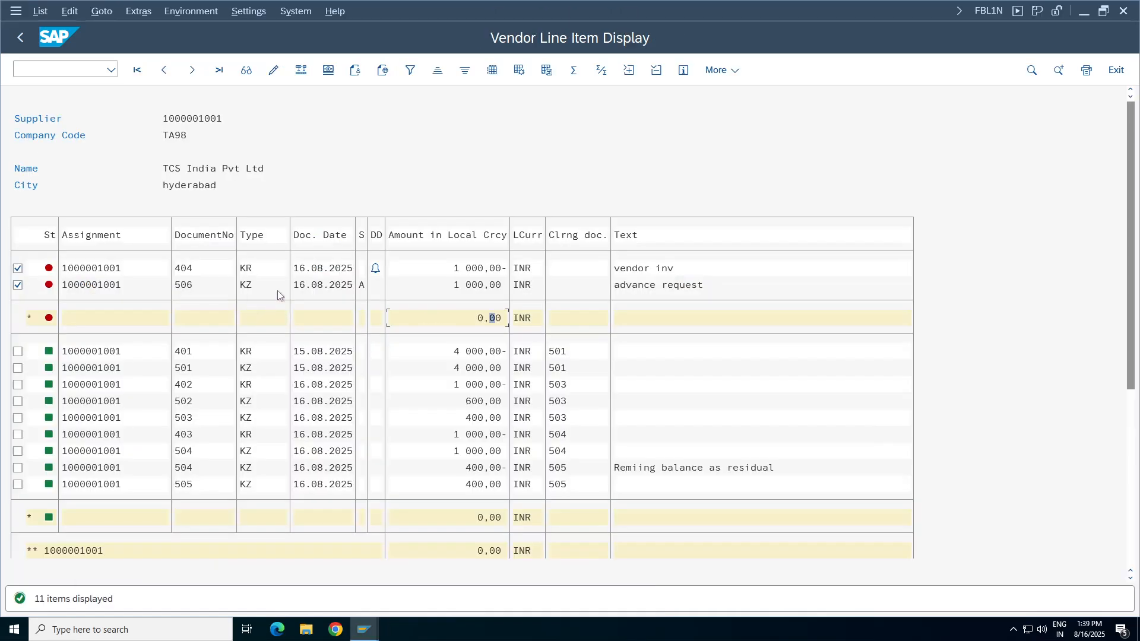
pyautogui.click(363, 628)
pyautogui.click(586, 588)
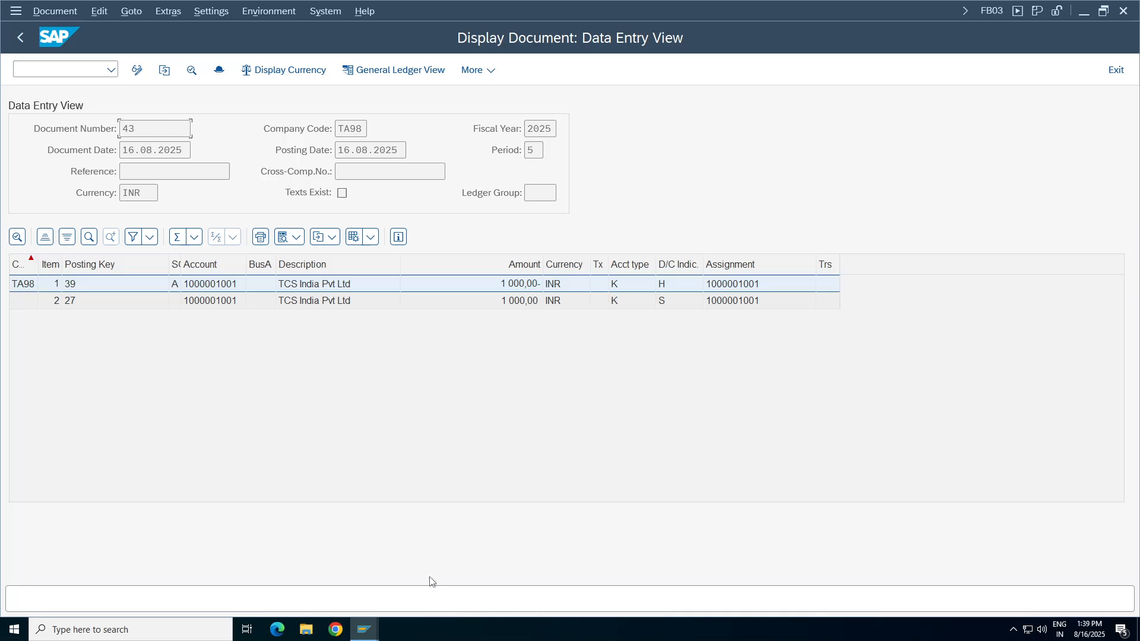
# Switch to the Vendor Line Item Display session and refresh the list.
pyautogui.click(364, 628)
pyautogui.click(230, 566)
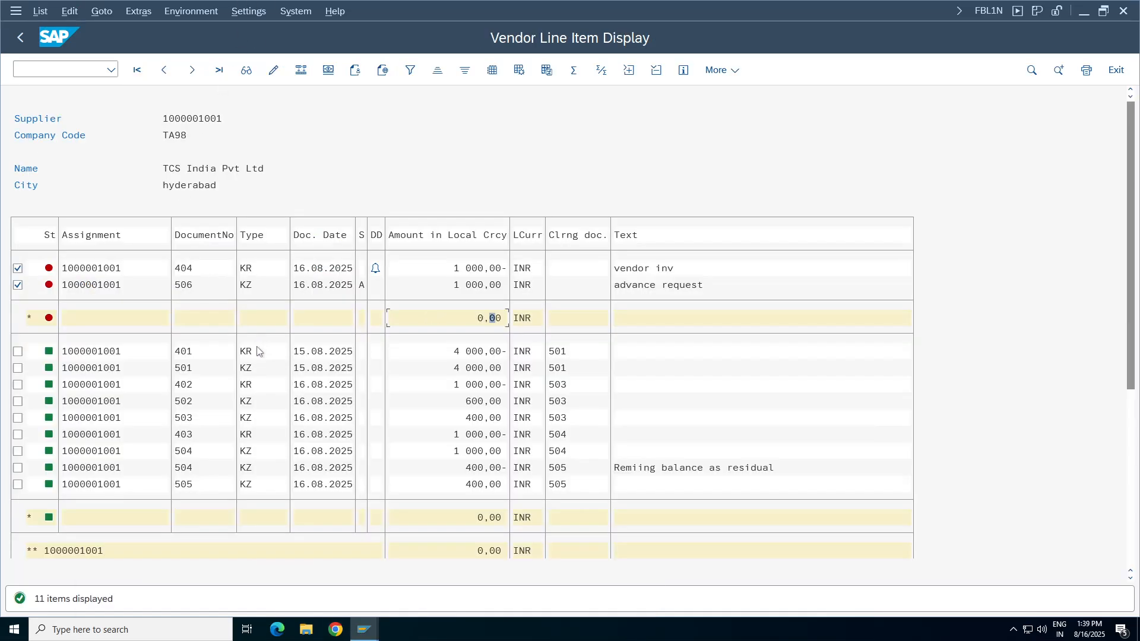
pyautogui.click(40, 11)
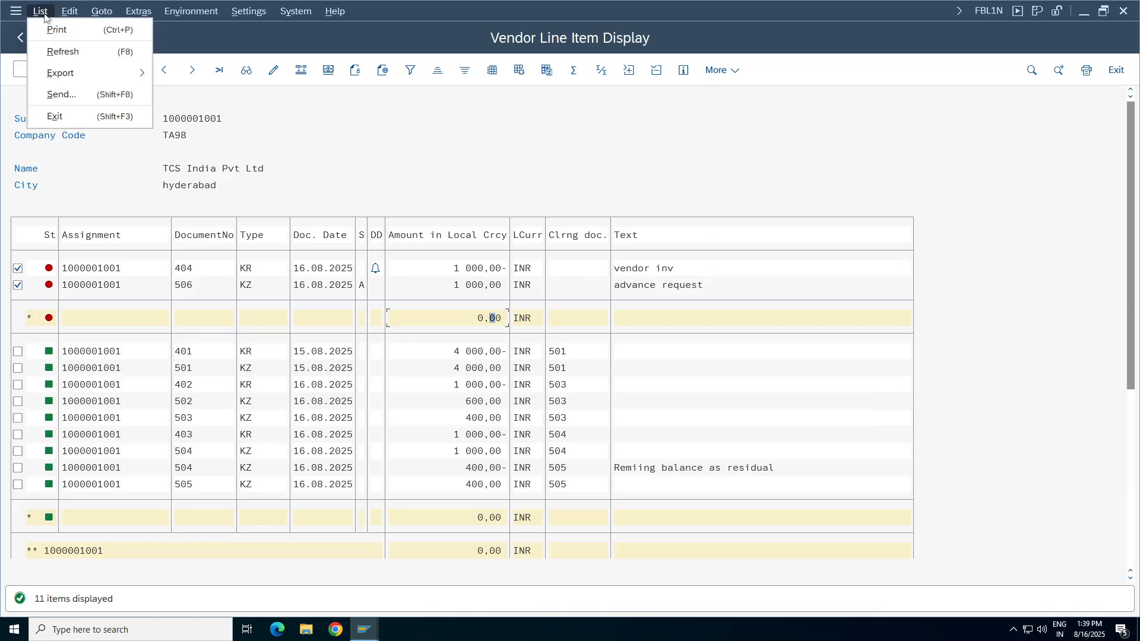
pyautogui.click(70, 53)
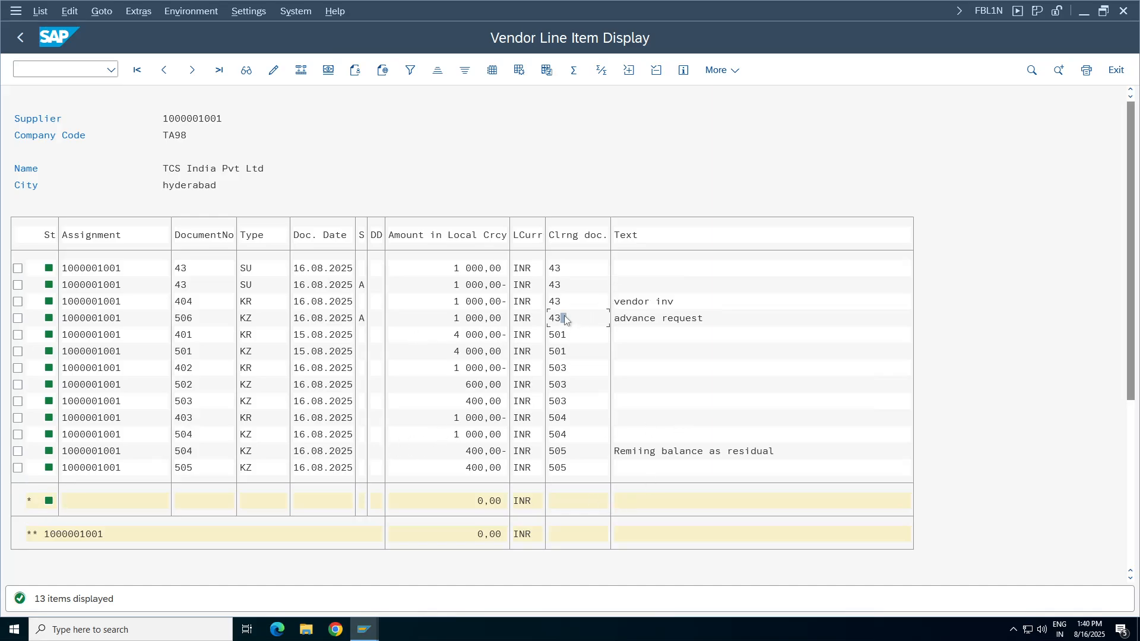
# Examine the clearing document entries and mark the first four line items, including the vendor invoice and the advance request.
pyautogui.click(564, 299)
pyautogui.click(17, 268)
pyautogui.click(18, 285)
pyautogui.click(17, 302)
pyautogui.click(17, 318)
pyautogui.click(634, 302)
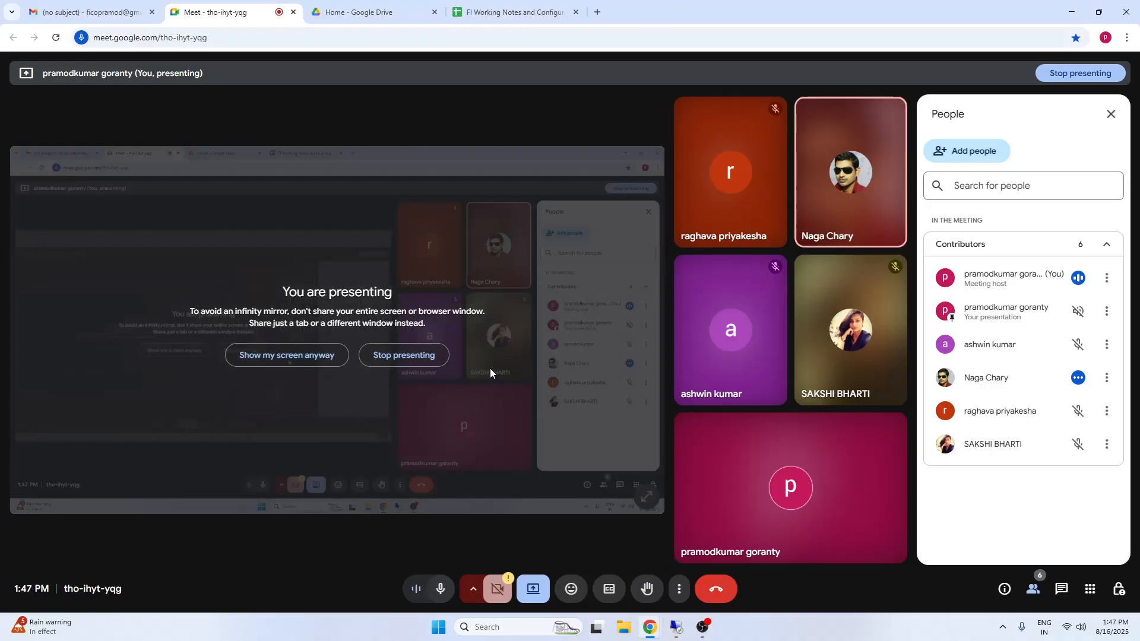
# Stop presenting the screen in the Google Meet call and switch to the OBS recording window.
pyautogui.click(412, 356)
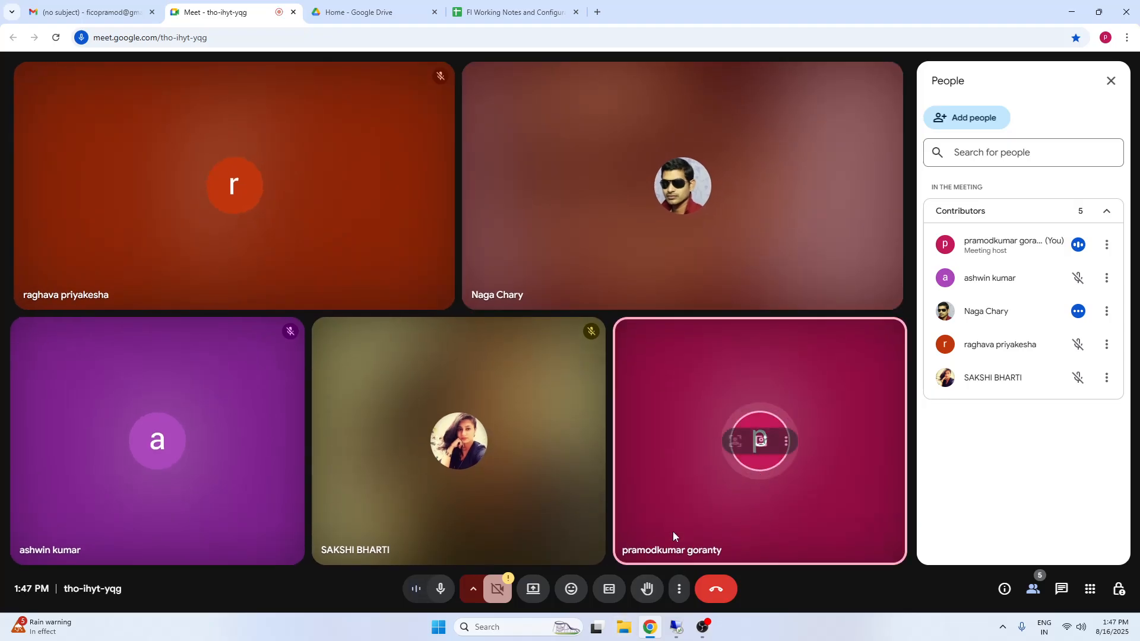
pyautogui.click(703, 627)
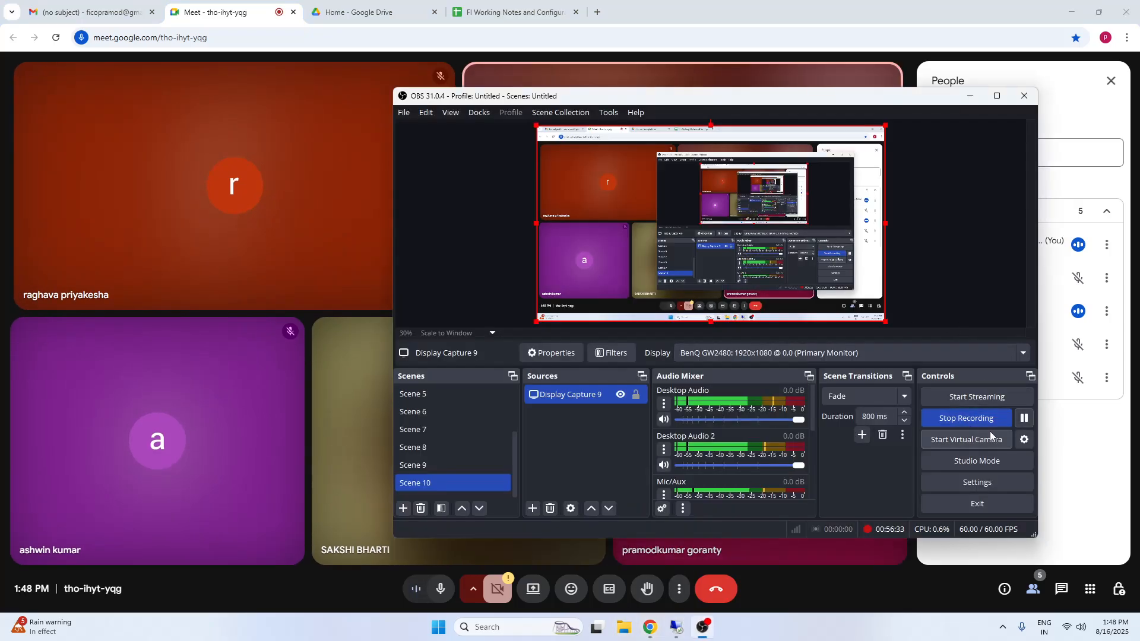